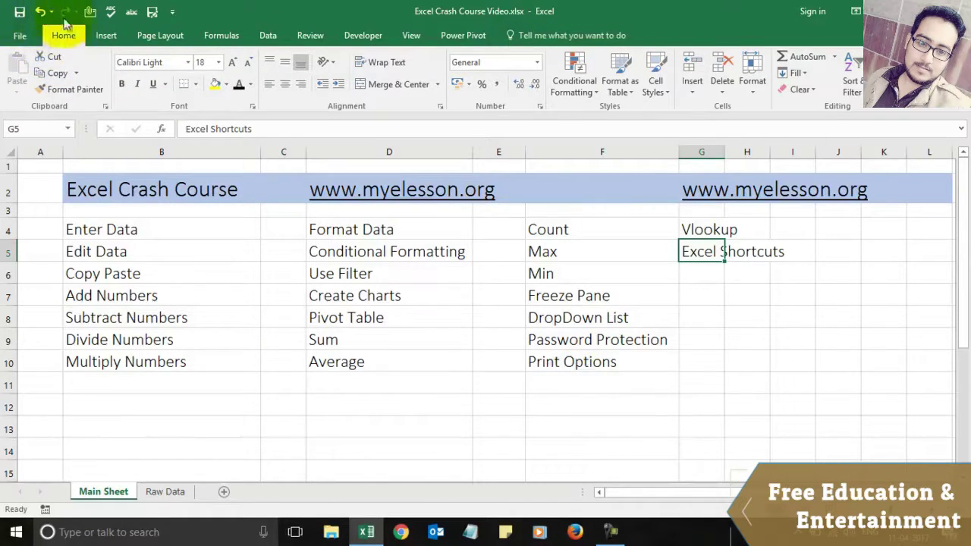
# Step: Browse the Quick Access customisation list and the Insert, Page Layout, Formulas, Data and Review ribbon tabs, ending on Home
pyautogui.click(172, 12)
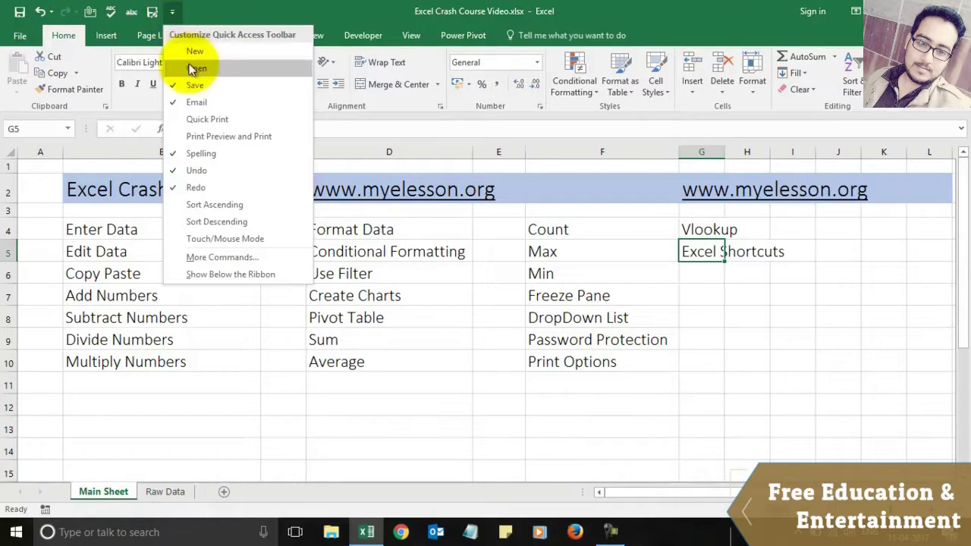
pyautogui.click(306, 6)
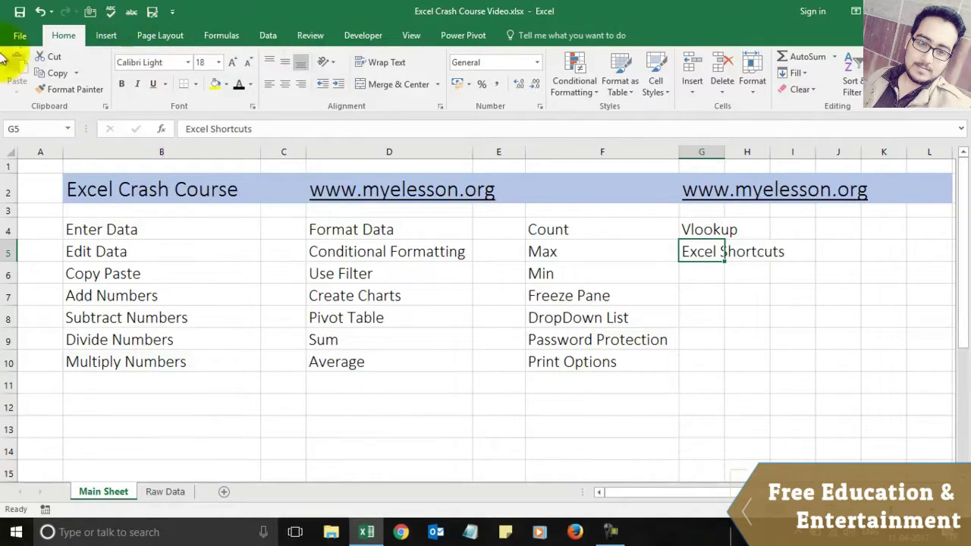
pyautogui.click(105, 37)
pyautogui.click(155, 35)
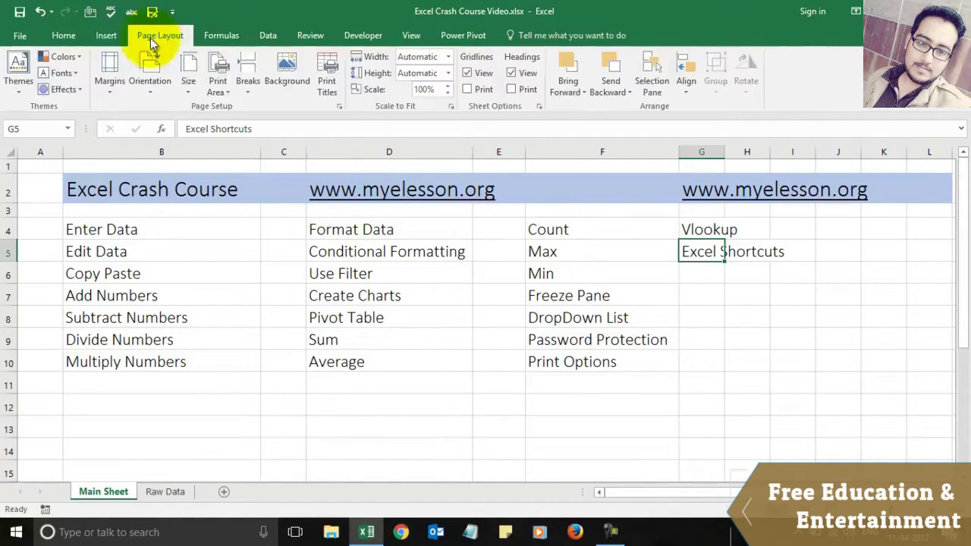
pyautogui.click(227, 41)
pyautogui.click(266, 36)
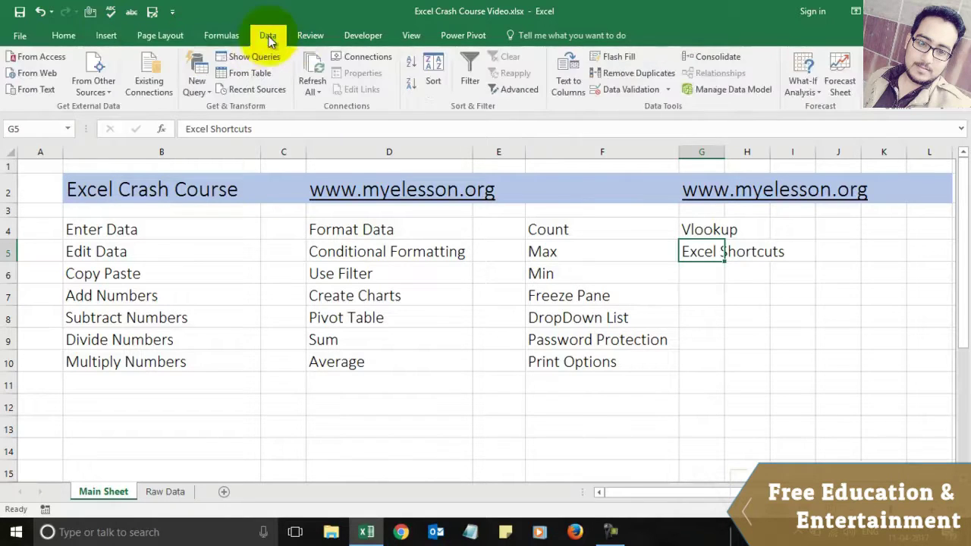
pyautogui.click(301, 38)
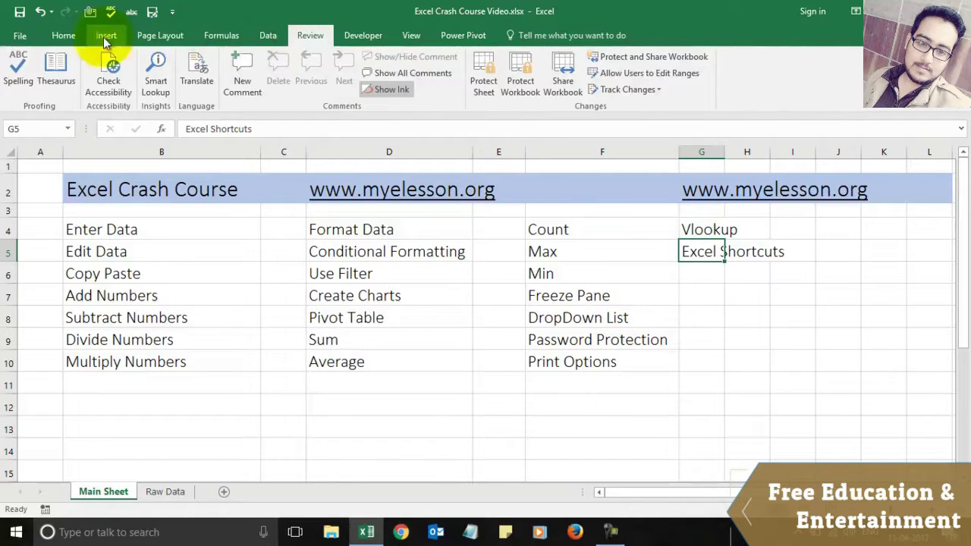
pyautogui.click(75, 38)
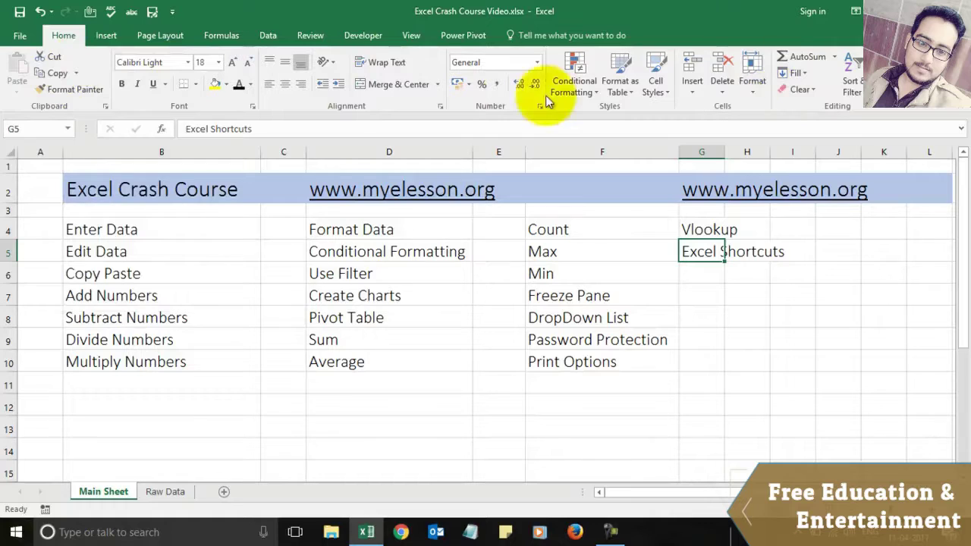
# Step: Make cell B4 (Enter Data) active and open its text for editing in the formula bar
pyautogui.click(46, 131)
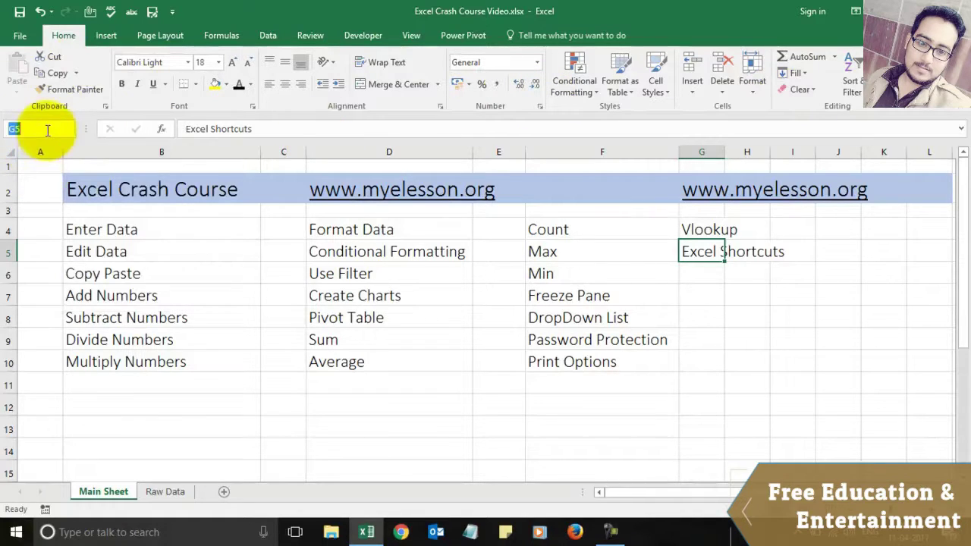
pyautogui.click(169, 231)
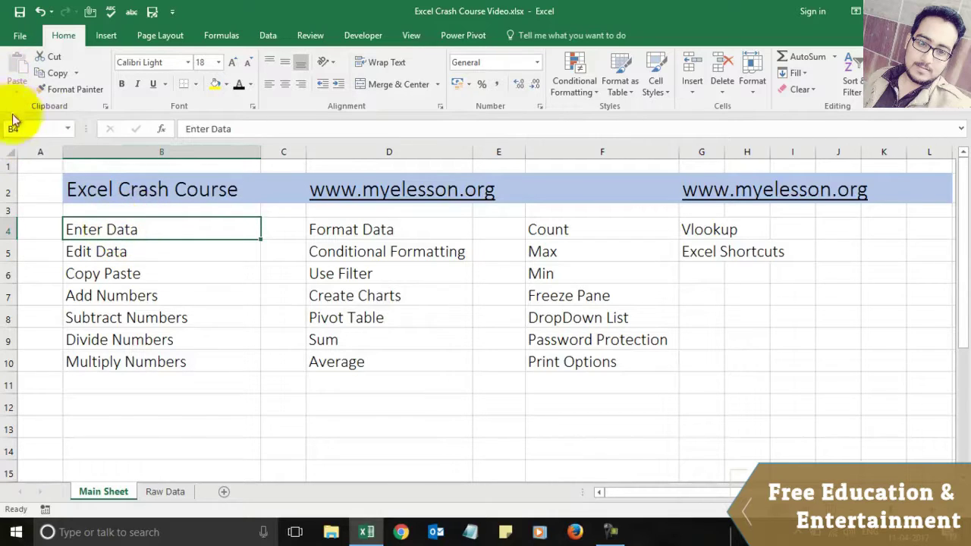
pyautogui.click(316, 123)
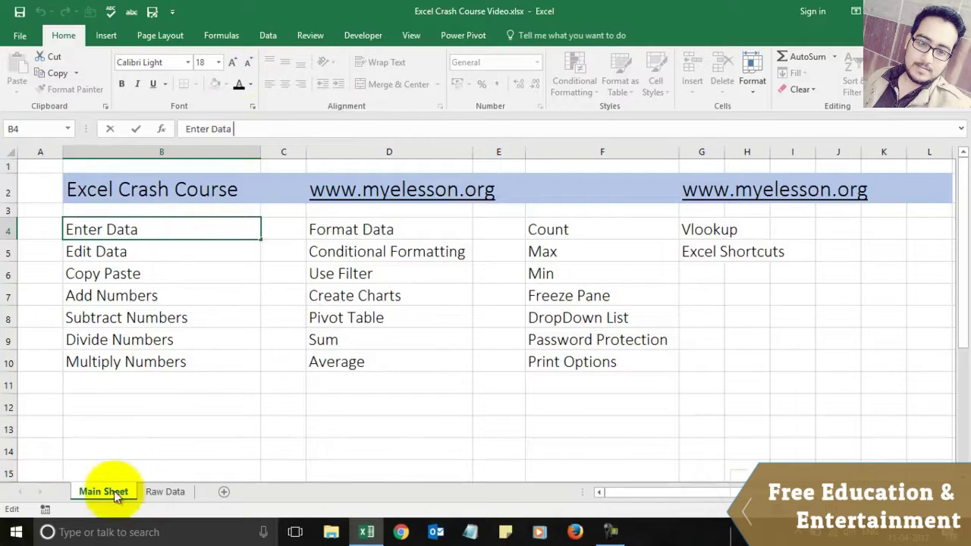
pyautogui.click(218, 477)
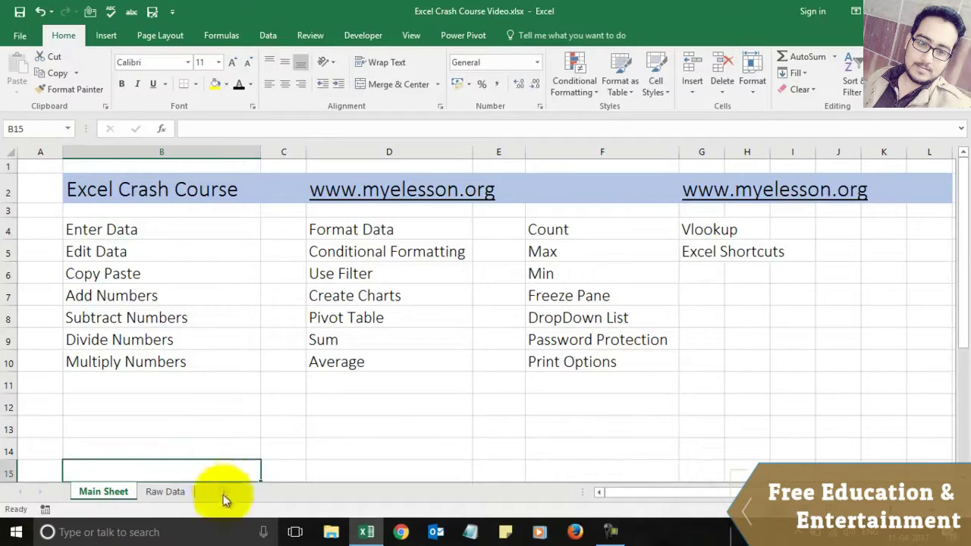
pyautogui.click(284, 452)
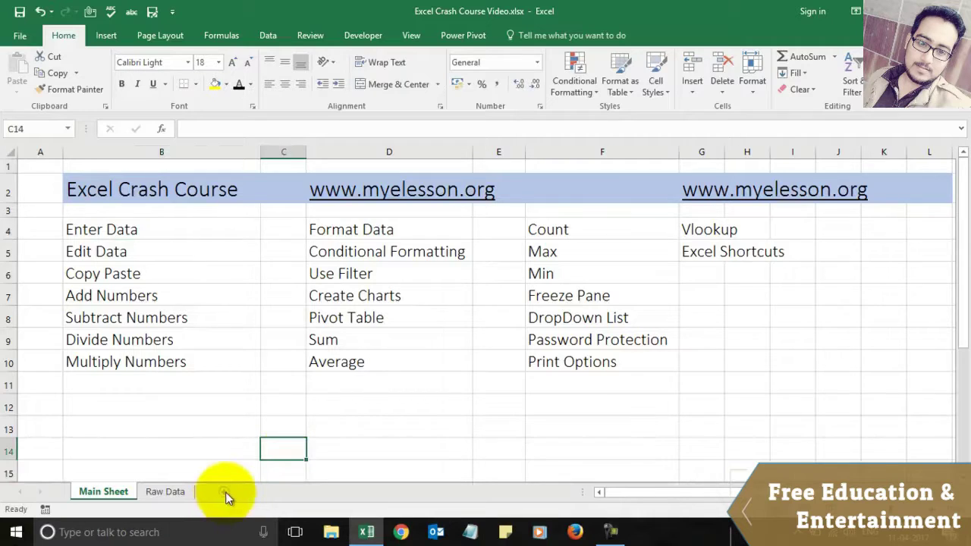
pyautogui.click(222, 493)
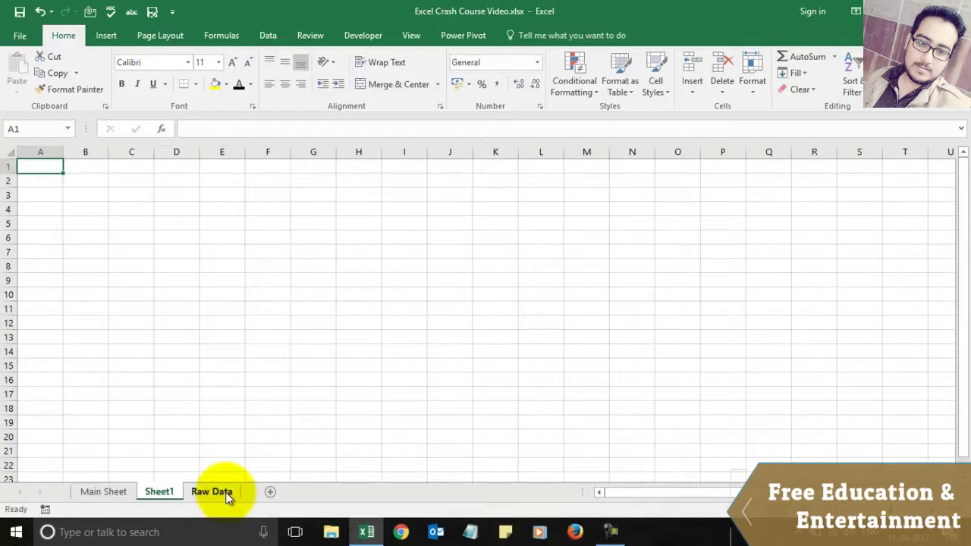
pyautogui.rightClick(176, 494)
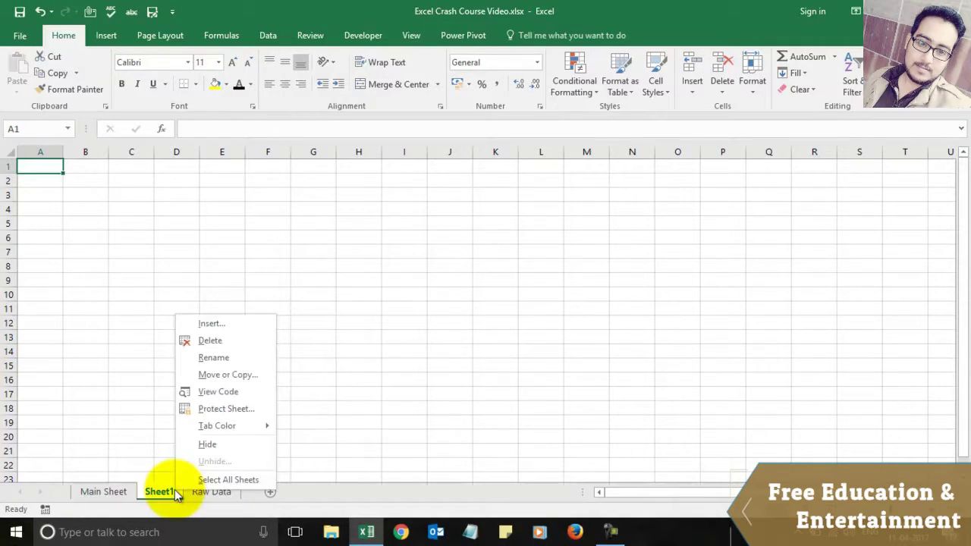
pyautogui.click(210, 341)
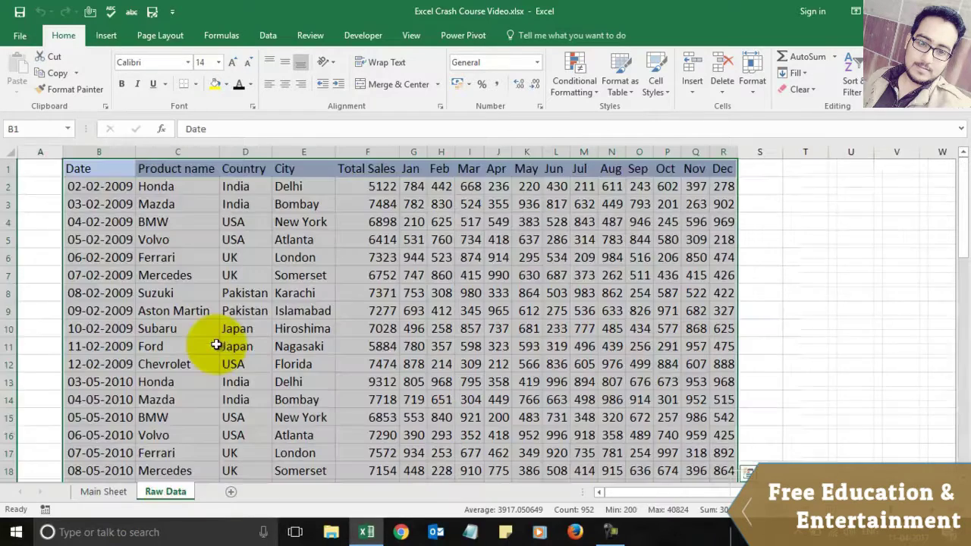
pyautogui.click(112, 491)
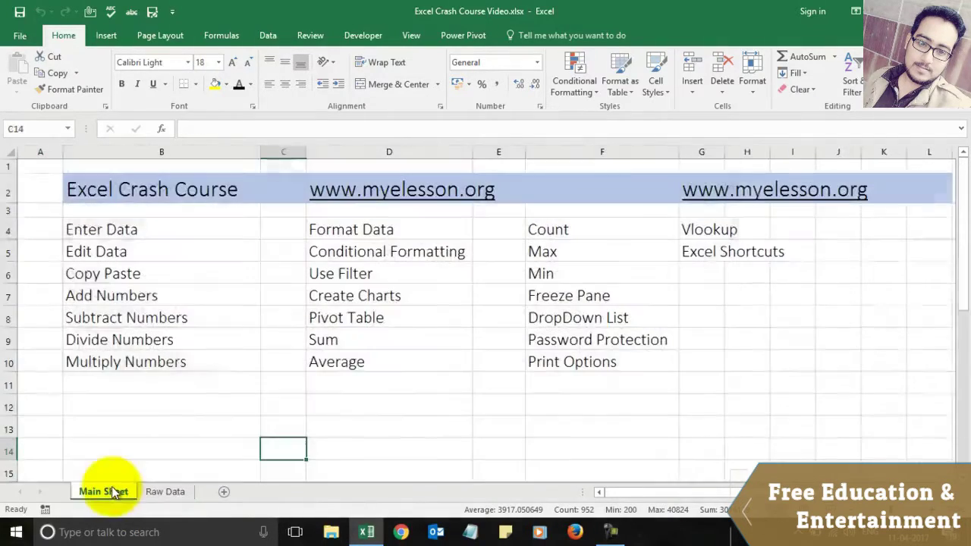
pyautogui.click(162, 492)
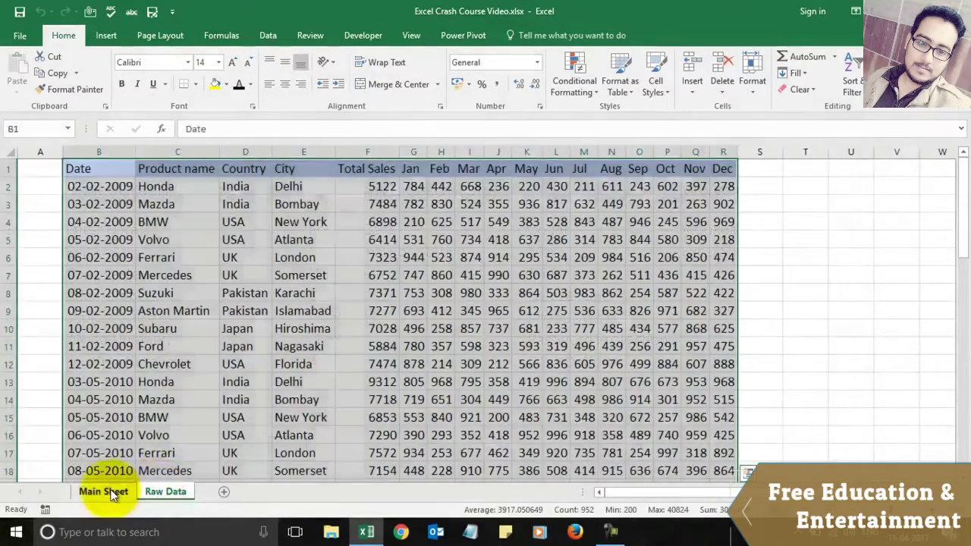
pyautogui.click(113, 491)
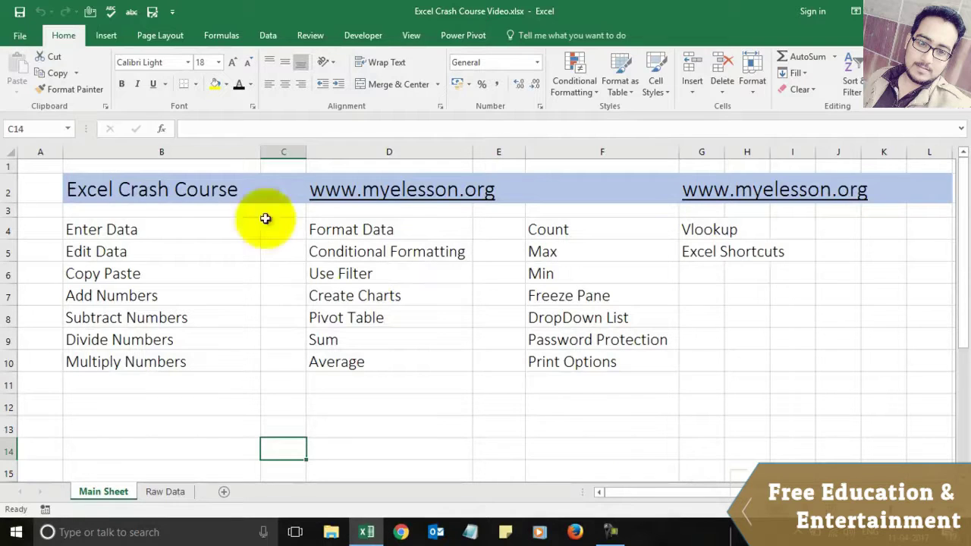
pyautogui.click(179, 225)
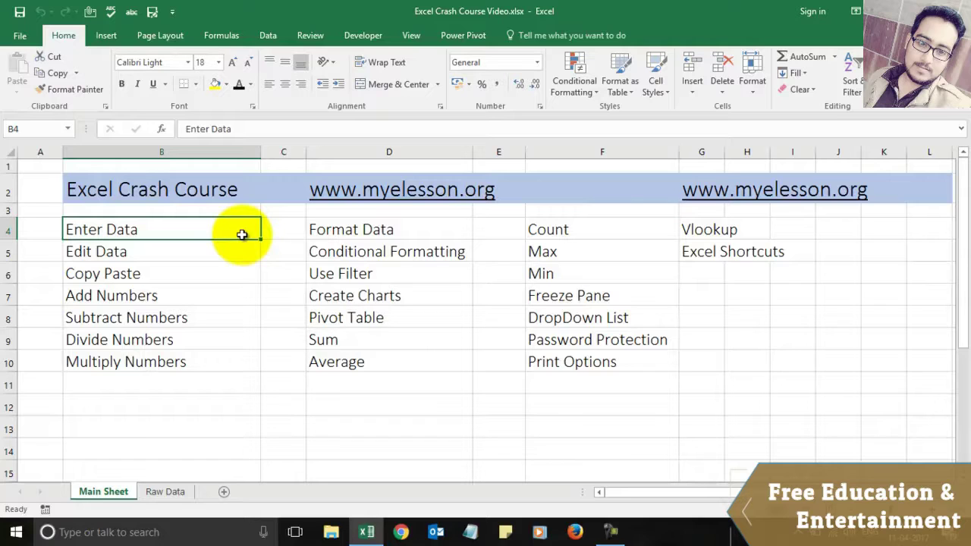
pyautogui.click(286, 233)
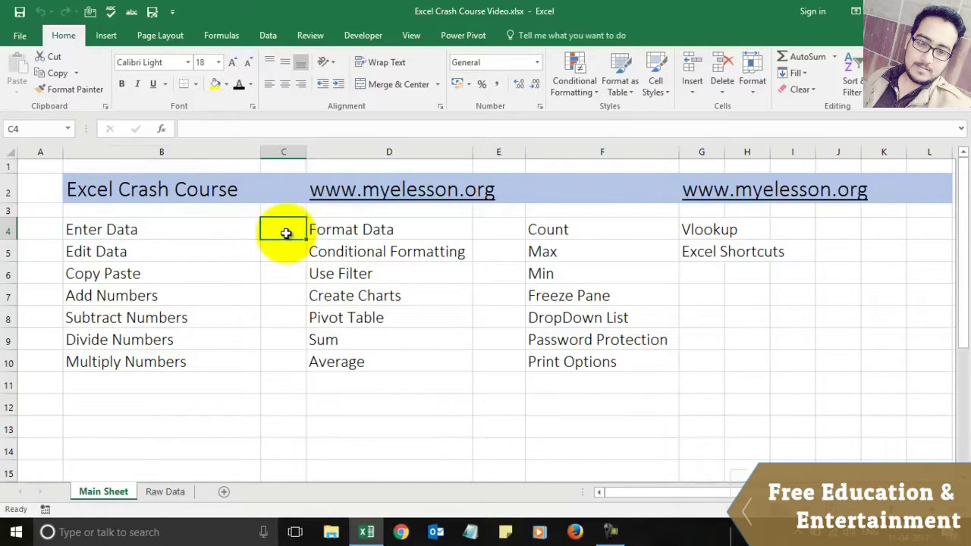
pyautogui.click(283, 244)
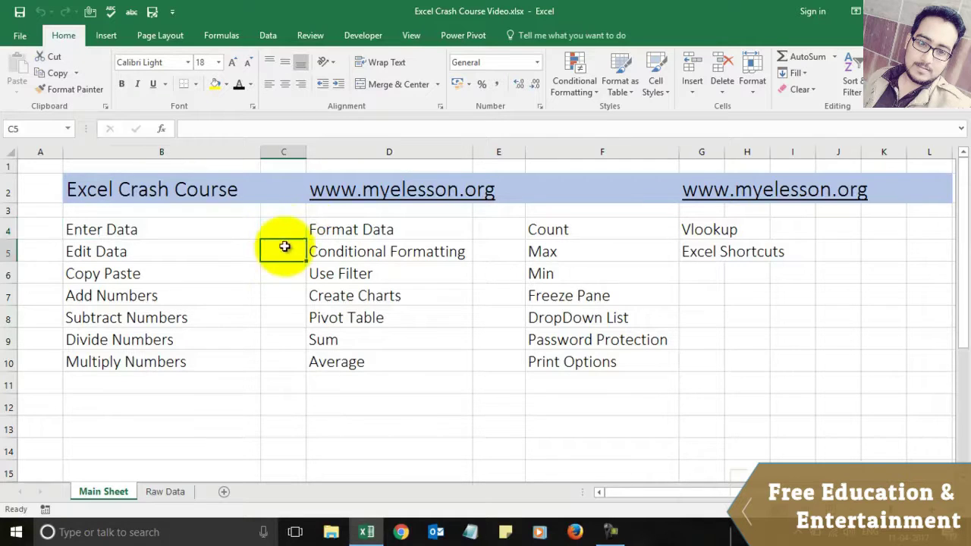
pyautogui.click(281, 225)
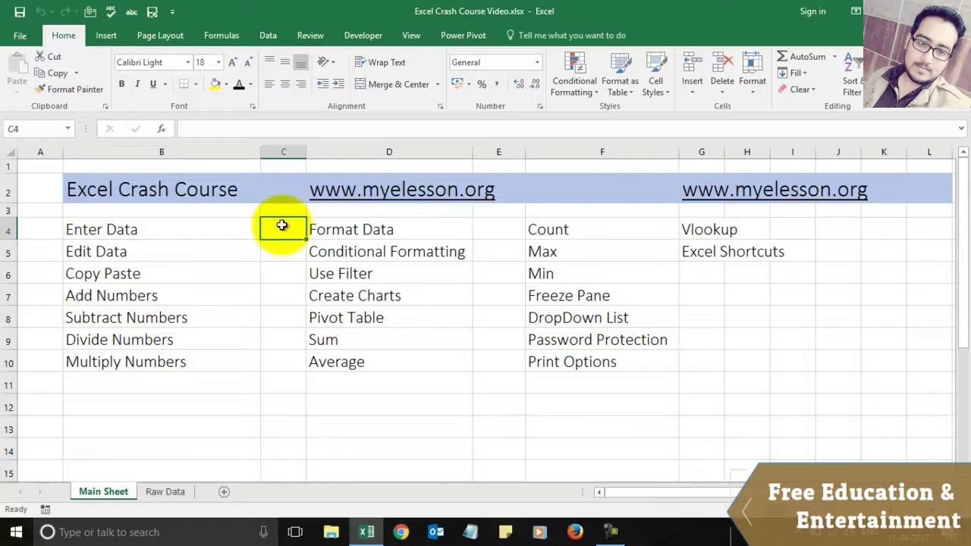
pyautogui.click(286, 251)
pyautogui.click(286, 230)
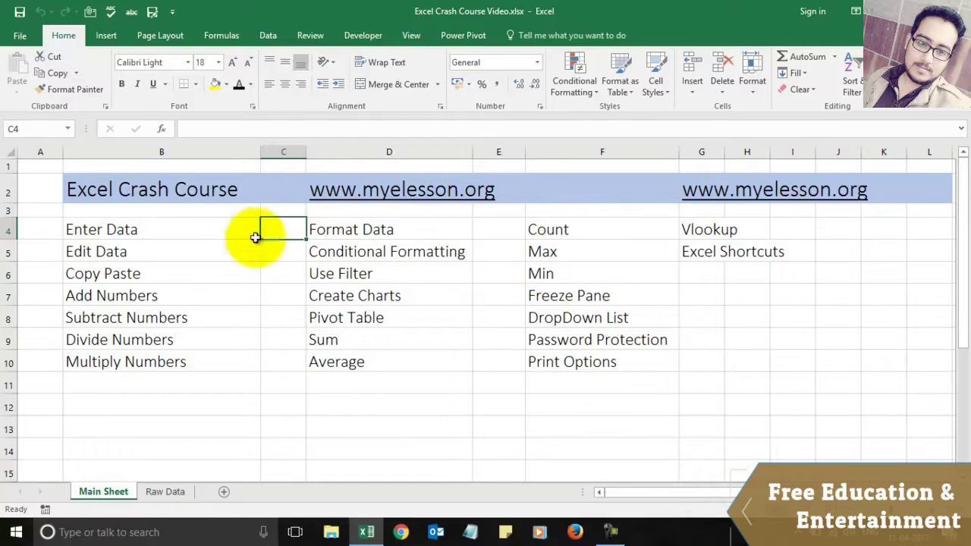
# Step: Enter the text 1a#^:) into cell C4
pyautogui.write('1')
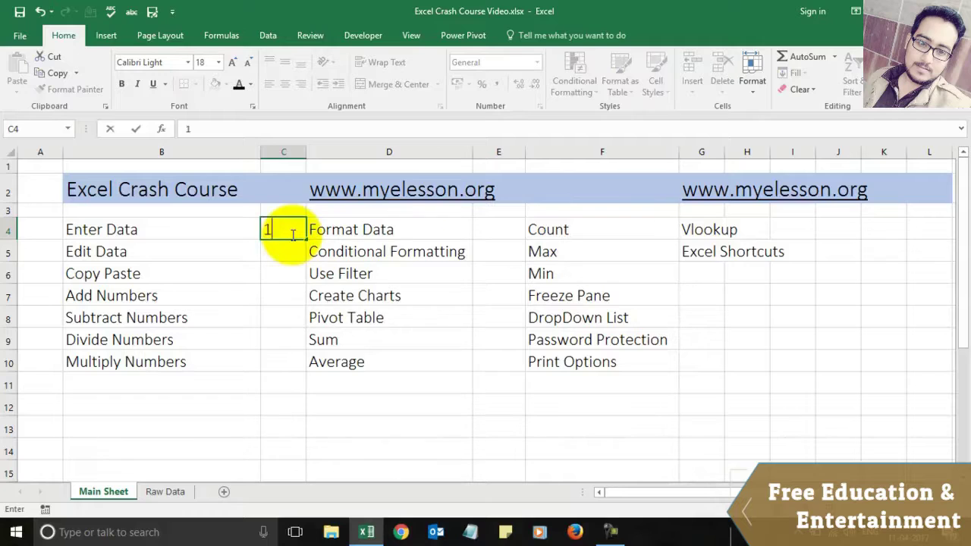
pyautogui.write('a#')
pyautogui.write('^:)')
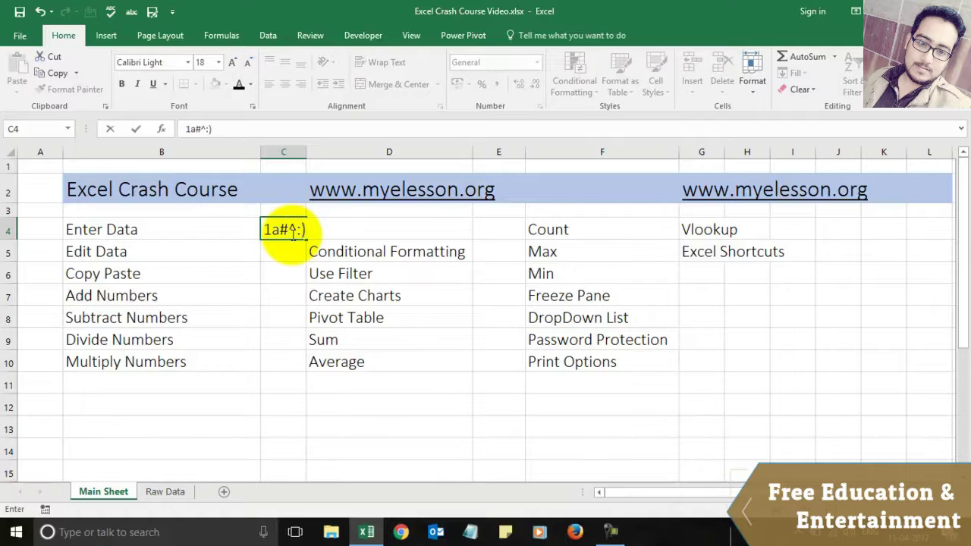
pyautogui.press('Return')
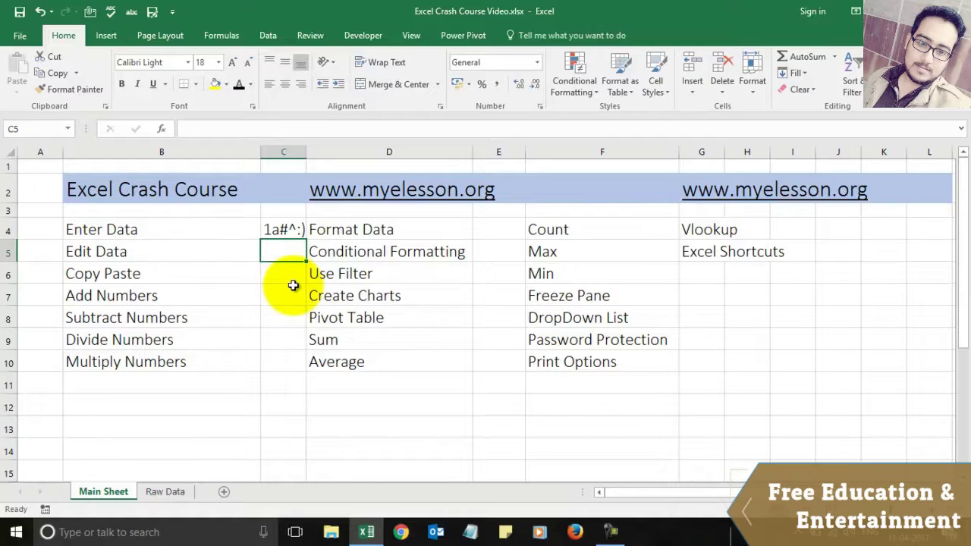
pyautogui.press('Up')
pyautogui.press('Down')
# Step: Select C4, C5 and B6 to check the entries, finishing on C4
pyautogui.click(284, 227)
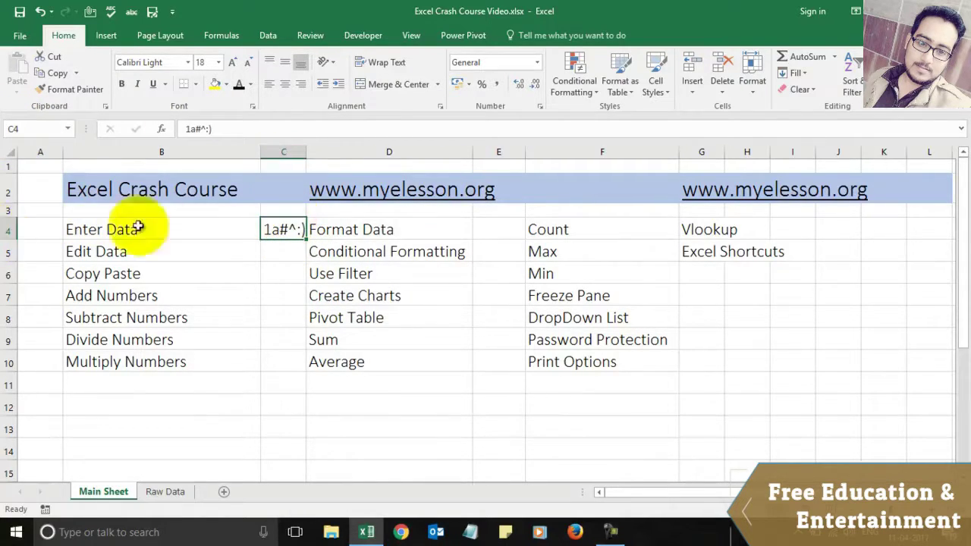
pyautogui.click(288, 250)
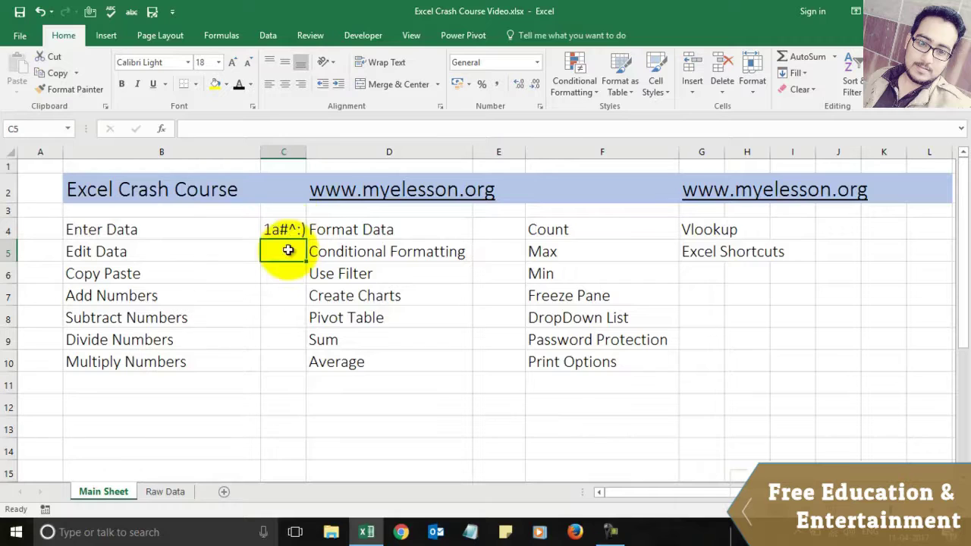
pyautogui.click(100, 276)
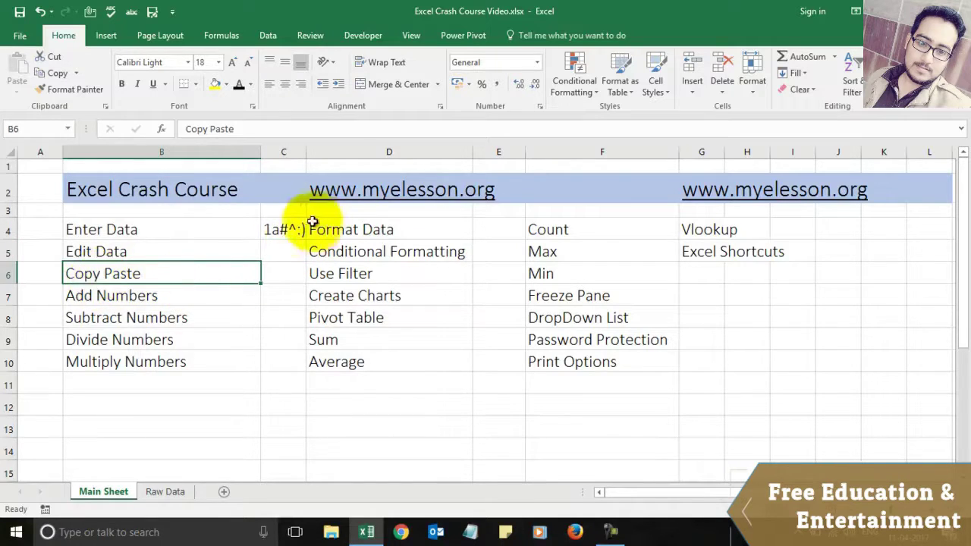
pyautogui.click(288, 227)
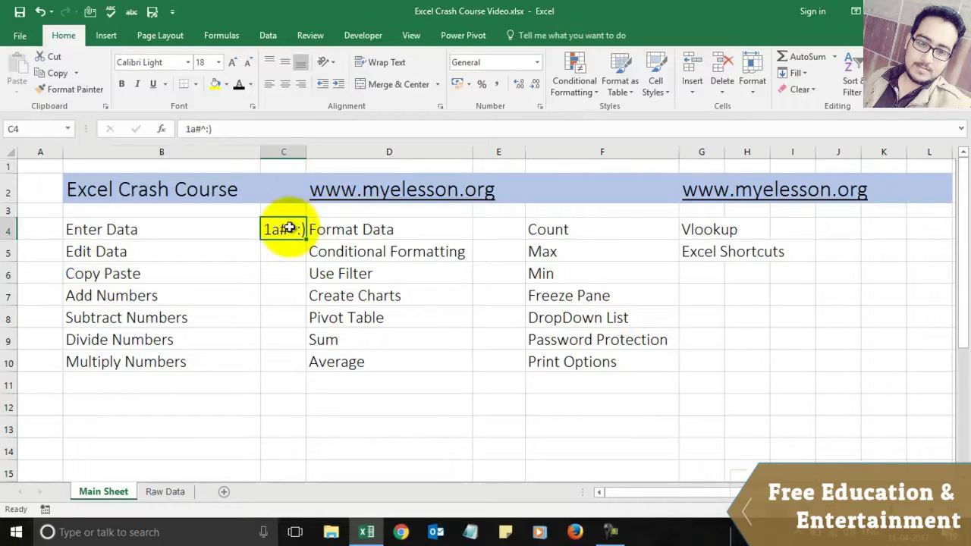
# Step: Copy 1a#^:) from C4 into C5 with the right-click menu, then open C5 for editing
pyautogui.rightClick(290, 229)
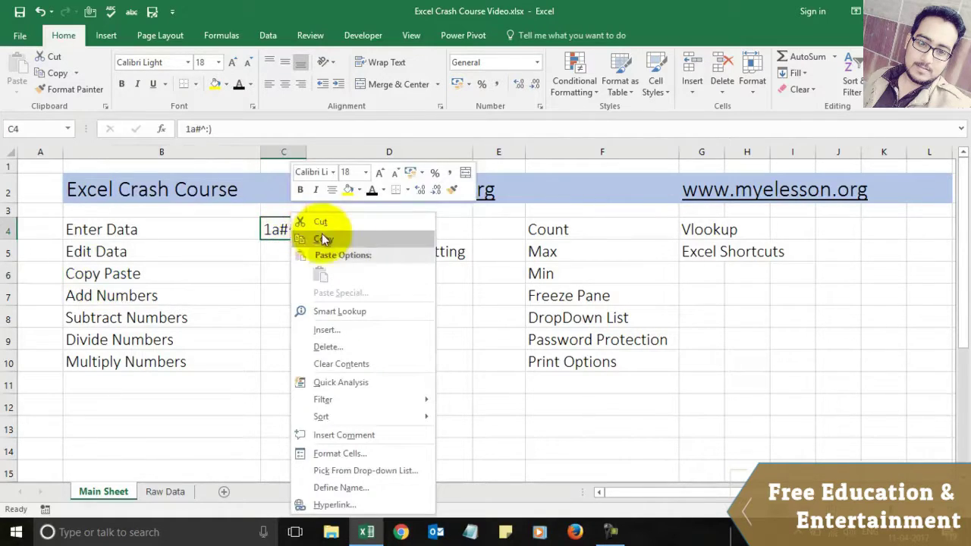
pyautogui.click(305, 238)
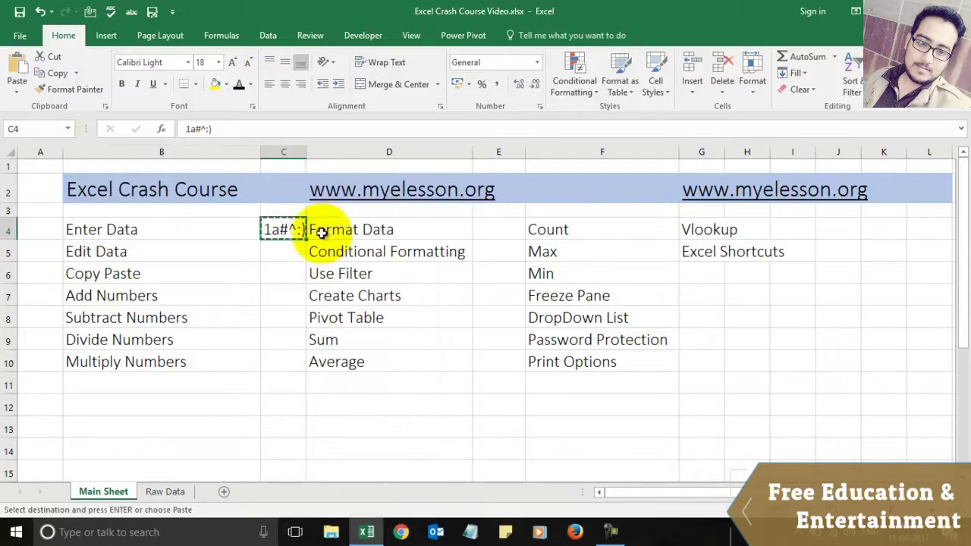
pyautogui.click(278, 252)
pyautogui.rightClick(277, 252)
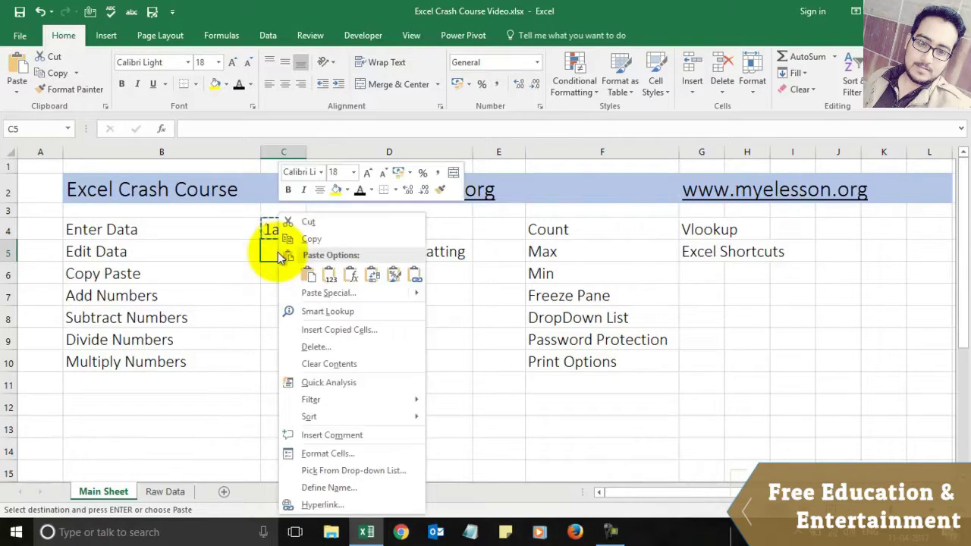
pyautogui.click(308, 278)
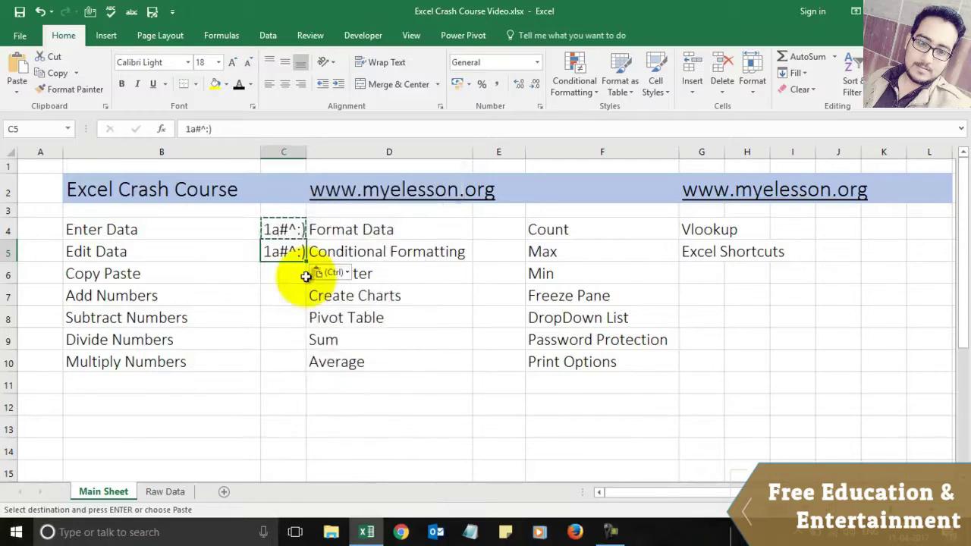
pyautogui.click(282, 273)
pyautogui.click(281, 254)
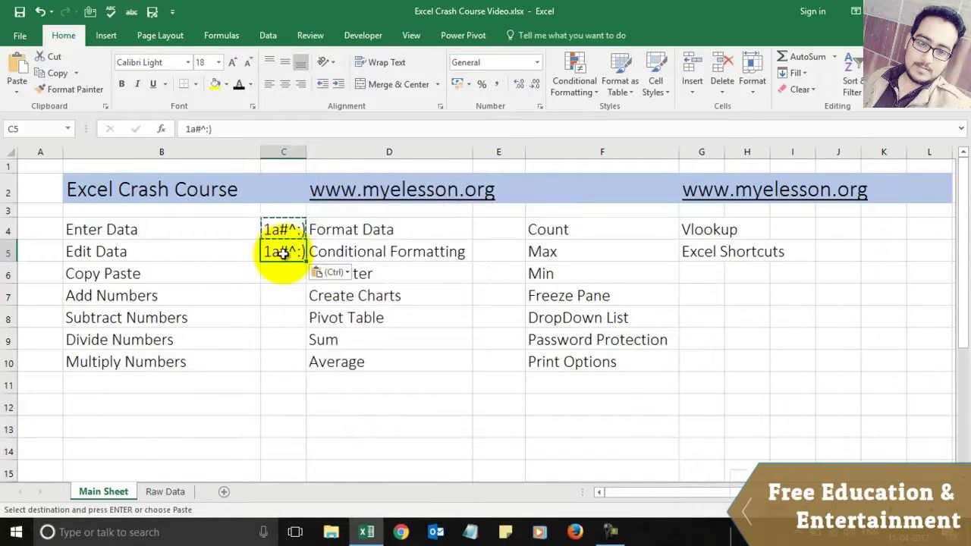
pyautogui.click(243, 129)
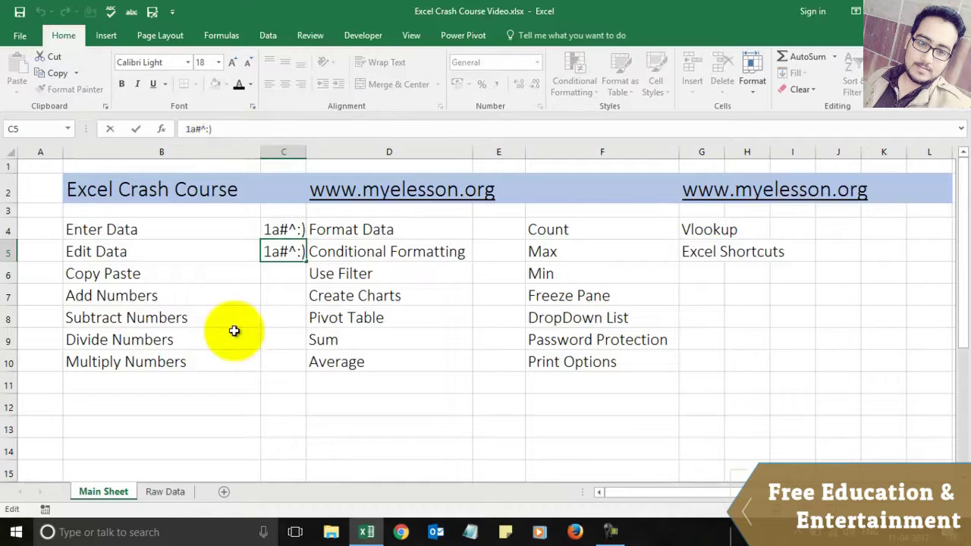
# Step: Edit C5 to read 'Like :)' by removing 1a#^ and the word This
pyautogui.click(232, 334)
pyautogui.click(281, 251)
pyautogui.doubleClick(281, 251)
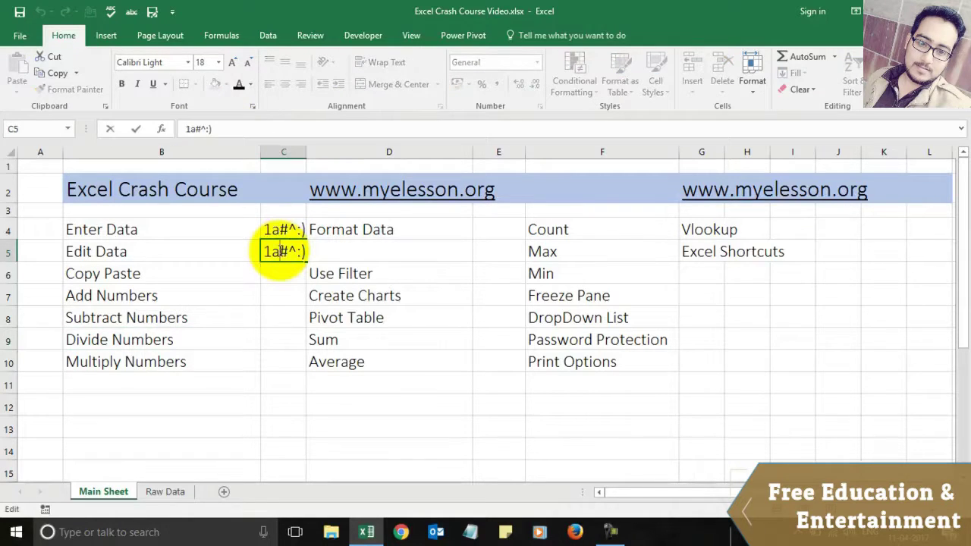
pyautogui.press('Right')
pyautogui.press('Right')
pyautogui.press('Right')
pyautogui.press('BackSpace')
pyautogui.press('BackSpace')
pyautogui.press('BackSpace')
pyautogui.press('BackSpace')
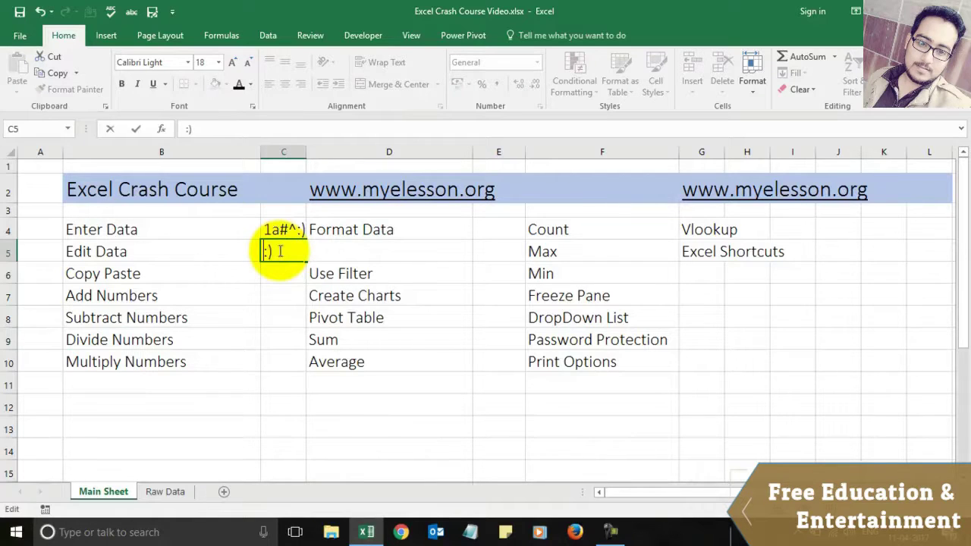
pyautogui.write('Like This')
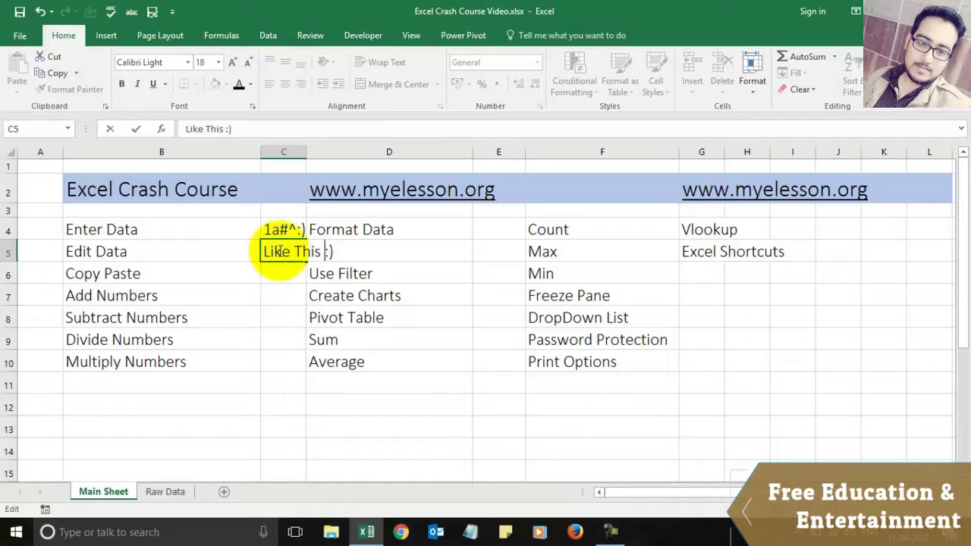
pyautogui.hotkey('ctrl', 'Return')
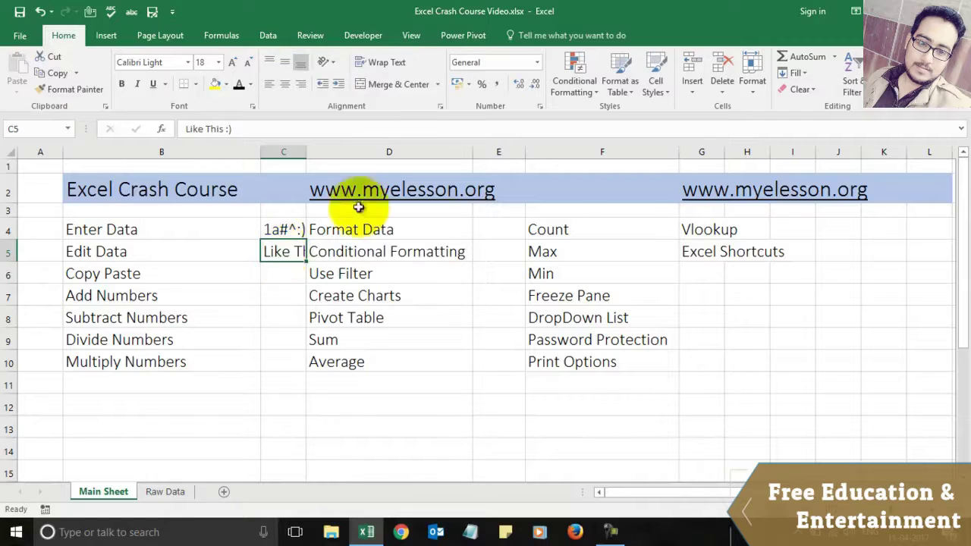
pyautogui.click(226, 129)
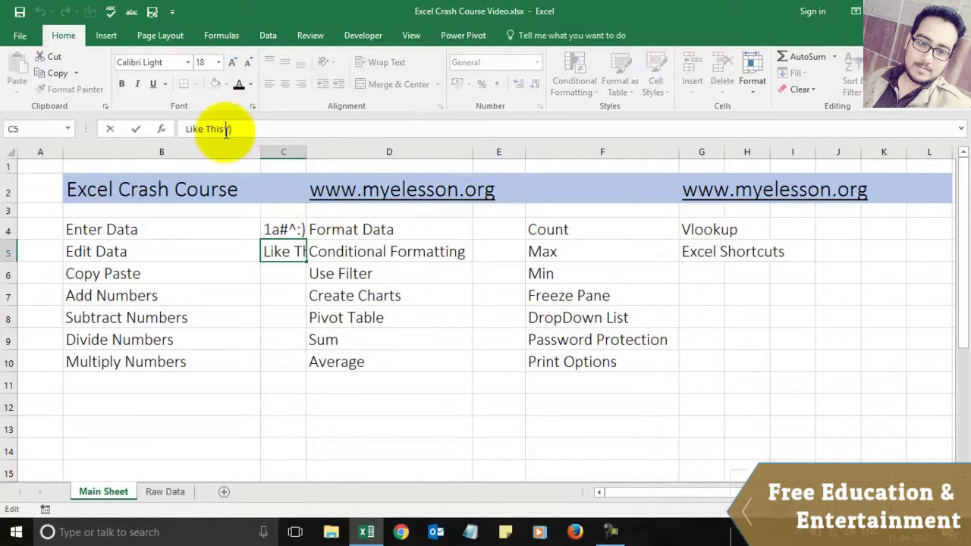
pyautogui.press('BackSpace')
pyautogui.press('BackSpace')
pyautogui.press('BackSpace')
pyautogui.press('BackSpace')
pyautogui.press('BackSpace')
pyautogui.press('Return')
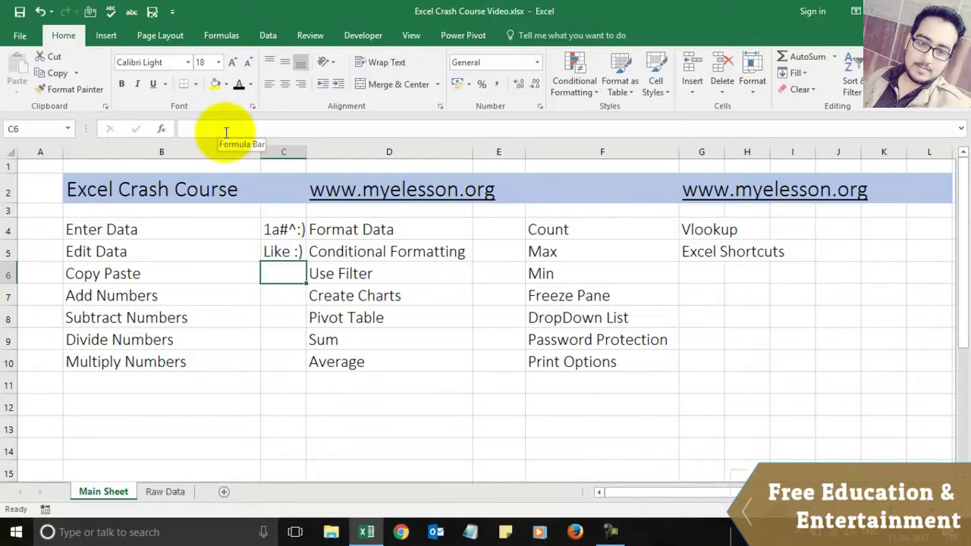
# Step: Copy 'Like :)' from C5 into C6 with Ctrl+C/Ctrl+V, then start =1+1 in C7
pyautogui.click(120, 275)
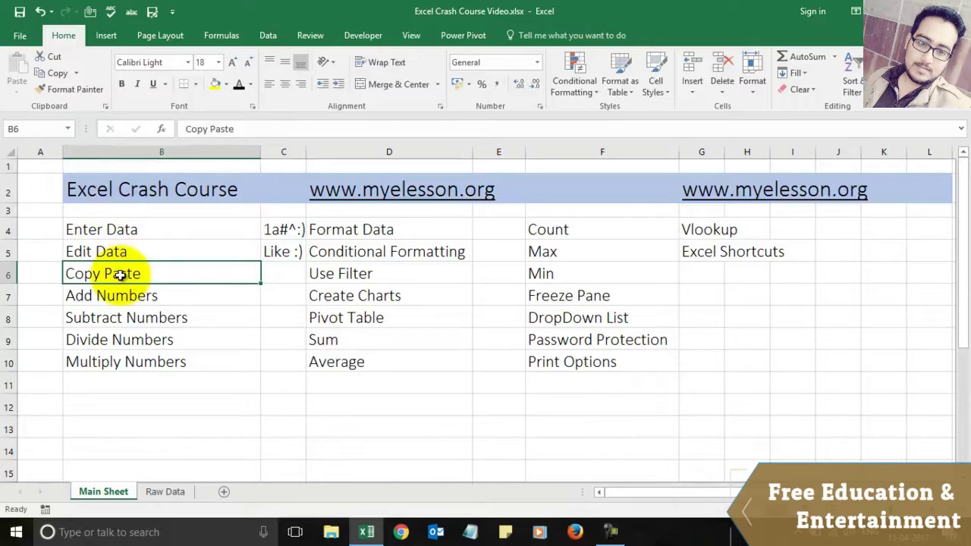
pyautogui.press('Up')
pyautogui.press('Right')
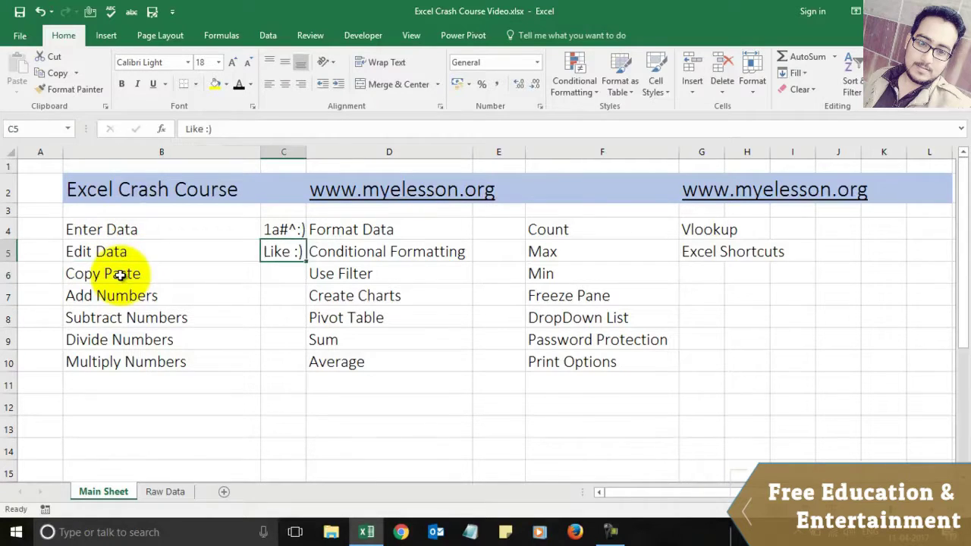
pyautogui.hotkey('ctrl', 'c')
pyautogui.press('Down')
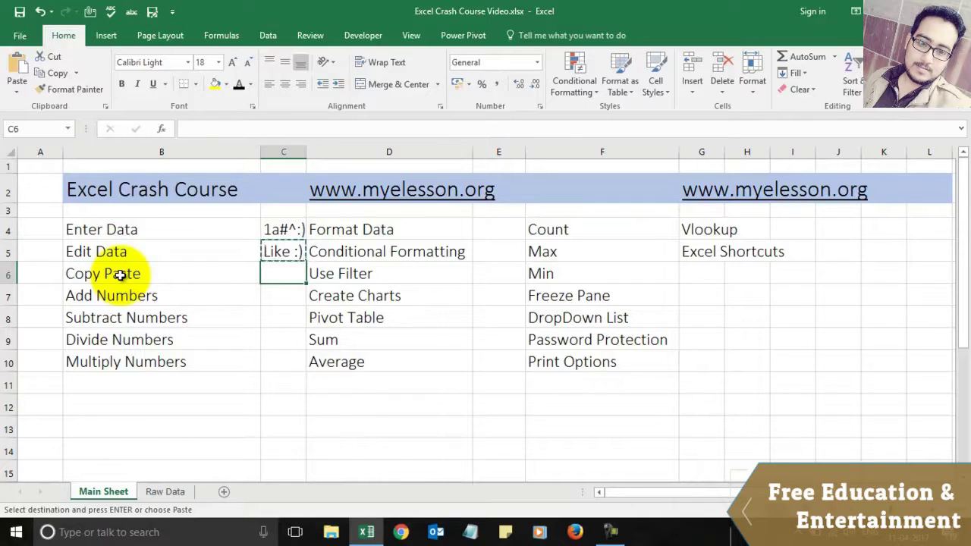
pyautogui.hotkey('ctrl', 'v')
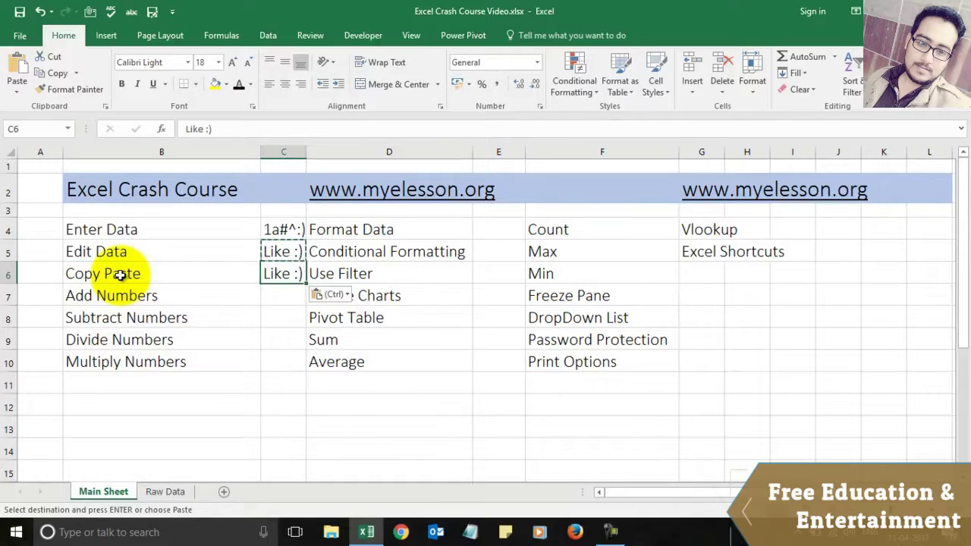
pyautogui.press('Down')
pyautogui.press('Escape')
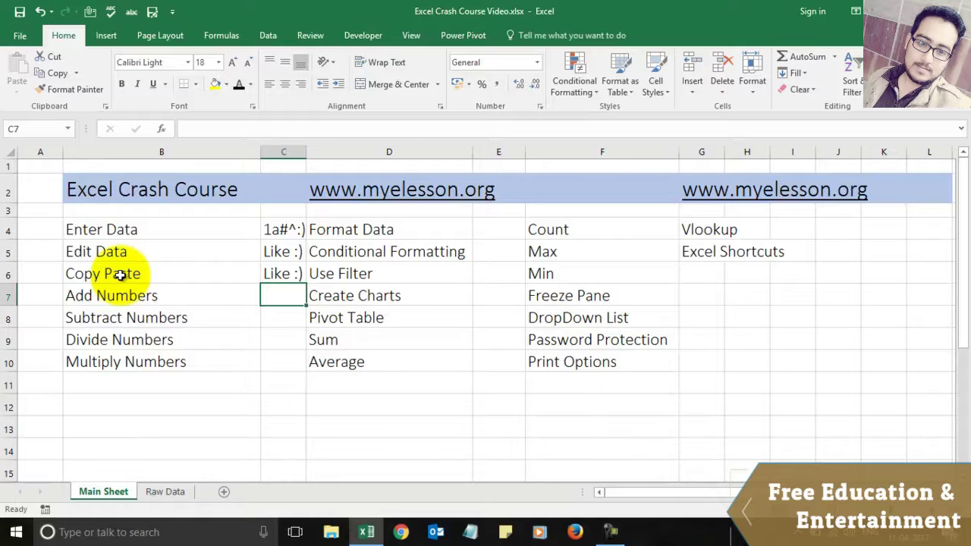
pyautogui.write('=')
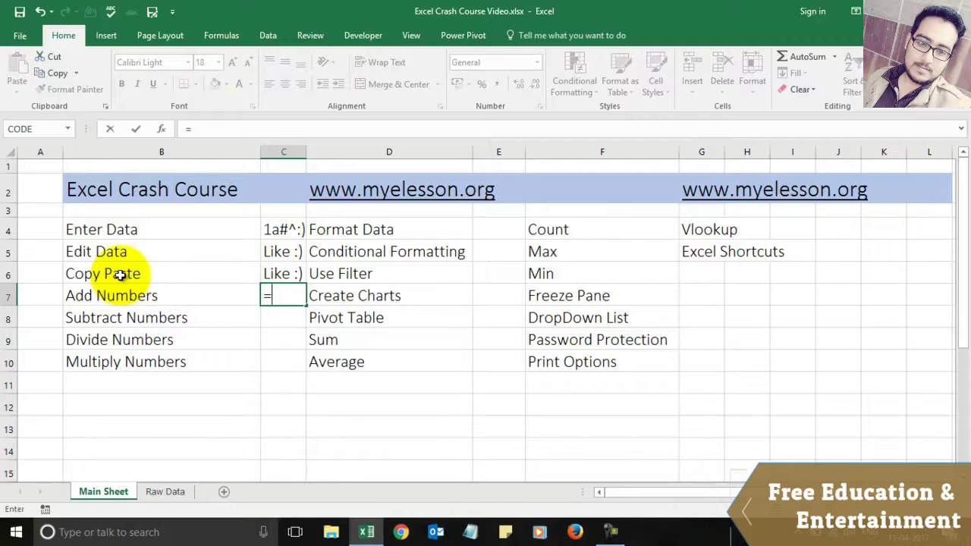
pyautogui.write('1+1')
# Step: Enter =1+1 in C7, then overwrite it with =8+8 giving 16
pyautogui.press('Return')
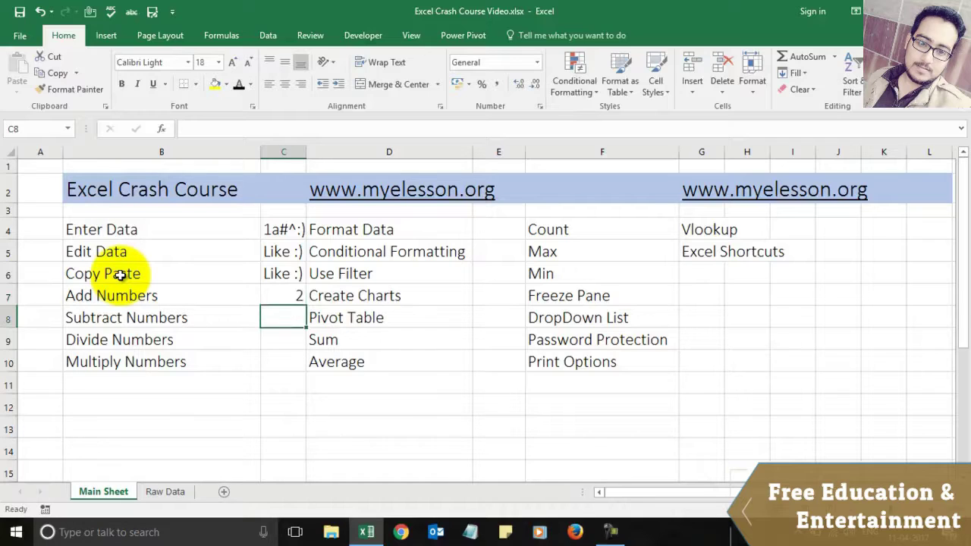
pyautogui.press('Up')
pyautogui.write('=')
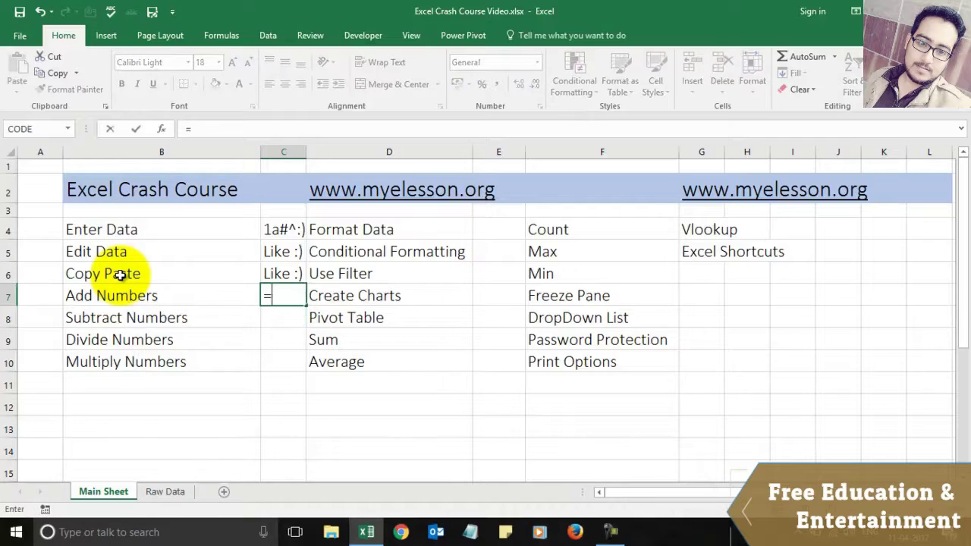
pyautogui.write('8+8+')
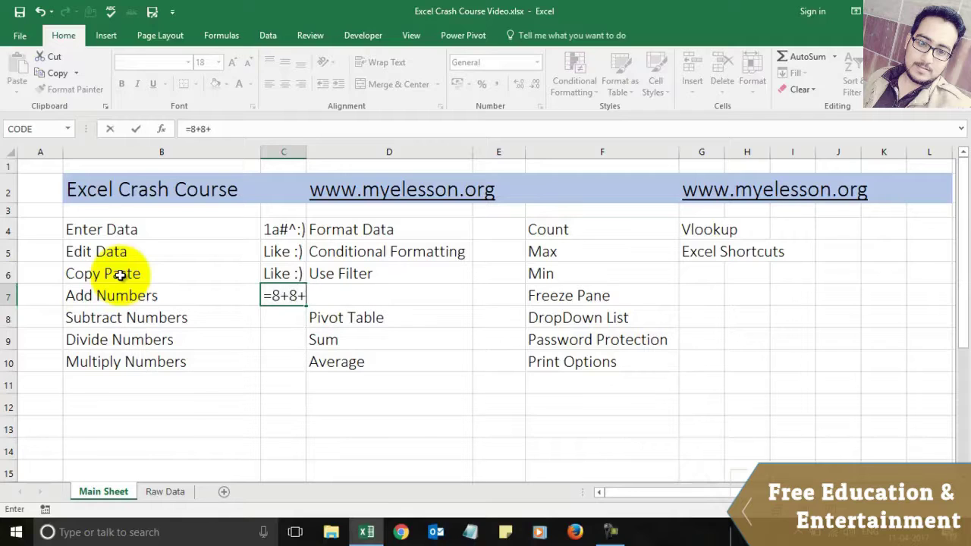
pyautogui.press('BackSpace')
pyautogui.press('Return')
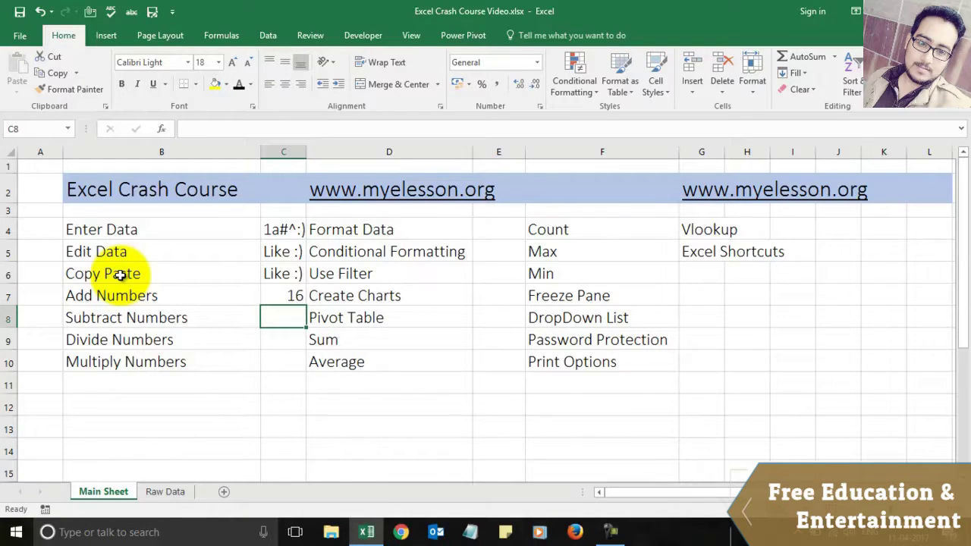
# Step: Replace C7 with =789456+654987 showing 1444443, and begin =9-5 in C8
pyautogui.press('Up')
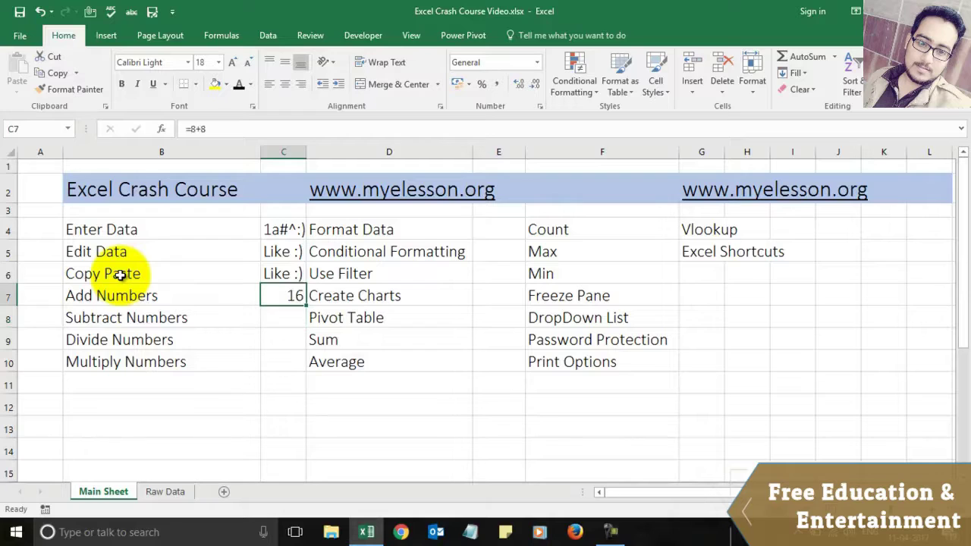
pyautogui.write('=7')
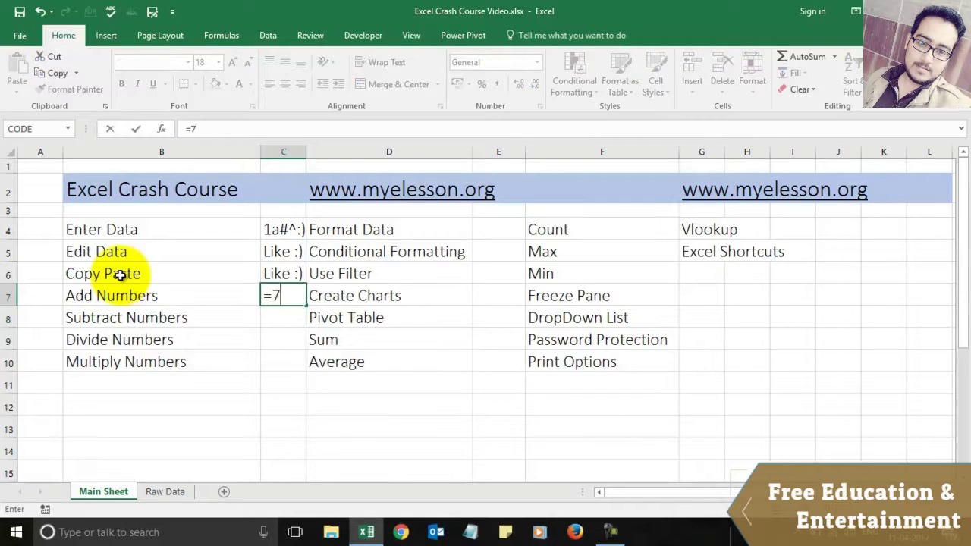
pyautogui.write('89456+')
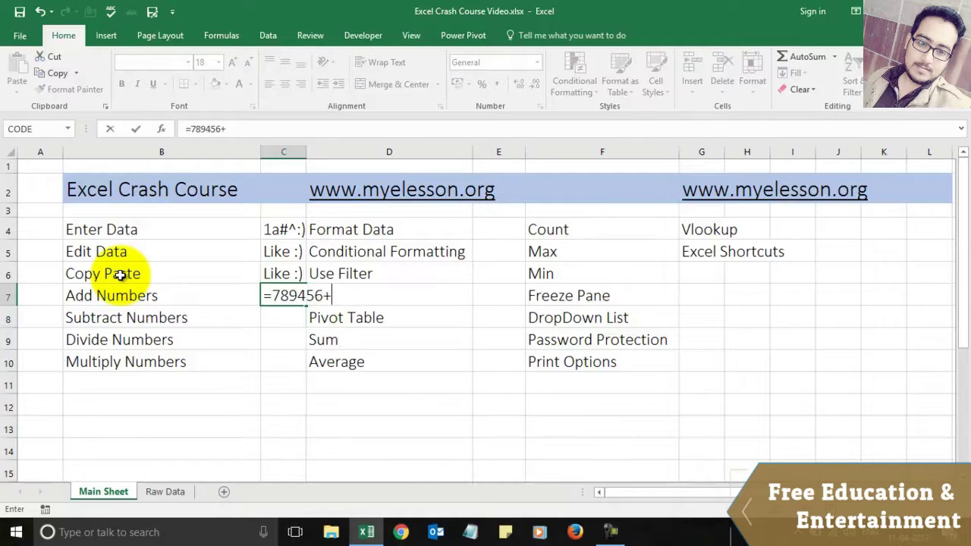
pyautogui.write('654987')
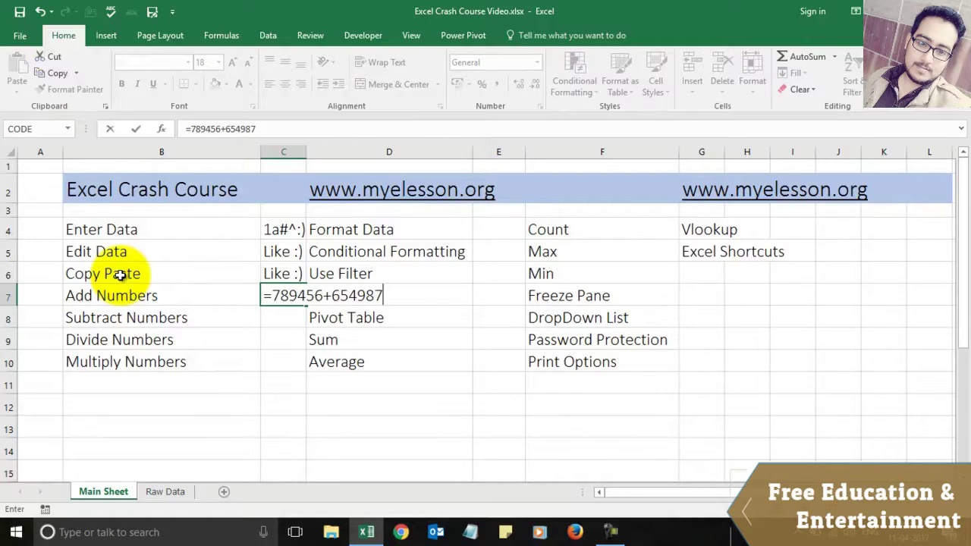
pyautogui.press('Return')
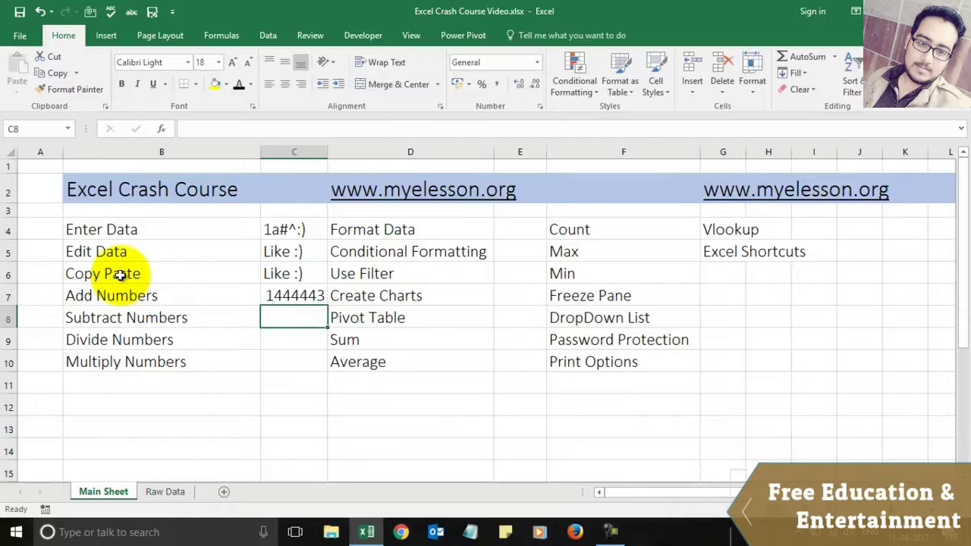
pyautogui.write('=')
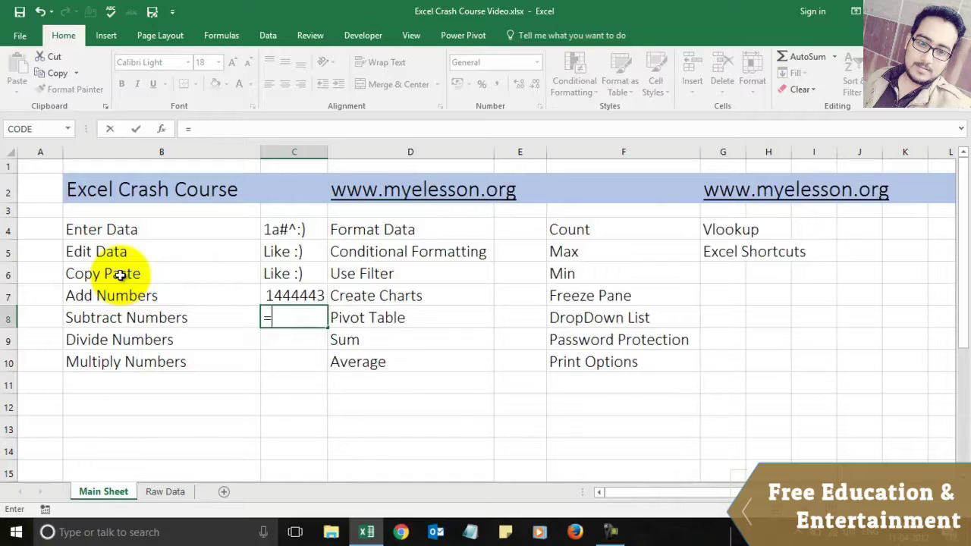
pyautogui.write('9-5')
# Step: Enter =9-5 in C8, =9/3 in C9 and =8*8 in C10, giving 4, 3 and 64
pyautogui.press('Return')
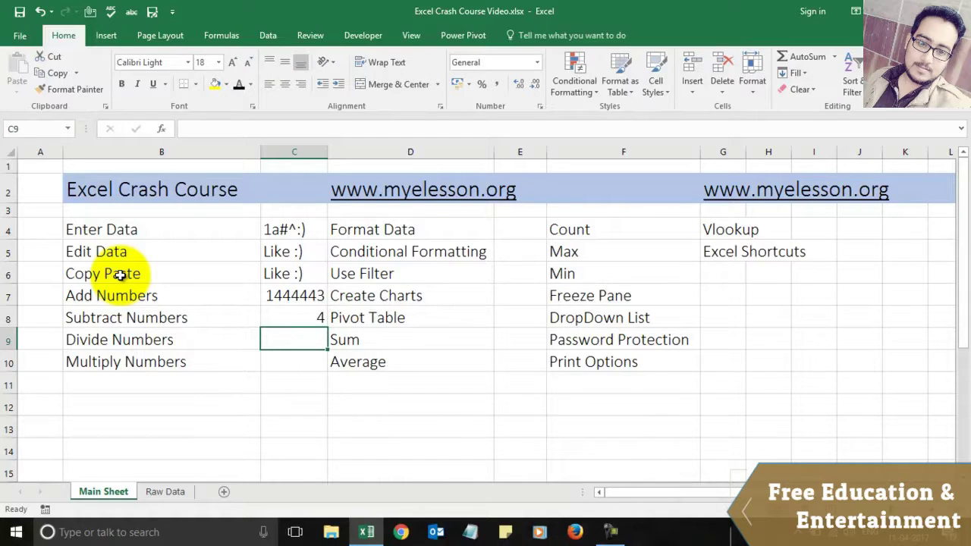
pyautogui.write('=')
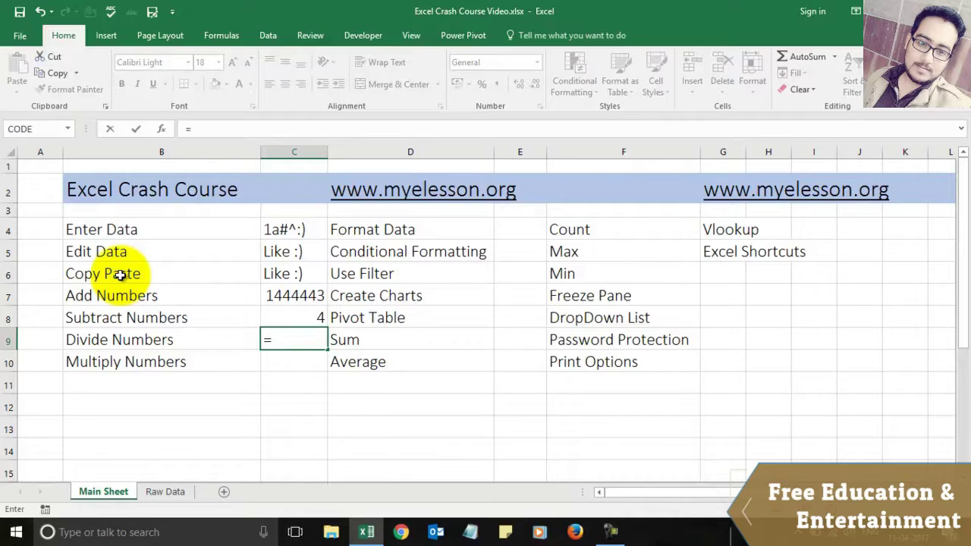
pyautogui.write('3')
pyautogui.press('BackSpace')
pyautogui.write('9/3')
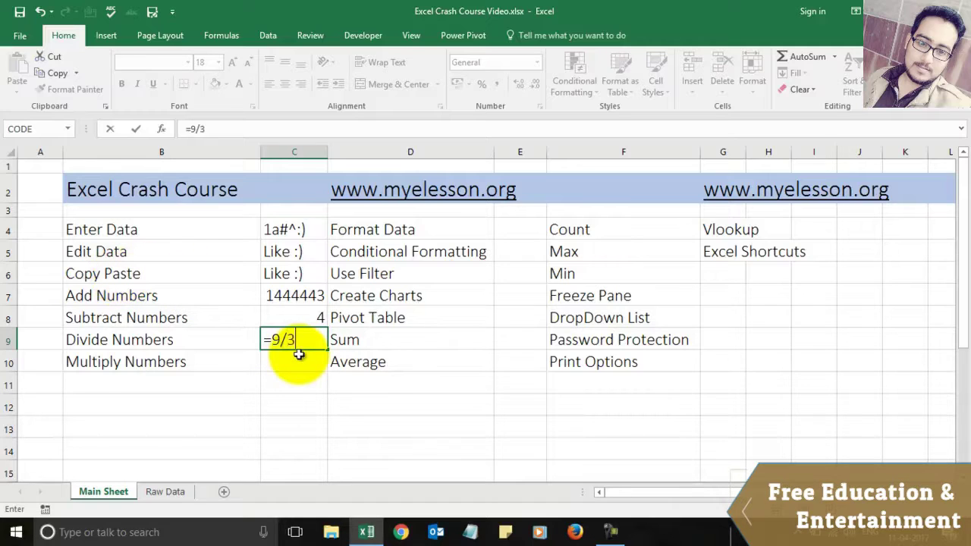
pyautogui.press('Return')
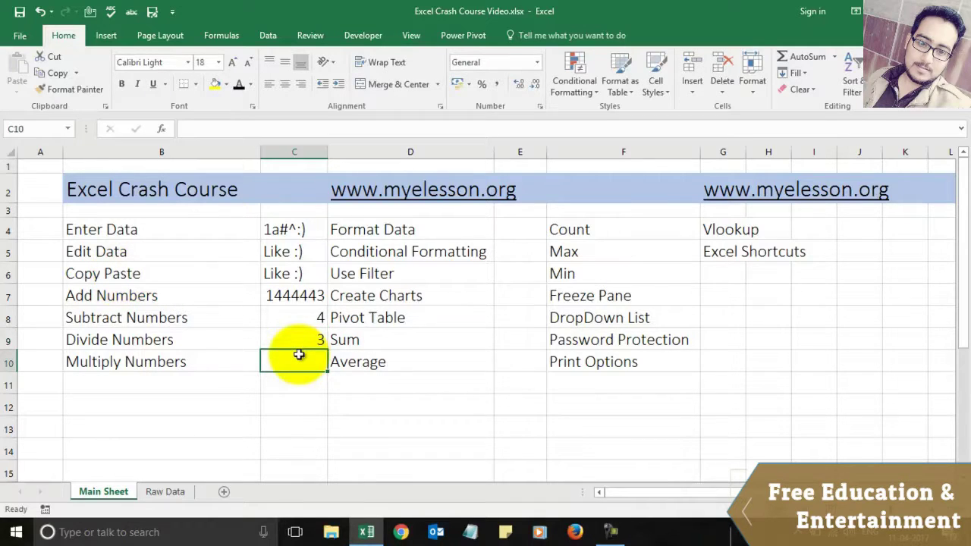
pyautogui.write('=8')
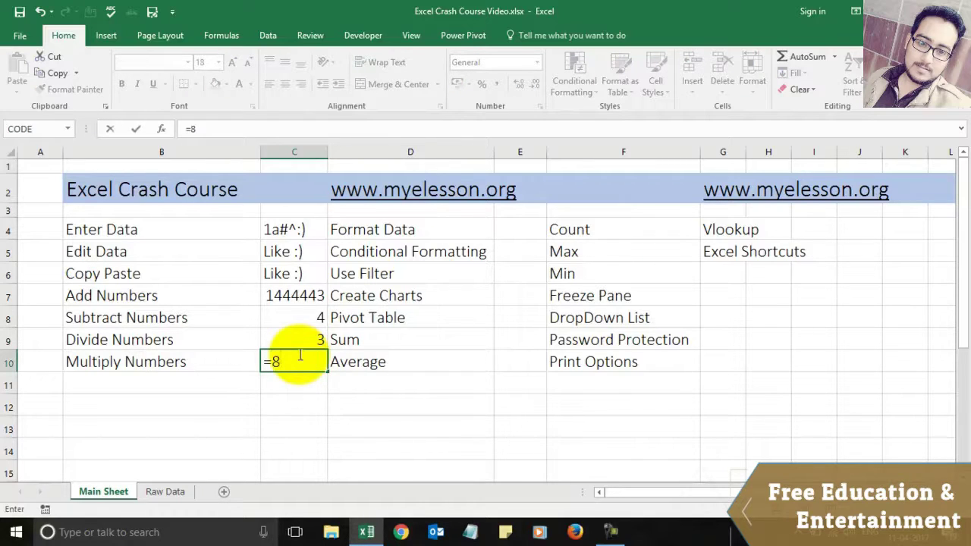
pyautogui.write('*8')
pyautogui.press('Return')
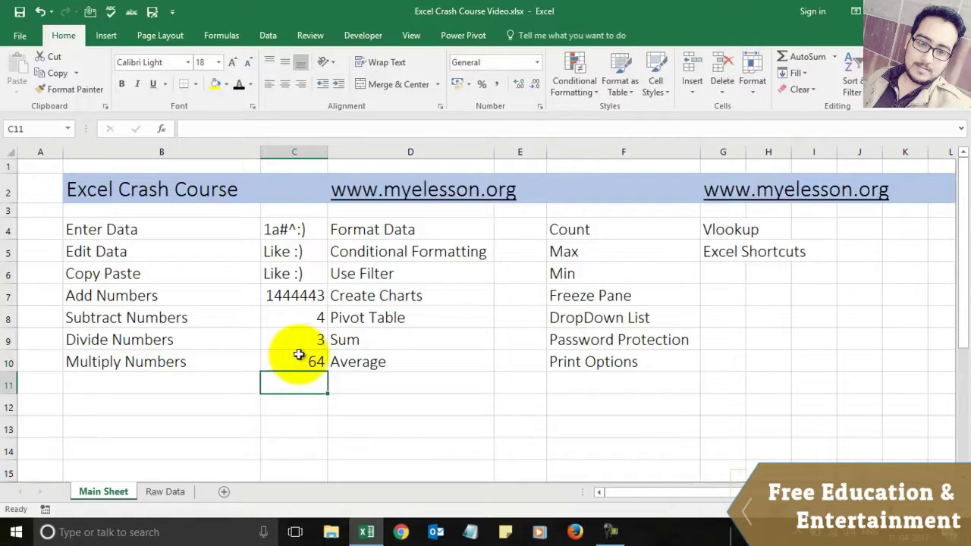
pyautogui.click(518, 239)
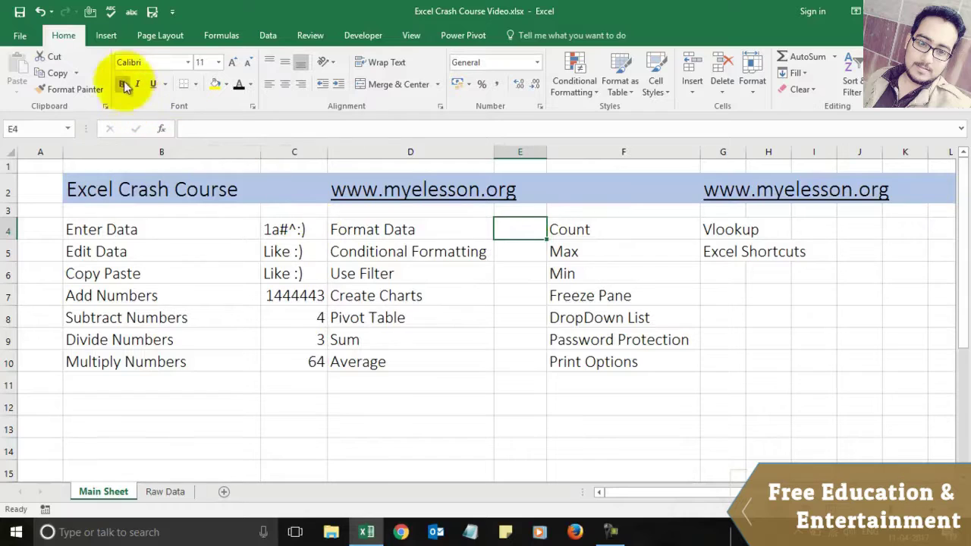
pyautogui.click(371, 227)
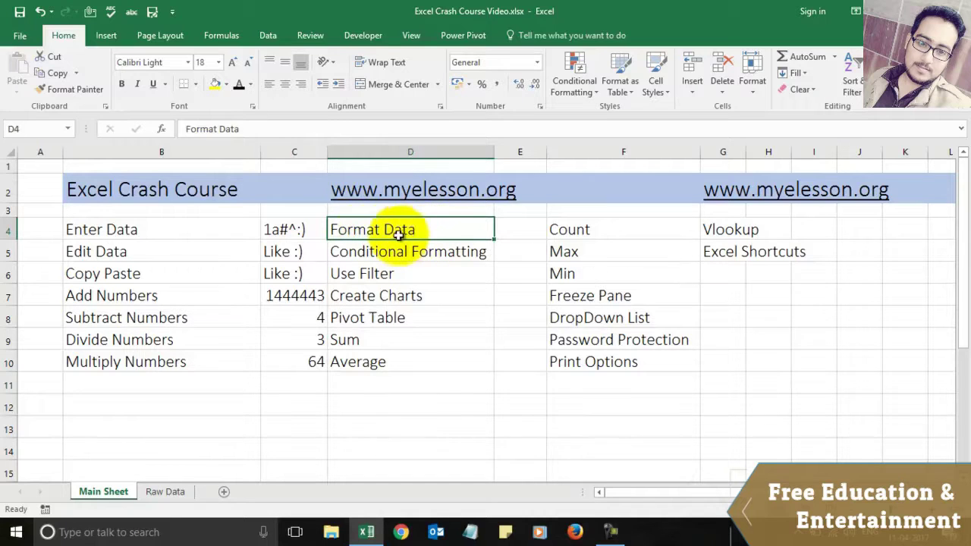
pyautogui.click(122, 85)
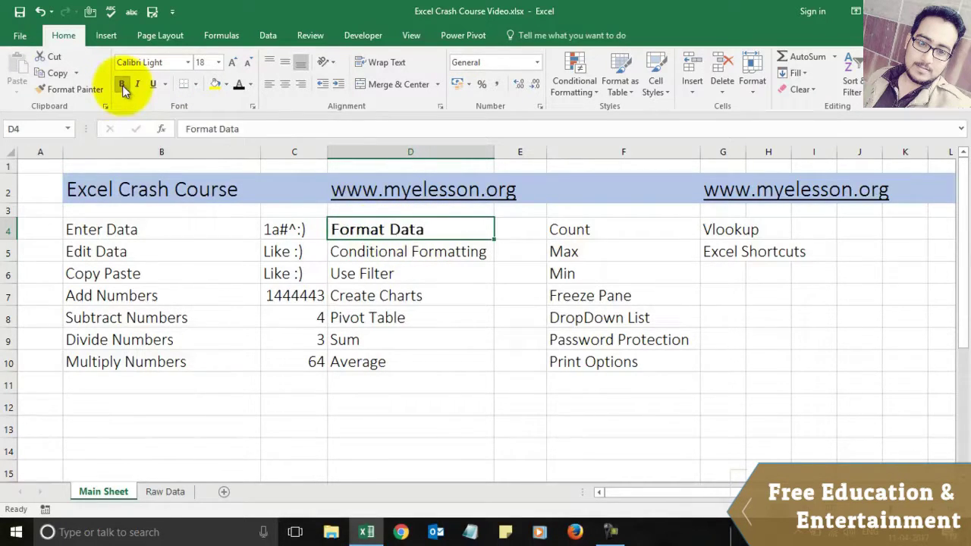
pyautogui.click(138, 85)
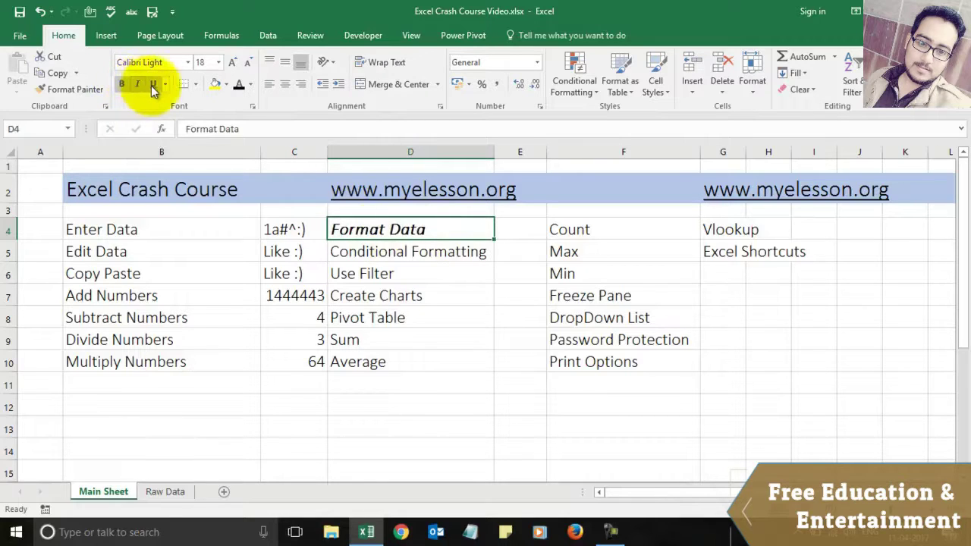
pyautogui.click(153, 88)
pyautogui.click(153, 88)
pyautogui.click(137, 84)
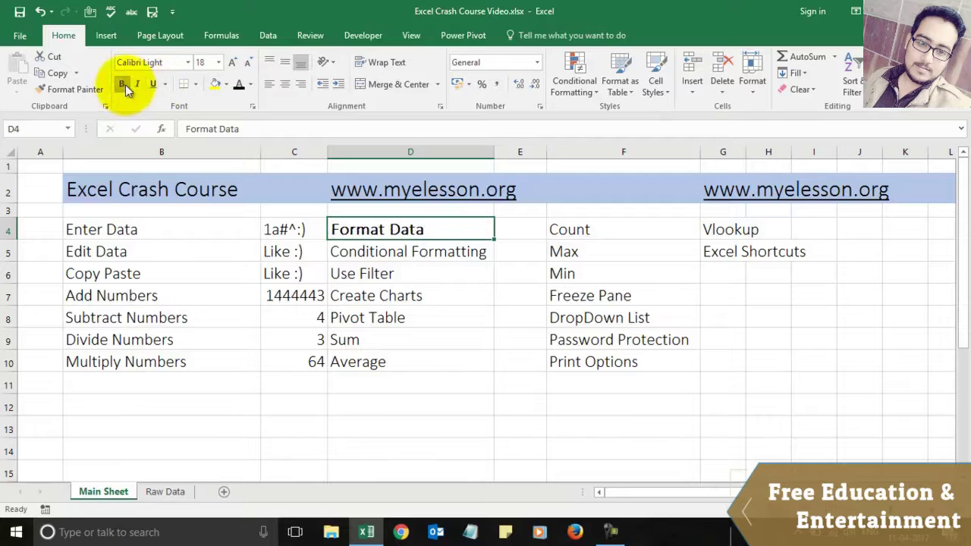
pyautogui.click(125, 85)
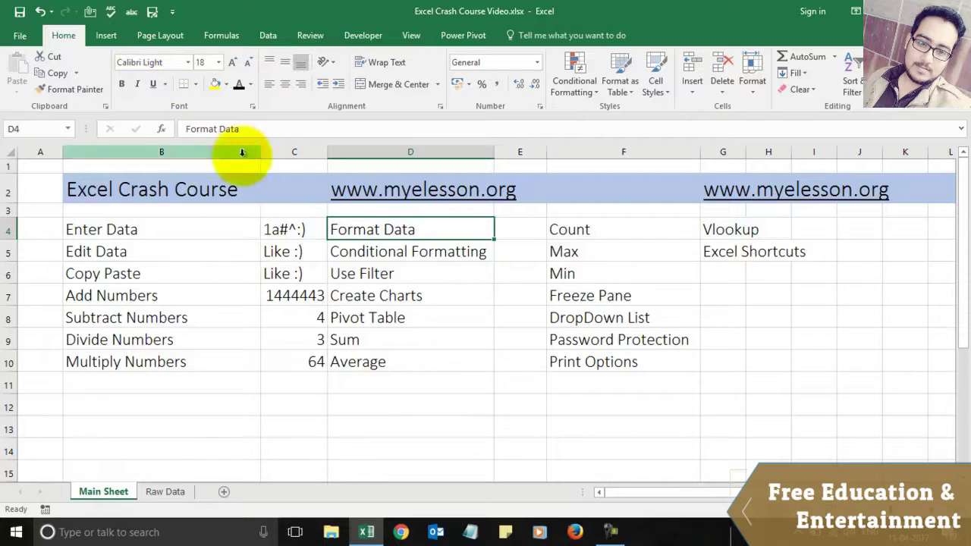
pyautogui.click(215, 85)
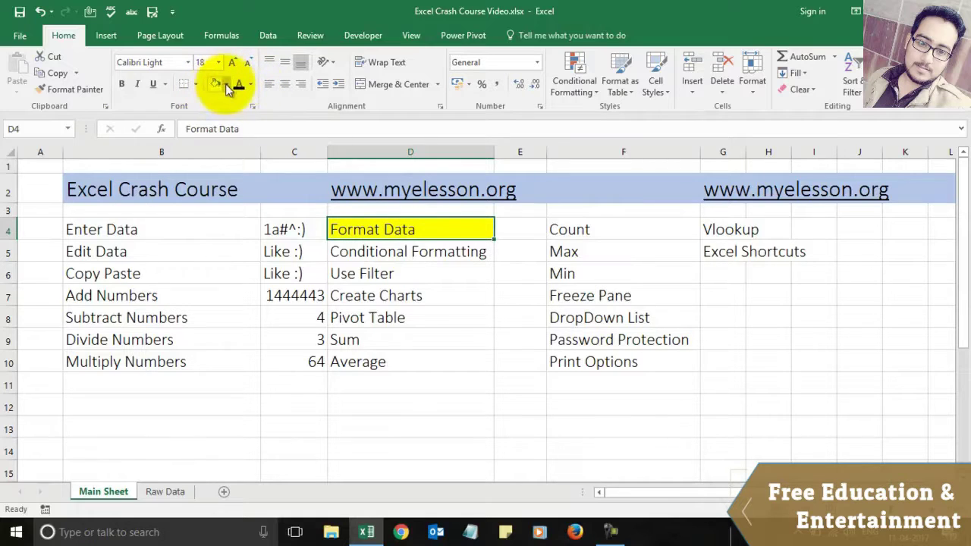
pyautogui.click(226, 86)
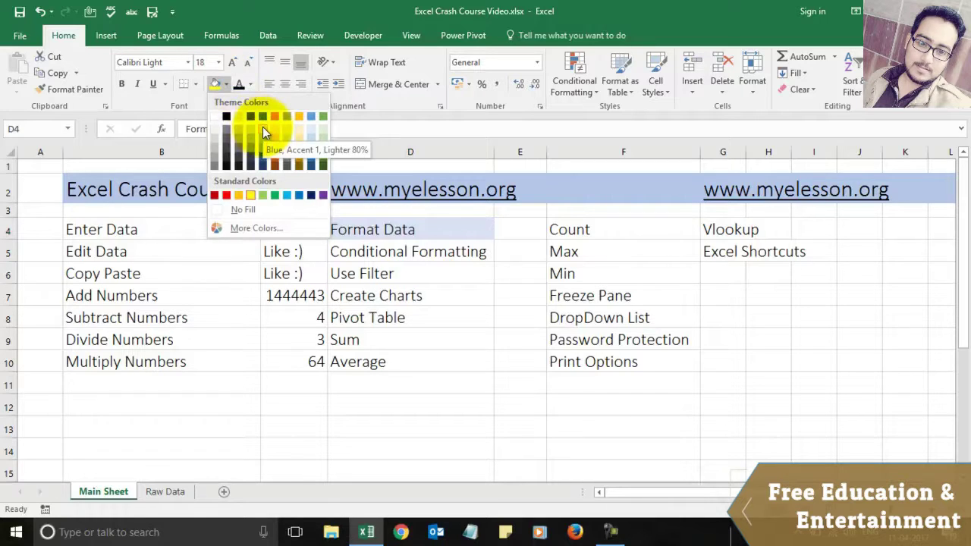
pyautogui.click(235, 209)
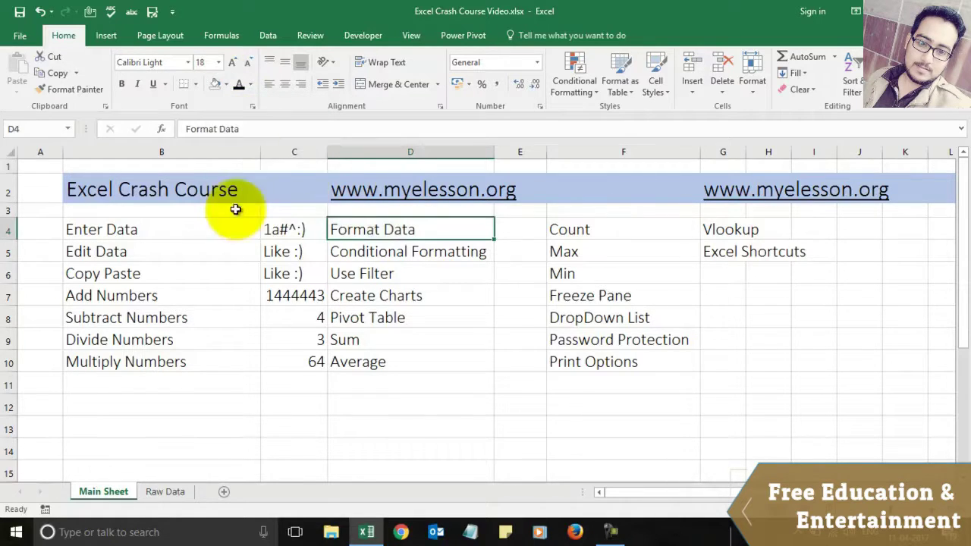
pyautogui.click(250, 85)
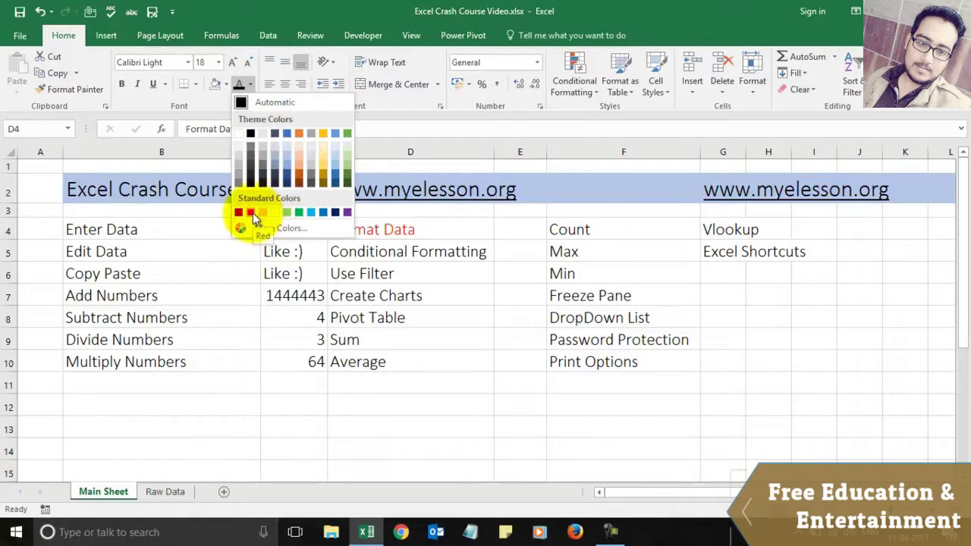
pyautogui.press('Escape')
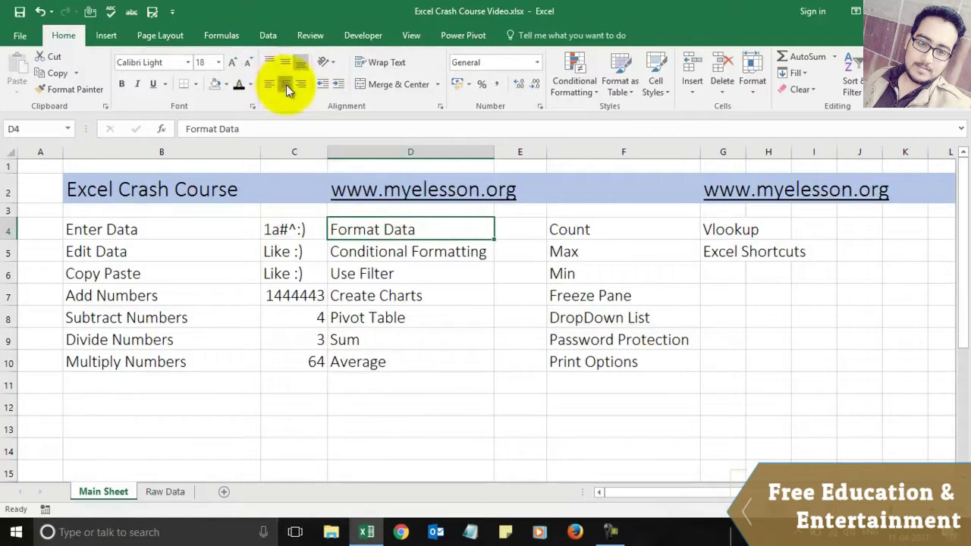
pyautogui.click(286, 84)
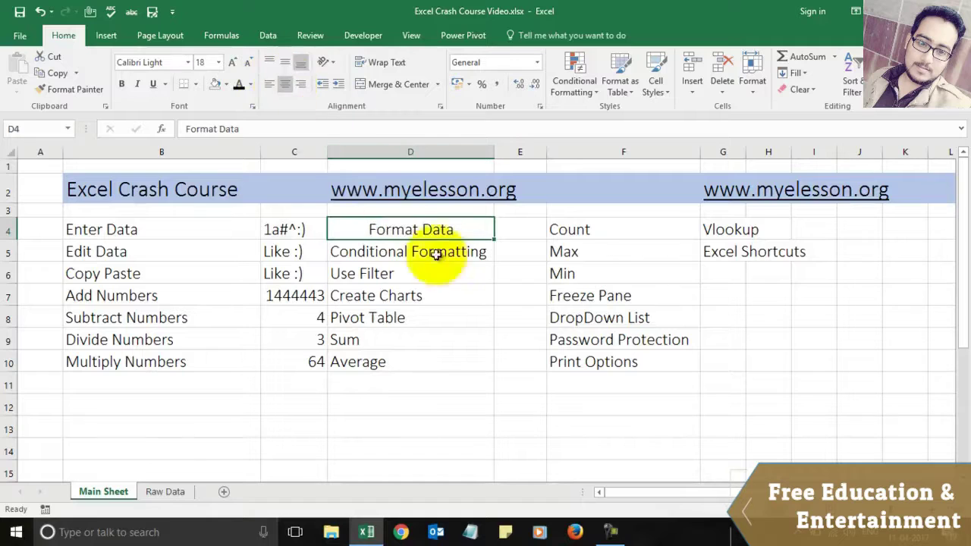
pyautogui.click(305, 84)
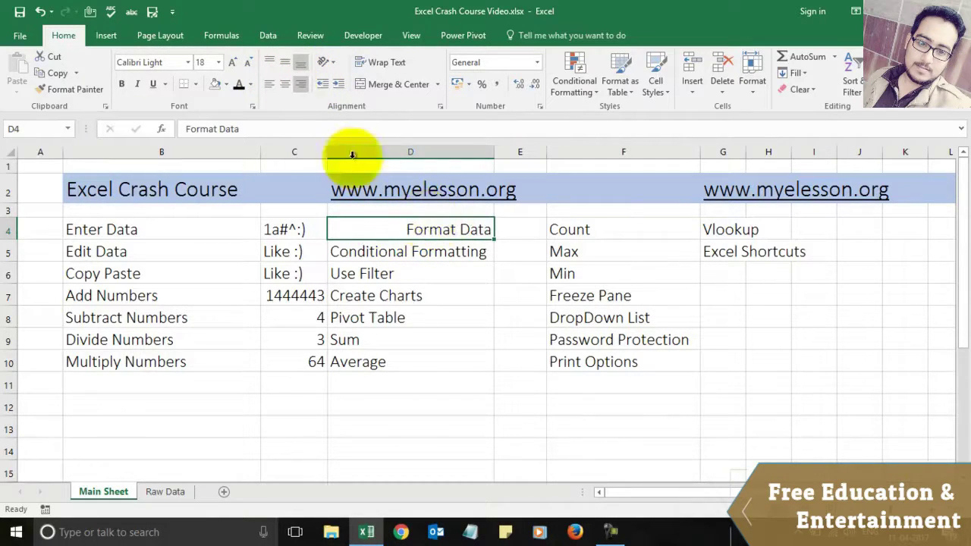
pyautogui.click(327, 63)
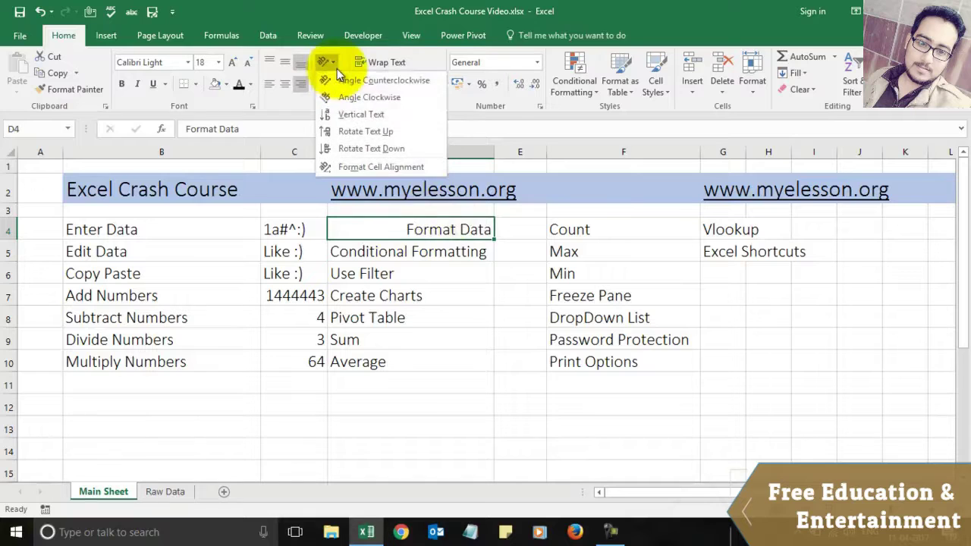
pyautogui.click(357, 114)
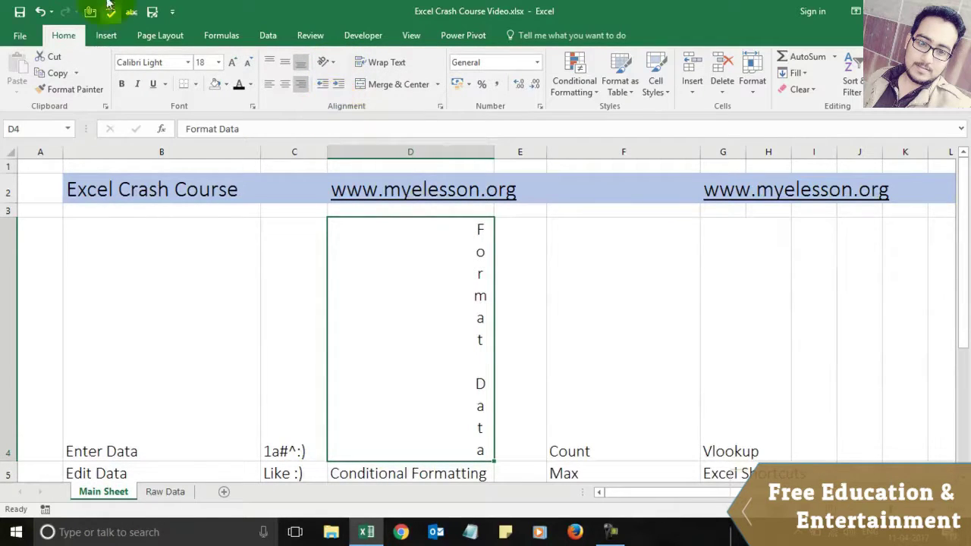
pyautogui.click(41, 11)
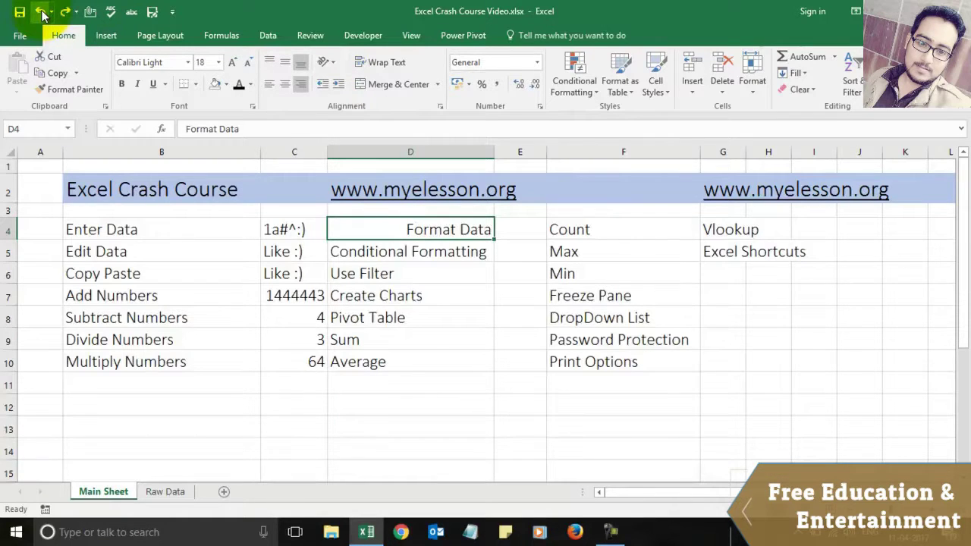
pyautogui.click(40, 12)
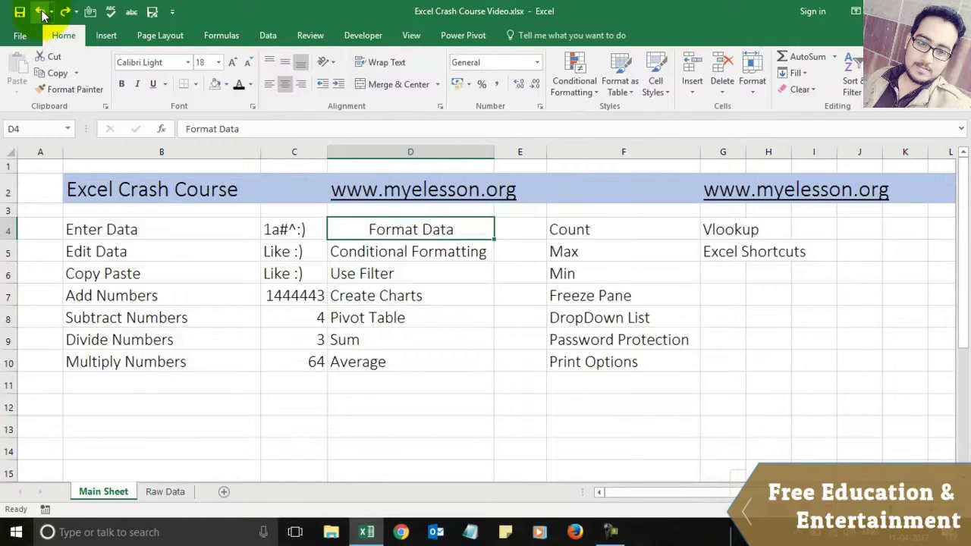
pyautogui.click(40, 12)
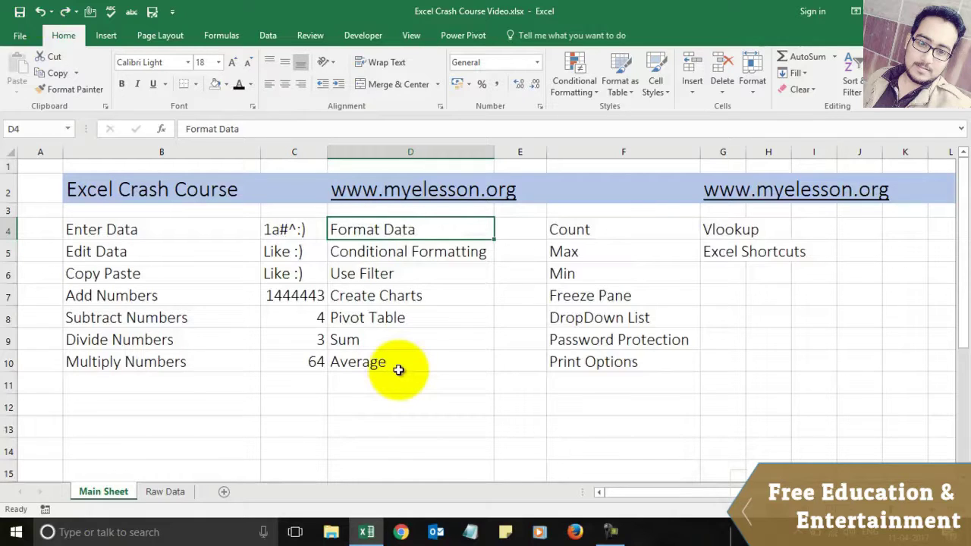
pyautogui.click(665, 89)
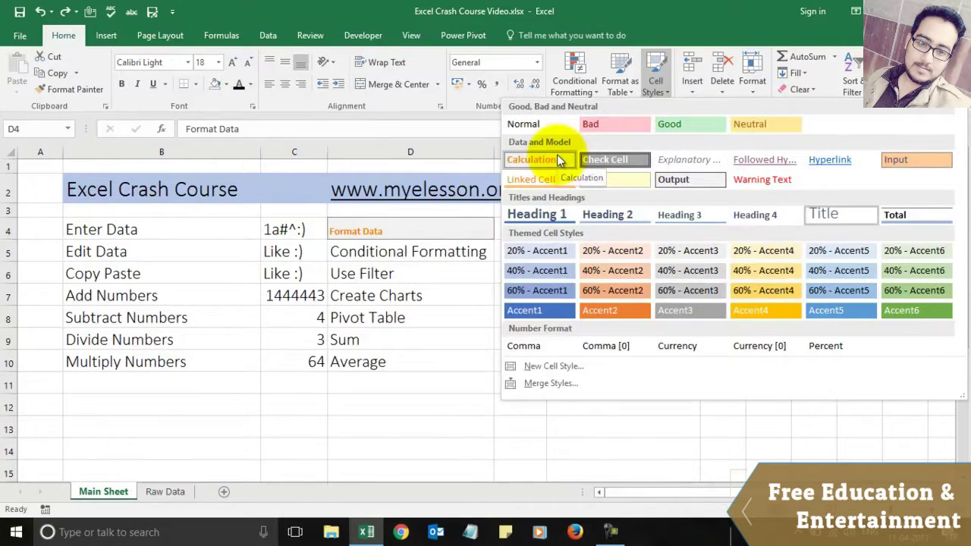
pyautogui.press('Escape')
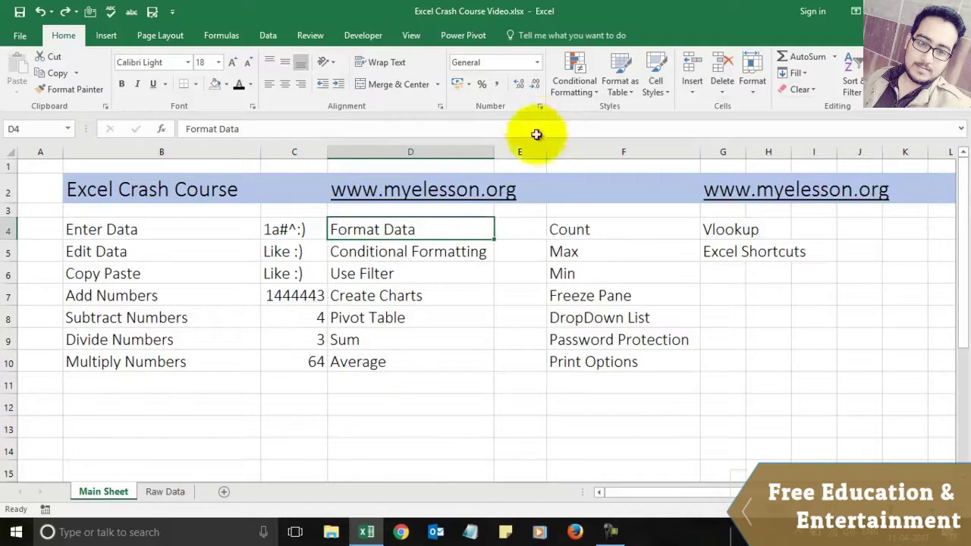
pyautogui.click(459, 255)
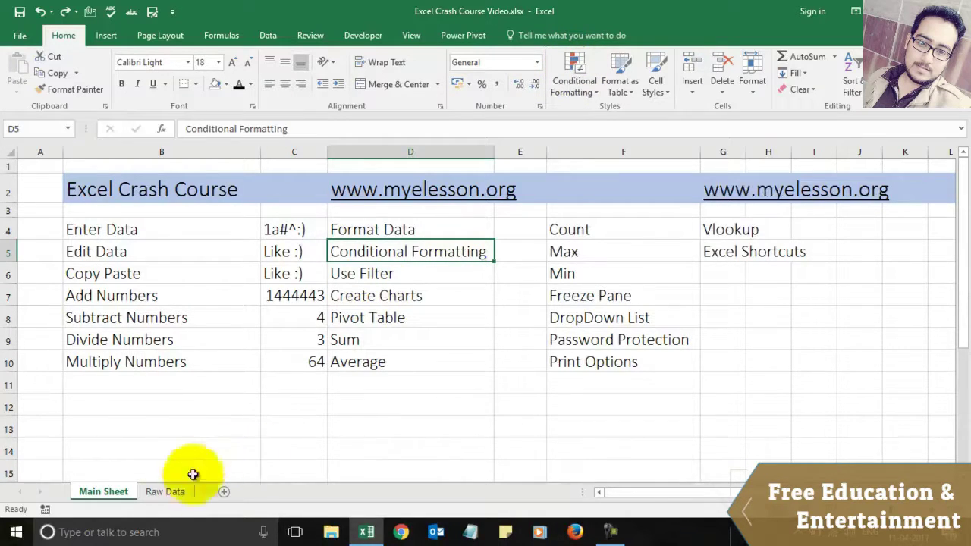
# Step: On the Raw Data sheet, select the Total Sales values from F2 down the column
pyautogui.click(166, 493)
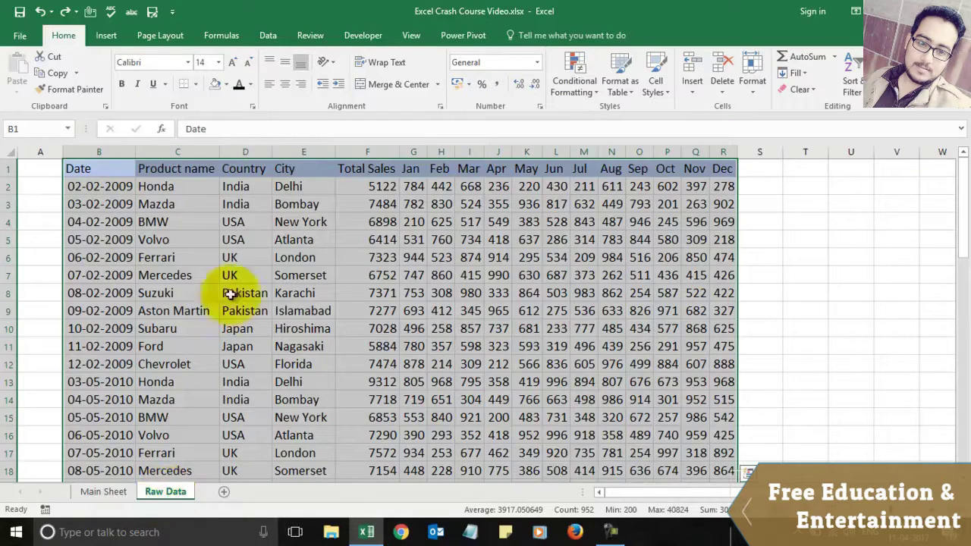
pyautogui.click(506, 190)
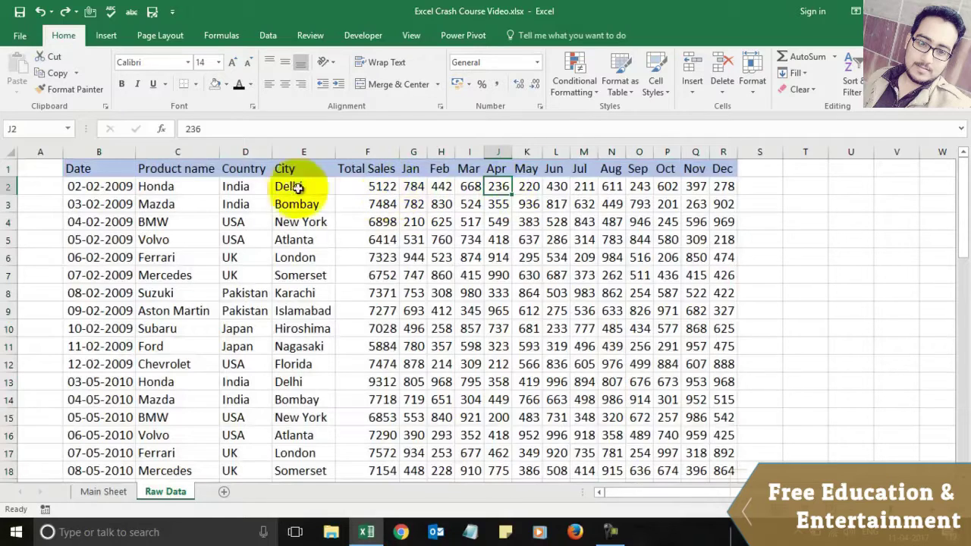
pyautogui.click(387, 185)
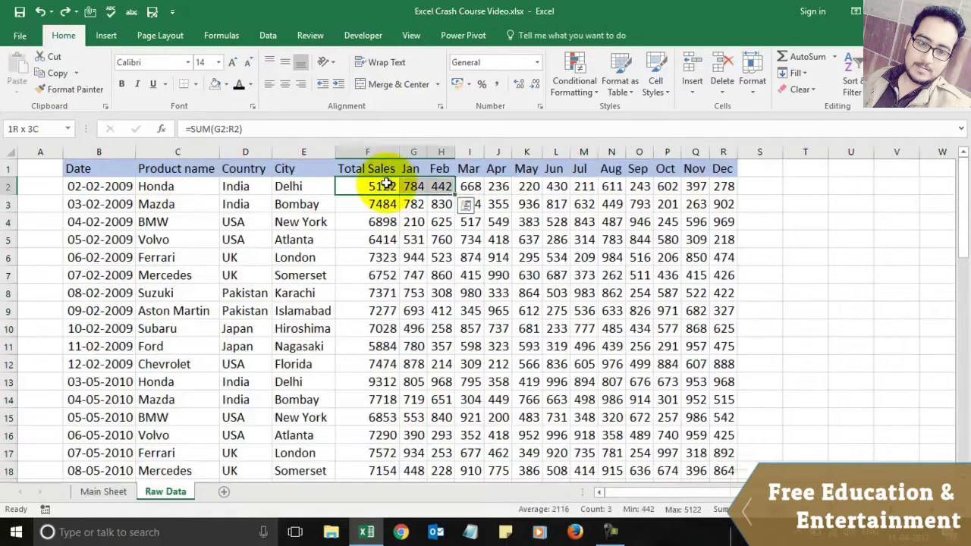
pyautogui.hotkey('shift', 'Down')
pyautogui.hotkey('shift', 'Down')
pyautogui.hotkey('shift', 'Down')
pyautogui.hotkey('shift', 'Down')
pyautogui.hotkey('shift', 'Down')
pyautogui.hotkey('shift', 'Down')
pyautogui.hotkey('shift', 'Down')
pyautogui.hotkey('shift', 'Down')
pyautogui.hotkey('shift', 'Down')
pyautogui.hotkey('shift', 'Down')
pyautogui.hotkey('shift', 'Down')
pyautogui.hotkey('shift', 'Down')
pyautogui.hotkey('shift', 'Down')
pyautogui.hotkey('shift', 'Down')
pyautogui.hotkey('shift', 'Down')
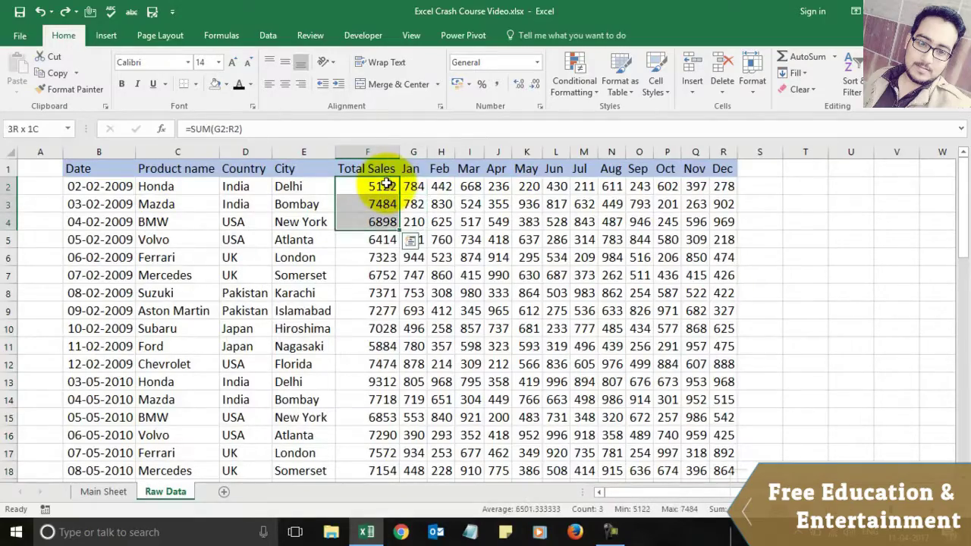
pyautogui.hotkey('shift', 'Down')
pyautogui.hotkey('shift', 'Down')
pyautogui.hotkey('shift', 'Down')
pyautogui.hotkey('shift', 'Down')
pyautogui.hotkey('shift', 'Down')
pyautogui.hotkey('shift', 'Down')
pyautogui.hotkey('shift', 'Down')
pyautogui.hotkey('shift', 'Down')
pyautogui.hotkey('shift', 'Down')
pyautogui.hotkey('shift', 'Down')
pyautogui.hotkey('shift', 'Down')
pyautogui.hotkey('shift', 'Down')
pyautogui.hotkey('shift', 'Down')
pyautogui.hotkey('shift', 'Down')
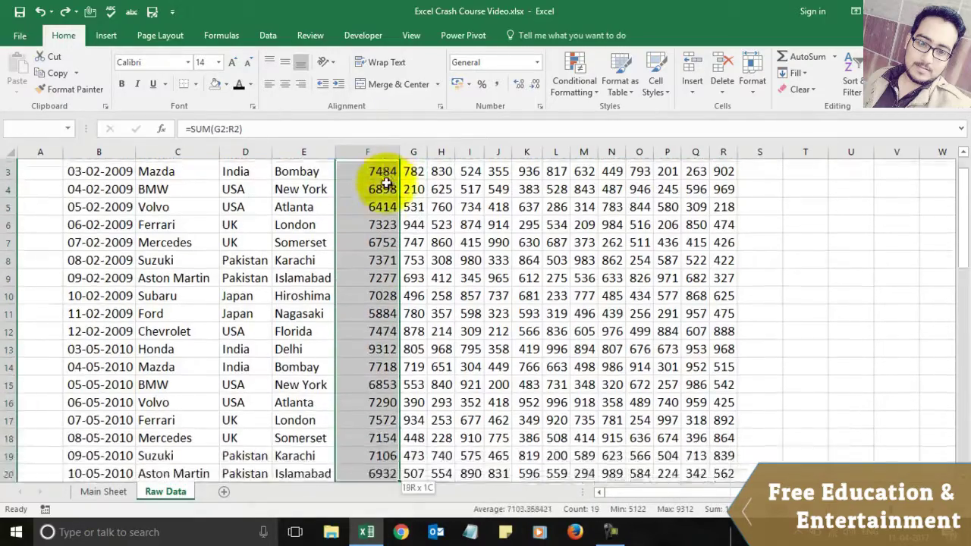
pyautogui.hotkey('shift', 'Down')
pyautogui.hotkey('shift', 'Down')
pyautogui.hotkey('shift', 'Down')
pyautogui.hotkey('shift', 'Down')
pyautogui.hotkey('shift', 'Down')
pyautogui.hotkey('shift', 'Down')
pyautogui.hotkey('shift', 'Down')
pyautogui.hotkey('shift', 'Down')
pyautogui.hotkey('shift', 'Down')
pyautogui.hotkey('shift', 'Down')
pyautogui.hotkey('shift', 'Down')
pyautogui.hotkey('shift', 'Down')
pyautogui.hotkey('shift', 'Down')
pyautogui.hotkey('shift', 'Down')
pyautogui.hotkey('shift', 'Down')
pyautogui.hotkey('shift', 'Down')
pyautogui.hotkey('shift', 'Down')
pyautogui.hotkey('shift', 'Down')
pyautogui.hotkey('shift', 'Down')
pyautogui.hotkey('shift', 'Down')
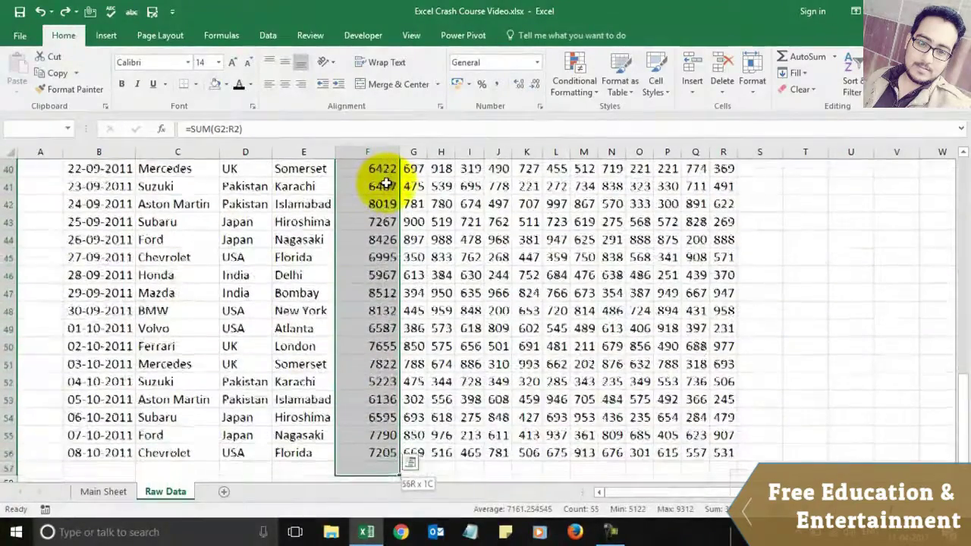
# Step: Apply a Top 3 Items rule with Green Fill with Dark Green Text to the selection
pyautogui.click(573, 82)
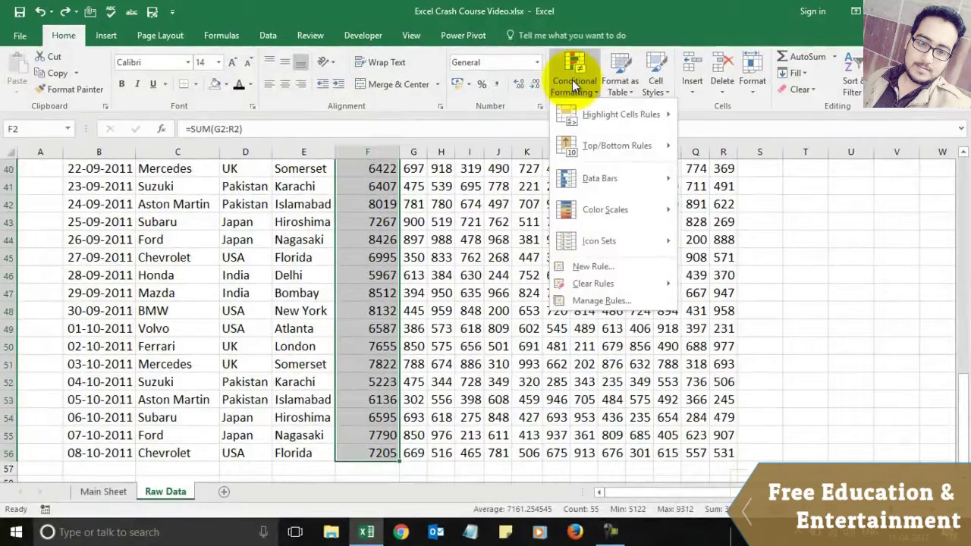
pyautogui.moveTo(599, 138)
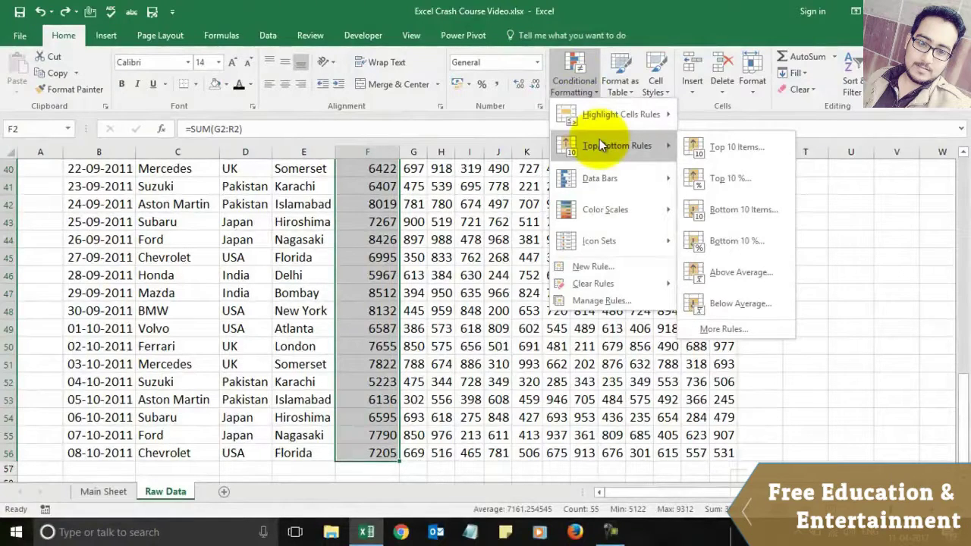
pyautogui.click(730, 149)
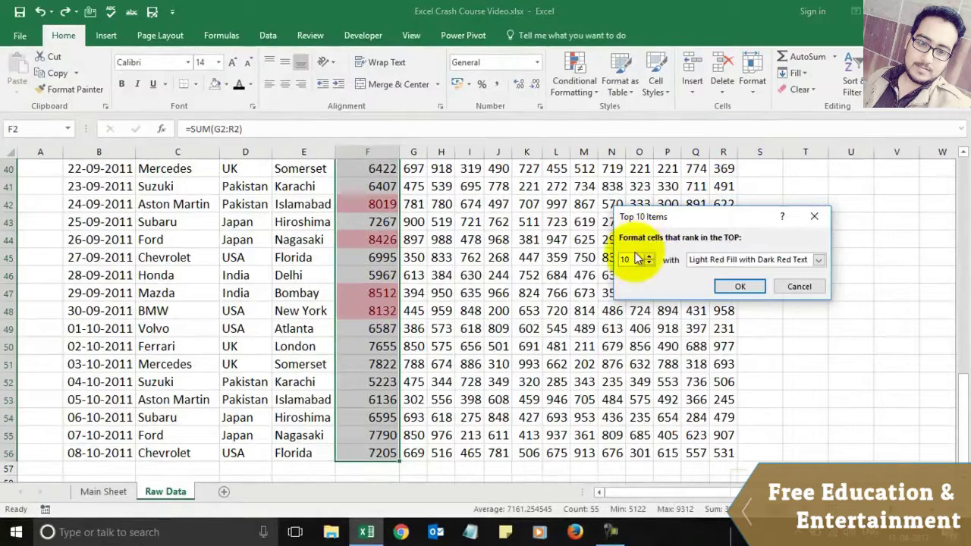
pyautogui.write('3')
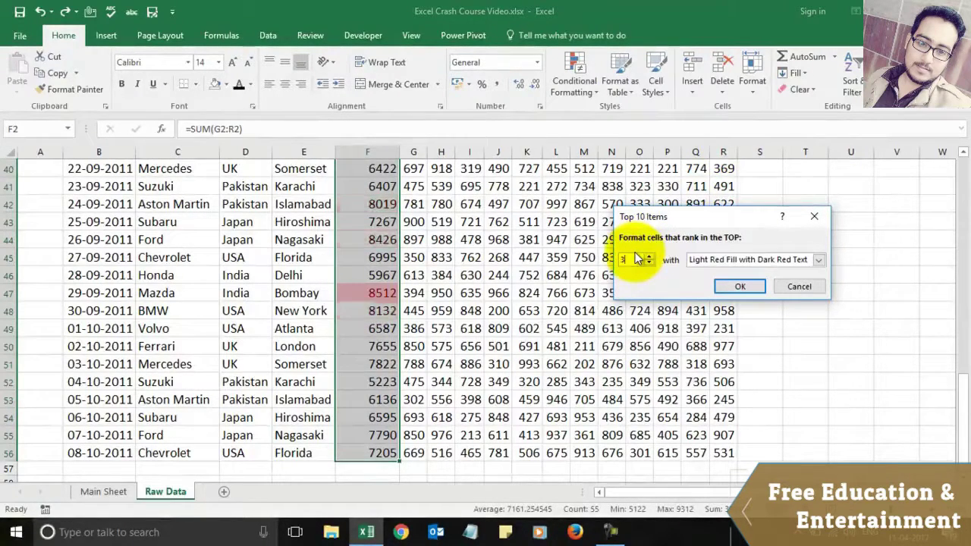
pyautogui.click(818, 260)
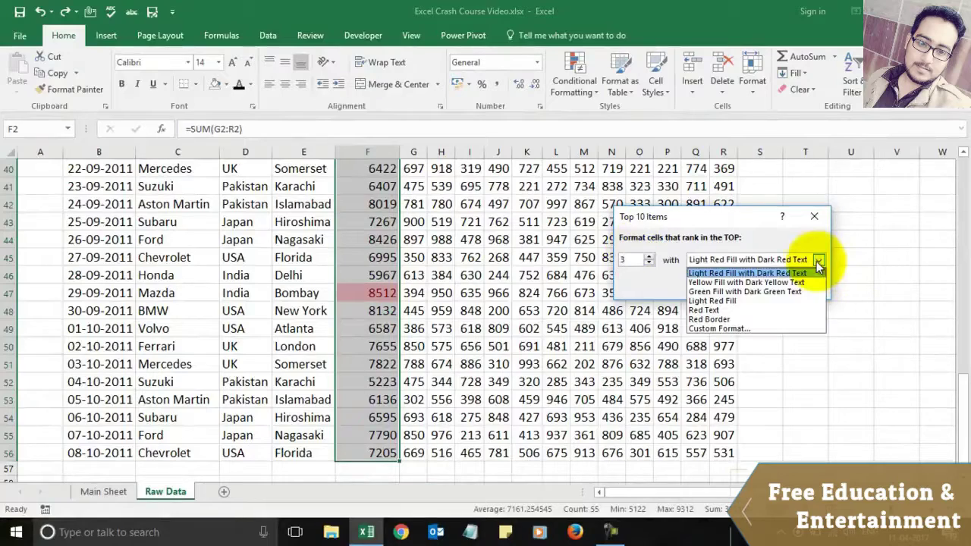
pyautogui.click(761, 293)
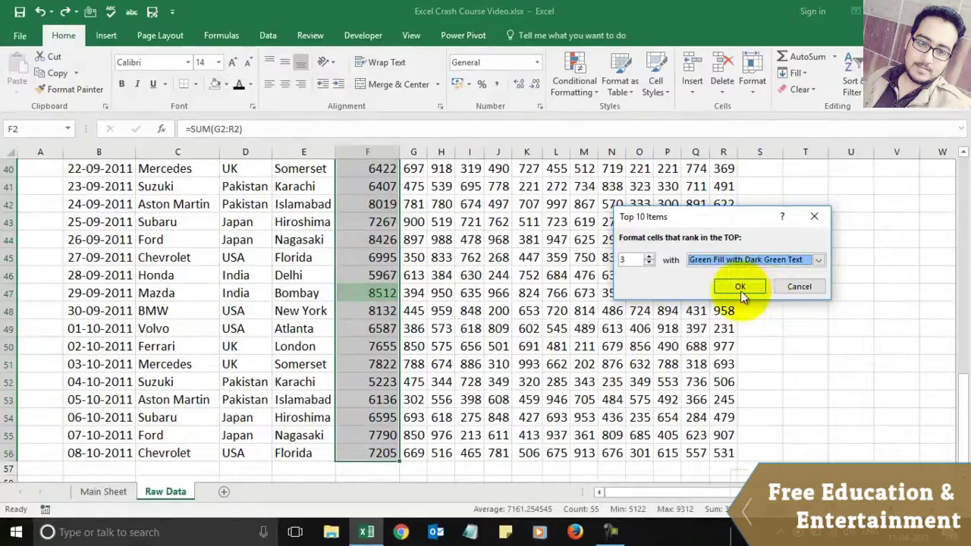
pyautogui.click(739, 287)
pyautogui.hotkey('ctrl', 'Up')
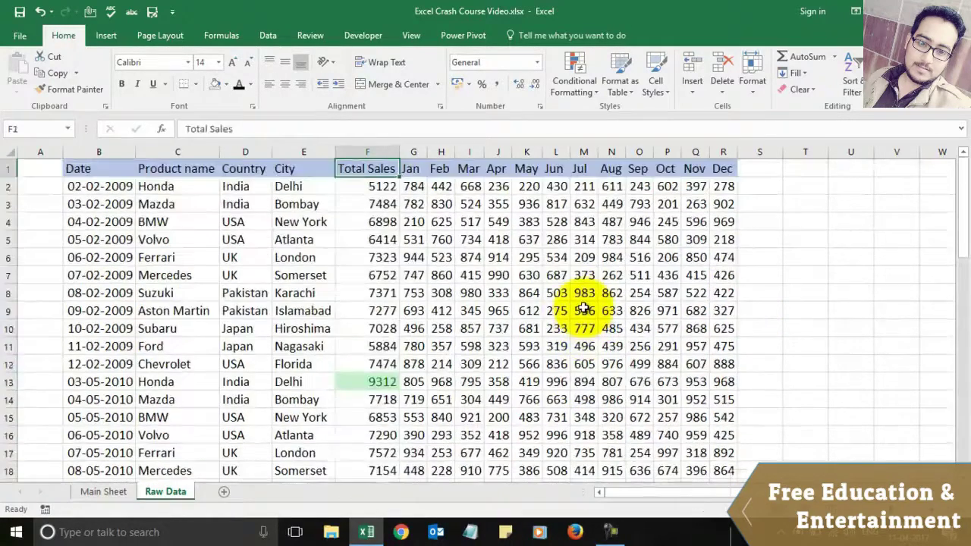
# Step: Step through column F to inspect the green top totals, such as 8512 in F47
pyautogui.press('Down')
pyautogui.press('Down')
pyautogui.press('Down')
pyautogui.press('Down')
pyautogui.press('Down')
pyautogui.press('Down')
pyautogui.press('Down')
pyautogui.press('Down')
pyautogui.press('Down')
pyautogui.press('Down')
pyautogui.press('Down')
pyautogui.press('Down')
pyautogui.press('Down')
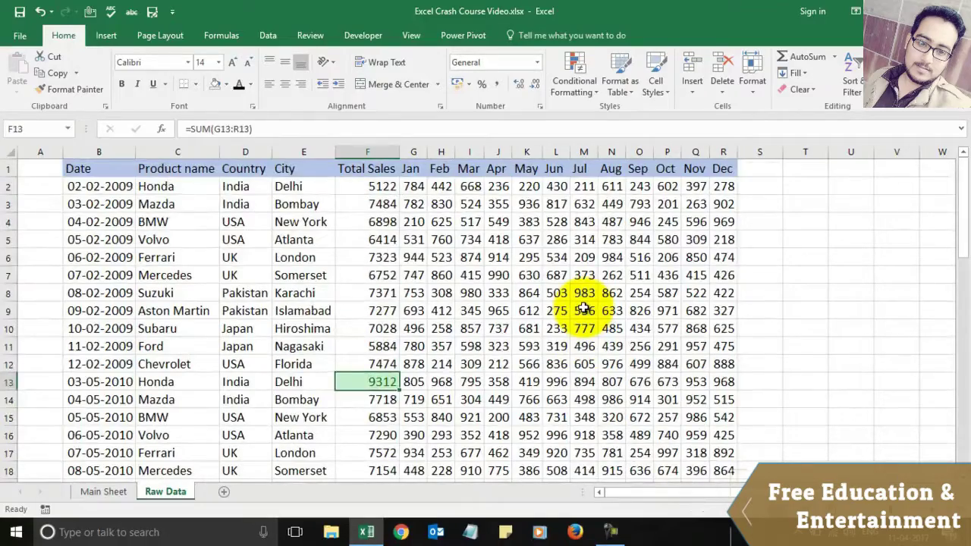
pyautogui.press('Down')
pyautogui.press('Down')
pyautogui.press('Down')
pyautogui.press('Down')
pyautogui.press('Down')
pyautogui.press('Down')
pyautogui.press('Down')
pyautogui.press('Down')
pyautogui.press('Down')
pyautogui.press('Down')
pyautogui.press('Down')
pyautogui.press('Down')
pyautogui.press('Down')
pyautogui.press('Down')
pyautogui.press('Down')
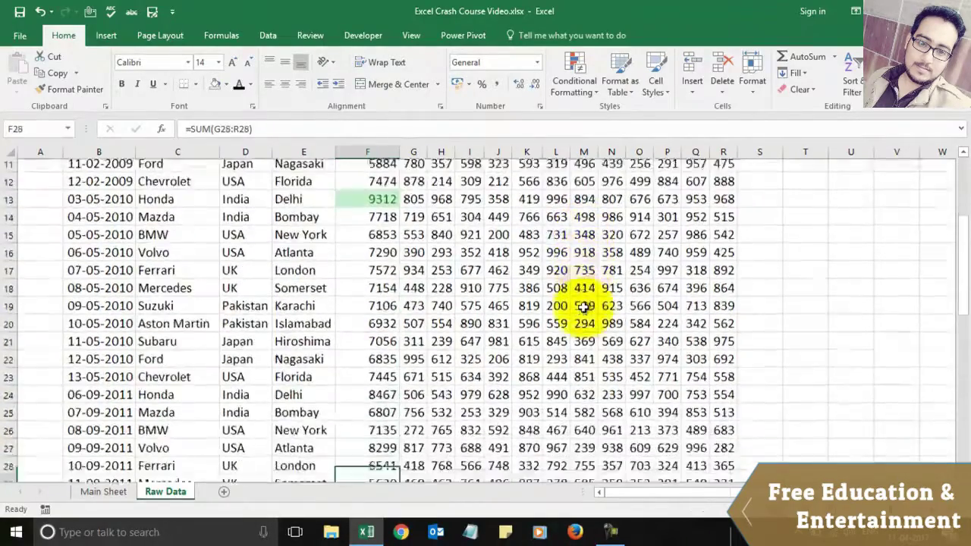
pyautogui.press('Down')
pyautogui.press('Down')
pyautogui.press('Down')
pyautogui.press('Up')
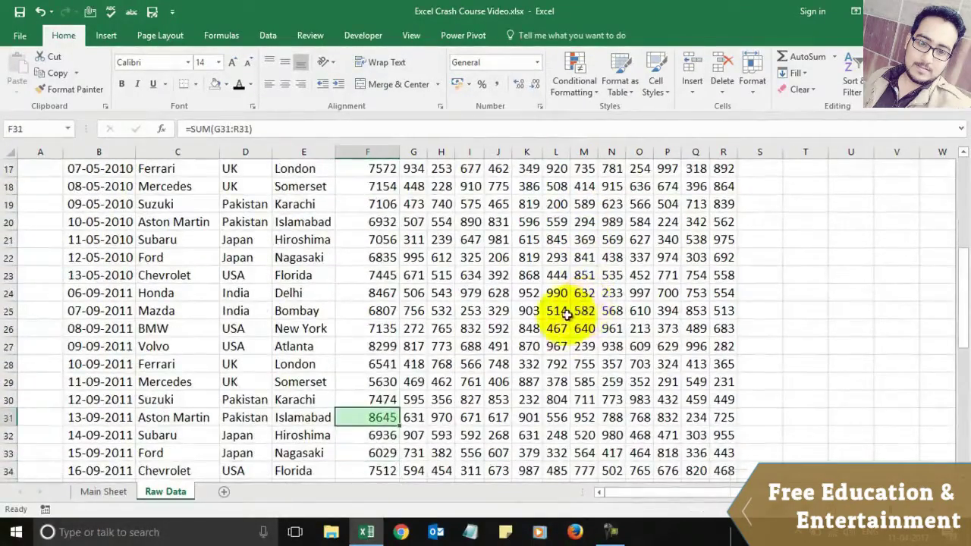
pyautogui.press('Down')
pyautogui.press('Down')
pyautogui.press('Down')
pyautogui.press('Down')
pyautogui.press('Down')
pyautogui.press('Down')
pyautogui.press('Down')
pyautogui.press('Down')
pyautogui.press('Down')
pyautogui.press('Down')
pyautogui.press('Down')
pyautogui.press('Down')
pyautogui.press('Down')
pyautogui.press('Down')
pyautogui.press('Down')
pyautogui.press('Down')
pyautogui.press('Down')
pyautogui.press('Down')
pyautogui.press('Down')
pyautogui.press('Down')
pyautogui.press('Down')
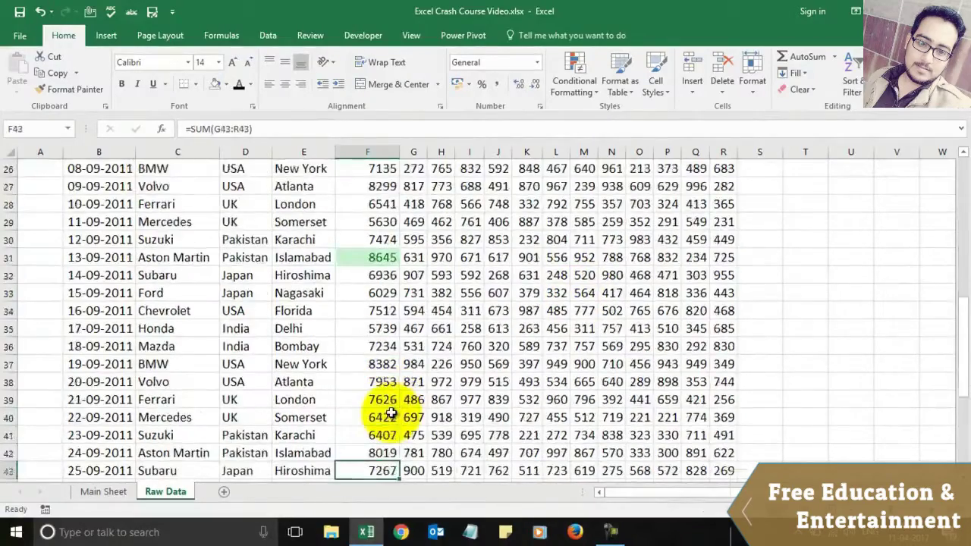
pyautogui.click(382, 365)
# Step: Select cell J8 among the monthly figures, then switch to a new Chrome window
pyautogui.press('Up')
pyautogui.press('Up')
pyautogui.press('Up')
pyautogui.press('Up')
pyautogui.press('Up')
pyautogui.press('Up')
pyautogui.press('Up')
pyautogui.press('Up')
pyautogui.press('Up')
pyautogui.press('Up')
pyautogui.press('Up')
pyautogui.press('Up')
pyautogui.press('Up')
pyautogui.press('Up')
pyautogui.press('Up')
pyautogui.press('Up')
pyautogui.press('Up')
pyautogui.press('Up')
pyautogui.press('Up')
pyautogui.press('Up')
pyautogui.press('Up')
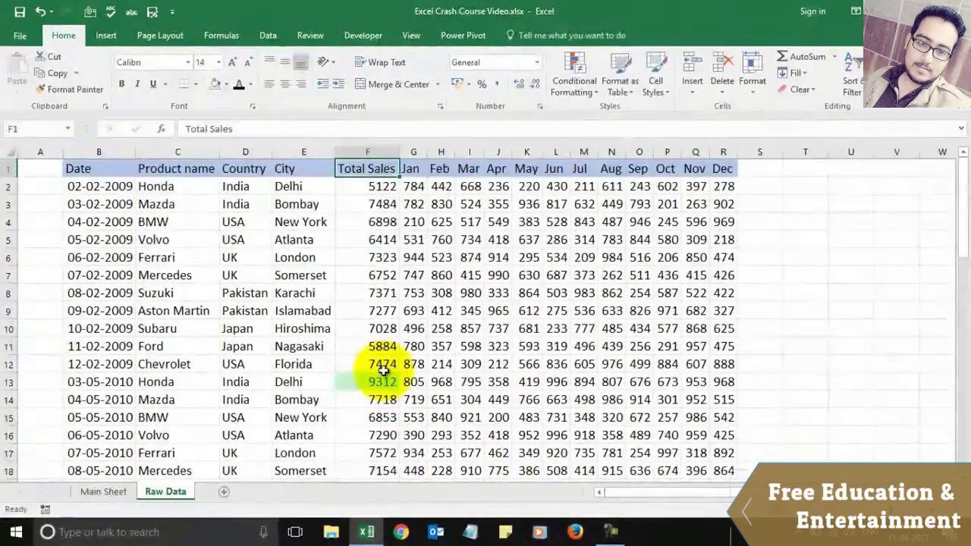
pyautogui.press('Down')
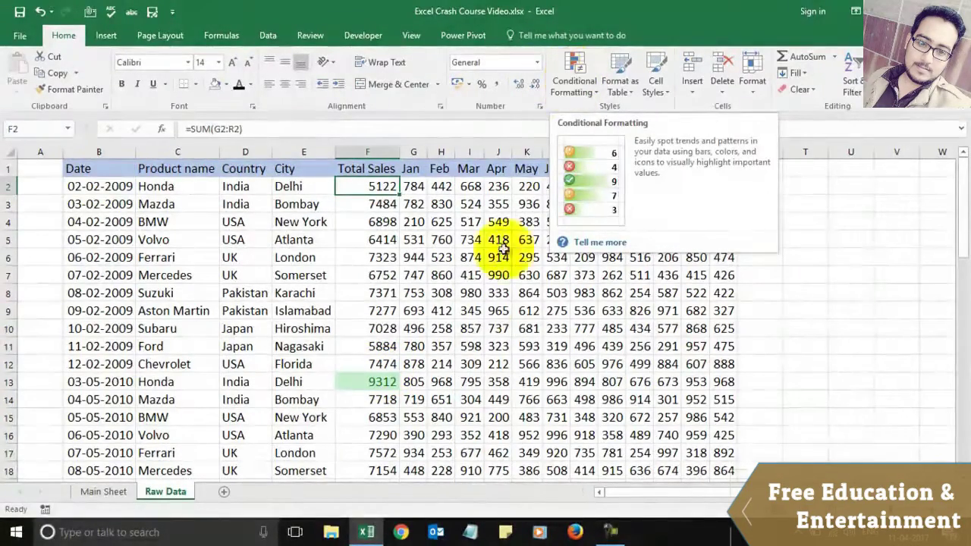
pyautogui.click(497, 295)
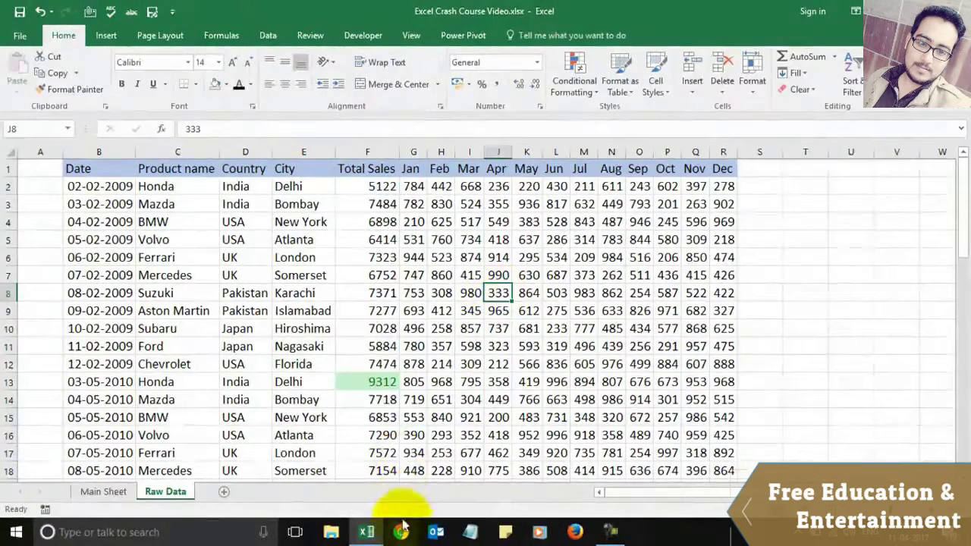
pyautogui.click(402, 532)
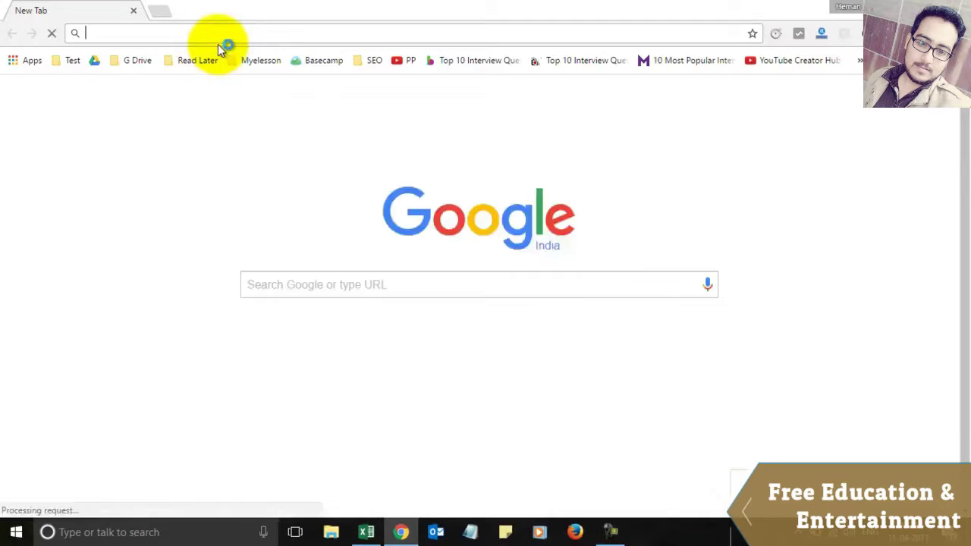
# Step: Go to myelesson.org, open and scroll Excel Training Videos, then minimize Chrome back to Excel
pyautogui.write('my')
pyautogui.press('Return')
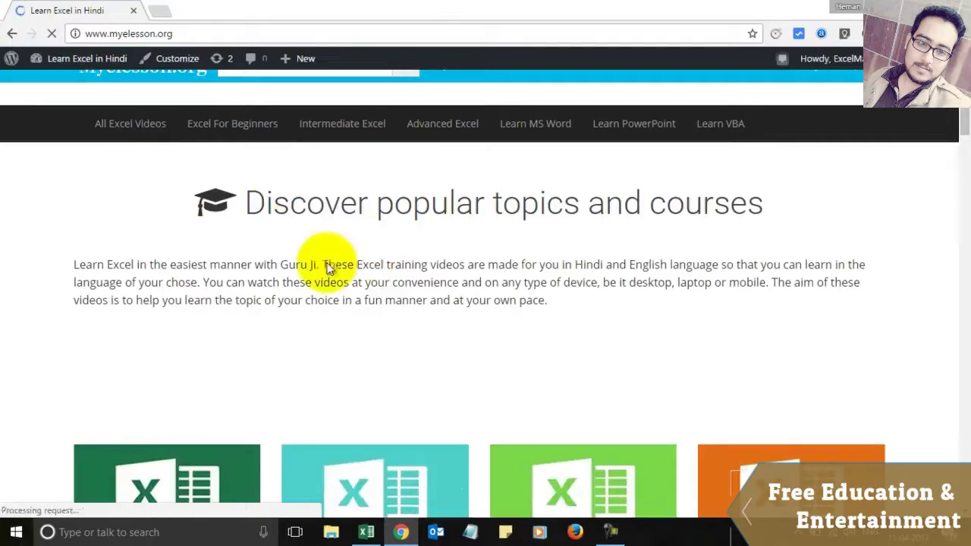
pyautogui.scroll(-2, 250, 296)
pyautogui.scroll(-2, 212, 334)
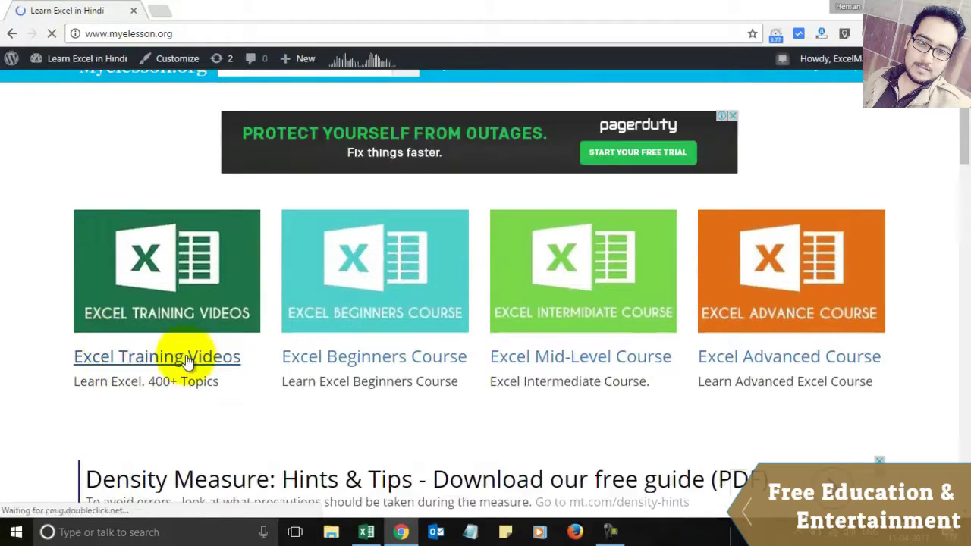
pyautogui.click(186, 355)
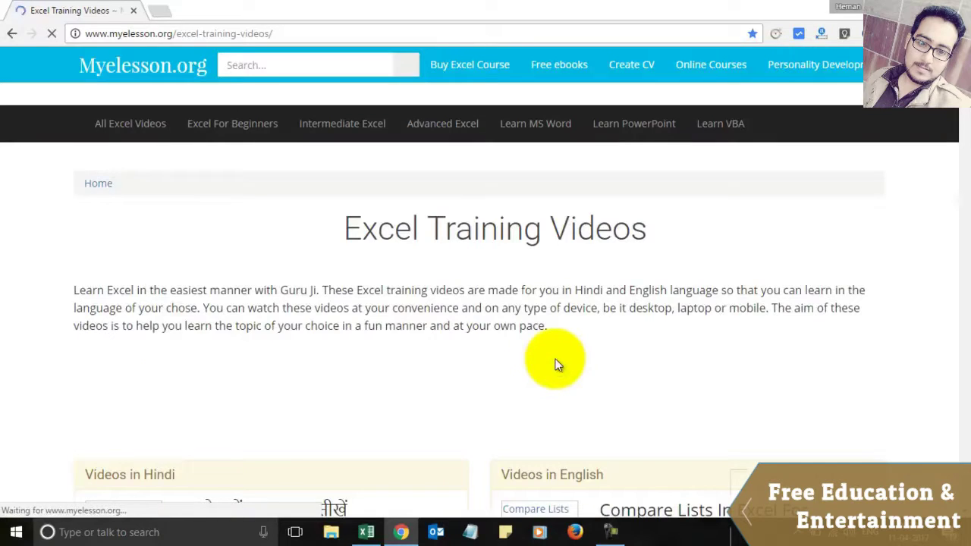
pyautogui.scroll(-3, 619, 455)
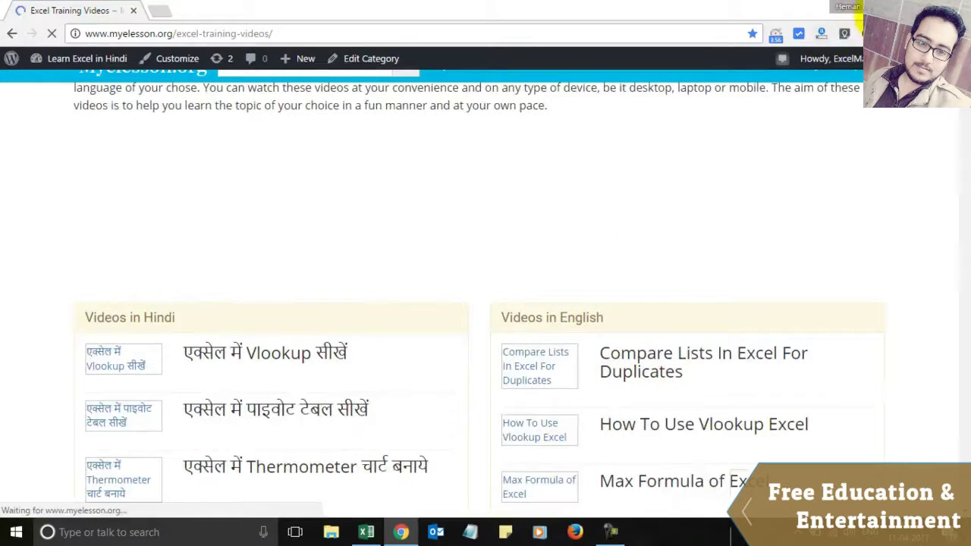
pyautogui.click(886, 9)
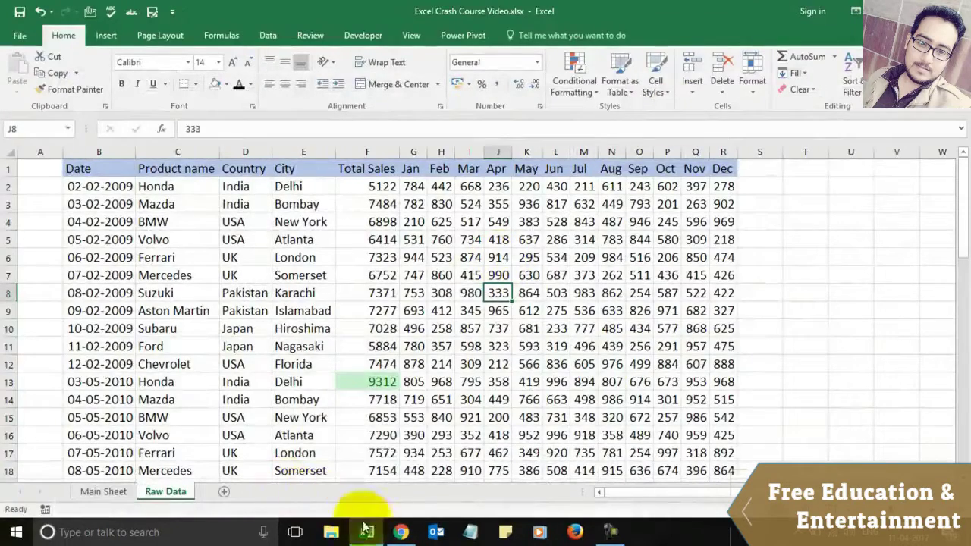
pyautogui.click(112, 491)
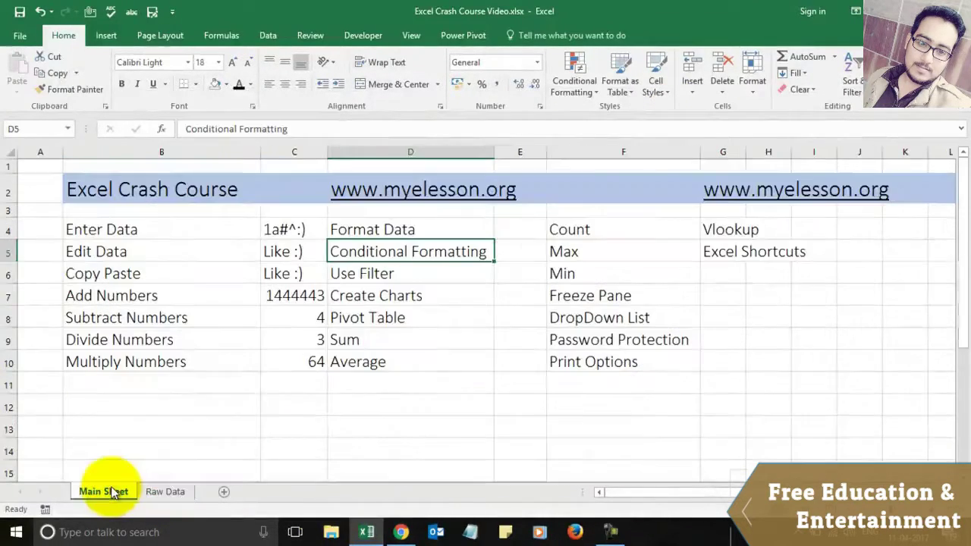
pyautogui.click(365, 274)
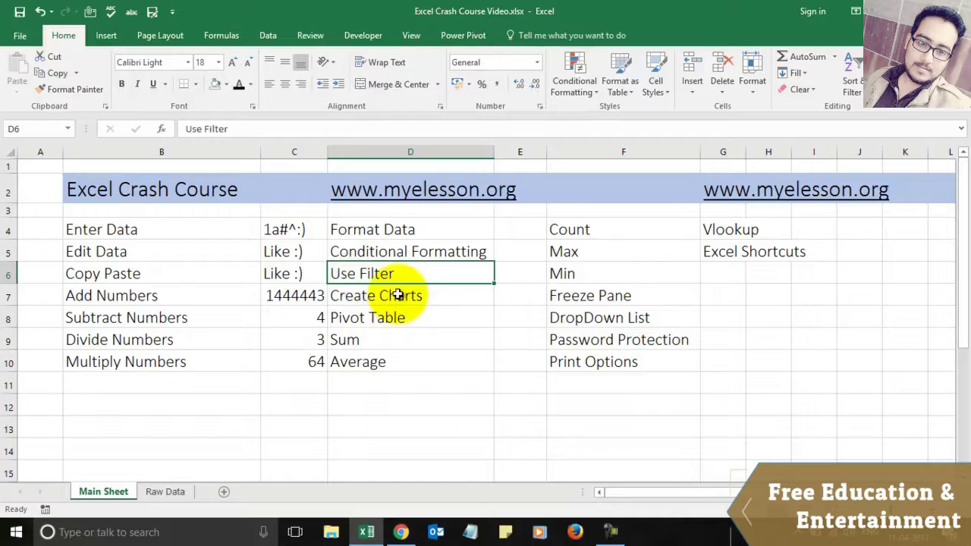
pyautogui.click(158, 493)
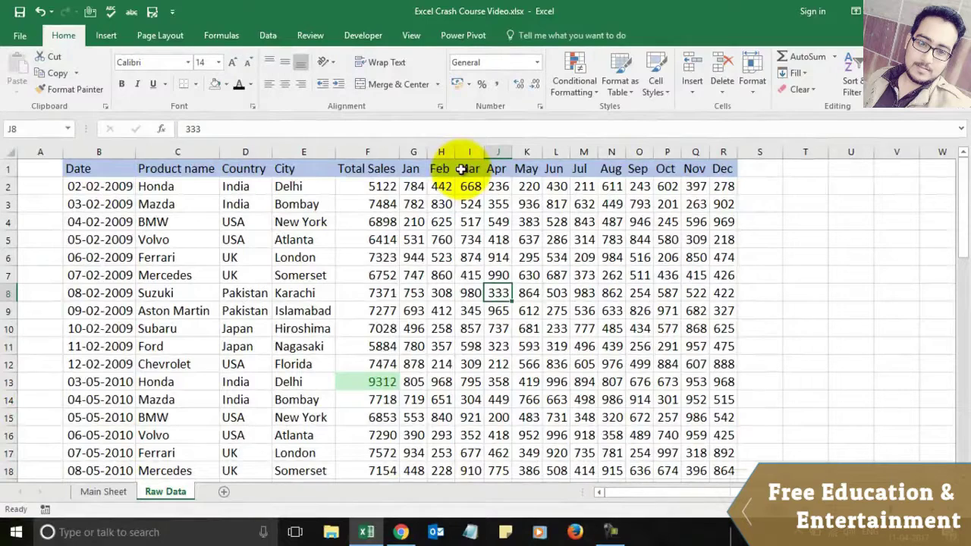
# Step: Add filters to the Raw Data header row from Date through Dec and open the Product name filter
pyautogui.click(101, 175)
pyautogui.hotkey('shift', 'Right')
pyautogui.hotkey('shift', 'Right')
pyautogui.hotkey('shift', 'Right')
pyautogui.hotkey('shift', 'Right')
pyautogui.hotkey('shift', 'Right')
pyautogui.hotkey('shift', 'Right')
pyautogui.hotkey('shift', 'Right')
pyautogui.hotkey('shift', 'Right')
pyautogui.hotkey('shift', 'Right')
pyautogui.hotkey('shift', 'Right')
pyautogui.hotkey('shift', 'Right')
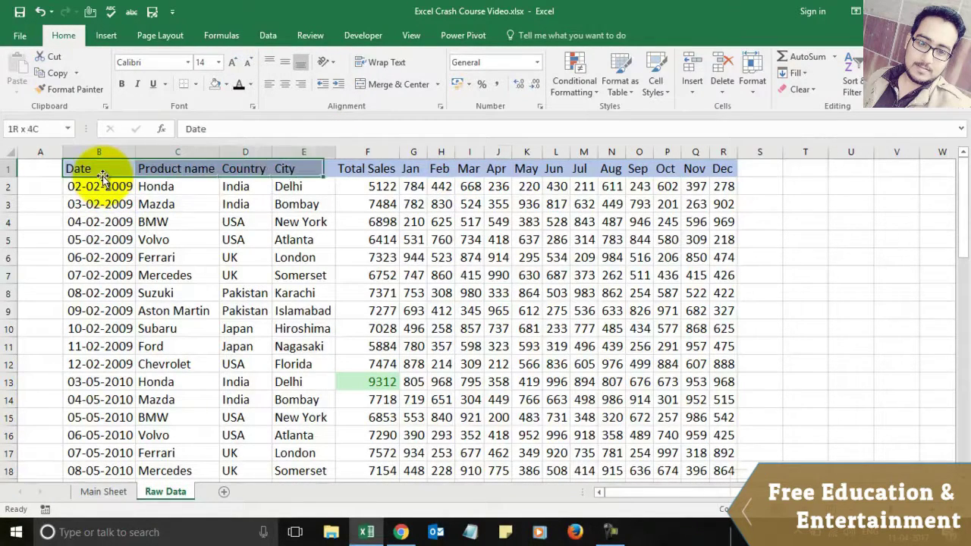
pyautogui.hotkey('shift', 'Right')
pyautogui.hotkey('shift', 'Right')
pyautogui.hotkey('shift', 'Right')
pyautogui.hotkey('shift', 'Right')
pyautogui.hotkey('shift', 'Right')
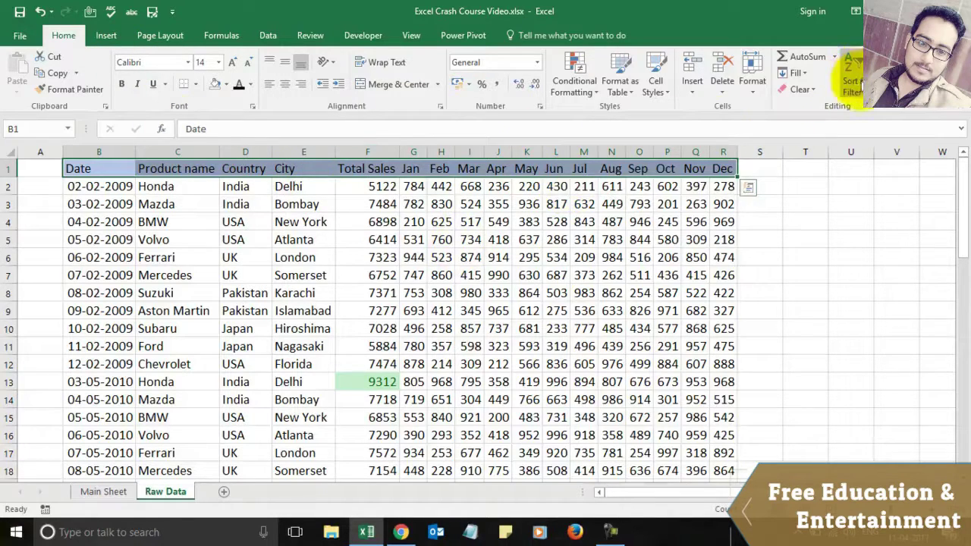
pyautogui.click(853, 84)
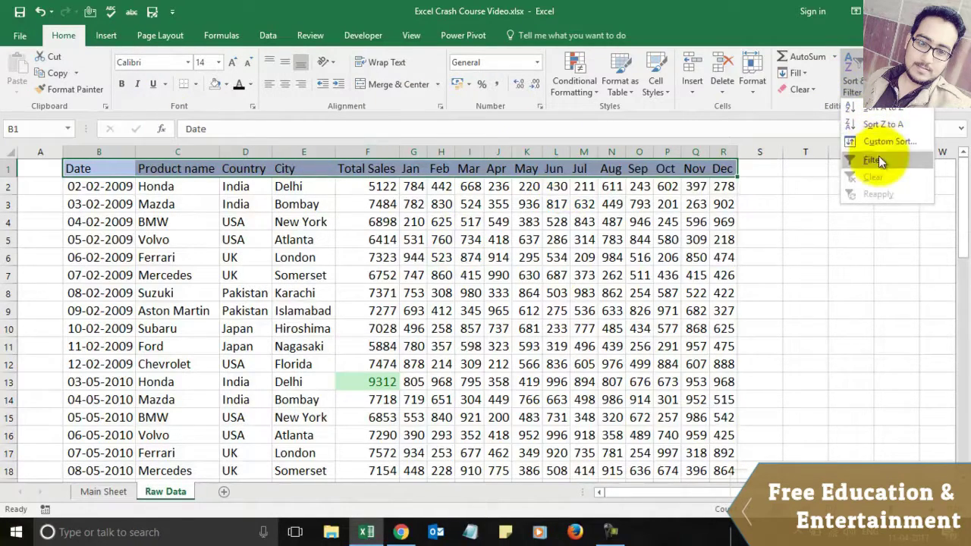
pyautogui.click(876, 158)
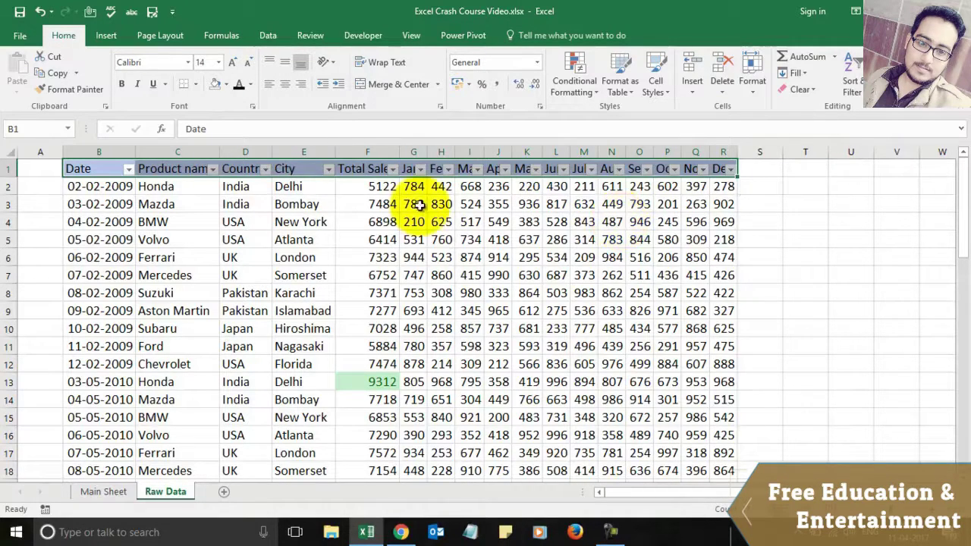
pyautogui.click(213, 170)
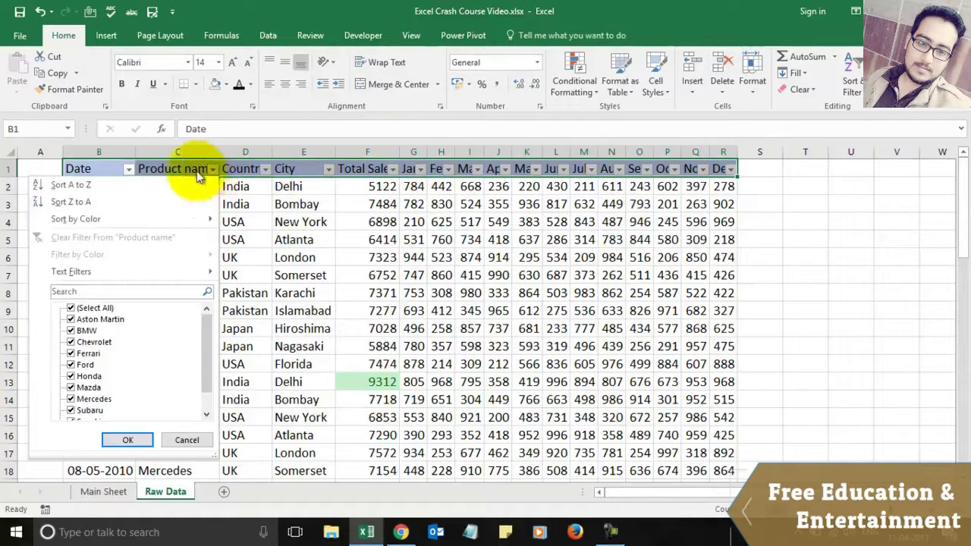
# Step: Filter Product name to BMW only, then restore all products
pyautogui.click(73, 308)
pyautogui.click(72, 331)
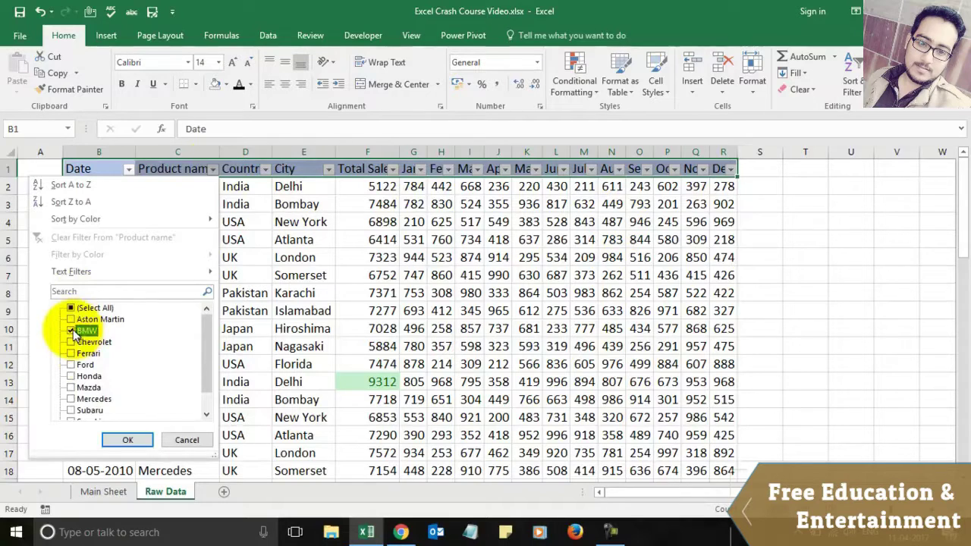
pyautogui.click(126, 440)
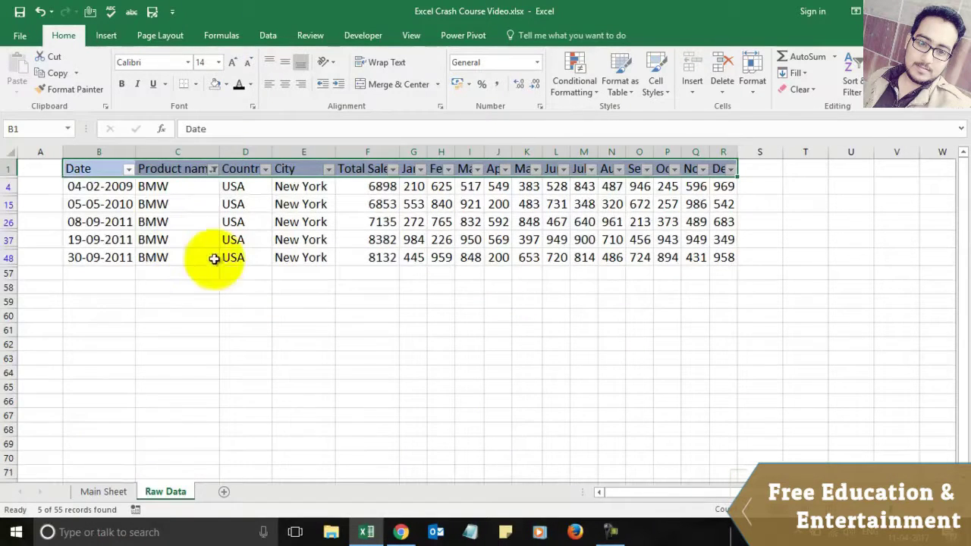
pyautogui.click(213, 168)
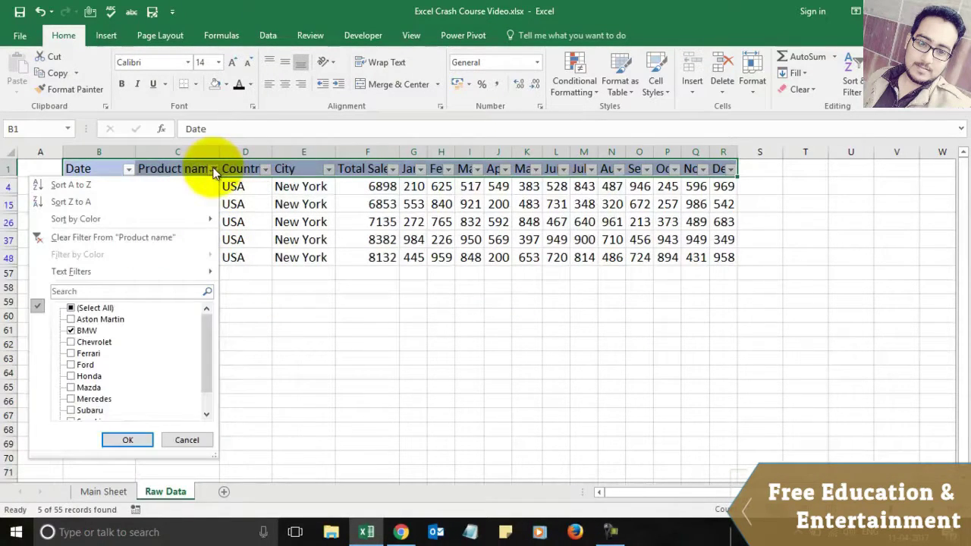
pyautogui.click(72, 332)
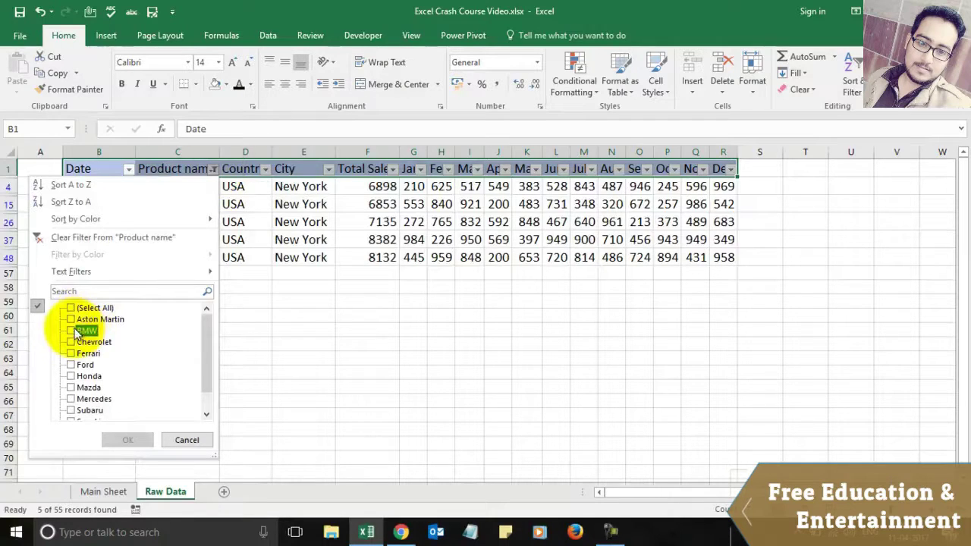
pyautogui.click(72, 307)
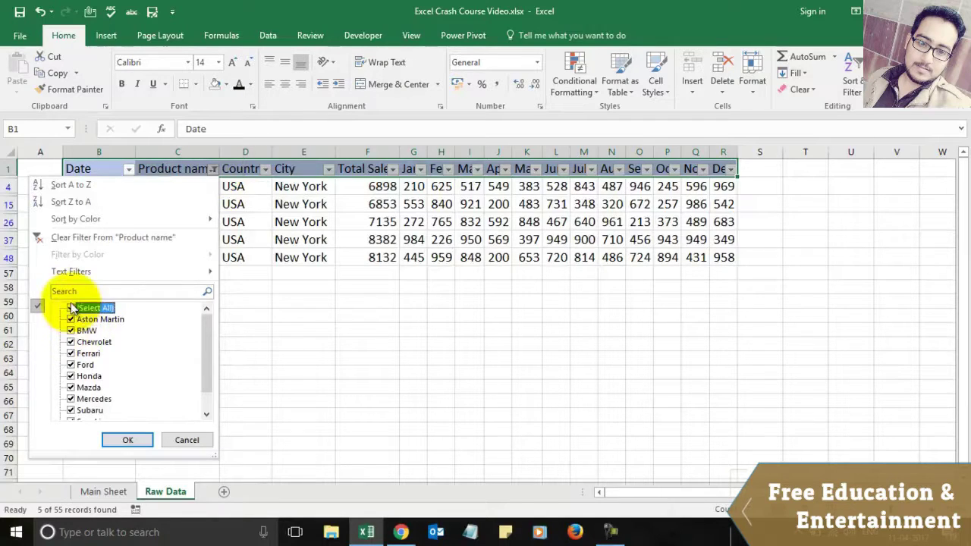
pyautogui.click(128, 440)
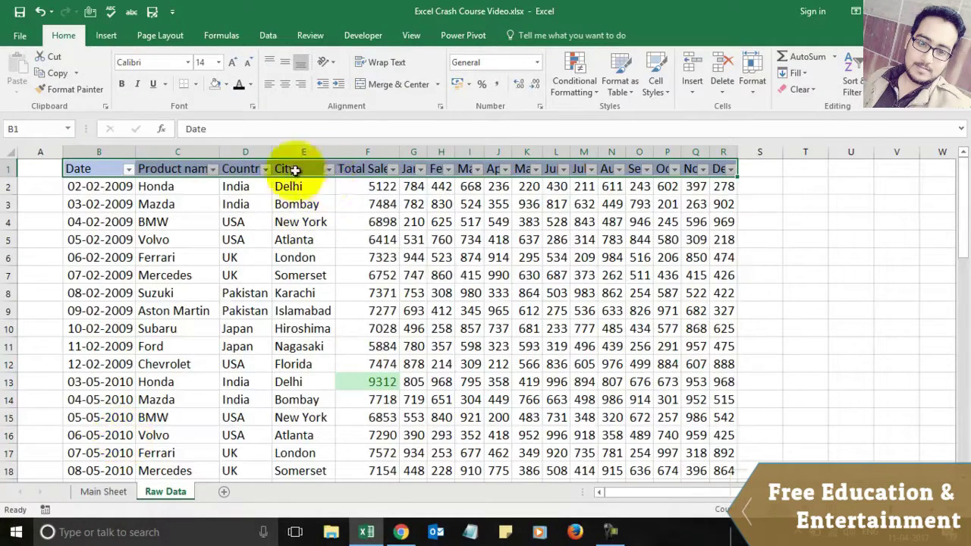
# Step: Filter Country to only UK and USA, showing 25 of 55 records
pyautogui.click(266, 168)
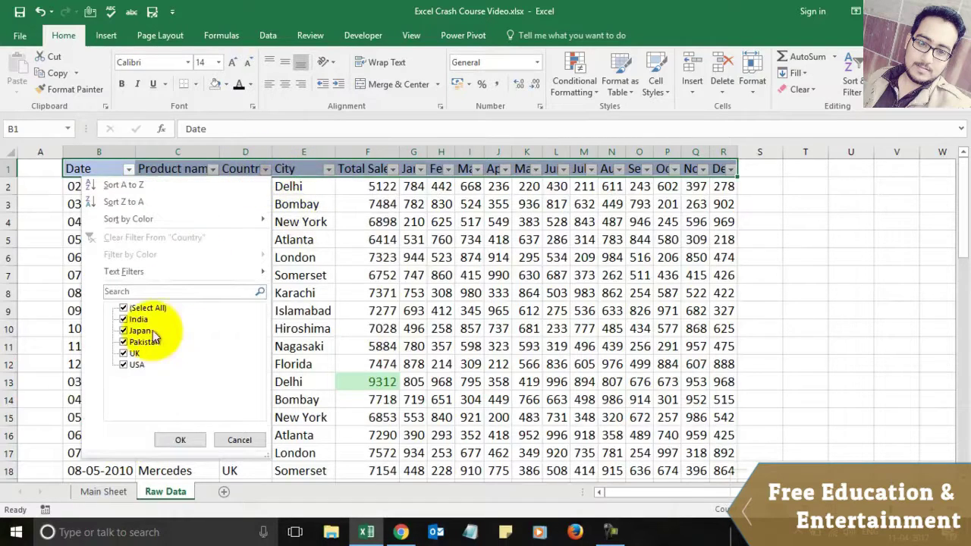
pyautogui.click(151, 308)
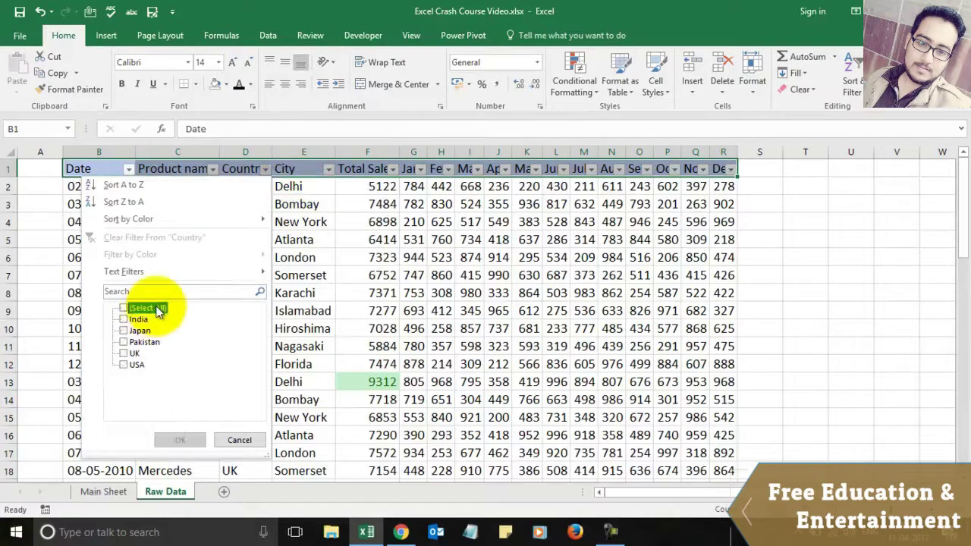
pyautogui.click(124, 354)
pyautogui.click(125, 365)
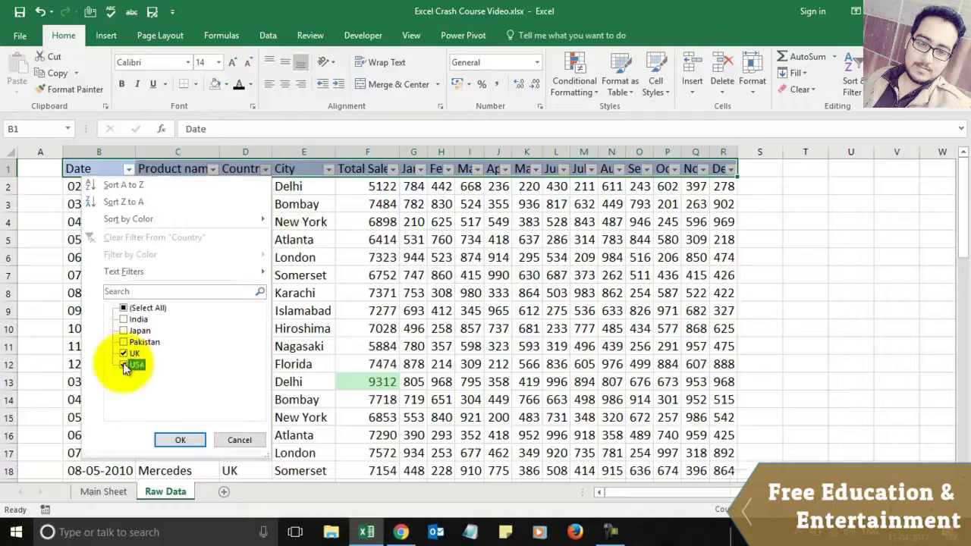
pyautogui.click(182, 441)
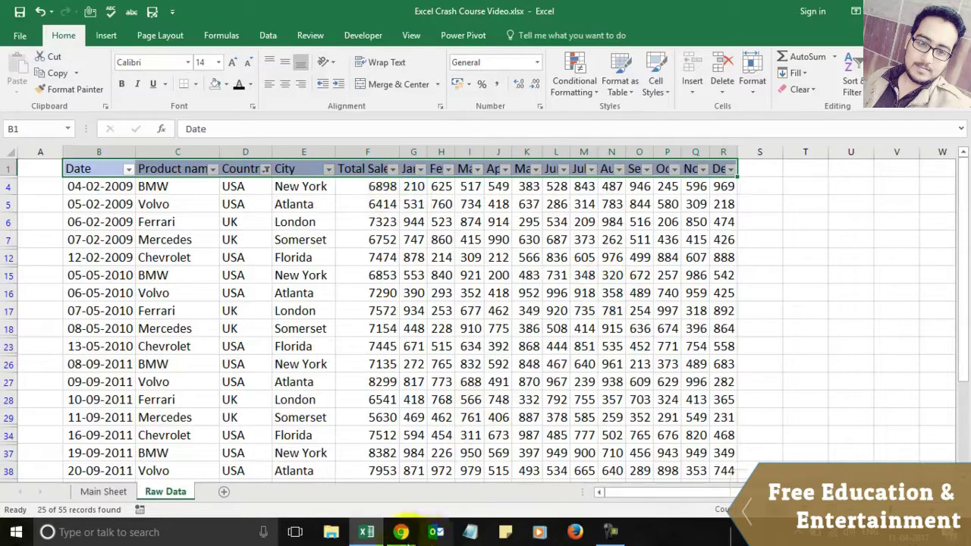
# Step: Dismiss the course popup and open the Excel Training Videos page URL in an incognito window
pyautogui.click(401, 533)
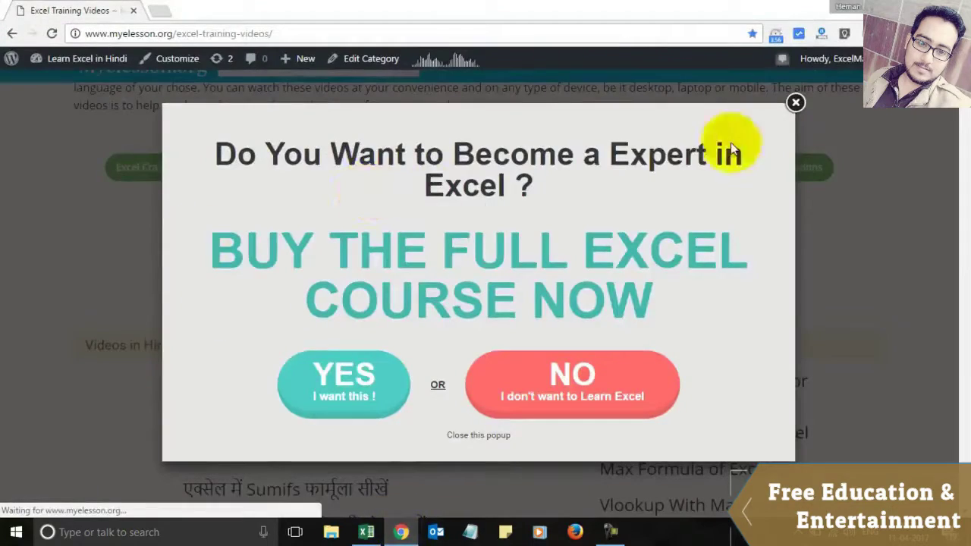
pyautogui.click(795, 104)
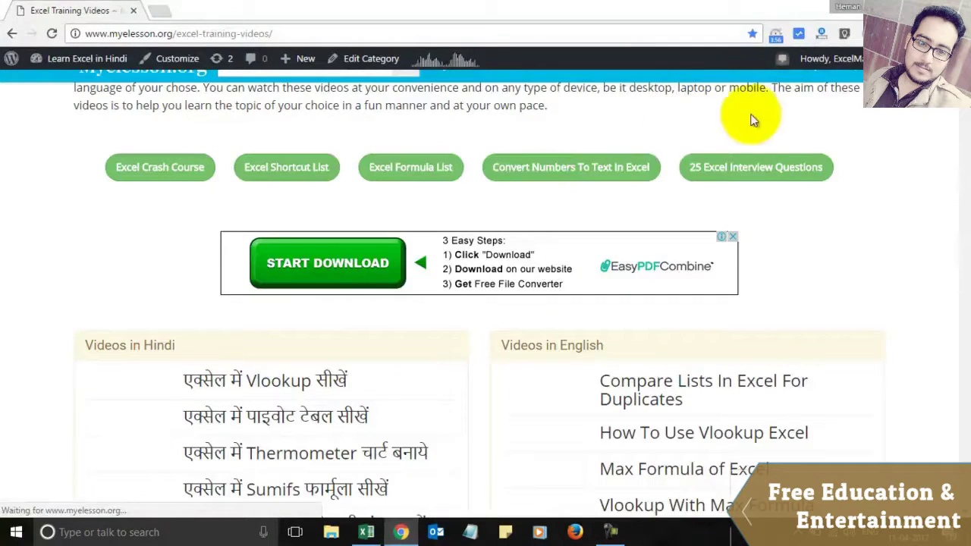
pyautogui.click(288, 34)
pyautogui.hotkey('ctrl', 'c')
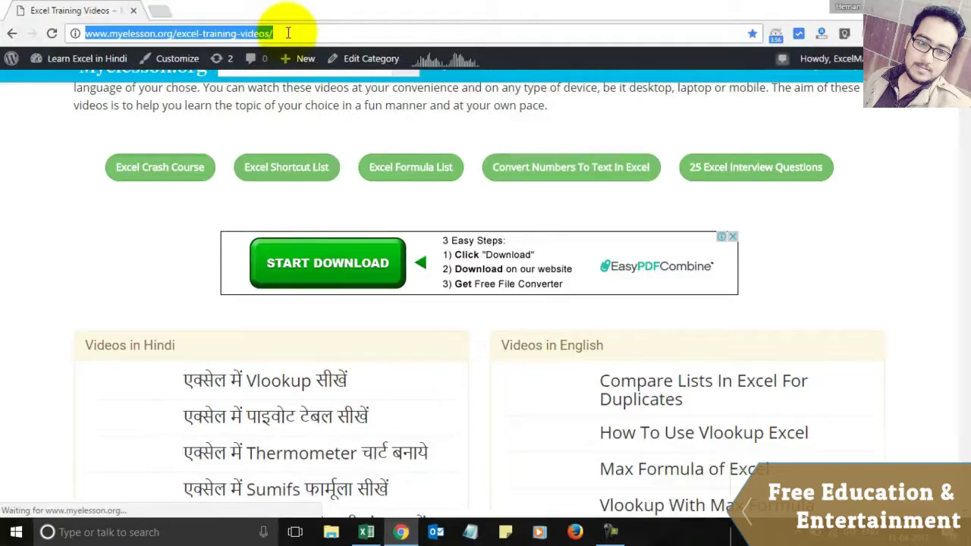
pyautogui.hotkey('ctrl', 'shift', 'n')
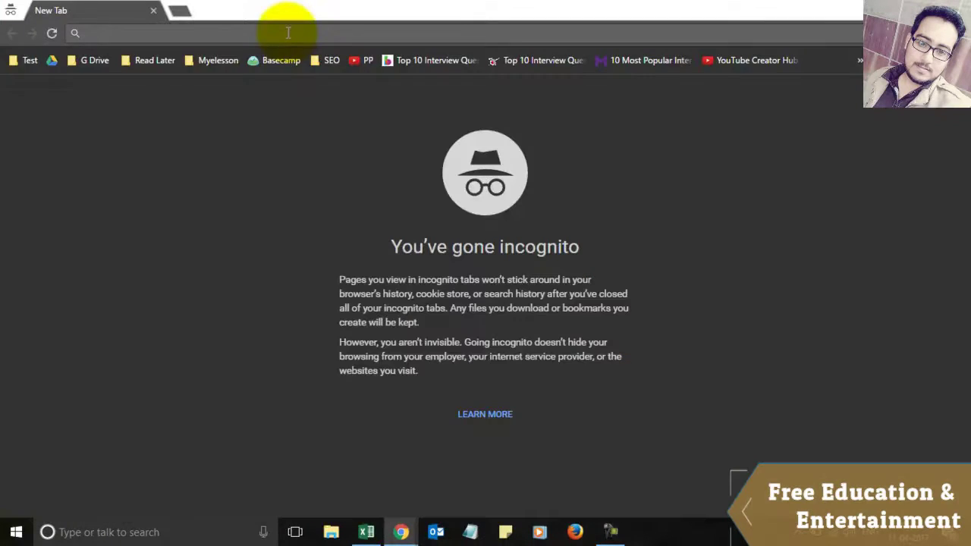
pyautogui.hotkey('ctrl', 'v')
pyautogui.press('Return')
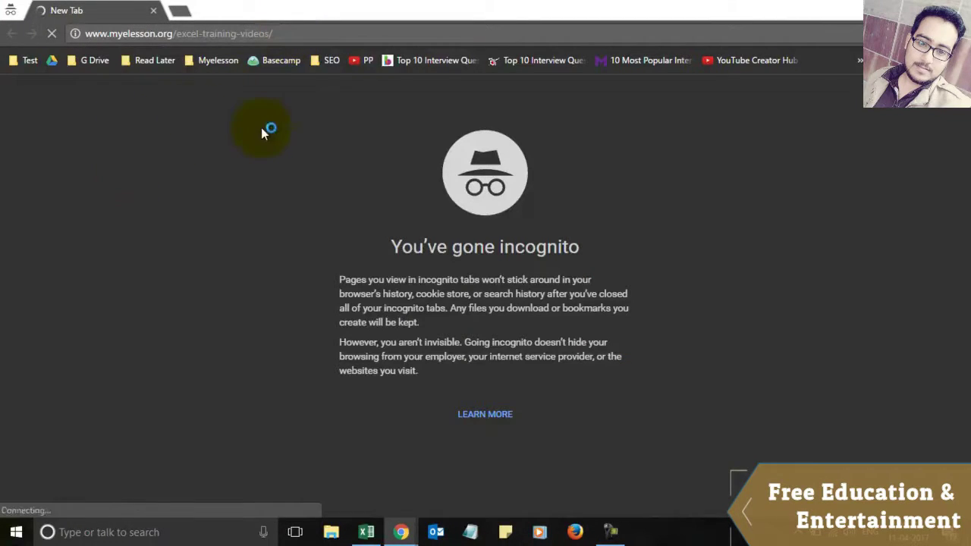
# Step: Close the popup on the incognito training page and return to the Excel workbook
pyautogui.hotkey('alt', 'Tab')
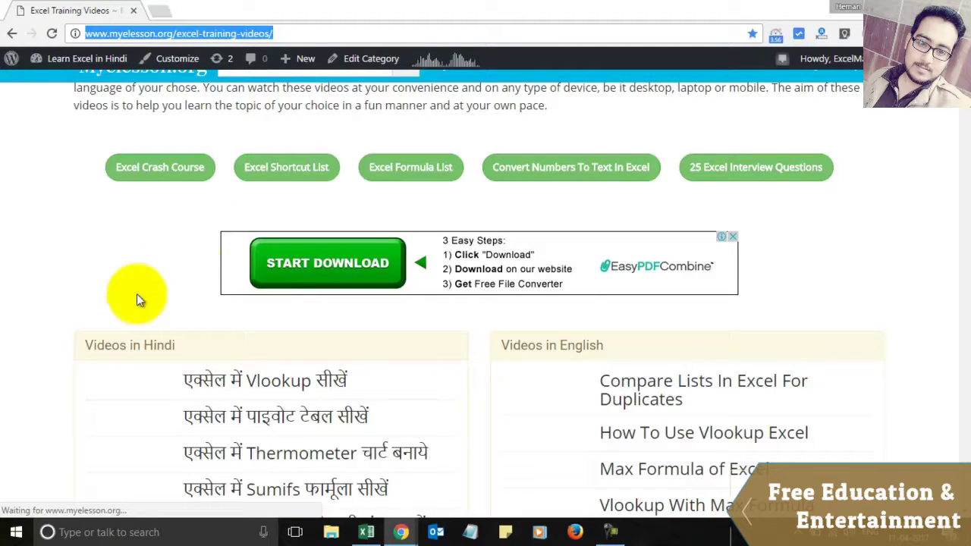
pyautogui.hotkey('alt', 'Tab')
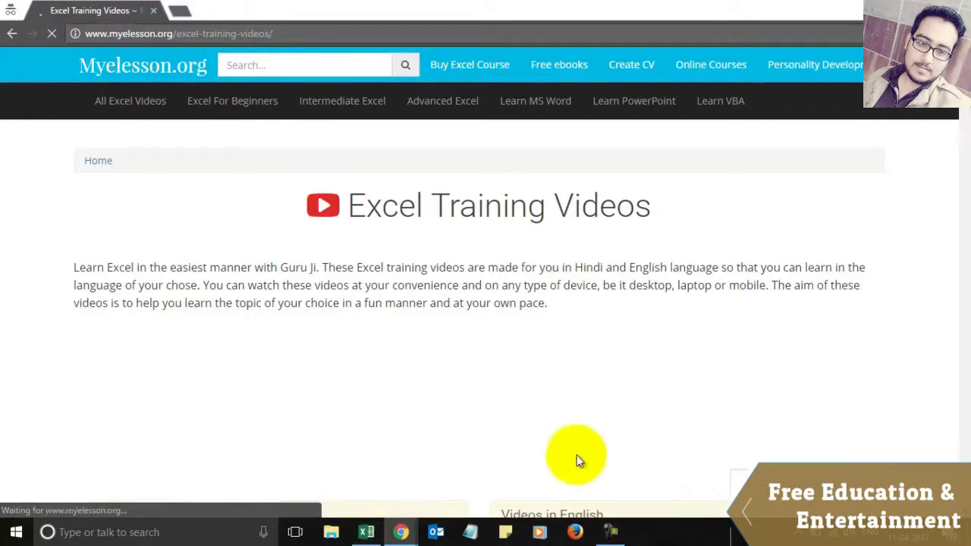
pyautogui.scroll(-1, 625, 433)
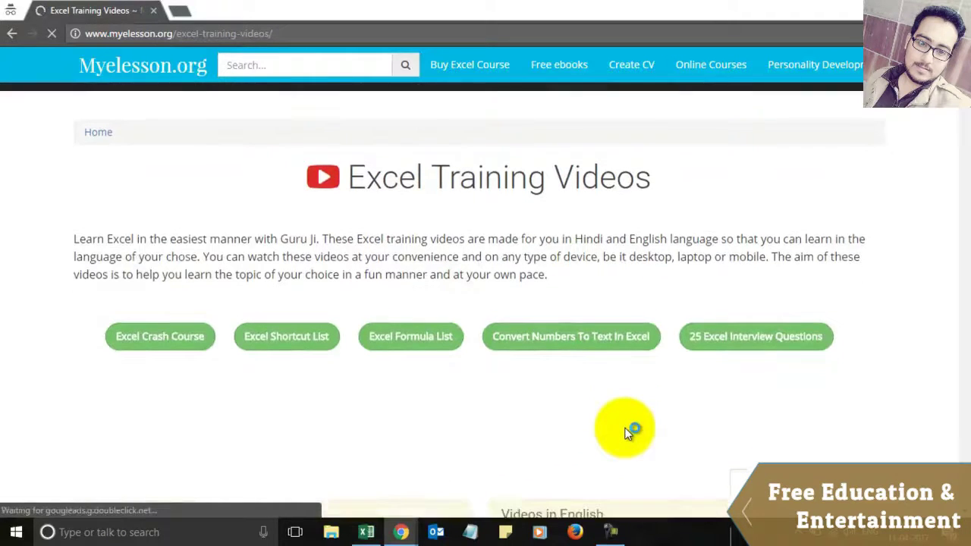
pyautogui.scroll(-5, 625, 433)
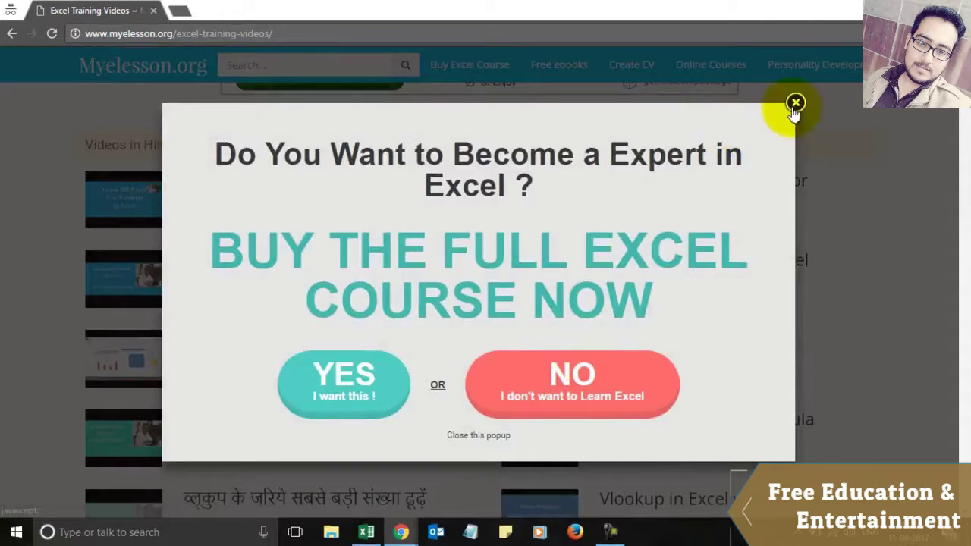
pyautogui.click(795, 104)
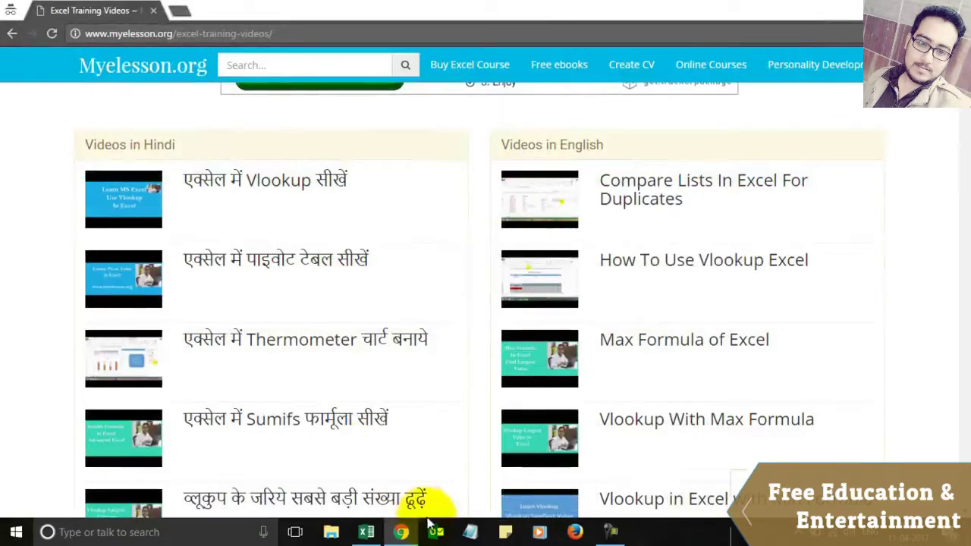
pyautogui.click(365, 531)
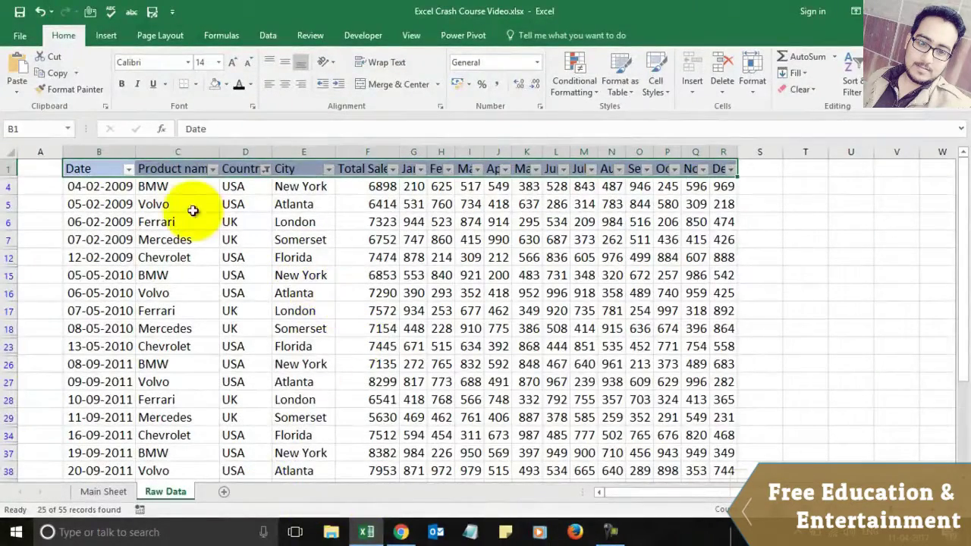
# Step: Clear the Country filter, turn header filtering off and back on, then go to Main Sheet
pyautogui.click(266, 169)
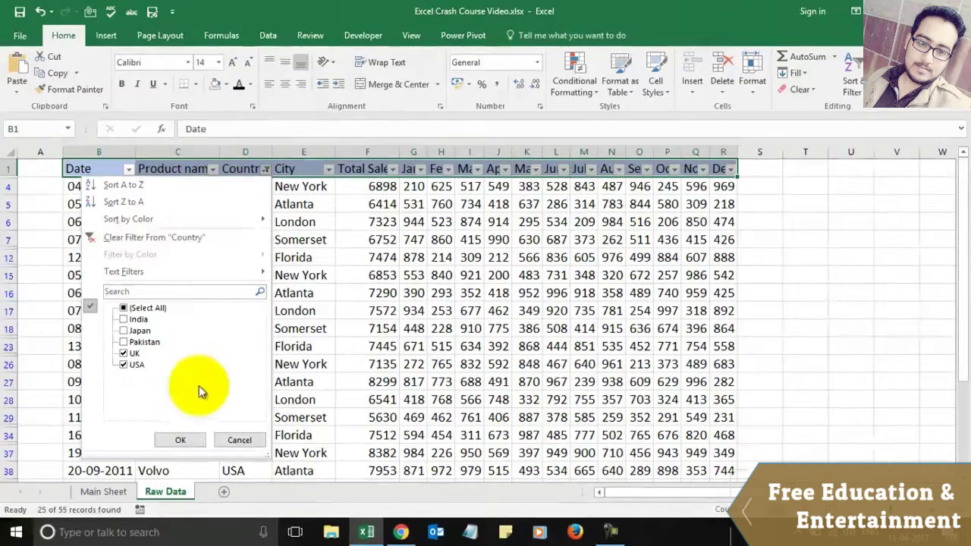
pyautogui.click(192, 232)
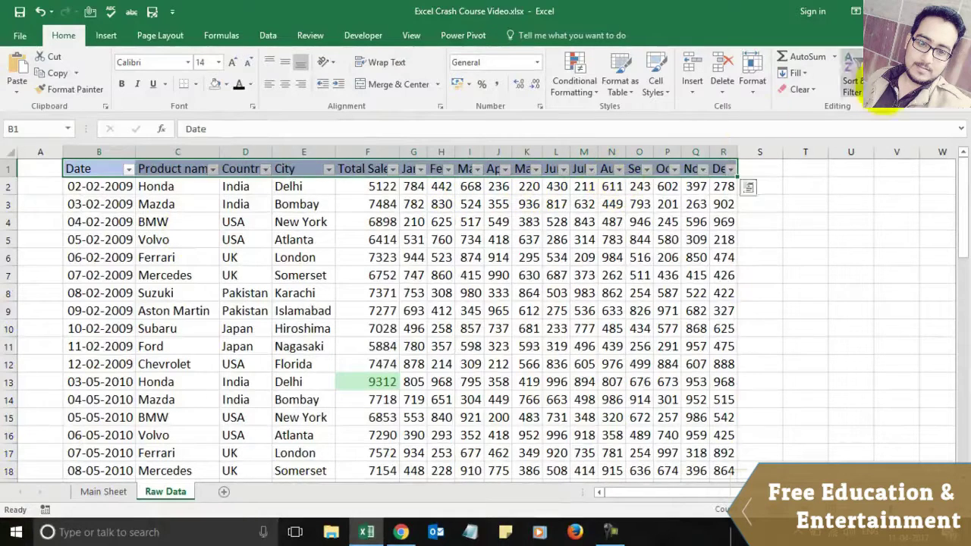
pyautogui.click(852, 75)
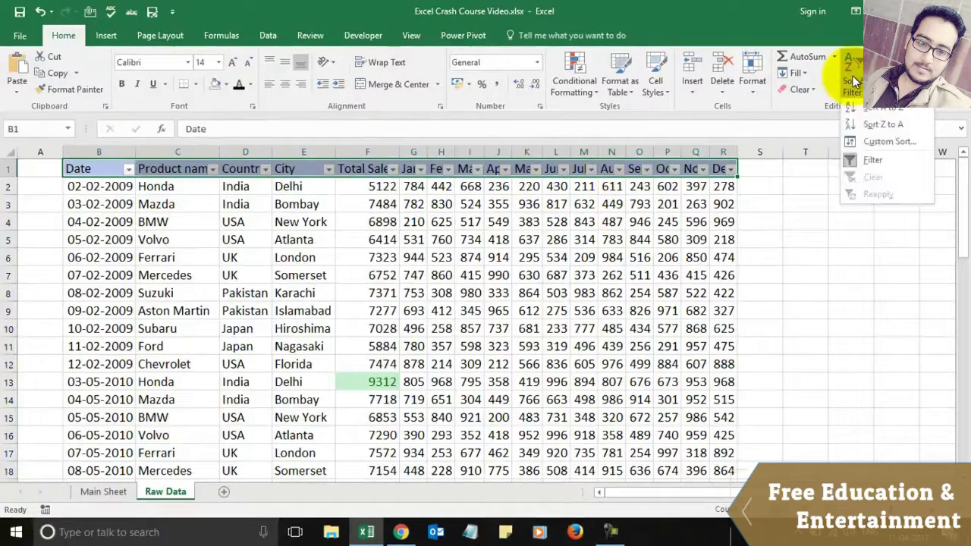
pyautogui.click(871, 162)
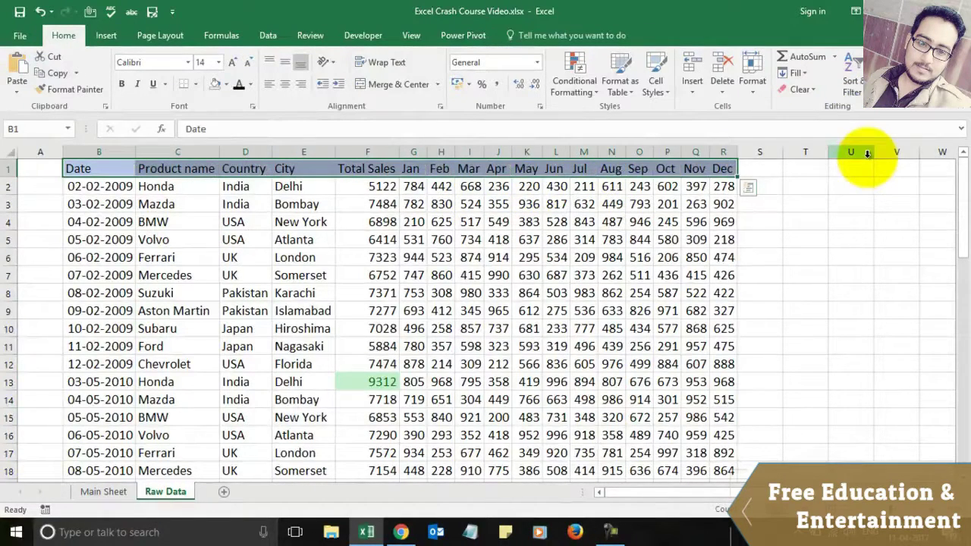
pyautogui.click(856, 64)
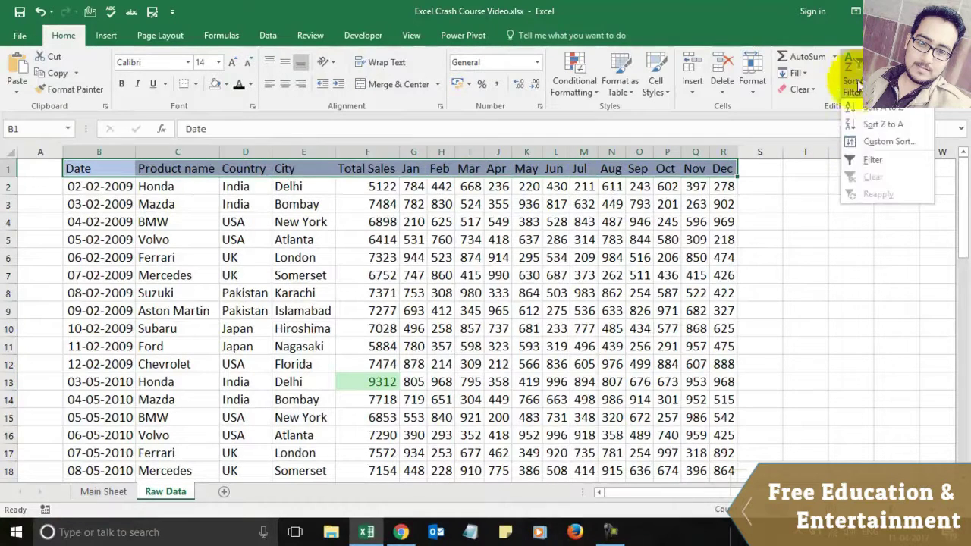
pyautogui.click(876, 159)
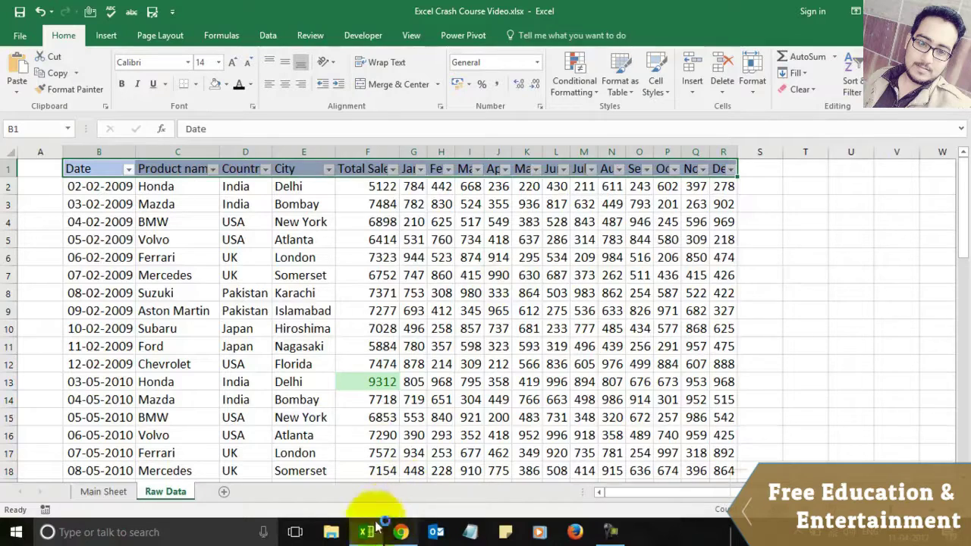
pyautogui.click(104, 491)
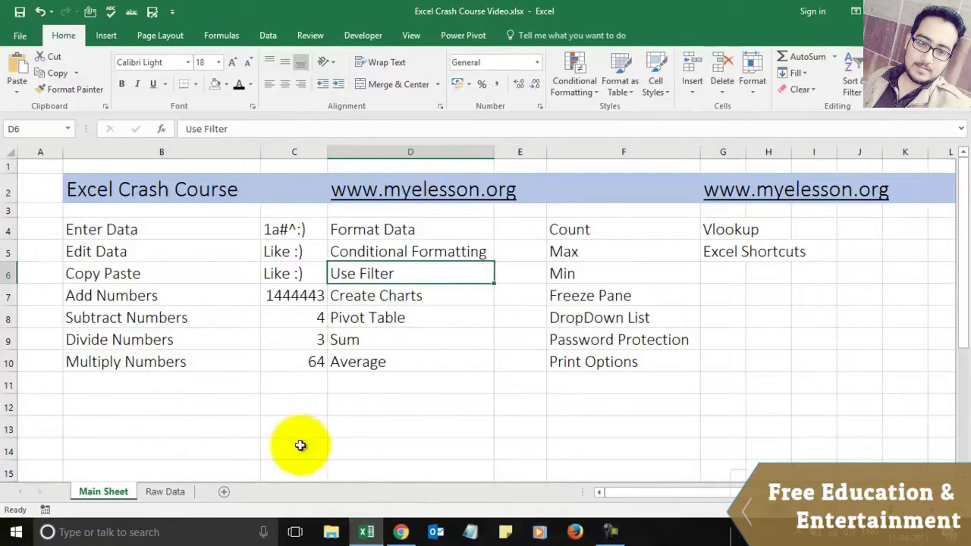
# Step: Sort Raw Data A to Z by product name, undo it, and return to Main Sheet
pyautogui.click(165, 491)
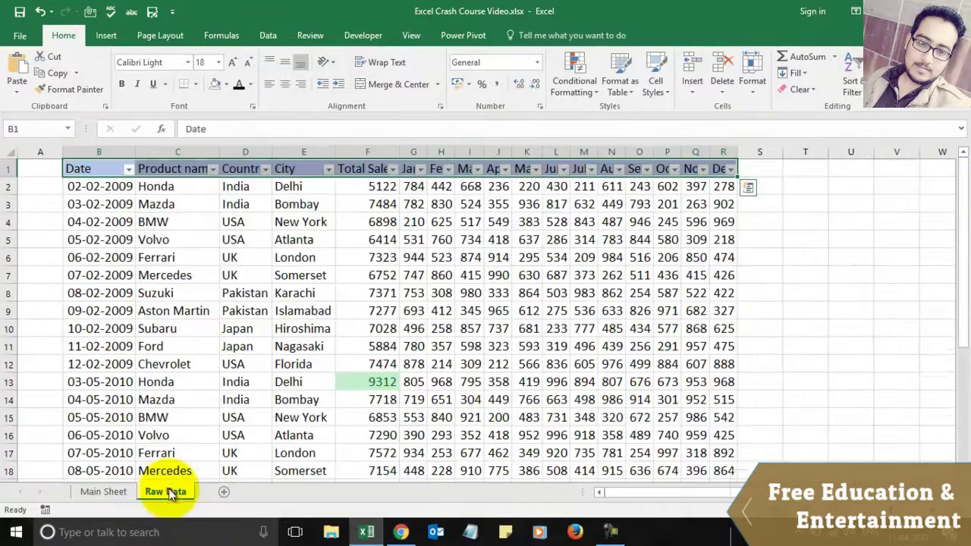
pyautogui.click(215, 170)
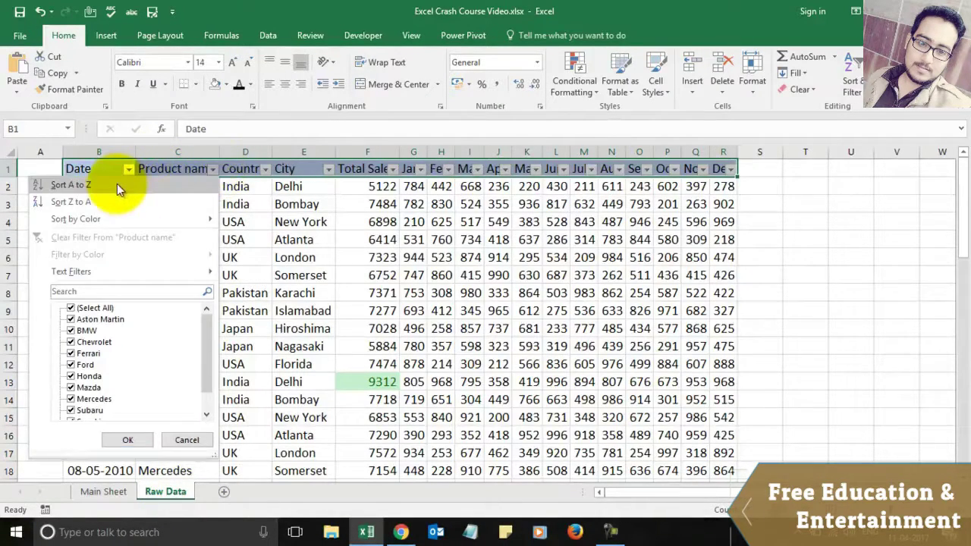
pyautogui.click(117, 183)
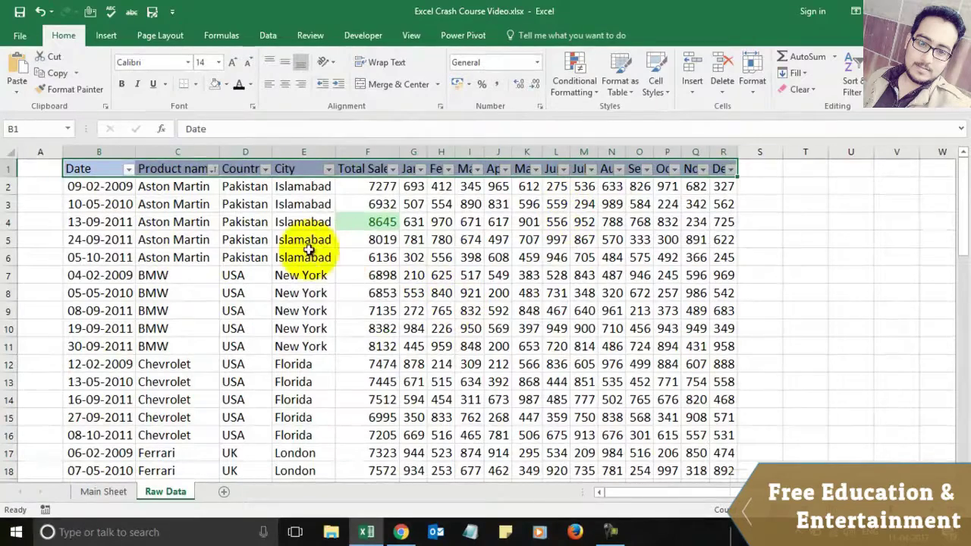
pyautogui.click(215, 170)
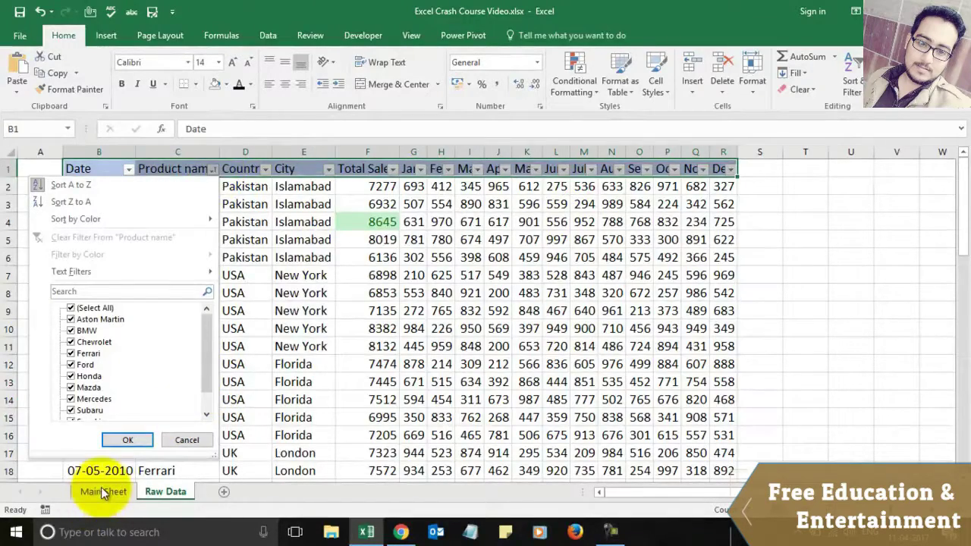
pyautogui.press('Escape')
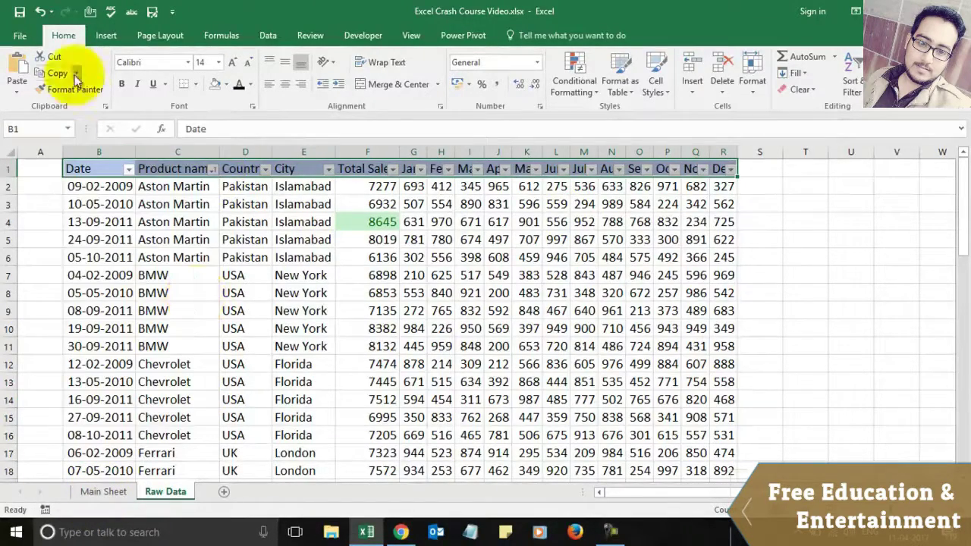
pyautogui.click(41, 14)
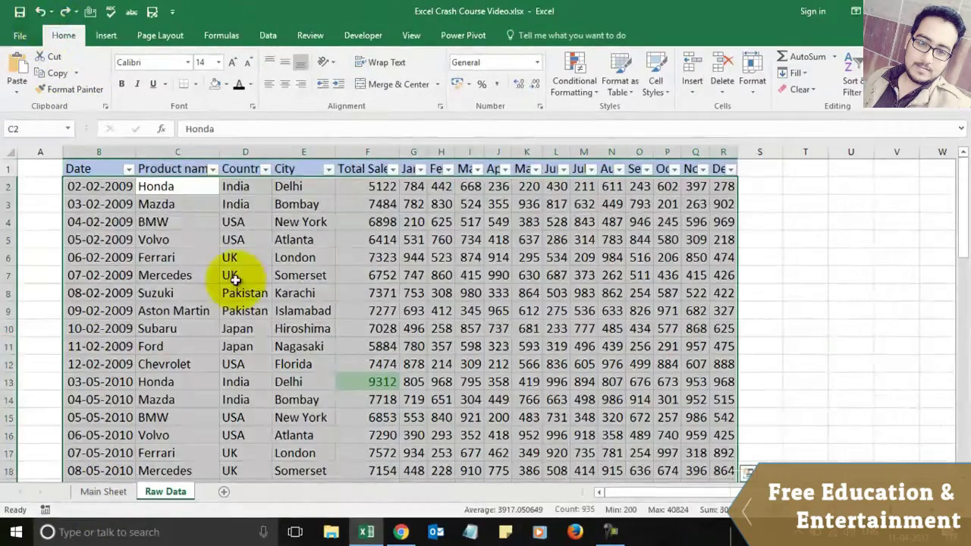
pyautogui.click(230, 275)
pyautogui.click(104, 492)
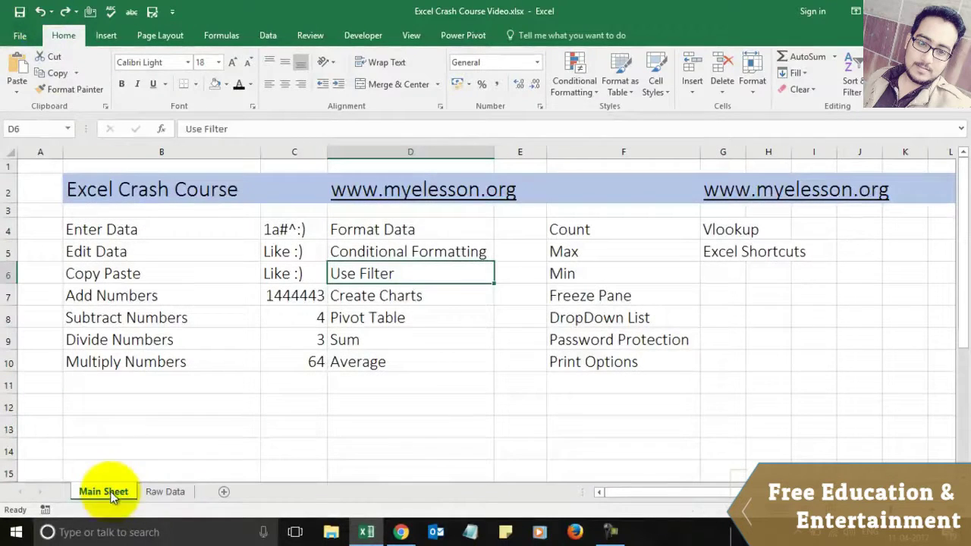
# Step: On Raw Data, select the City and Total Sales range E1:F9
pyautogui.click(395, 295)
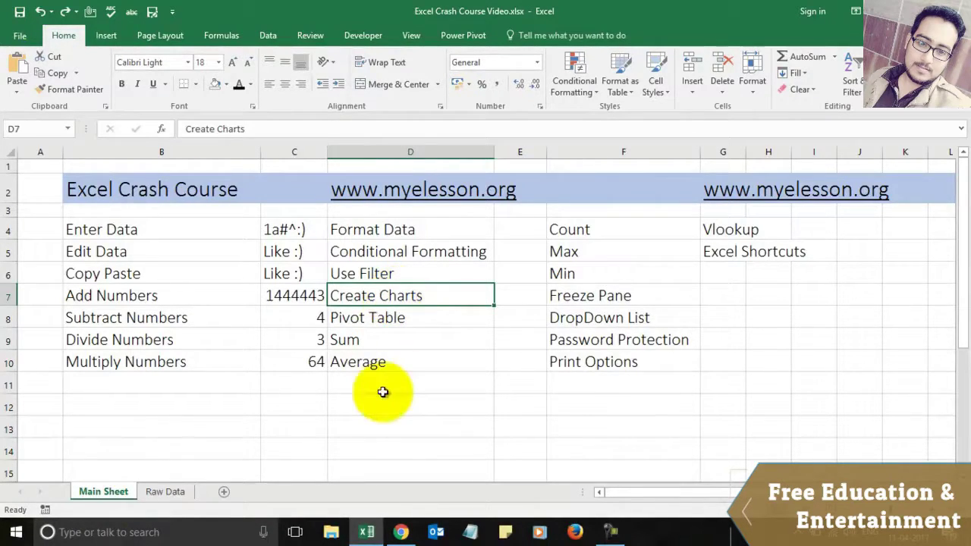
pyautogui.click(166, 492)
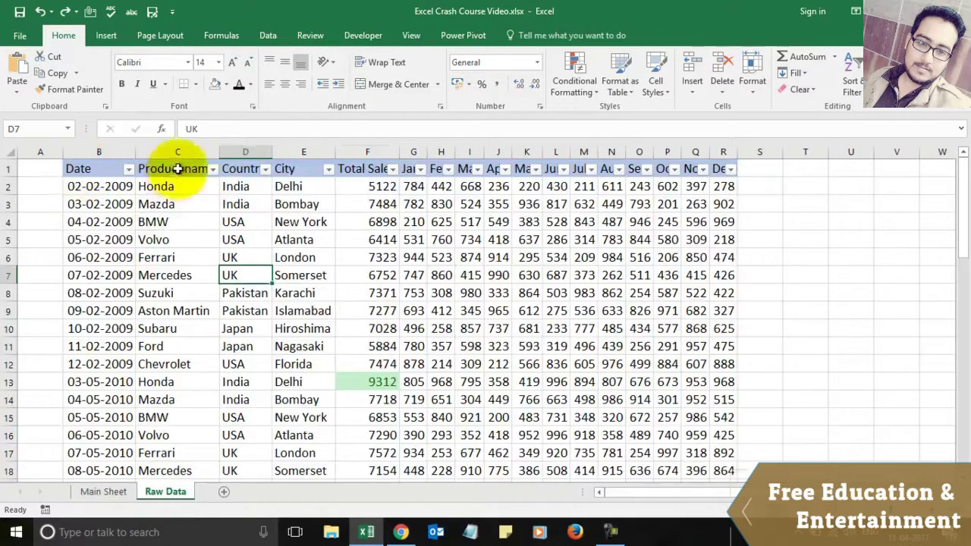
pyautogui.click(307, 168)
pyautogui.hotkey('shift', 'Down')
pyautogui.hotkey('shift', 'Down')
pyautogui.hotkey('shift', 'Down')
pyautogui.hotkey('shift', 'Down')
pyautogui.hotkey('shift', 'Down')
pyautogui.hotkey('shift', 'Down')
pyautogui.hotkey('shift', 'Down')
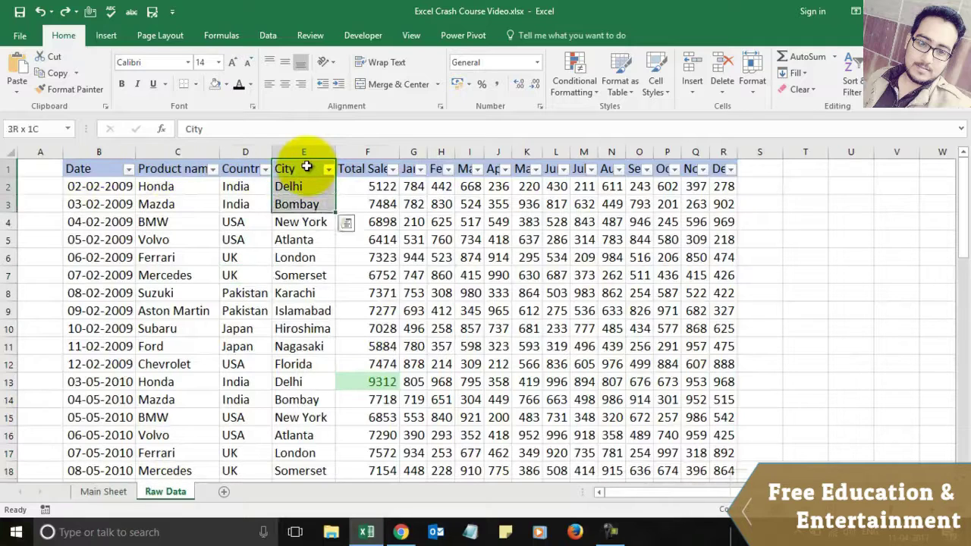
pyautogui.hotkey('shift', 'Down')
pyautogui.hotkey('shift', 'Right')
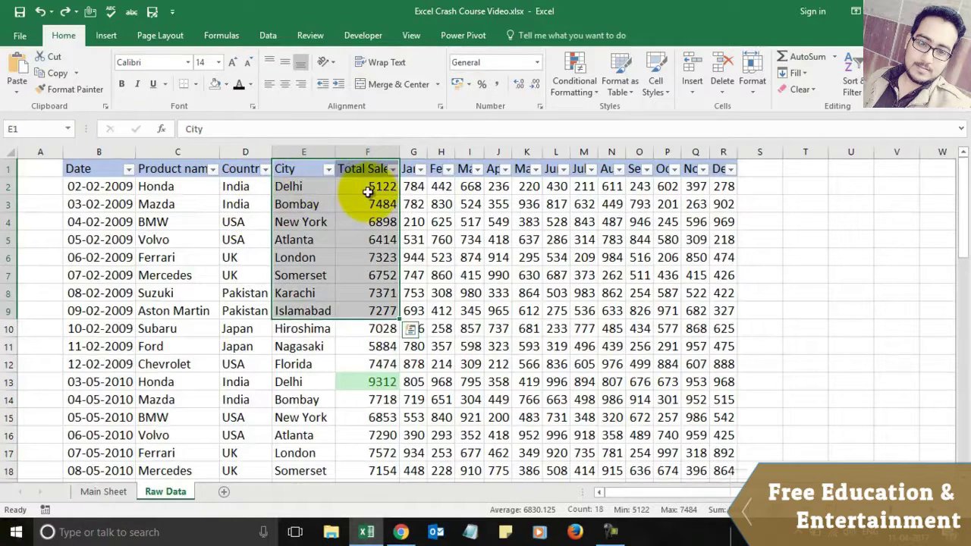
# Step: Insert a clustered column chart of the selection and move it right of the table
pyautogui.click(107, 35)
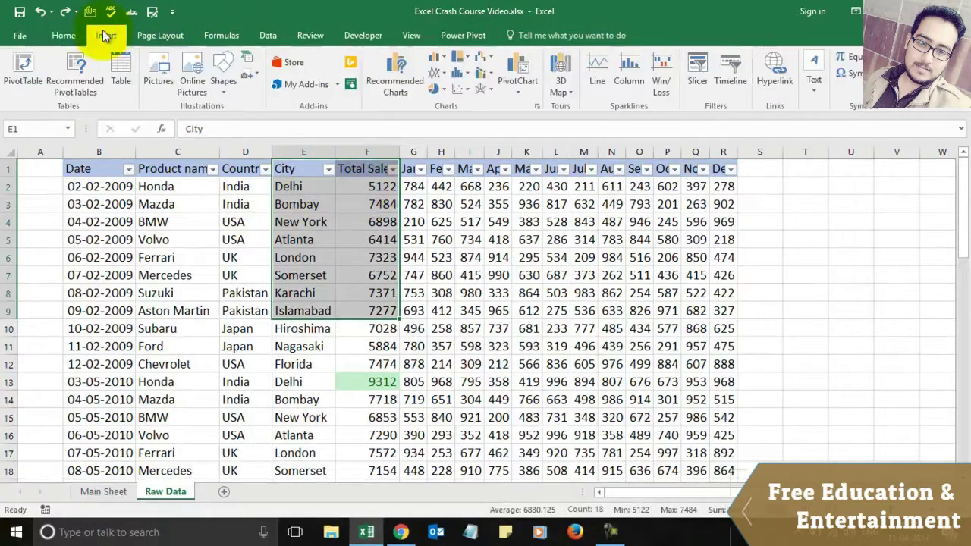
pyautogui.click(446, 60)
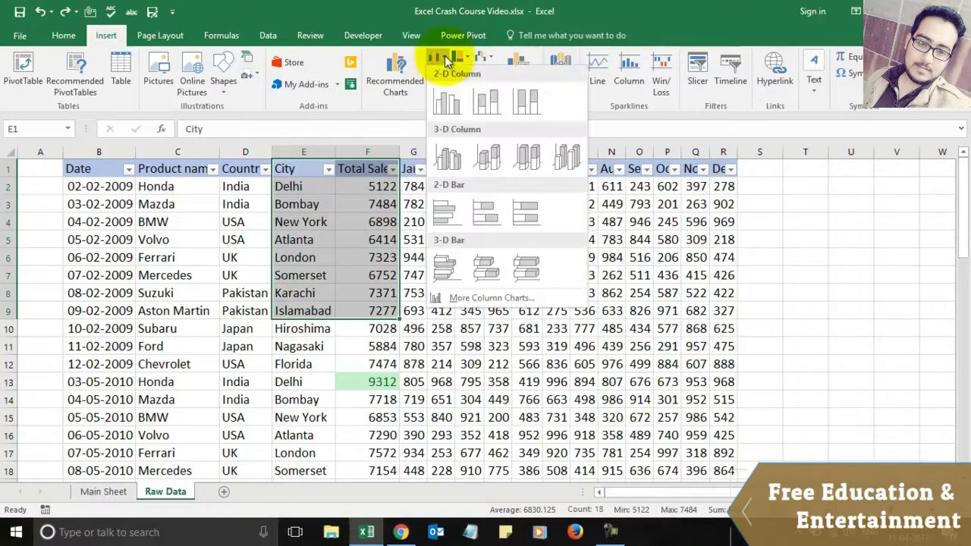
pyautogui.click(452, 105)
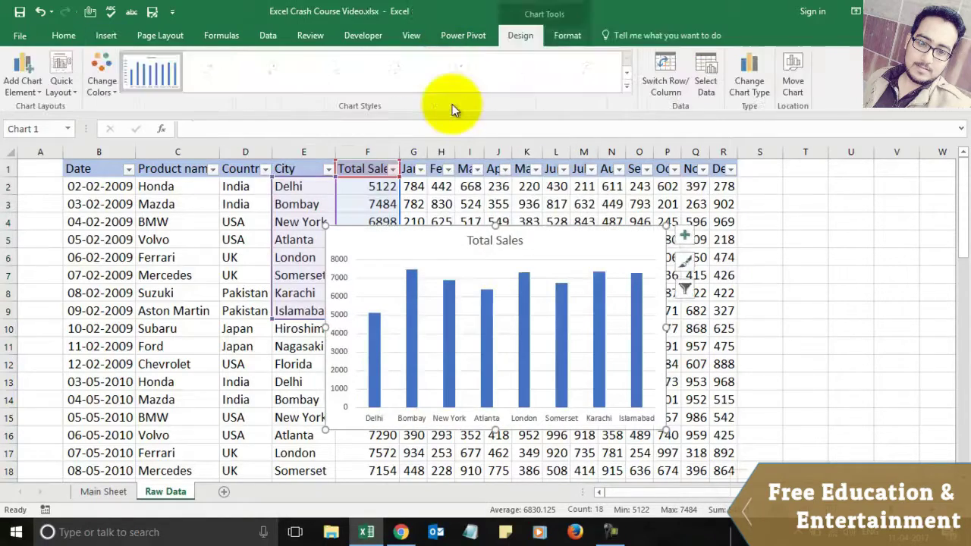
pyautogui.moveTo(557, 248); pyautogui.dragTo(660, 175)
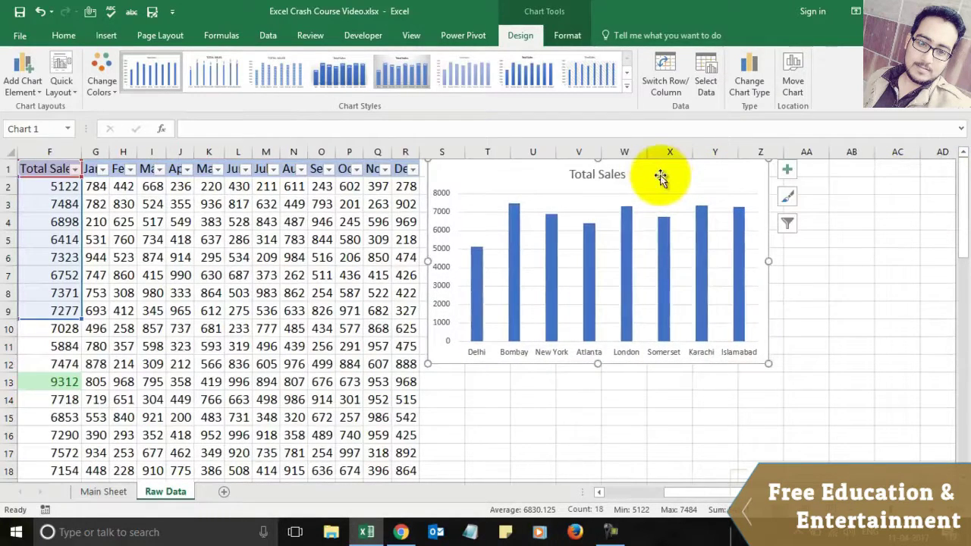
# Step: Insert a clustered bar chart of E1:F9 city sales and place it below the column chart
pyautogui.click(290, 257)
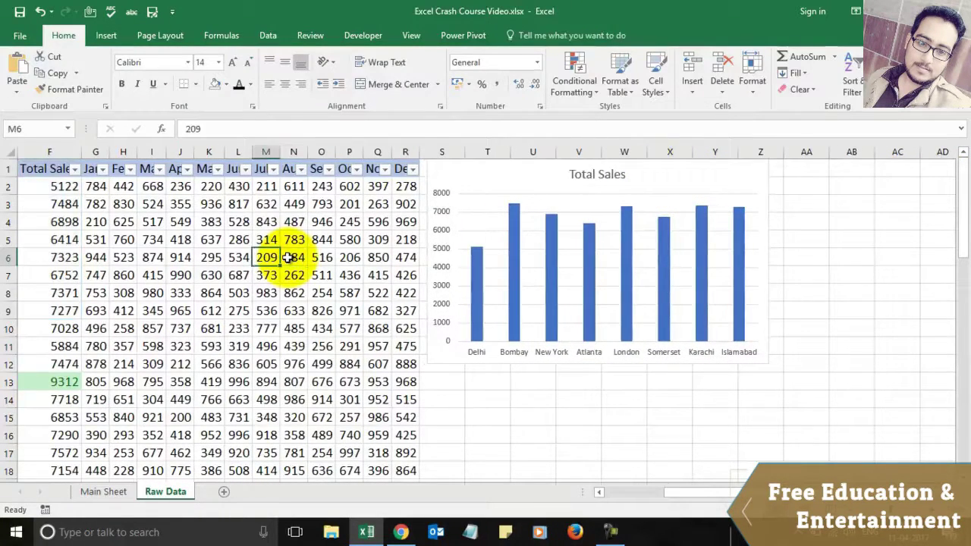
pyautogui.press('Left')
pyautogui.press('Left')
pyautogui.press('Left')
pyautogui.press('Left')
pyautogui.press('Left')
pyautogui.press('Left')
pyautogui.press('Left')
pyautogui.press('Left')
pyautogui.press('Up')
pyautogui.press('Up')
pyautogui.press('Up')
pyautogui.press('Up')
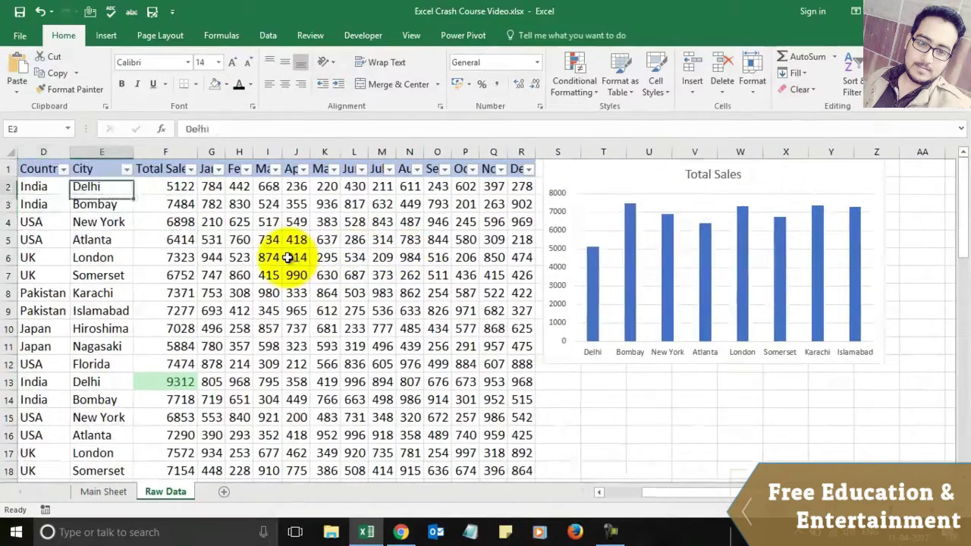
pyautogui.hotkey('shift', 'Down')
pyautogui.hotkey('shift', 'Down')
pyautogui.hotkey('shift', 'Down')
pyautogui.hotkey('shift', 'Down')
pyautogui.hotkey('shift', 'Down')
pyautogui.hotkey('shift', 'Down')
pyautogui.hotkey('shift', 'Down')
pyautogui.hotkey('shift', 'Down')
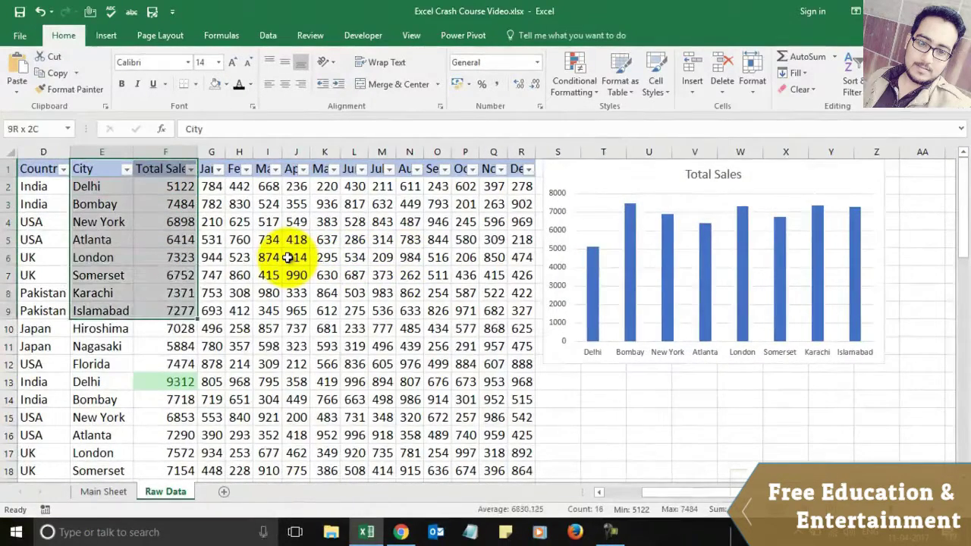
pyautogui.click(106, 35)
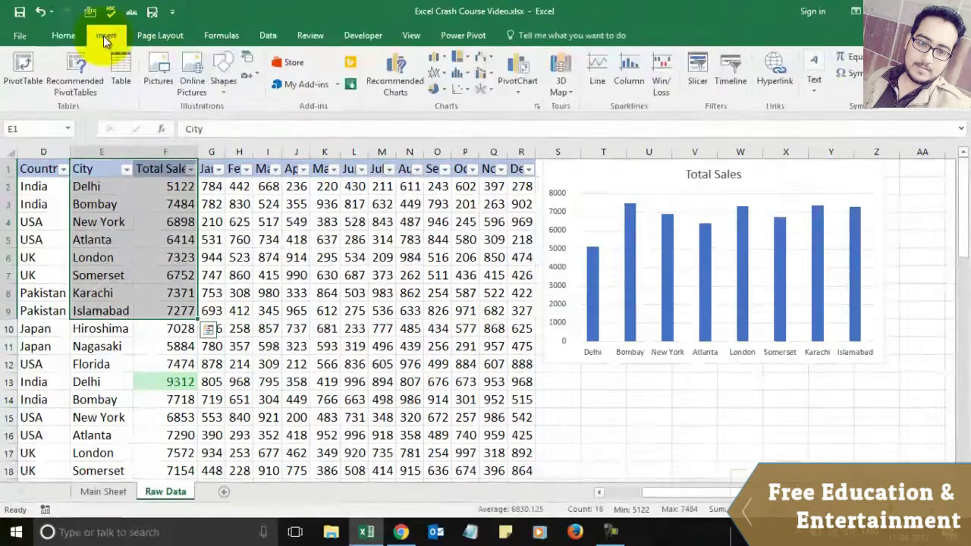
pyautogui.click(443, 58)
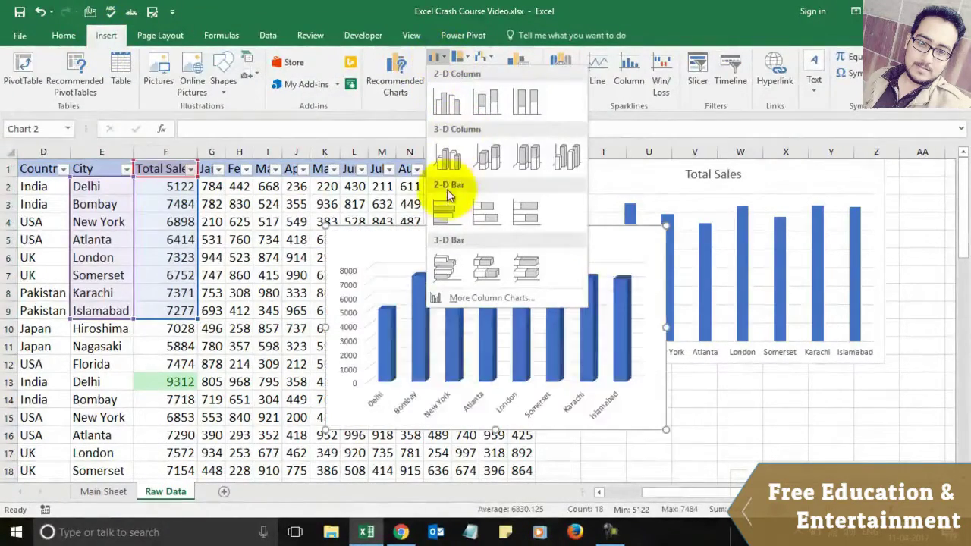
pyautogui.click(443, 204)
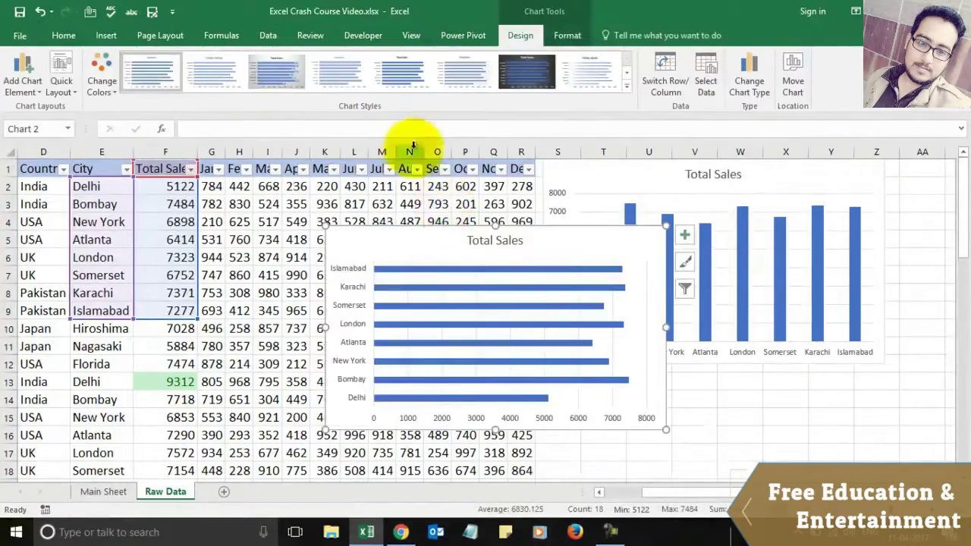
pyautogui.moveTo(412, 235); pyautogui.dragTo(625, 376)
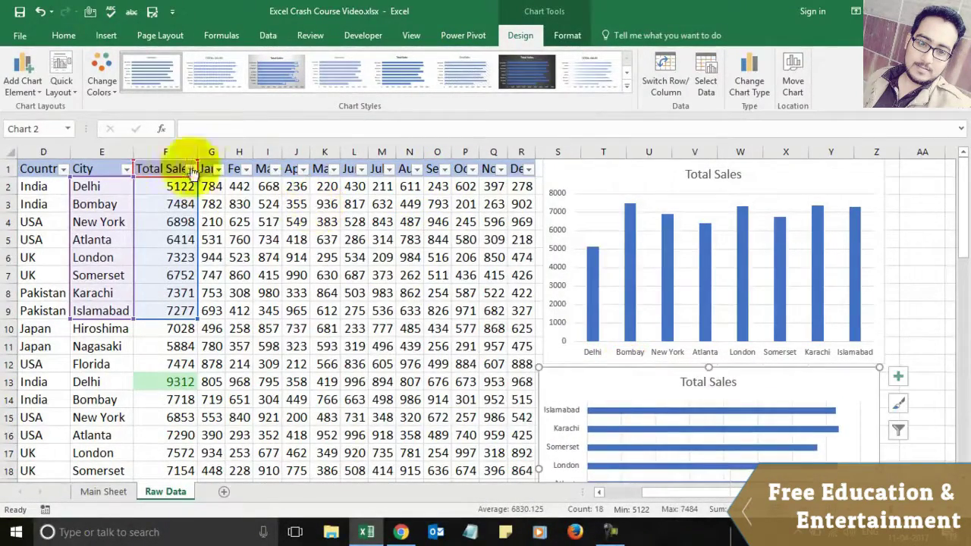
# Step: Change the lower chart to a 2-D line, then to a 2-D pie, and nudge it into place
pyautogui.click(103, 37)
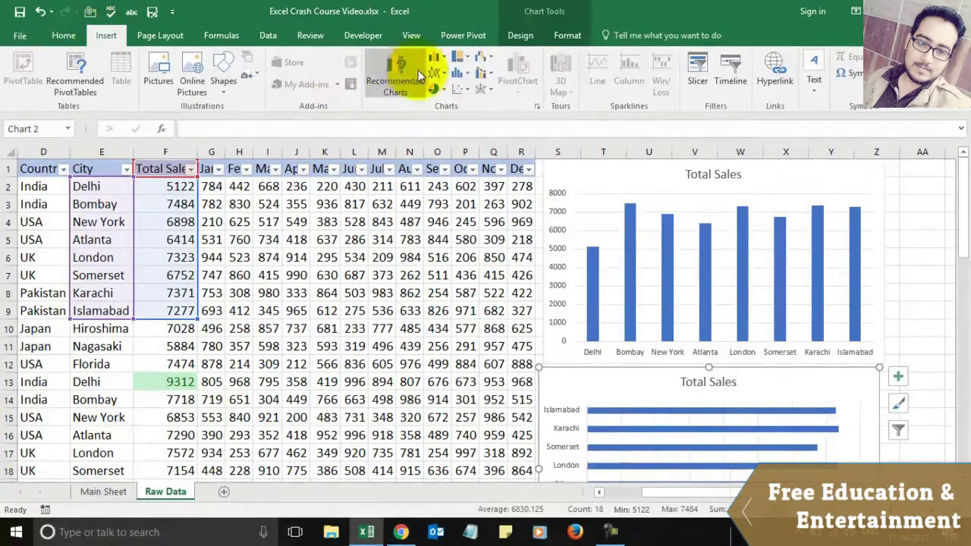
pyautogui.click(443, 73)
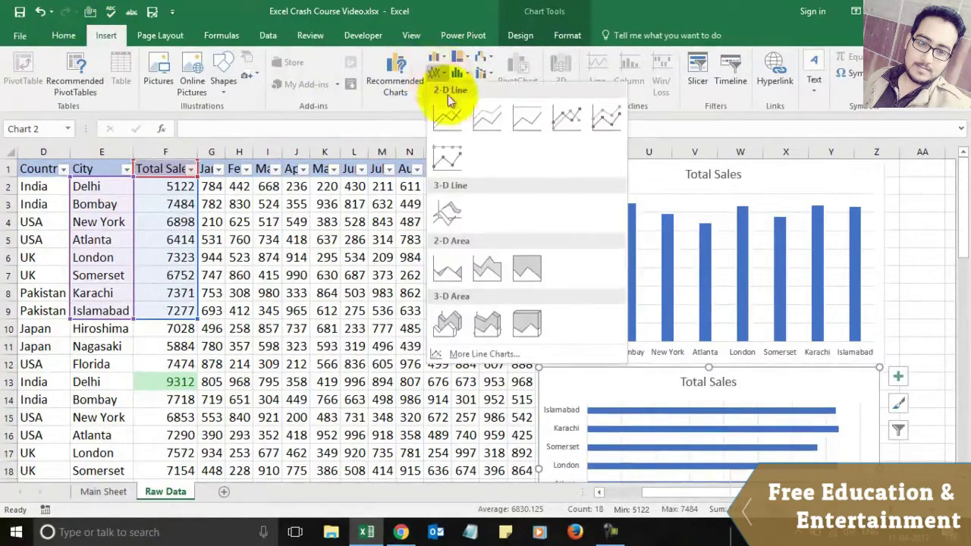
pyautogui.click(449, 110)
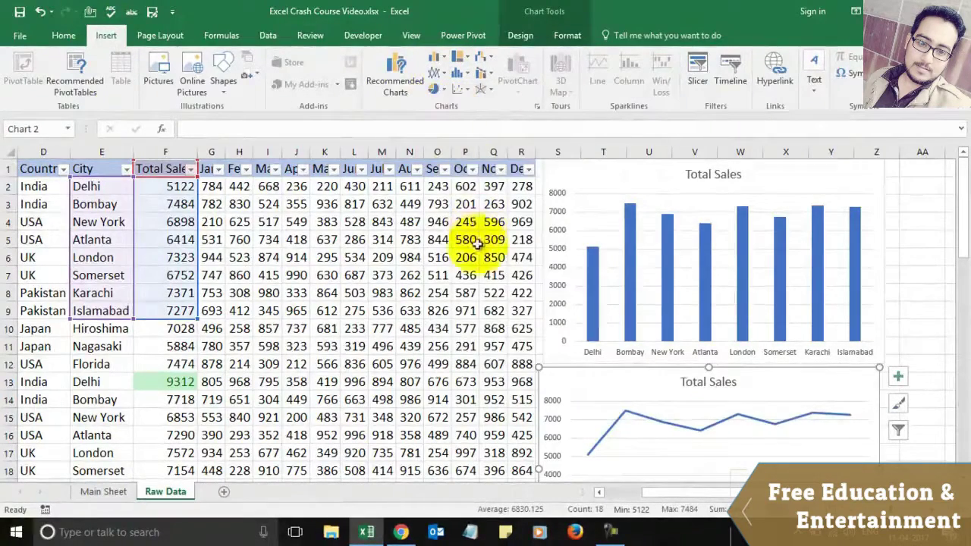
pyautogui.click(441, 90)
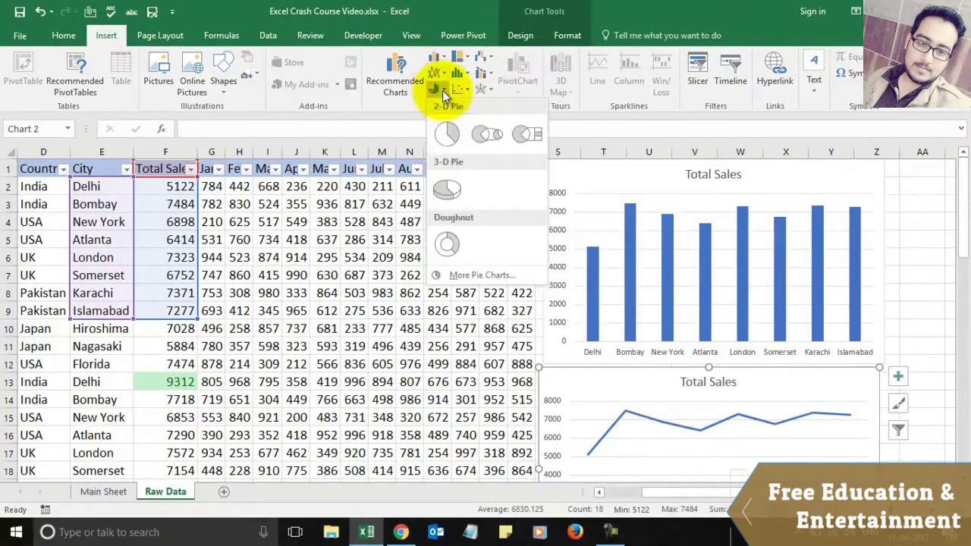
pyautogui.click(446, 131)
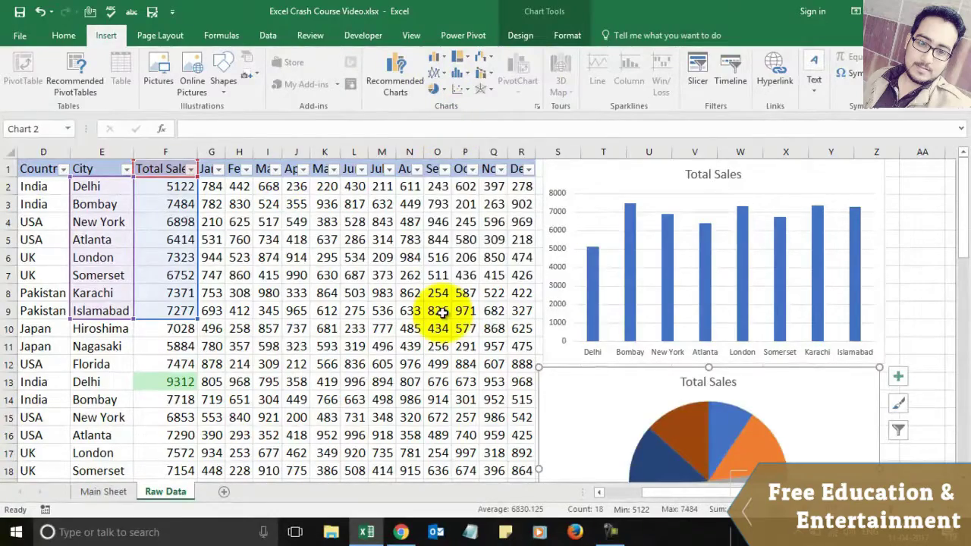
pyautogui.click(408, 326)
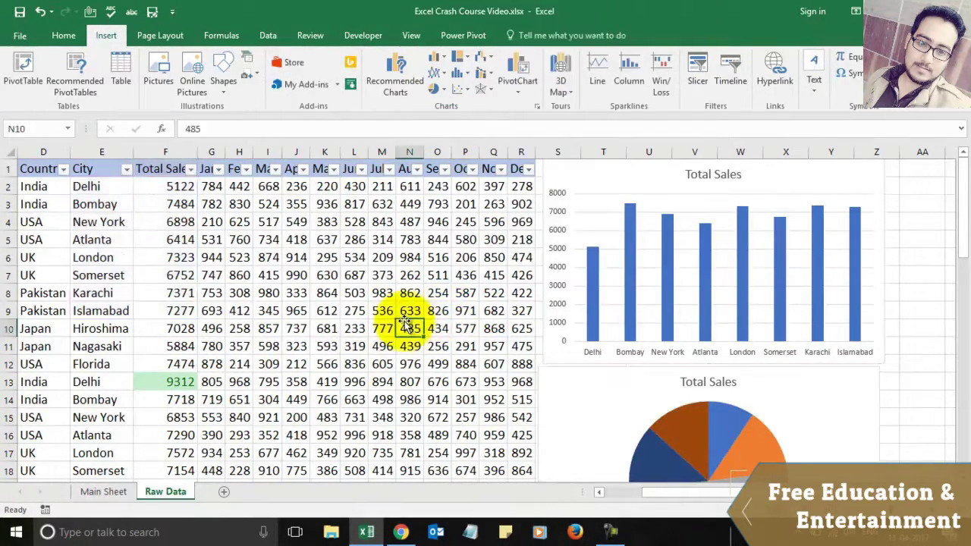
pyautogui.press('Down')
pyautogui.press('Down')
pyautogui.press('Down')
pyautogui.press('Down')
pyautogui.press('Down')
pyautogui.press('Down')
pyautogui.press('Down')
pyautogui.press('Down')
pyautogui.press('Down')
pyautogui.press('Down')
pyautogui.press('Down')
pyautogui.press('Down')
pyautogui.press('Down')
pyautogui.press('Down')
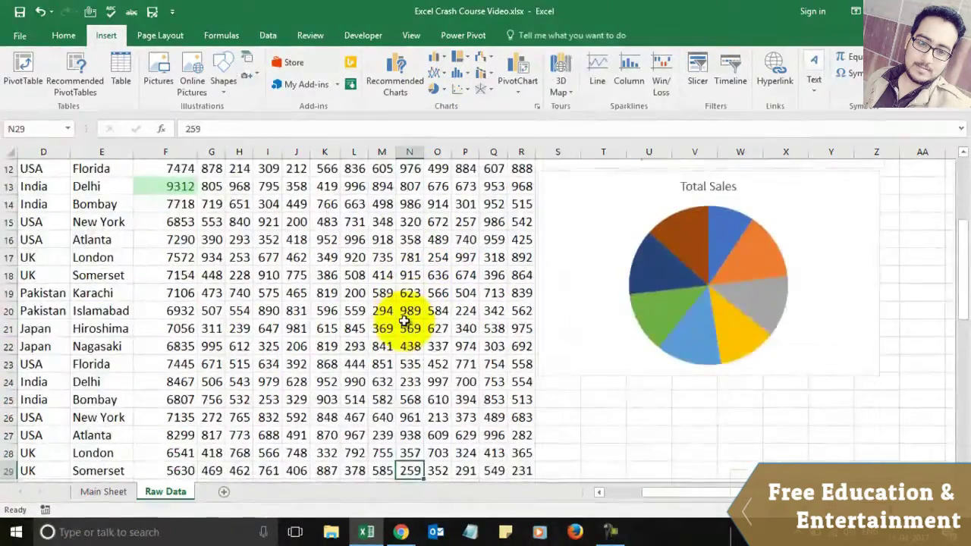
pyautogui.moveTo(564, 251)
pyautogui.mouseDown()
pyautogui.moveTo(581, 372)
pyautogui.moveTo(577, 327)
pyautogui.moveTo(599, 281)
pyautogui.moveTo(566, 254)
pyautogui.mouseUp()
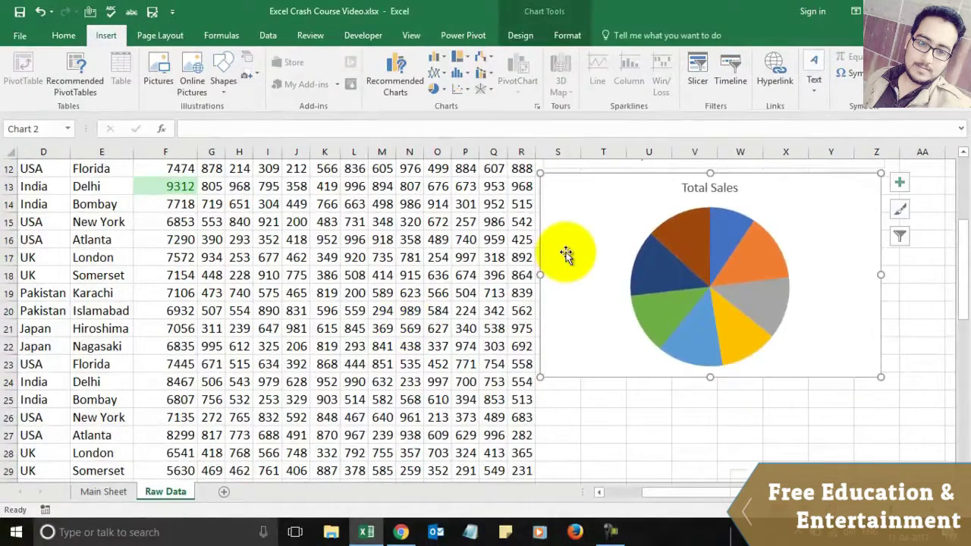
pyautogui.scroll(-9, 503, 255)
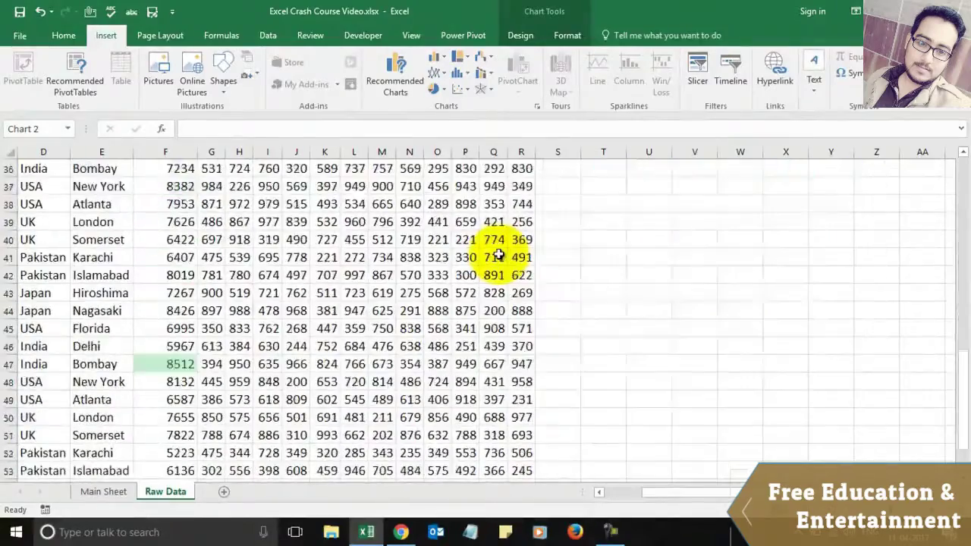
pyautogui.scroll(8, 501, 254)
pyautogui.scroll(4, 499, 254)
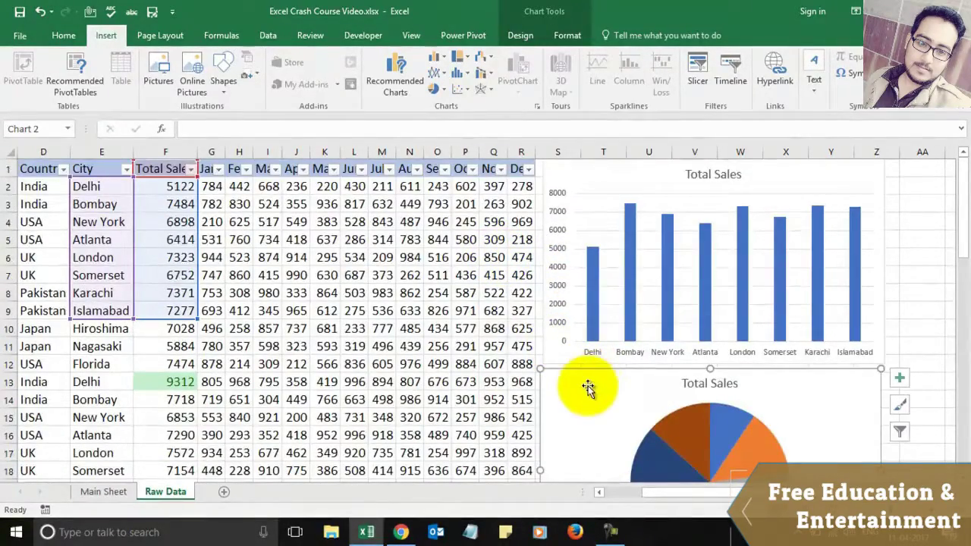
# Step: Close the Format Chart Area pane, select the column chart, and briefly check Chrome before returning
pyautogui.doubleClick(740, 384)
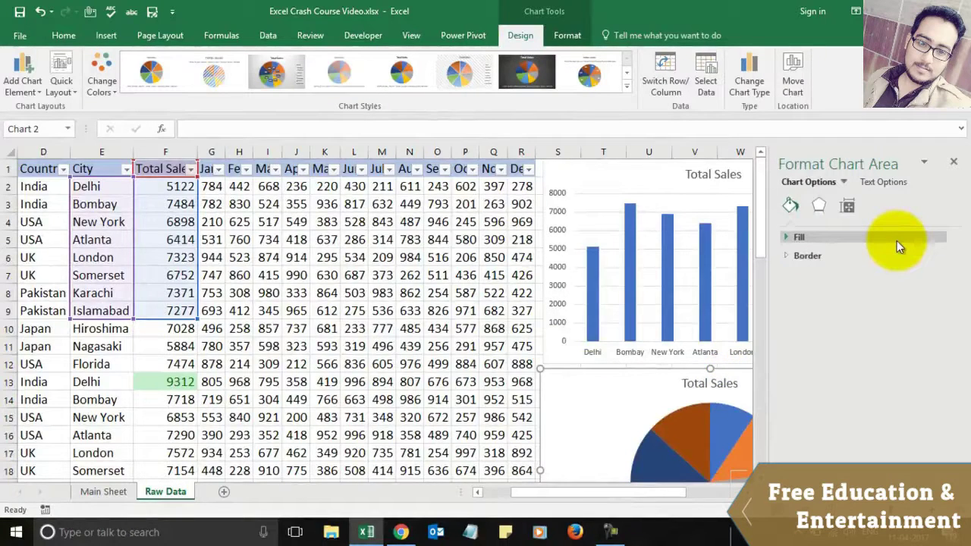
pyautogui.click(954, 164)
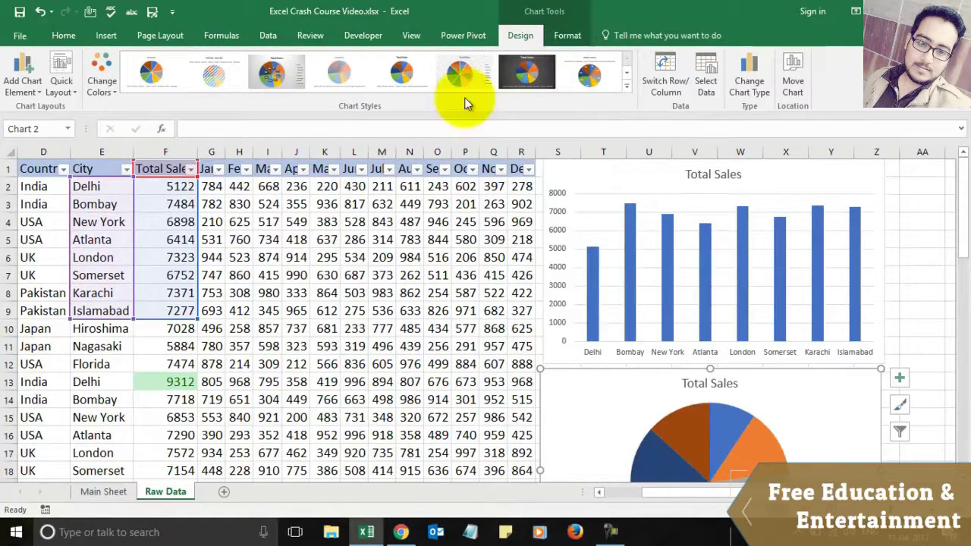
pyautogui.click(613, 193)
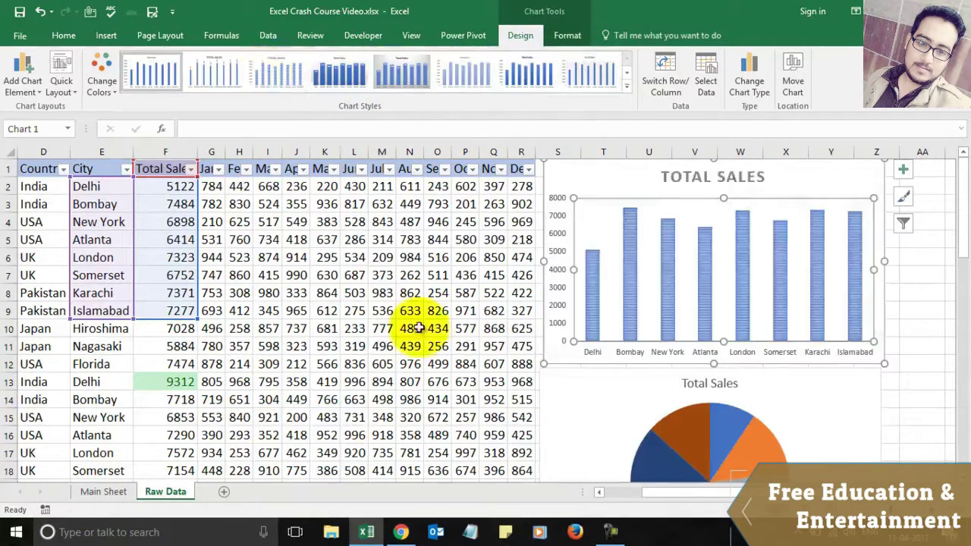
pyautogui.click(400, 533)
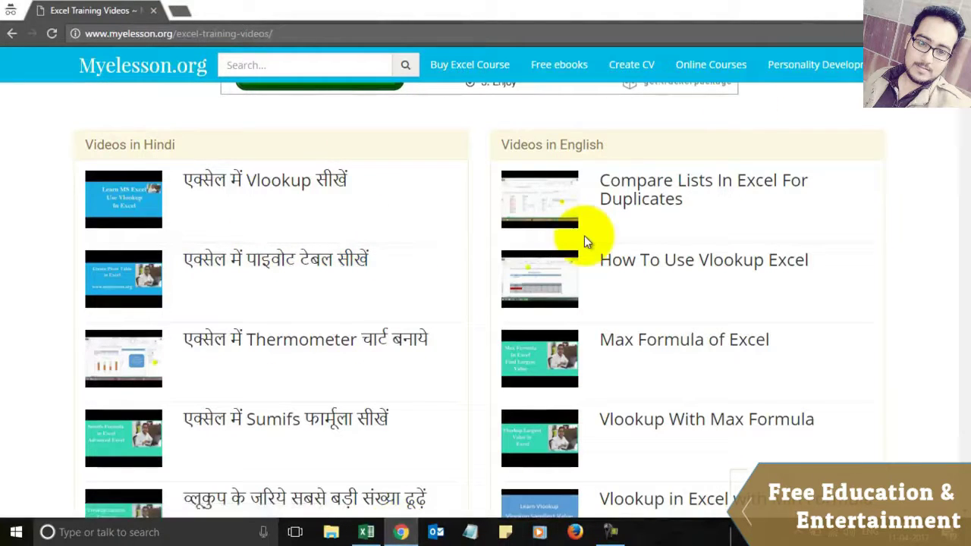
pyautogui.hotkey('alt', 'Tab')
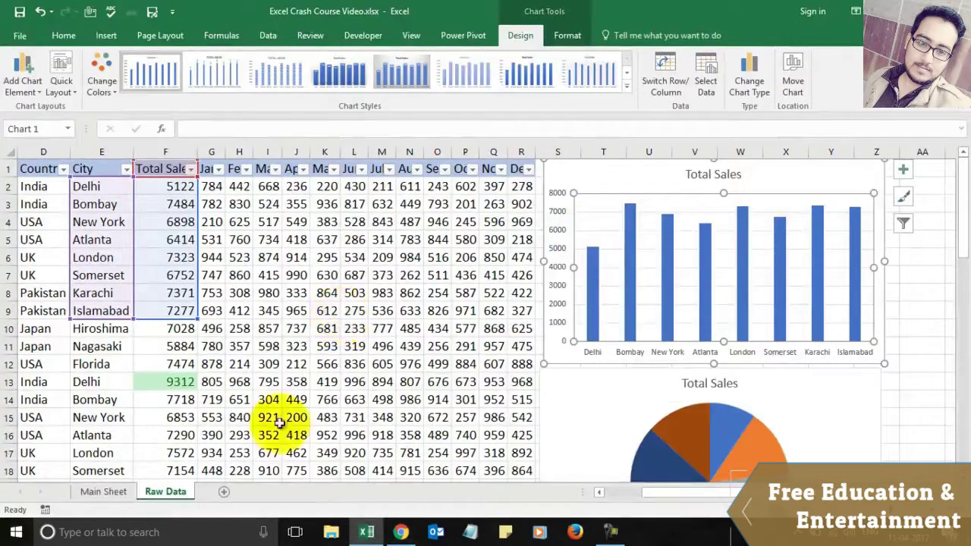
pyautogui.click(114, 494)
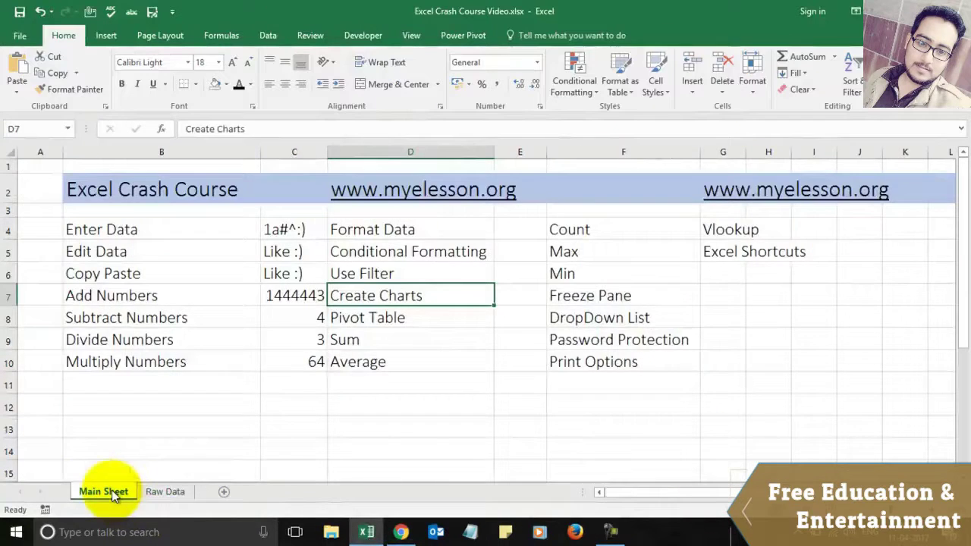
pyautogui.click(395, 317)
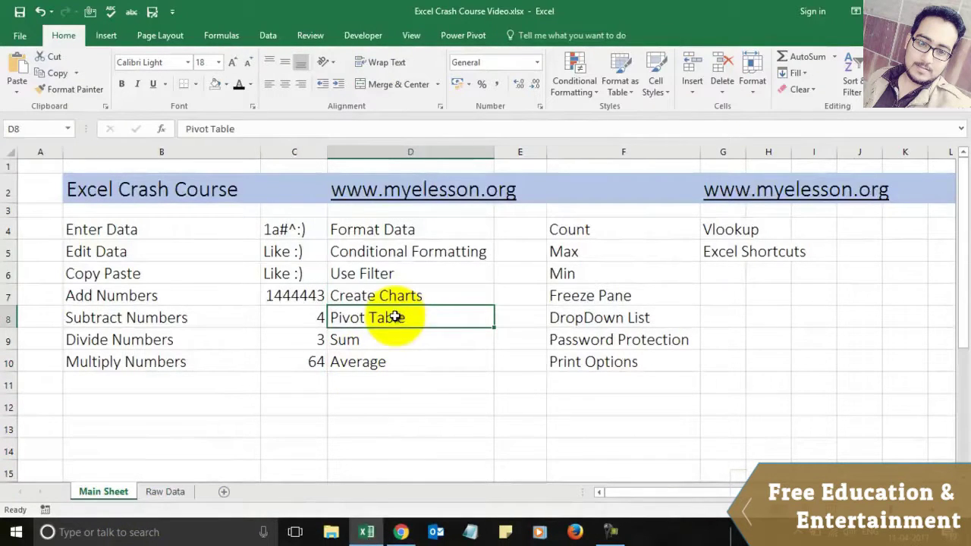
pyautogui.click(168, 492)
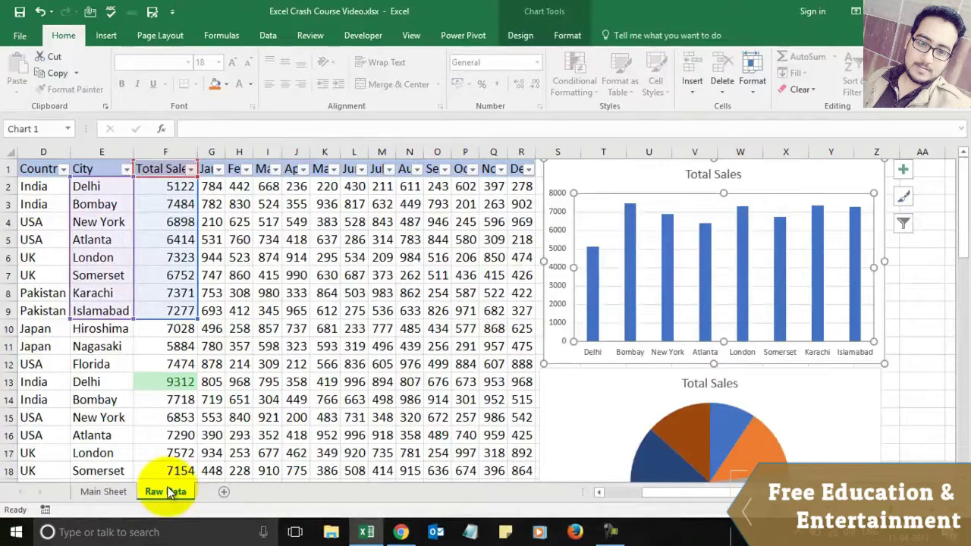
# Step: Create PivotTable1 on a new worksheet from the Raw Data range B1:R56
pyautogui.click(296, 311)
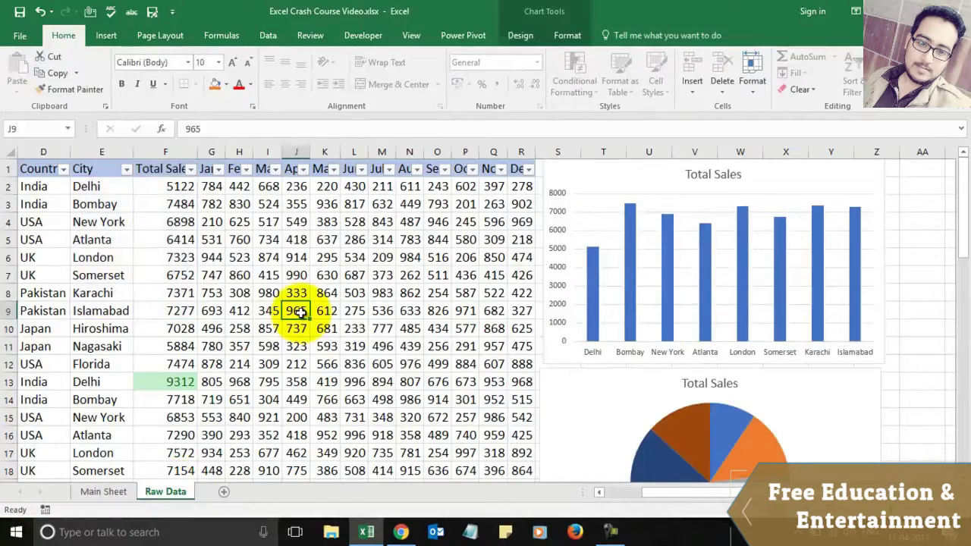
pyautogui.press('Home')
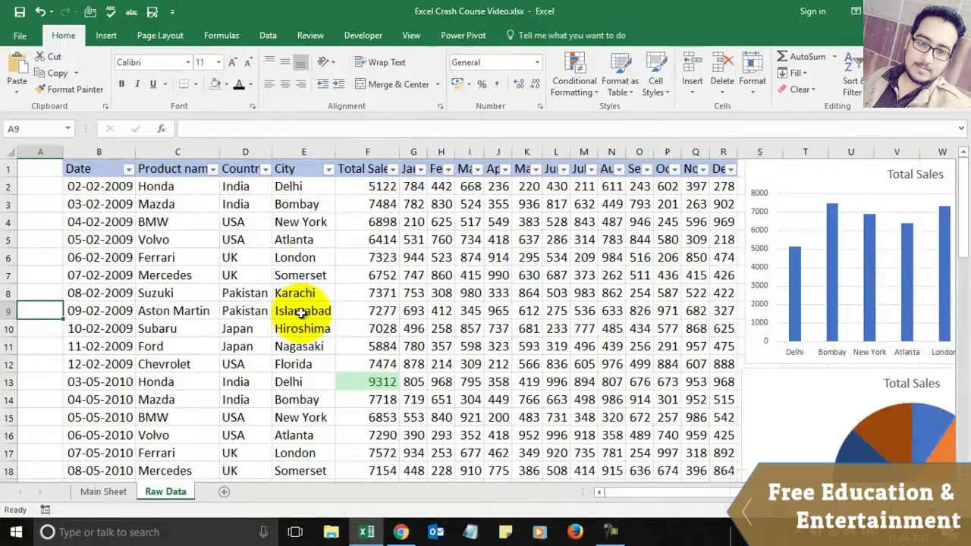
pyautogui.press('Right')
pyautogui.press('Right')
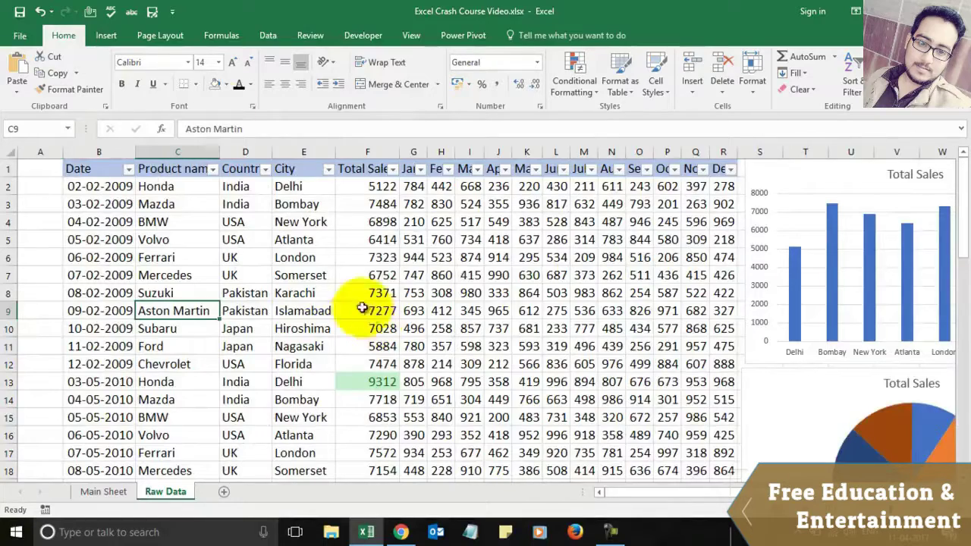
pyautogui.click(116, 40)
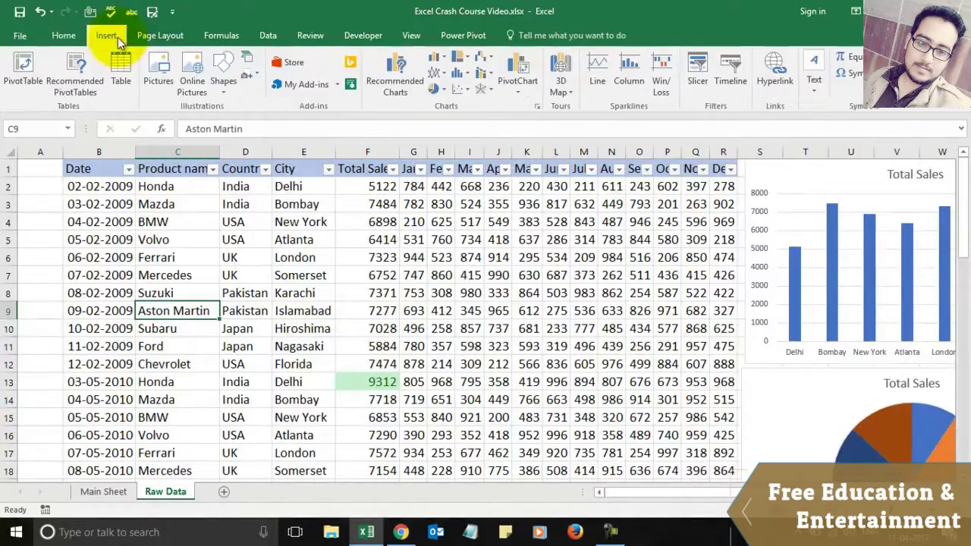
pyautogui.click(30, 65)
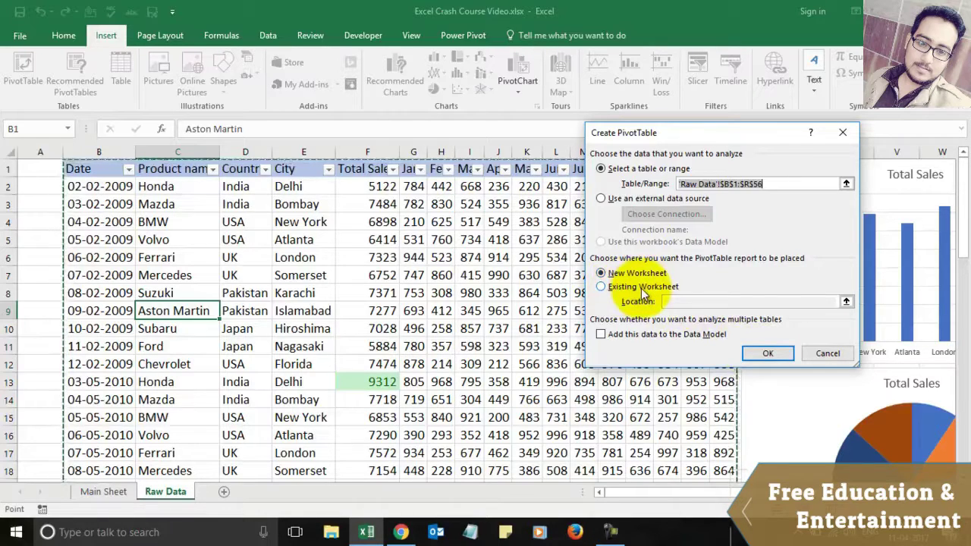
pyautogui.click(765, 352)
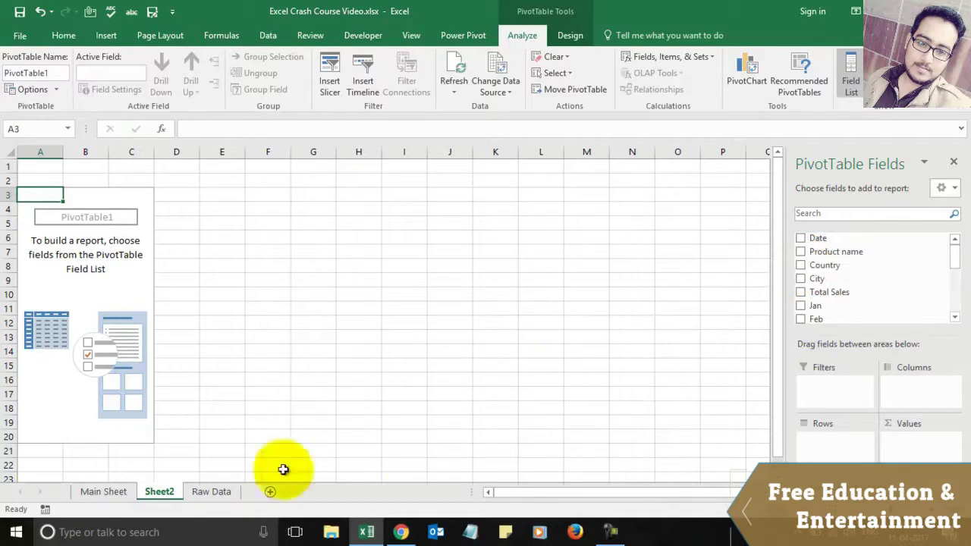
pyautogui.click(202, 492)
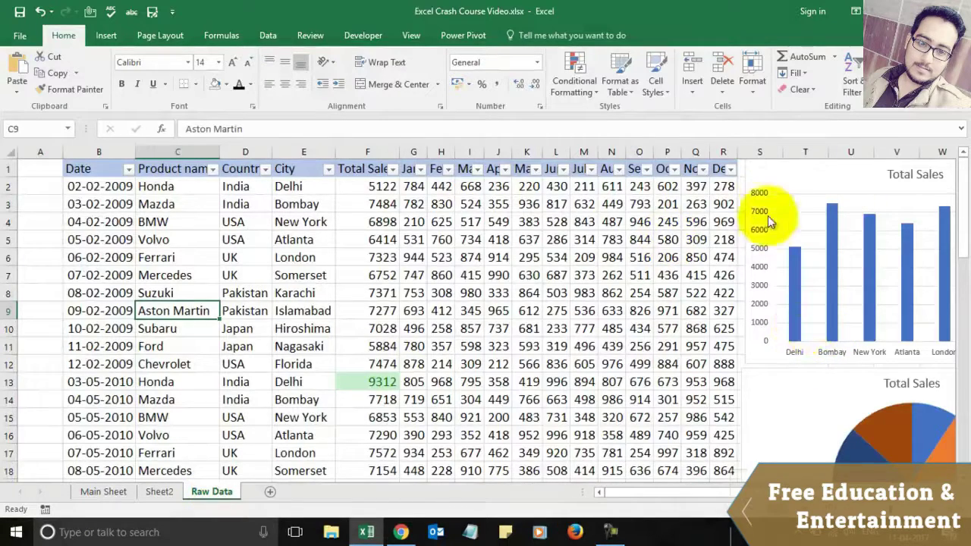
pyautogui.click(160, 491)
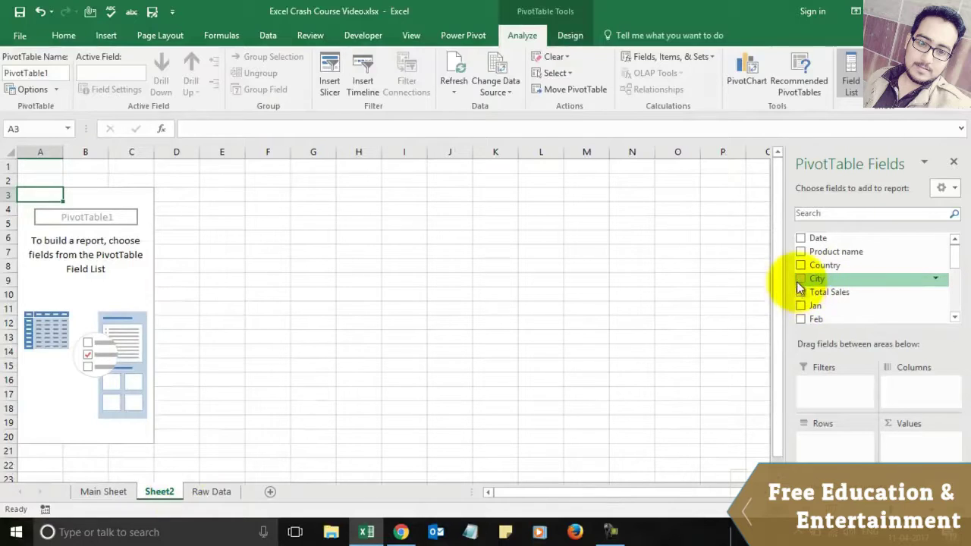
pyautogui.click(800, 279)
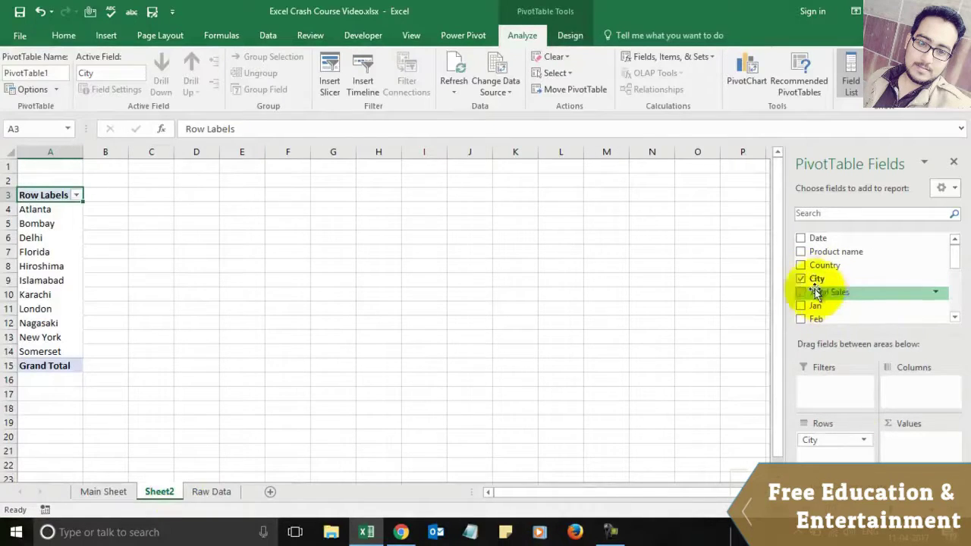
pyautogui.click(801, 280)
pyautogui.moveTo(801, 279); pyautogui.dragTo(830, 447)
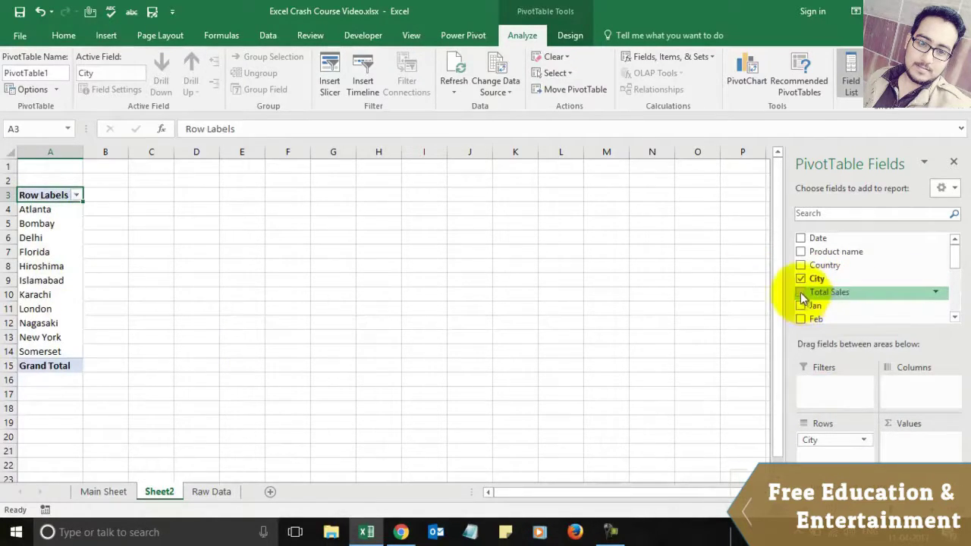
pyautogui.moveTo(806, 298); pyautogui.dragTo(911, 444)
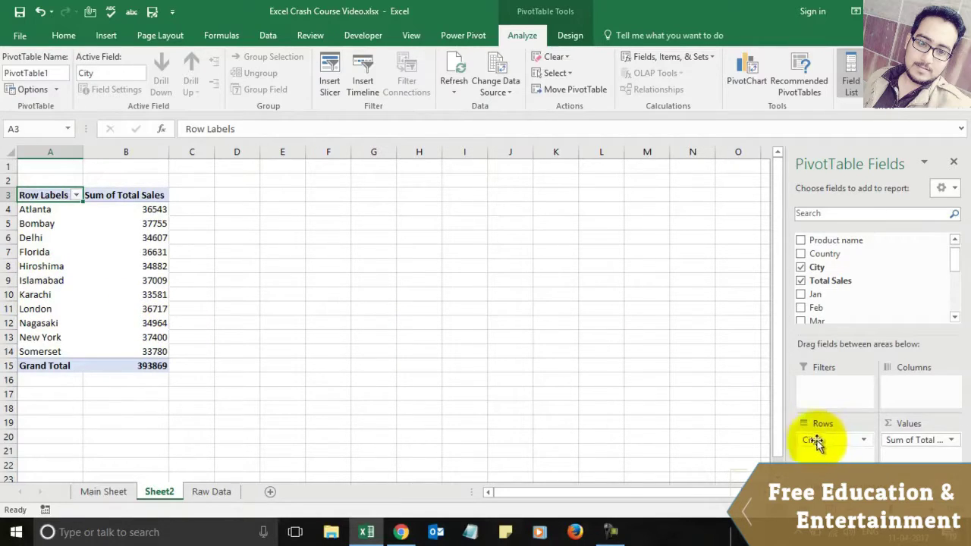
pyautogui.moveTo(813, 440); pyautogui.dragTo(910, 384)
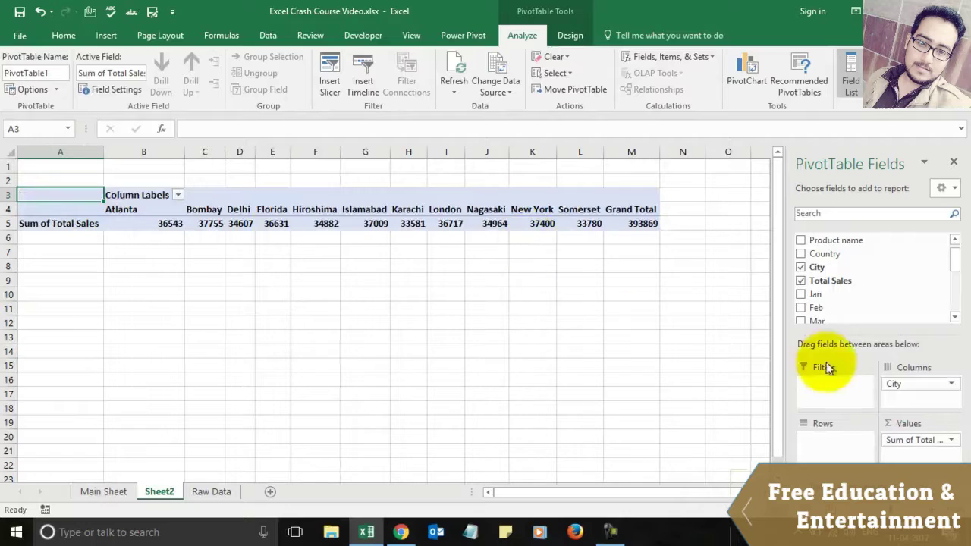
pyautogui.moveTo(895, 383); pyautogui.dragTo(819, 277)
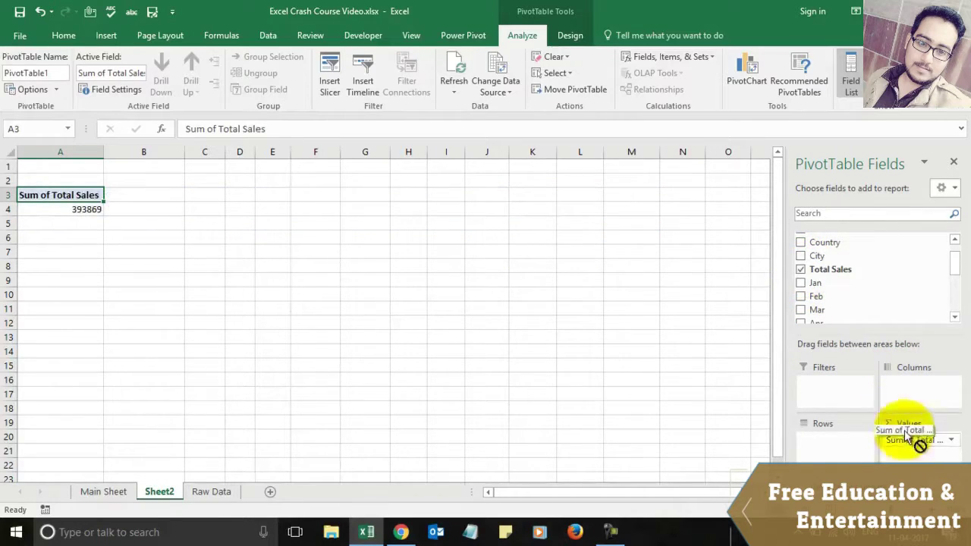
pyautogui.scroll(1, 832, 283)
pyautogui.click(832, 283)
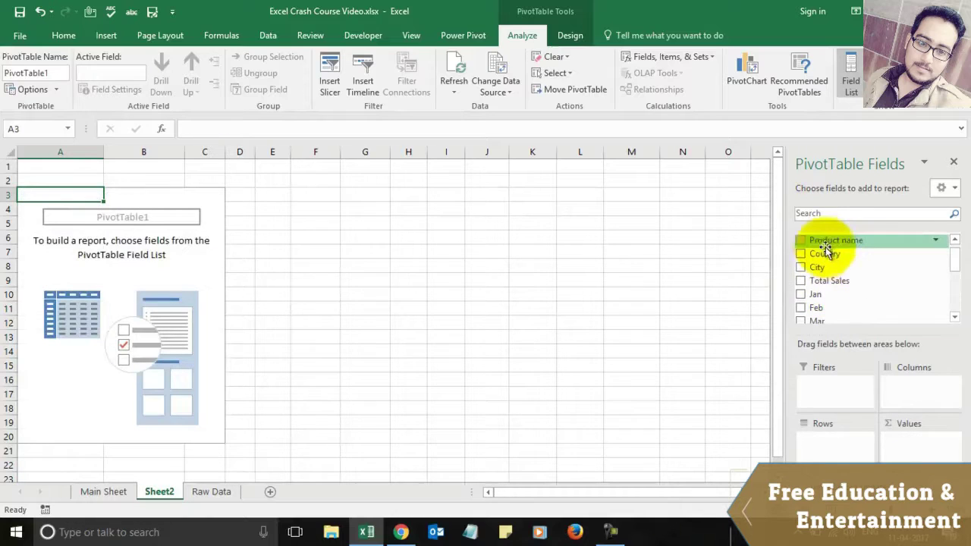
# Step: Pivot Sum of Total Sales by Product name (grand total 393869), then return to Main Sheet
pyautogui.moveTo(813, 241); pyautogui.dragTo(840, 451)
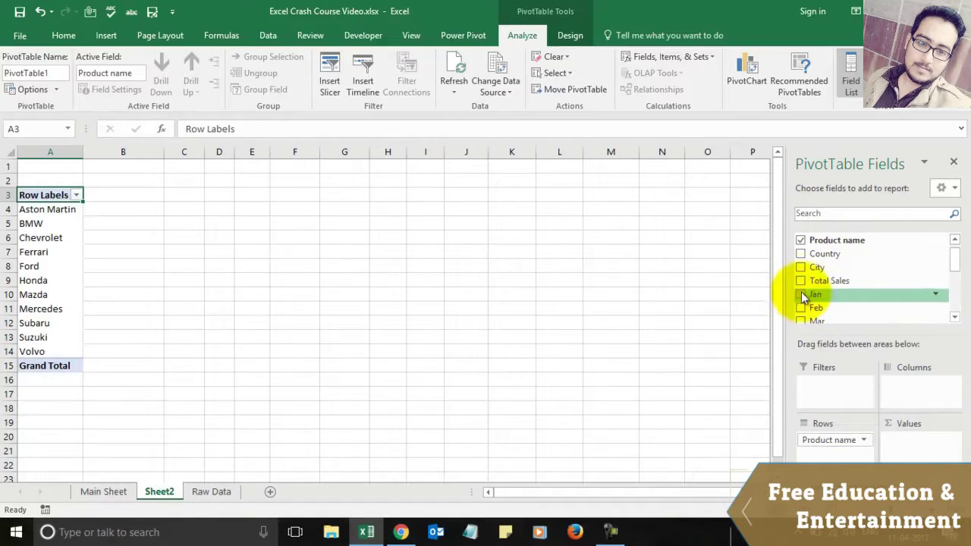
pyautogui.moveTo(823, 281); pyautogui.dragTo(918, 456)
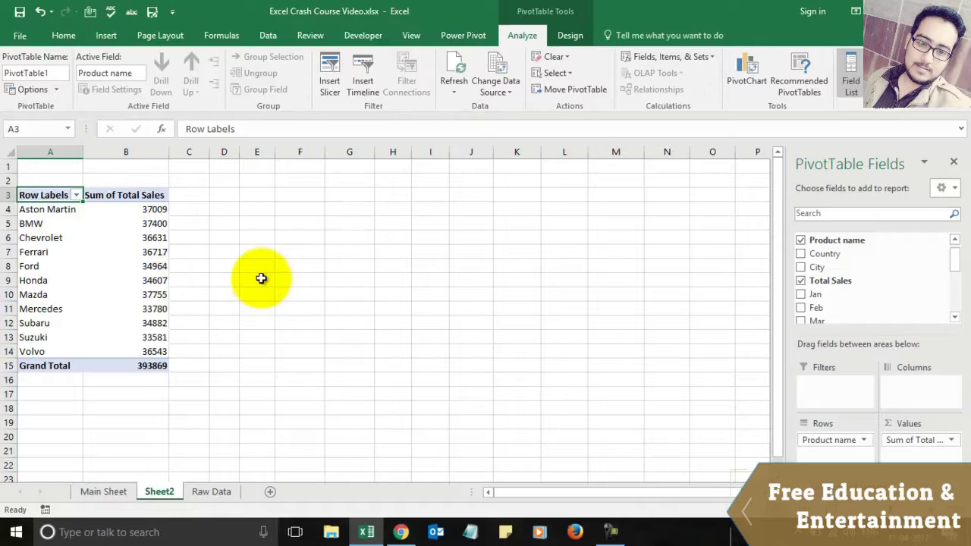
pyautogui.moveTo(139, 238)
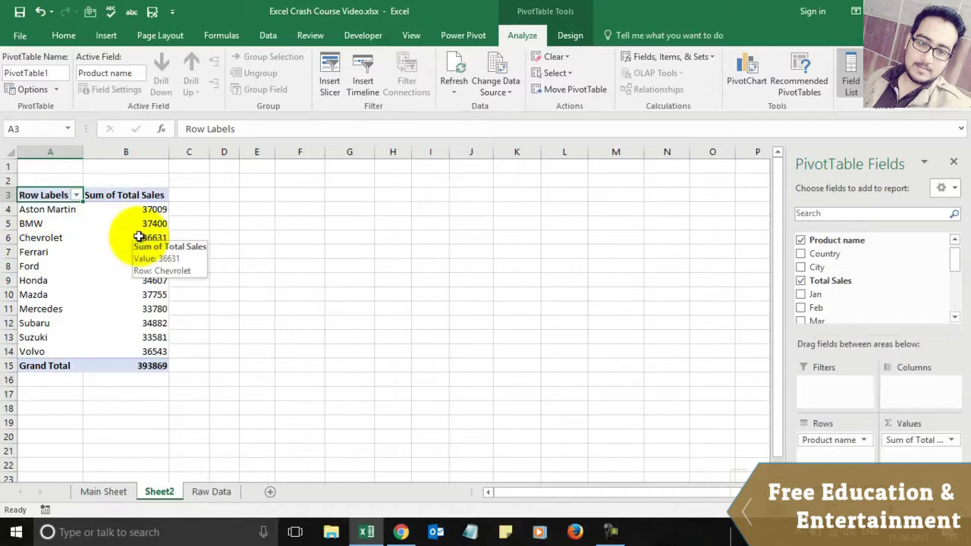
pyautogui.click(105, 491)
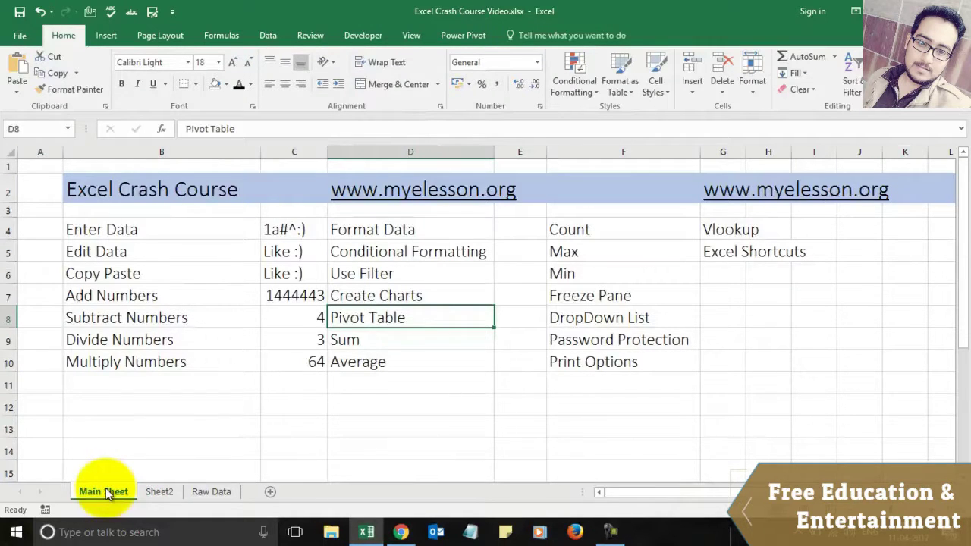
# Step: Glance at the training videos site in Chrome, then inspect the Sum row and the 1444443 formula
pyautogui.click(400, 531)
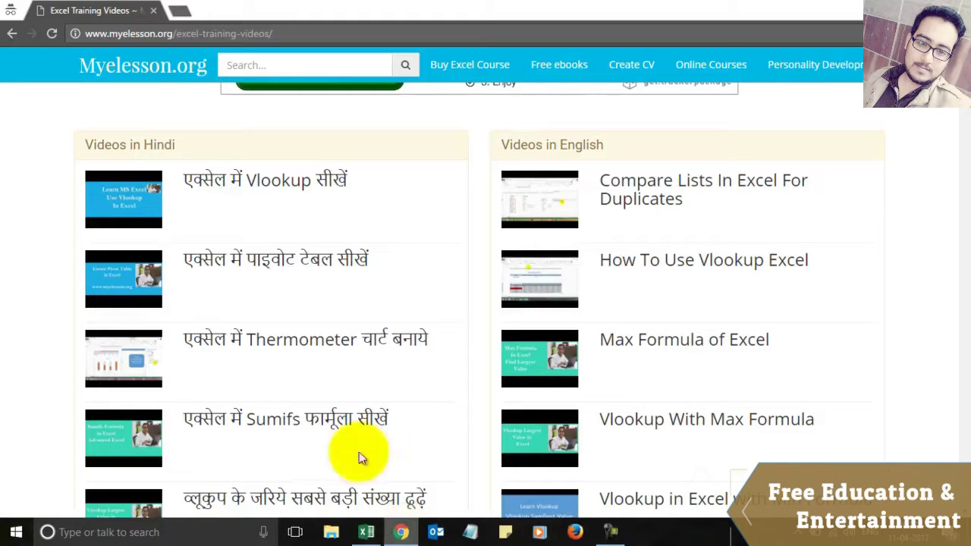
pyautogui.click(367, 533)
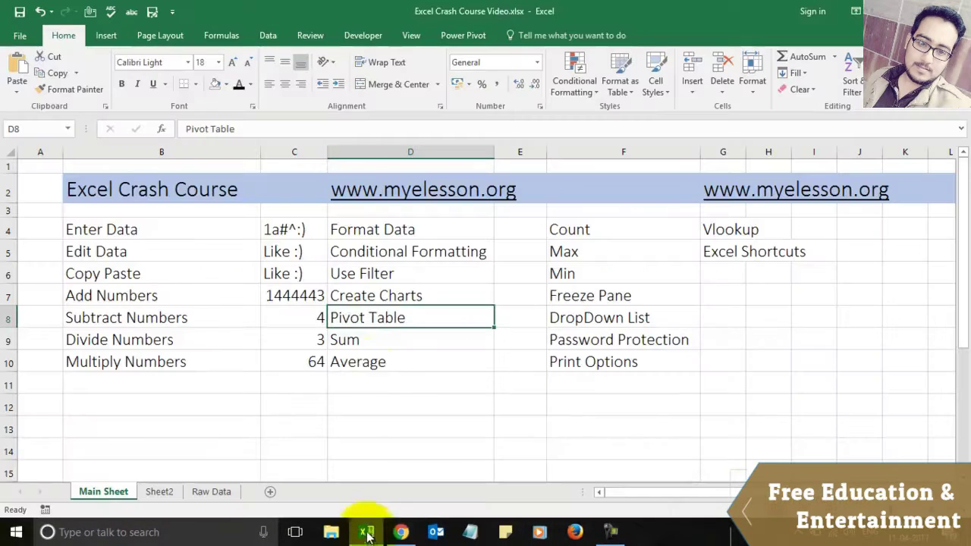
pyautogui.click(365, 334)
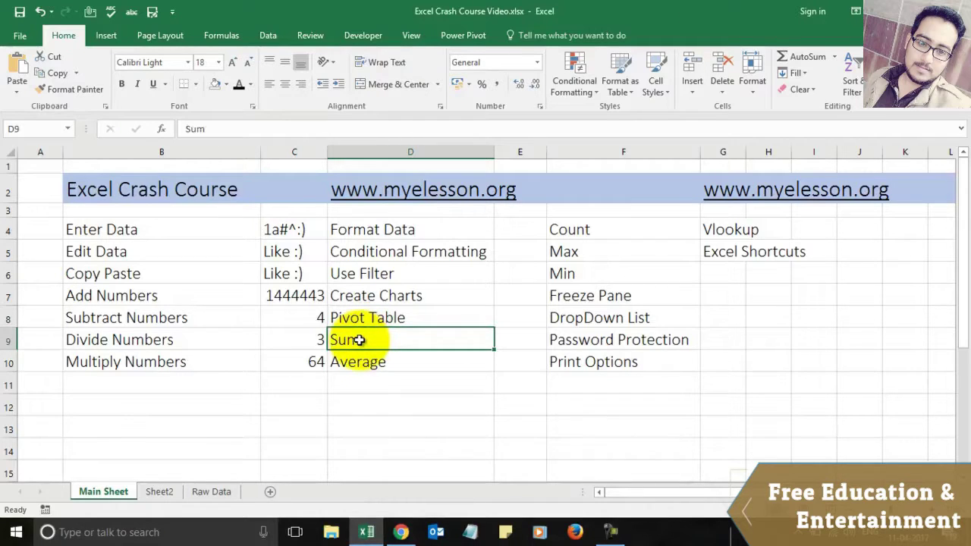
pyautogui.press('Right')
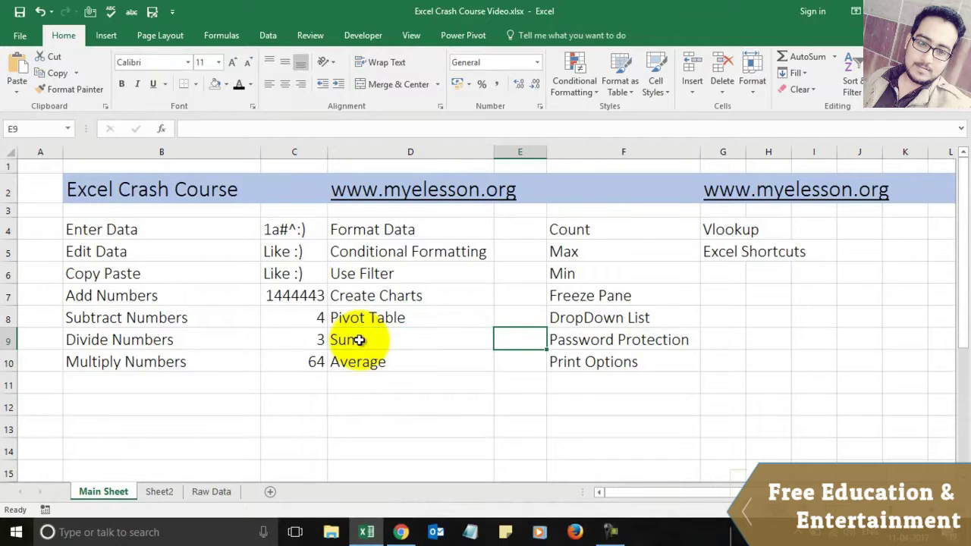
pyautogui.click(308, 295)
# Step: Enter =SUM(2,5,8,9) in E9 beside the Sum label, giving 24
pyautogui.click(523, 341)
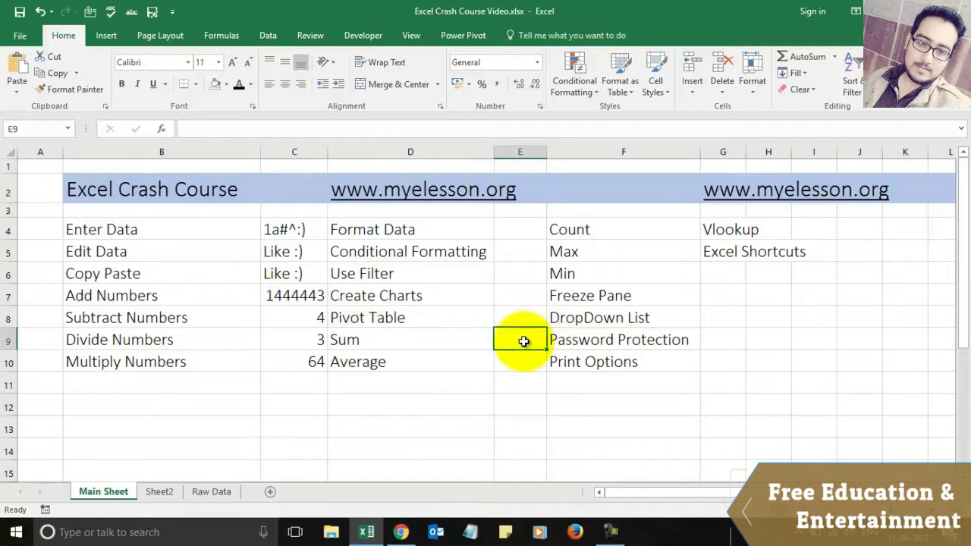
pyautogui.write('=')
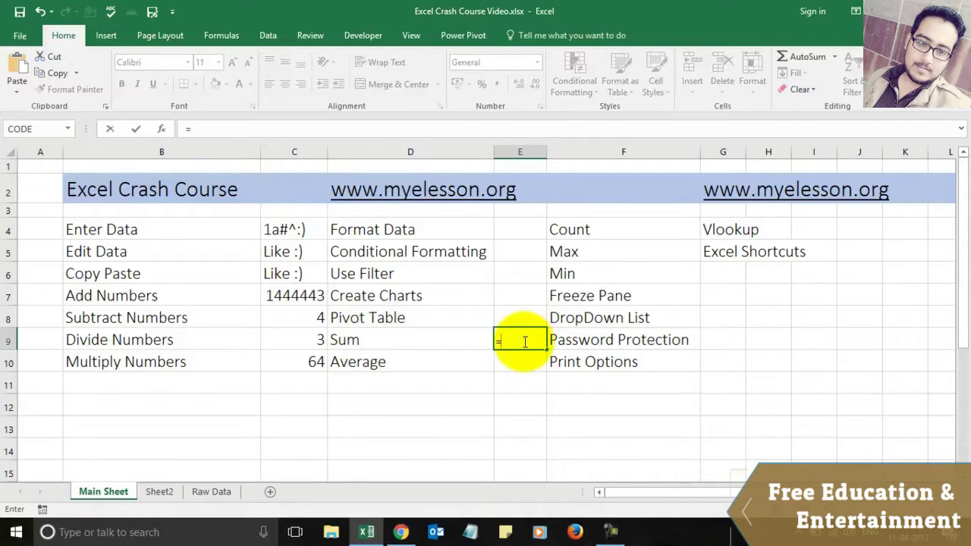
pyautogui.write('sum')
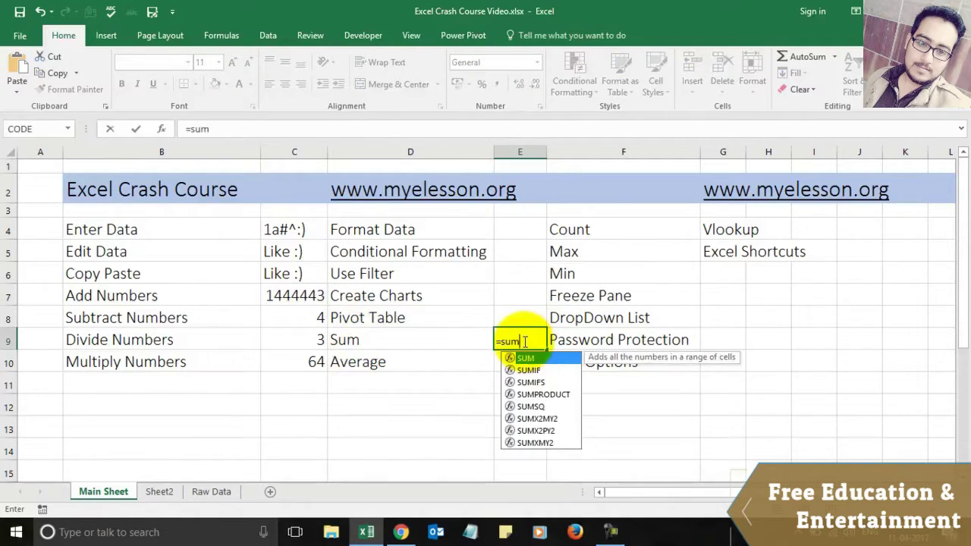
pyautogui.write('(')
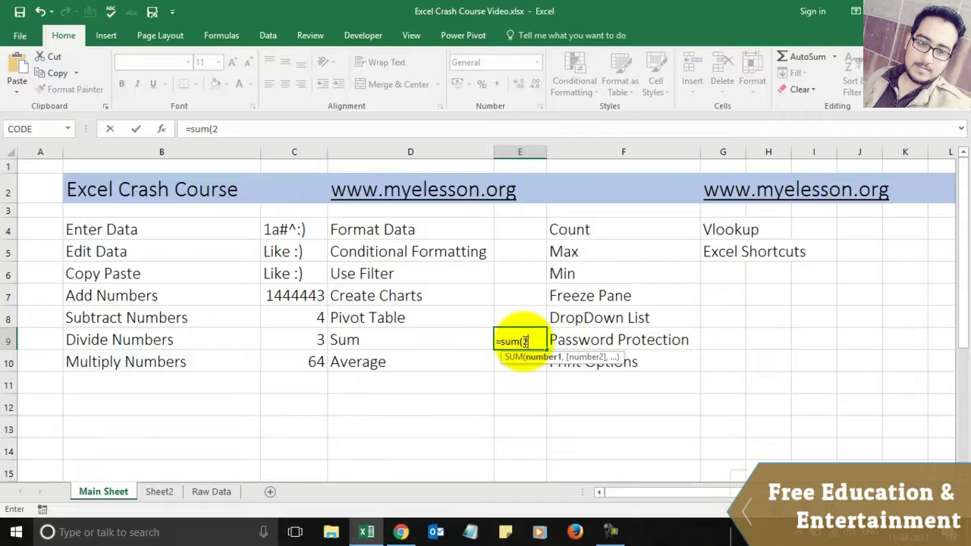
pyautogui.write('2,')
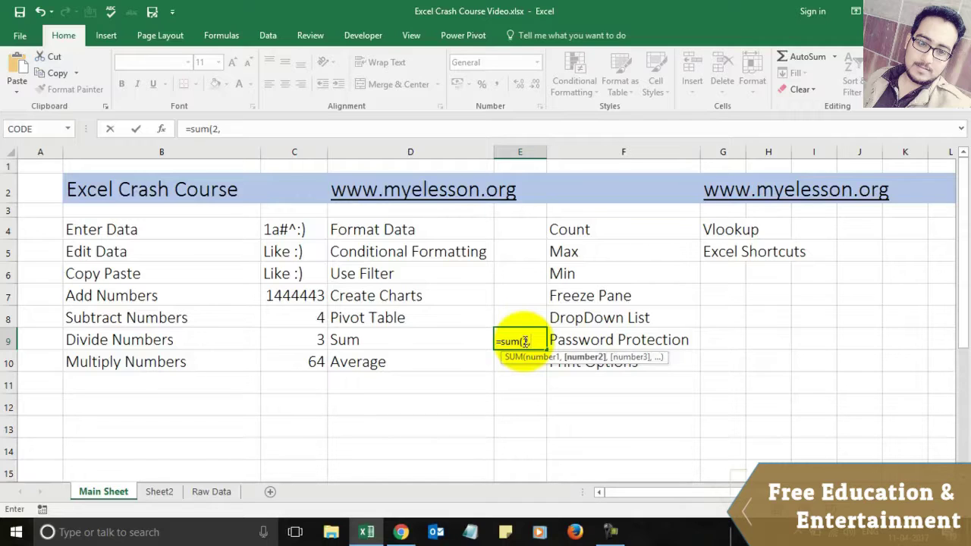
pyautogui.write('5,8,9')
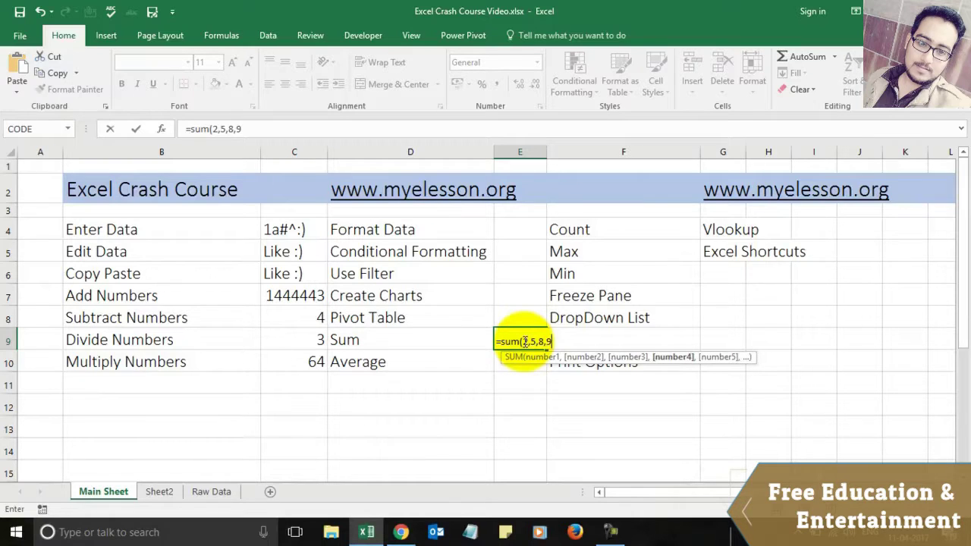
pyautogui.press('Return')
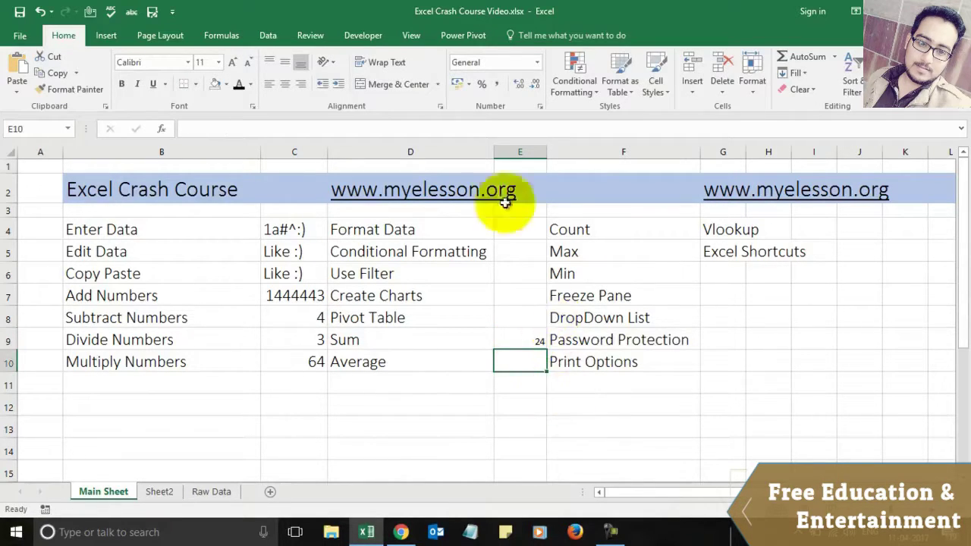
# Step: Set cells E4:E10 to 16-point font size
pyautogui.click(519, 238)
pyautogui.hotkey('shift', 'Down')
pyautogui.hotkey('shift', 'Down')
pyautogui.hotkey('shift', 'Down')
pyautogui.hotkey('shift', 'Down')
pyautogui.hotkey('shift', 'Down')
pyautogui.hotkey('shift', 'Down')
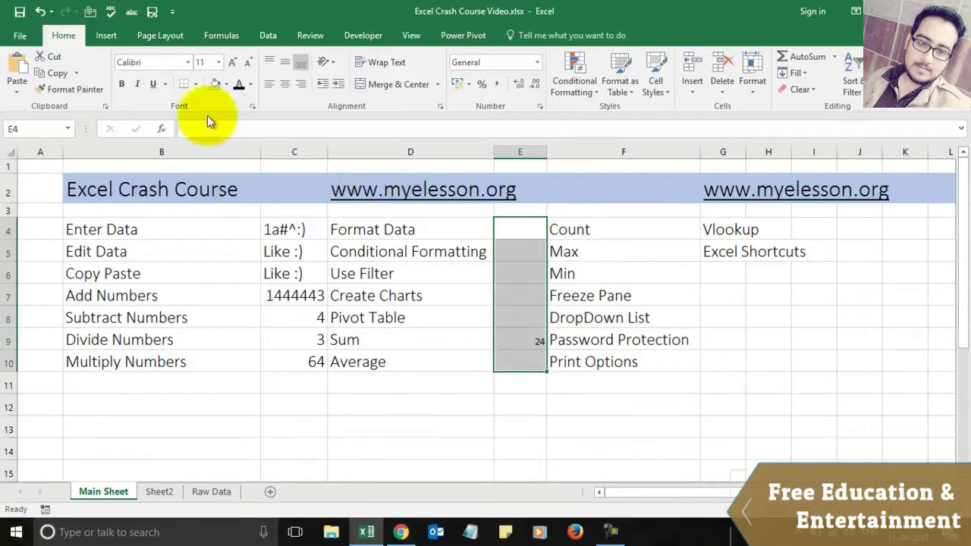
pyautogui.click(218, 63)
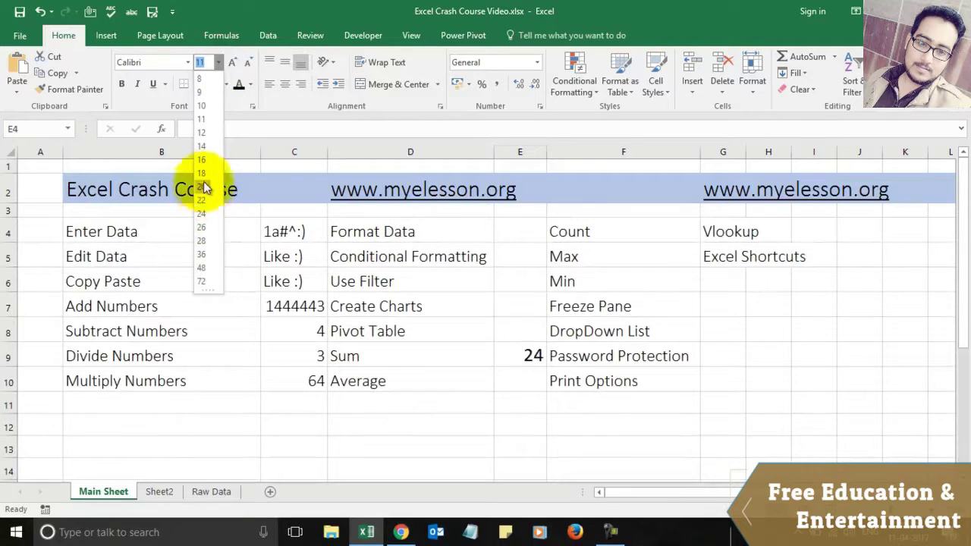
pyautogui.click(202, 159)
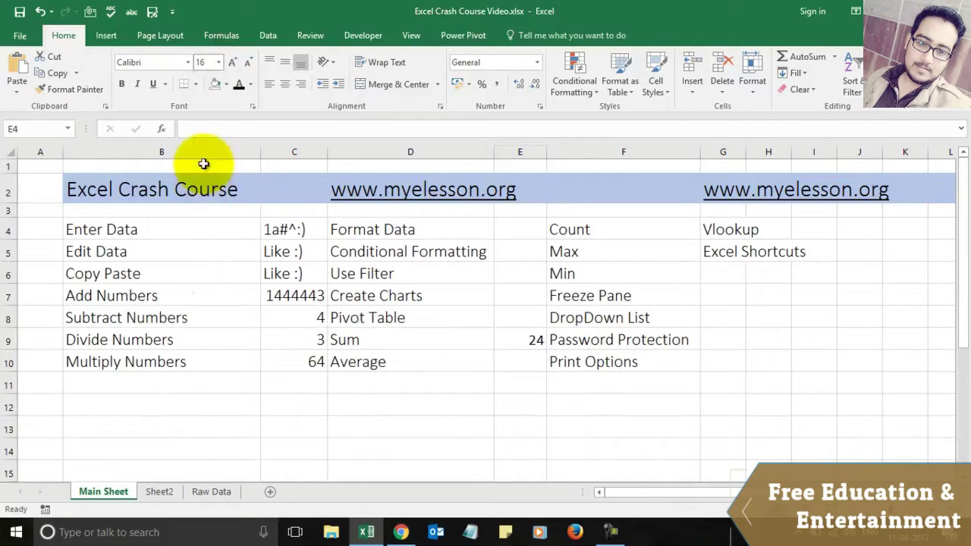
pyautogui.click(519, 346)
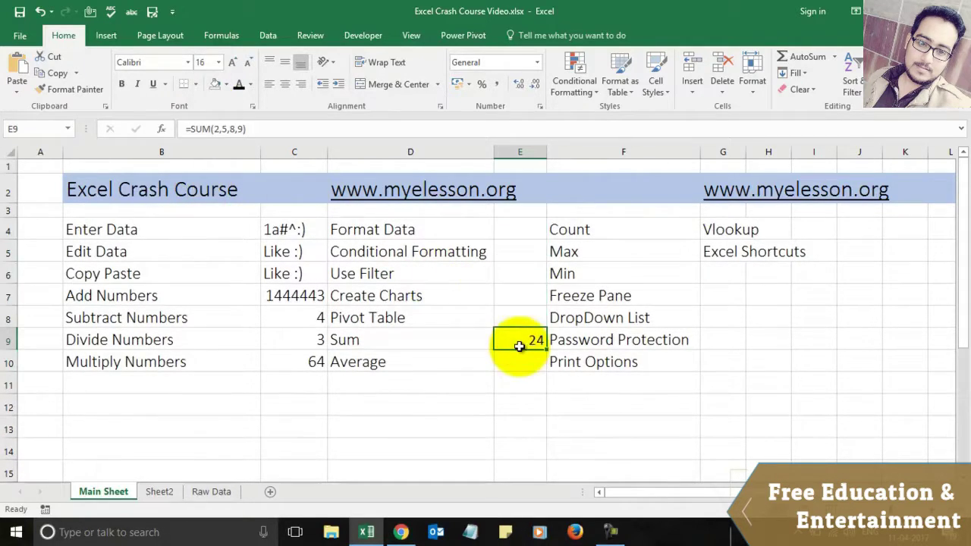
pyautogui.click(540, 364)
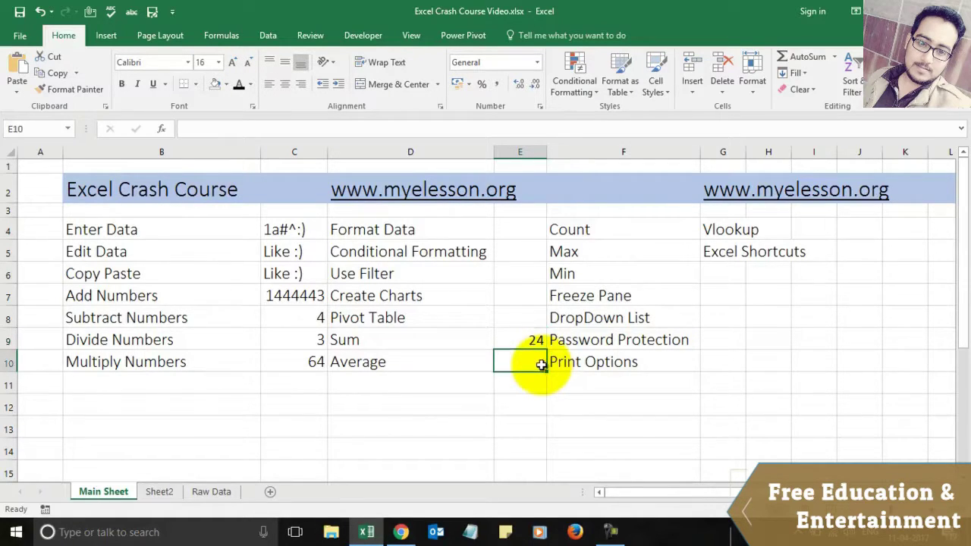
# Step: Enter =AVERAGE(C8:C10) in E10, showing 23.667
pyautogui.write('=')
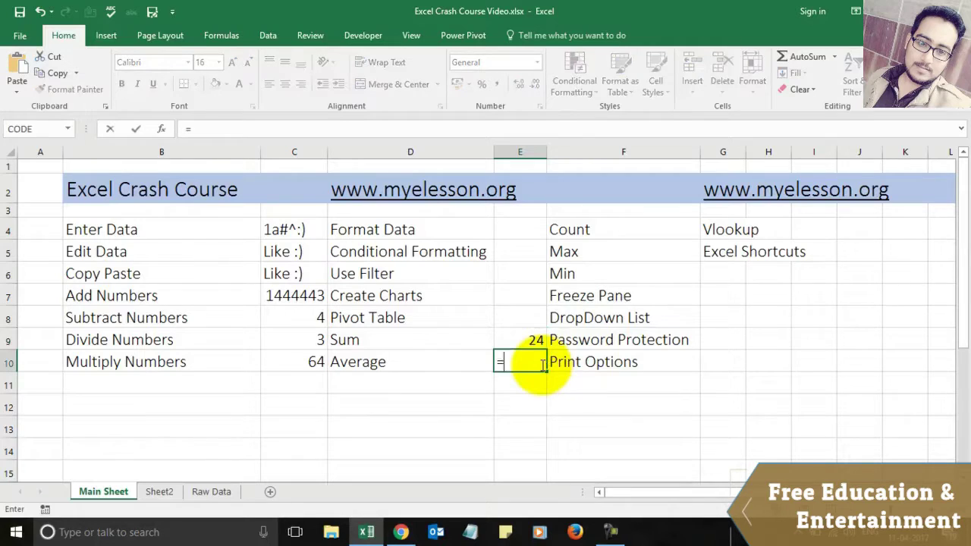
pyautogui.write('a')
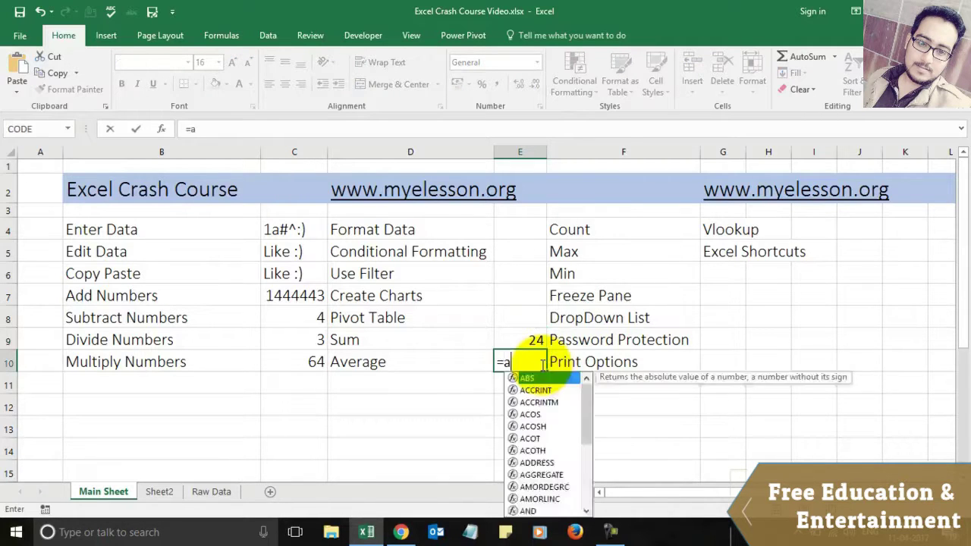
pyautogui.write('vera')
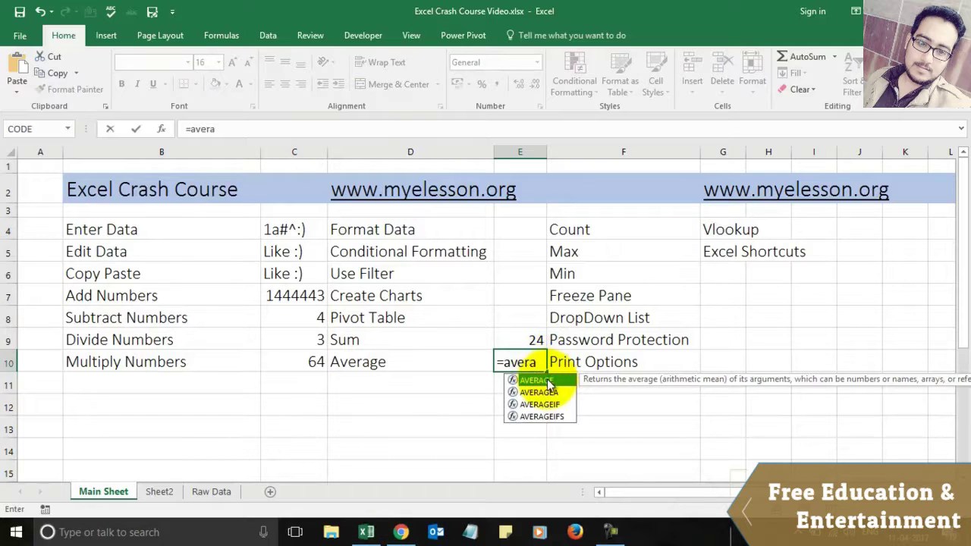
pyautogui.doubleClick(548, 381)
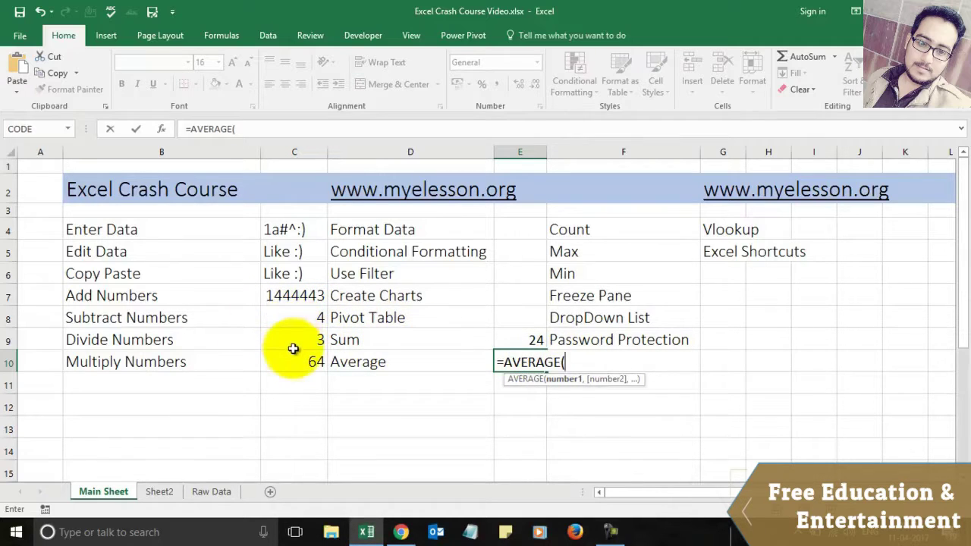
pyautogui.click(292, 322)
pyautogui.hotkey('shift', 'Down')
pyautogui.hotkey('shift', 'Down')
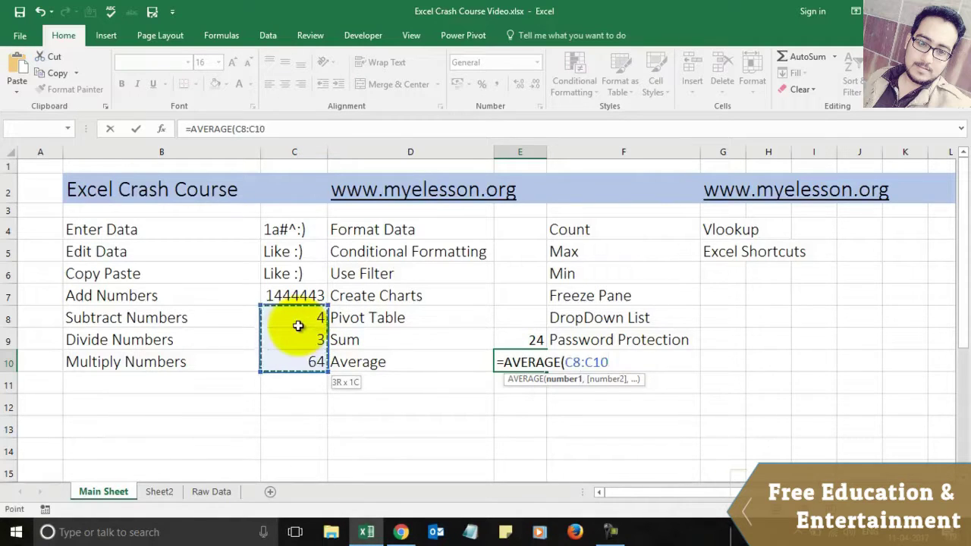
pyautogui.press('Return')
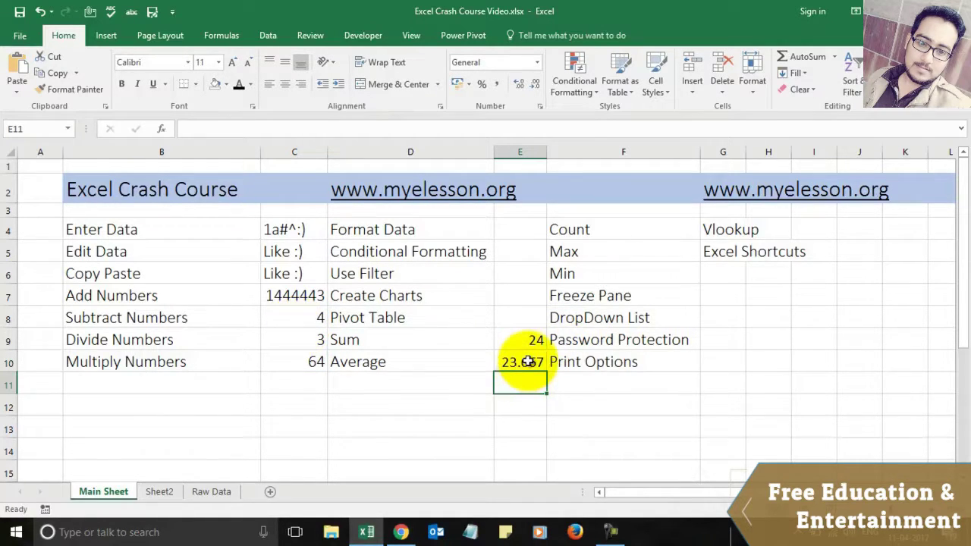
# Step: Move the Vlookup and Excel Shortcuts labels from G4:G5 into H4:H5
pyautogui.click(726, 227)
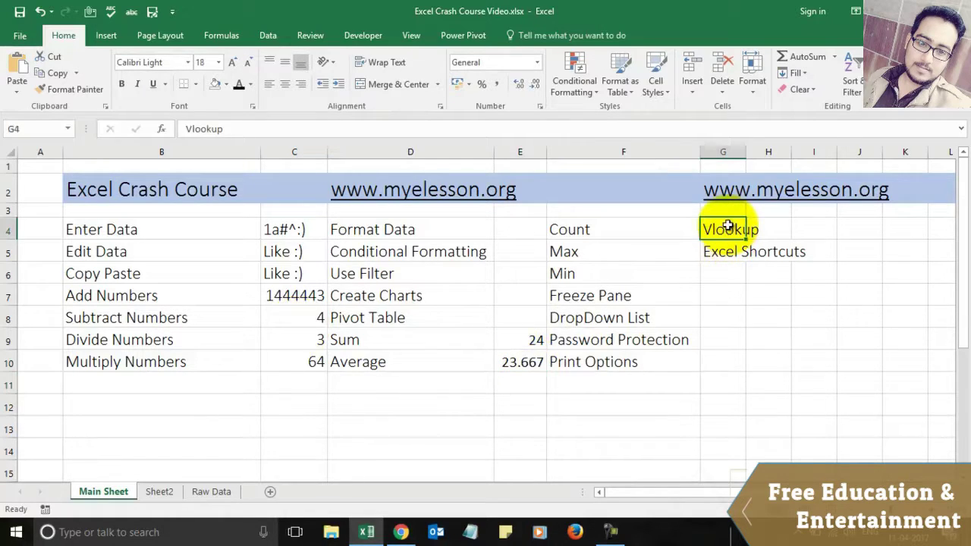
pyautogui.hotkey('shift', 'Down')
pyautogui.hotkey('ctrl', 'c')
pyautogui.press('Right')
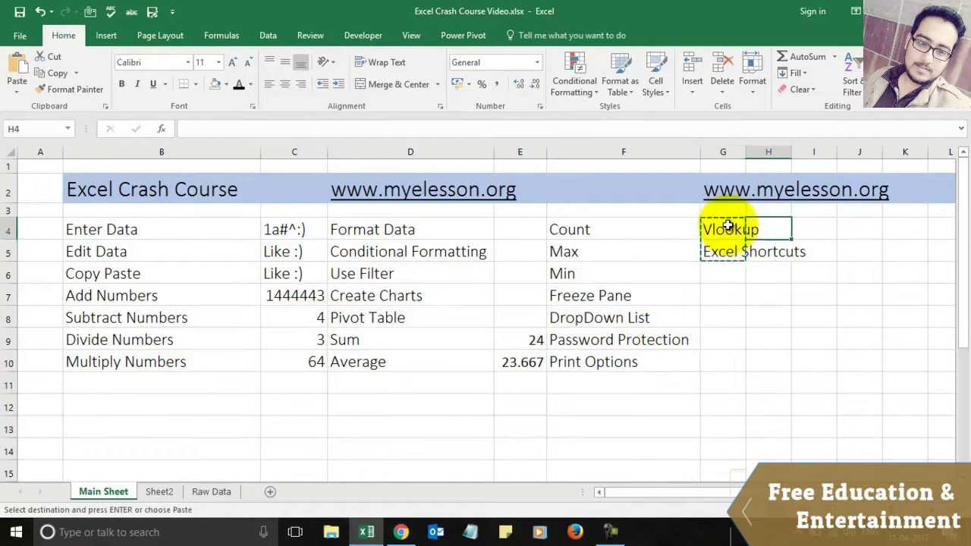
pyautogui.press('Return')
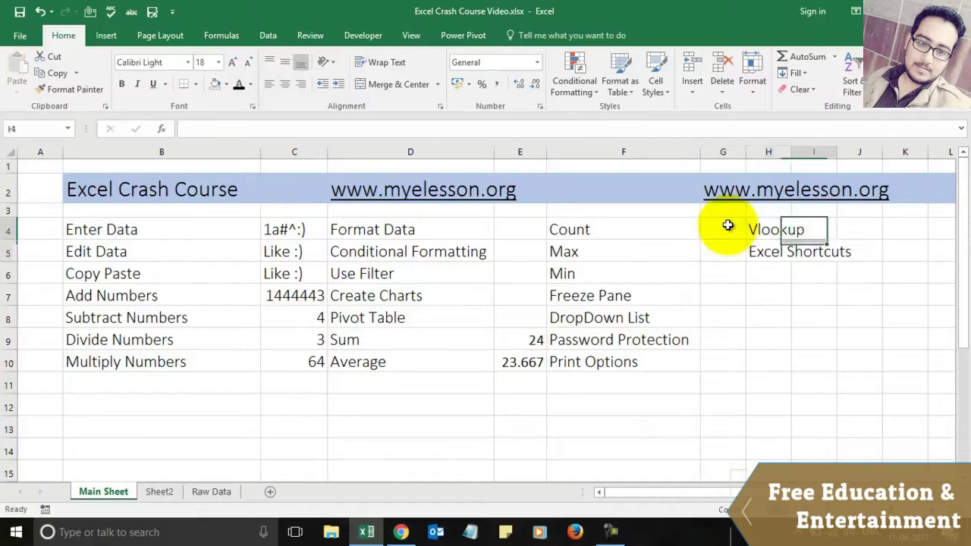
pyautogui.click(727, 225)
pyautogui.press('Left')
pyautogui.press('Down')
pyautogui.press('Down')
pyautogui.press('Up')
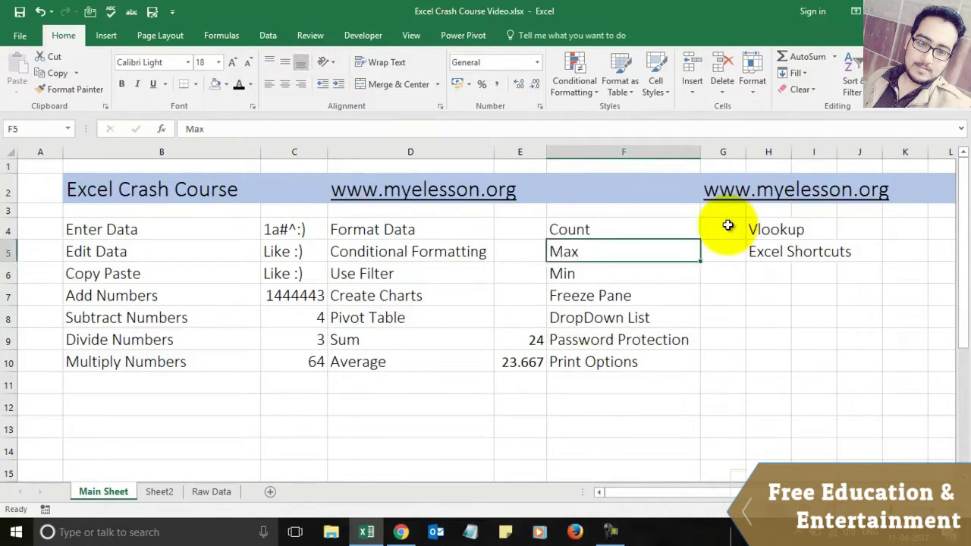
pyautogui.click(727, 225)
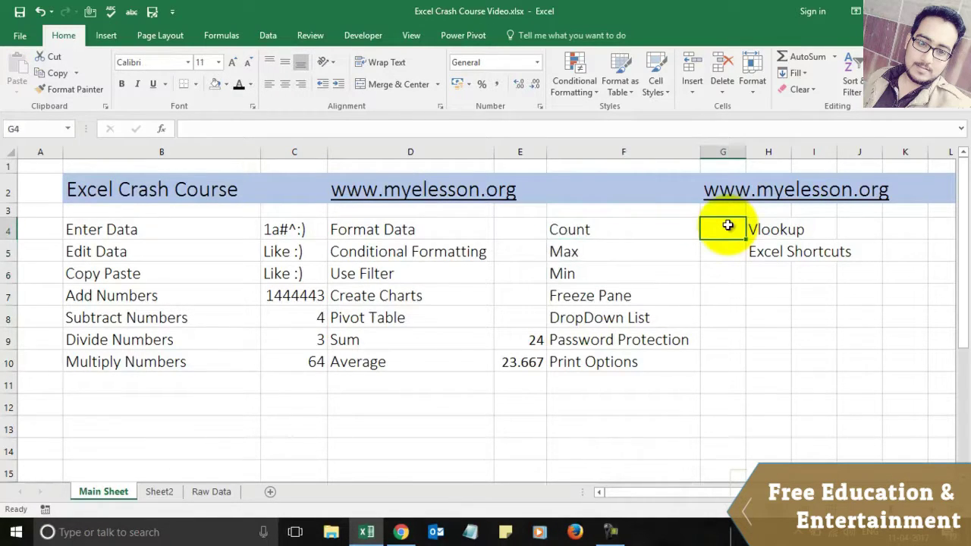
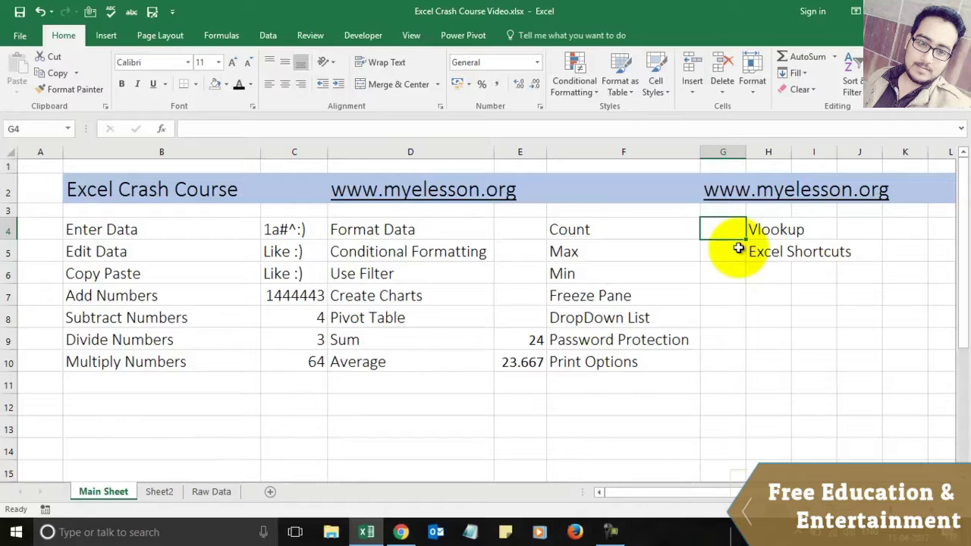
# Step: Enter =COUNT(C4:C10) in G4, which returns 4
pyautogui.write('=')
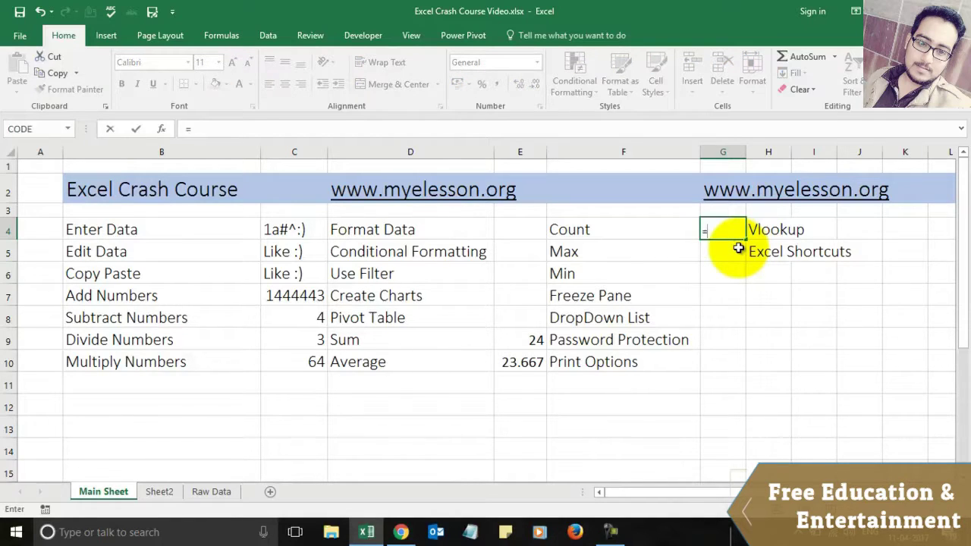
pyautogui.write('cou')
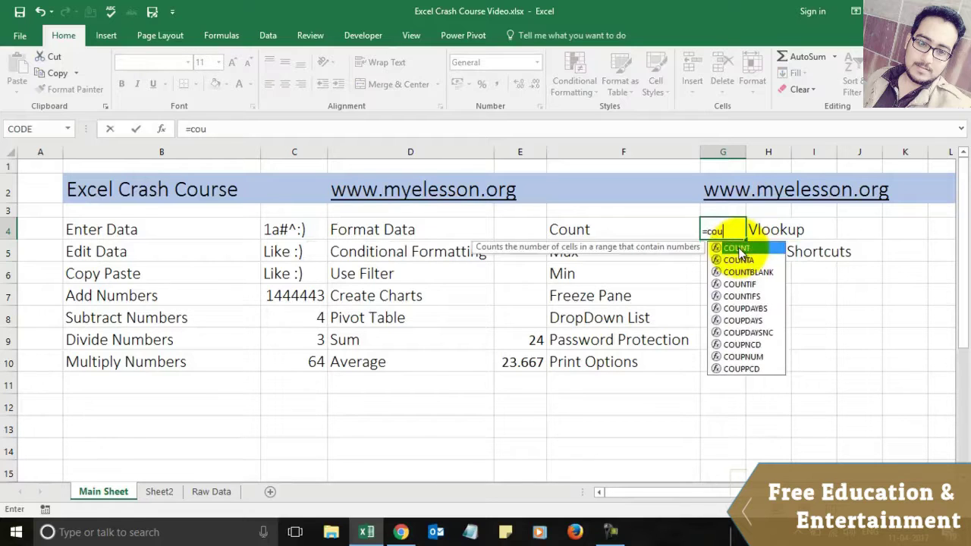
pyautogui.write('nt')
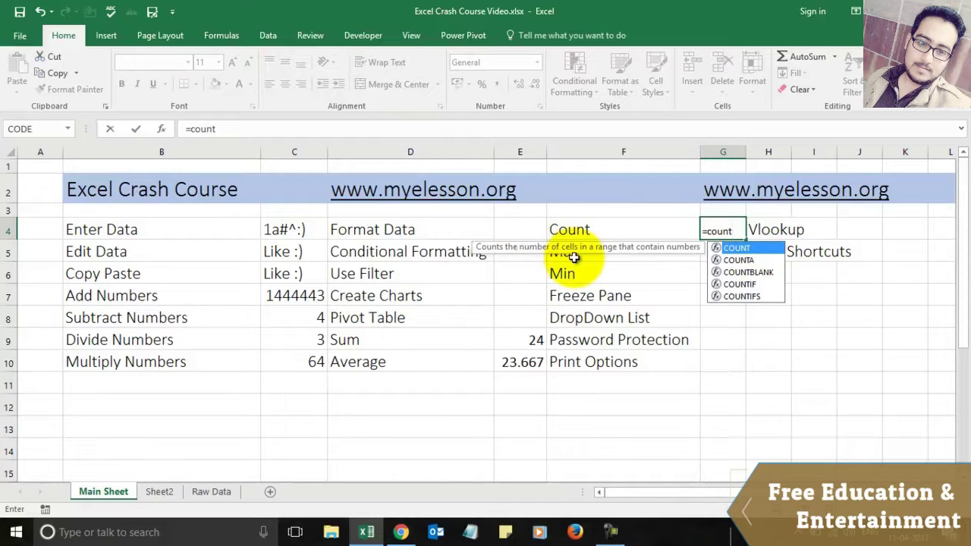
pyautogui.press('Tab')
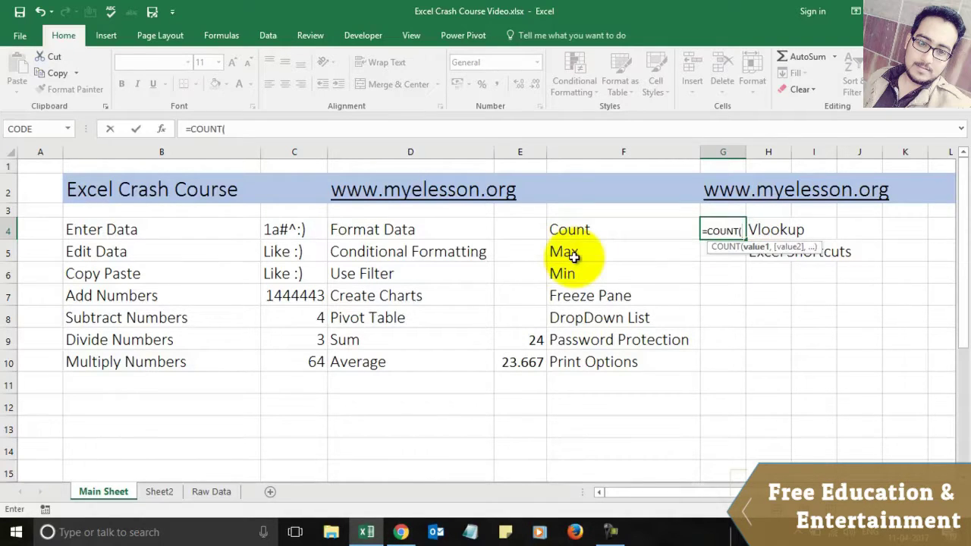
pyautogui.moveTo(293, 224); pyautogui.dragTo(298, 231)
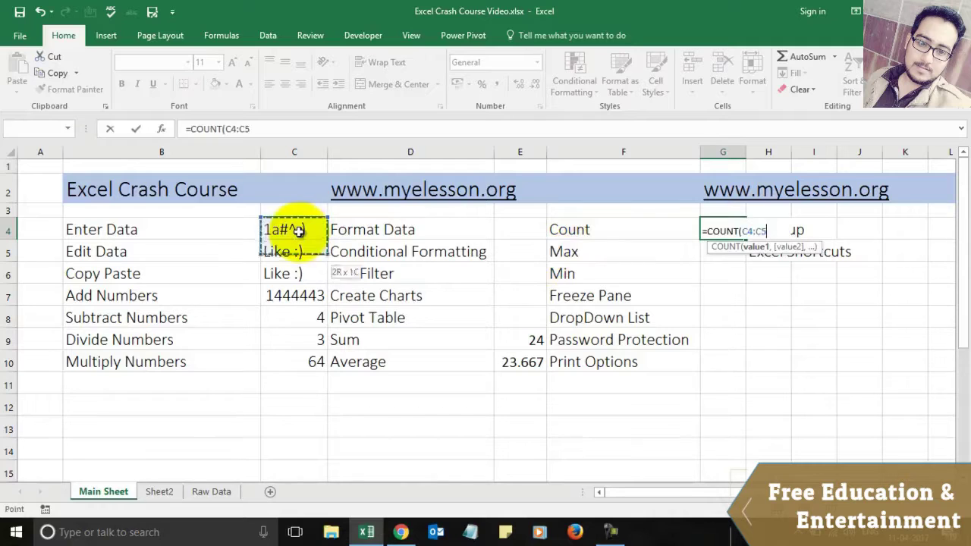
pyautogui.hotkey('shift', 'Down')
pyautogui.hotkey('shift', 'Down')
pyautogui.hotkey('shift', 'Down')
pyautogui.hotkey('shift', 'Down')
pyautogui.hotkey('shift', 'Down')
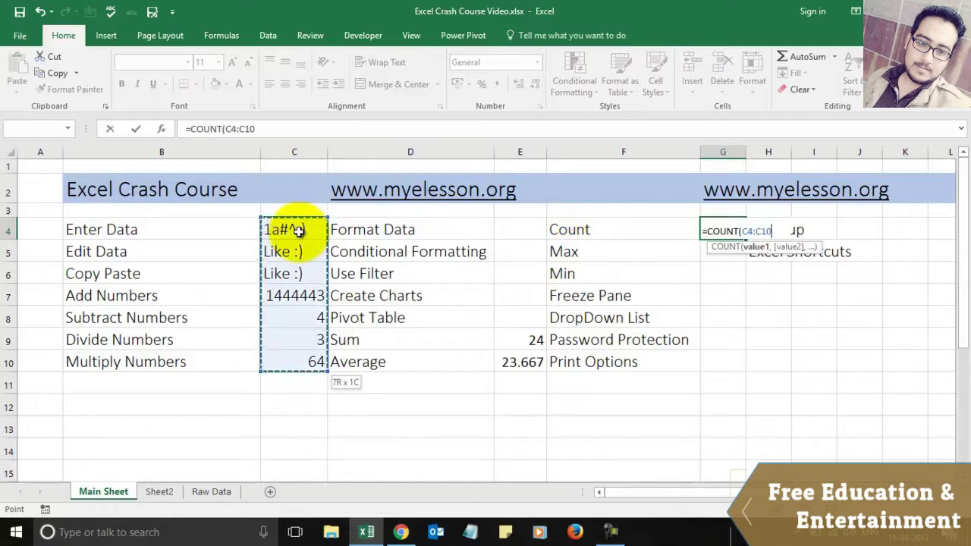
pyautogui.write(')')
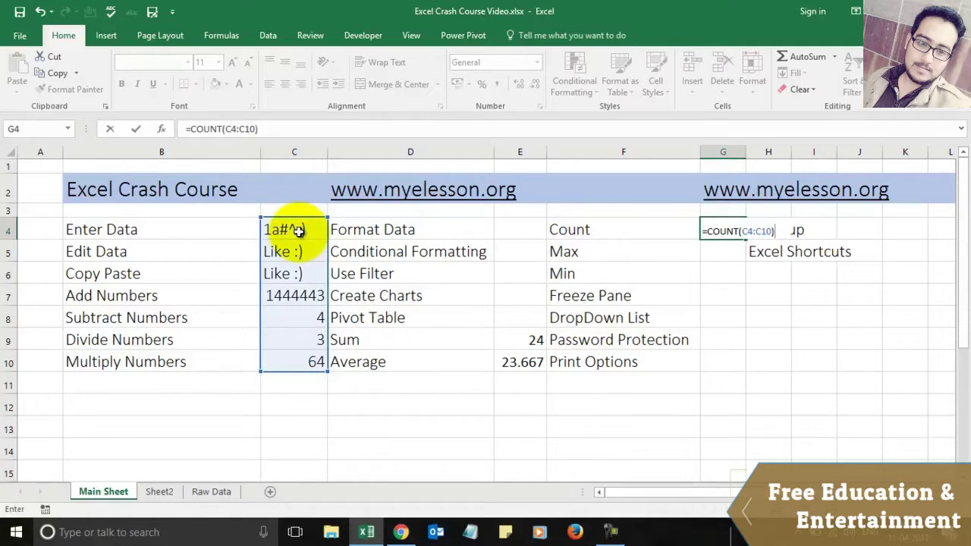
pyautogui.press('Return')
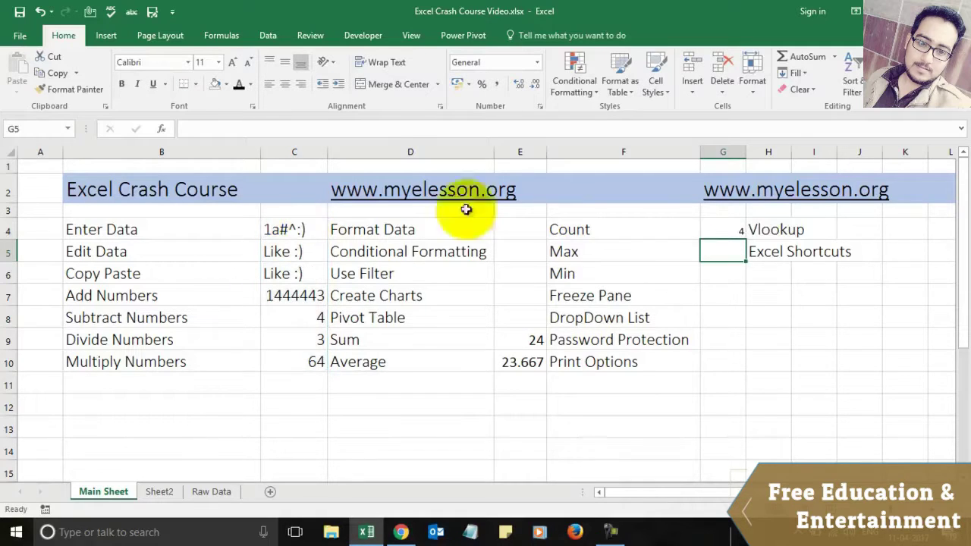
pyautogui.click(720, 226)
# Step: Copy the Sum cell E9's formatting onto G4:G10 with Format Painter
pyautogui.click(534, 342)
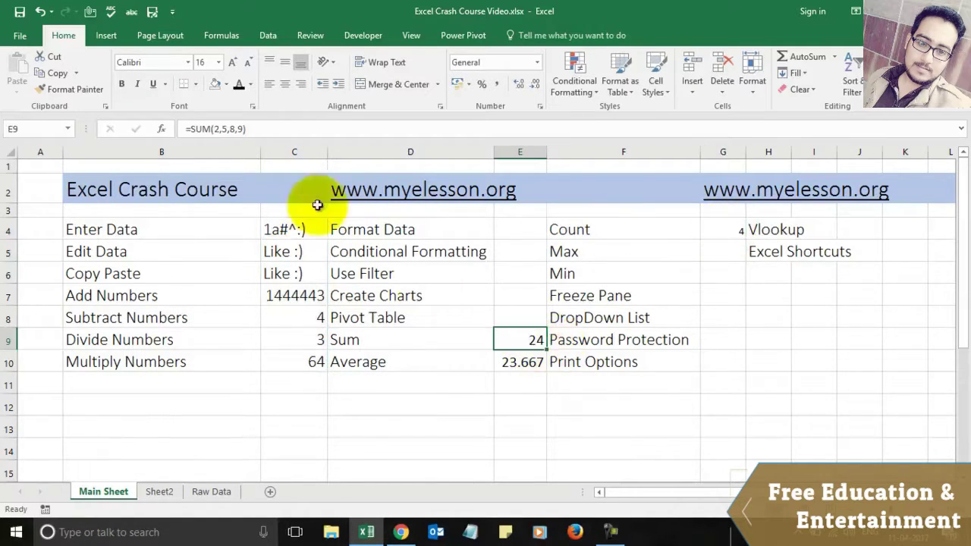
pyautogui.click(94, 90)
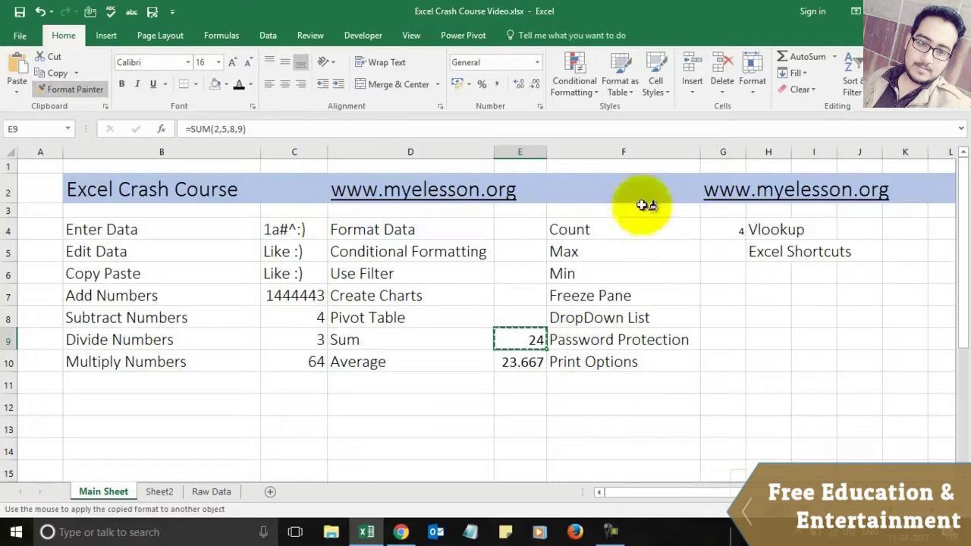
pyautogui.moveTo(720, 229); pyautogui.dragTo(719, 357)
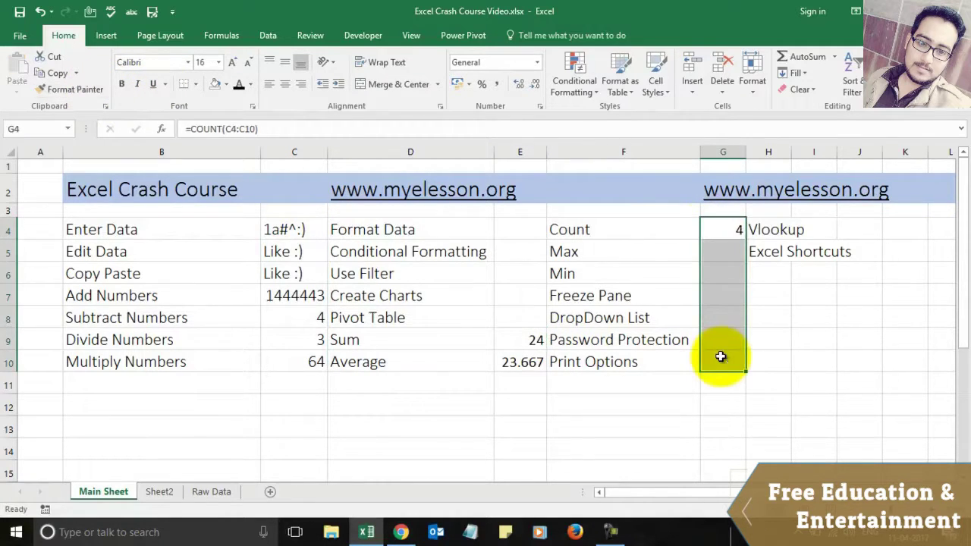
pyautogui.click(797, 334)
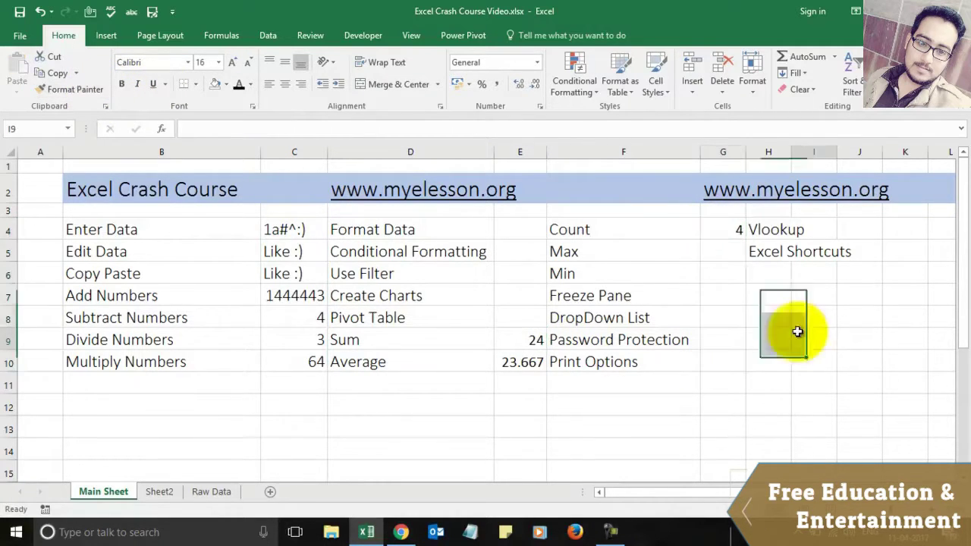
pyautogui.click(529, 341)
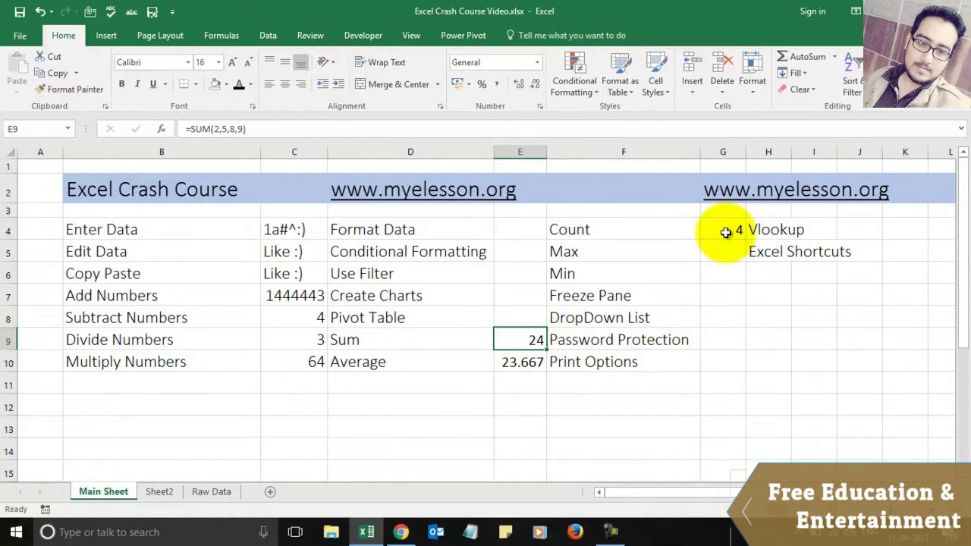
pyautogui.click(726, 232)
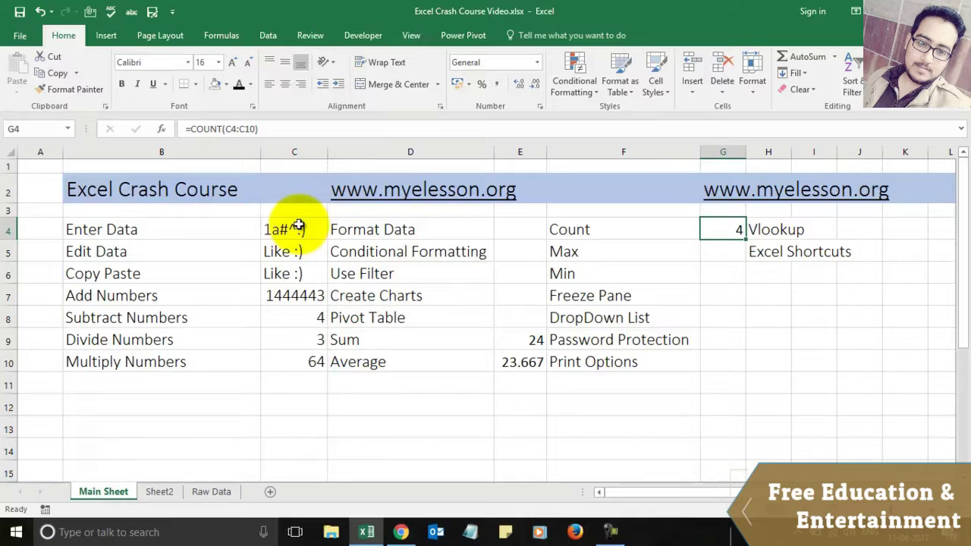
pyautogui.press('Down')
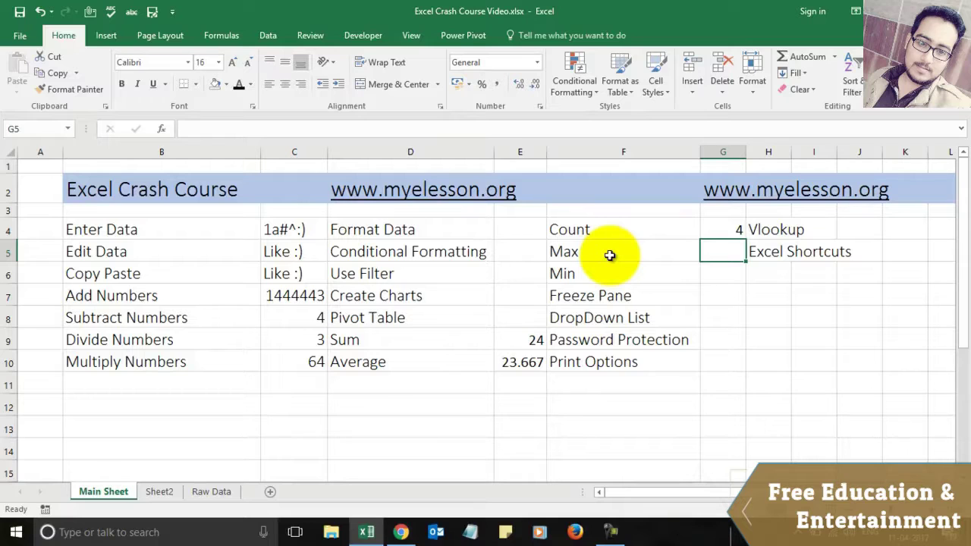
# Step: Enter =MAX(C7:C10) in G5, returning 1444443
pyautogui.write('=')
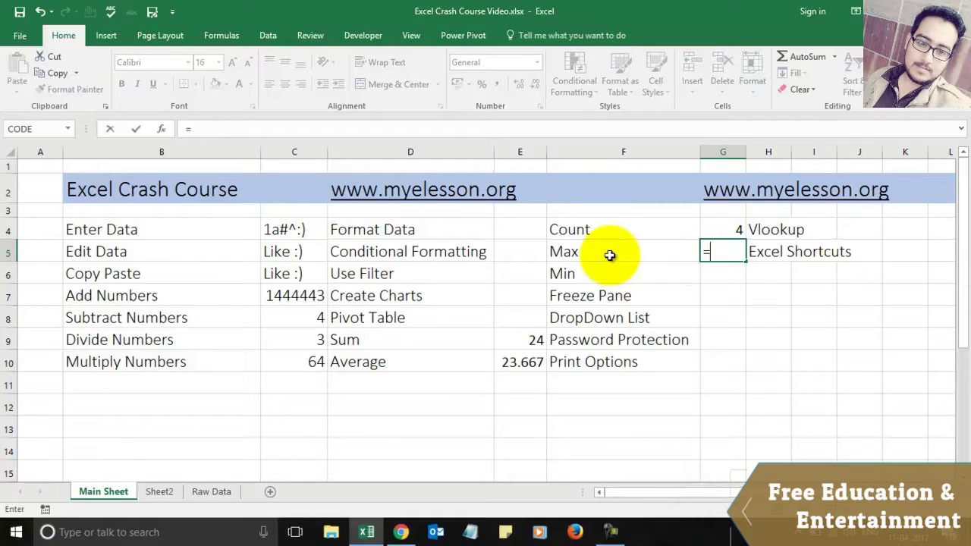
pyautogui.write('max')
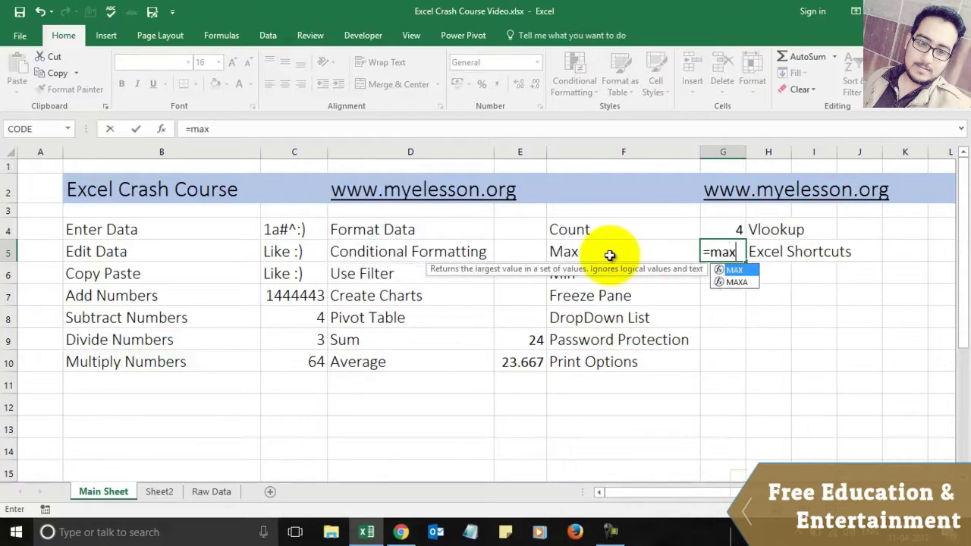
pyautogui.write('(')
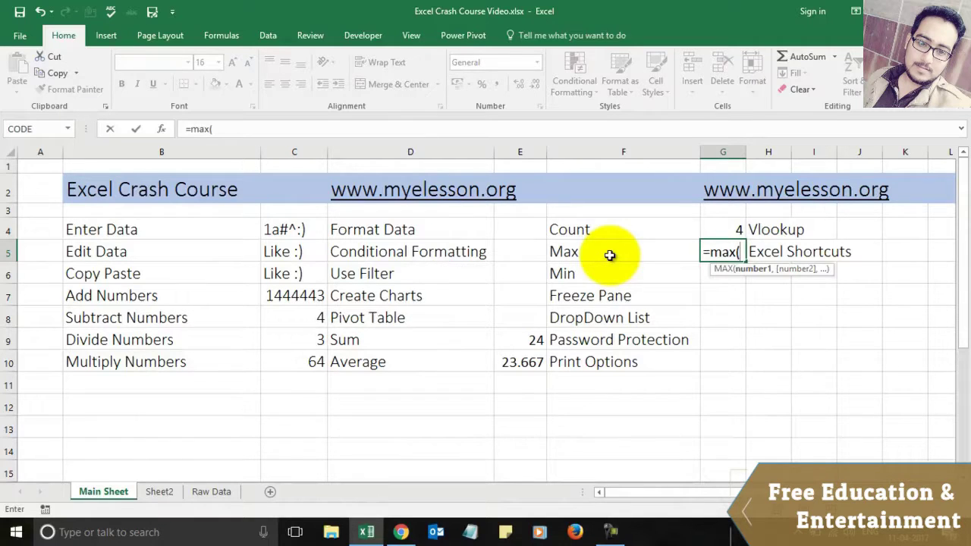
pyautogui.click(293, 300)
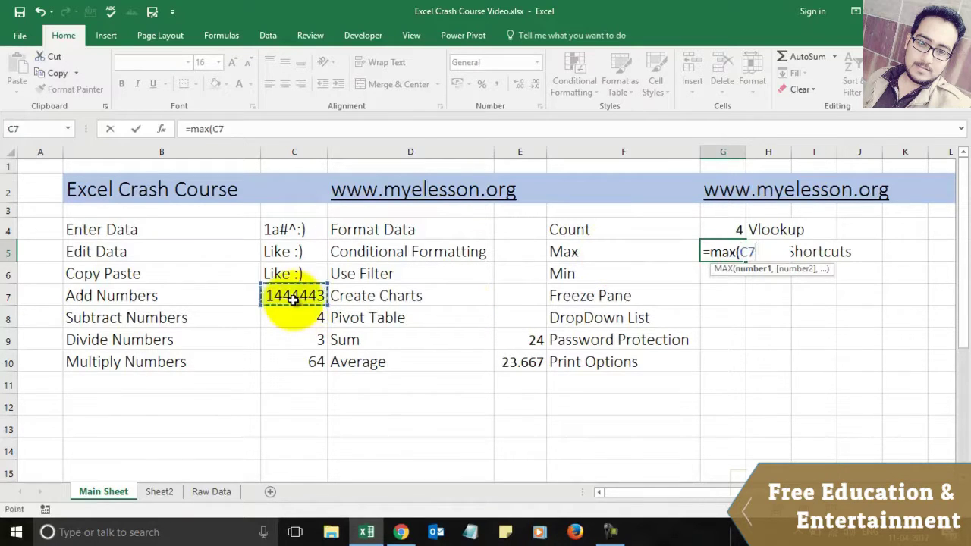
pyautogui.hotkey('shift', 'Down')
pyautogui.hotkey('shift', 'Down')
pyautogui.hotkey('shift', 'Down')
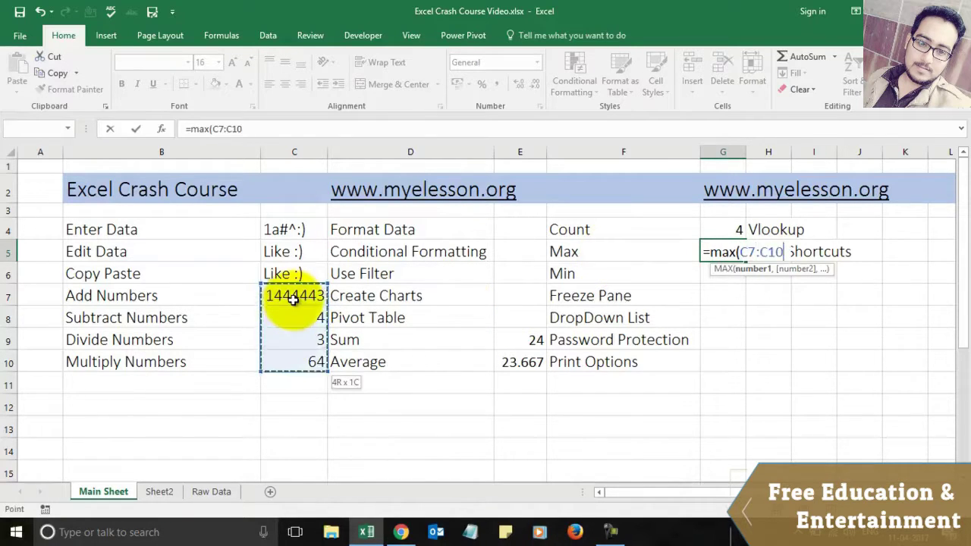
pyautogui.write(')')
pyautogui.press('Return')
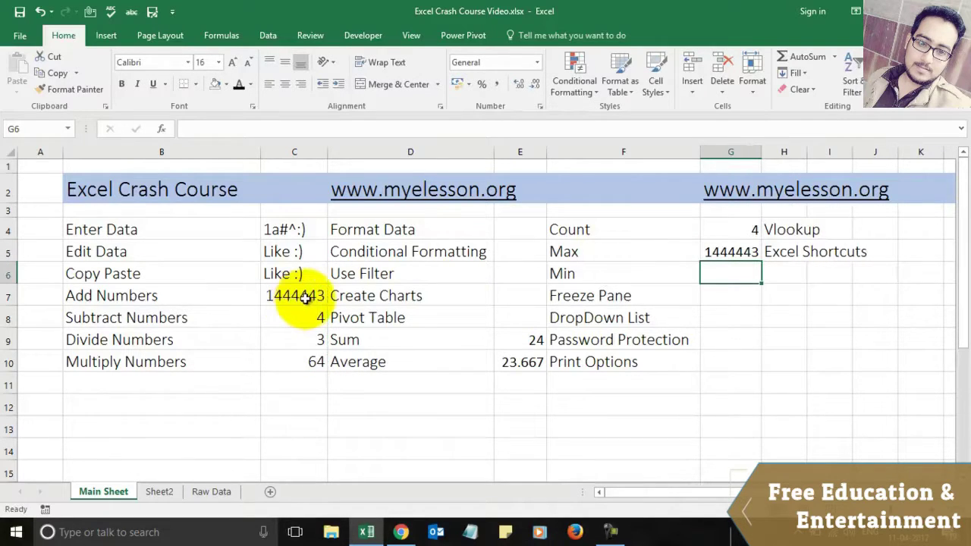
pyautogui.click(293, 299)
# Step: Enter =MIN(C7:C10) in G6, returning 3
pyautogui.click(731, 270)
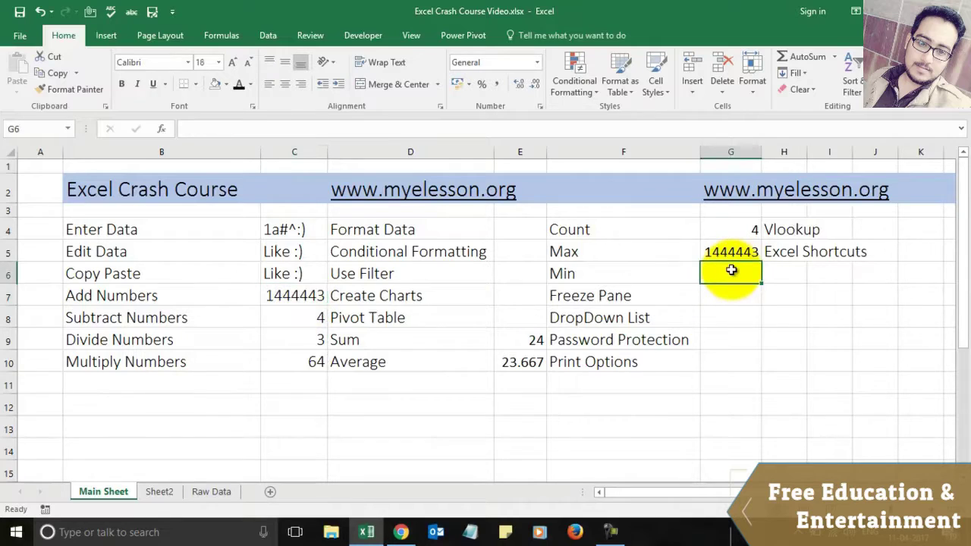
pyautogui.write('=min')
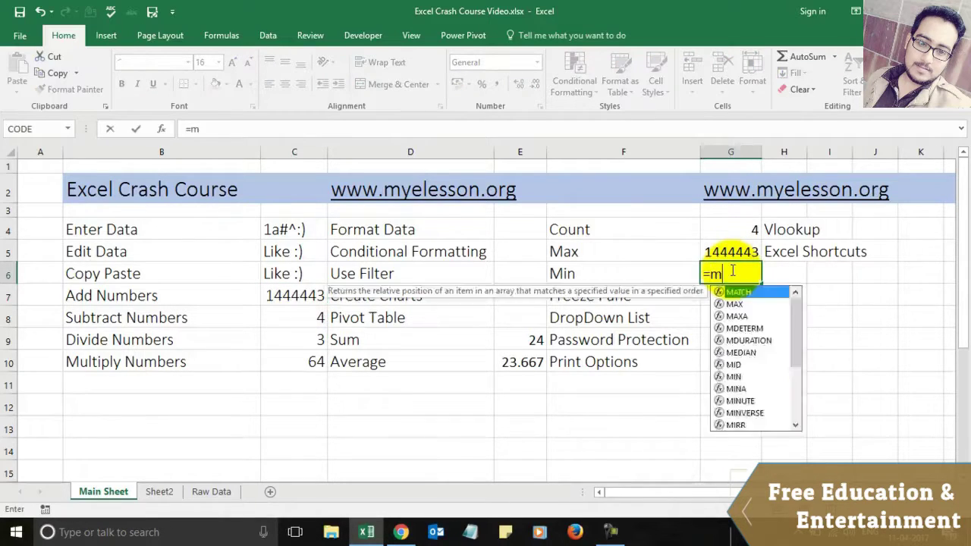
pyautogui.press('Tab')
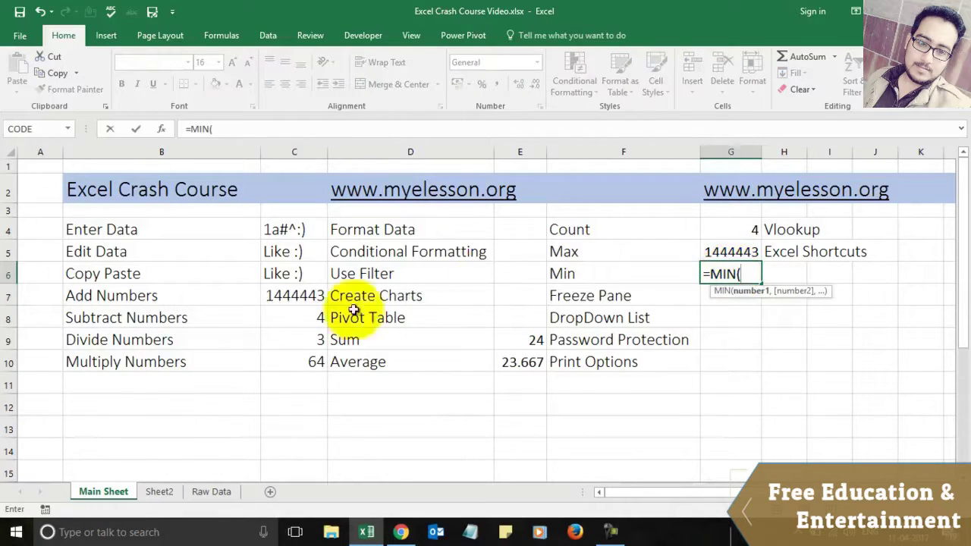
pyautogui.moveTo(292, 296); pyautogui.dragTo(311, 295)
pyautogui.hotkey('shift', 'Down')
pyautogui.hotkey('shift', 'Down')
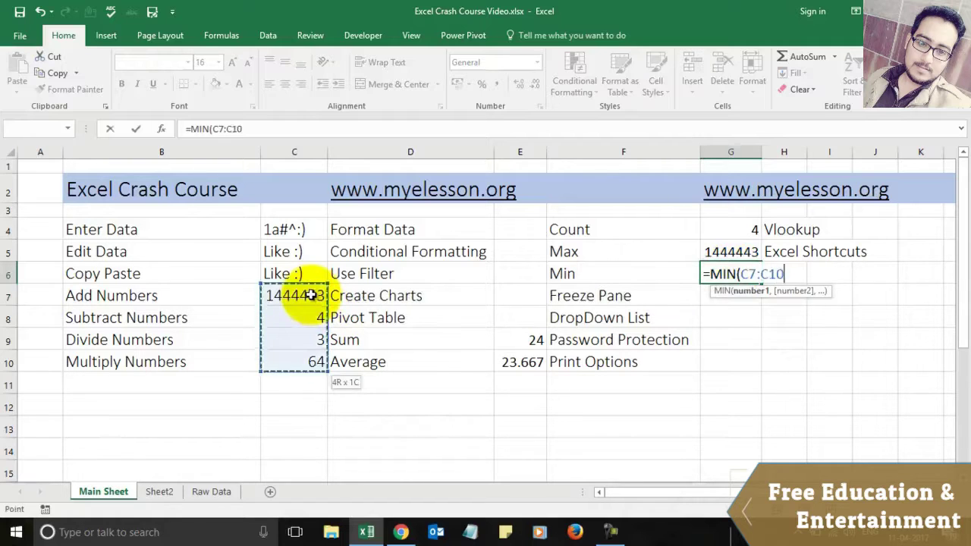
pyautogui.write(')')
pyautogui.press('Return')
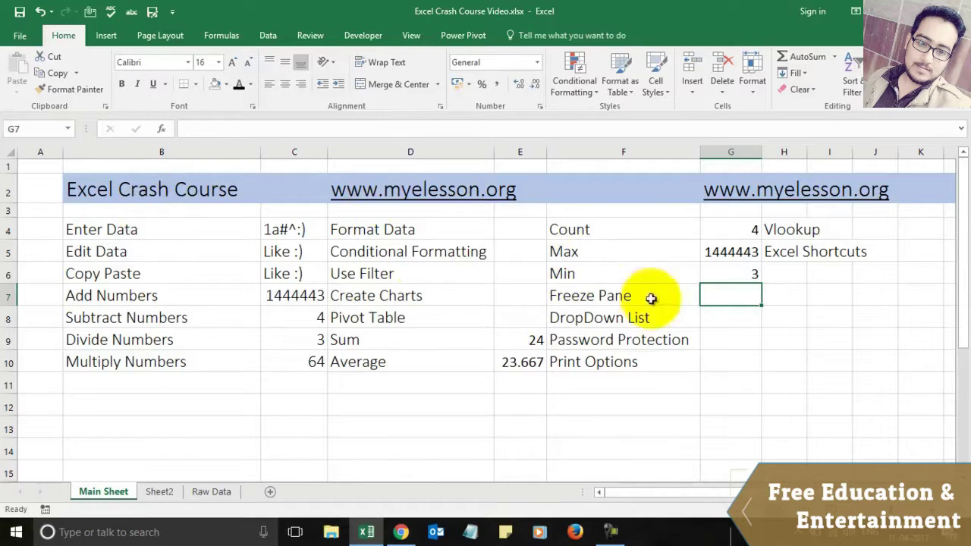
pyautogui.click(462, 268)
pyautogui.press('Down')
pyautogui.press('Down')
pyautogui.press('Down')
pyautogui.press('Down')
pyautogui.press('Down')
pyautogui.press('Down')
pyautogui.press('Down')
pyautogui.press('Down')
pyautogui.press('Down')
pyautogui.press('Down')
pyautogui.press('Down')
pyautogui.press('Down')
pyautogui.press('Down')
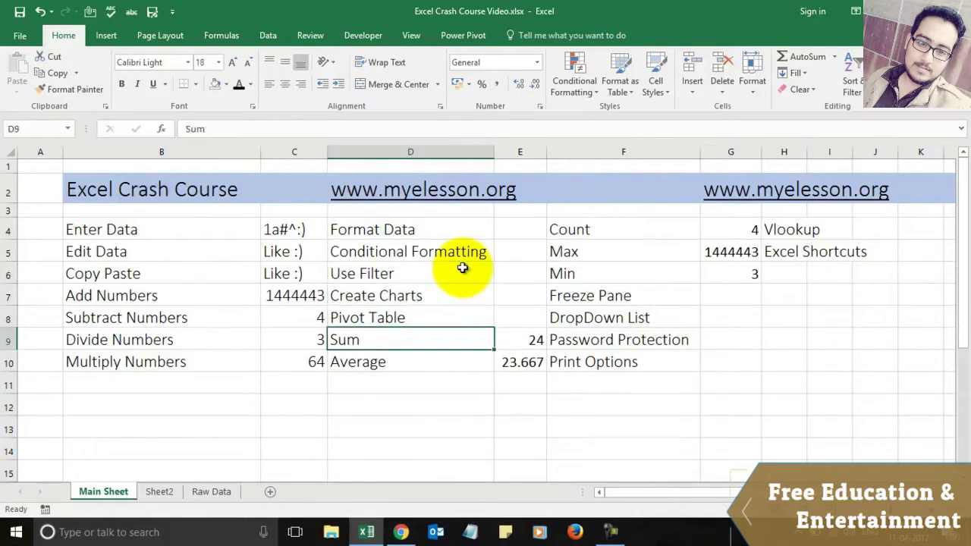
pyautogui.press('Up')
pyautogui.press('Up')
pyautogui.press('Up')
pyautogui.press('Up')
pyautogui.press('Up')
pyautogui.press('Up')
pyautogui.press('Up')
pyautogui.press('Up')
pyautogui.press('Up')
pyautogui.press('Up')
pyautogui.press('Up')
pyautogui.press('Up')
pyautogui.press('Up')
pyautogui.press('Up')
pyautogui.press('Up')
pyautogui.press('Up')
pyautogui.press('Up')
pyautogui.press('Up')
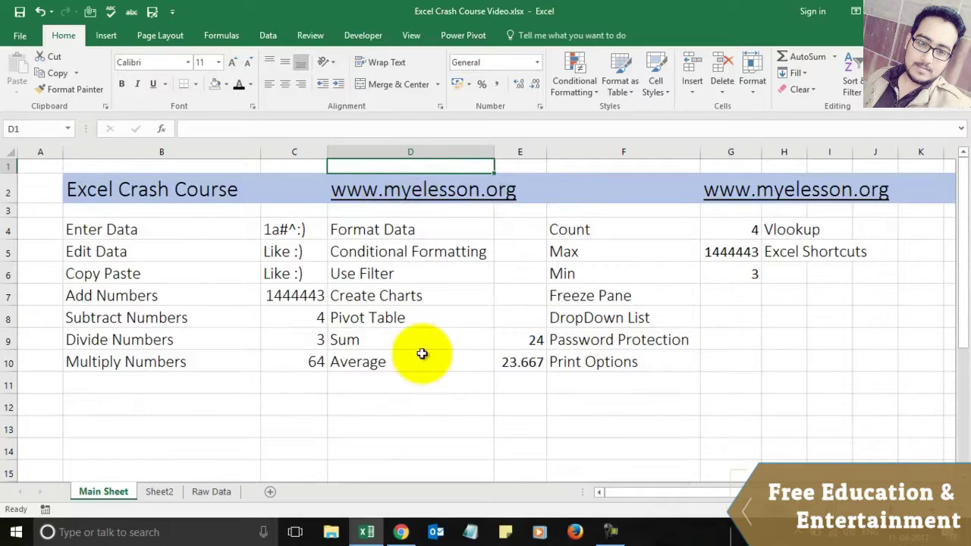
pyautogui.press('Down')
pyautogui.press('Down')
pyautogui.press('Down')
pyautogui.press('Down')
pyautogui.press('Down')
pyautogui.press('Down')
pyautogui.press('Down')
pyautogui.press('Down')
pyautogui.press('Down')
pyautogui.press('Down')
pyautogui.press('Down')
pyautogui.press('Down')
pyautogui.press('Down')
pyautogui.press('Down')
pyautogui.press('Down')
pyautogui.press('Down')
pyautogui.press('Down')
pyautogui.press('Down')
pyautogui.press('Down')
pyautogui.press('Down')
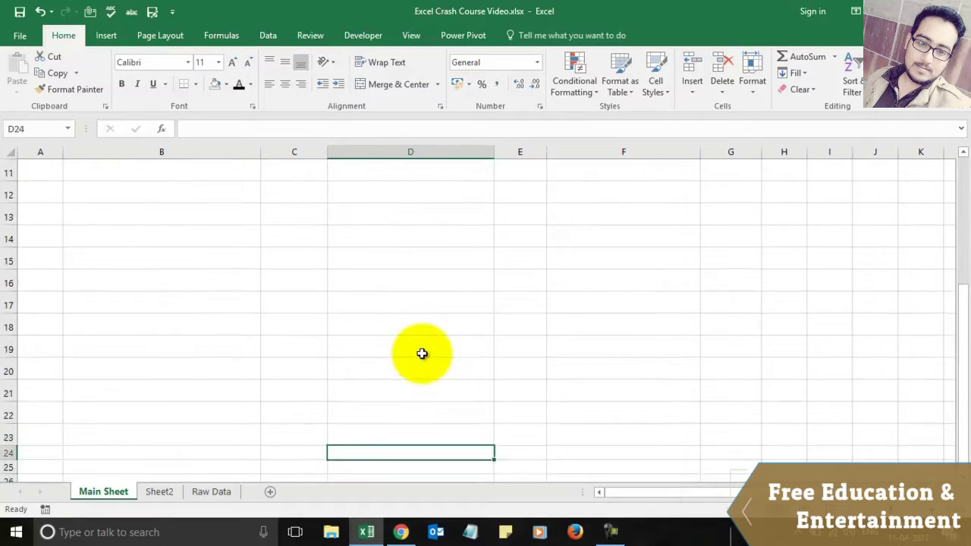
pyautogui.press('Up')
pyautogui.press('Up')
pyautogui.press('Up')
pyautogui.press('Up')
pyautogui.press('Up')
pyautogui.press('Up')
pyautogui.press('Up')
pyautogui.press('Up')
pyautogui.press('Up')
pyautogui.press('Up')
pyautogui.press('Up')
pyautogui.press('Up')
pyautogui.press('Up')
pyautogui.press('Up')
pyautogui.press('Up')
pyautogui.press('Up')
pyautogui.press('Up')
pyautogui.press('Up')
pyautogui.press('Up')
pyautogui.press('Up')
pyautogui.press('Down')
pyautogui.press('Down')
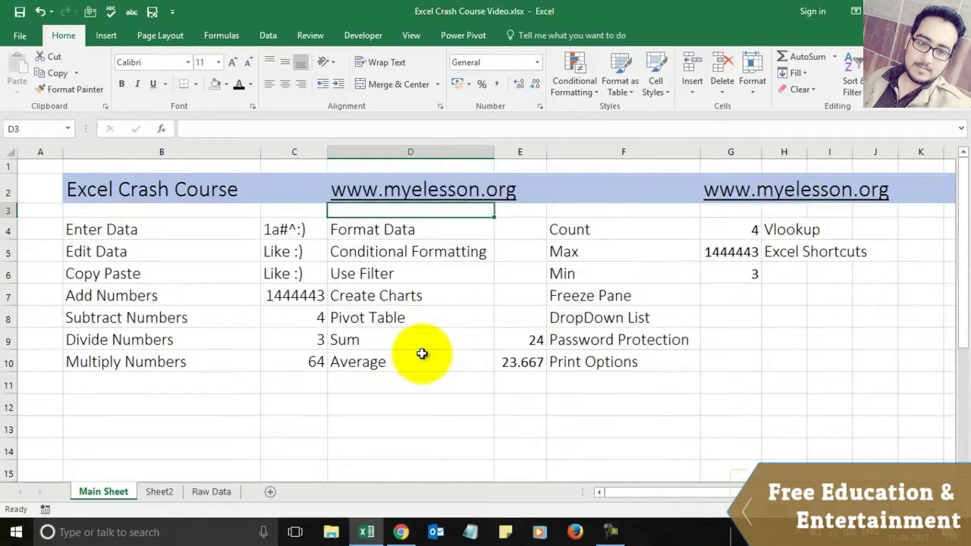
pyautogui.press('Left')
pyautogui.press('Left')
pyautogui.press('Up')
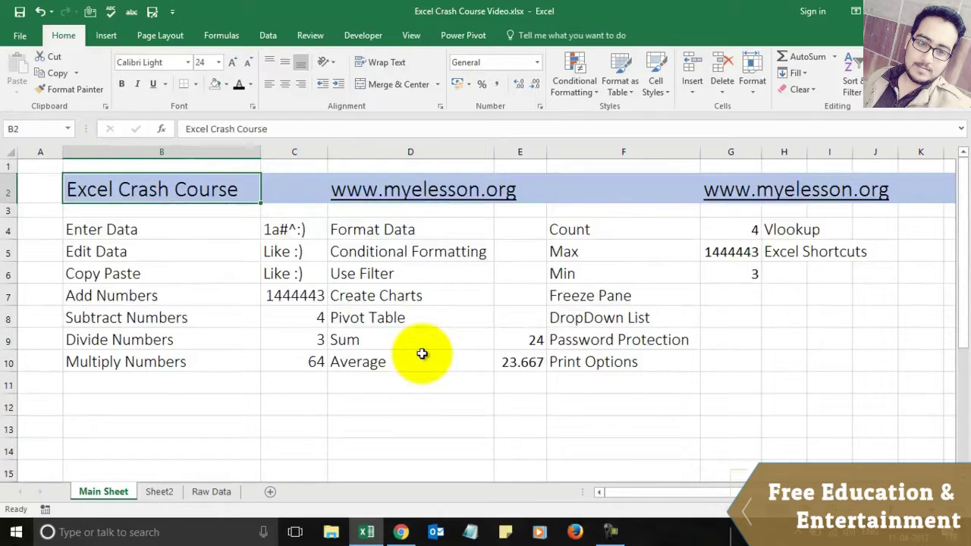
pyautogui.press('Down')
pyautogui.press('Left')
pyautogui.press('Right')
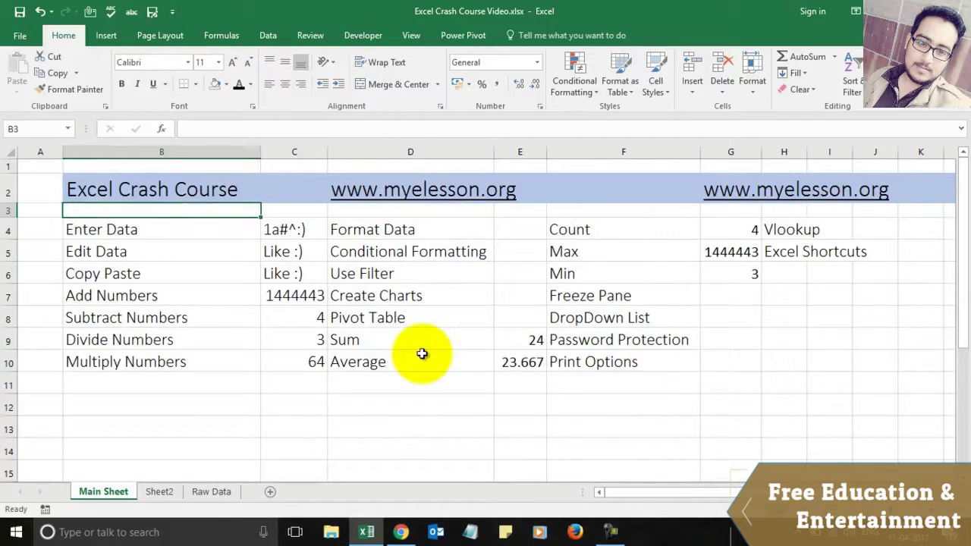
# Step: Freeze the top row from the View tab and scroll to test it
pyautogui.click(411, 38)
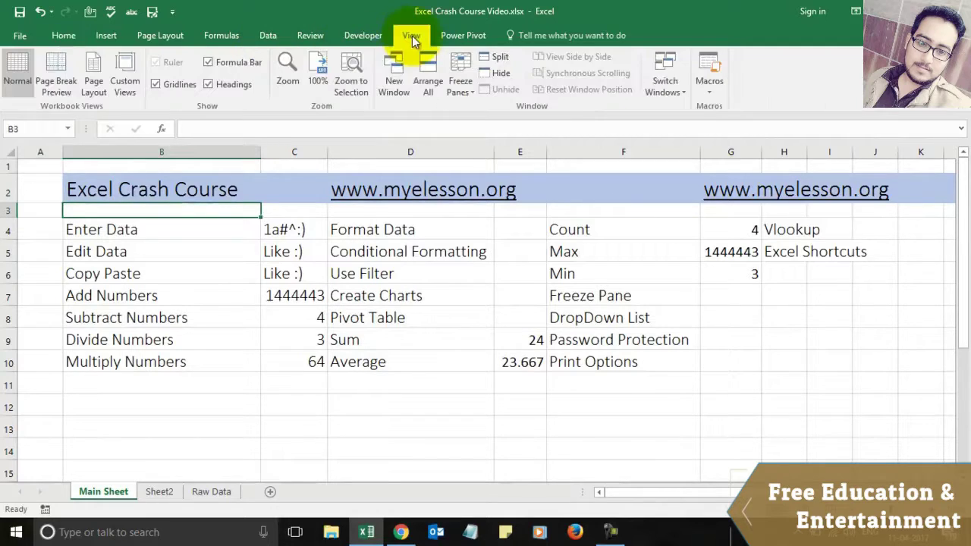
pyautogui.click(470, 87)
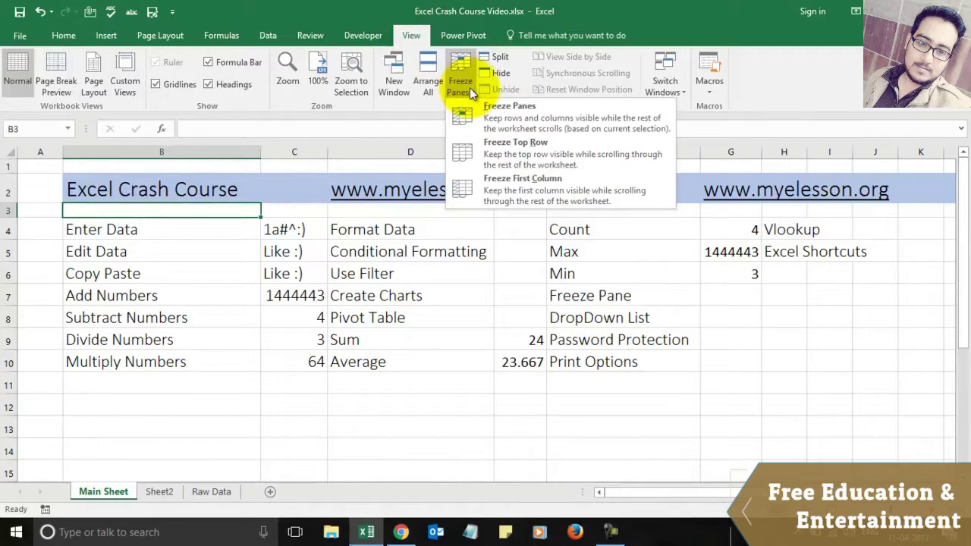
pyautogui.click(503, 148)
pyautogui.press('Down')
pyautogui.press('Down')
pyautogui.press('Down')
pyautogui.press('Down')
pyautogui.press('Down')
pyautogui.press('Down')
pyautogui.press('Down')
pyautogui.press('Down')
pyautogui.press('Down')
pyautogui.press('Down')
pyautogui.press('Down')
pyautogui.press('Down')
pyautogui.press('Down')
pyautogui.press('Down')
pyautogui.press('Down')
pyautogui.press('Down')
pyautogui.press('Down')
pyautogui.press('Down')
pyautogui.press('Down')
pyautogui.press('Down')
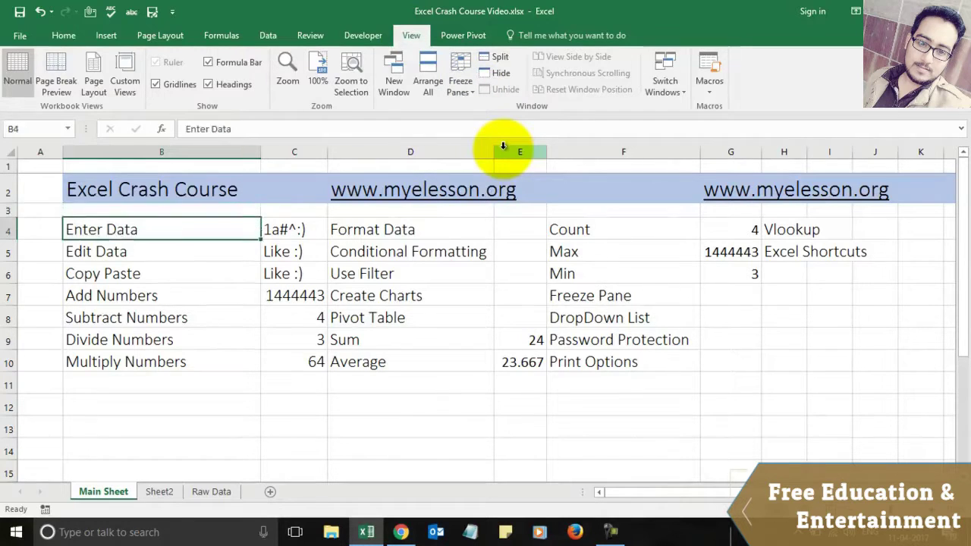
pyautogui.press('Up')
pyautogui.press('Up')
pyautogui.press('Up')
pyautogui.press('Up')
pyautogui.press('Up')
pyautogui.press('Up')
pyautogui.press('Up')
pyautogui.press('Up')
pyautogui.press('Up')
pyautogui.press('Up')
pyautogui.press('Up')
pyautogui.press('Up')
pyautogui.press('Up')
pyautogui.press('Up')
pyautogui.press('Up')
pyautogui.press('Up')
pyautogui.press('Up')
pyautogui.press('Up')
pyautogui.press('Up')
pyautogui.press('Up')
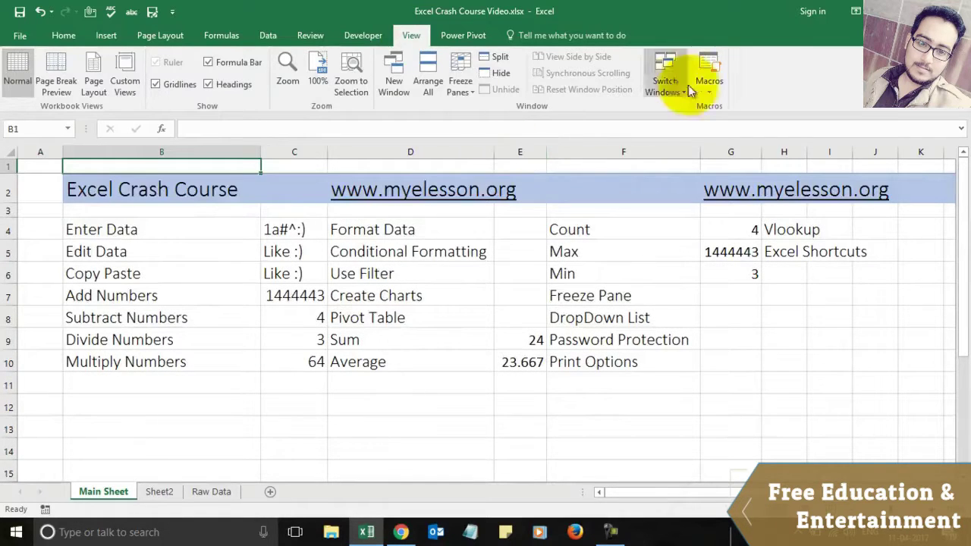
# Step: Unfreeze the panes so the sheet scrolls normally again
pyautogui.click(461, 69)
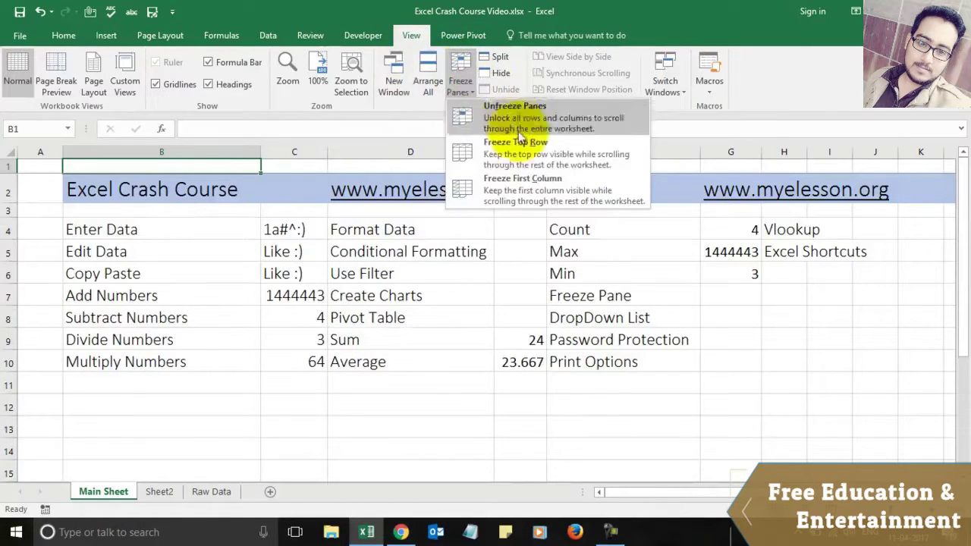
pyautogui.click(518, 148)
pyautogui.click(461, 69)
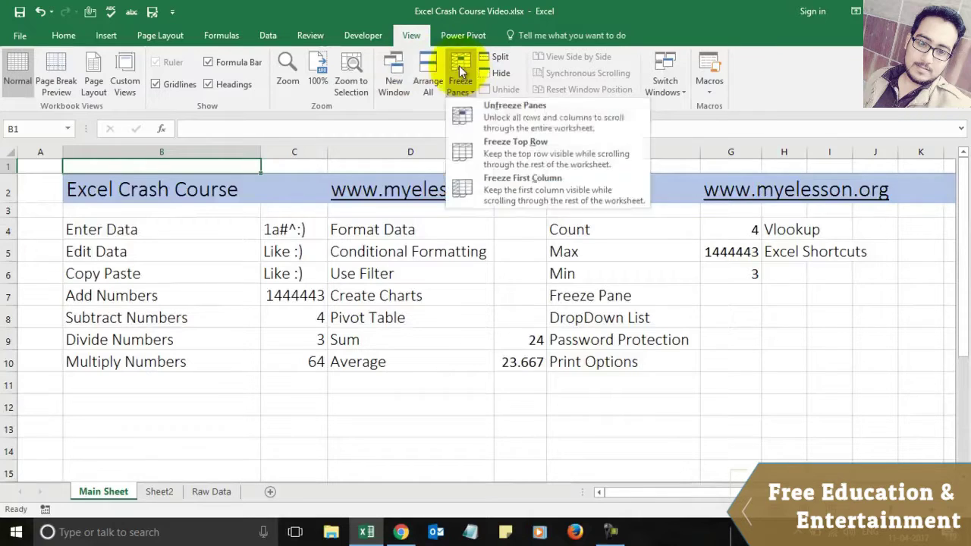
pyautogui.click(508, 107)
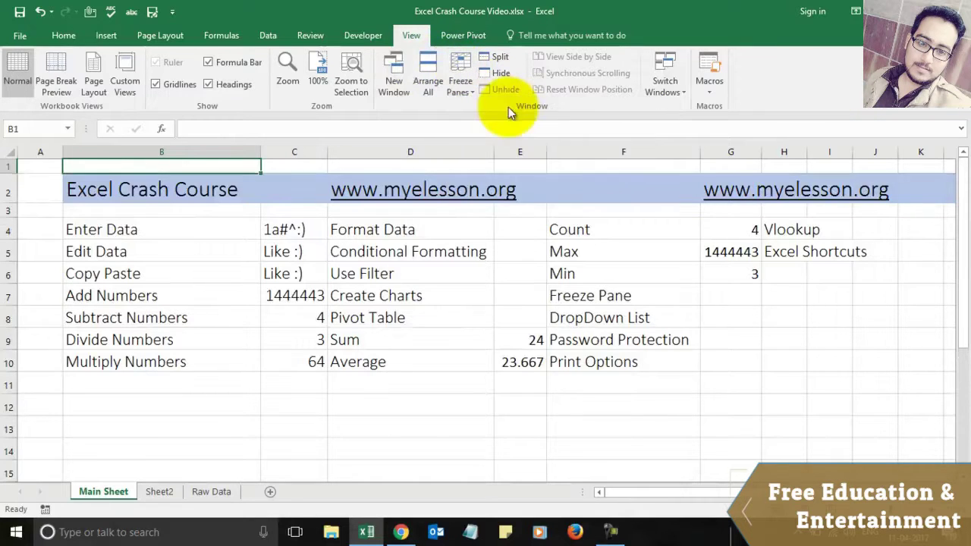
pyautogui.click(257, 250)
pyautogui.press('Down')
pyautogui.press('Down')
pyautogui.press('Down')
pyautogui.press('Down')
pyautogui.press('Down')
pyautogui.press('Down')
pyautogui.press('Down')
pyautogui.press('Down')
pyautogui.press('Down')
pyautogui.press('Down')
pyautogui.press('Down')
pyautogui.press('Down')
pyautogui.press('Down')
pyautogui.press('Down')
pyautogui.press('Down')
pyautogui.press('Down')
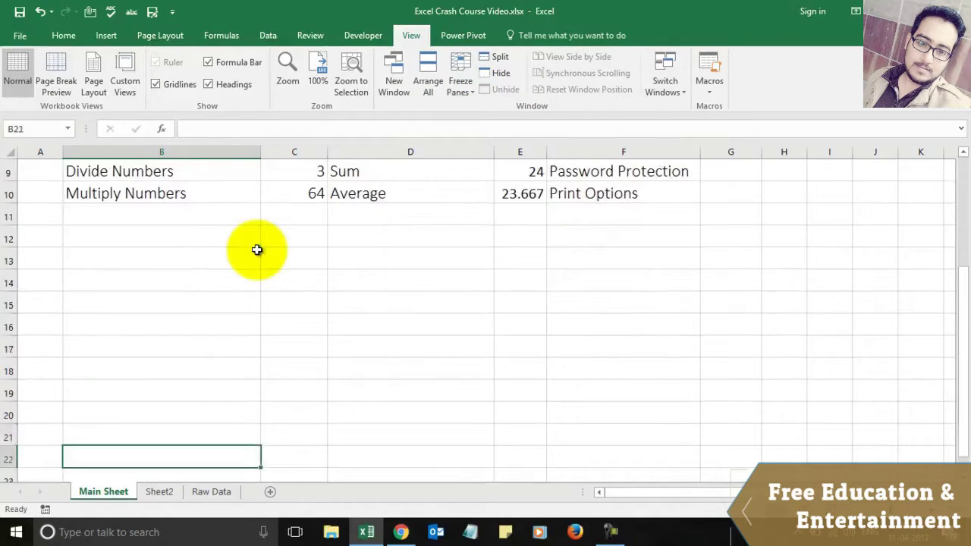
pyautogui.press('Up')
pyautogui.press('Up')
pyautogui.press('Up')
pyautogui.press('Up')
pyautogui.press('Up')
pyautogui.press('Up')
pyautogui.press('Up')
pyautogui.press('Up')
pyautogui.press('Up')
pyautogui.press('Up')
pyautogui.press('Up')
pyautogui.press('Up')
pyautogui.press('Up')
pyautogui.press('Up')
pyautogui.press('Up')
pyautogui.press('Up')
pyautogui.press('Up')
pyautogui.press('Up')
pyautogui.press('Up')
pyautogui.press('Up')
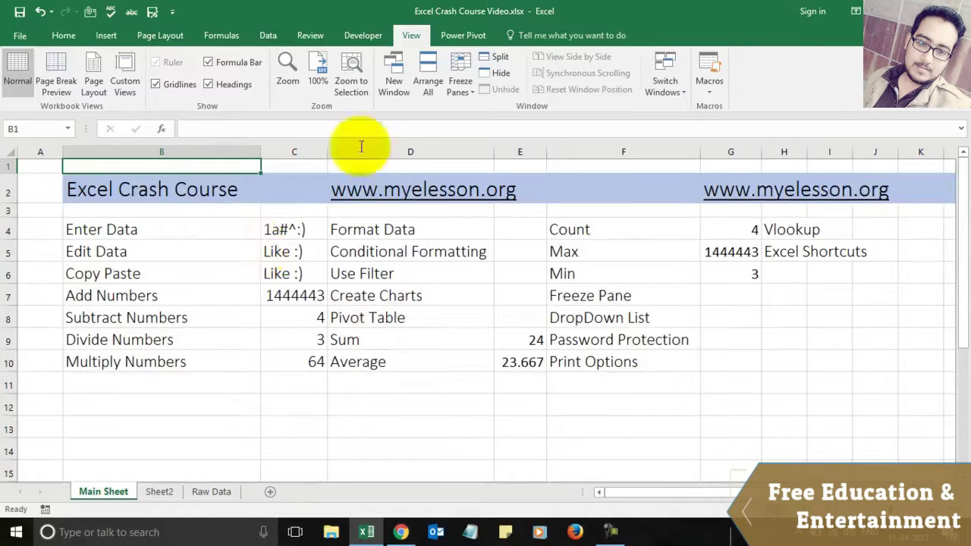
# Step: Select row 3 and freeze panes so the title rows 1 and 2 stay visible
pyautogui.click(108, 209)
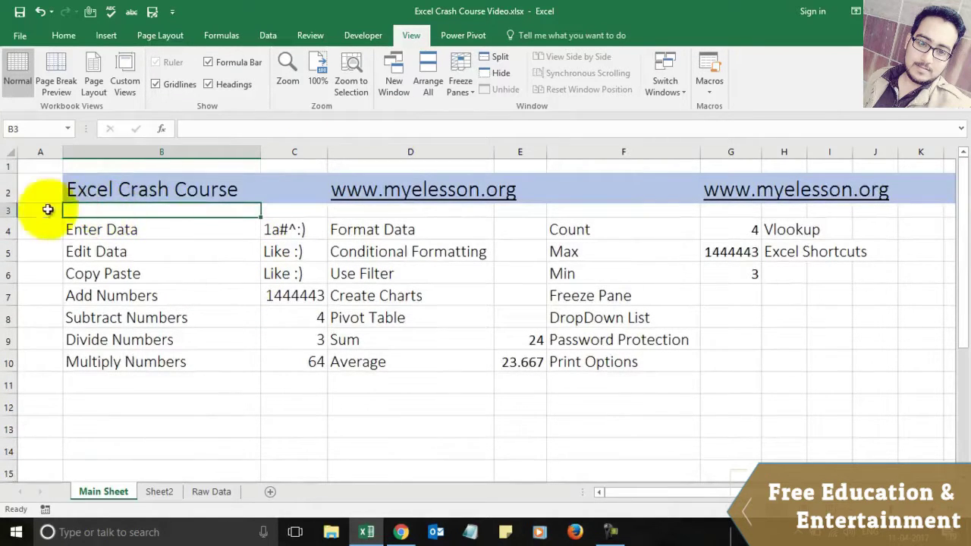
pyautogui.click(7, 211)
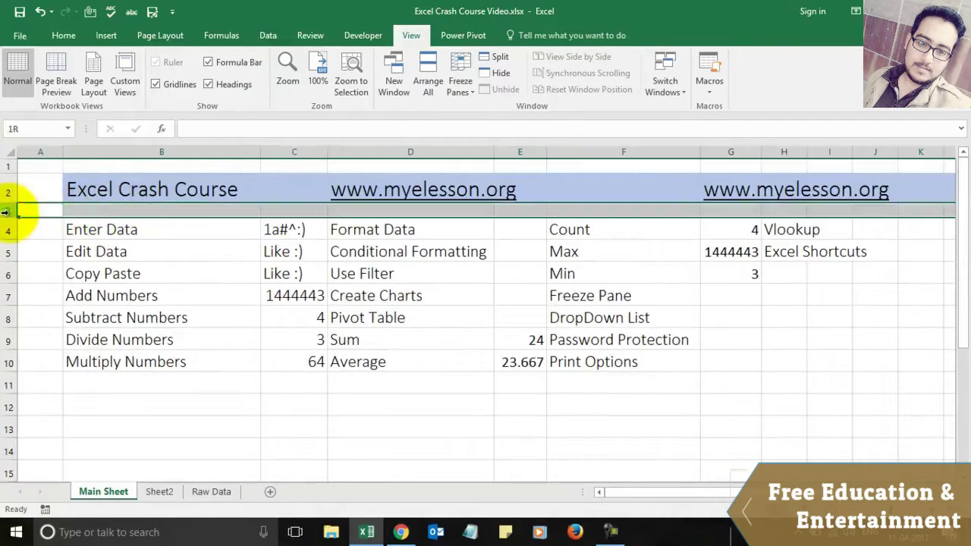
pyautogui.click(459, 81)
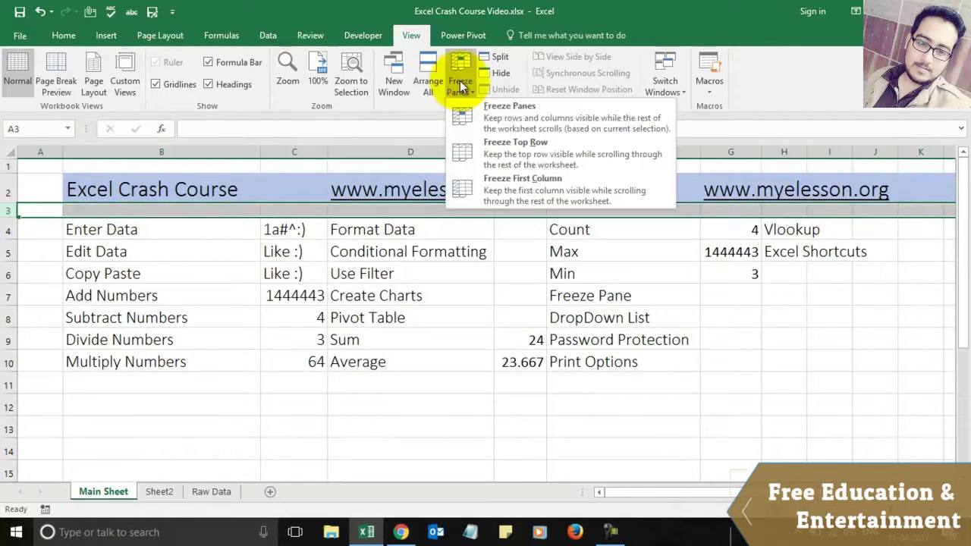
pyautogui.click(517, 116)
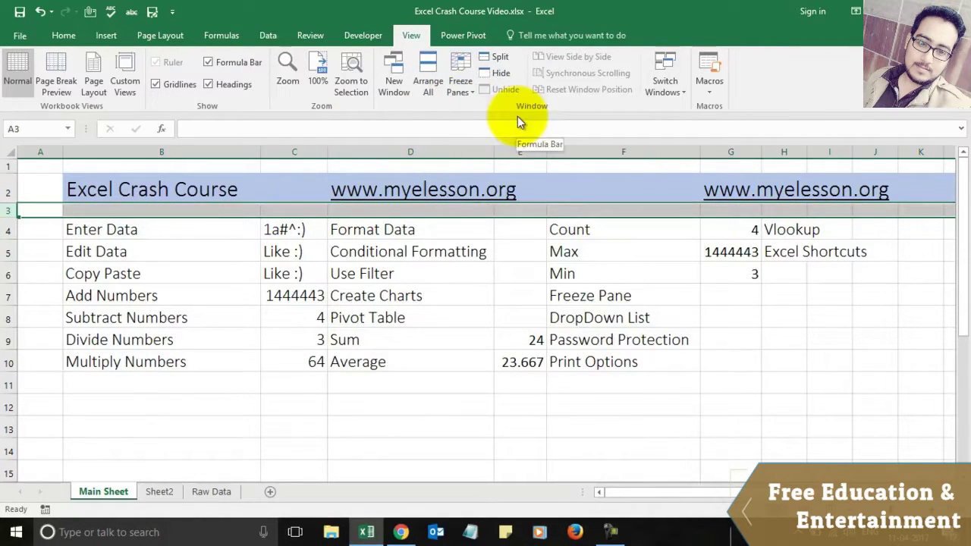
pyautogui.press('Down')
pyautogui.press('Down')
pyautogui.press('Down')
pyautogui.press('Down')
pyautogui.press('Down')
pyautogui.press('Down')
pyautogui.press('Down')
pyautogui.press('Down')
pyautogui.press('Down')
pyautogui.press('Down')
pyautogui.press('Down')
pyautogui.press('Down')
pyautogui.press('Down')
pyautogui.press('Down')
pyautogui.press('Down')
pyautogui.press('Down')
pyautogui.press('Down')
pyautogui.press('Down')
pyautogui.press('Down')
pyautogui.press('Down')
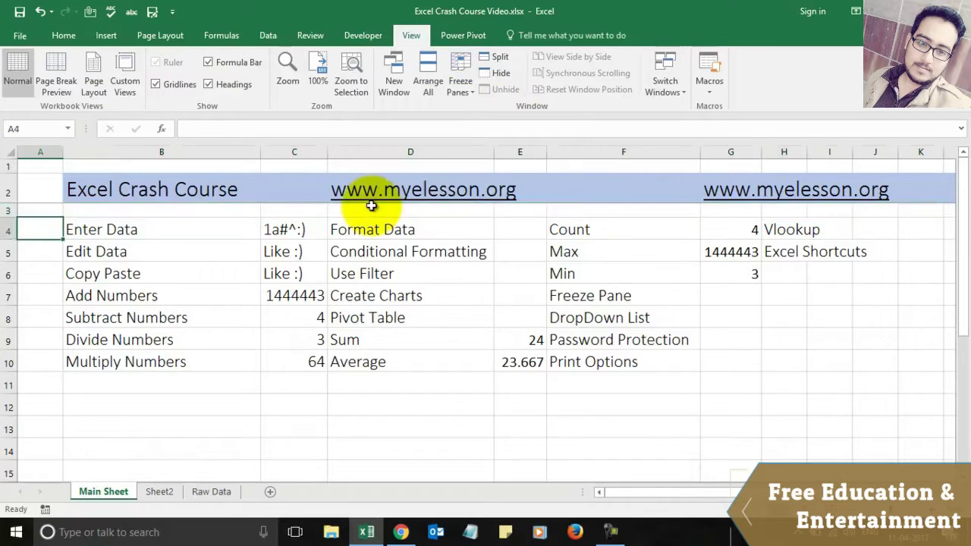
pyautogui.press('Down')
pyautogui.press('Down')
pyautogui.press('Down')
pyautogui.press('Down')
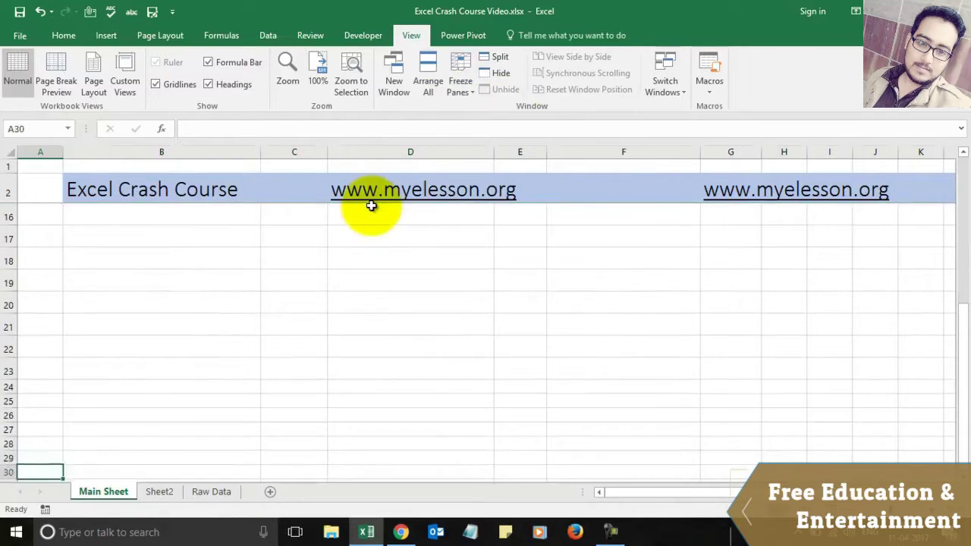
pyautogui.press('Up')
pyautogui.press('Up')
pyautogui.press('Up')
pyautogui.press('Up')
pyautogui.press('Up')
pyautogui.press('Up')
pyautogui.press('Up')
pyautogui.press('Up')
pyautogui.press('Up')
pyautogui.press('Up')
pyautogui.press('Up')
pyautogui.press('Up')
pyautogui.press('Up')
pyautogui.press('Up')
pyautogui.press('Up')
pyautogui.press('Up')
pyautogui.press('Up')
pyautogui.press('Up')
pyautogui.press('Up')
pyautogui.press('Up')
pyautogui.press('Up')
pyautogui.press('Up')
pyautogui.press('Up')
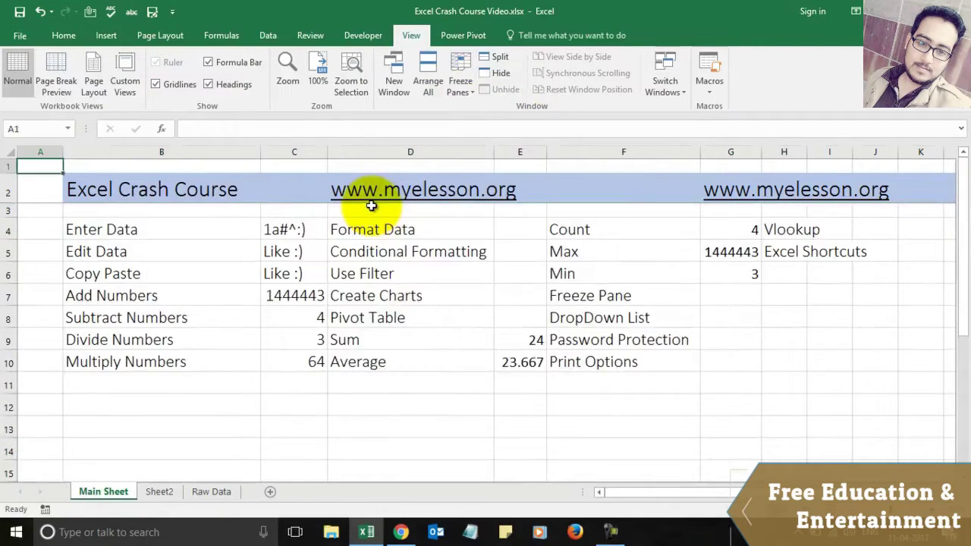
pyautogui.press('Down')
pyautogui.press('Down')
pyautogui.press('Down')
pyautogui.press('Down')
pyautogui.press('Down')
pyautogui.press('Down')
pyautogui.press('Down')
pyautogui.press('Down')
pyautogui.press('Down')
pyautogui.press('Down')
pyautogui.press('Down')
pyautogui.press('Down')
pyautogui.press('Down')
pyautogui.press('Down')
pyautogui.press('Down')
pyautogui.press('Down')
pyautogui.press('Down')
pyautogui.press('Down')
pyautogui.press('Down')
pyautogui.press('Down')
pyautogui.press('Down')
pyautogui.press('Down')
pyautogui.press('Down')
pyautogui.press('Down')
pyautogui.press('Down')
pyautogui.press('Down')
pyautogui.press('Down')
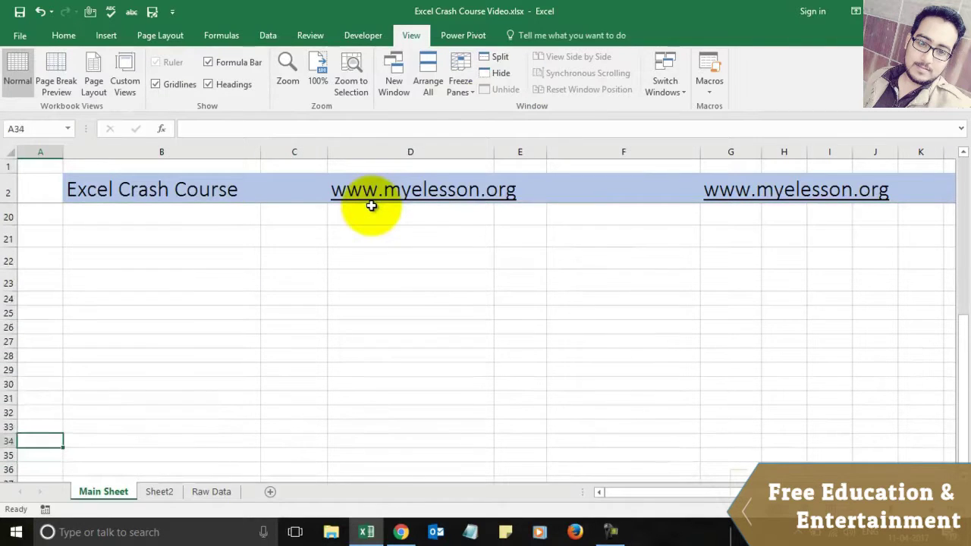
pyautogui.press('Up')
pyautogui.press('Up')
pyautogui.press('Up')
pyautogui.press('Up')
pyautogui.press('Up')
pyautogui.press('Up')
pyautogui.press('Up')
pyautogui.press('Up')
pyautogui.press('Up')
pyautogui.press('Up')
pyautogui.press('Up')
pyautogui.press('Up')
pyautogui.press('Up')
pyautogui.press('Up')
pyautogui.press('Up')
pyautogui.press('Up')
pyautogui.press('Up')
pyautogui.press('Up')
pyautogui.press('Up')
pyautogui.press('Up')
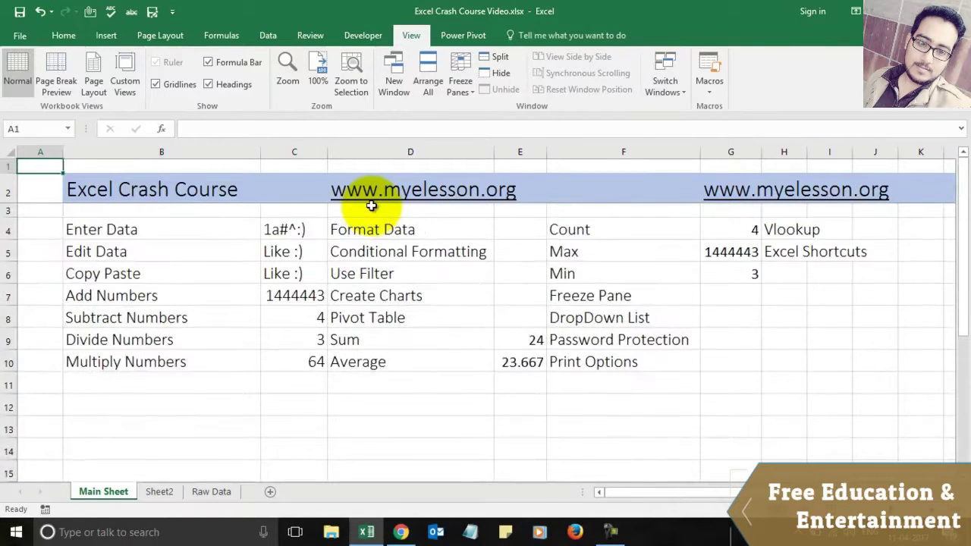
pyautogui.press('Down')
pyautogui.press('Right')
pyautogui.press('Right')
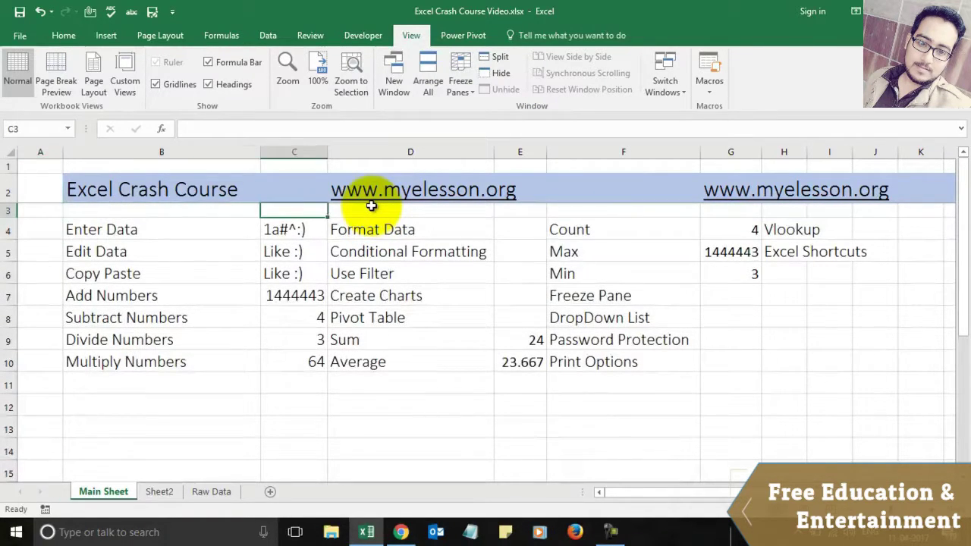
pyautogui.press('Left')
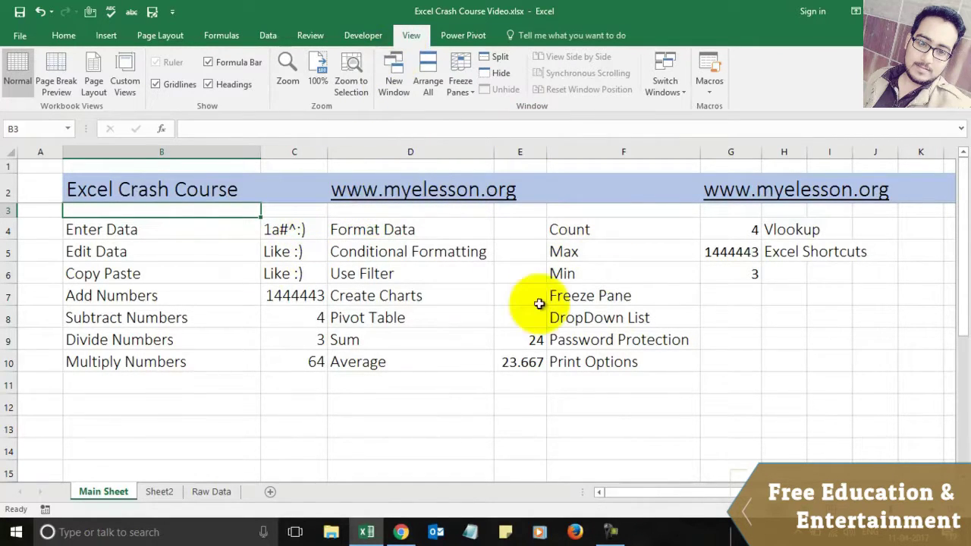
pyautogui.click(603, 320)
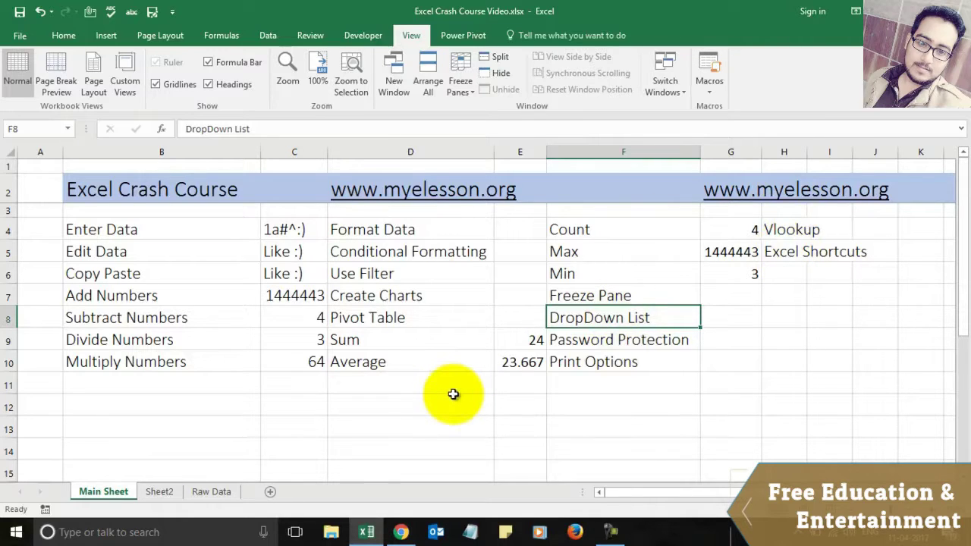
pyautogui.press('Right')
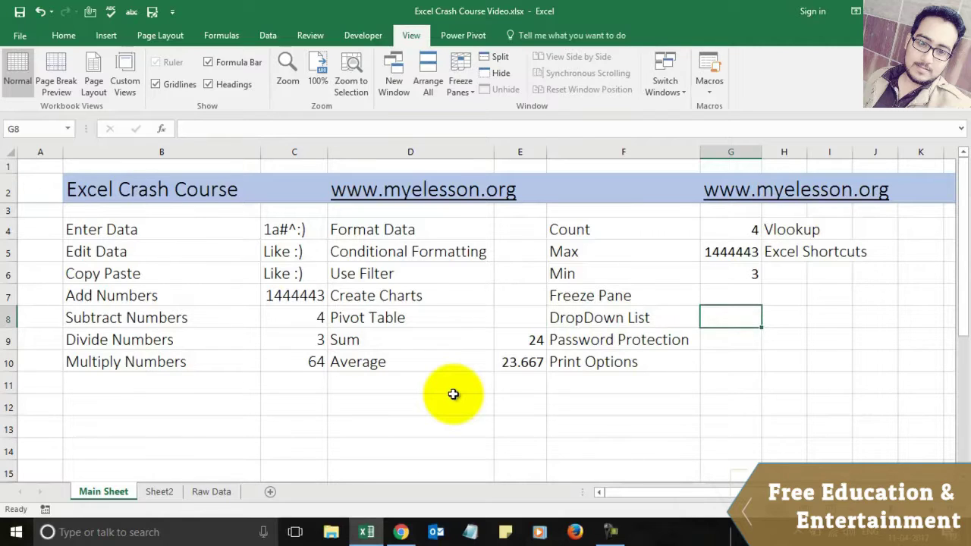
pyautogui.press('Down')
pyautogui.press('Up')
pyautogui.press('Down')
pyautogui.press('Up')
pyautogui.press('Right')
pyautogui.press('Right')
pyautogui.press('Left')
pyautogui.press('Left')
pyautogui.press('Right')
pyautogui.press('Right')
pyautogui.press('Right')
pyautogui.press('Left')
pyautogui.press('Left')
pyautogui.press('Left')
pyautogui.press('Right')
pyautogui.press('Right')
pyautogui.press('Left')
pyautogui.press('Left')
pyautogui.press('Right')
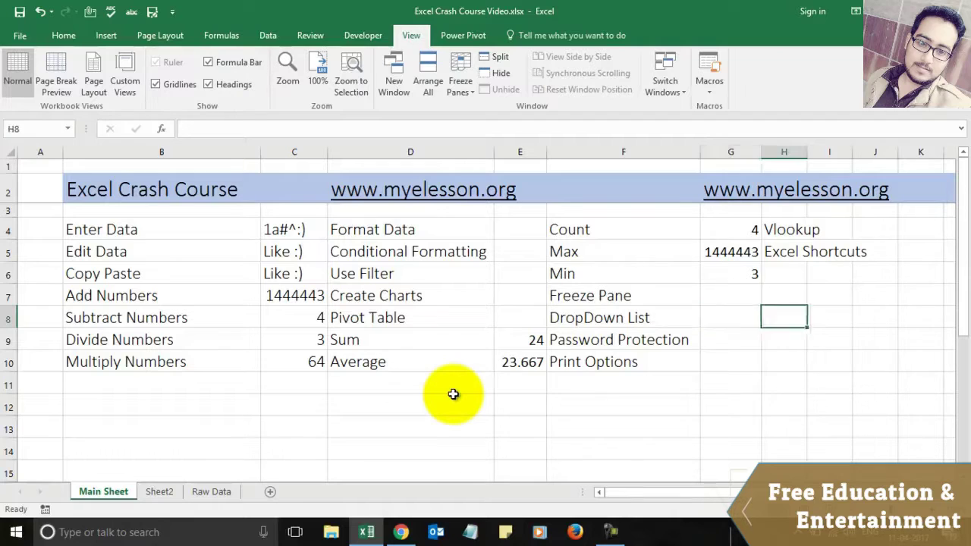
pyautogui.press('Left')
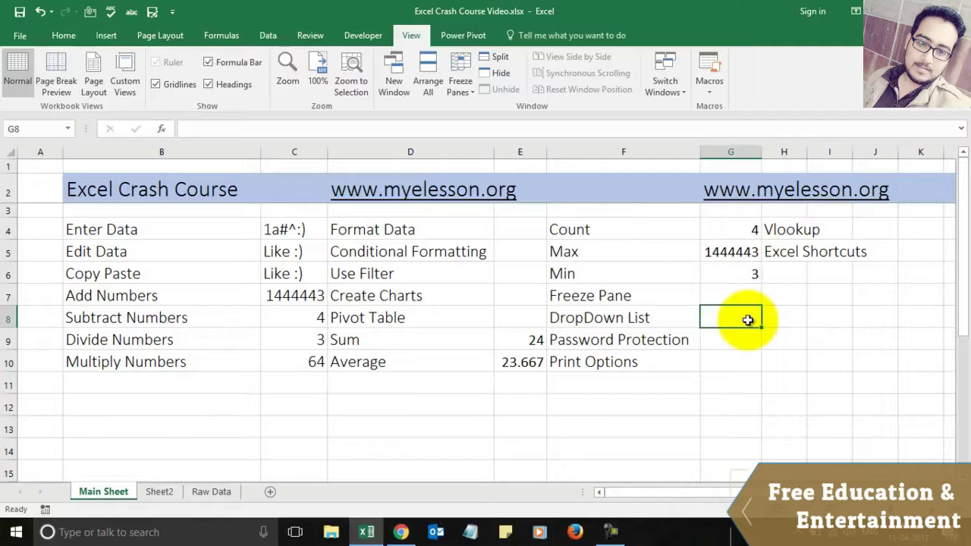
pyautogui.press('Right')
pyautogui.press('Right')
pyautogui.press('Right')
pyautogui.press('Right')
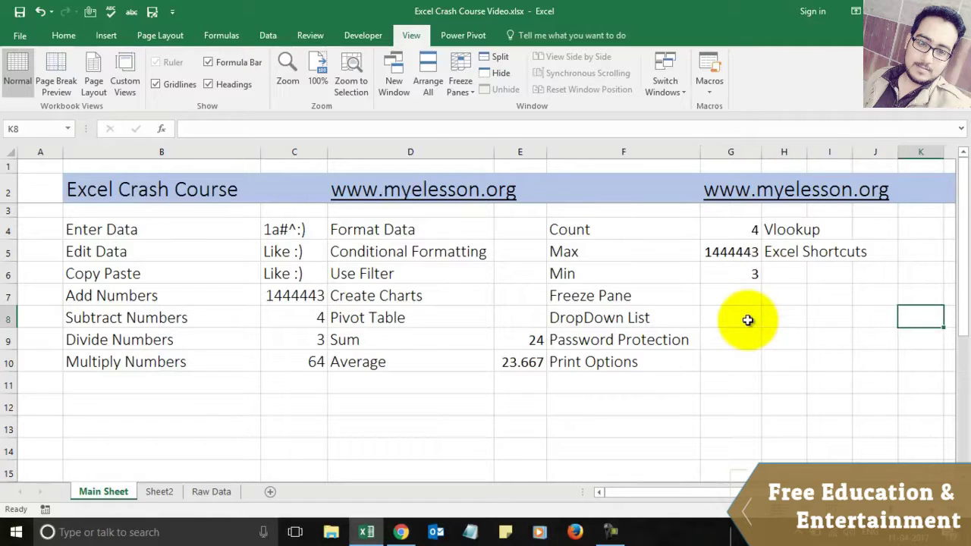
# Step: Type Like, Comment and Share into cells I8, I9 and I10
pyautogui.press('Left')
pyautogui.press('Left')
pyautogui.write('Like')
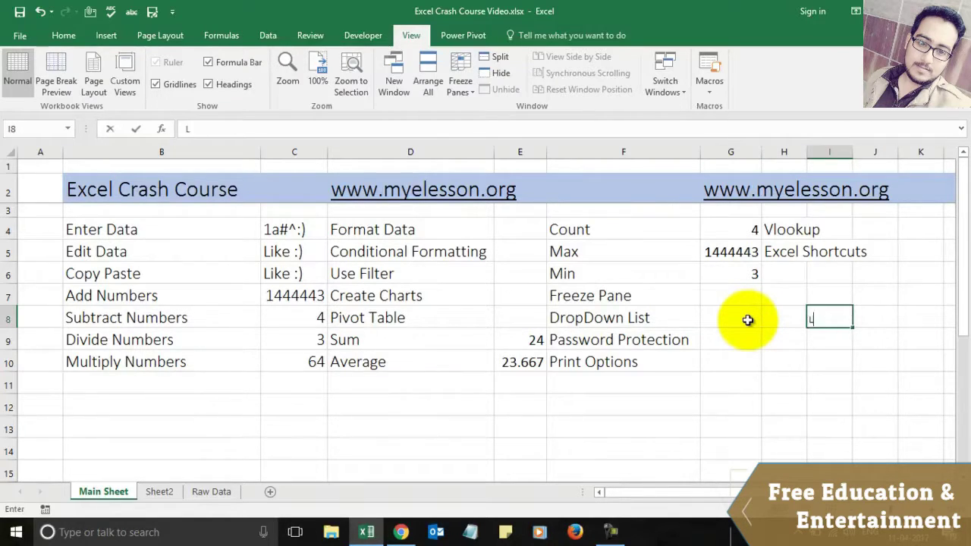
pyautogui.press('Return')
pyautogui.write('Comment')
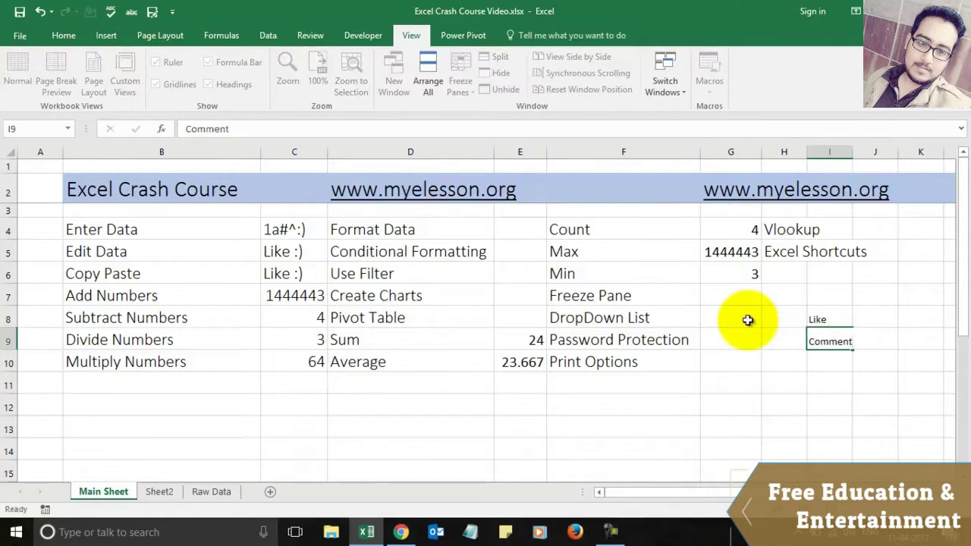
pyautogui.press('Return')
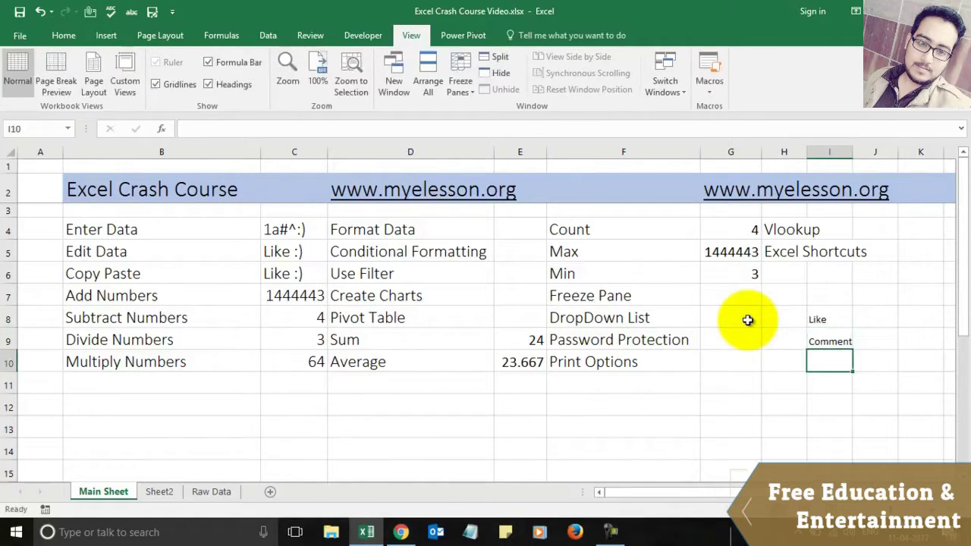
pyautogui.write('Share')
pyautogui.press('Return')
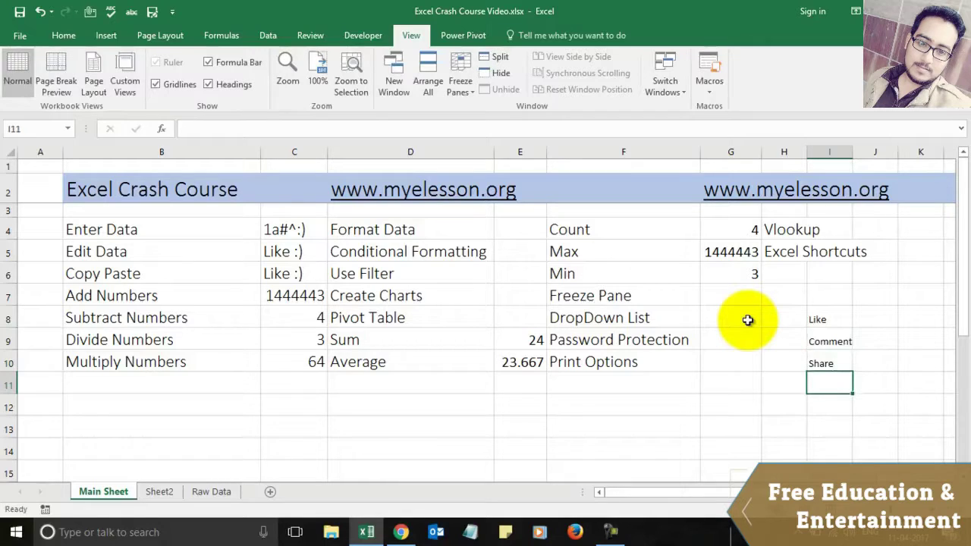
pyautogui.press('Up')
pyautogui.press('Up')
pyautogui.press('Up')
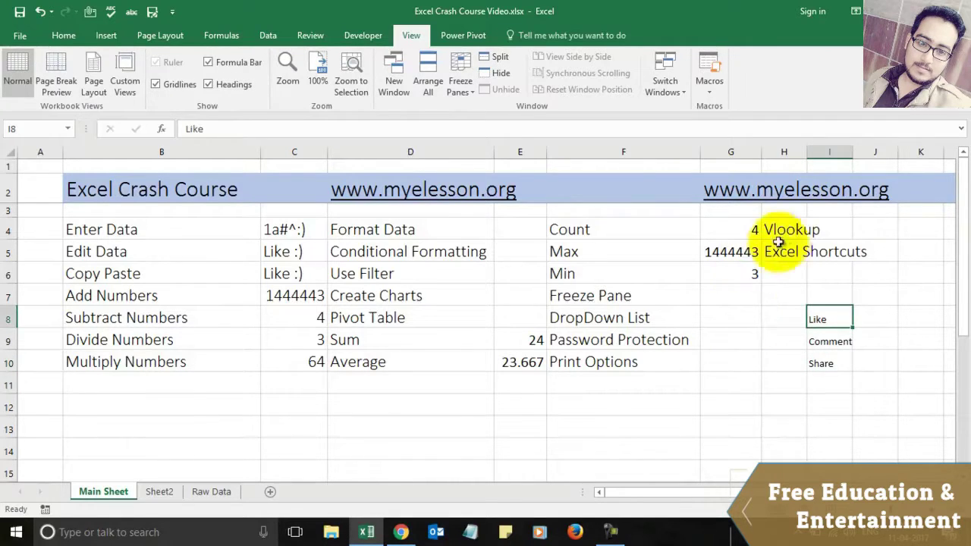
# Step: Copy the Vlookup label's large font from H4 onto I8:I10 with Format Painter
pyautogui.click(781, 228)
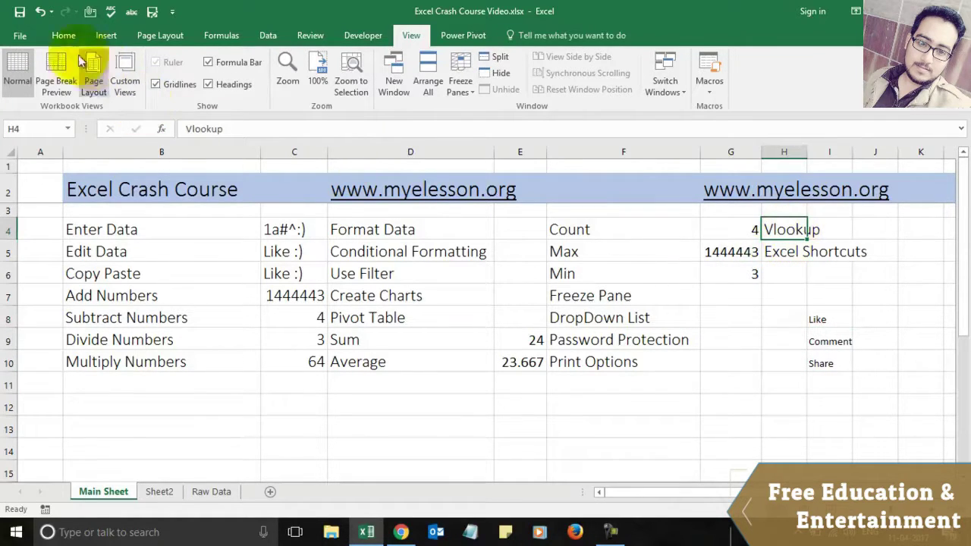
pyautogui.click(66, 36)
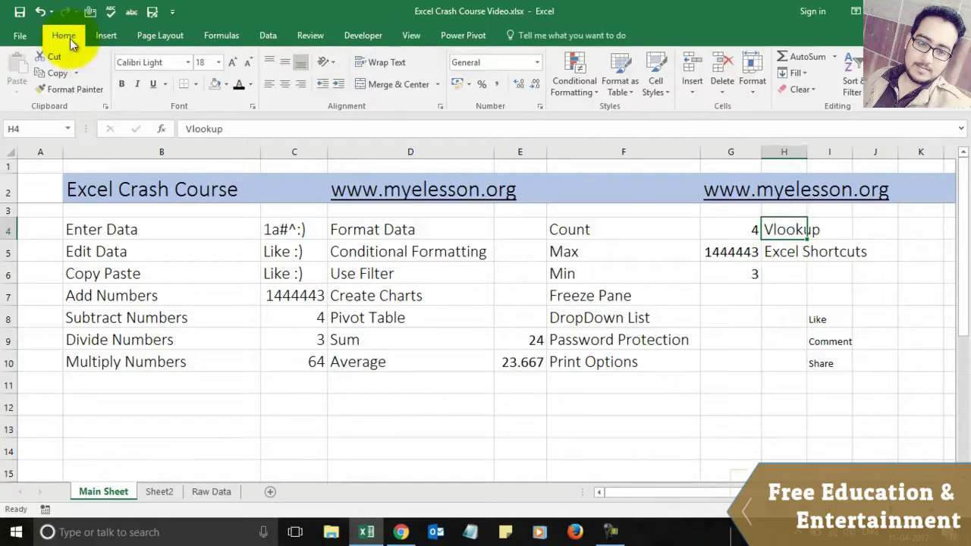
pyautogui.click(73, 93)
pyautogui.moveTo(819, 315); pyautogui.dragTo(822, 366)
pyautogui.click(767, 366)
pyautogui.press('Up')
pyautogui.press('Up')
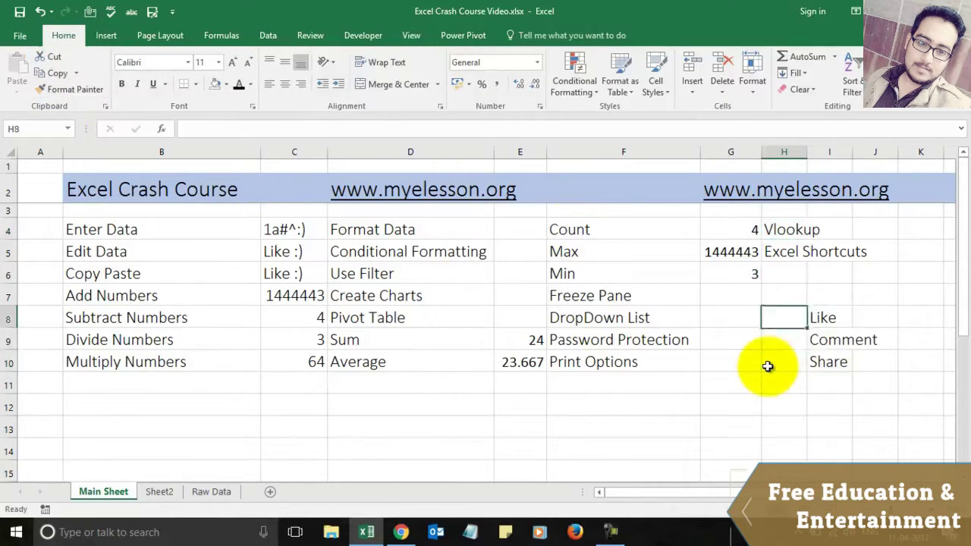
pyautogui.press('Right')
pyautogui.press('Down')
pyautogui.press('Down')
pyautogui.press('Left')
pyautogui.press('Down')
pyautogui.press('Up')
pyautogui.press('Up')
pyautogui.press('Left')
pyautogui.press('Up')
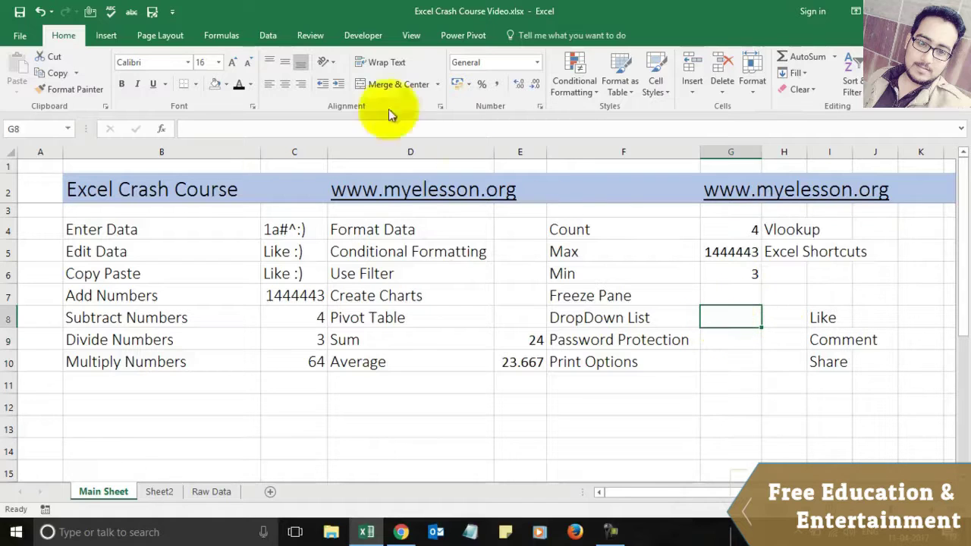
# Step: Add List data validation to G8 with source =$I$8:$I$10
pyautogui.click(266, 36)
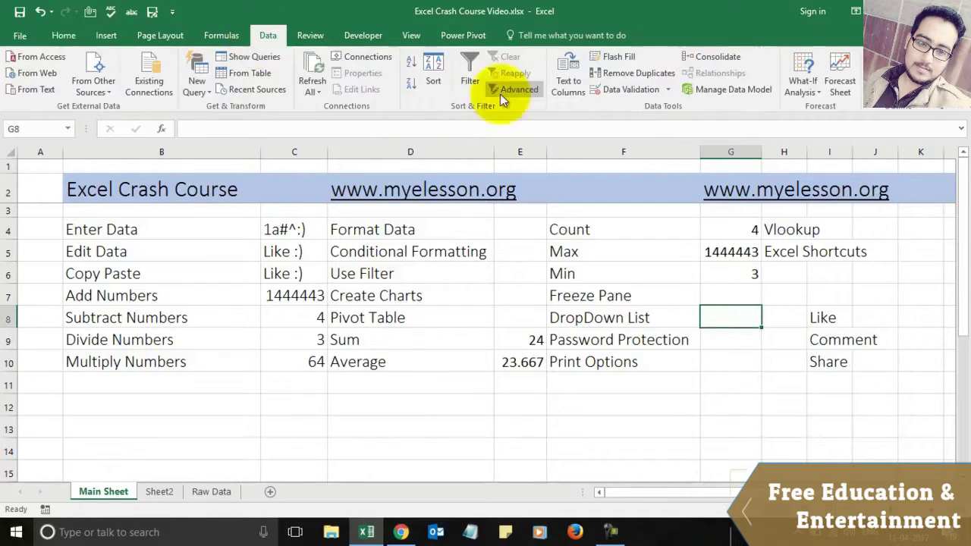
pyautogui.click(628, 97)
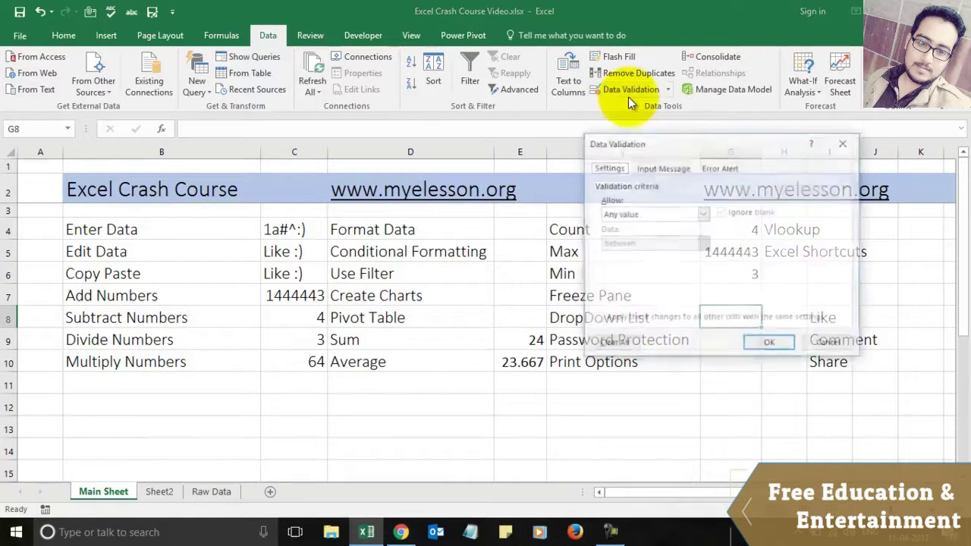
pyautogui.click(702, 213)
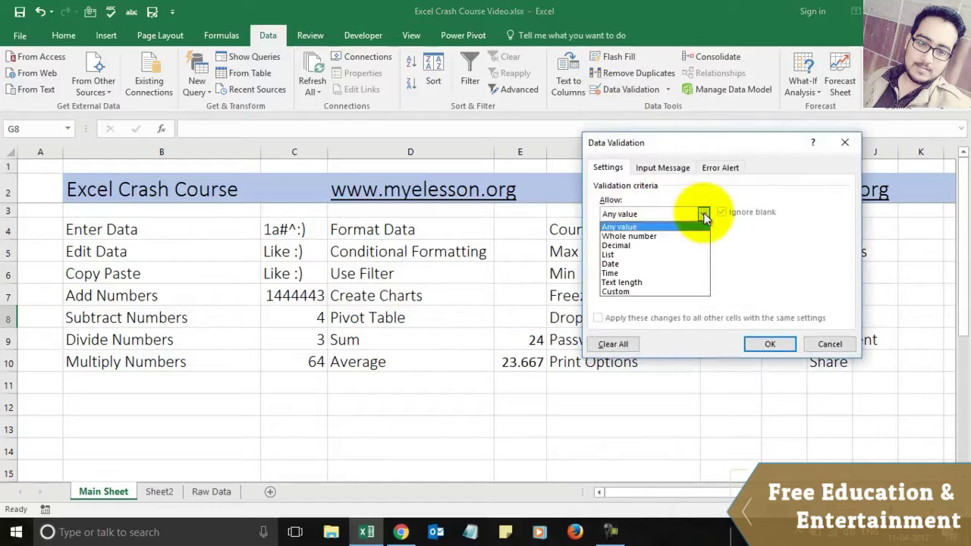
pyautogui.click(644, 254)
pyautogui.click(652, 271)
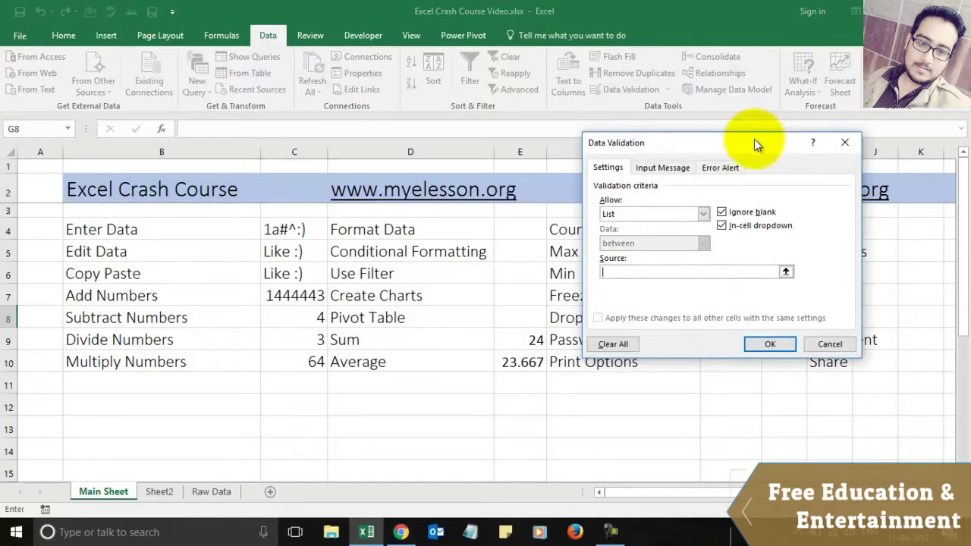
pyautogui.moveTo(754, 139); pyautogui.dragTo(550, 164)
pyautogui.moveTo(824, 317); pyautogui.dragTo(826, 360)
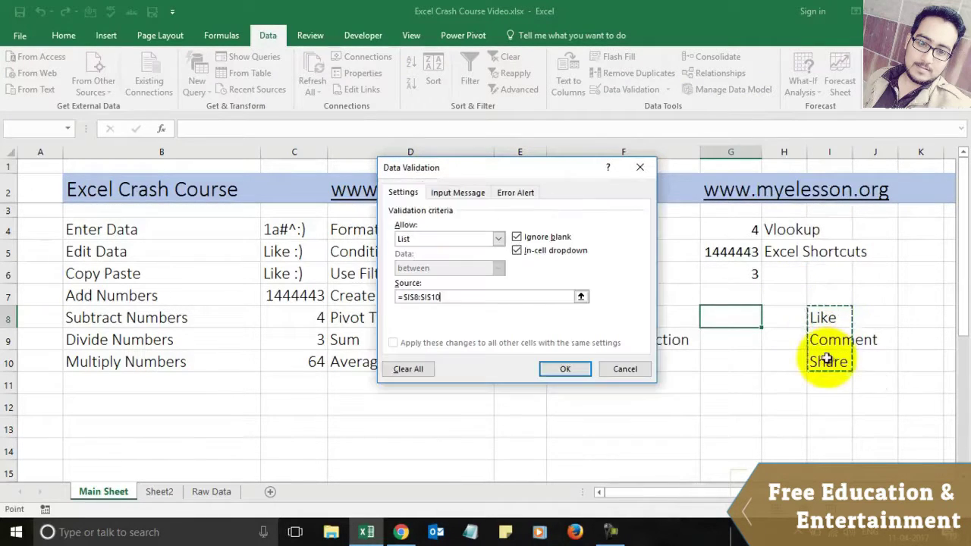
pyautogui.click(565, 368)
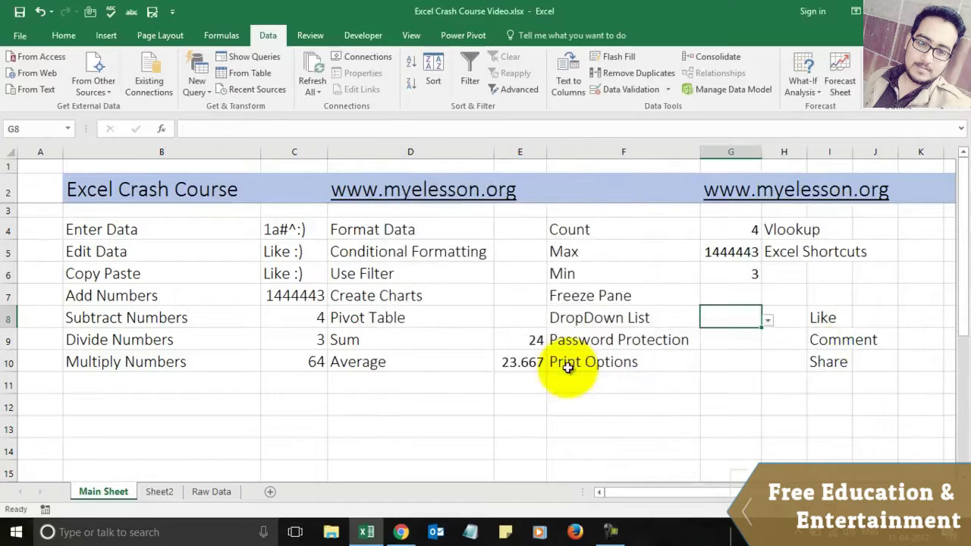
# Step: Try Like and Comment in G8's dropdown, leaving it set to Share
pyautogui.click(768, 321)
pyautogui.click(749, 334)
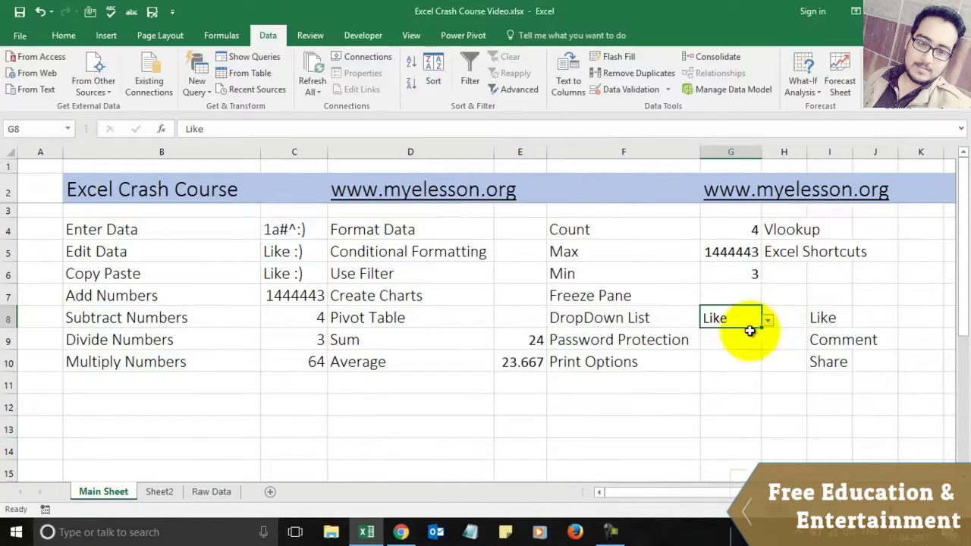
pyautogui.click(766, 325)
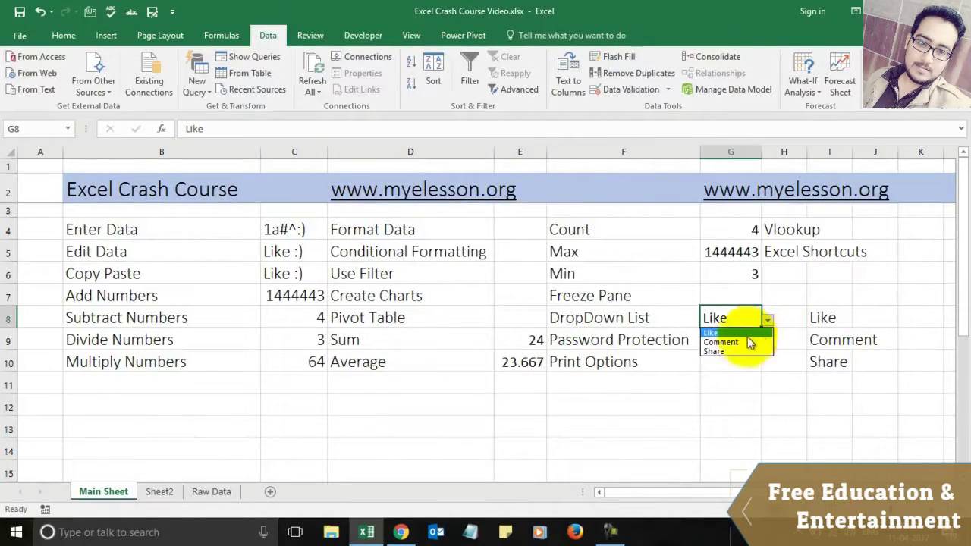
pyautogui.click(747, 342)
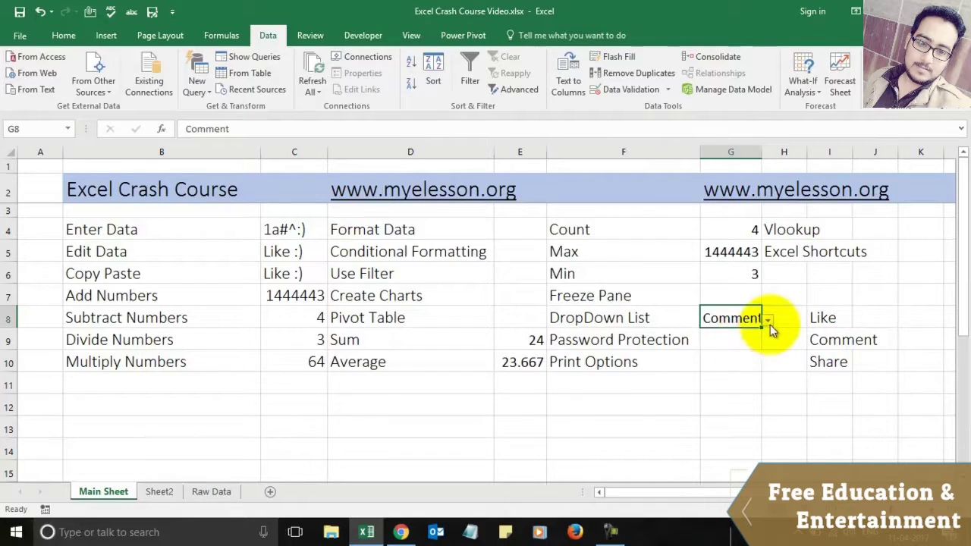
pyautogui.click(768, 324)
pyautogui.click(729, 353)
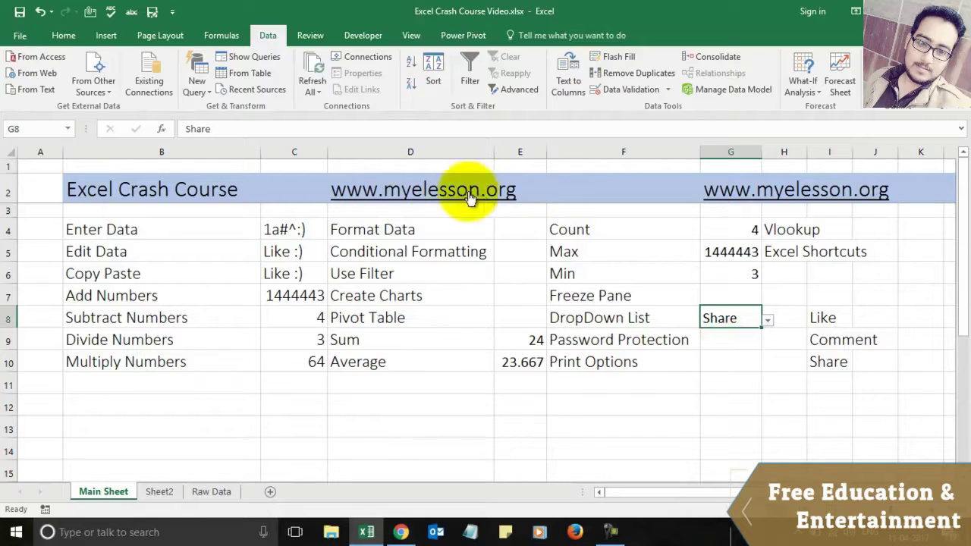
pyautogui.click(719, 339)
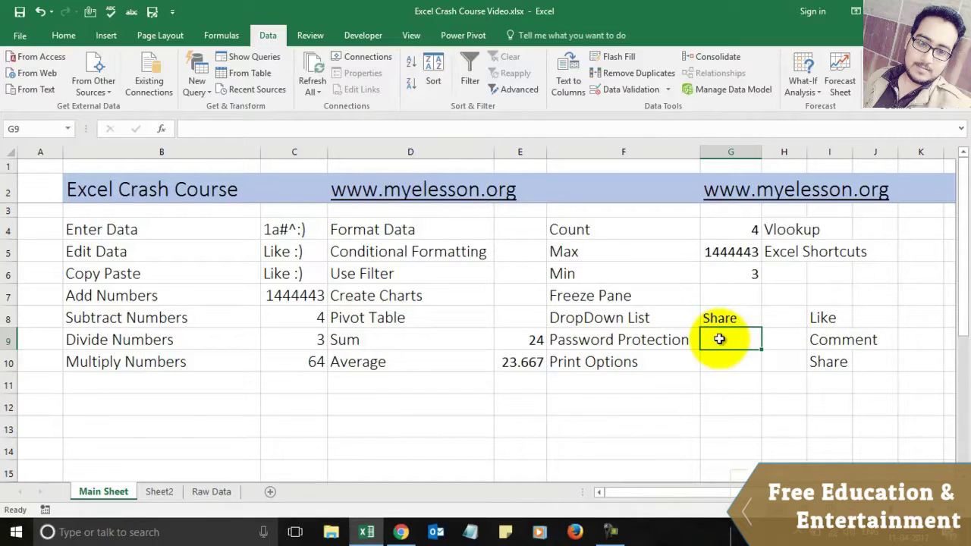
pyautogui.click(12, 36)
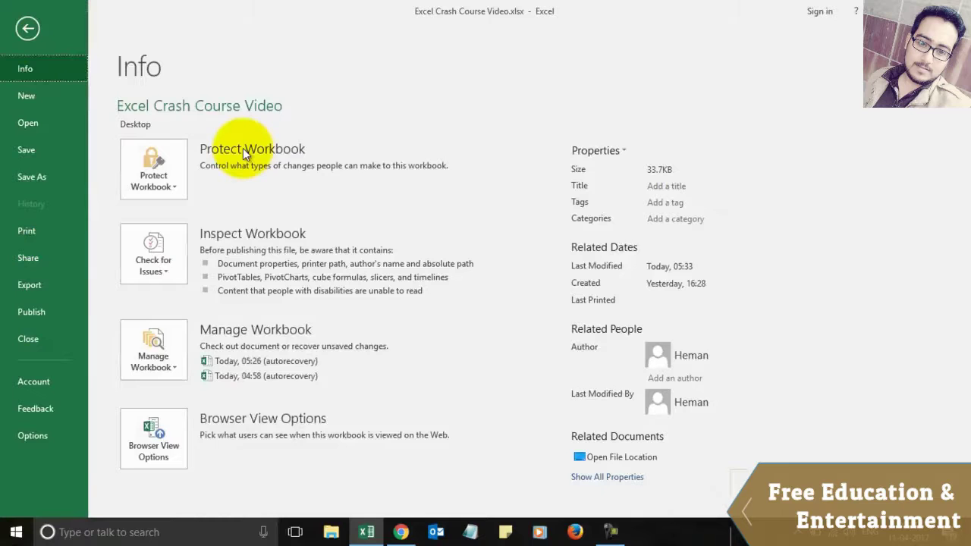
pyautogui.click(163, 169)
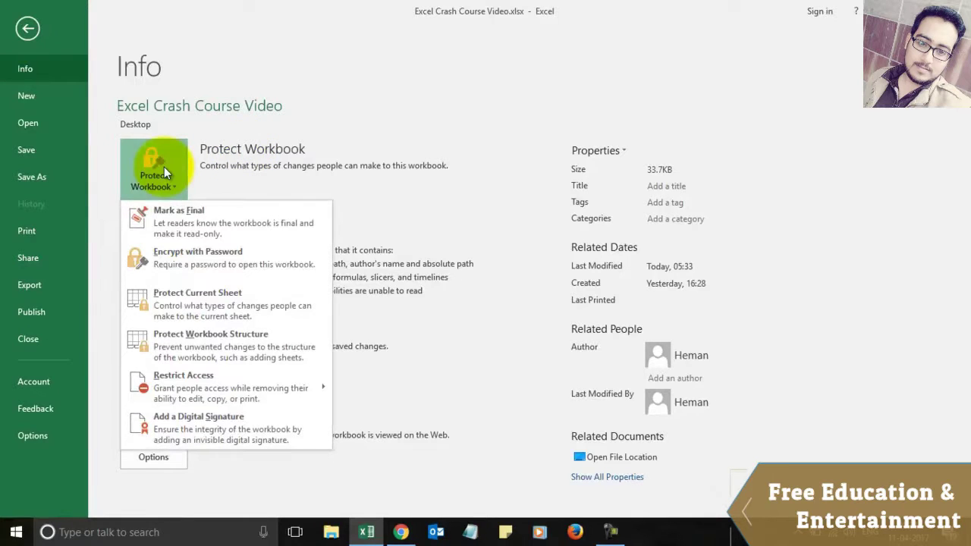
pyautogui.click(205, 258)
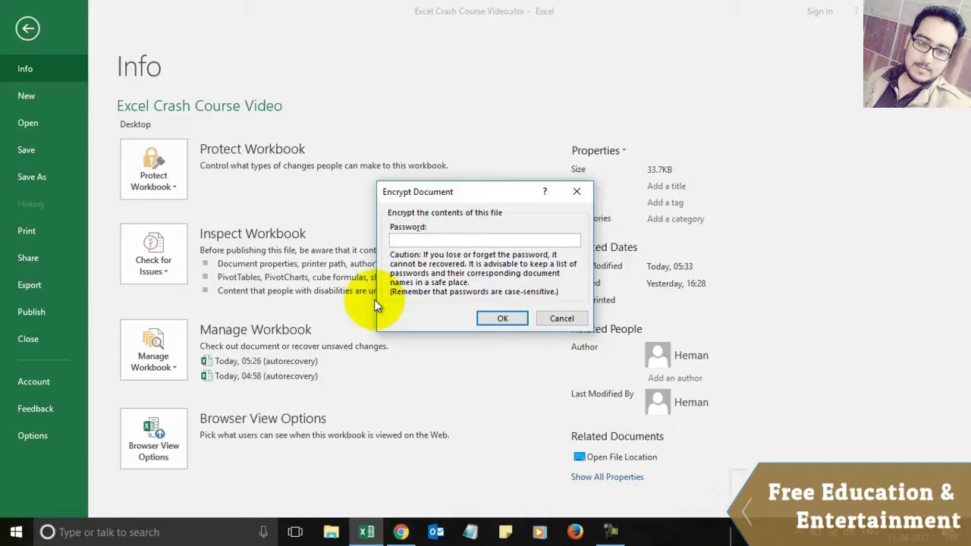
pyautogui.press('Escape')
pyautogui.press('Escape')
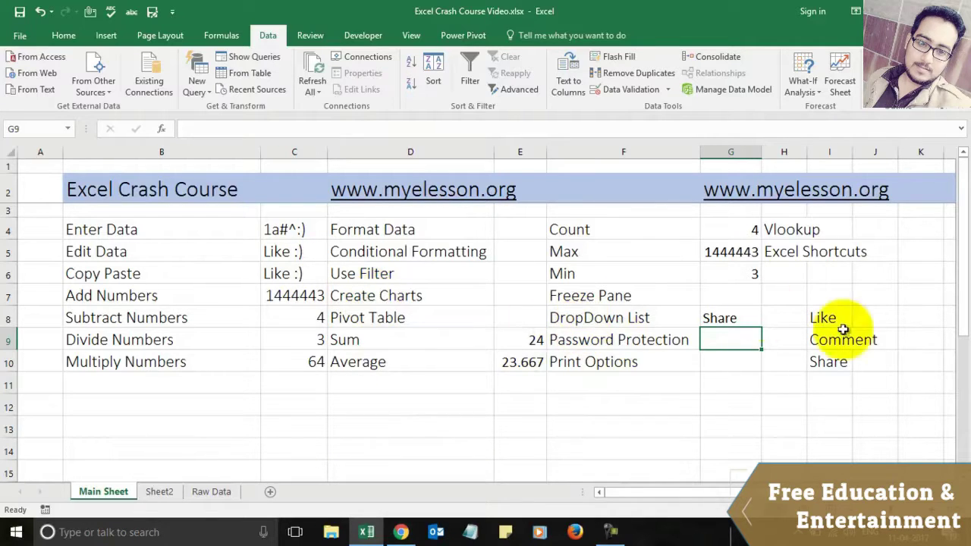
# Step: Review cells G8:G10, with G8 still showing Share, and bring up the Page Layout options
pyautogui.click(730, 358)
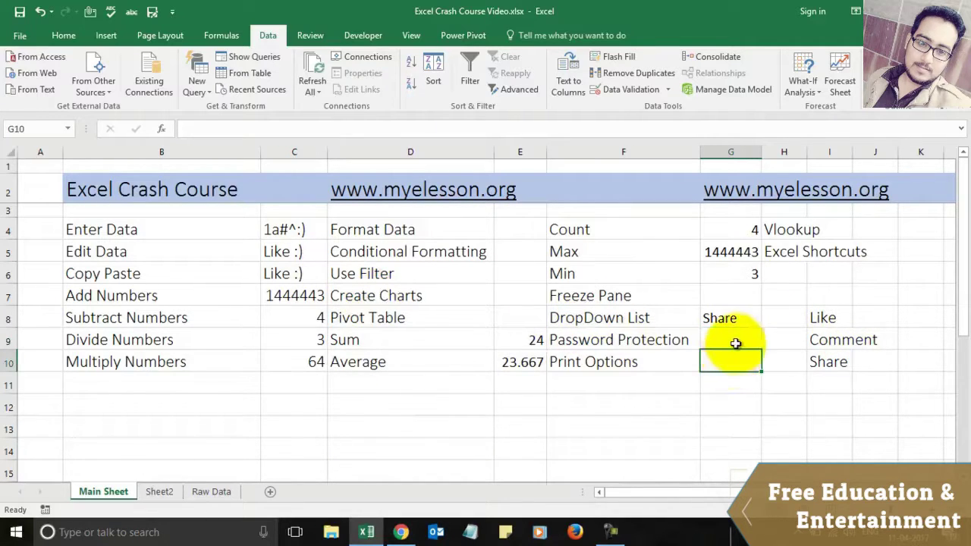
pyautogui.click(733, 340)
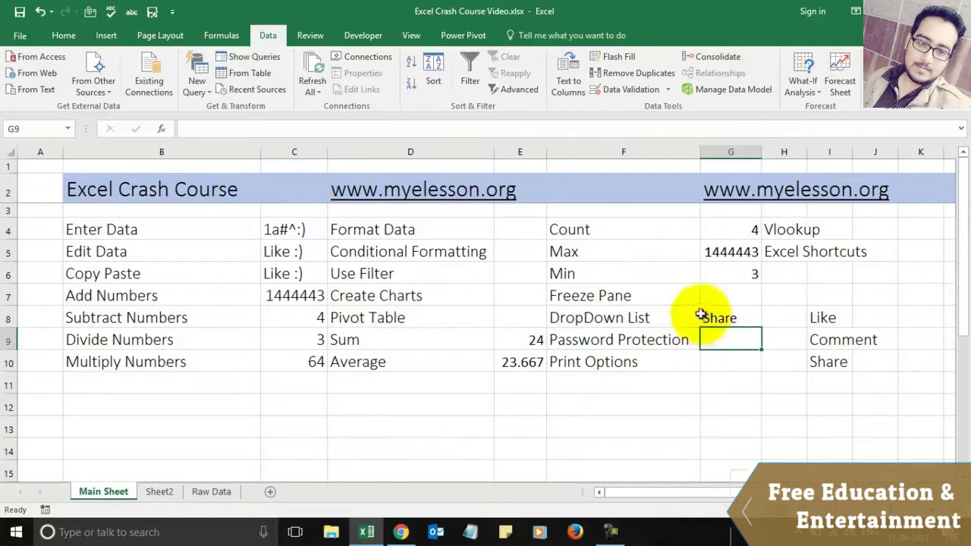
pyautogui.click(737, 318)
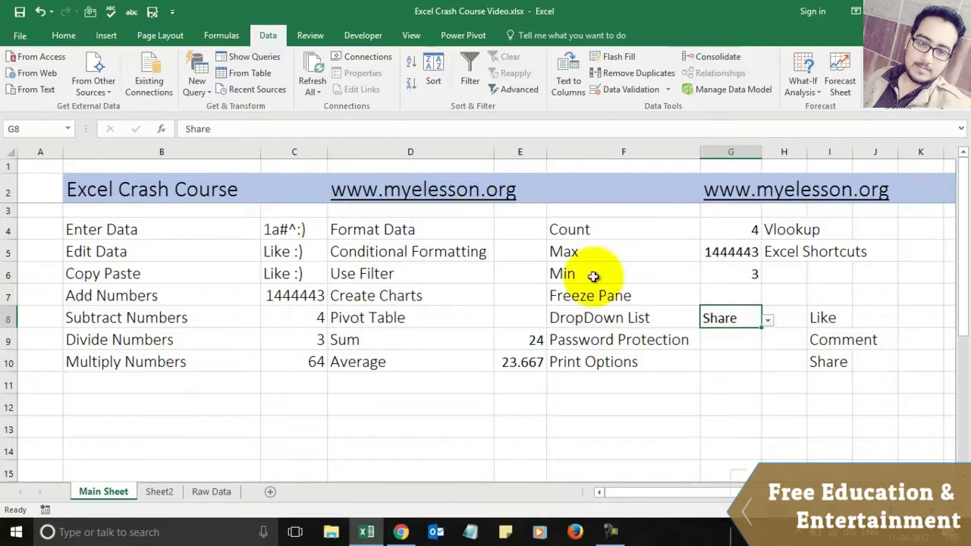
pyautogui.click(720, 362)
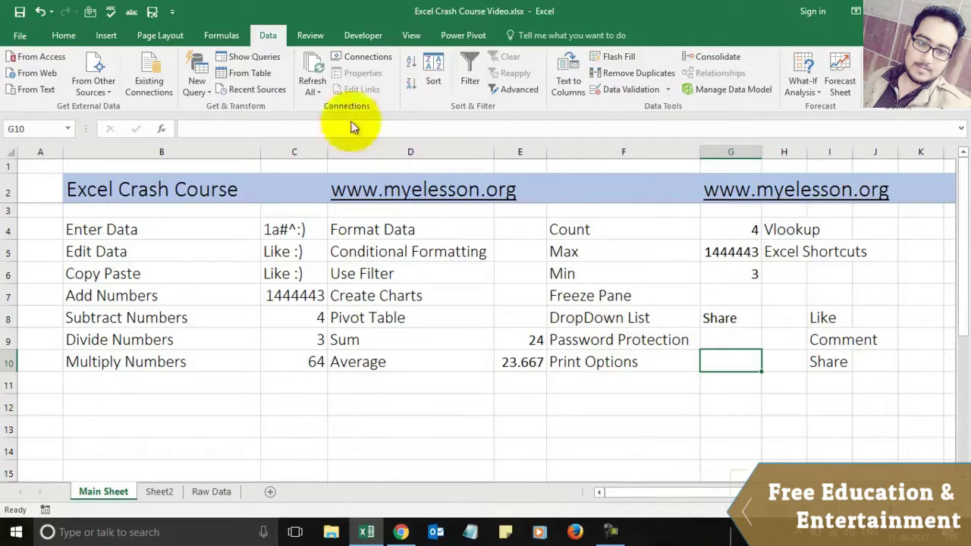
pyautogui.click(170, 36)
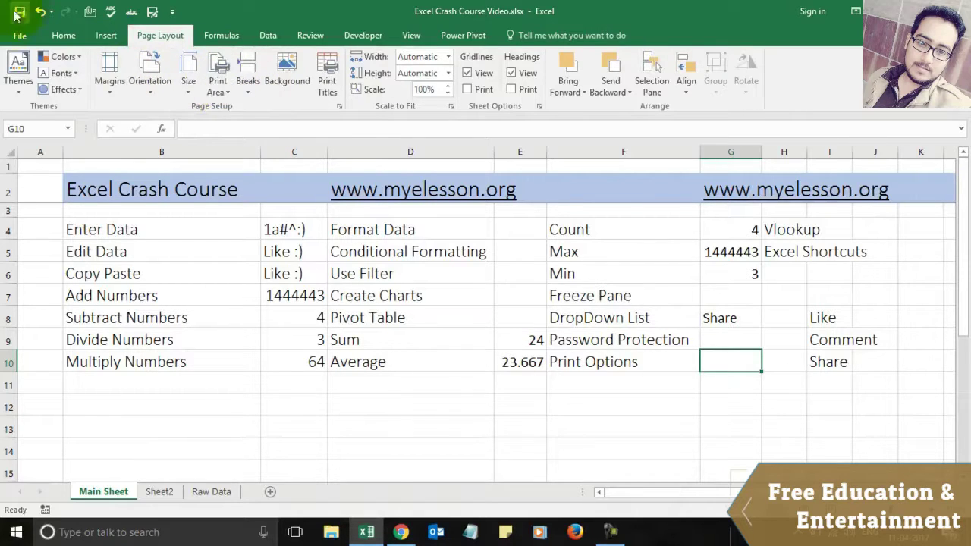
# Step: Preview the Main Sheet's 3-page print layout under File > Print, then return to the sheet
pyautogui.click(19, 35)
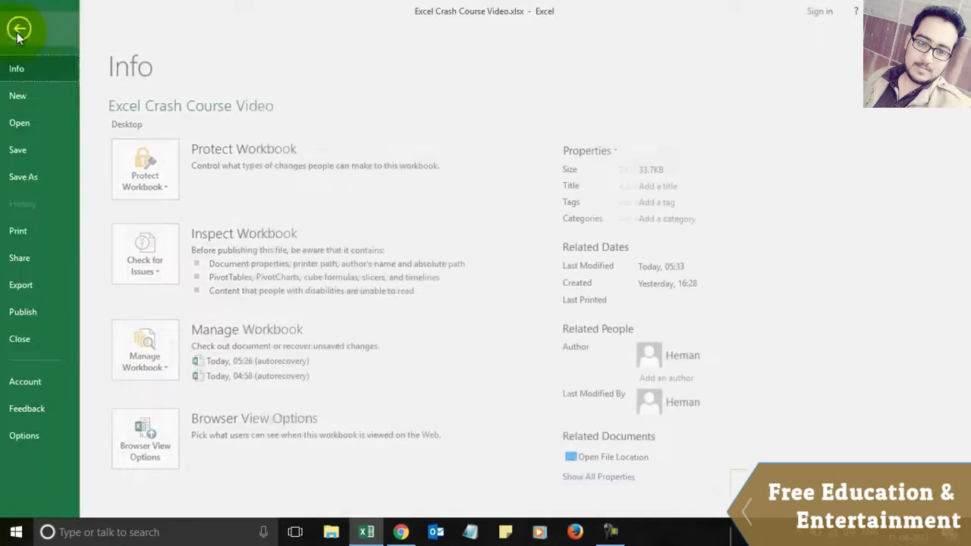
pyautogui.click(27, 228)
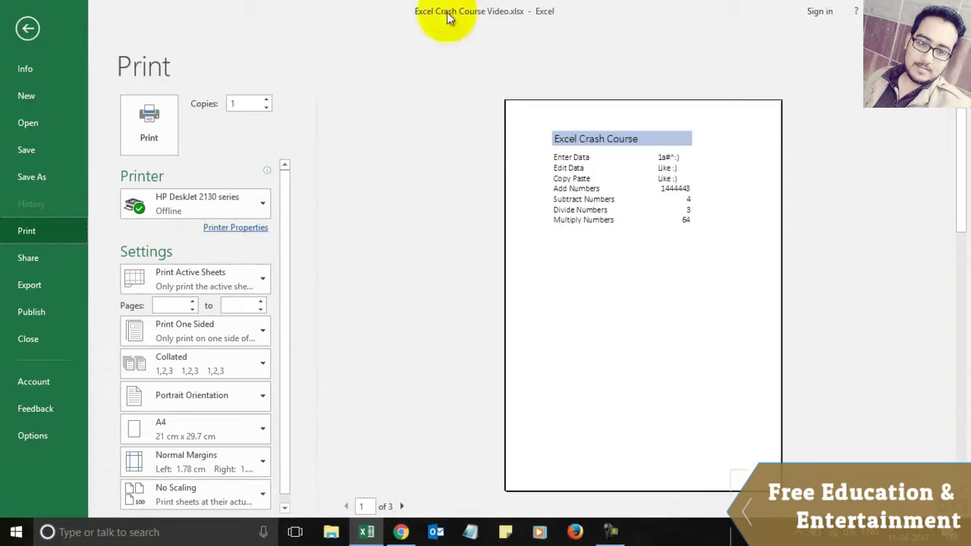
pyautogui.click(26, 30)
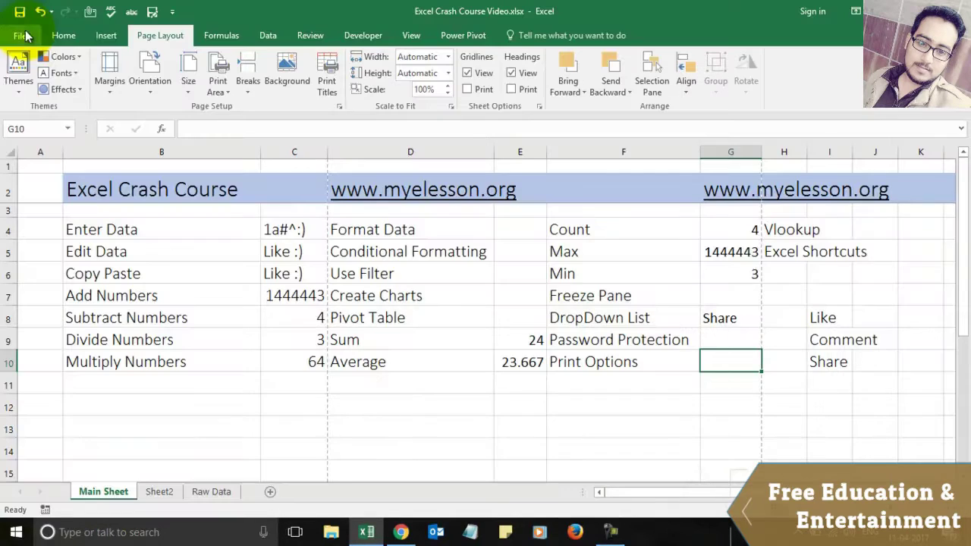
# Step: Move from Main Sheet via Sheet2 to the Raw Data sheet and browse its Product name column
pyautogui.click(831, 236)
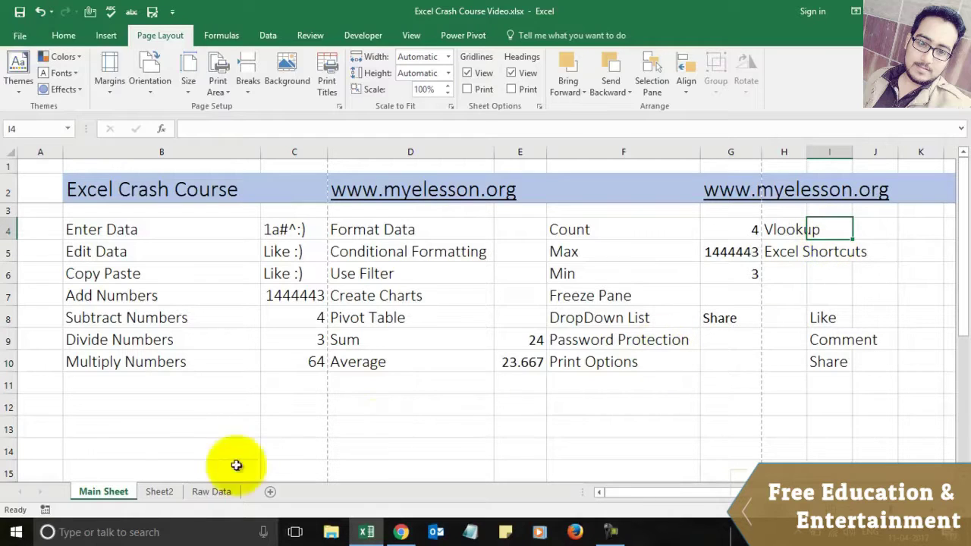
pyautogui.click(172, 491)
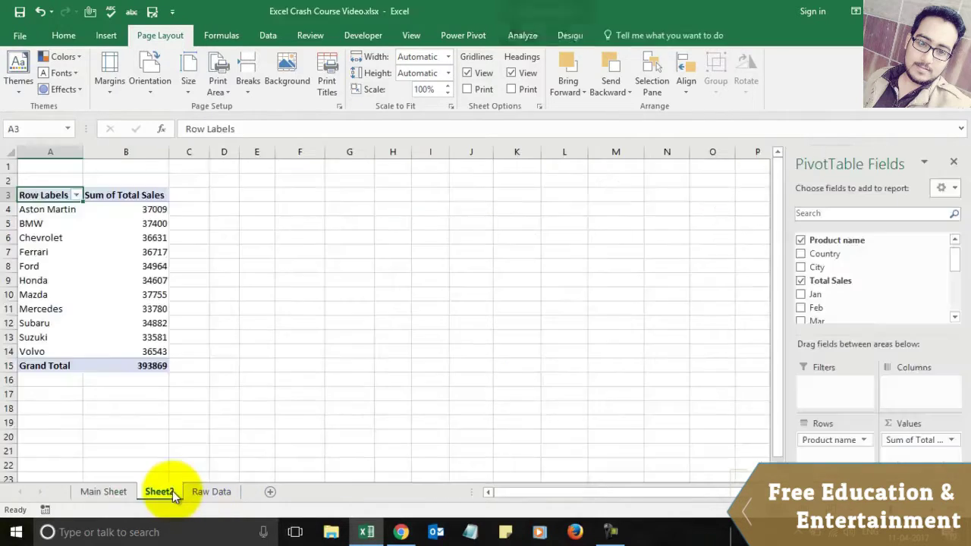
pyautogui.click(199, 491)
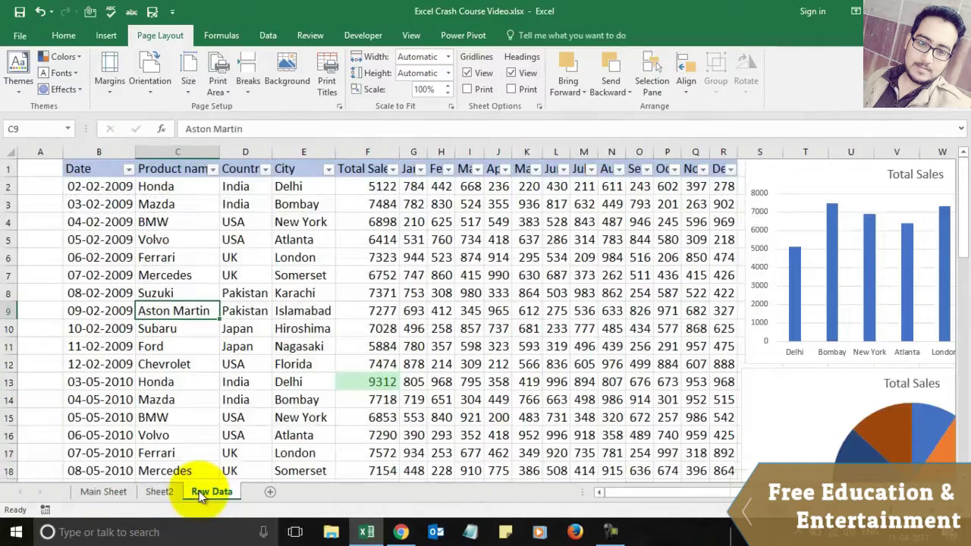
pyautogui.press('Up')
pyautogui.press('Up')
pyautogui.press('Up')
pyautogui.press('Up')
pyautogui.press('Up')
pyautogui.press('Up')
pyautogui.press('Up')
pyautogui.press('Up')
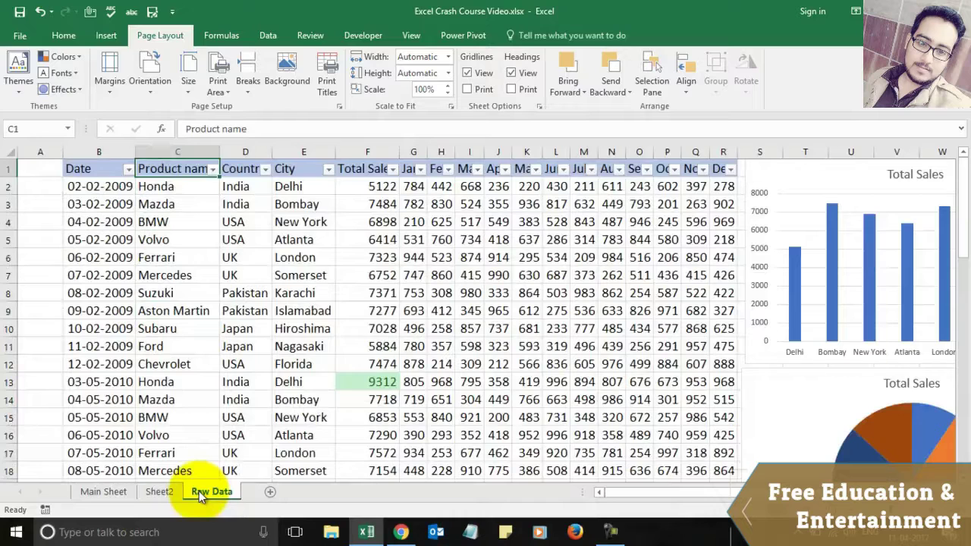
pyautogui.press('Down')
pyautogui.press('Right')
pyautogui.press('Right')
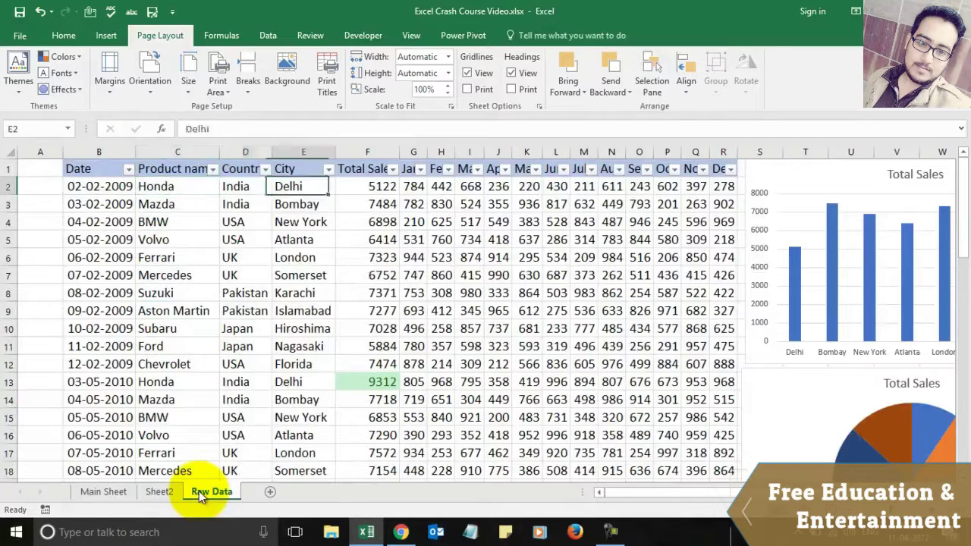
pyautogui.press('Right')
pyautogui.press('Left')
pyautogui.press('Left')
pyautogui.press('Left')
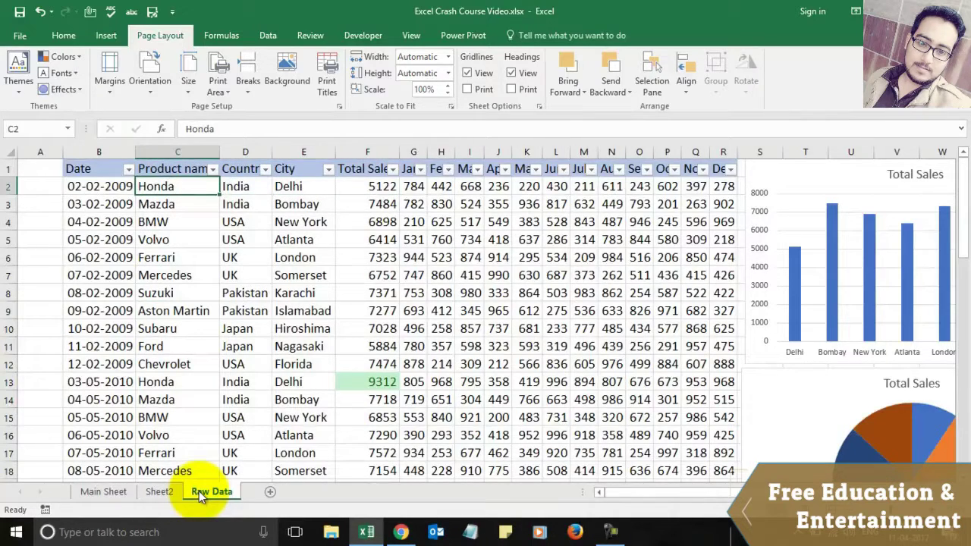
pyautogui.hotkey('shift', 'Down')
pyautogui.hotkey('shift', 'Down')
pyautogui.hotkey('shift', 'Up')
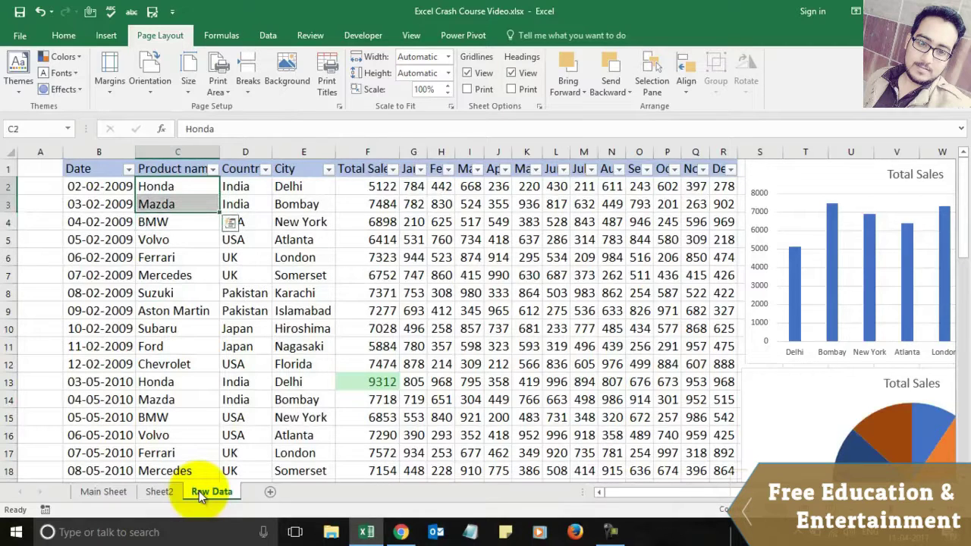
pyautogui.press('Up')
pyautogui.press('Down')
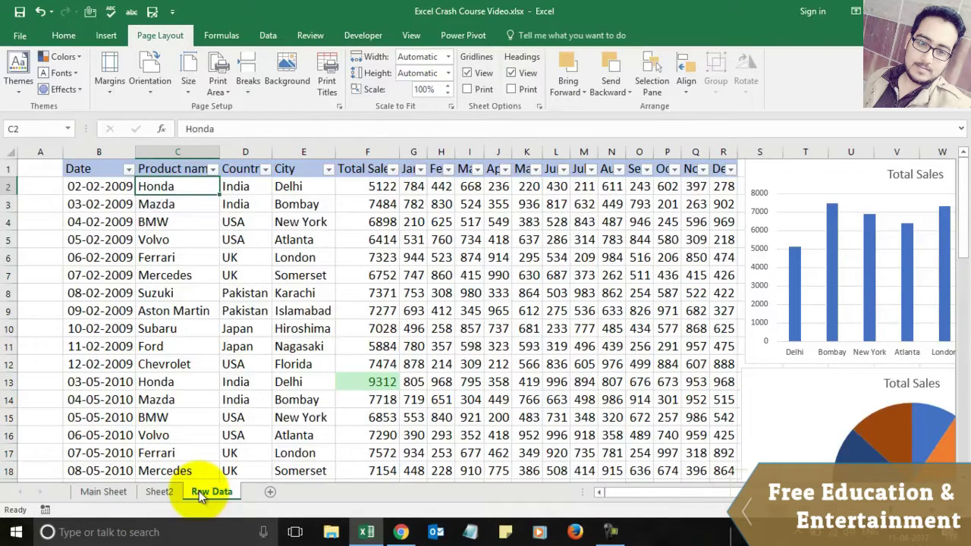
pyautogui.click(119, 493)
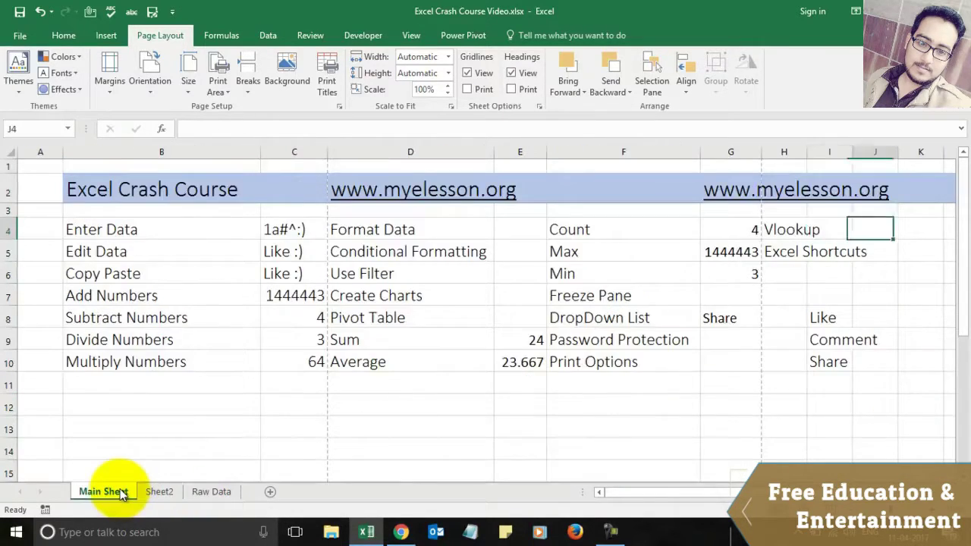
pyautogui.press('Left')
pyautogui.press('Left')
pyautogui.press('Down')
pyautogui.press('Down')
pyautogui.press('Down')
pyautogui.press('Down')
pyautogui.press('Down')
pyautogui.press('Down')
pyautogui.press('Down')
pyautogui.press('Down')
pyautogui.press('Down')
pyautogui.press('Down')
pyautogui.press('Up')
pyautogui.press('Up')
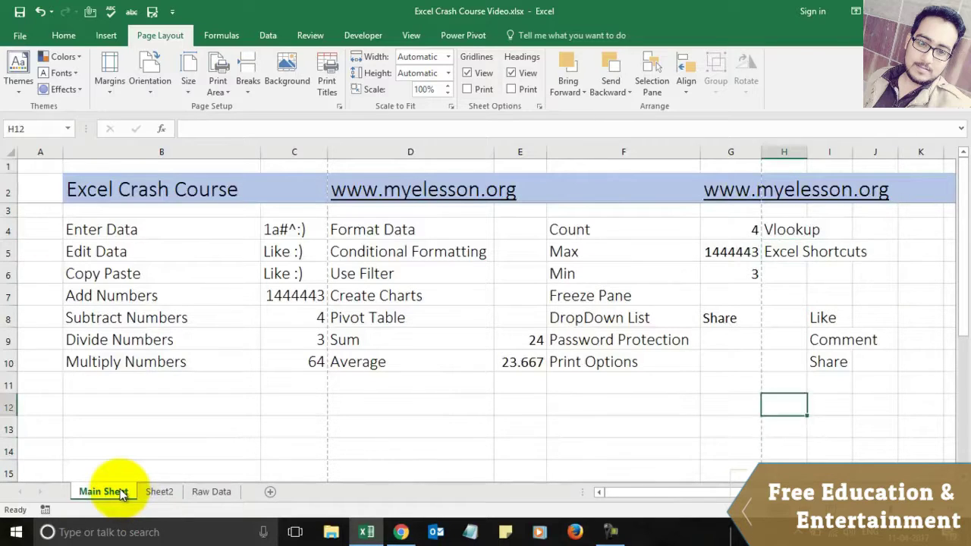
pyautogui.press('Up')
pyautogui.press('Up')
pyautogui.press('Up')
pyautogui.press('Up')
pyautogui.press('Up')
pyautogui.press('Up')
pyautogui.press('Up')
pyautogui.press('Up')
pyautogui.press('Right')
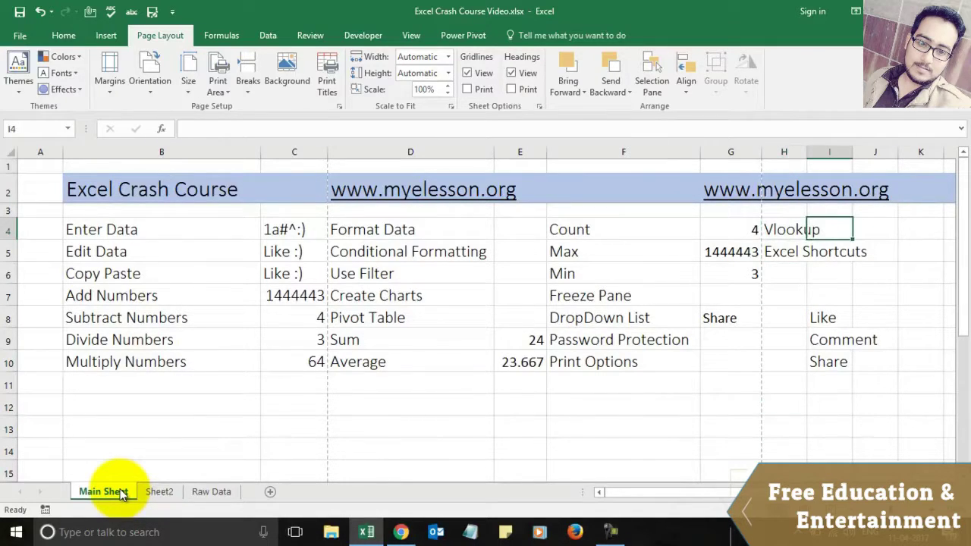
pyautogui.write('Honda')
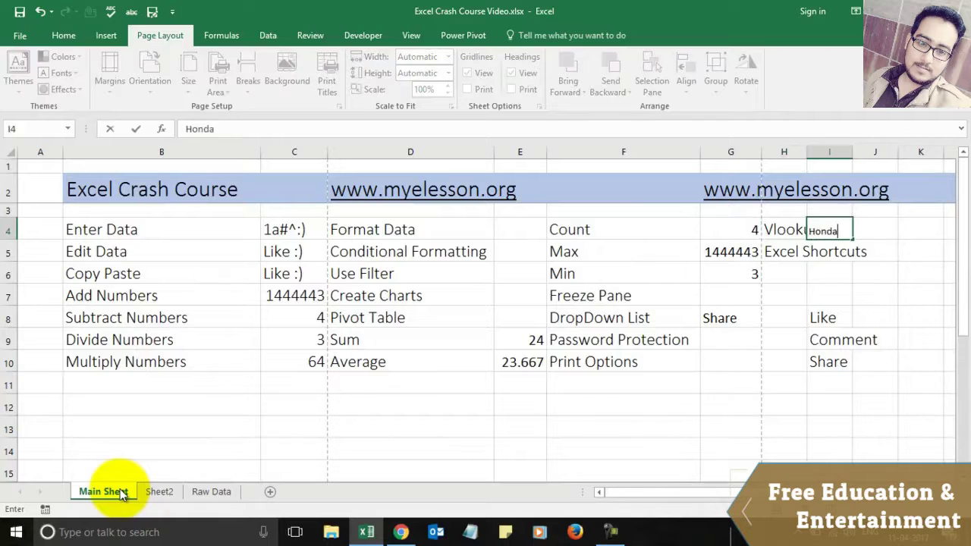
pyautogui.press('Return')
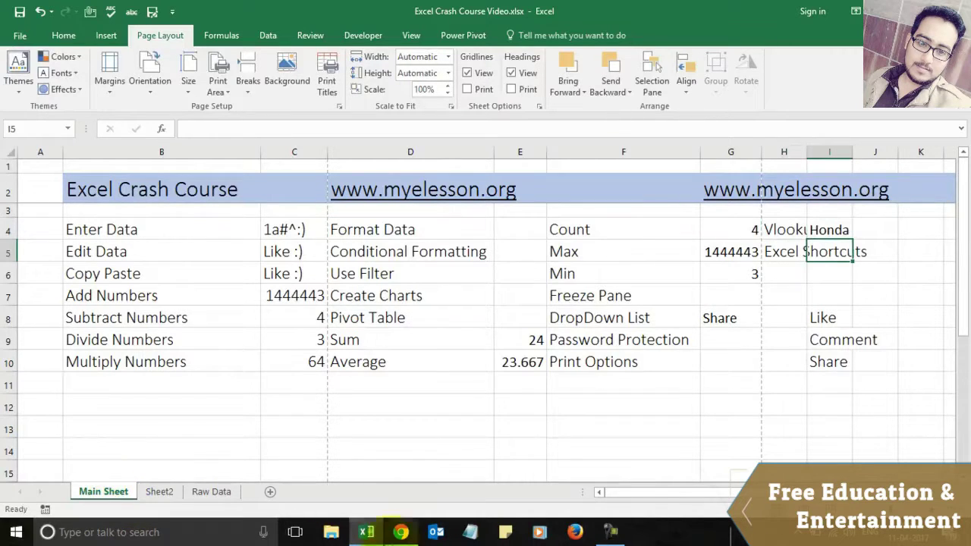
pyautogui.click(786, 510)
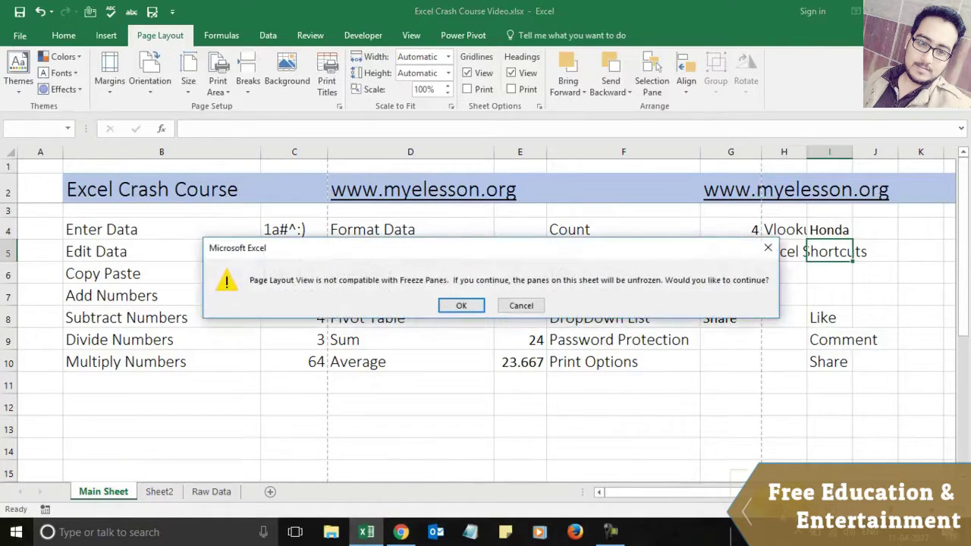
pyautogui.press('Escape')
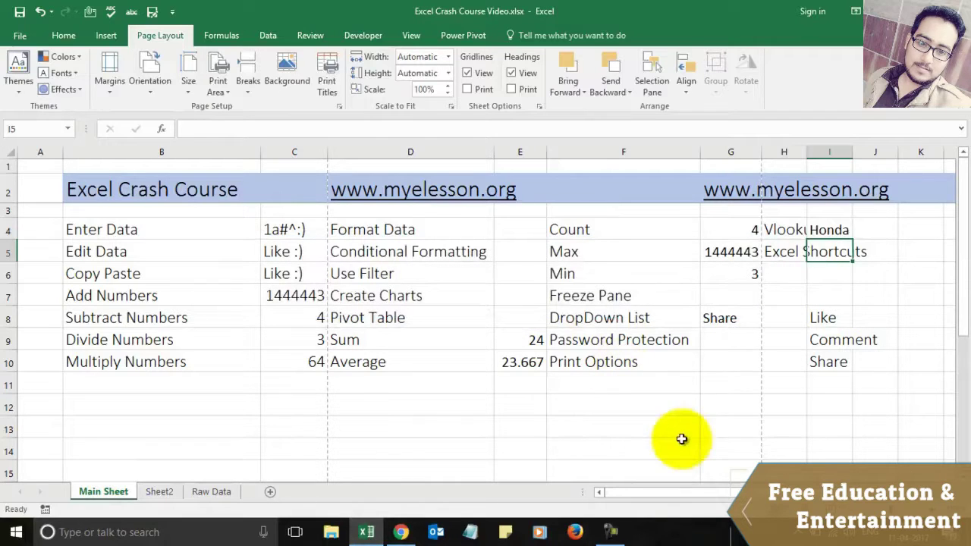
pyautogui.click(841, 231)
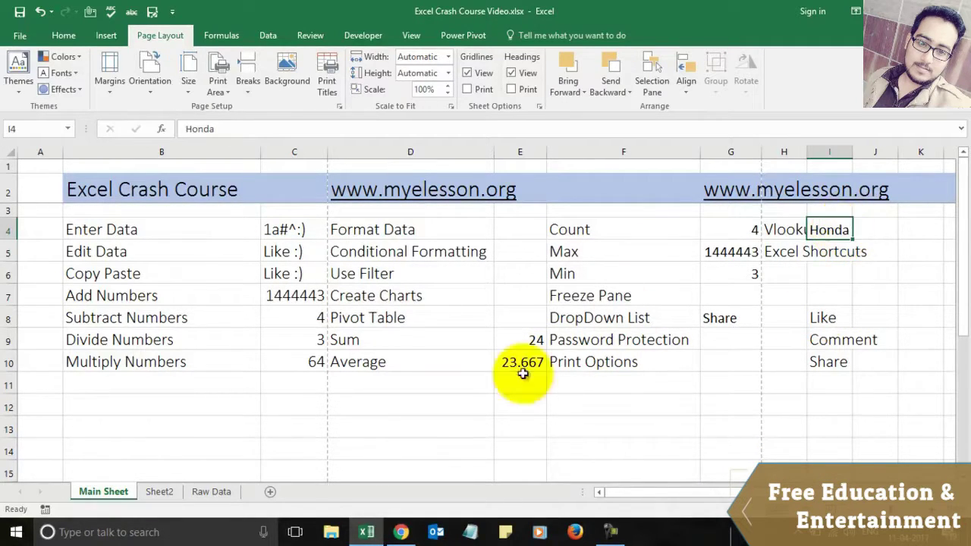
pyautogui.press('Delete')
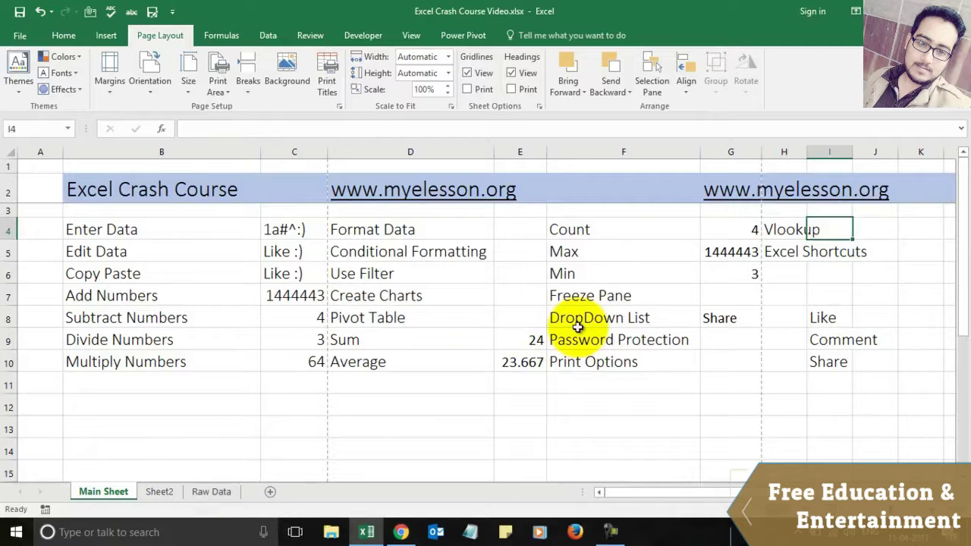
pyautogui.click(209, 491)
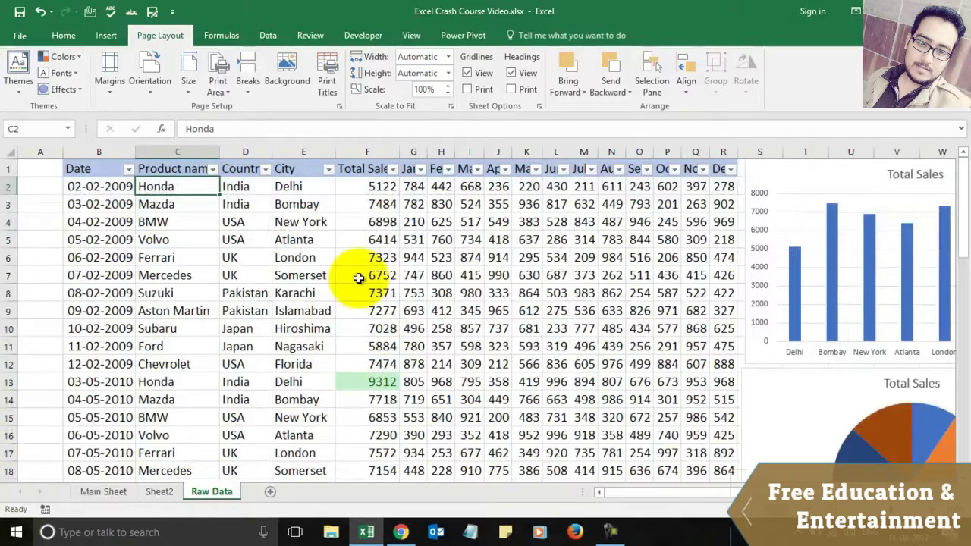
# Step: Add Sheet3 and copy row 2, the Excel Crash Course banner, from Main Sheet
pyautogui.click(269, 491)
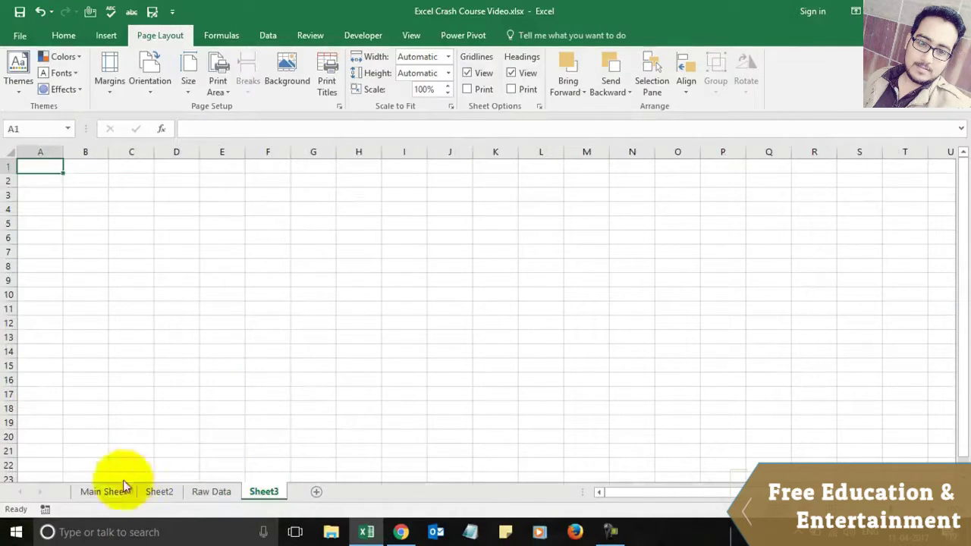
pyautogui.click(104, 491)
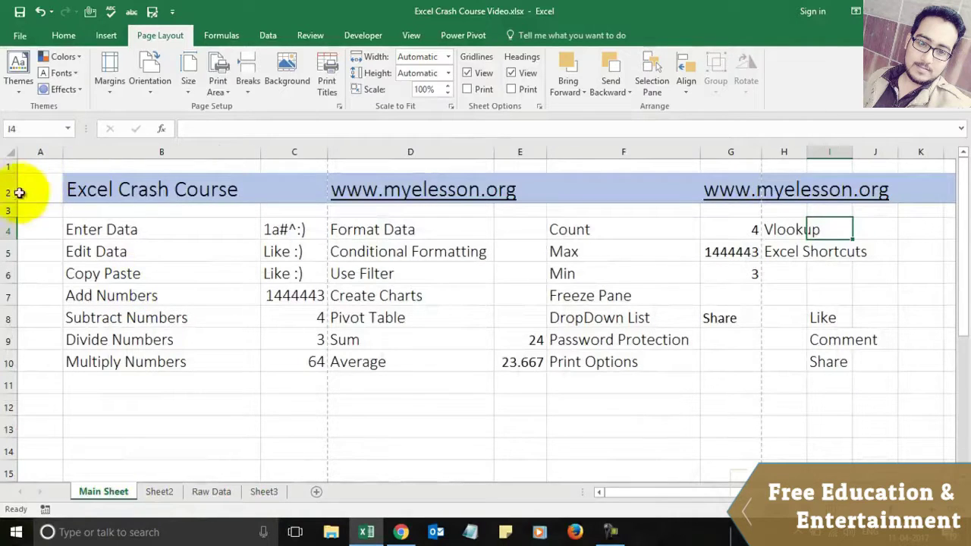
pyautogui.click(11, 189)
pyautogui.hotkey('ctrl', 'c')
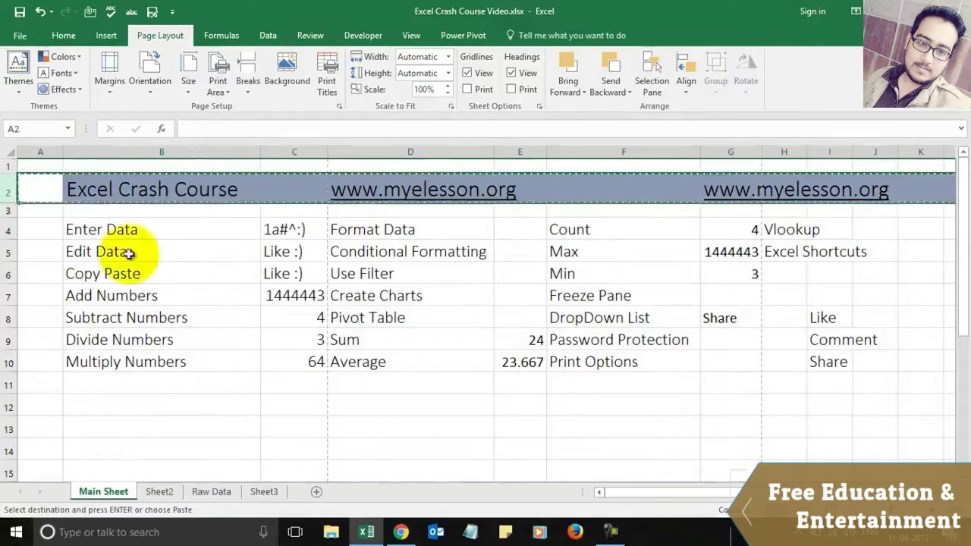
# Step: Paste the banner into Sheet3 row 2 using Formulas & Number Formatting
pyautogui.click(264, 491)
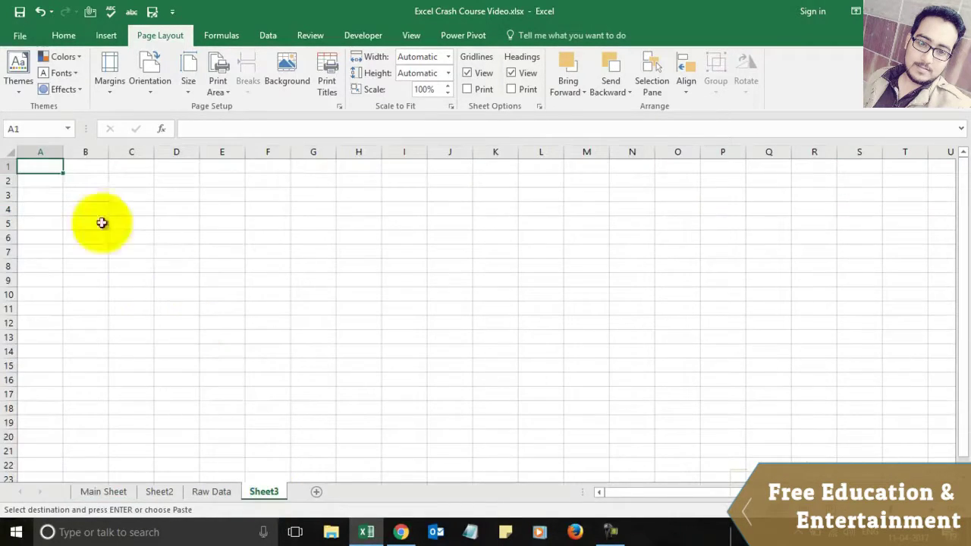
pyautogui.click(7, 181)
pyautogui.hotkey('ctrl', 'v')
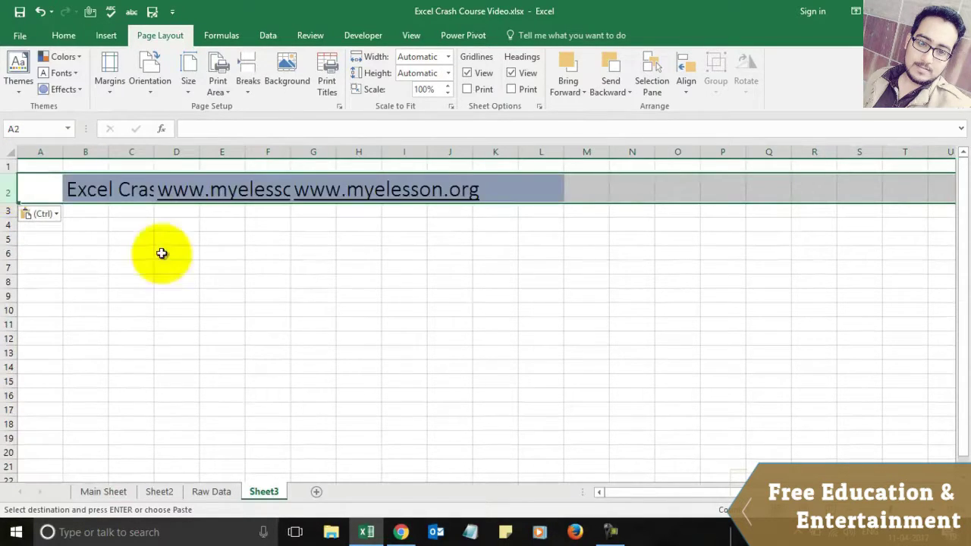
pyautogui.click(56, 214)
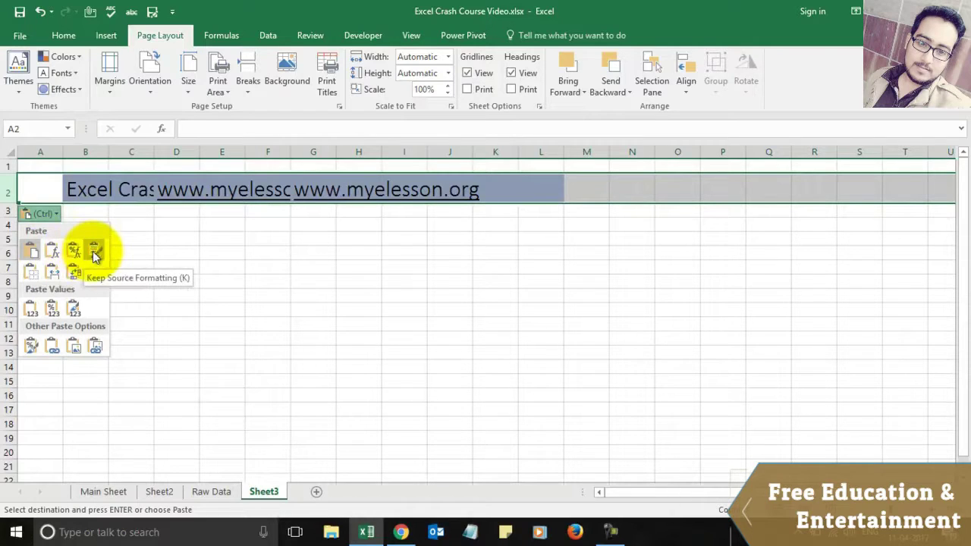
pyautogui.click(94, 253)
pyautogui.click(59, 218)
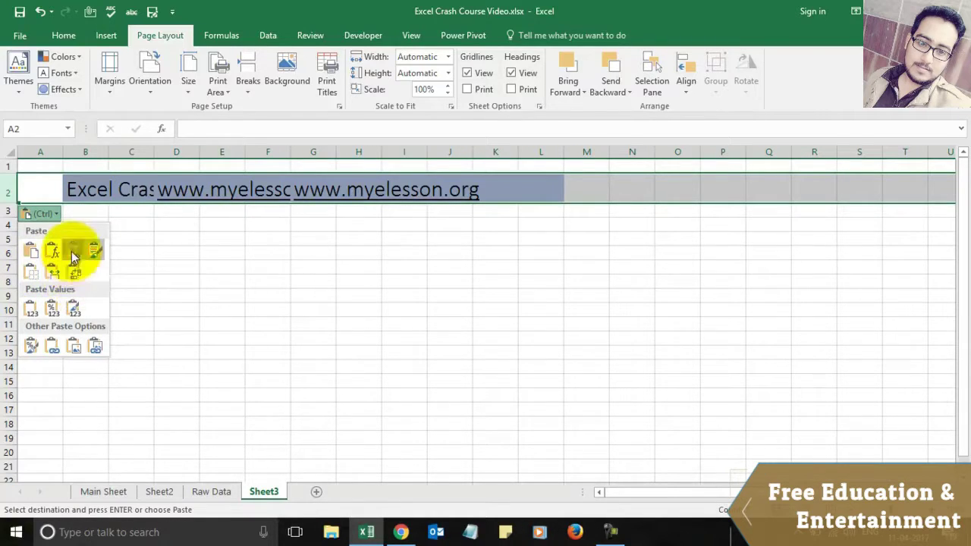
pyautogui.click(72, 251)
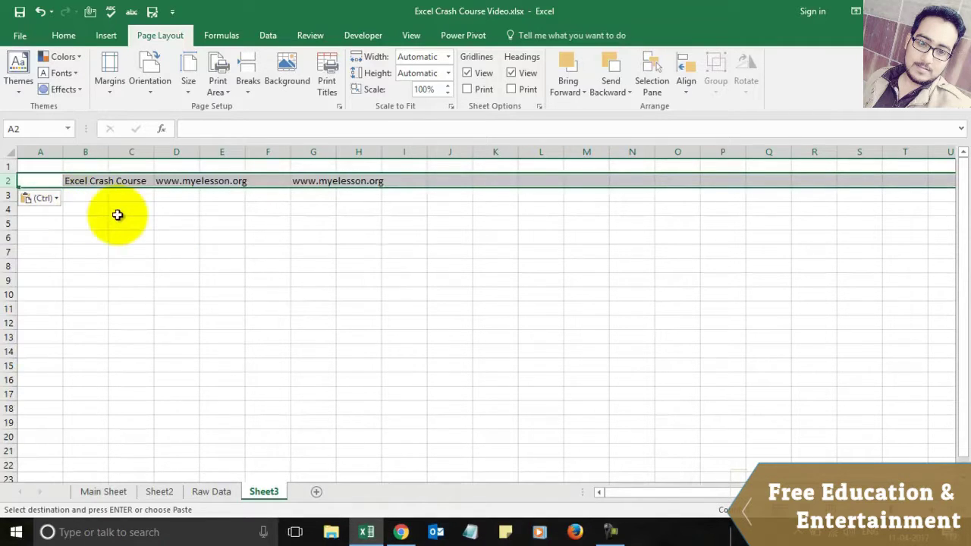
# Step: Apply the Title cell style to B2:I2 and autofit columns B and D
pyautogui.click(206, 221)
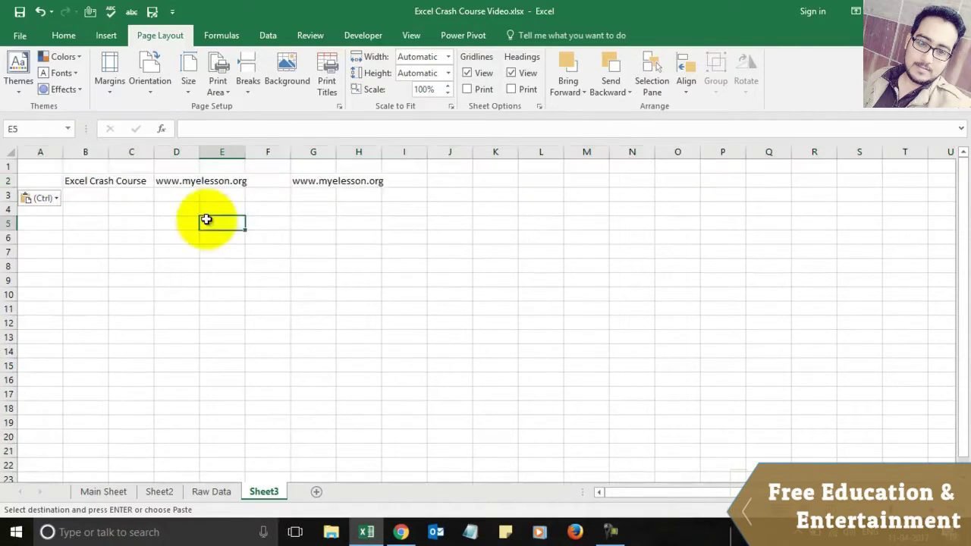
pyautogui.click(78, 180)
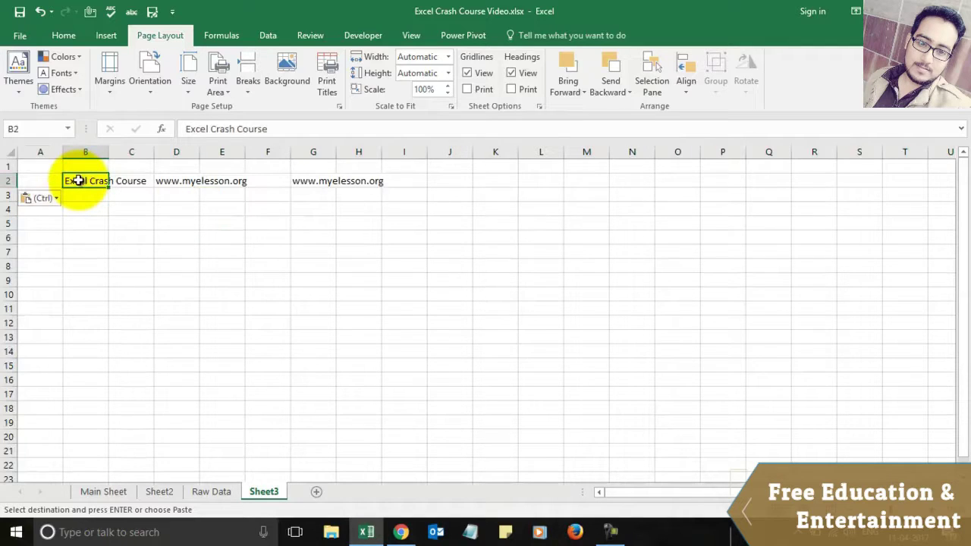
pyautogui.moveTo(79, 181); pyautogui.dragTo(410, 180)
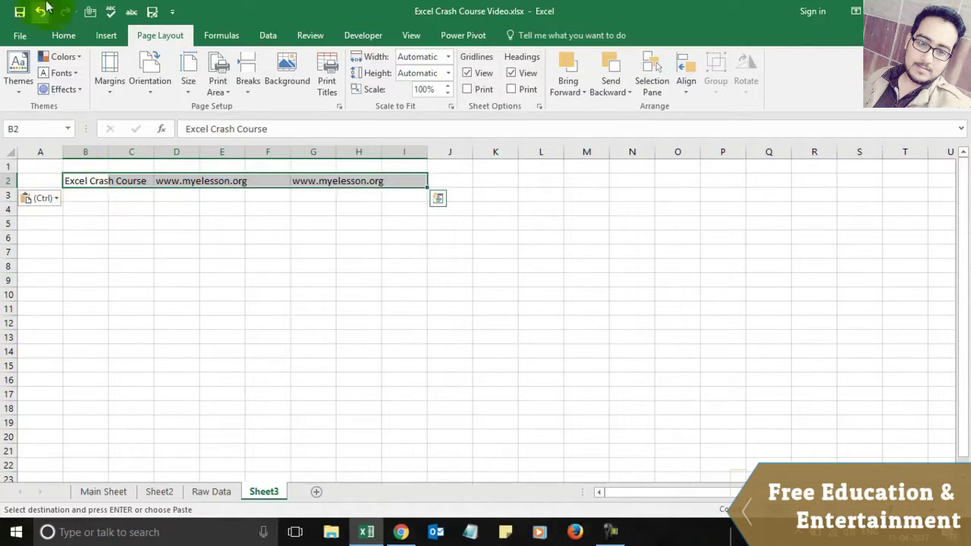
pyautogui.click(64, 36)
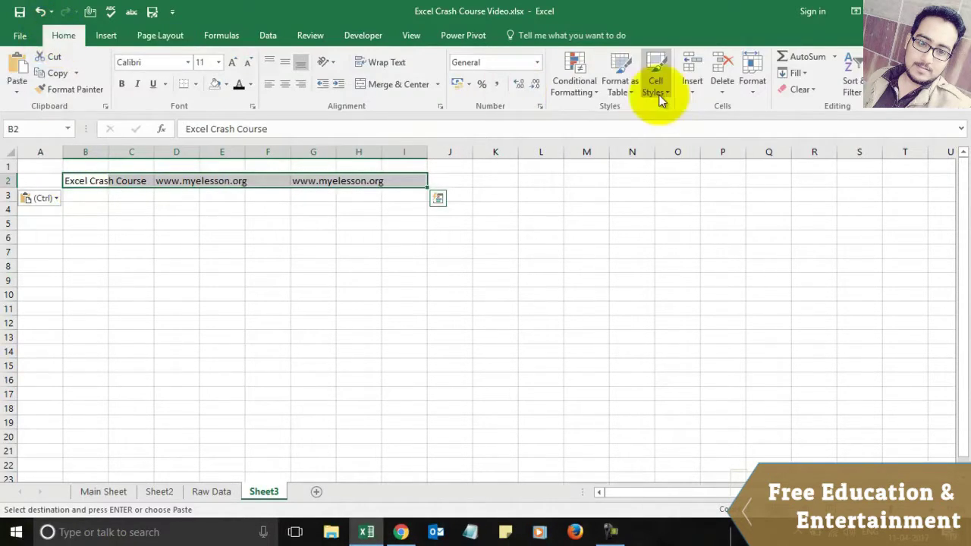
pyautogui.click(656, 91)
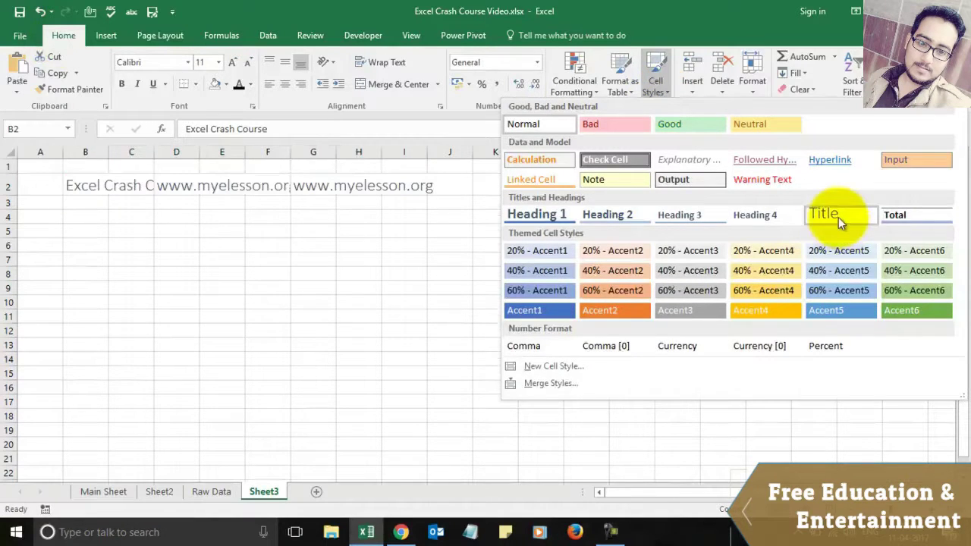
pyautogui.click(838, 217)
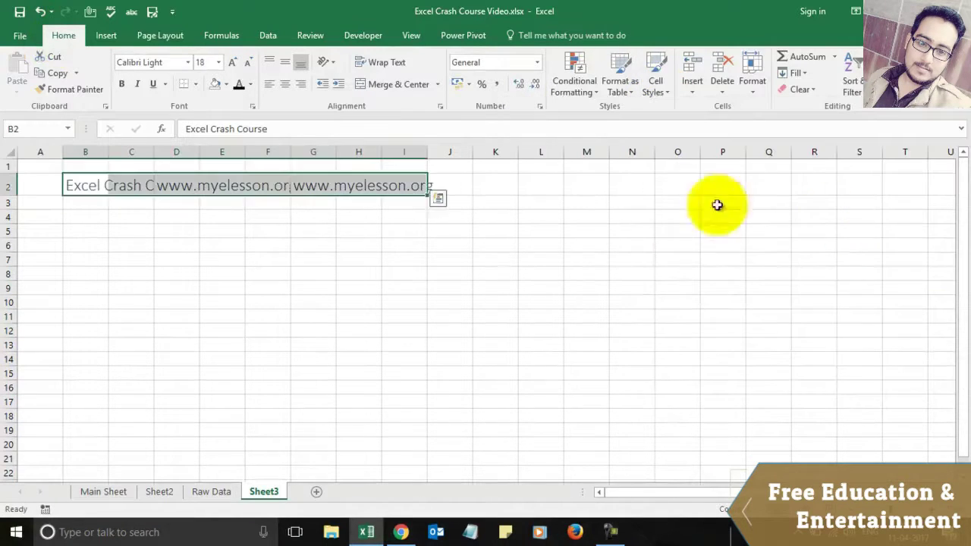
pyautogui.doubleClick(108, 150)
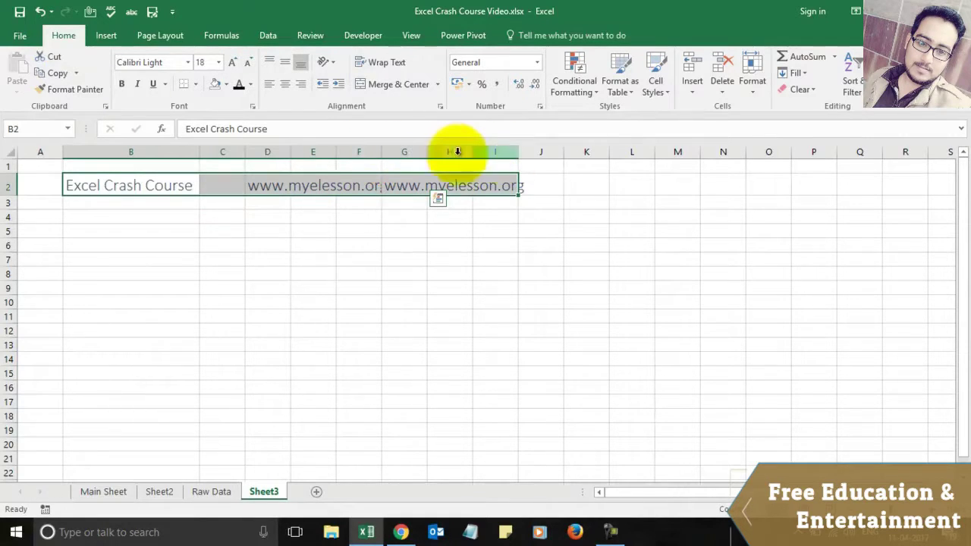
pyautogui.doubleClick(382, 155)
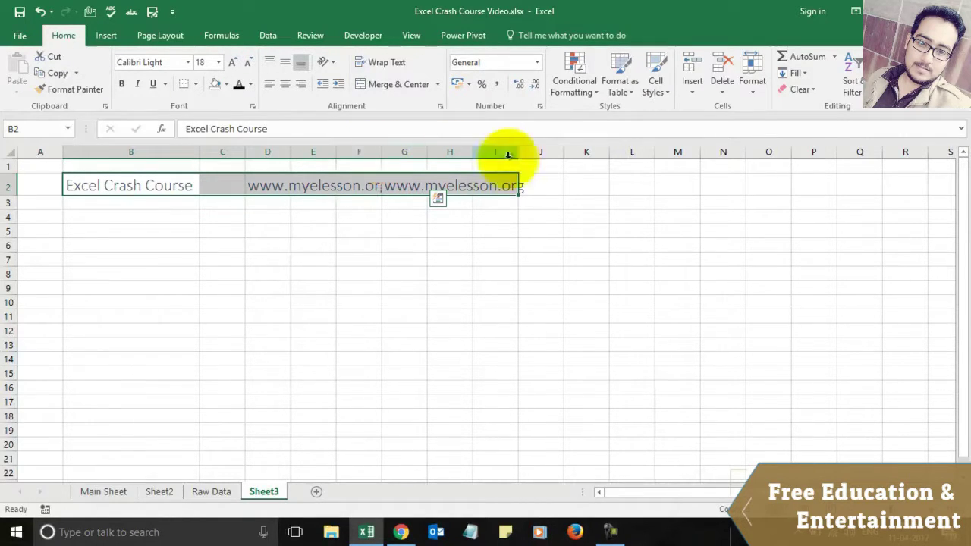
pyautogui.doubleClick(290, 153)
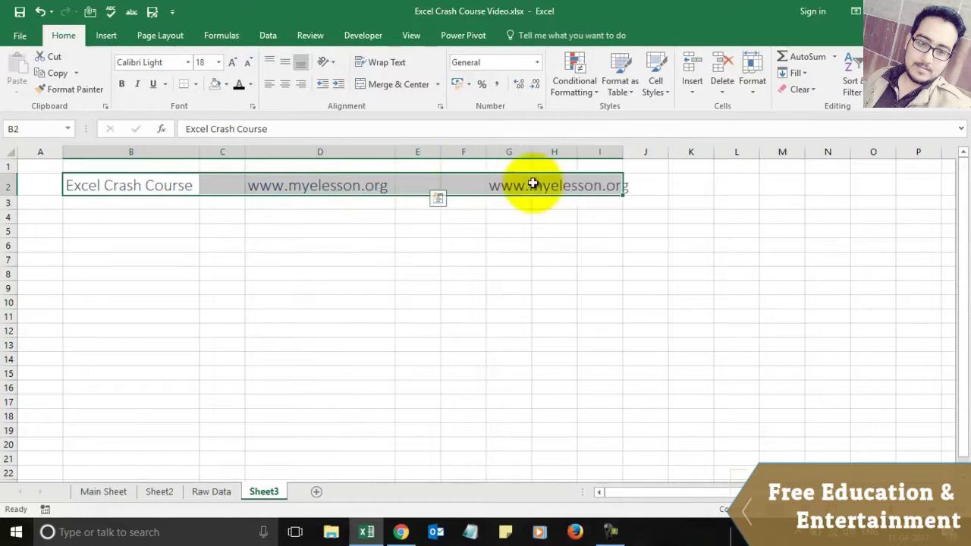
# Step: Enter Honda in cell B5
pyautogui.click(416, 286)
pyautogui.press('Left')
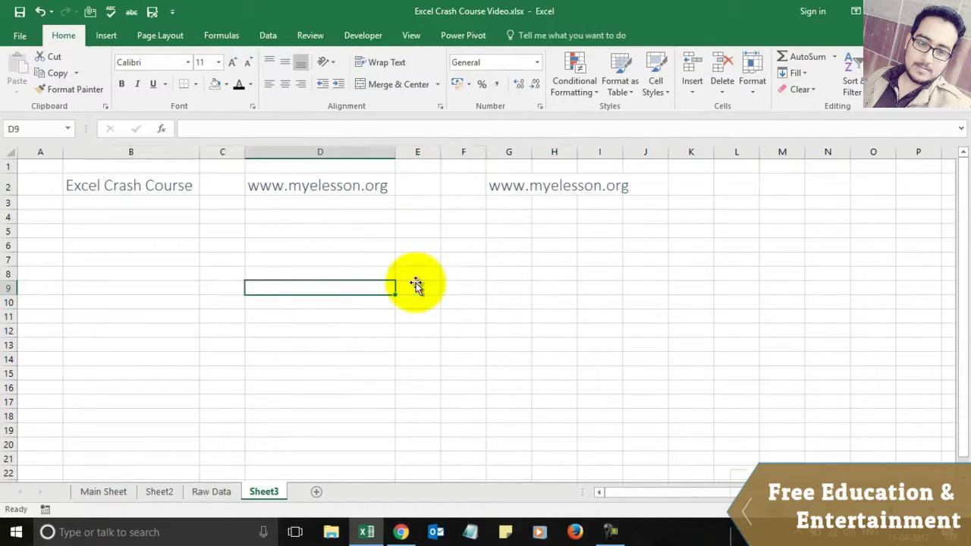
pyautogui.press('Up')
pyautogui.press('Up')
pyautogui.press('Left')
pyautogui.press('Left')
pyautogui.press('Up')
pyautogui.press('Up')
pyautogui.write('H')
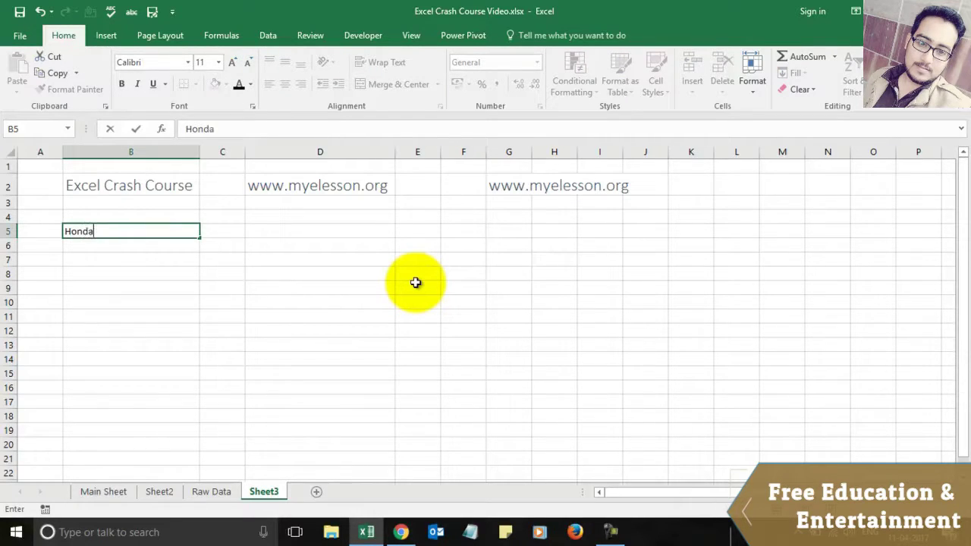
pyautogui.press('Right')
pyautogui.press('Right')
pyautogui.press('Left')
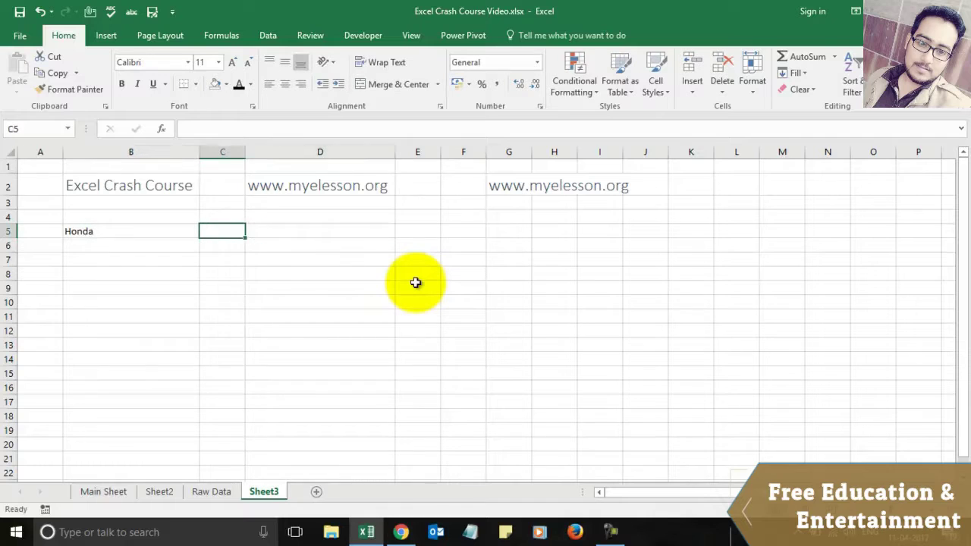
pyautogui.press('Left')
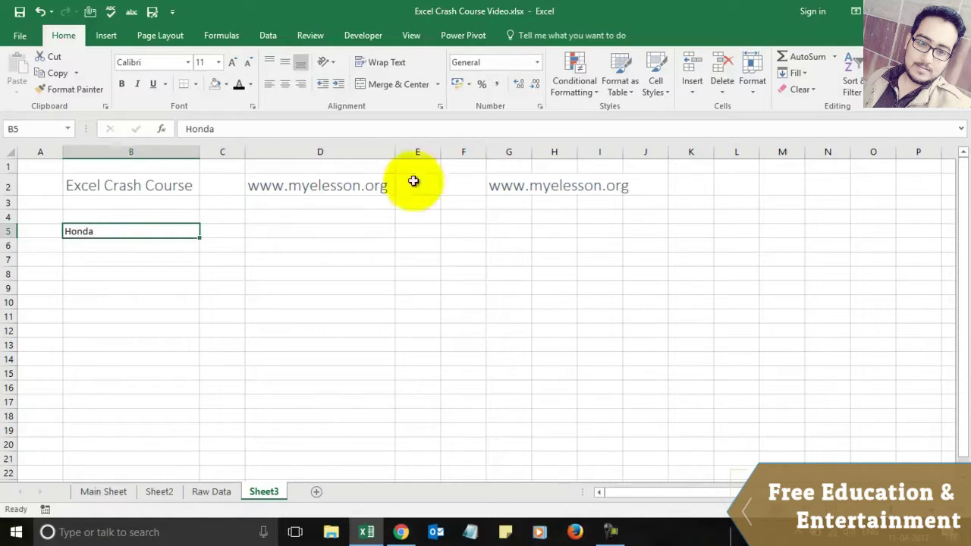
# Step: Enlarge the Honda text in B5 and begin =VLOOKUP(B5 in cell C5
pyautogui.click(233, 64)
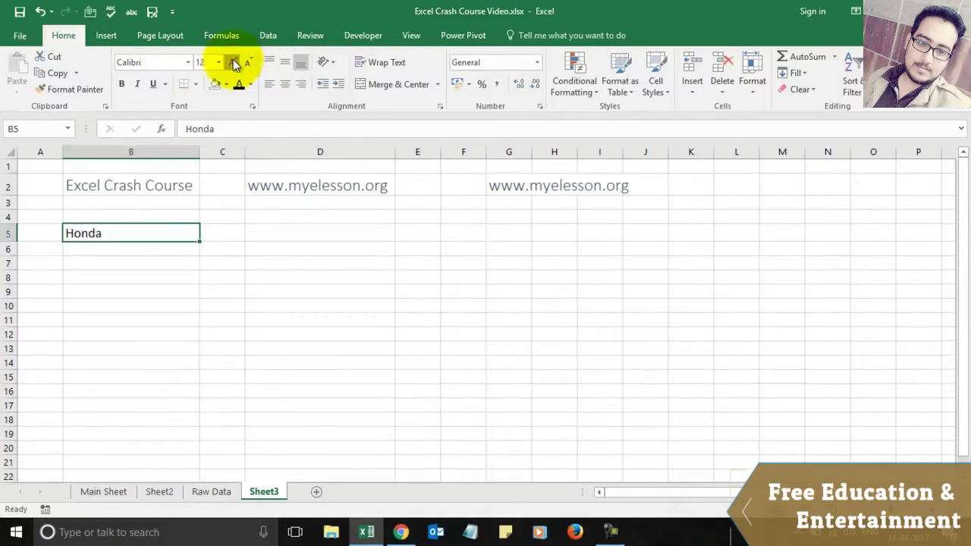
pyautogui.click(232, 63)
pyautogui.click(232, 64)
pyautogui.click(224, 234)
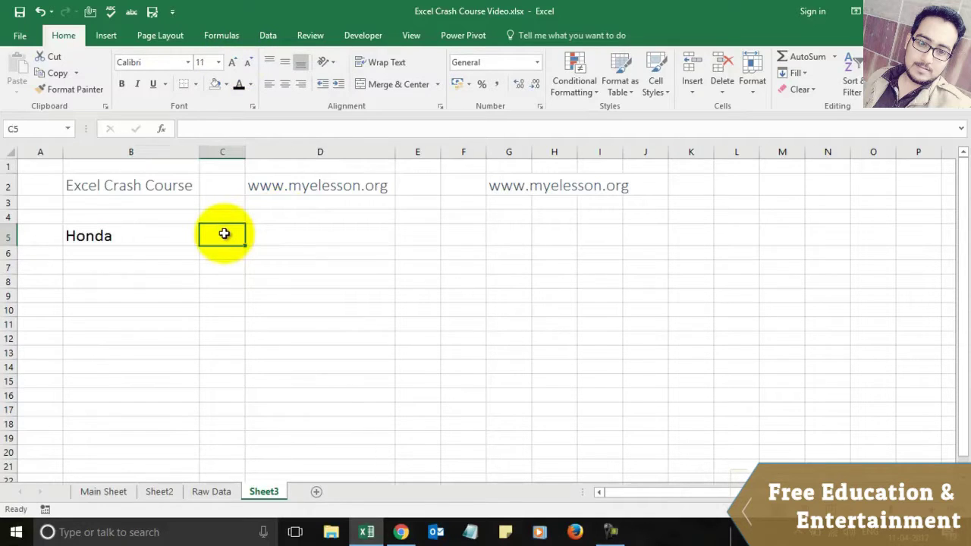
pyautogui.write('=vlo')
pyautogui.press('Tab')
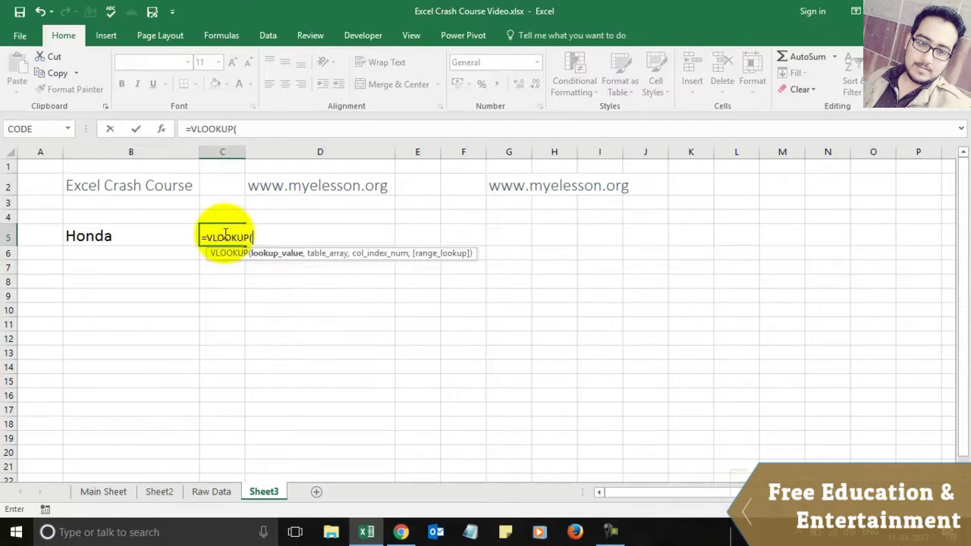
pyautogui.click(111, 235)
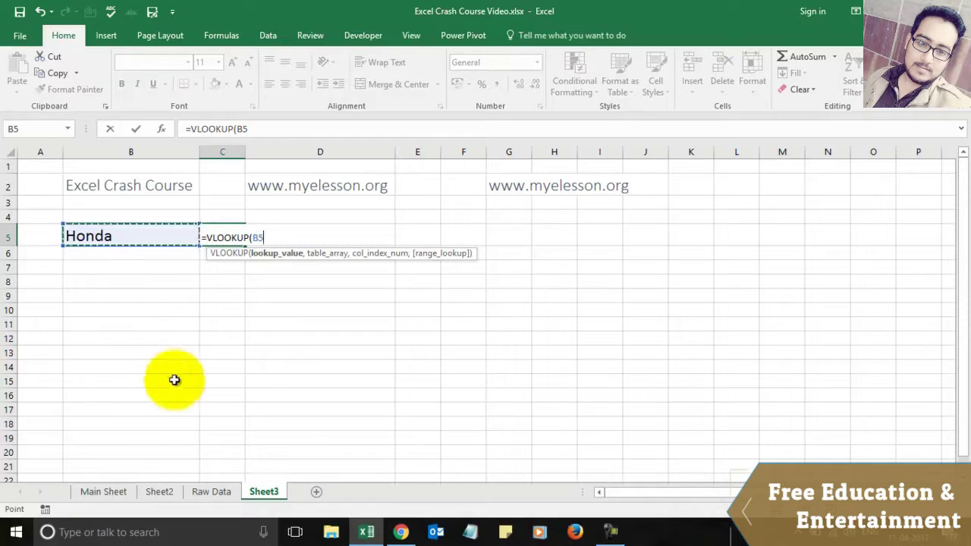
# Step: Cancel the first attempt and re-enter =VLOOKUP( in C5 with B5 as the lookup value
pyautogui.click(206, 492)
pyautogui.press('Escape')
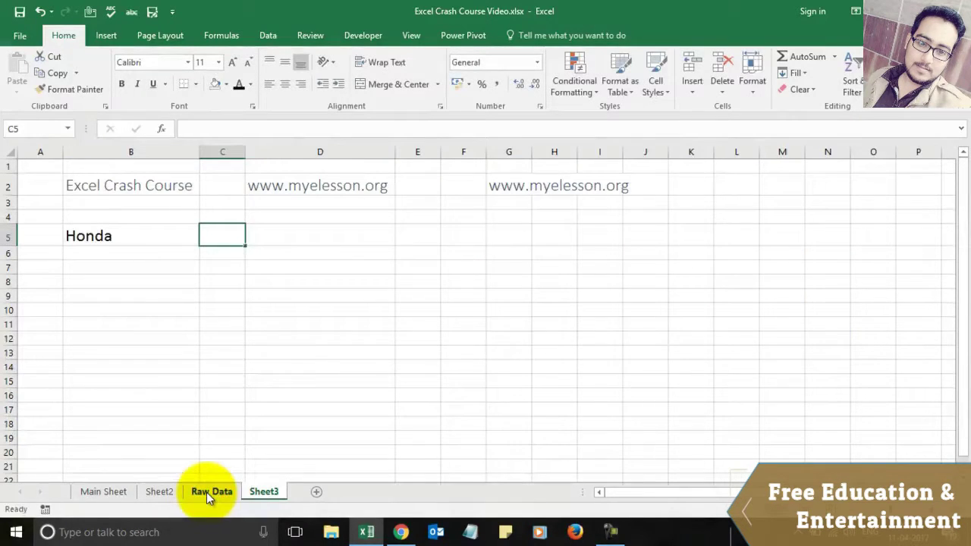
pyautogui.write('=vlo')
pyautogui.press('Tab')
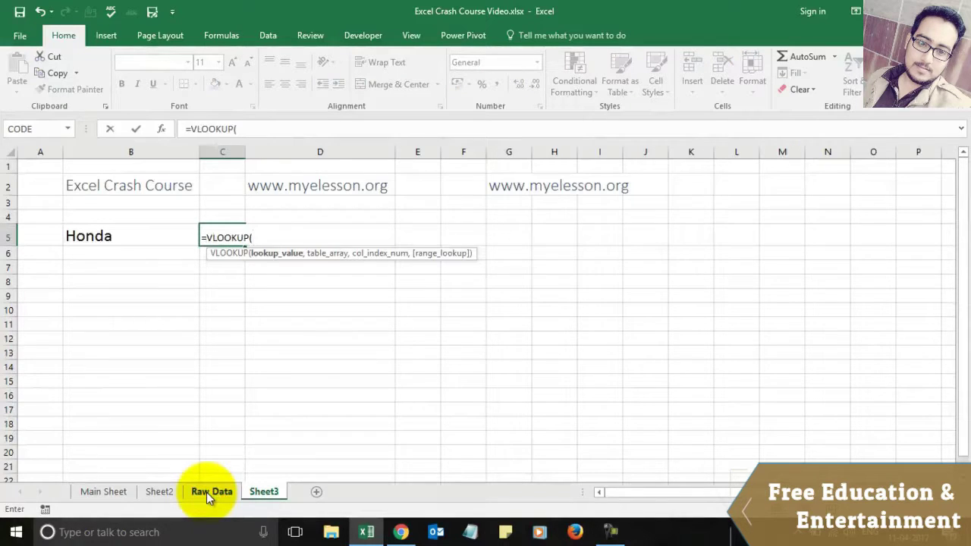
pyautogui.click(92, 239)
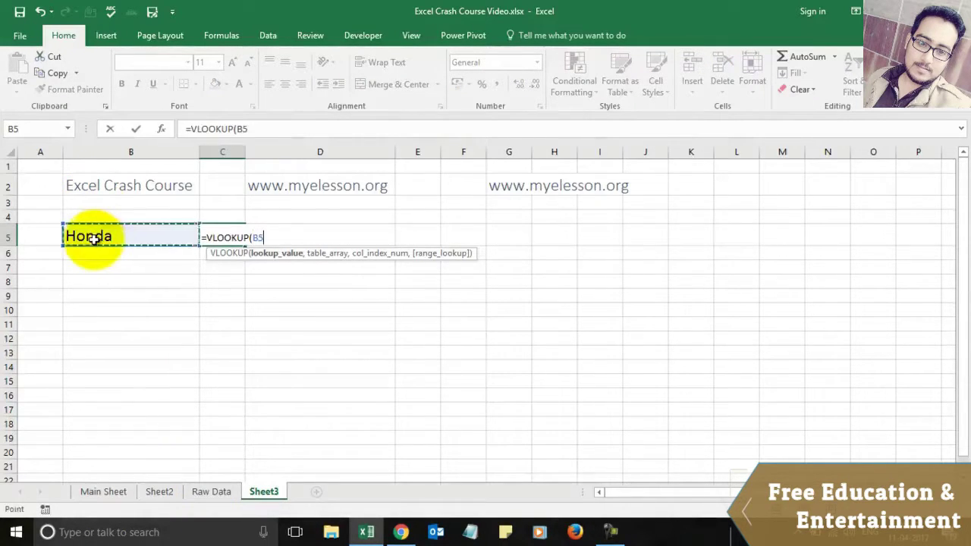
# Step: Set the lookup table to 'Raw Data'!C1:R7 in the VLOOKUP formula
pyautogui.write(',')
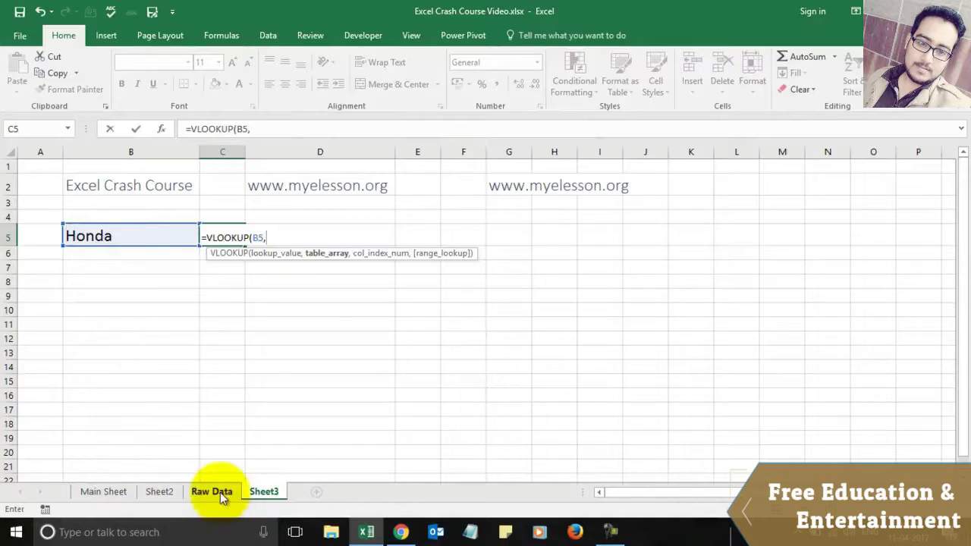
pyautogui.click(213, 492)
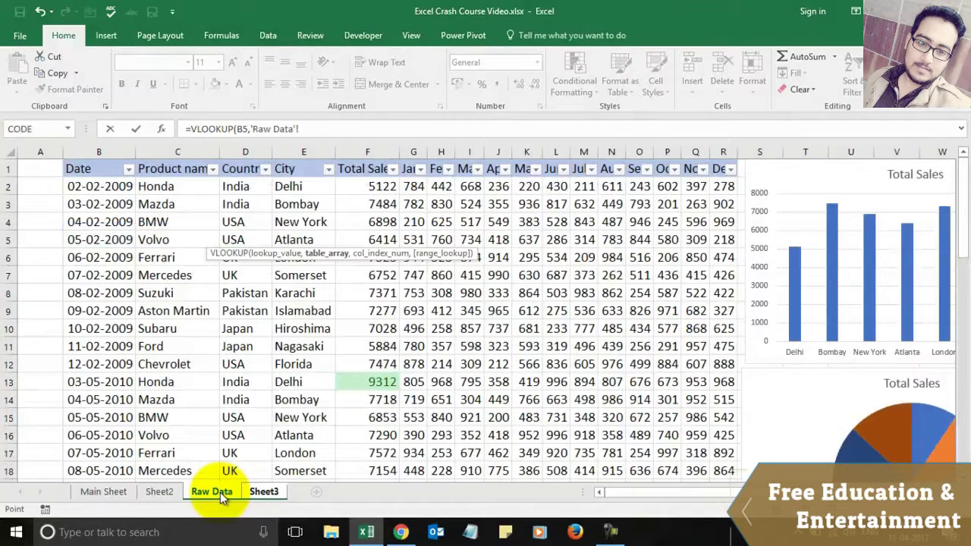
pyautogui.press('Right')
pyautogui.press('Right')
pyautogui.hotkey('shift', 'Down')
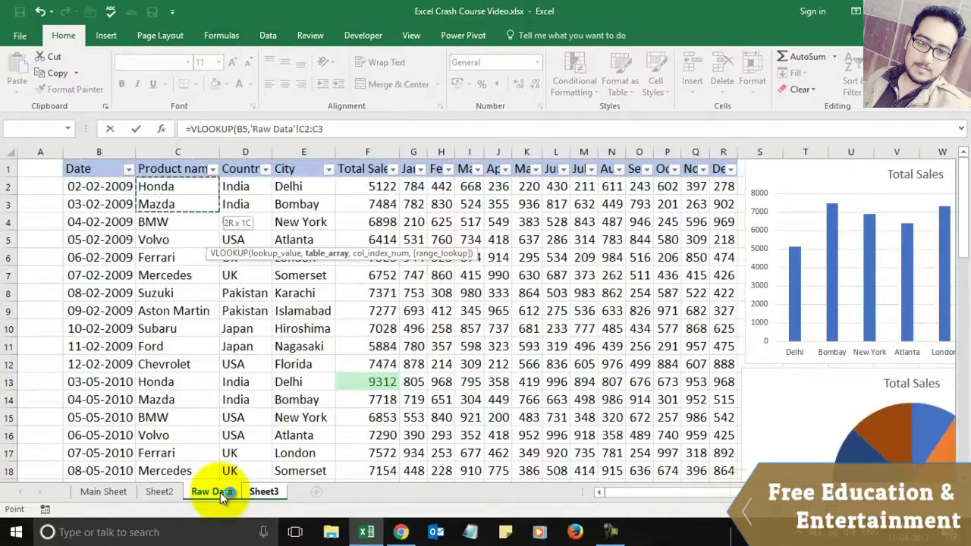
pyautogui.press('Up')
pyautogui.hotkey('shift', 'Down')
pyautogui.hotkey('shift', 'Down')
pyautogui.hotkey('shift', 'Down')
pyautogui.hotkey('shift', 'Down')
pyautogui.hotkey('shift', 'Down')
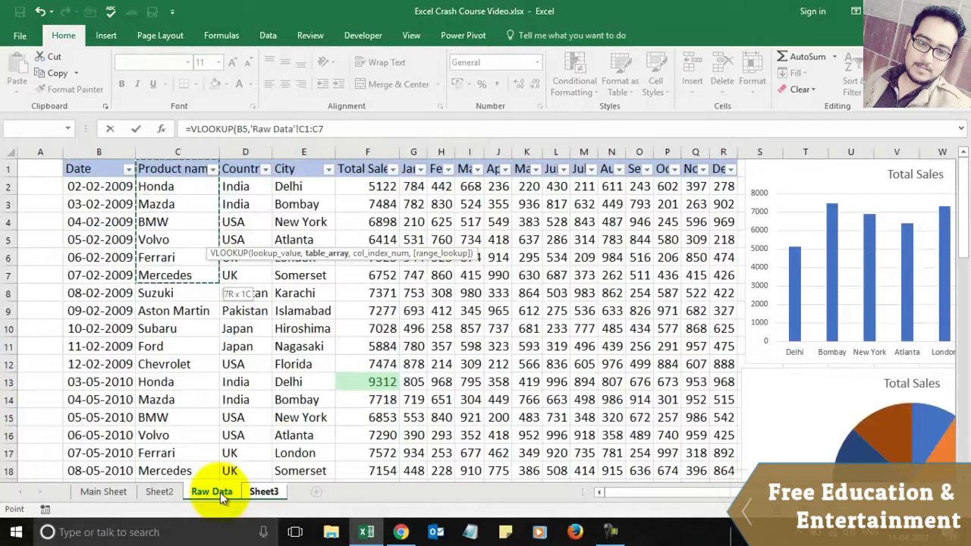
pyautogui.hotkey('shift', 'Right')
pyautogui.hotkey('shift', 'Right')
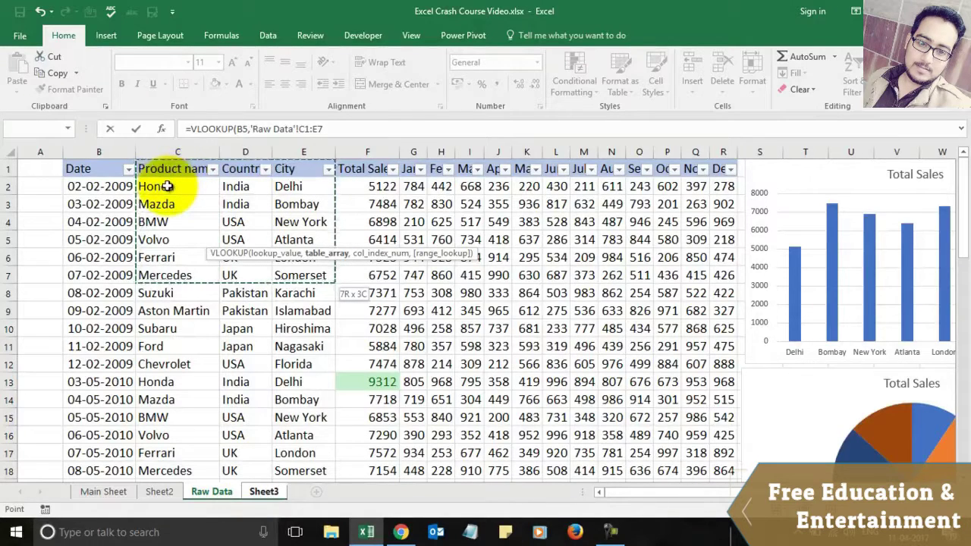
pyautogui.hotkey('shift', 'Right')
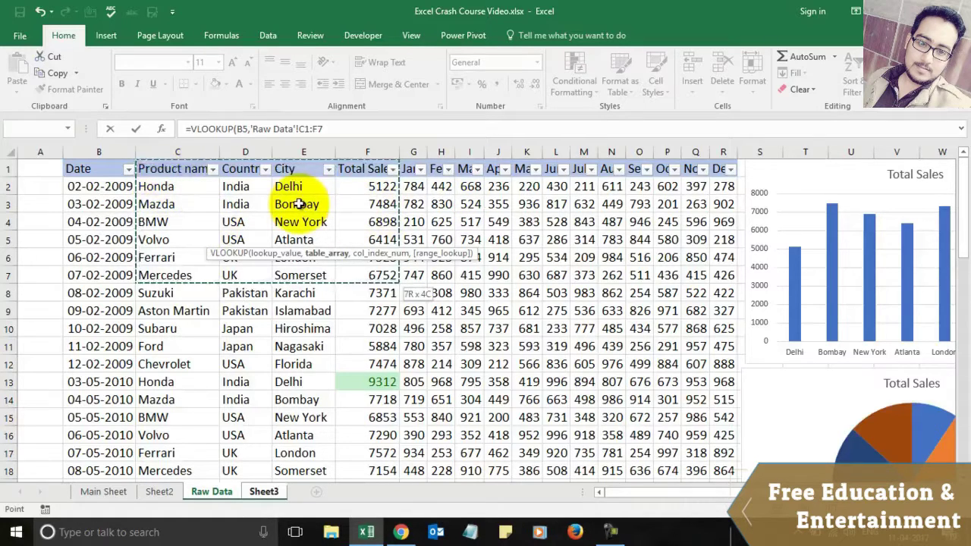
pyautogui.hotkey('shift', 'Right')
pyautogui.hotkey('shift', 'Right')
pyautogui.hotkey('shift', 'Right')
pyautogui.hotkey('shift', 'Right')
pyautogui.hotkey('shift', 'Right')
pyautogui.hotkey('shift', 'Right')
pyautogui.hotkey('shift', 'Right')
pyautogui.hotkey('shift', 'Right')
pyautogui.hotkey('shift', 'Right')
pyautogui.hotkey('shift', 'Right')
pyautogui.hotkey('shift', 'Right')
pyautogui.hotkey('shift', 'Right')
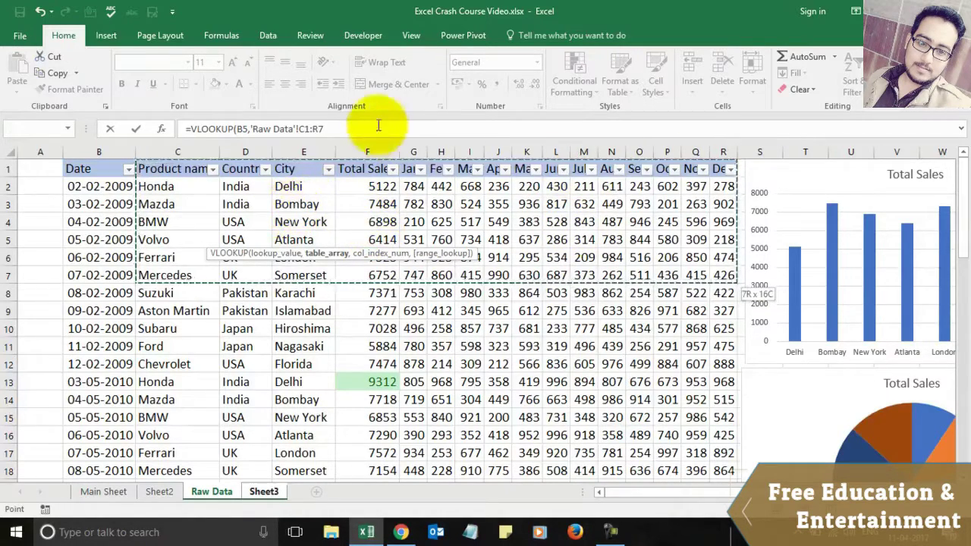
# Step: Finish the formula with column index 4 and exact match 0, returning 5122
pyautogui.click(358, 128)
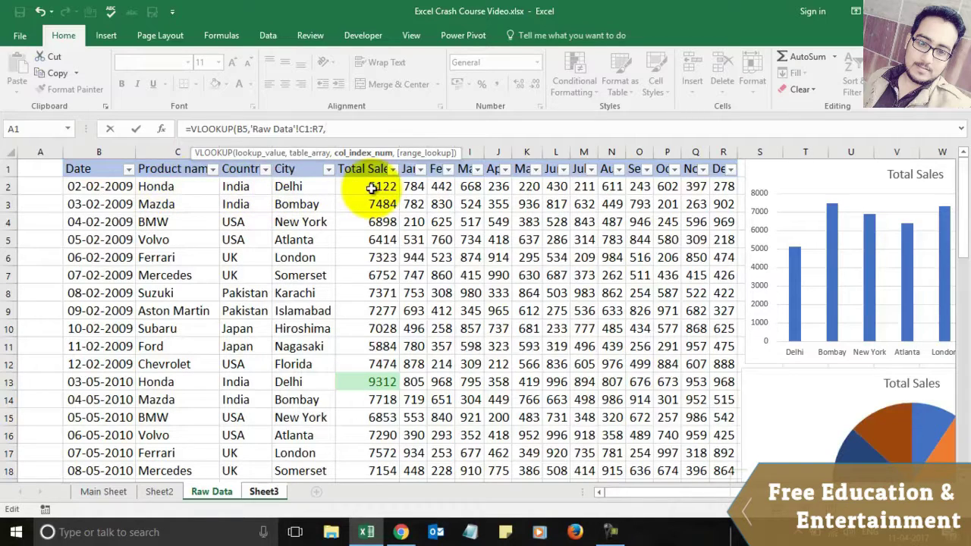
pyautogui.write('4,')
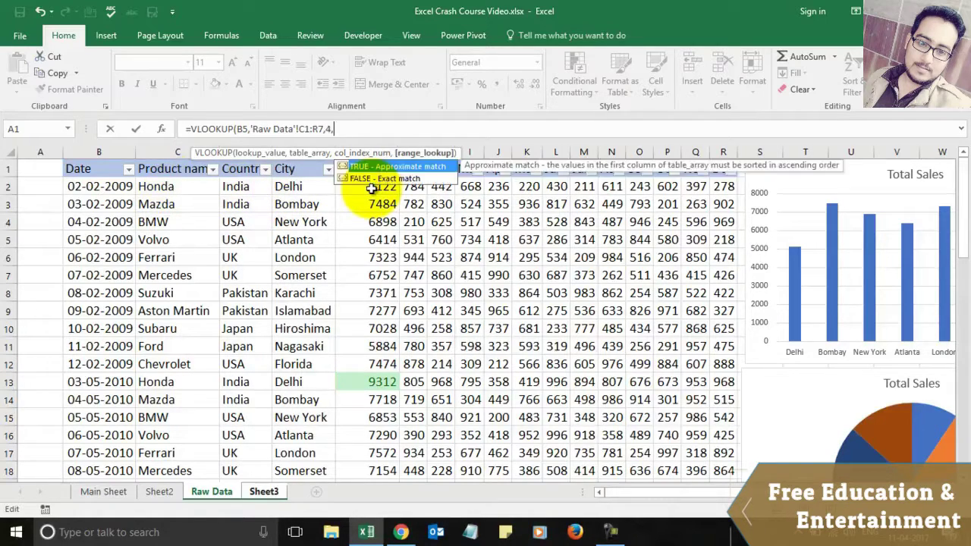
pyautogui.write('0)')
pyautogui.press('Return')
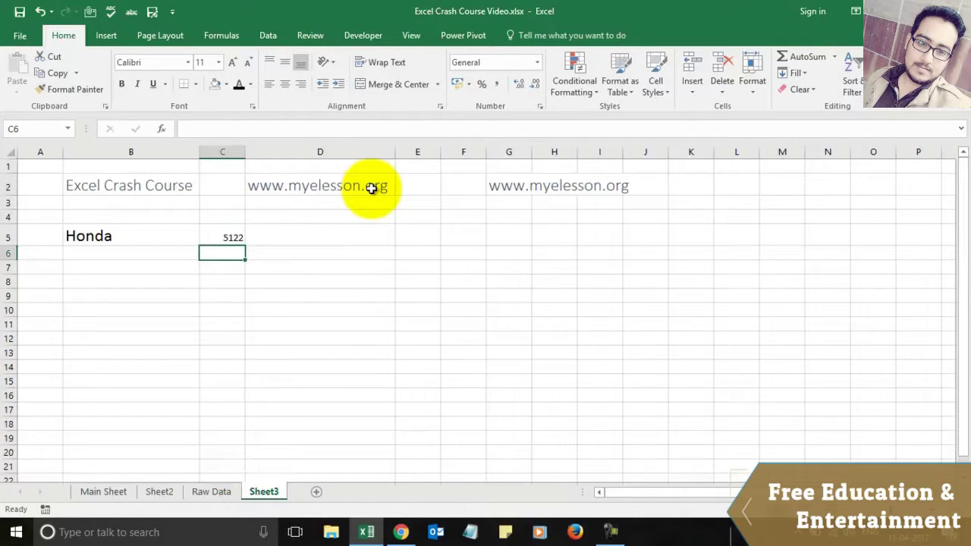
# Step: Copy B5's large-font formatting onto the 5122 result in C5 with Format Painter
pyautogui.press('Up')
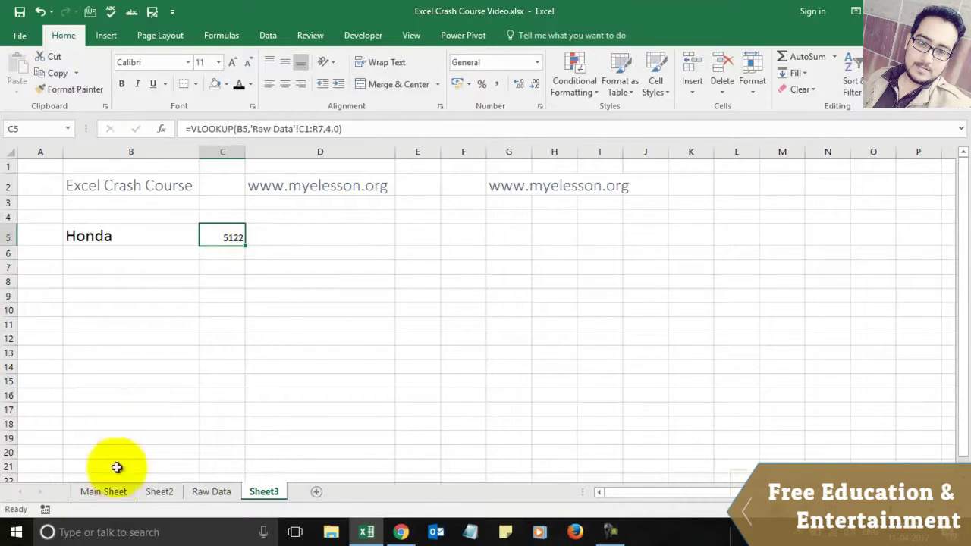
pyautogui.click(117, 225)
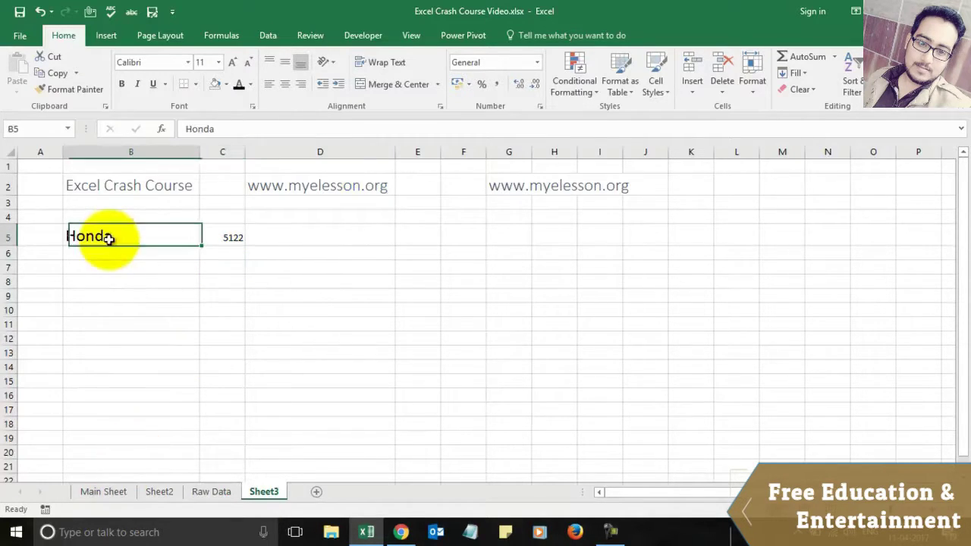
pyautogui.click(76, 90)
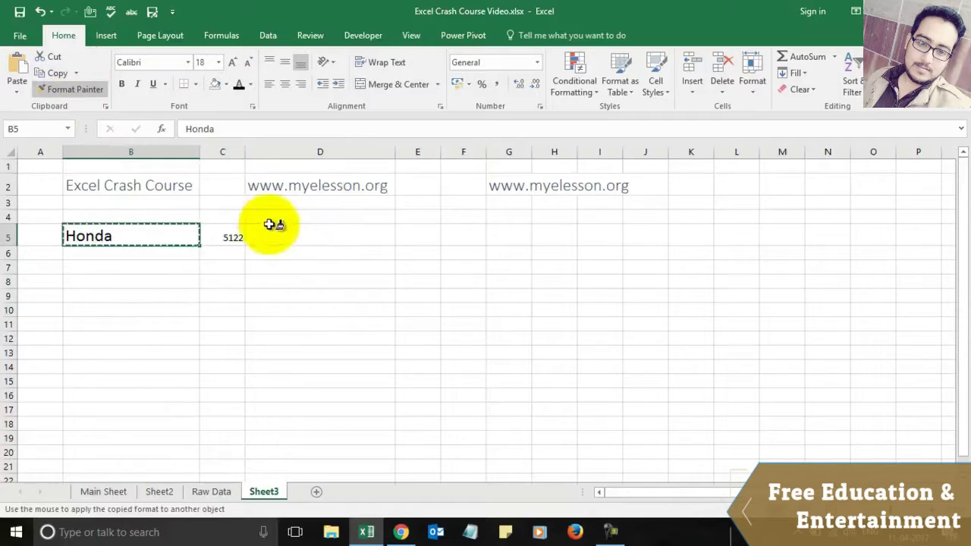
pyautogui.click(222, 235)
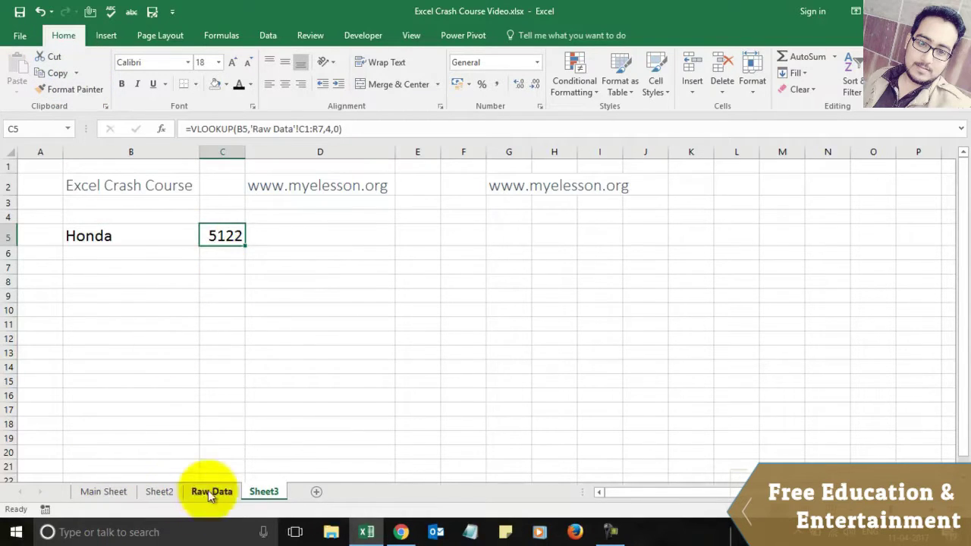
# Step: Check Raw Data, then enter Mazda in B5 so the lookup shows 7484
pyautogui.click(210, 491)
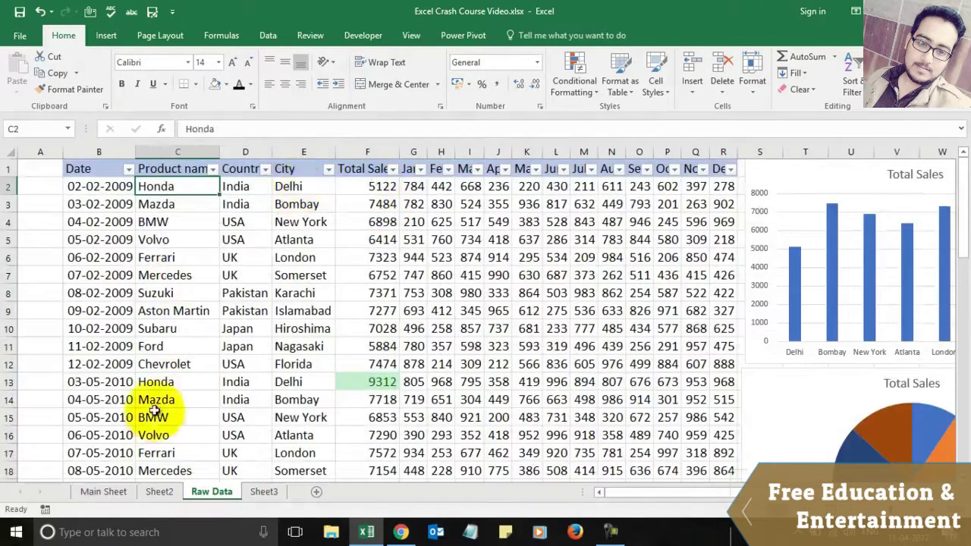
pyautogui.click(275, 497)
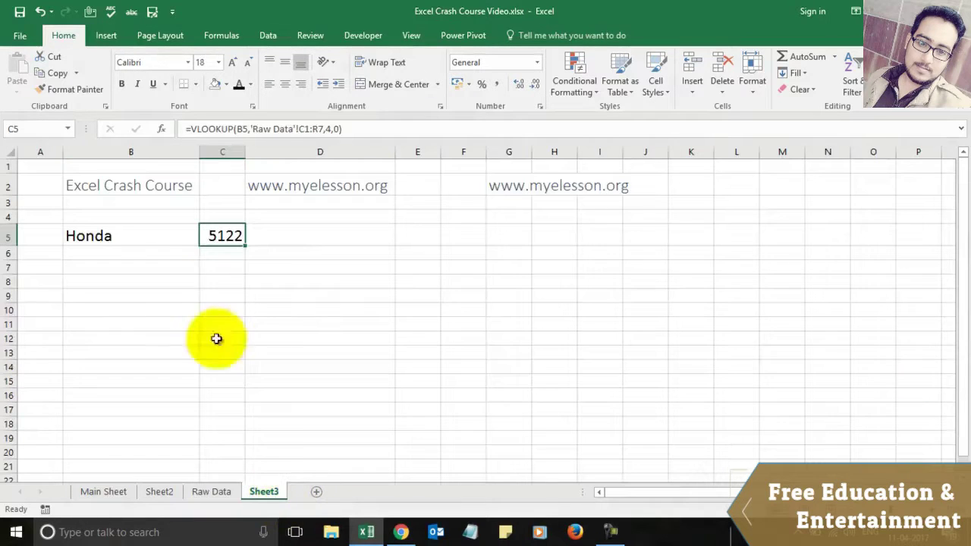
pyautogui.click(147, 238)
pyautogui.write('Mazda')
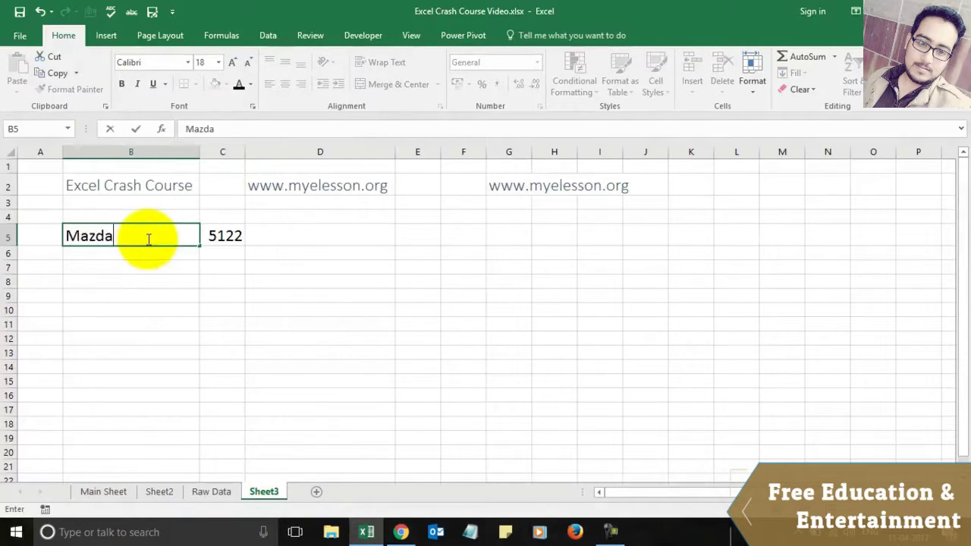
pyautogui.press('Return')
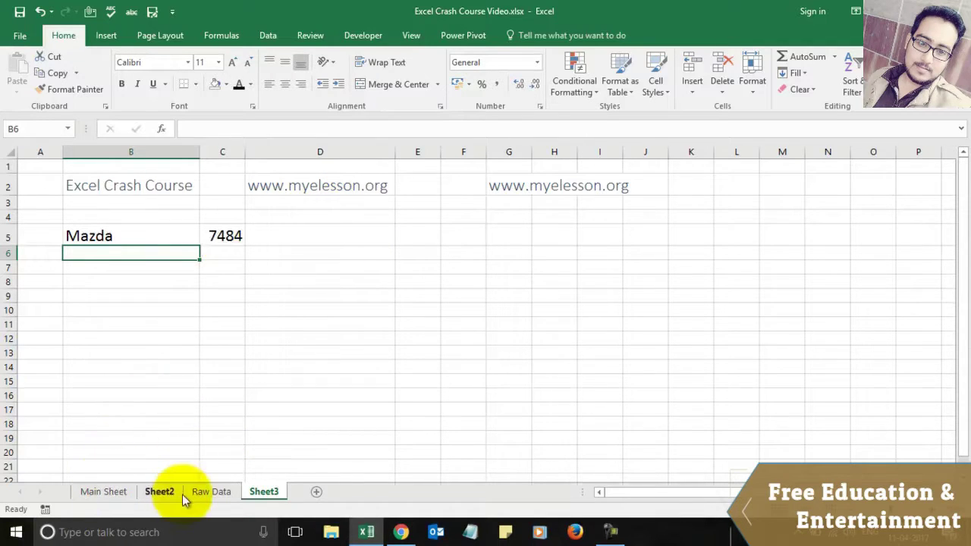
# Step: Follow the Main Sheet's Excel Shortcuts topic in H5 to the myelesson.org training videos page
pyautogui.click(104, 492)
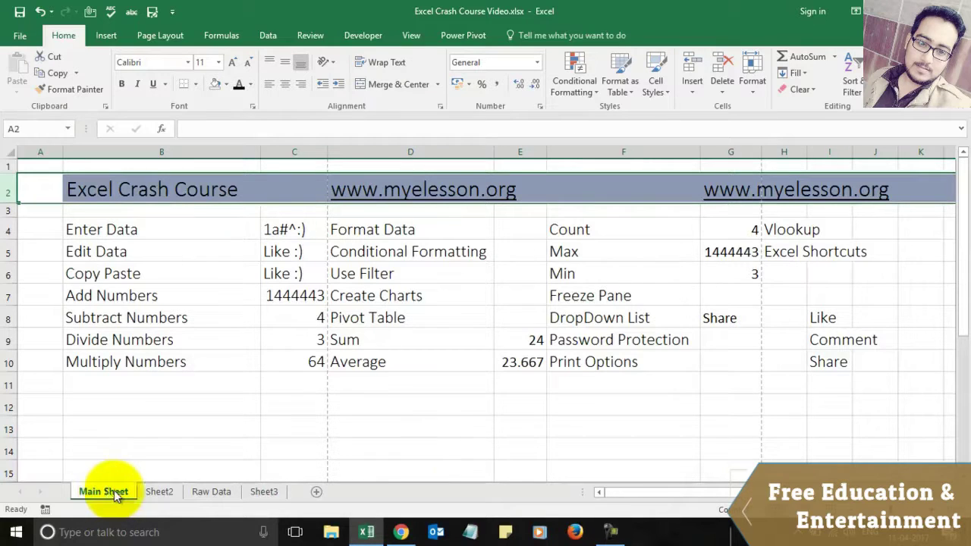
pyautogui.click(790, 256)
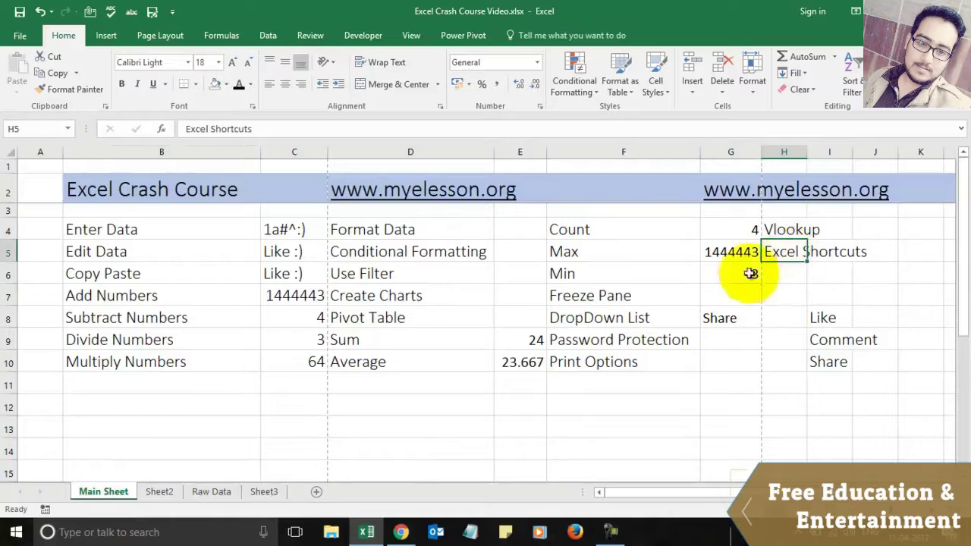
pyautogui.click(400, 532)
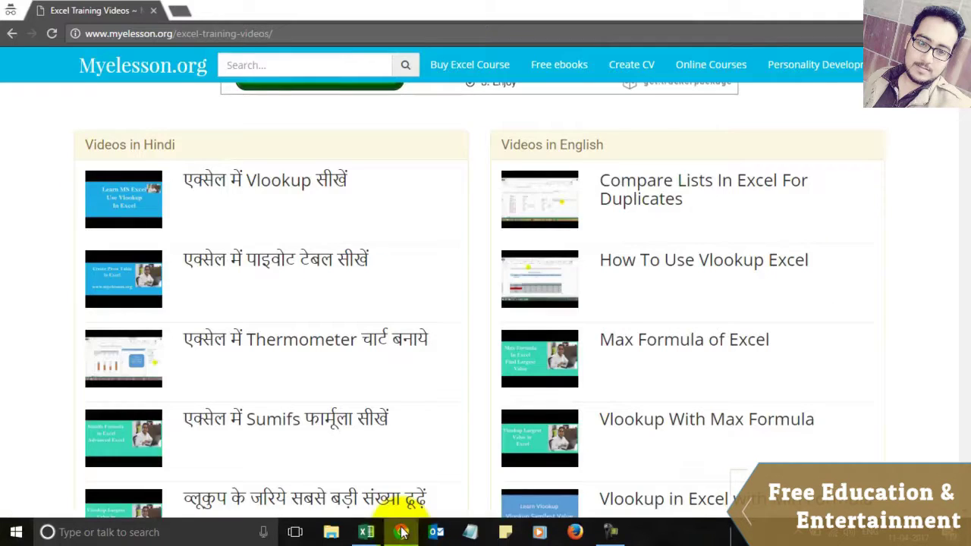
# Step: Scroll through the myelesson.org Excel training videos page
pyautogui.scroll(-7, 434, 364)
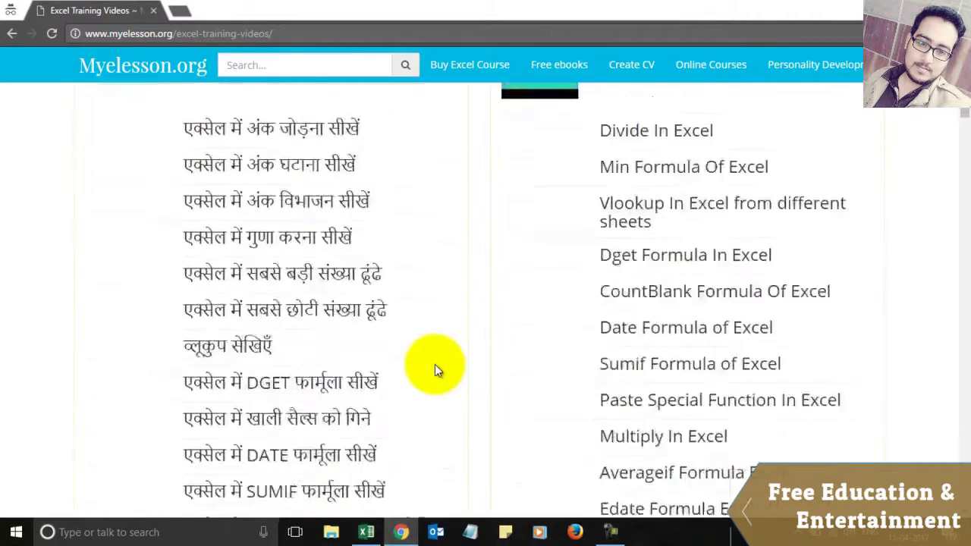
pyautogui.scroll(-5, 435, 365)
pyautogui.scroll(1, 447, 333)
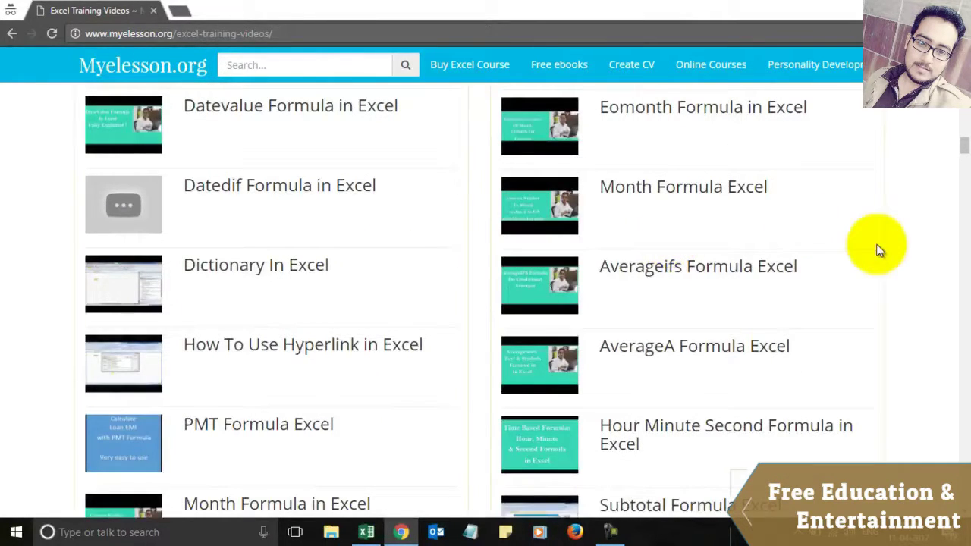
pyautogui.scroll(-15, 878, 250)
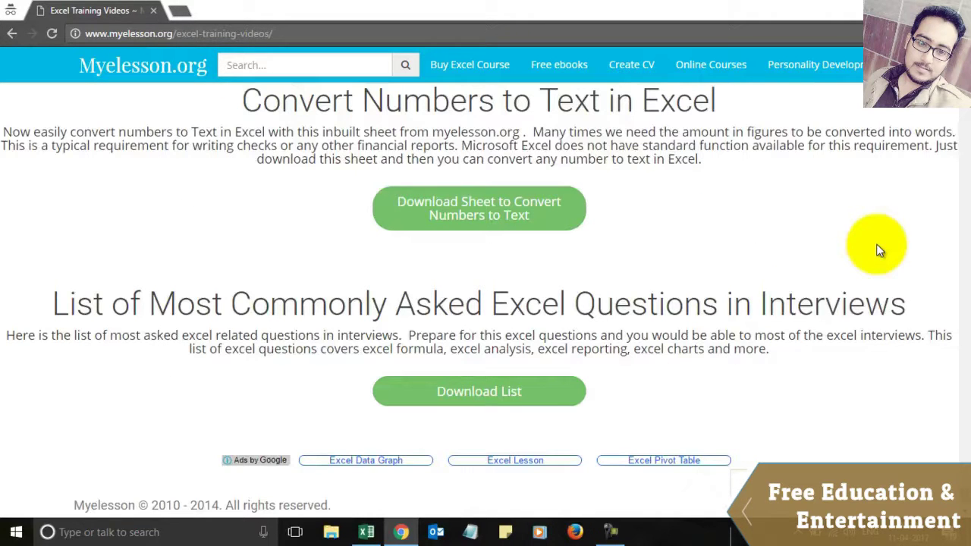
pyautogui.scroll(2, 710, 212)
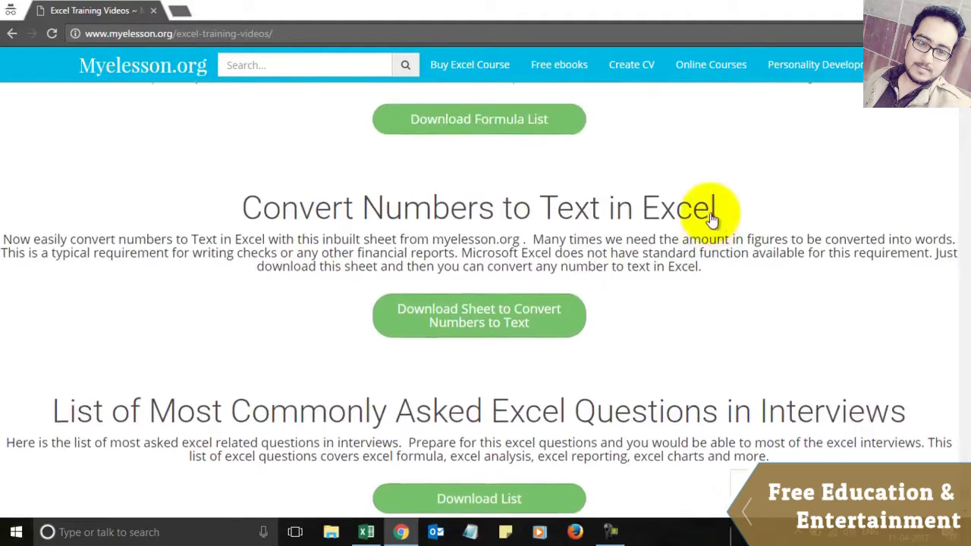
pyautogui.scroll(2, 713, 197)
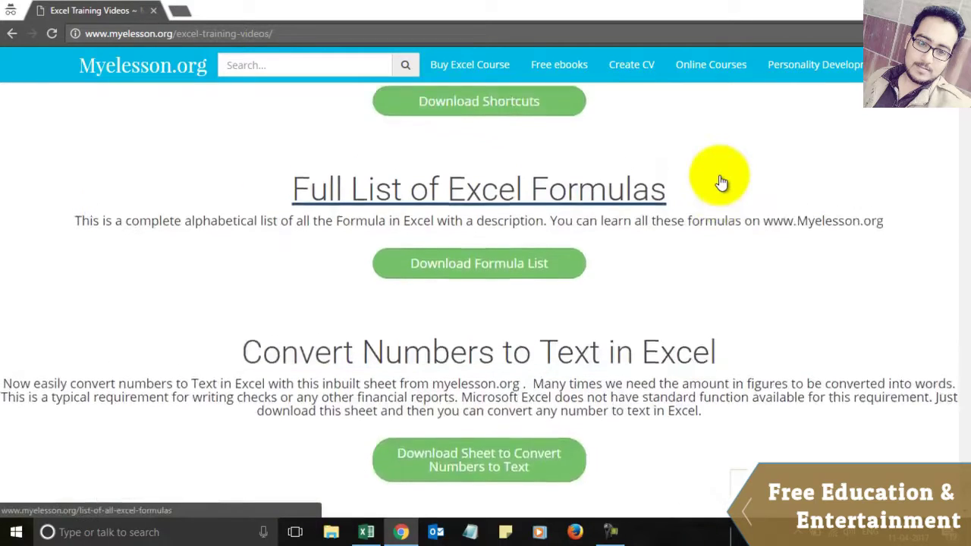
pyautogui.scroll(2, 720, 182)
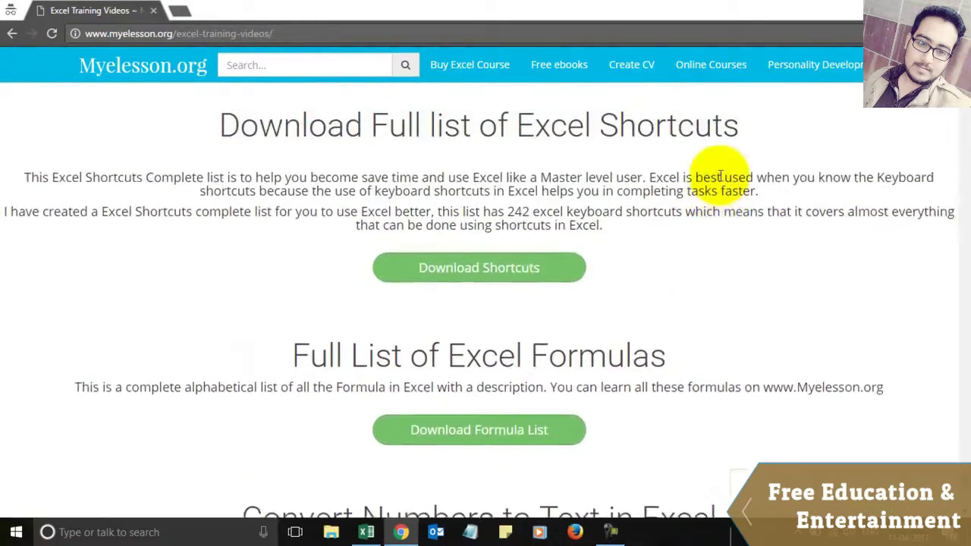
pyautogui.scroll(1, 720, 175)
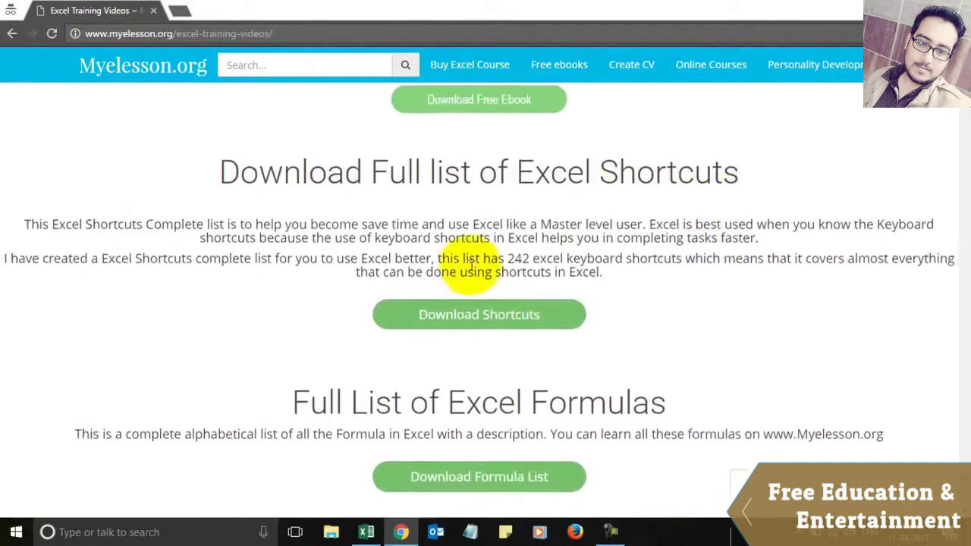
pyautogui.scroll(3, 472, 262)
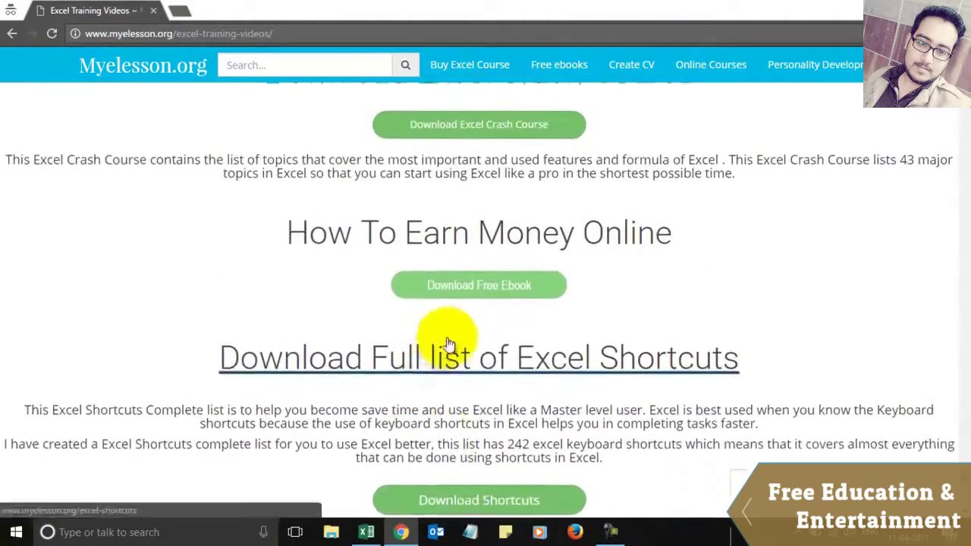
pyautogui.scroll(1, 447, 343)
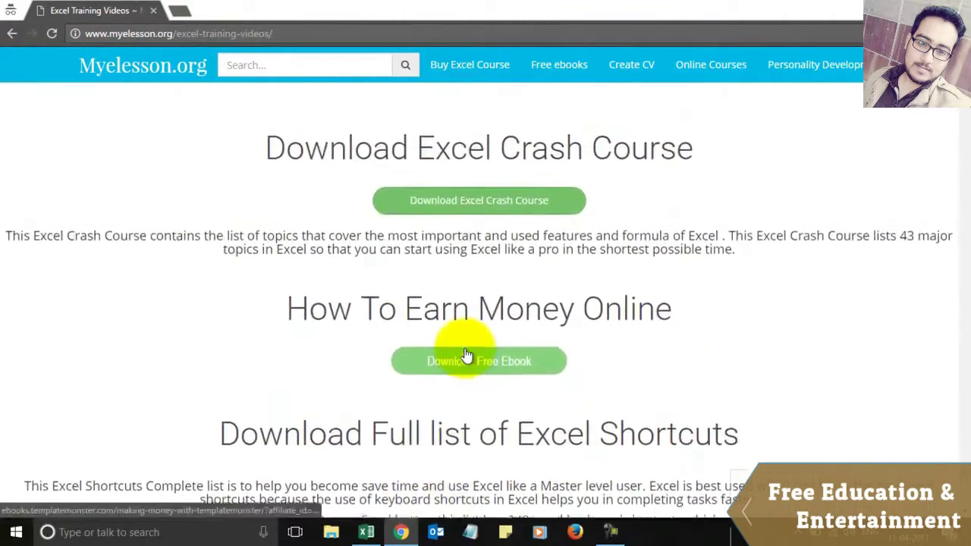
pyautogui.scroll(-3, 466, 356)
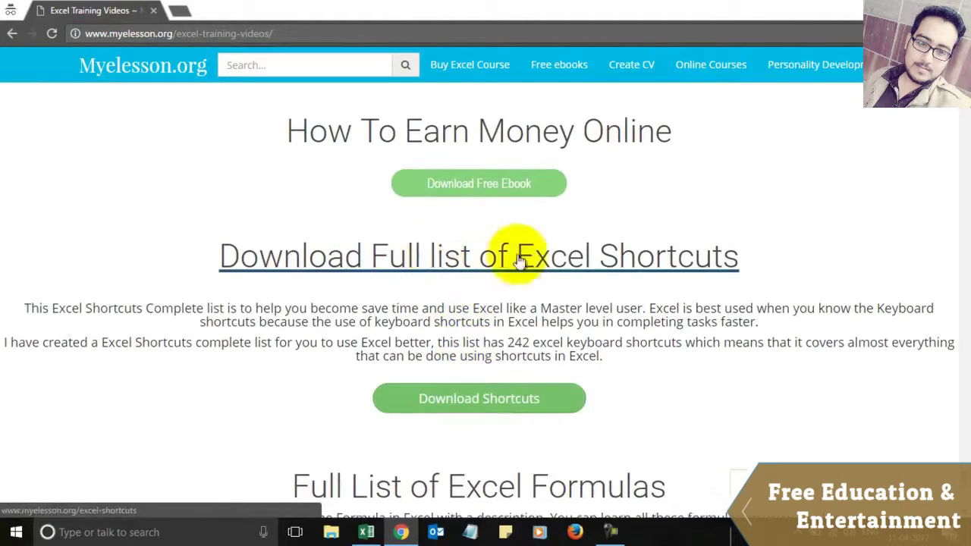
# Step: Open the 'Download Full list of Excel Shortcuts' page, then return to the Excel workbook
pyautogui.click(488, 259)
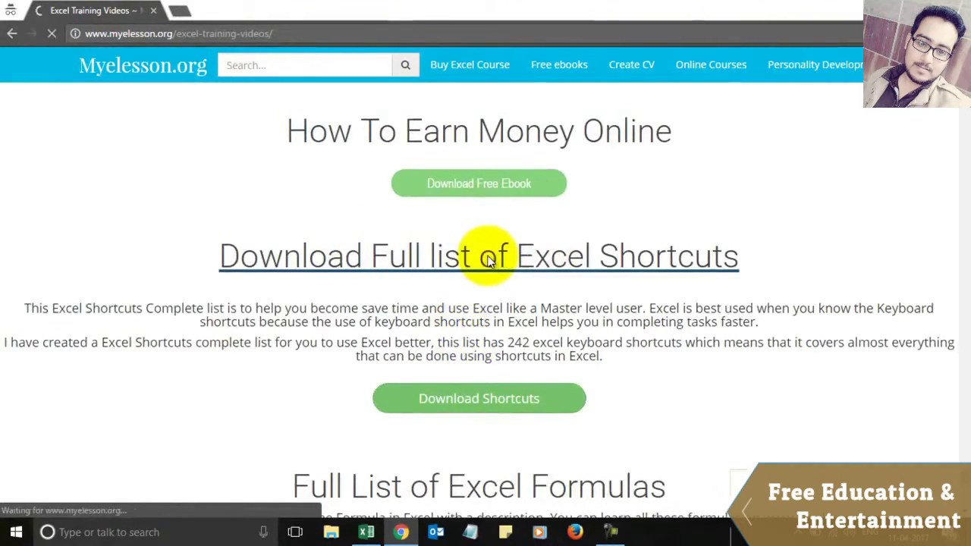
pyautogui.scroll(-2, 308, 388)
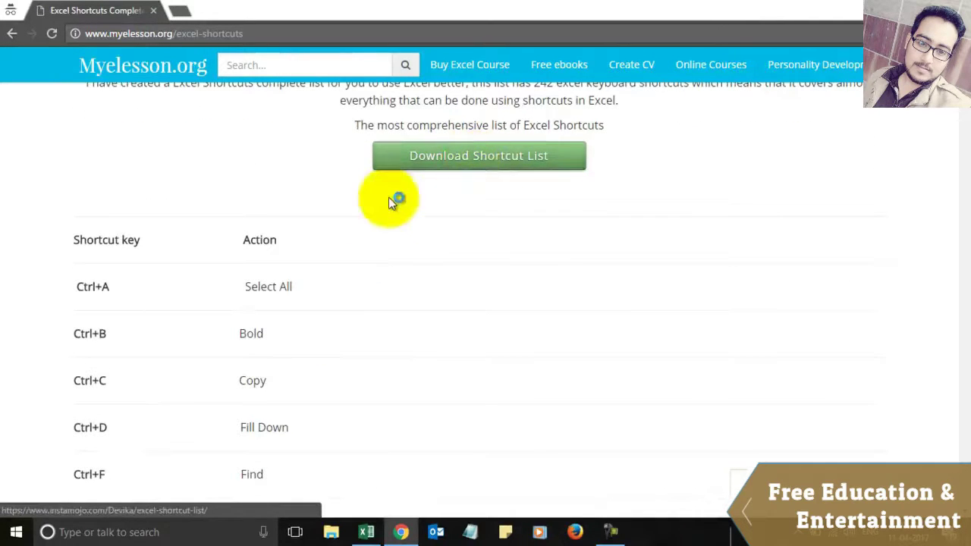
pyautogui.hotkey('alt', 'Tab')
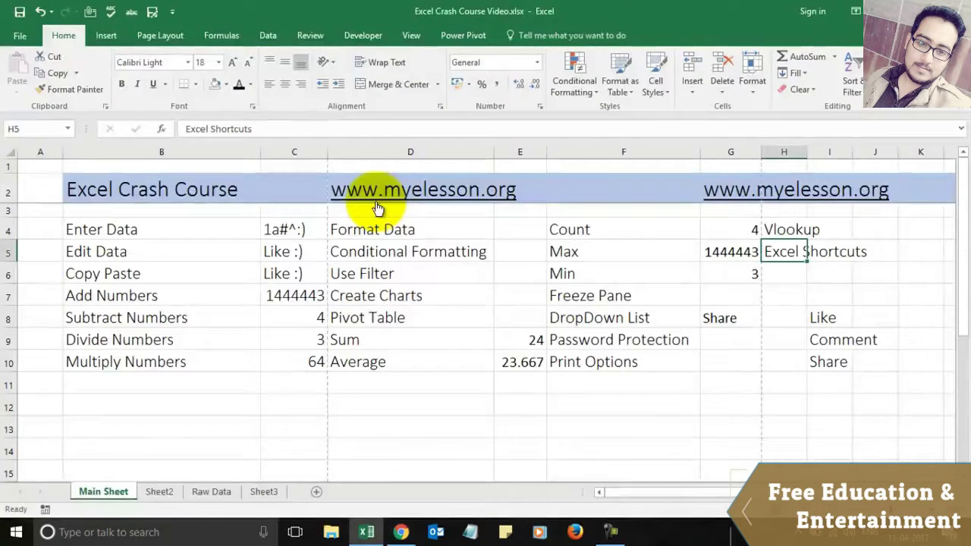
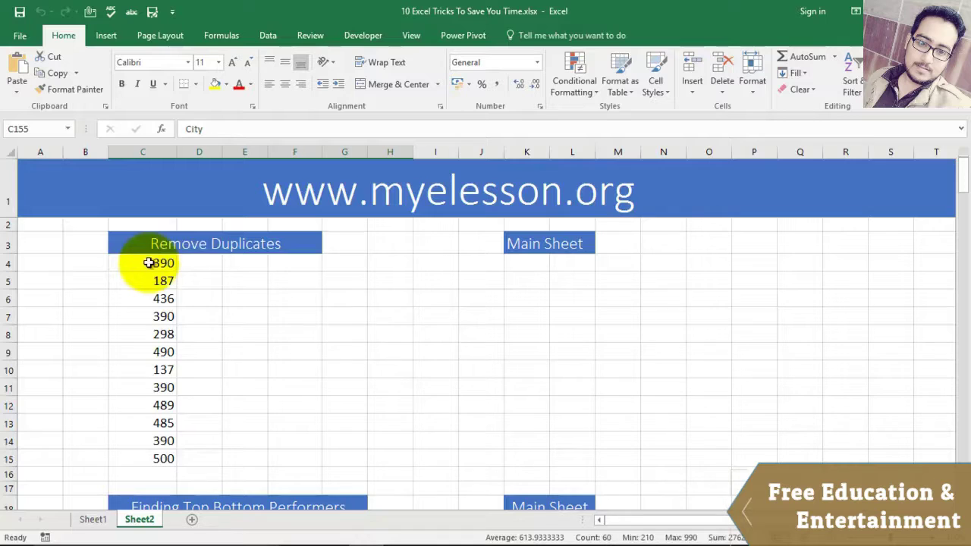
pyautogui.moveTo(148, 263); pyautogui.dragTo(162, 448)
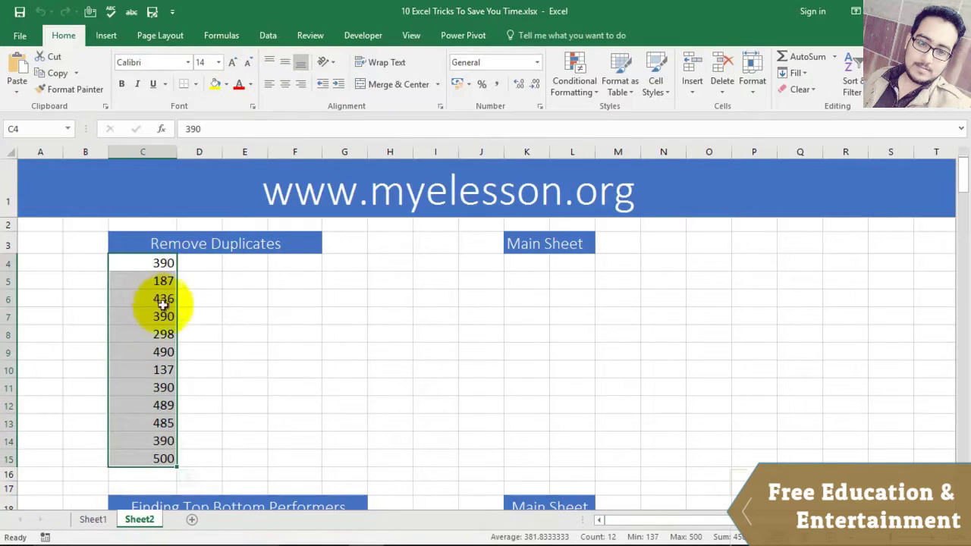
pyautogui.click(275, 36)
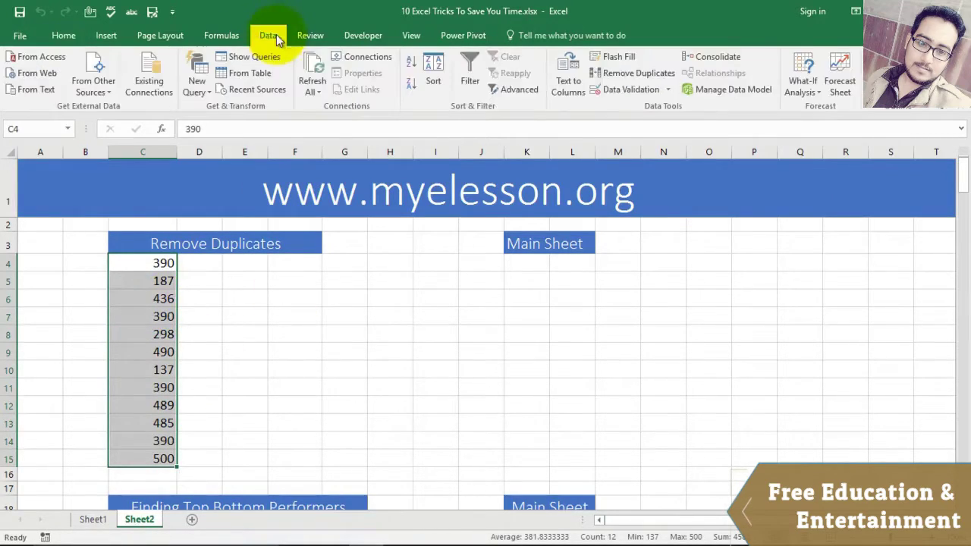
pyautogui.click(644, 76)
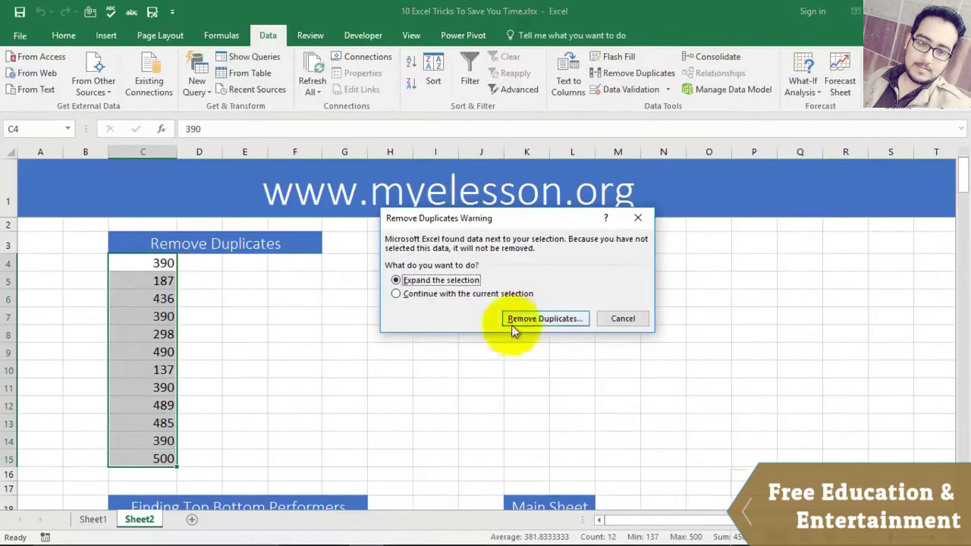
pyautogui.click(436, 296)
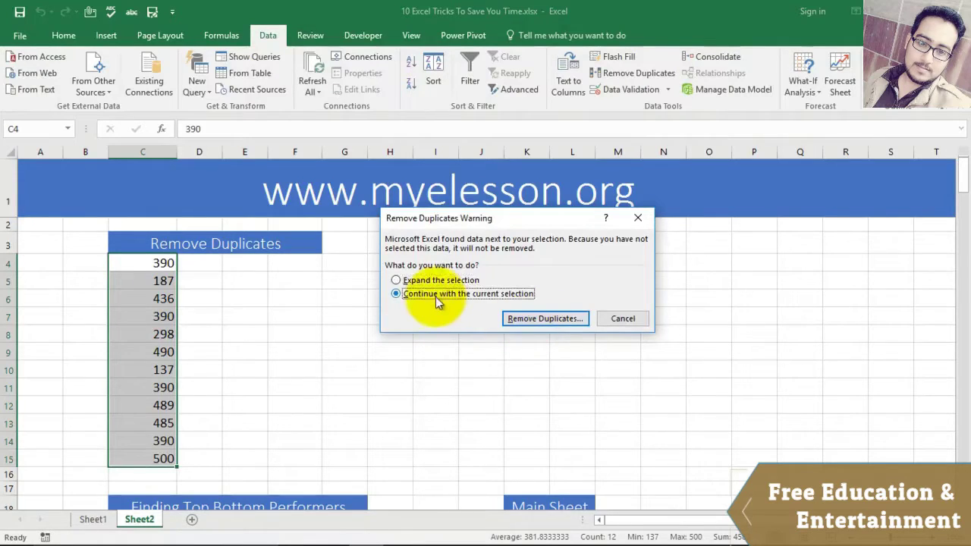
pyautogui.click(540, 318)
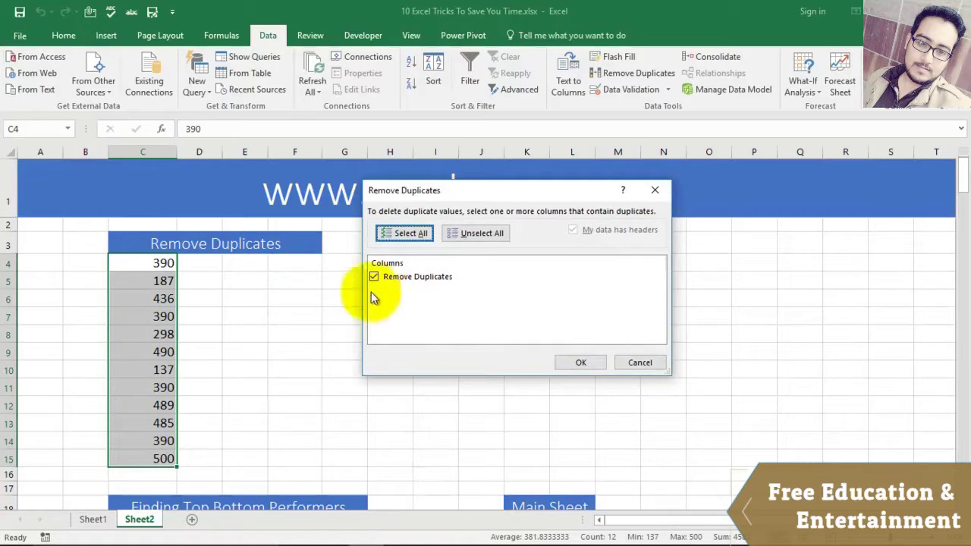
pyautogui.click(581, 363)
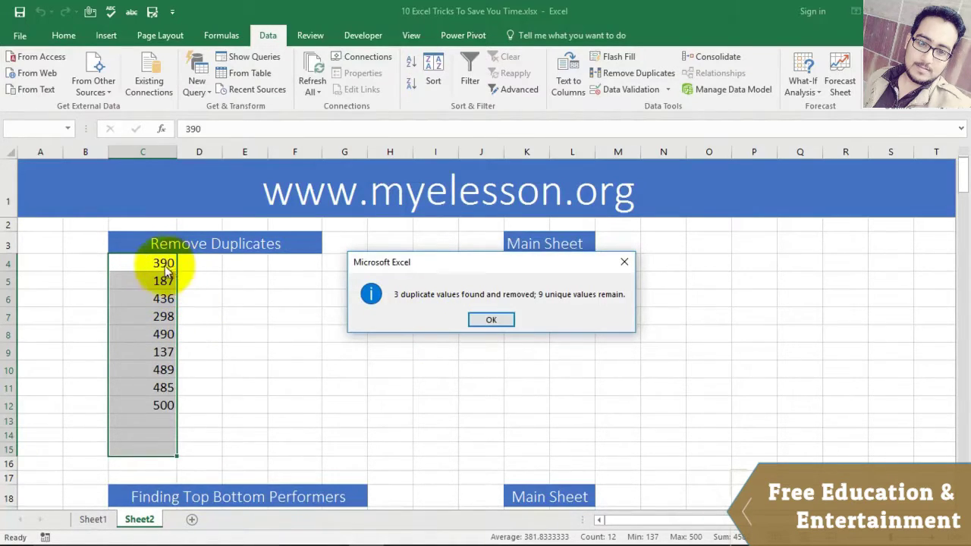
pyautogui.click(472, 319)
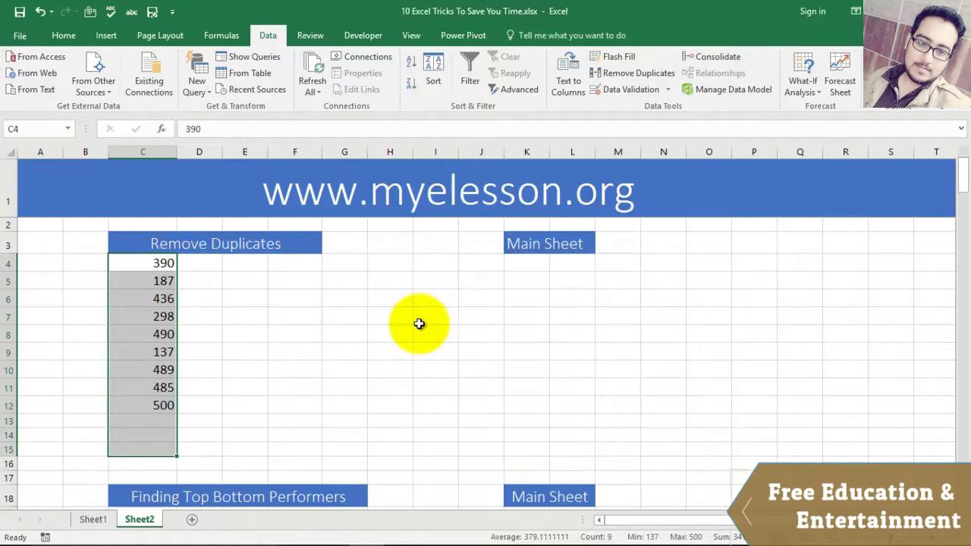
pyautogui.hotkey('ctrl', 'z')
pyautogui.click(173, 266)
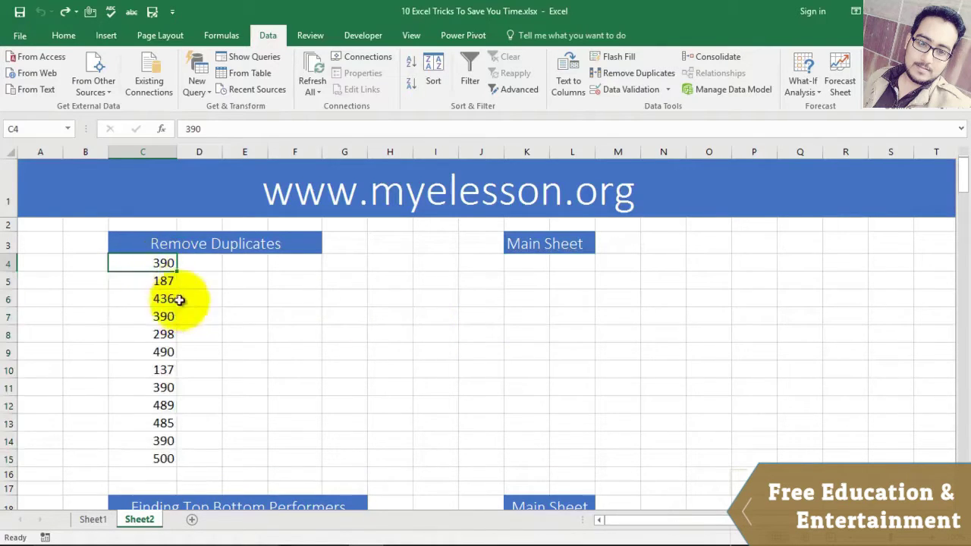
pyautogui.click(172, 317)
pyautogui.click(172, 388)
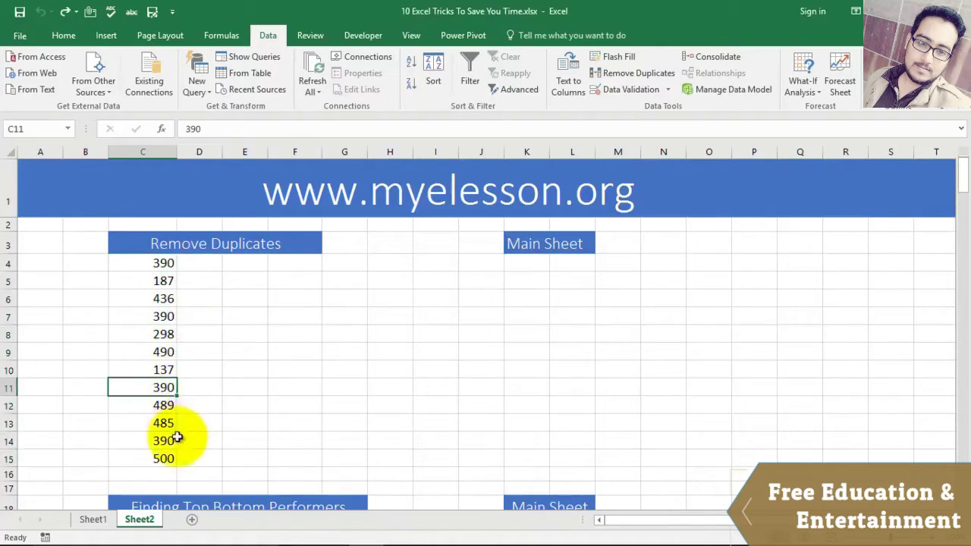
pyautogui.click(172, 441)
pyautogui.moveTo(169, 264); pyautogui.dragTo(159, 456)
# Step: Try Remove Duplicates on the expanded range, which fails with a merged-cells error
pyautogui.click(618, 71)
pyautogui.click(535, 319)
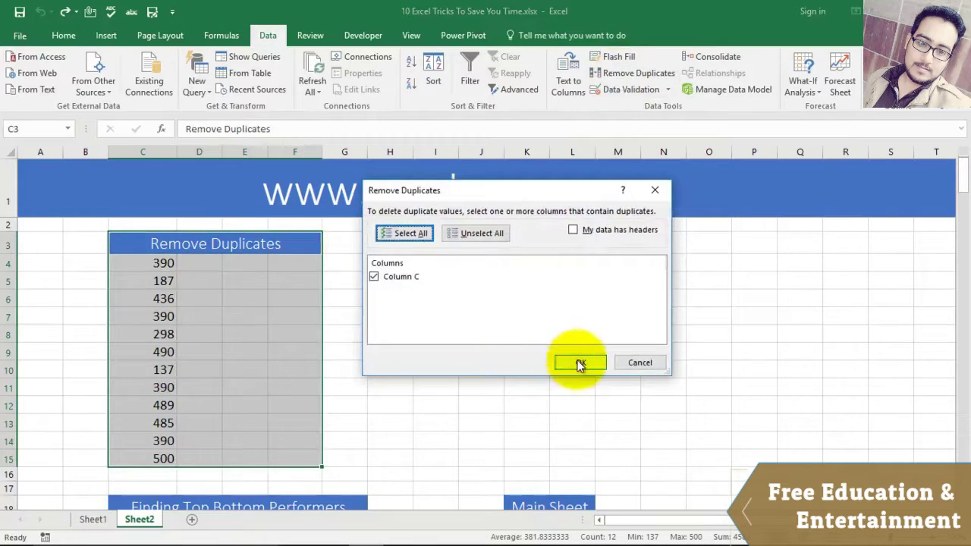
pyautogui.click(580, 363)
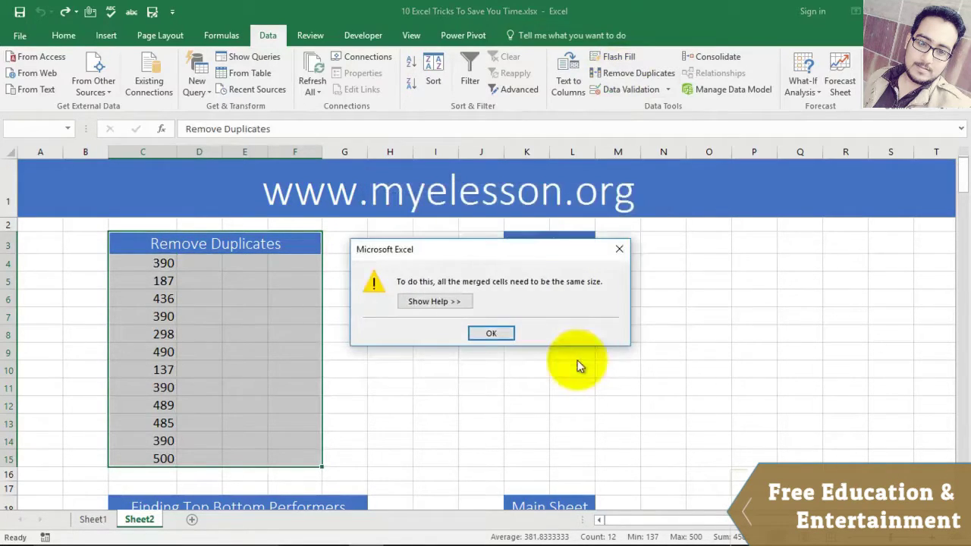
pyautogui.click(491, 333)
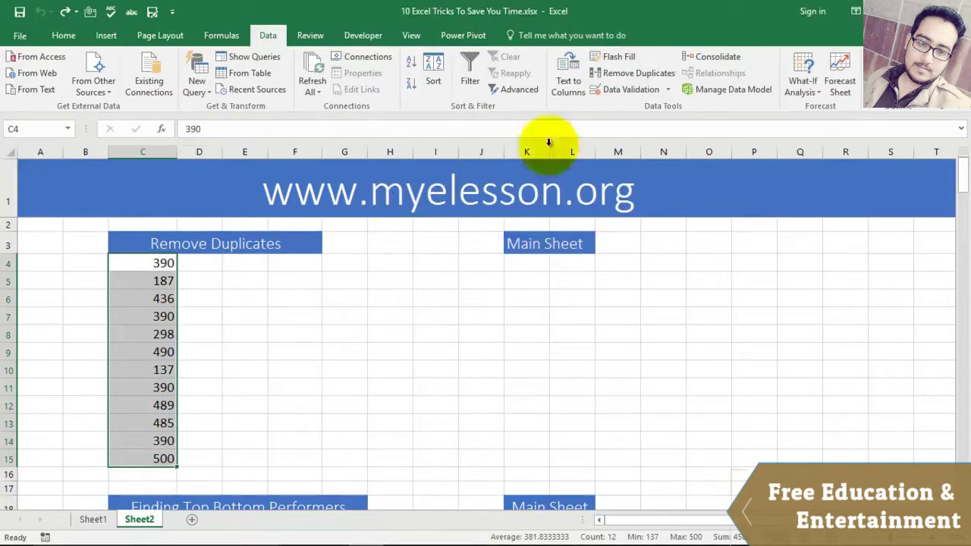
# Step: Remove the three duplicate 390s from the current selection only, leaving nine unique values
pyautogui.click(638, 72)
pyautogui.click(444, 293)
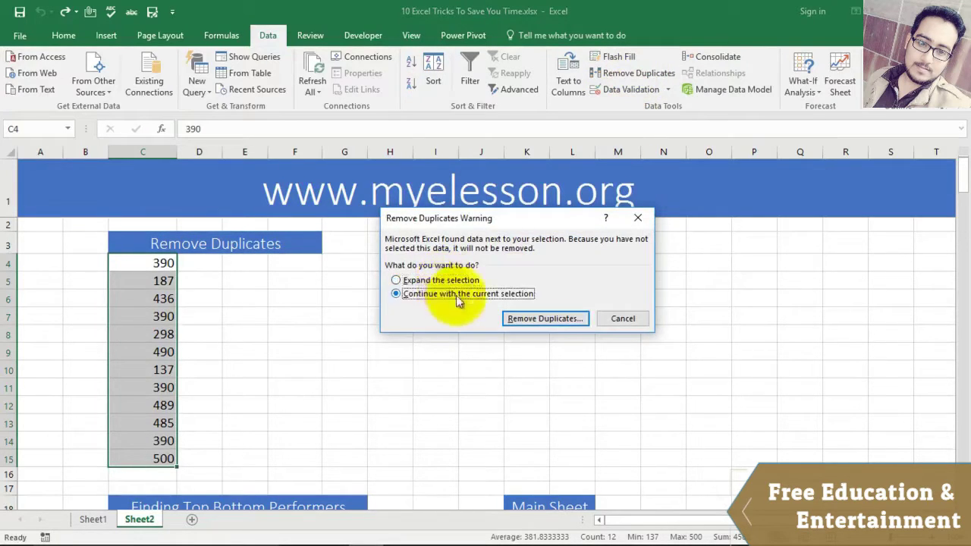
pyautogui.click(539, 318)
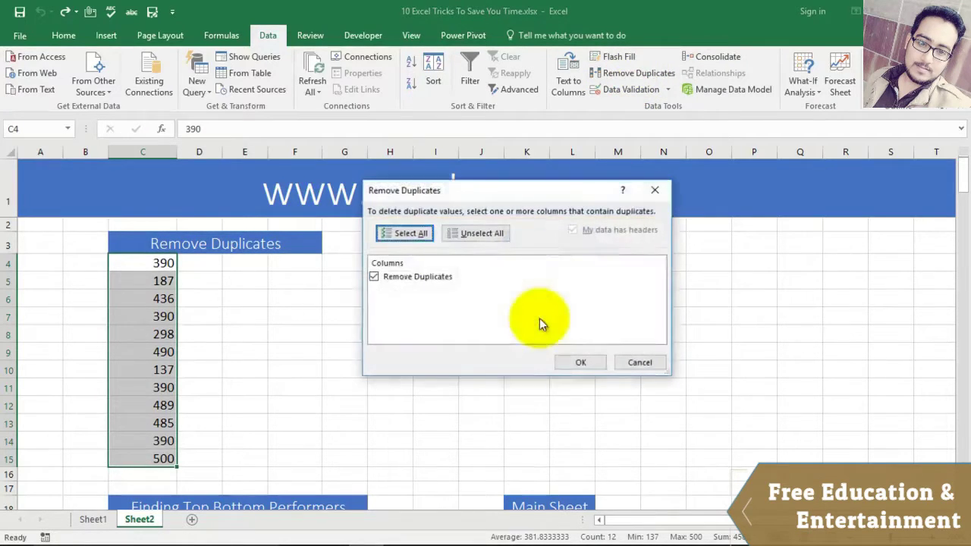
pyautogui.click(581, 364)
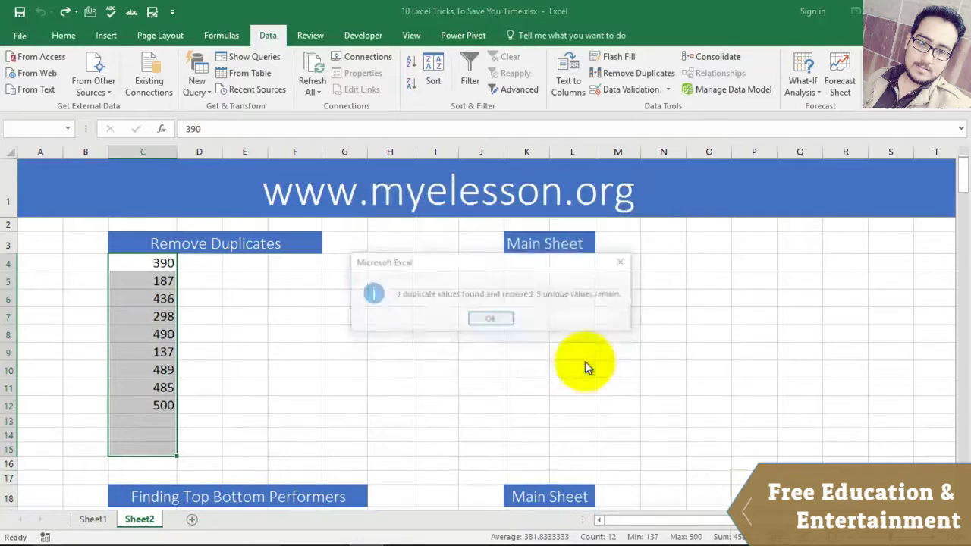
pyautogui.click(476, 319)
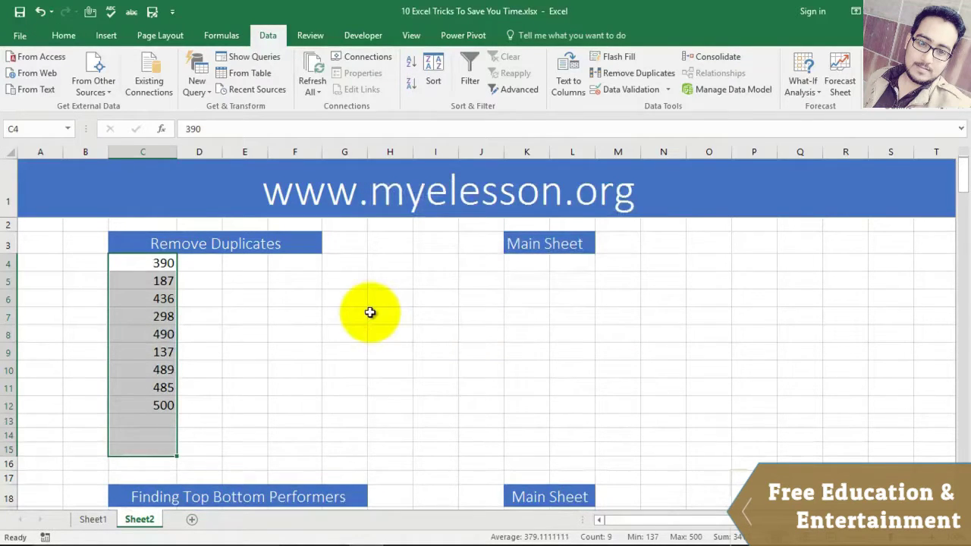
pyautogui.click(355, 313)
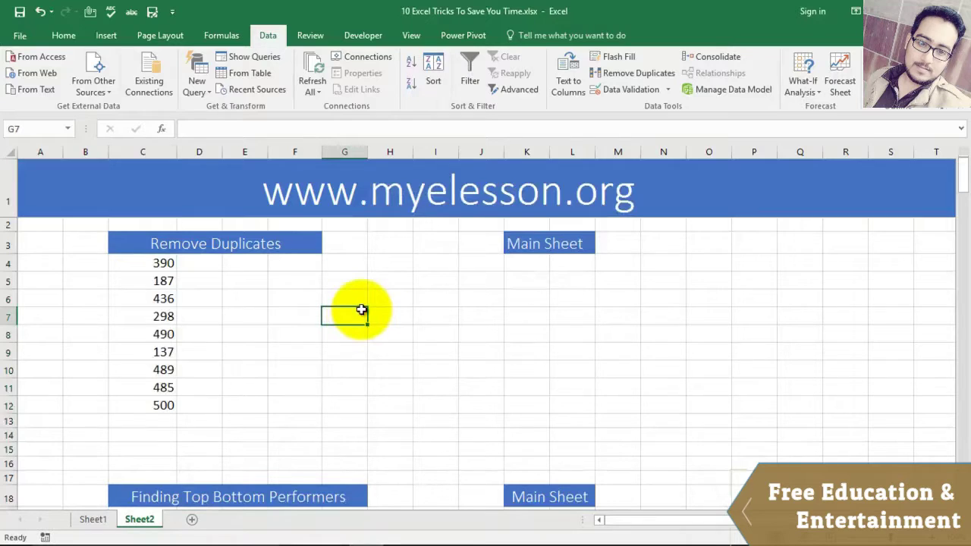
pyautogui.scroll(-5, 361, 311)
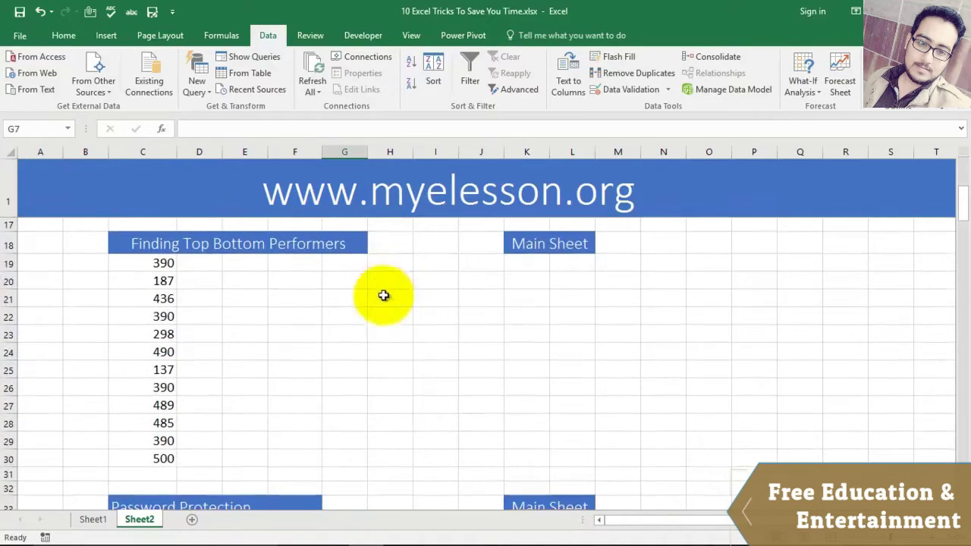
# Step: Shade C19:C30's above-average values green fill with dark green text, then undo it
pyautogui.moveTo(154, 263); pyautogui.dragTo(151, 455)
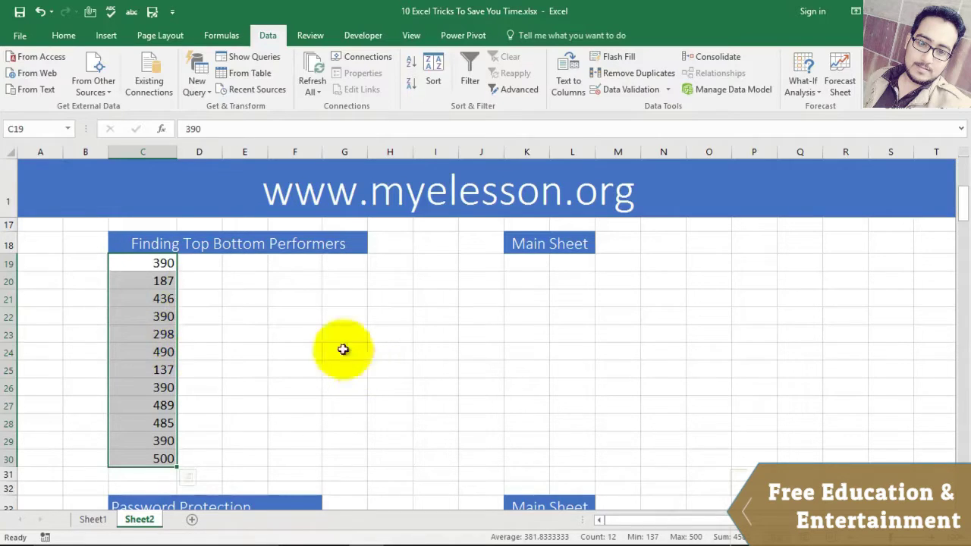
pyautogui.click(65, 38)
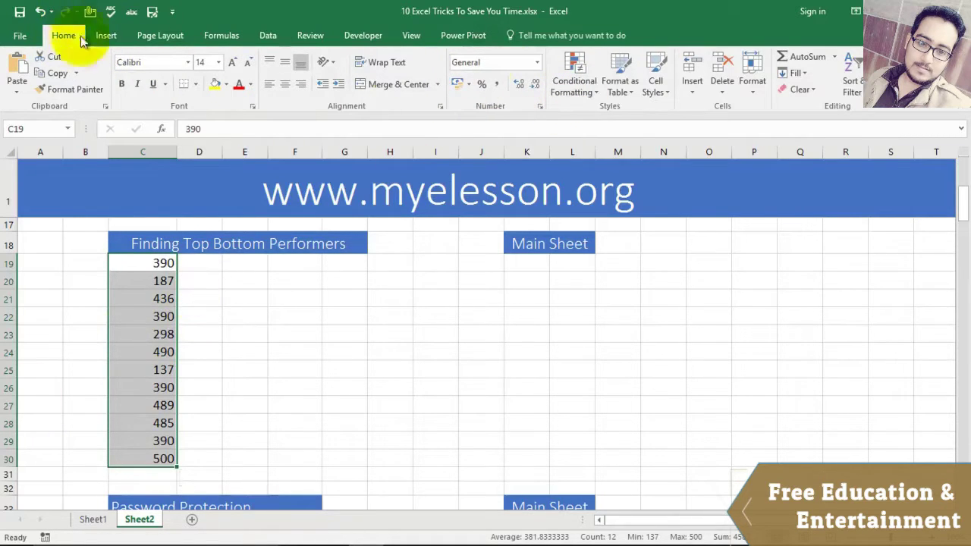
pyautogui.click(570, 84)
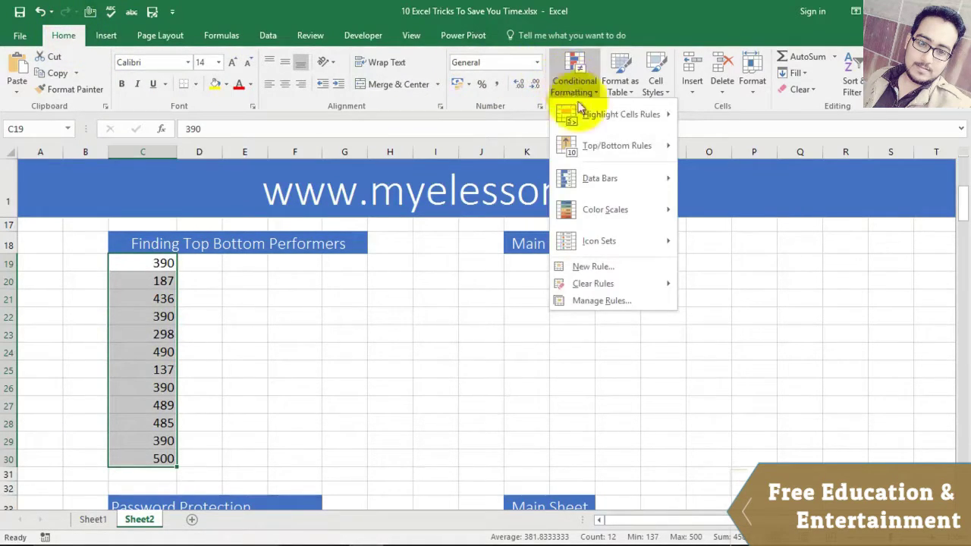
pyautogui.moveTo(593, 147)
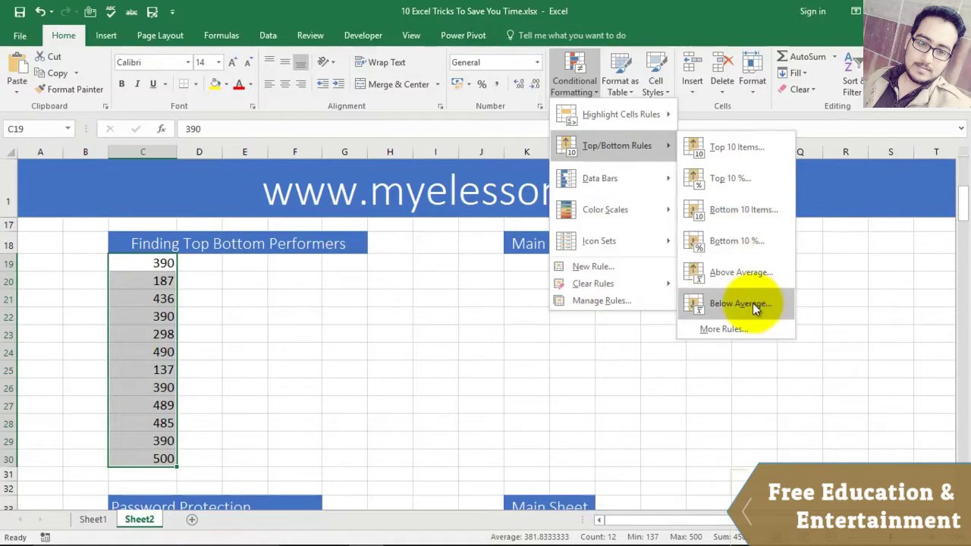
pyautogui.click(749, 276)
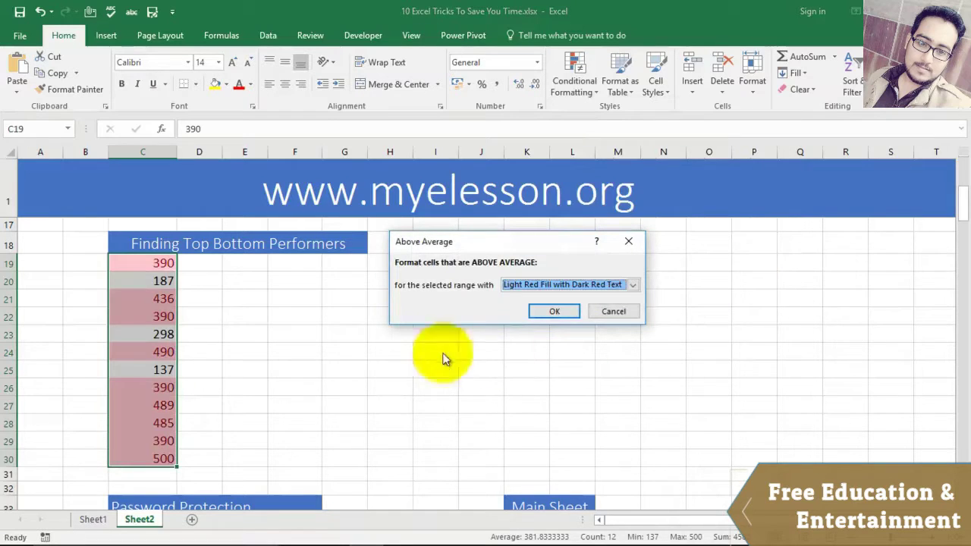
pyautogui.click(633, 285)
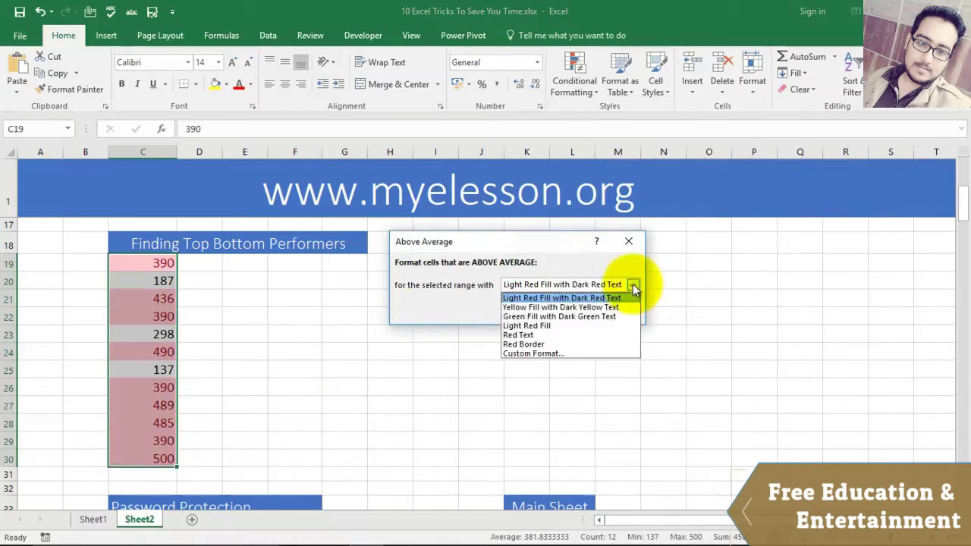
pyautogui.click(537, 318)
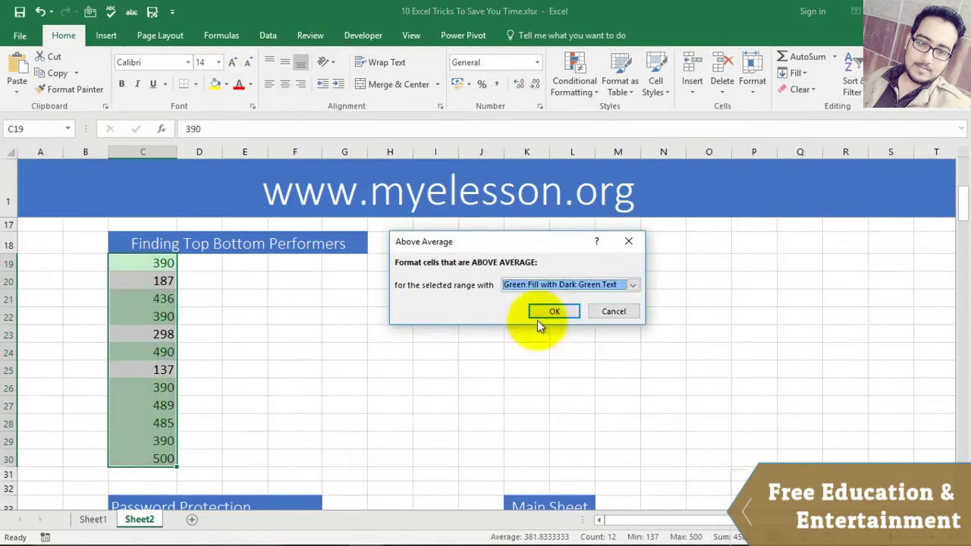
pyautogui.click(550, 312)
pyautogui.click(295, 384)
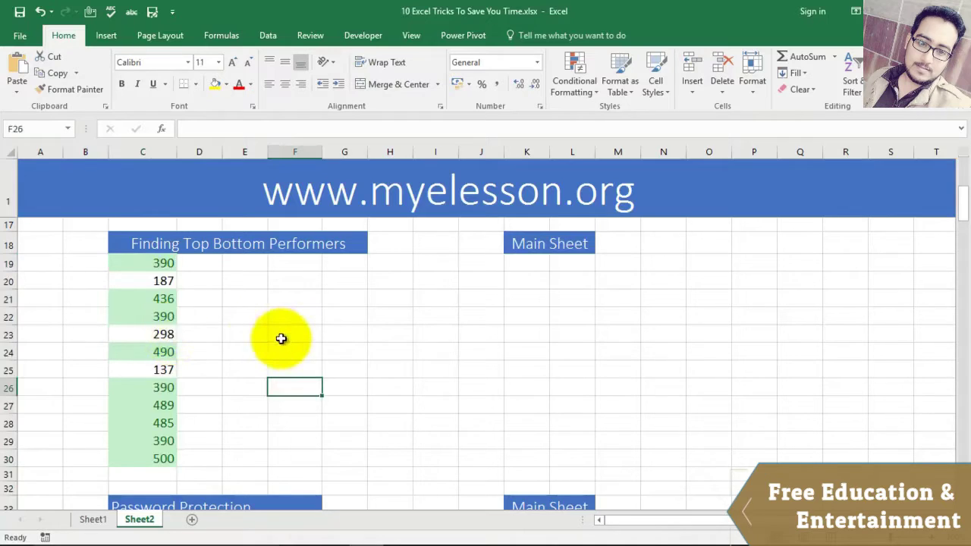
pyautogui.hotkey('ctrl', 'z')
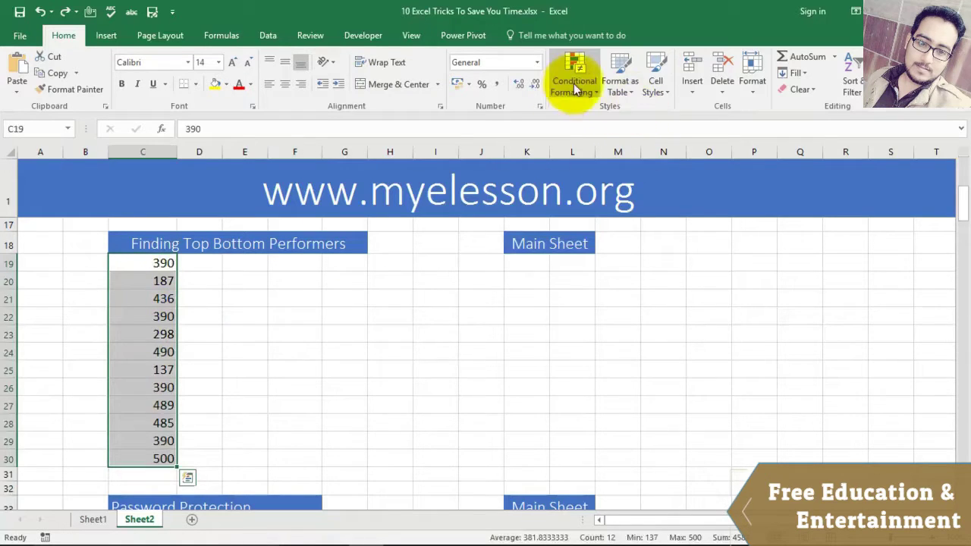
# Step: Add a top-30% rule shading 490, 489 and 500 green with dark green text
pyautogui.click(573, 83)
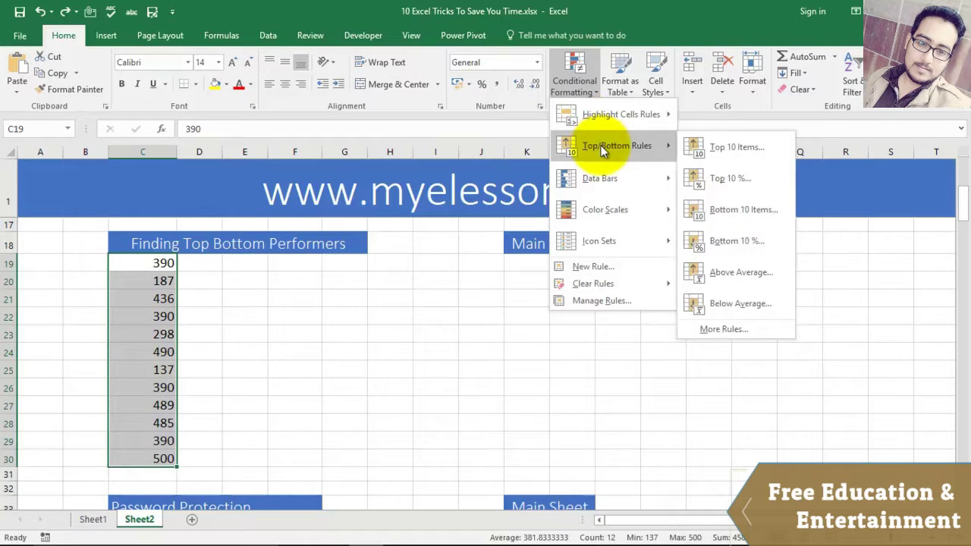
pyautogui.click(721, 178)
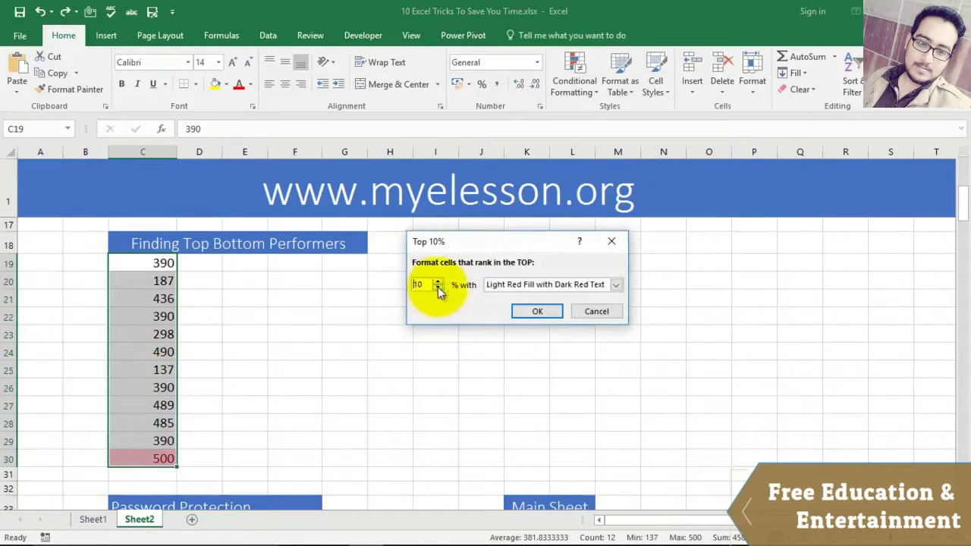
pyautogui.moveTo(433, 285); pyautogui.dragTo(409, 285)
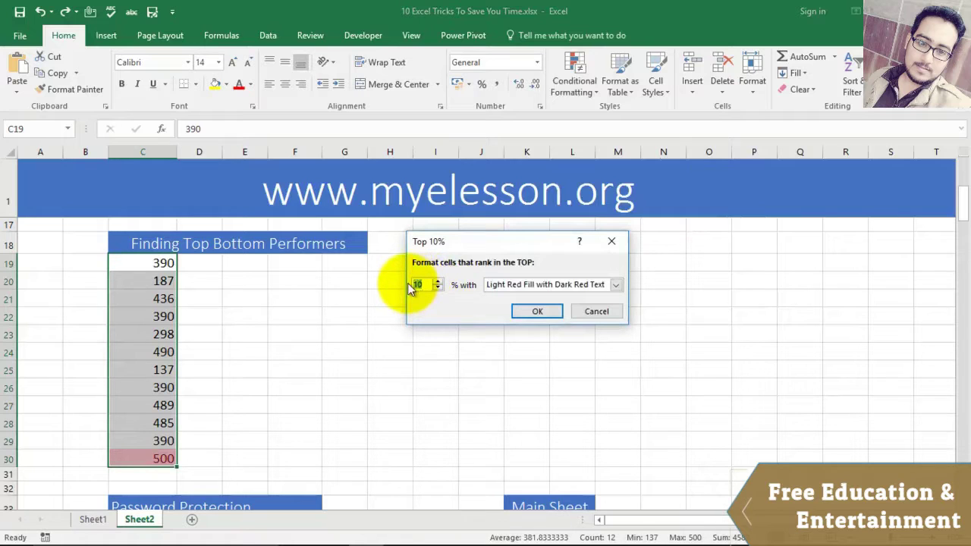
pyautogui.write('30')
pyautogui.click(580, 284)
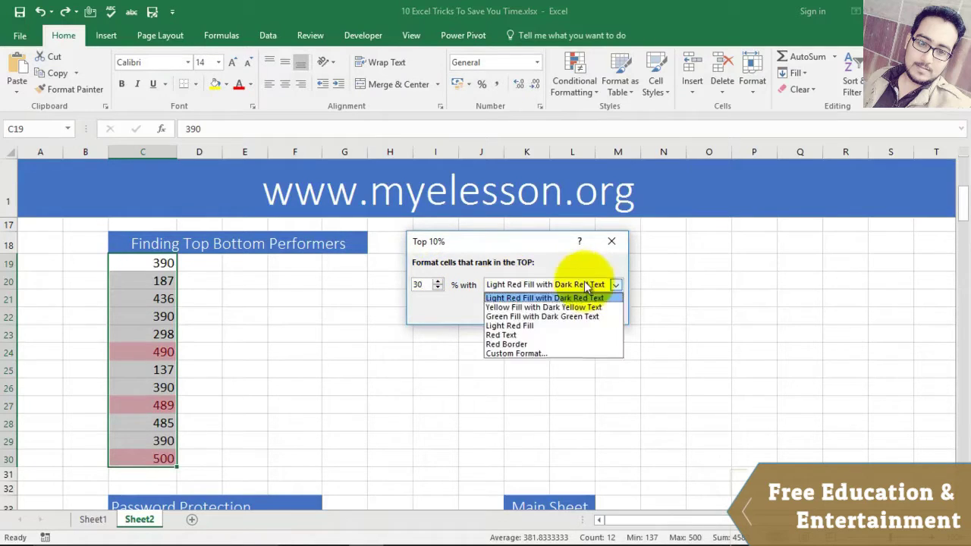
pyautogui.click(541, 317)
pyautogui.click(534, 313)
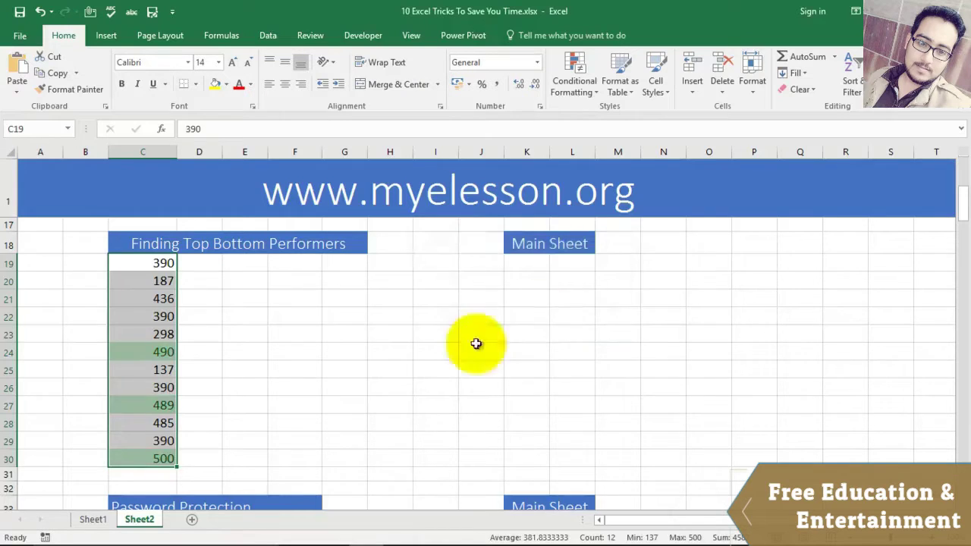
pyautogui.click(390, 367)
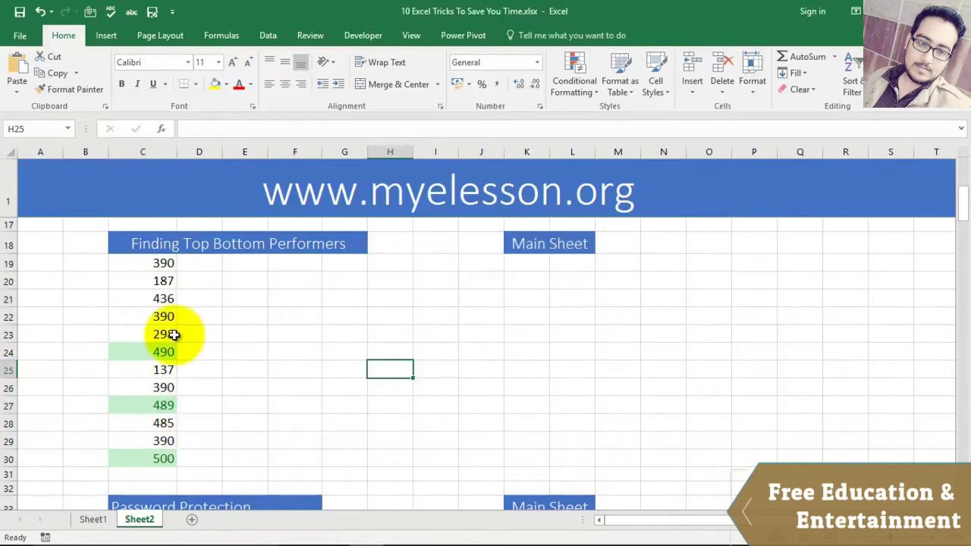
# Step: Add a bottom-30% rule to C19:C30, shading 187, 298 and 137 light red
pyautogui.moveTo(163, 263); pyautogui.dragTo(157, 466)
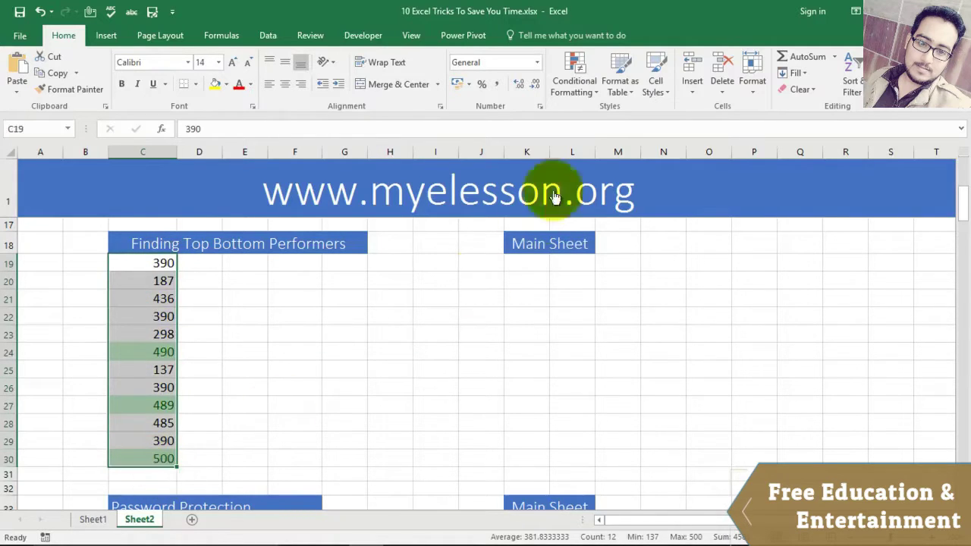
pyautogui.click(574, 84)
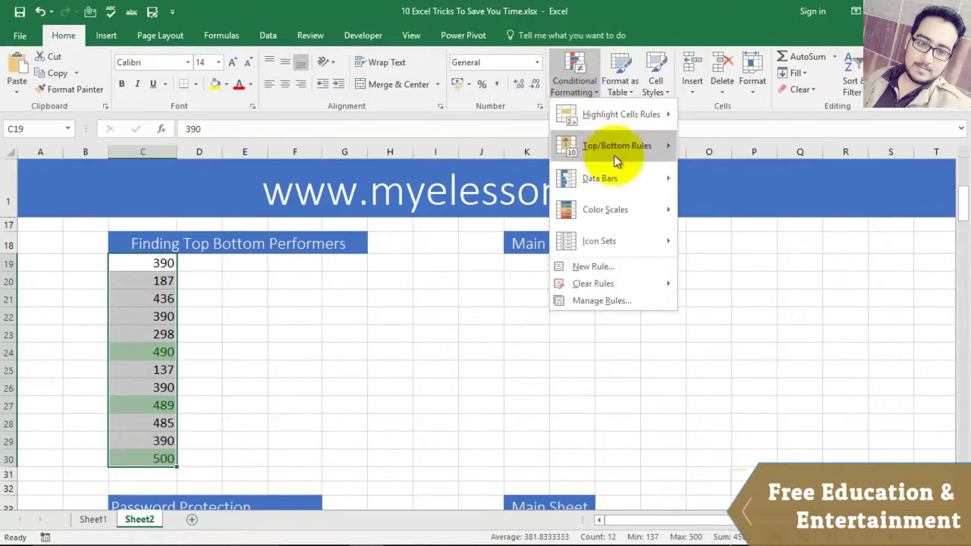
pyautogui.moveTo(618, 155)
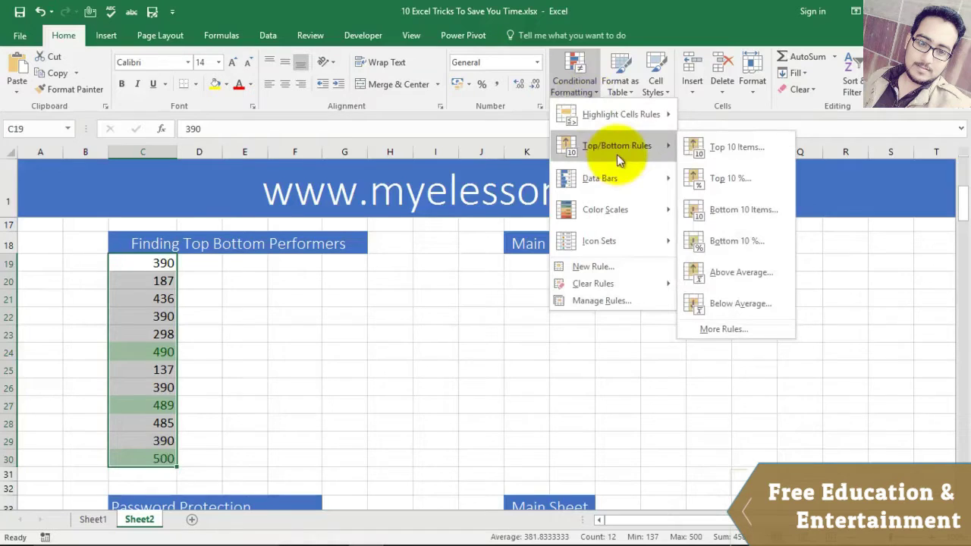
pyautogui.click(735, 239)
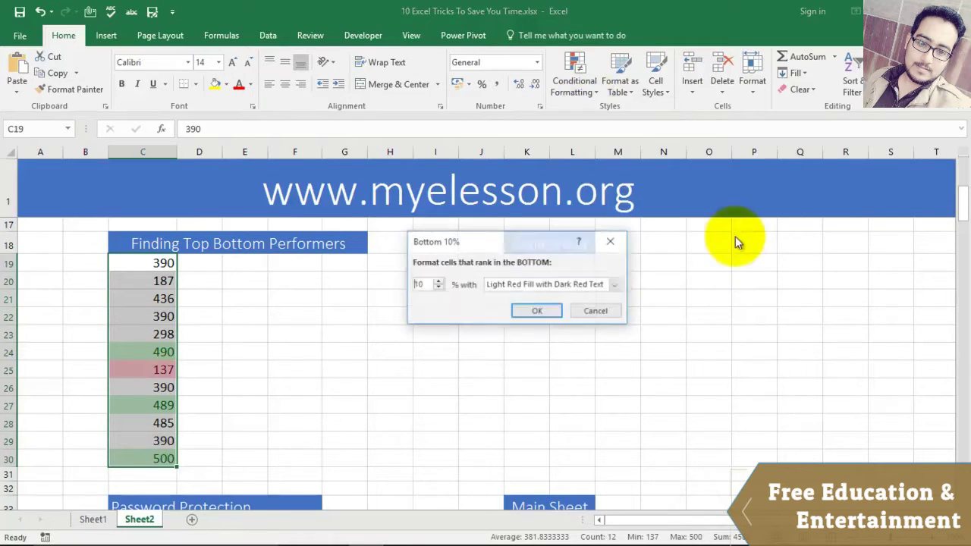
pyautogui.click(438, 282)
pyautogui.click(438, 282)
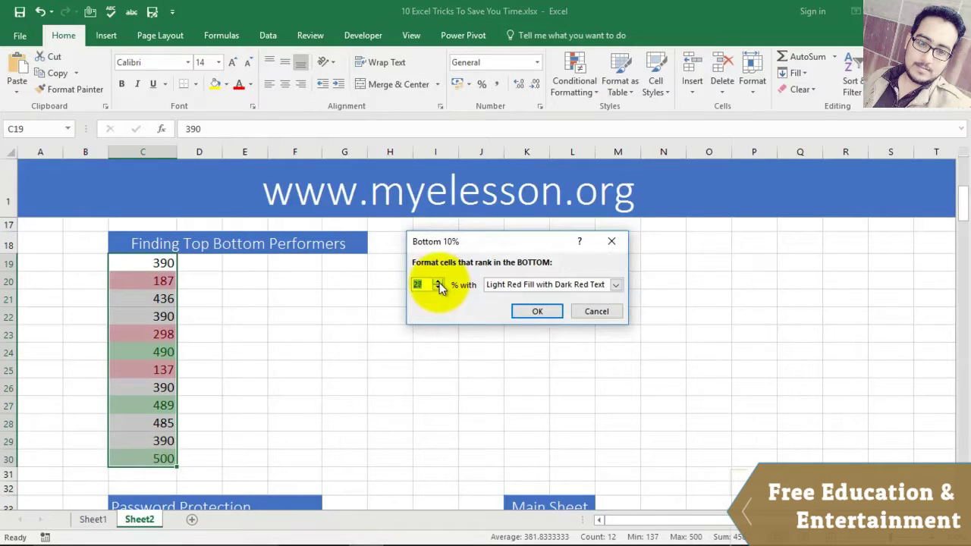
pyautogui.click(534, 311)
pyautogui.click(379, 385)
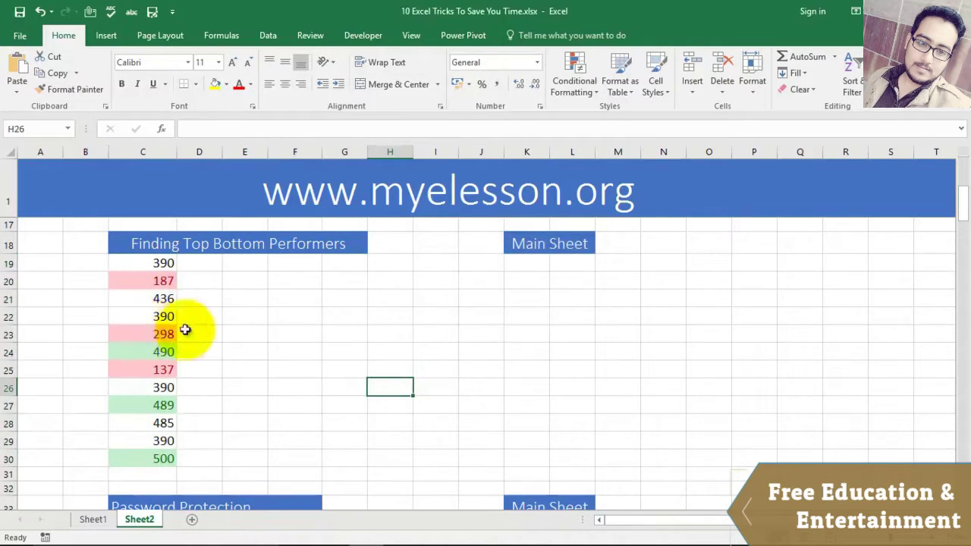
# Step: Scroll down to the Password Protection section and click empty cells I38, F38, J37 and K37
pyautogui.scroll(-2, 296, 337)
pyautogui.scroll(1, 293, 317)
pyautogui.scroll(-2, 318, 304)
pyautogui.scroll(-2, 362, 300)
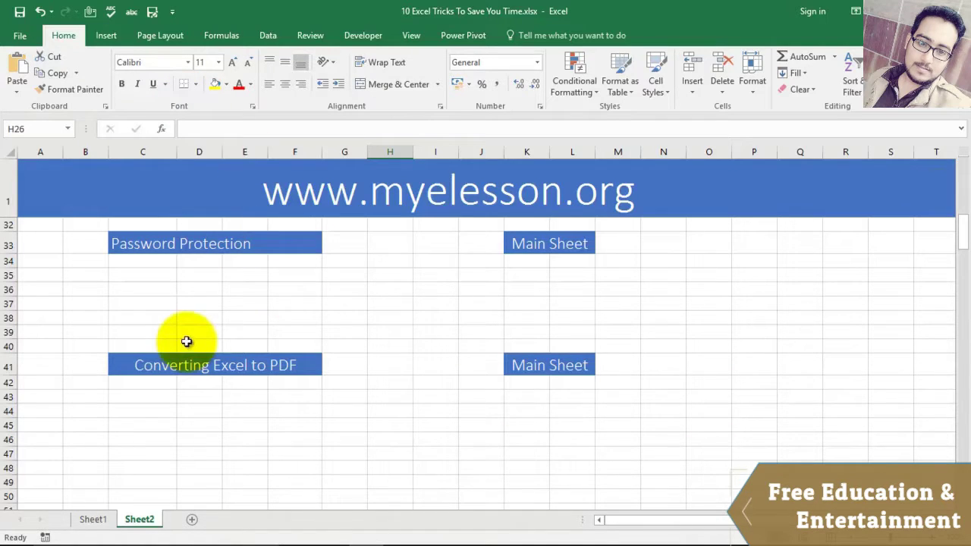
pyautogui.click(433, 319)
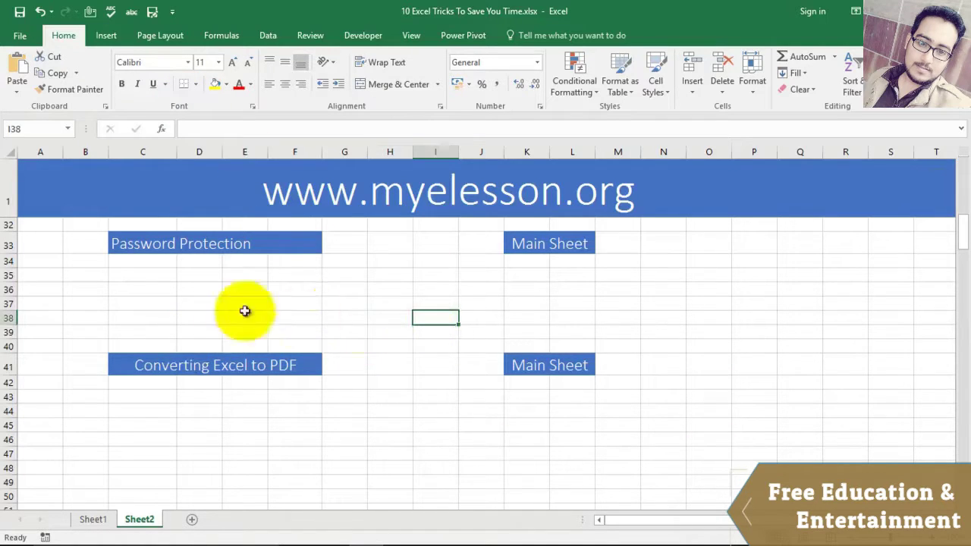
pyautogui.click(310, 317)
pyautogui.click(492, 306)
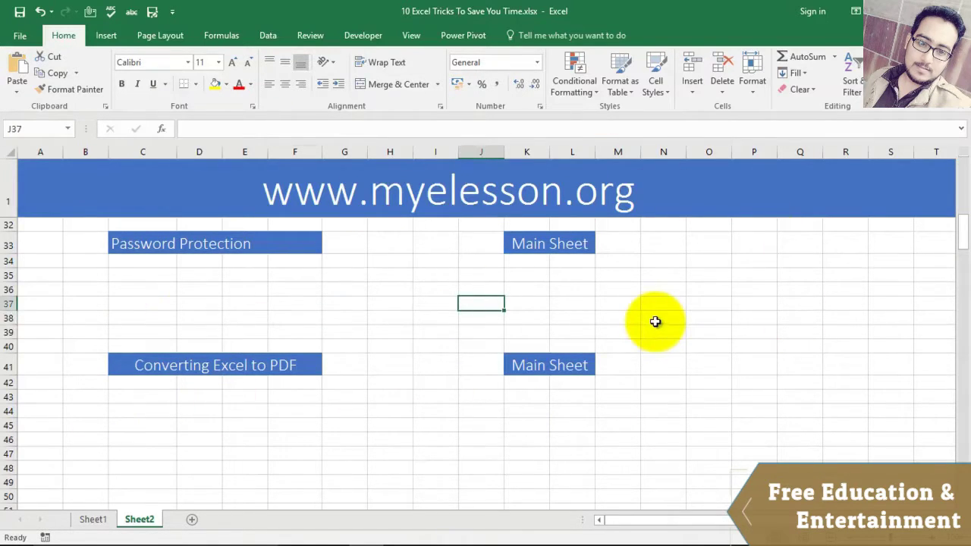
pyautogui.click(525, 304)
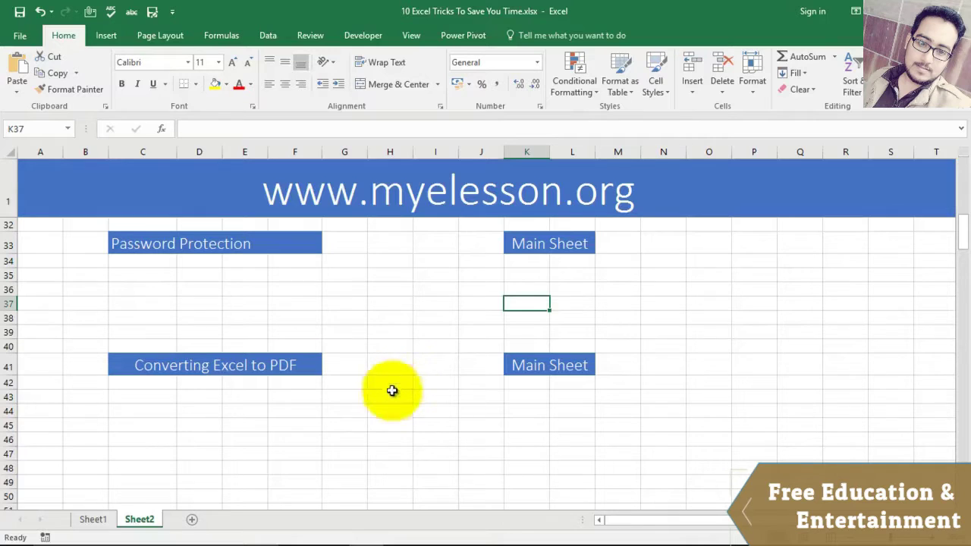
# Step: Open Pivot Table.xls from the recent workbooks list and select cell N17
pyautogui.moveTo(367, 535)
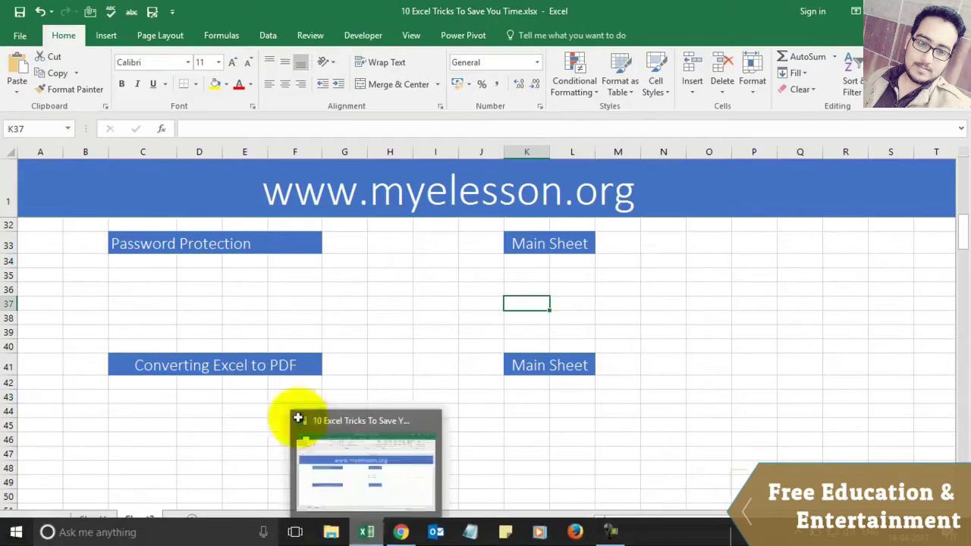
pyautogui.click(23, 38)
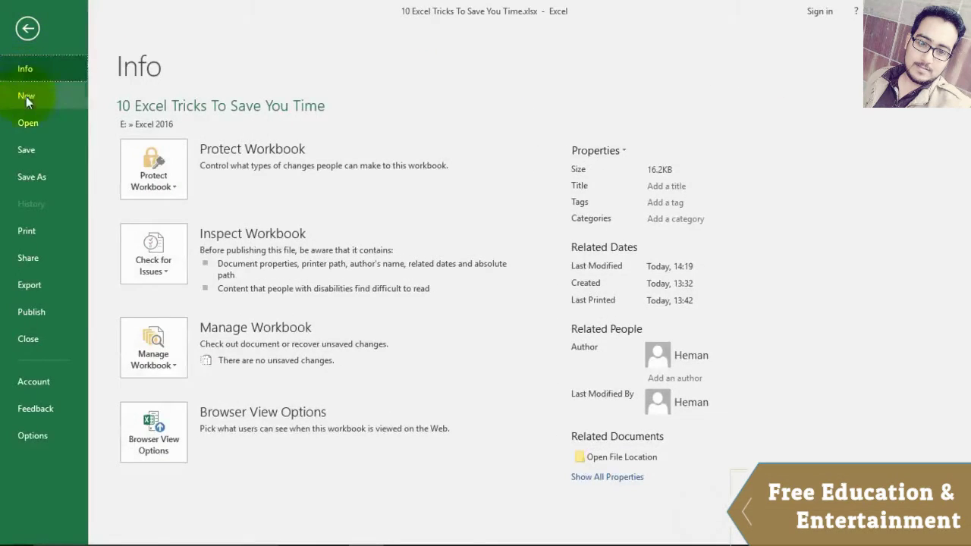
pyautogui.click(31, 124)
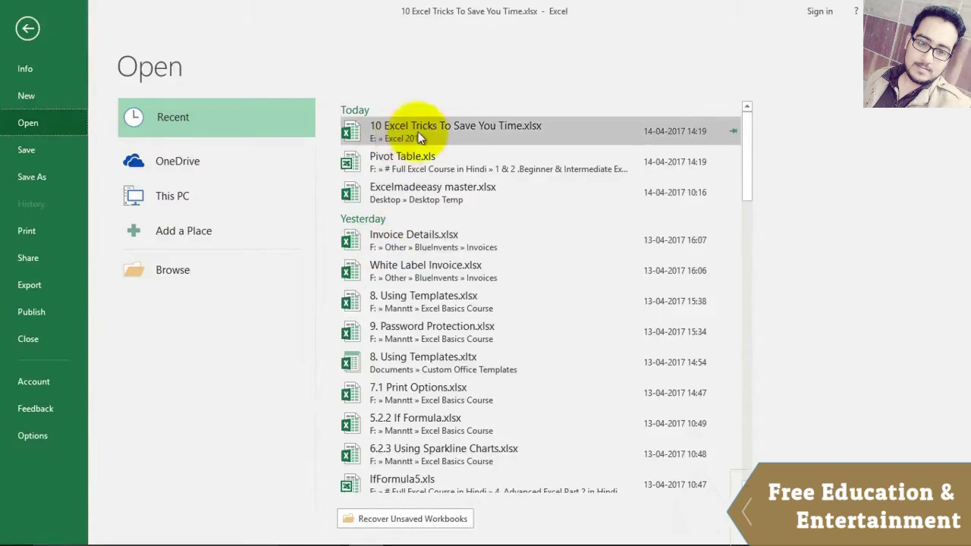
pyautogui.click(413, 154)
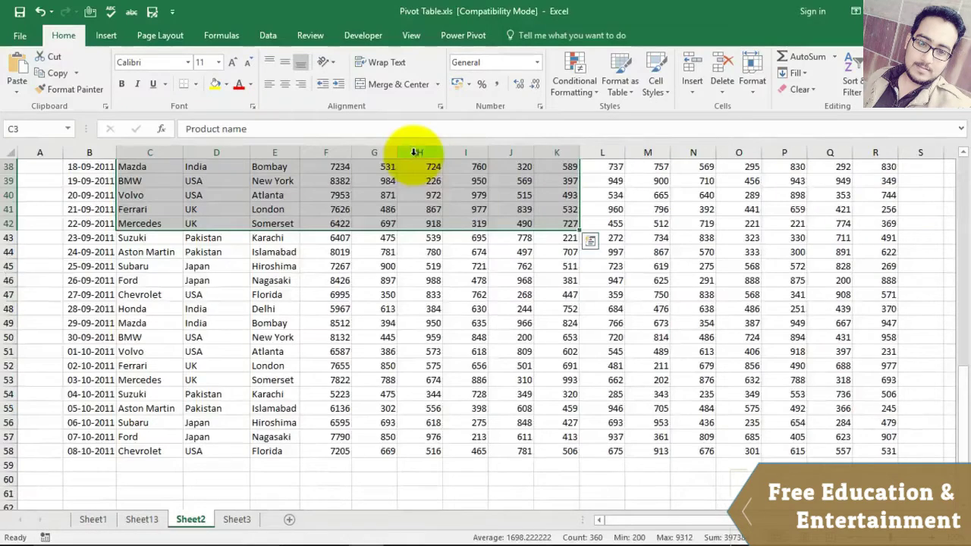
pyautogui.scroll(10, 403, 249)
pyautogui.click(692, 293)
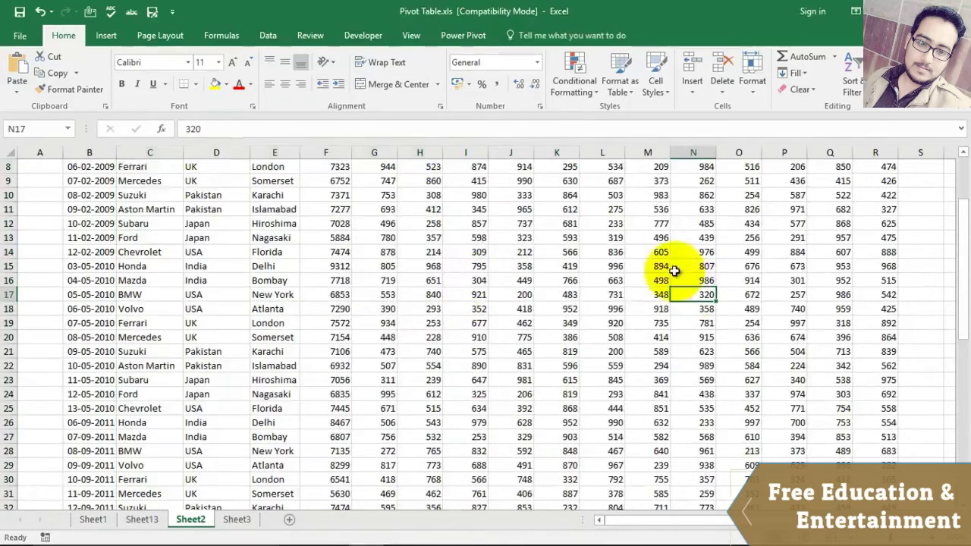
# Step: Look over the File Info and Export pages, then return to the workbook info page
pyautogui.click(20, 38)
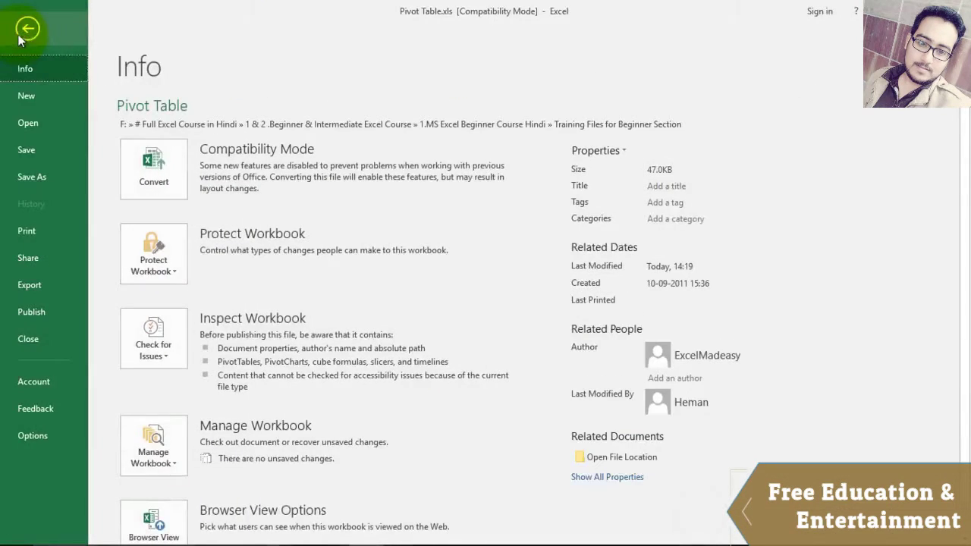
pyautogui.click(29, 285)
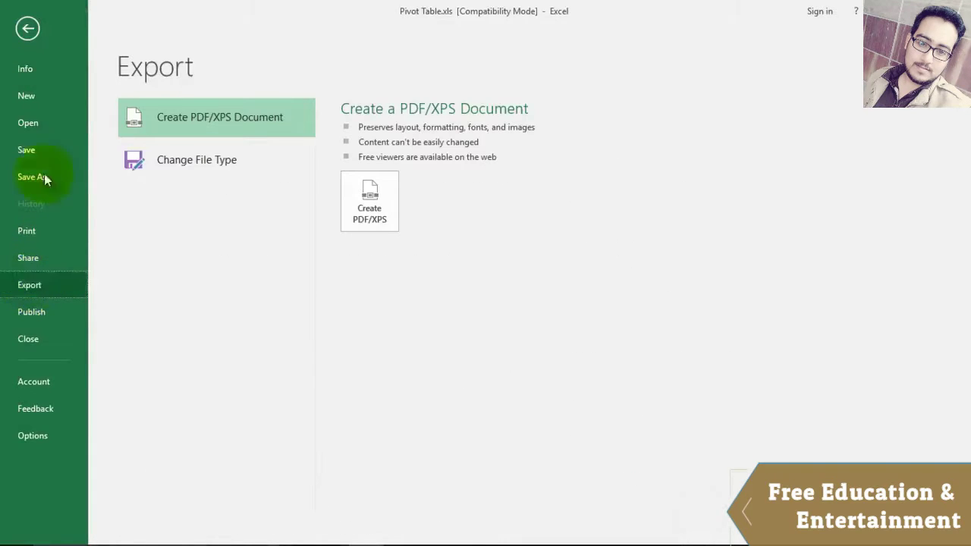
pyautogui.click(30, 72)
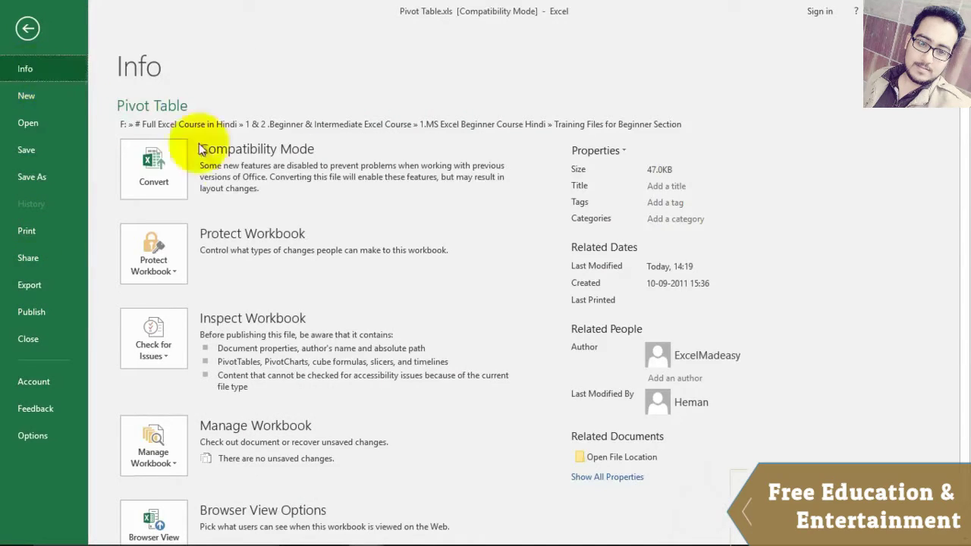
pyautogui.click(28, 30)
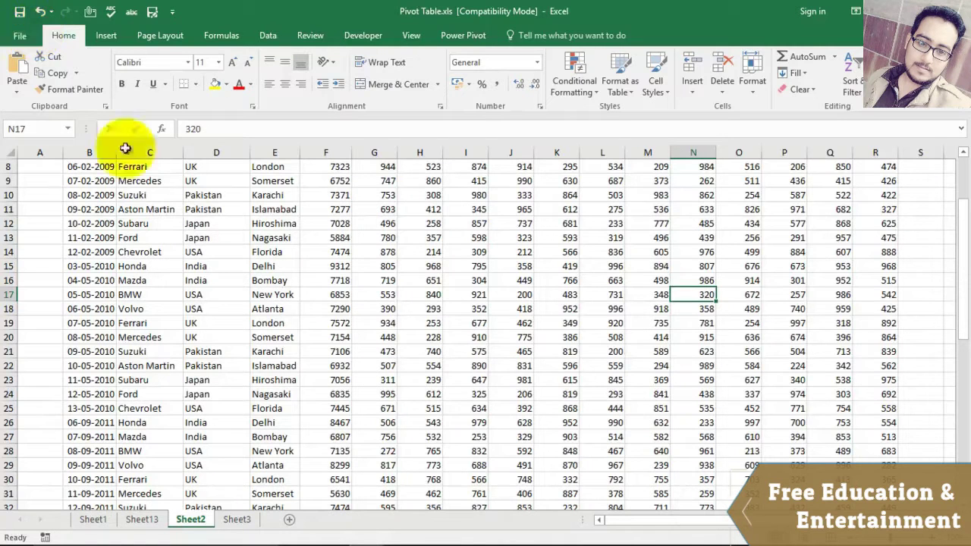
pyautogui.click(20, 36)
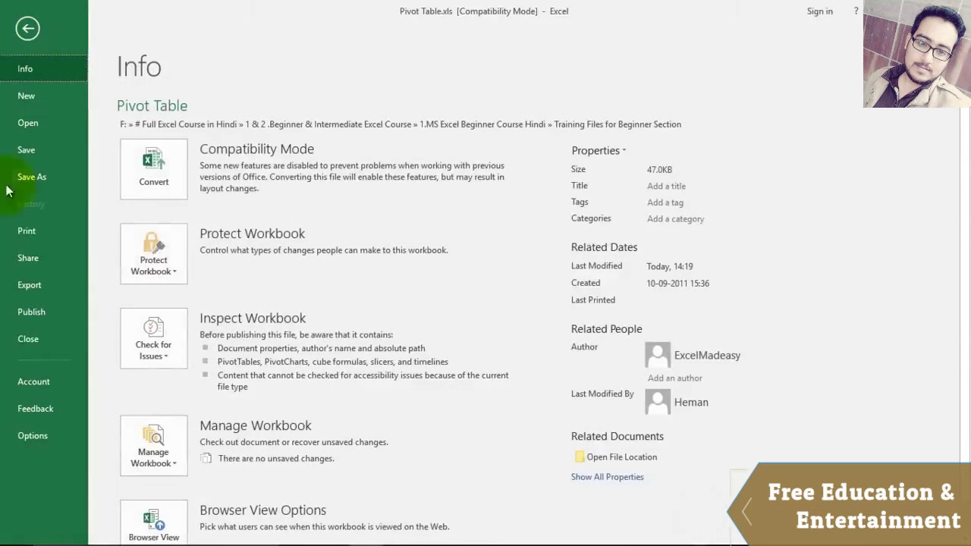
# Step: Encrypt the workbook with an opening password, entering it twice
pyautogui.click(155, 265)
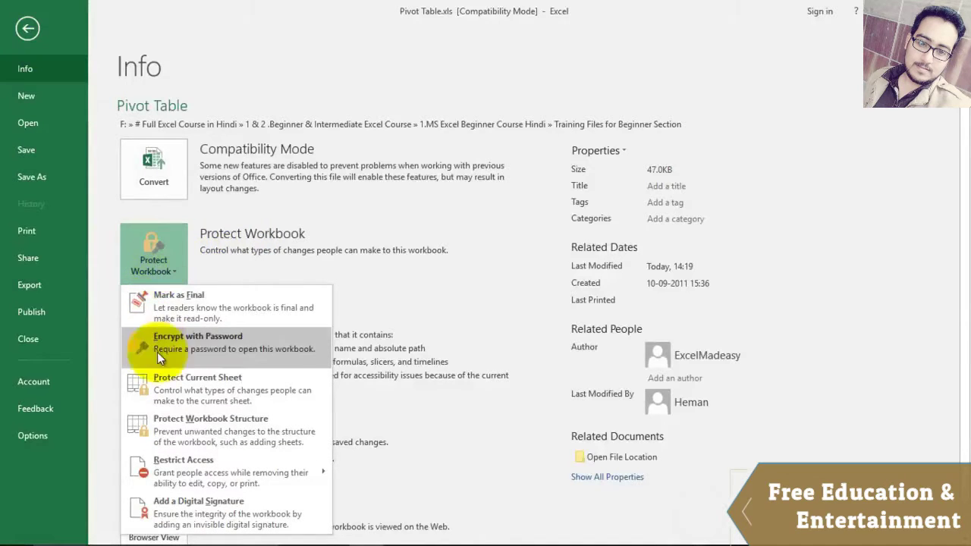
pyautogui.click(205, 344)
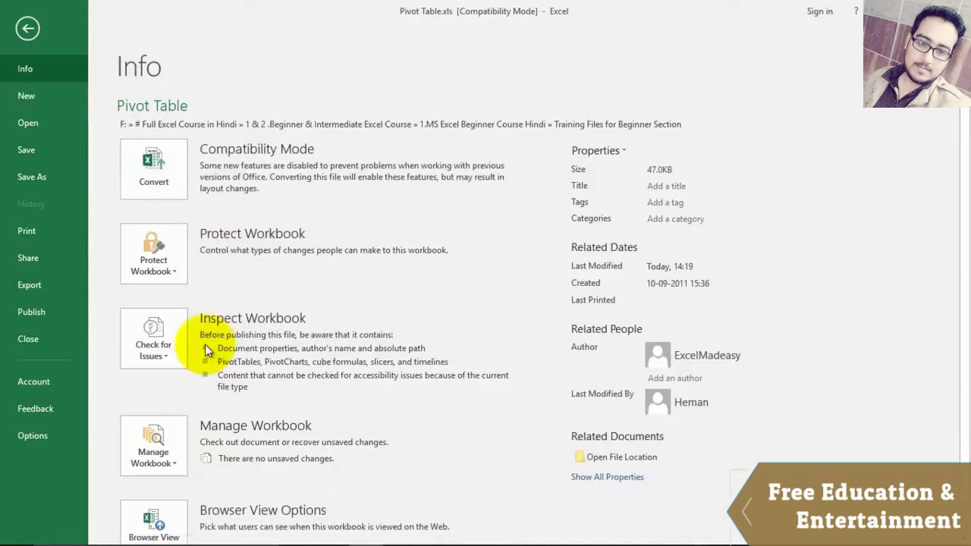
pyautogui.write('123')
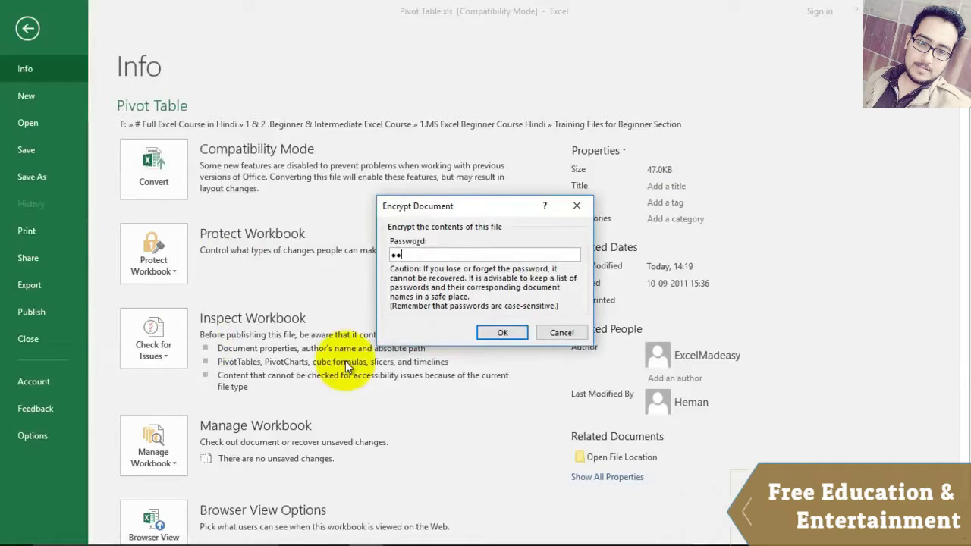
pyautogui.click(503, 332)
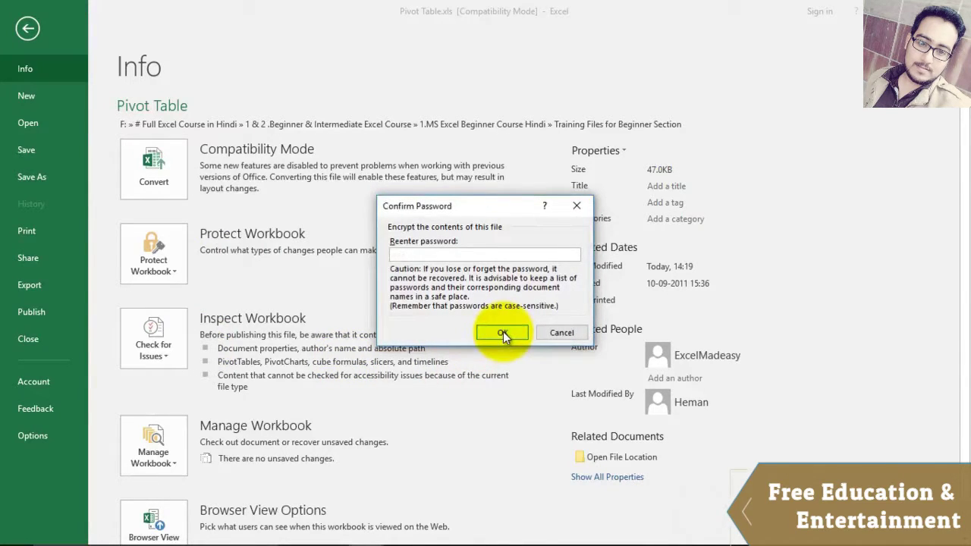
pyautogui.write('123')
pyautogui.click(503, 331)
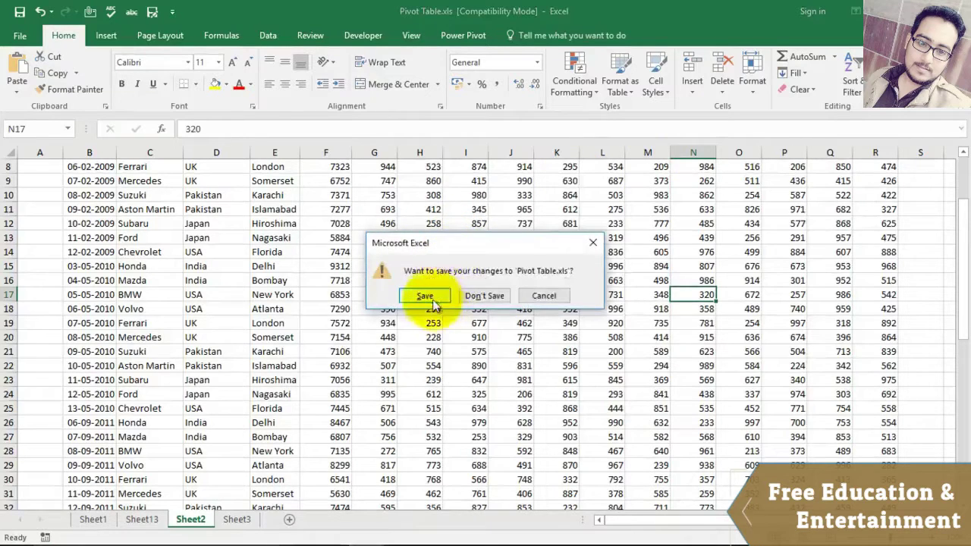
# Step: Save changes on closing, converting the workbook to Pivot Table.xlsx
pyautogui.click(428, 296)
pyautogui.click(458, 320)
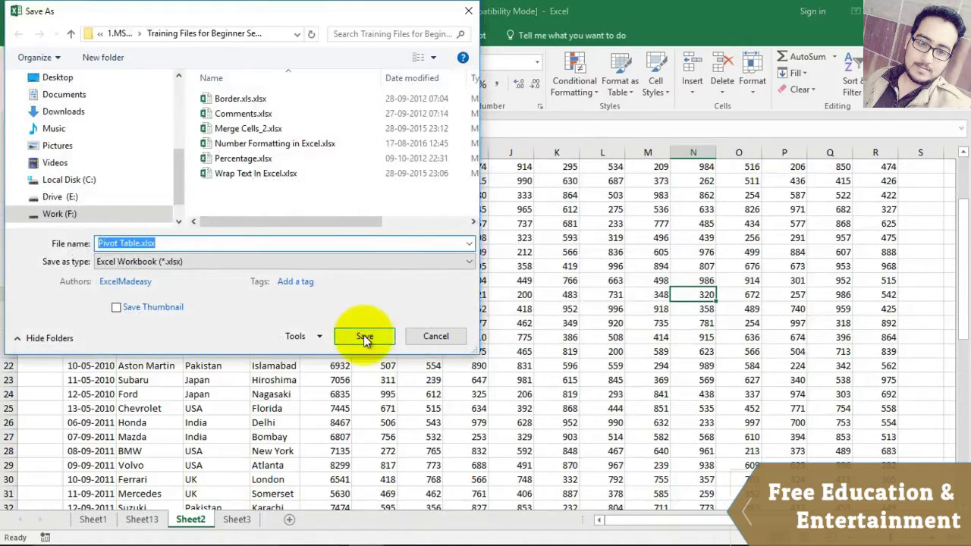
pyautogui.click(364, 338)
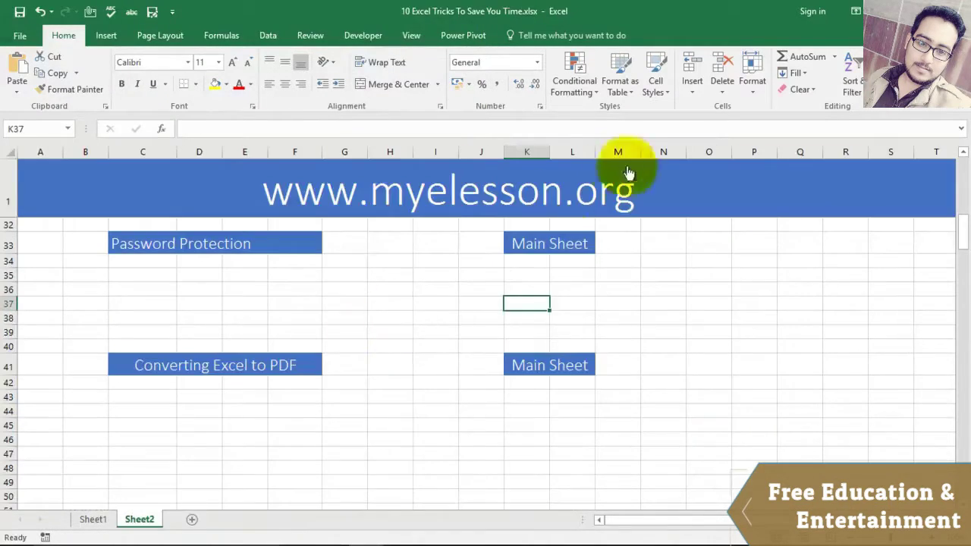
# Step: Reopen the protected Pivot Table.xlsx using its password, then close it, saving changes
pyautogui.click(20, 37)
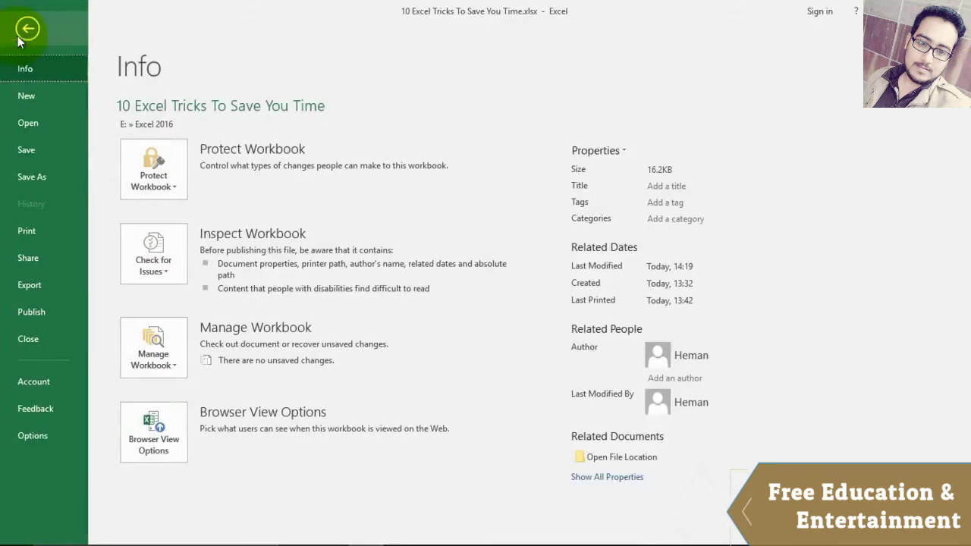
pyautogui.click(33, 123)
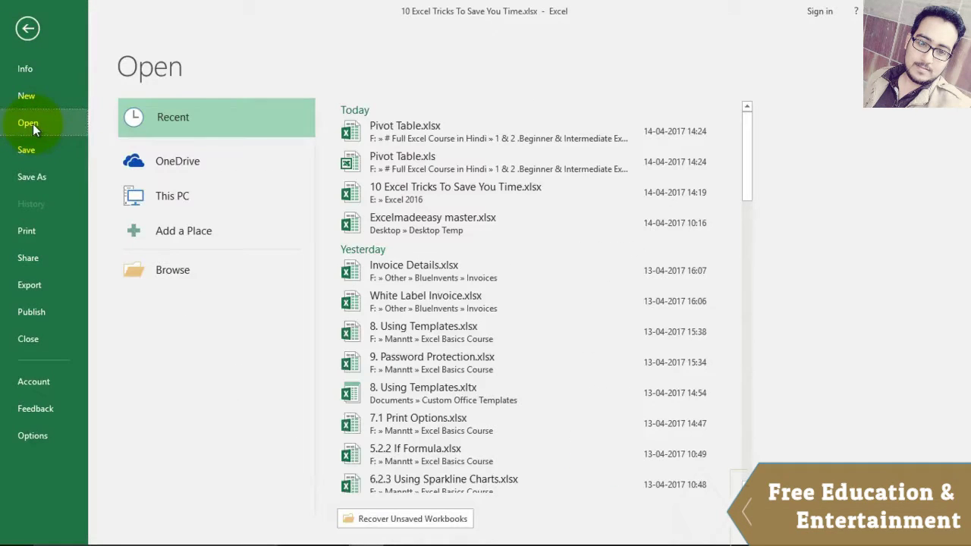
pyautogui.click(404, 133)
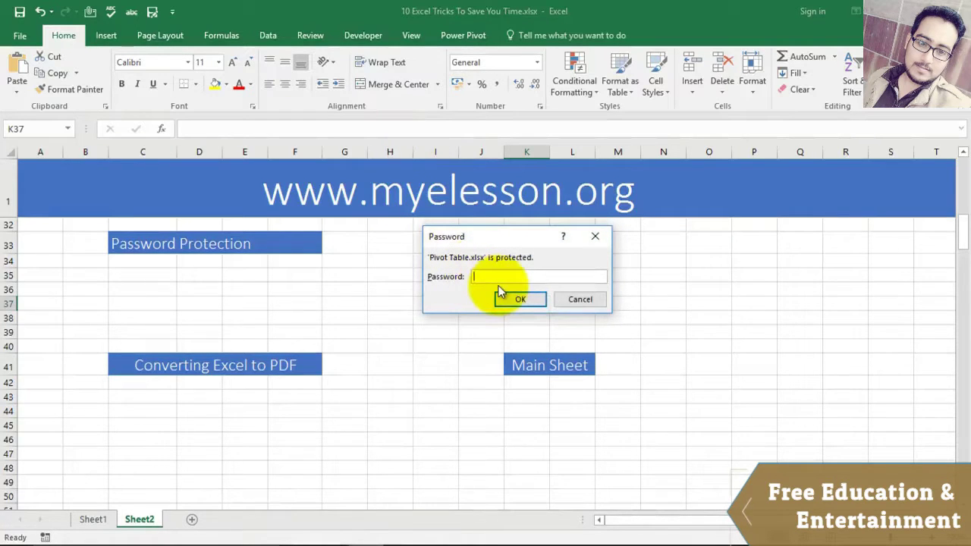
pyautogui.click(517, 298)
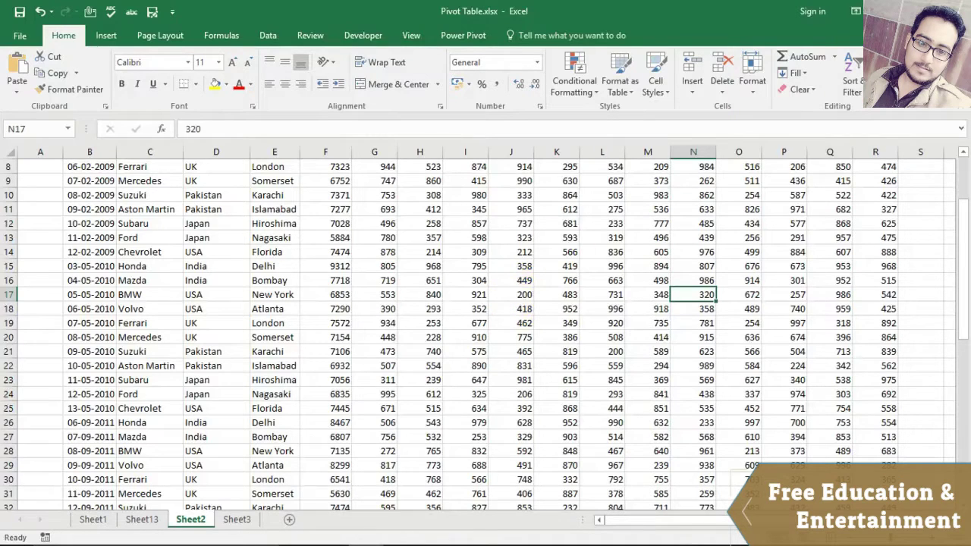
pyautogui.click(954, 11)
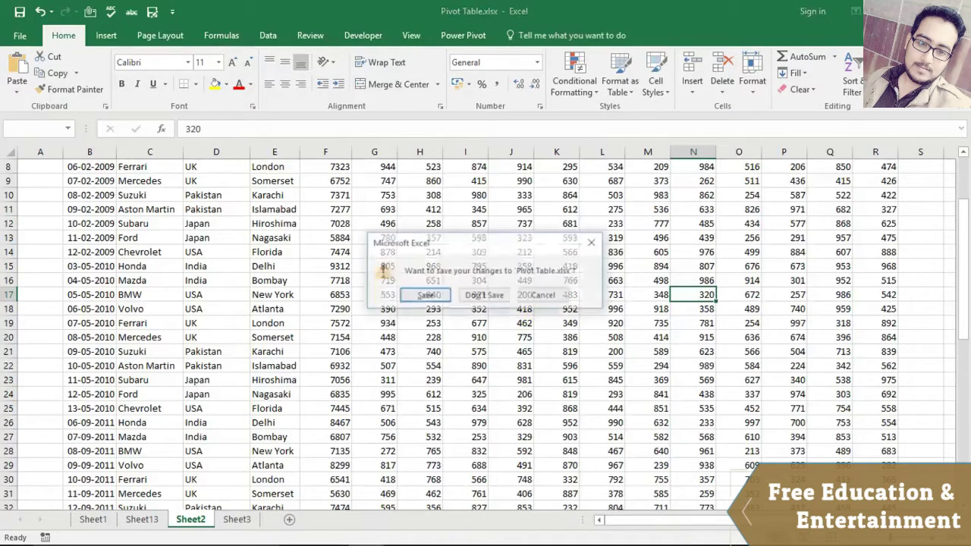
pyautogui.click(424, 297)
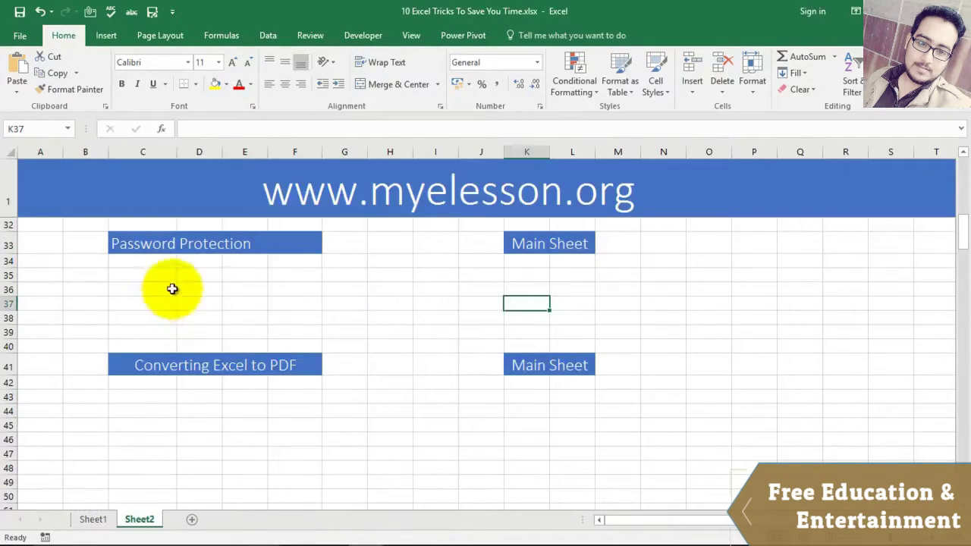
pyautogui.click(390, 320)
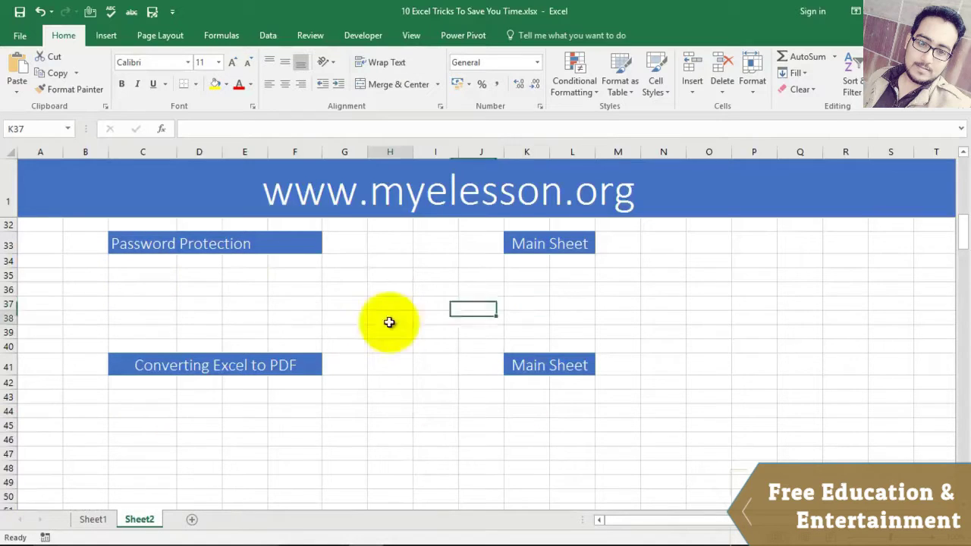
pyautogui.click(243, 300)
pyautogui.click(395, 302)
pyautogui.click(531, 300)
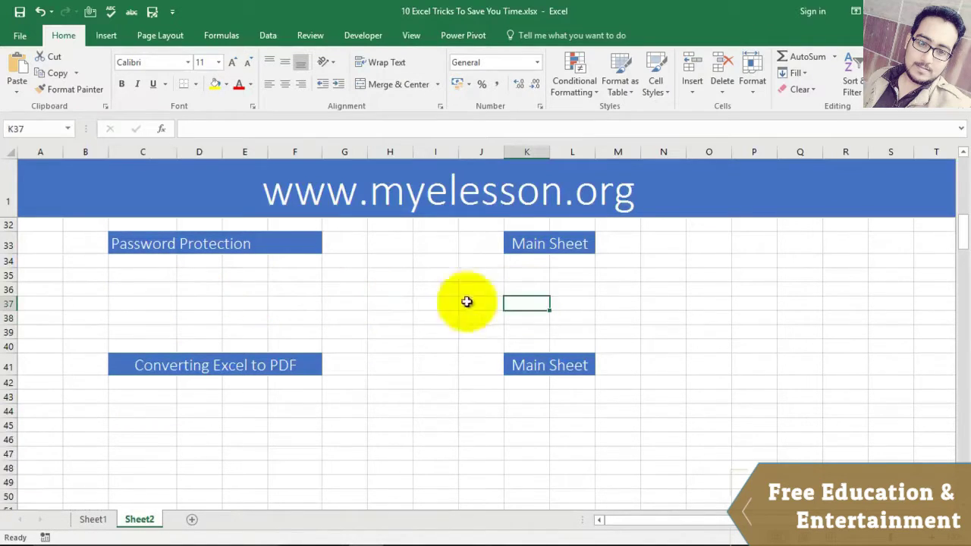
pyautogui.click(174, 303)
pyautogui.press('Up')
pyautogui.write('1')
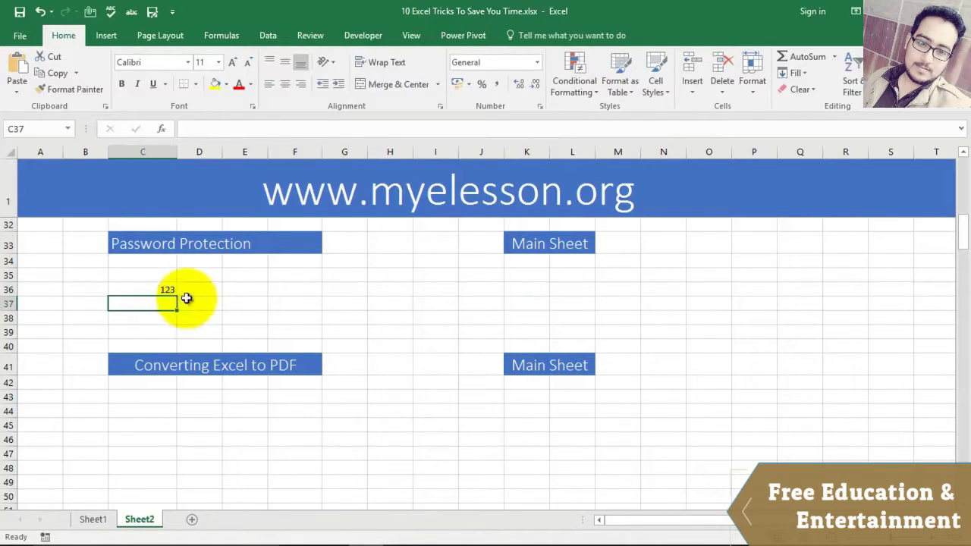
pyautogui.click(196, 298)
pyautogui.write('123')
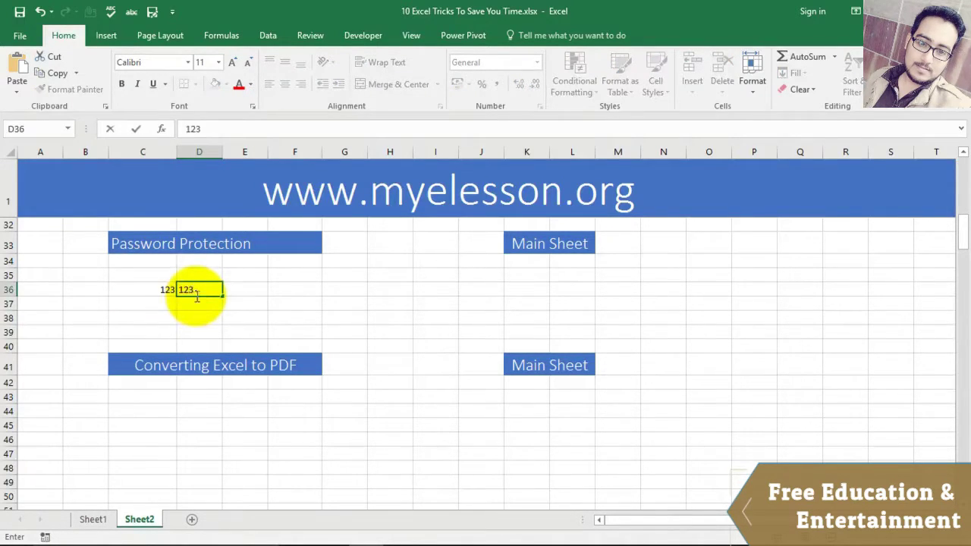
pyautogui.click(252, 301)
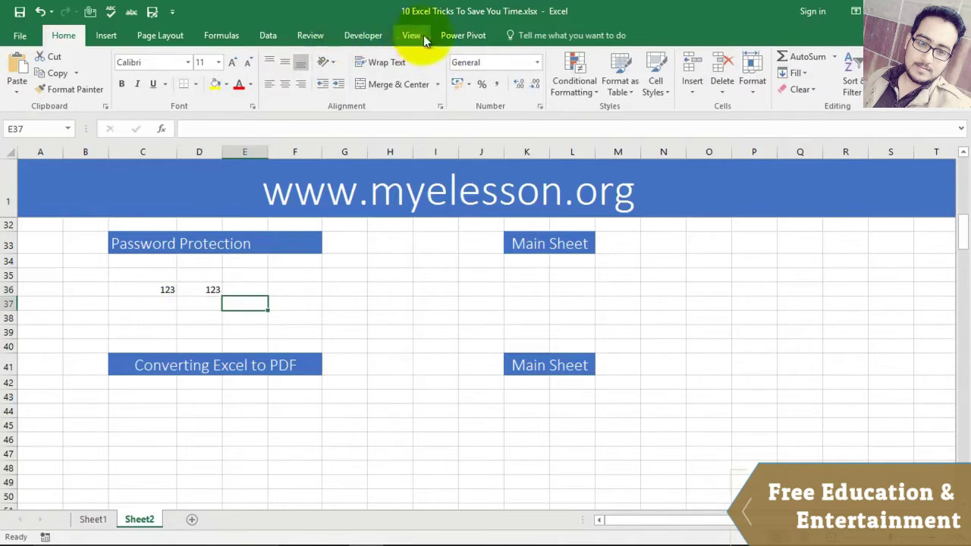
pyautogui.click(308, 35)
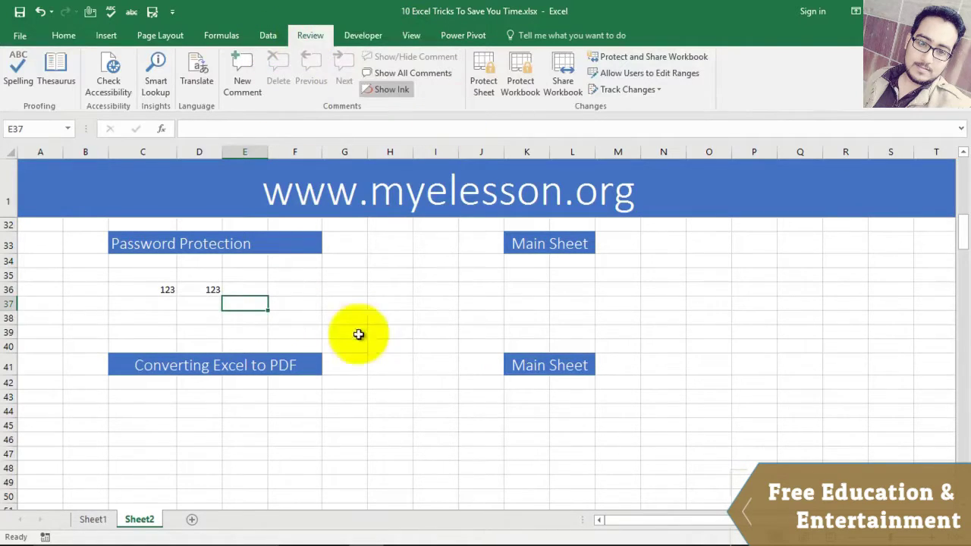
# Step: Protect Sheet2 with a password, confirm editing H36 is blocked, then unprotect it
pyautogui.click(485, 66)
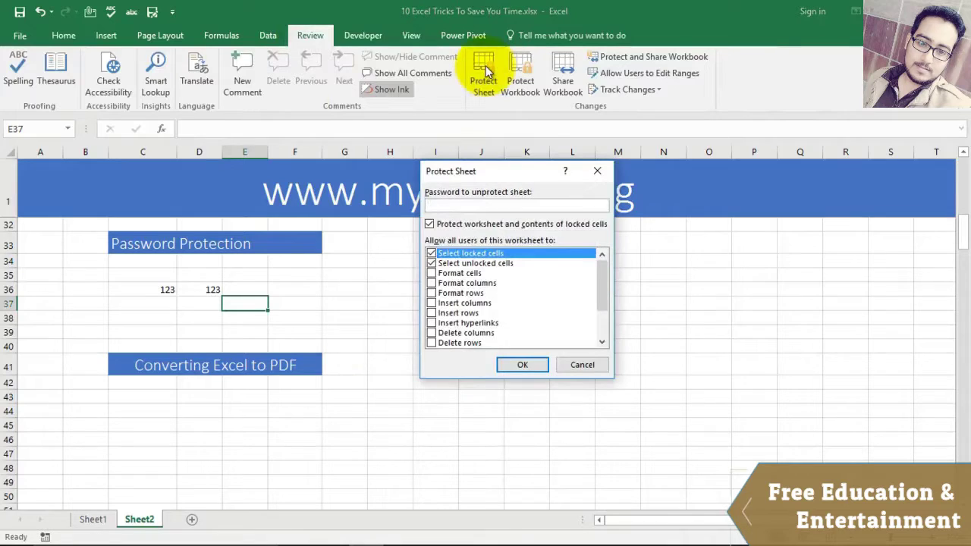
pyautogui.write('123')
pyautogui.click(526, 367)
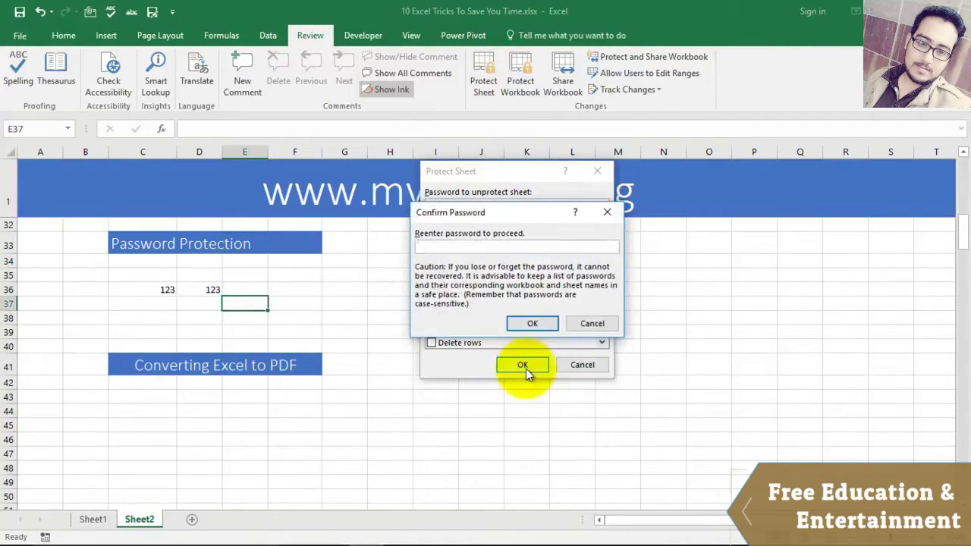
pyautogui.write('123')
pyautogui.click(541, 325)
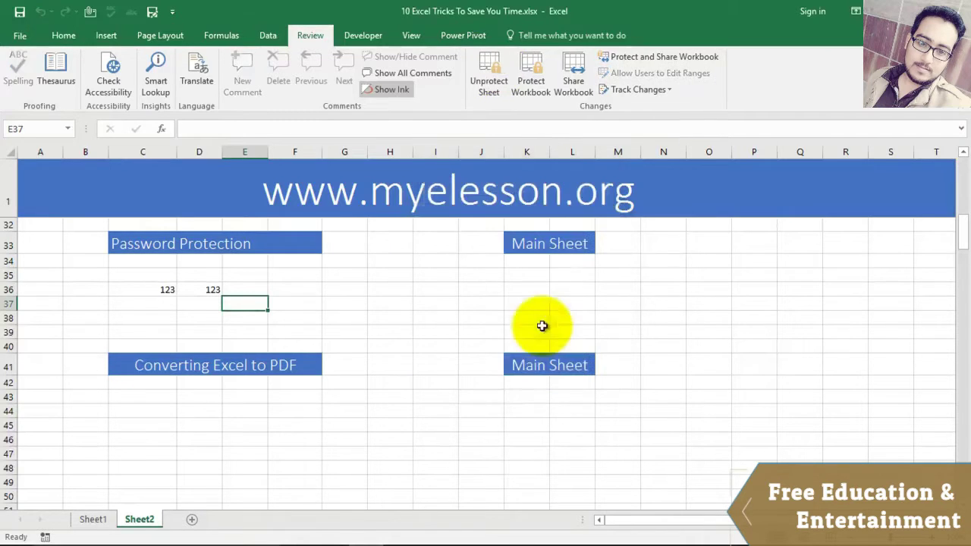
pyautogui.click(391, 288)
pyautogui.doubleClick(391, 288)
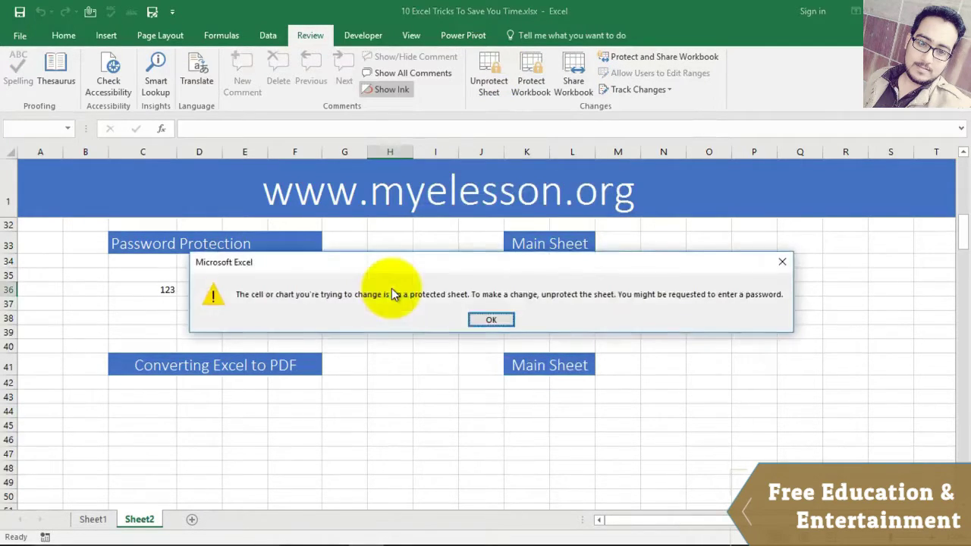
pyautogui.click(491, 320)
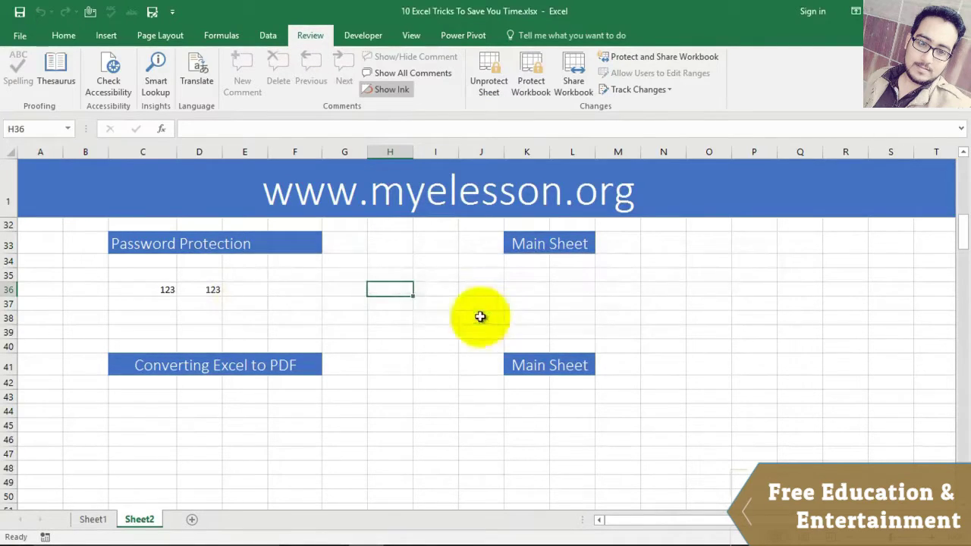
pyautogui.click(486, 69)
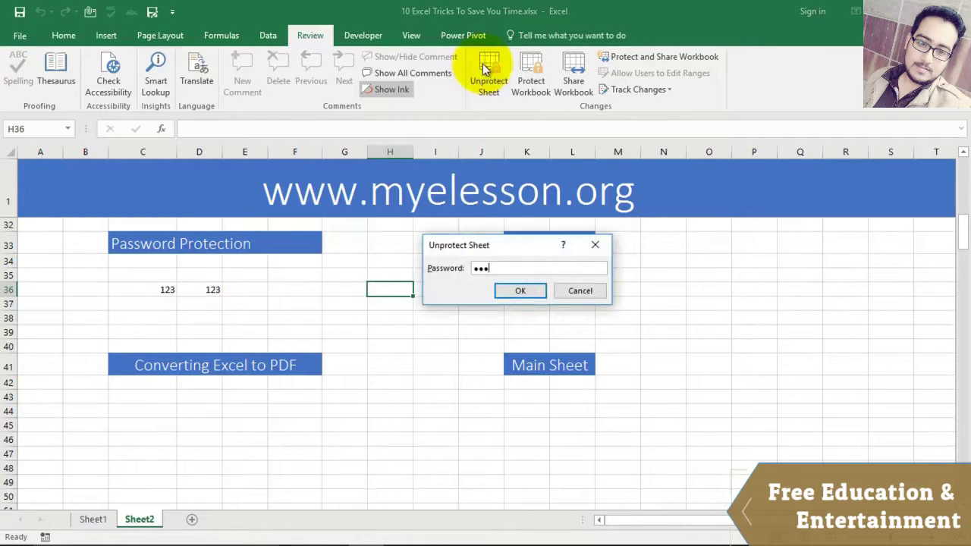
pyautogui.press('Return')
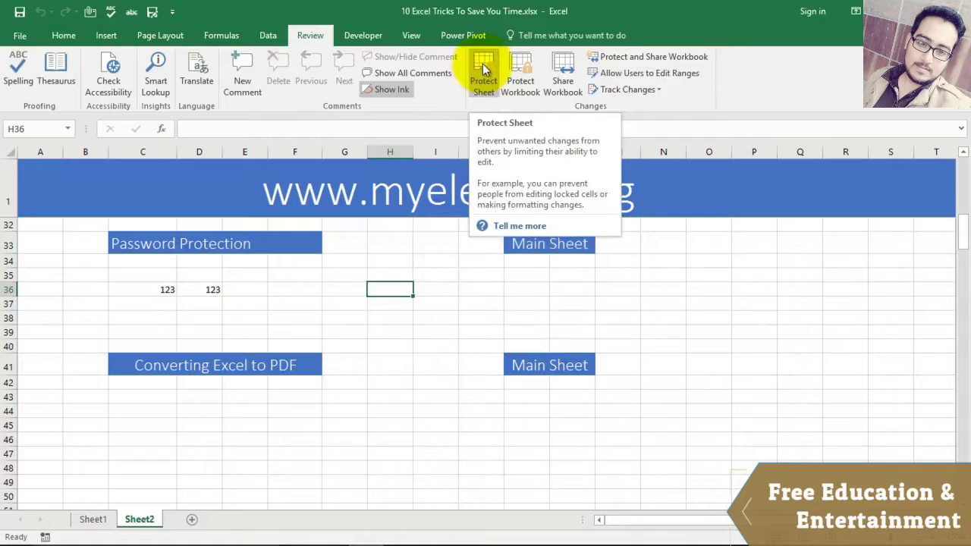
# Step: Fill cells K36:L36 with yellow
pyautogui.click(433, 301)
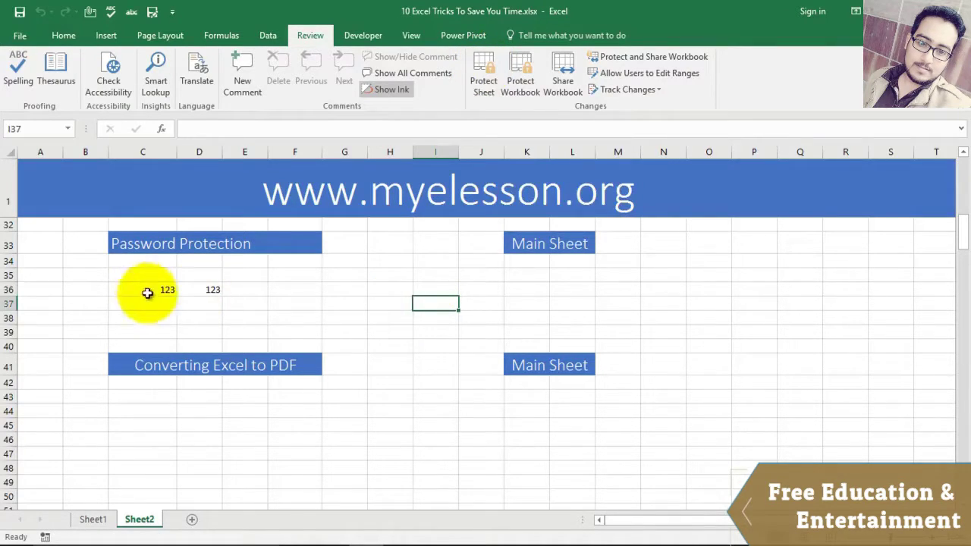
pyautogui.moveTo(516, 288); pyautogui.dragTo(576, 289)
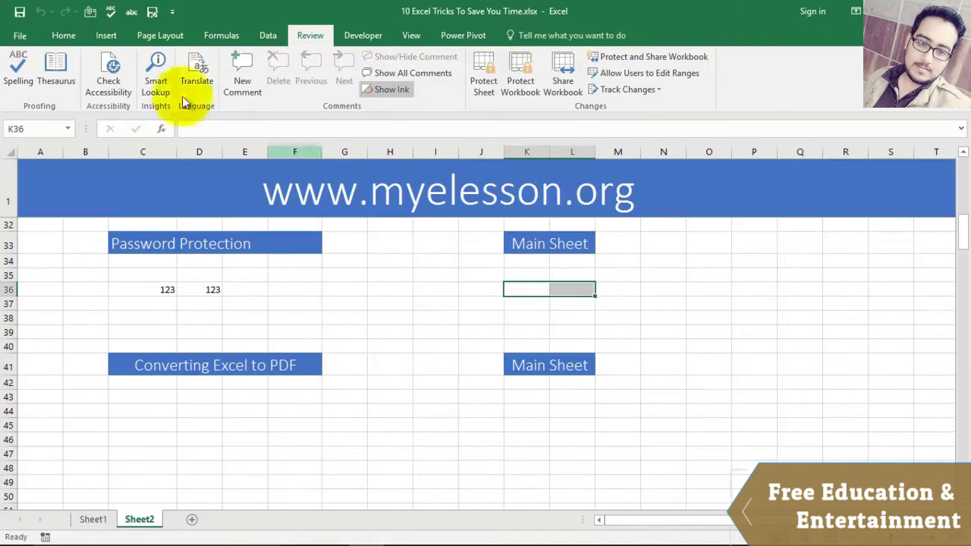
pyautogui.click(64, 35)
pyautogui.click(216, 83)
pyautogui.click(557, 303)
pyautogui.moveTo(513, 288); pyautogui.dragTo(568, 293)
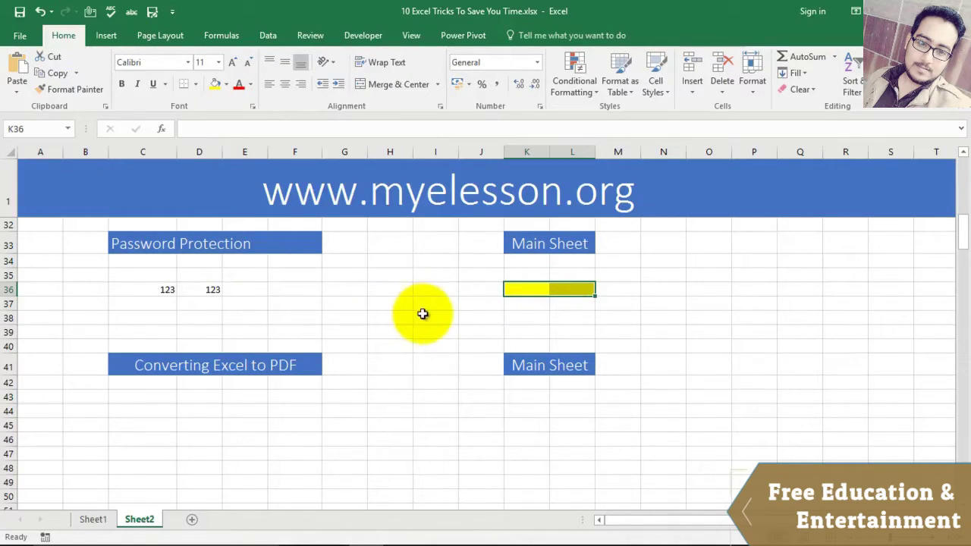
# Step: Enter 123 in cell H36
pyautogui.click(545, 319)
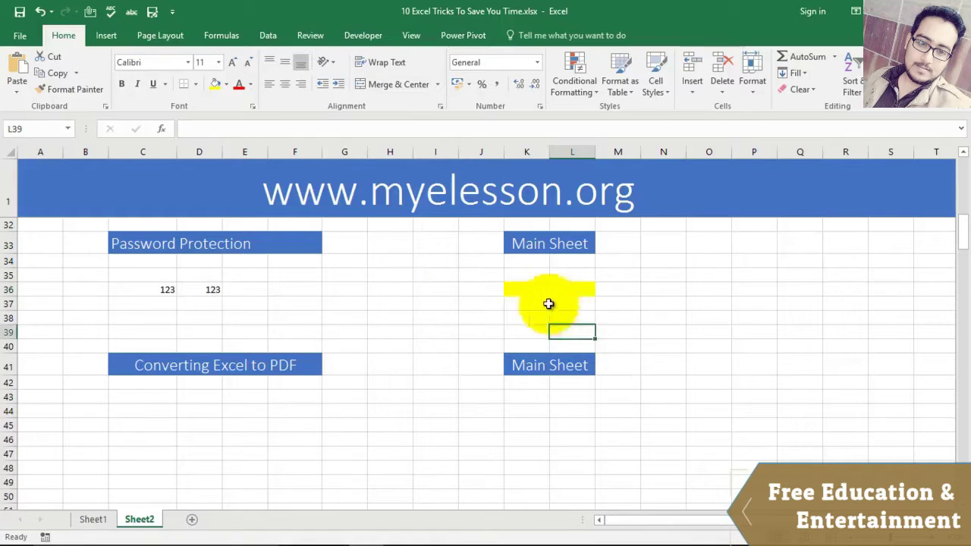
pyautogui.write('123')
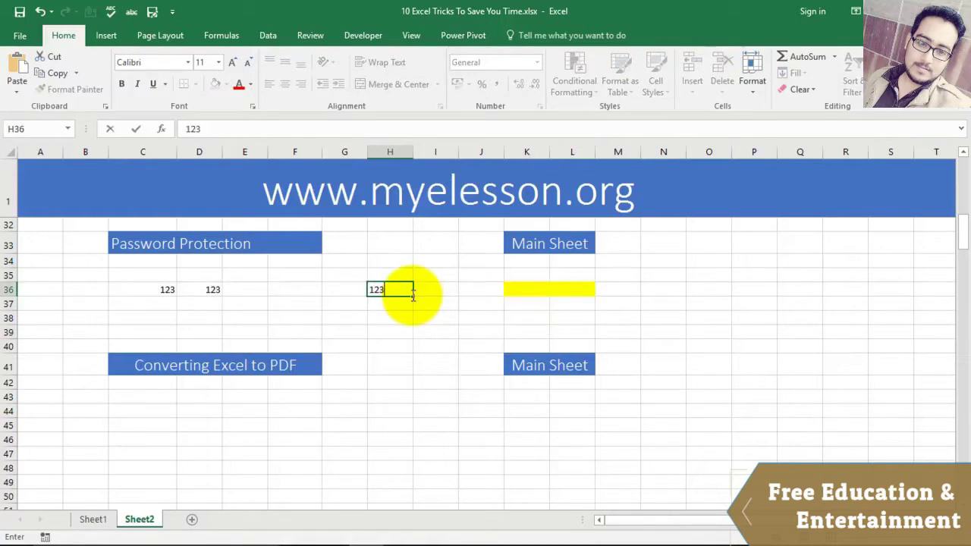
pyautogui.press('Return')
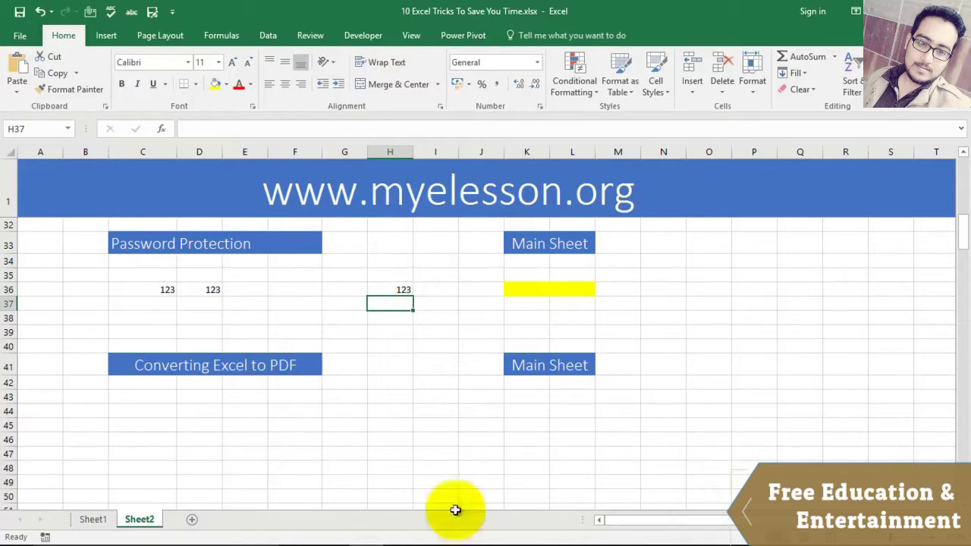
# Step: Turn off Locked in Format Cells > Protection for the yellow cells K36:L36
pyautogui.click(527, 289)
pyautogui.click(571, 289)
pyautogui.click(532, 289)
pyautogui.click(568, 288)
pyautogui.click(533, 287)
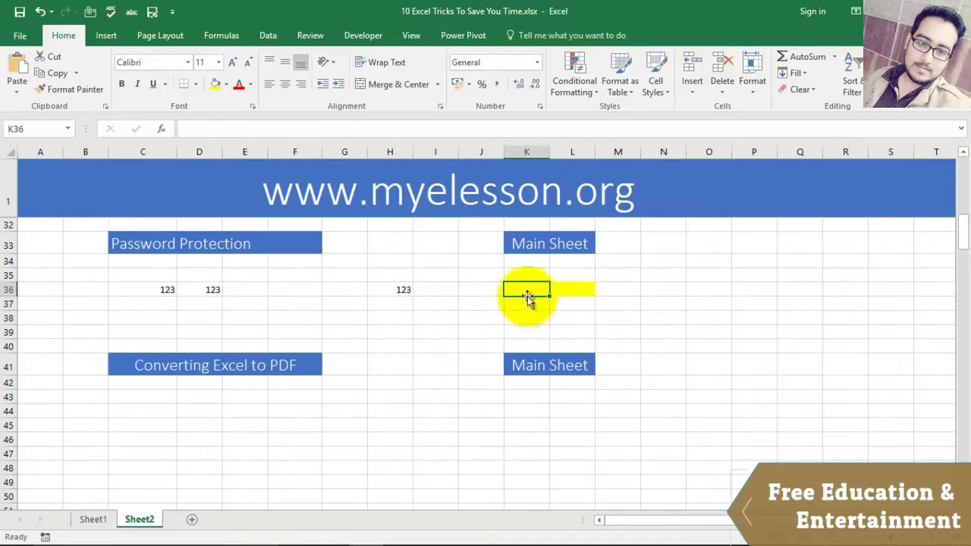
pyautogui.moveTo(526, 289); pyautogui.dragTo(582, 290)
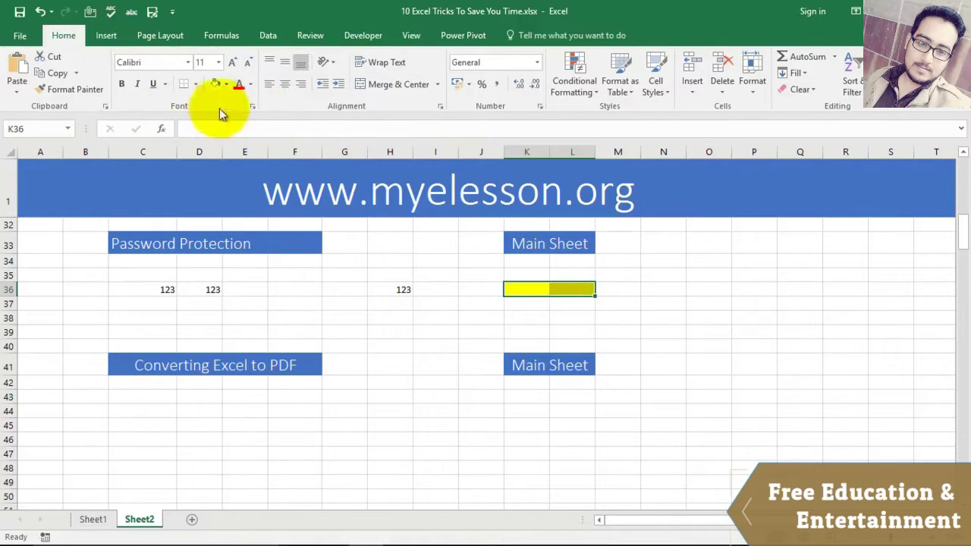
pyautogui.click(255, 107)
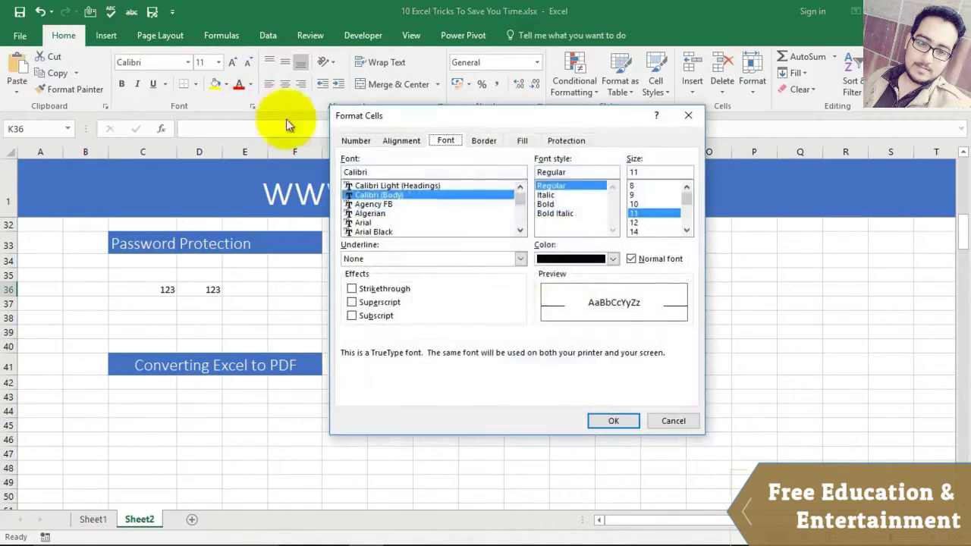
pyautogui.click(565, 142)
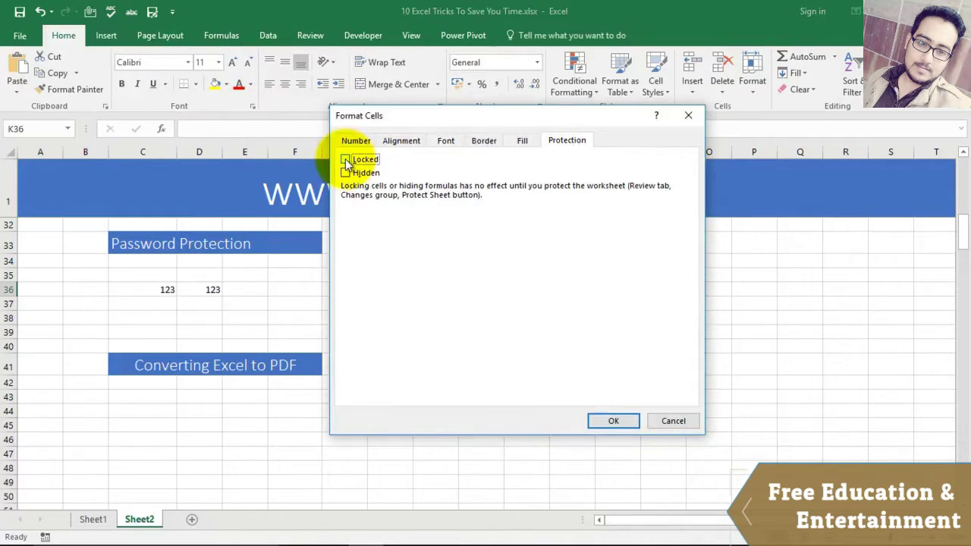
pyautogui.click(614, 421)
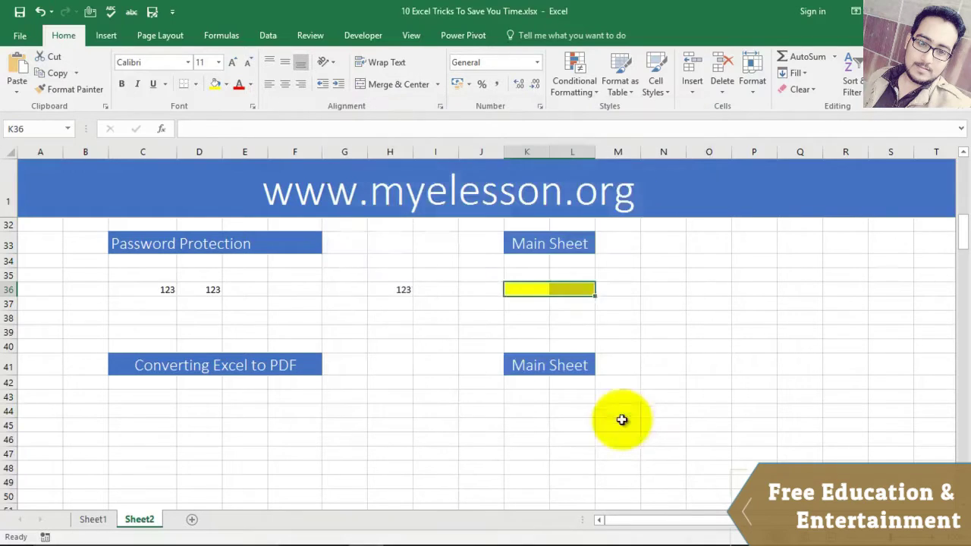
pyautogui.click(690, 362)
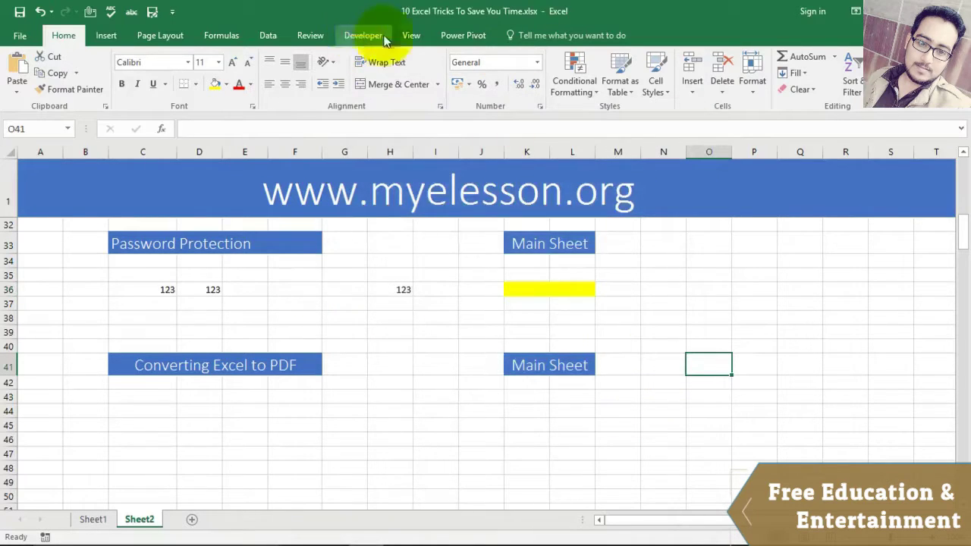
# Step: Apply Review > Protect Sheet to Sheet2 with a password, confirming it a second time
pyautogui.click(311, 35)
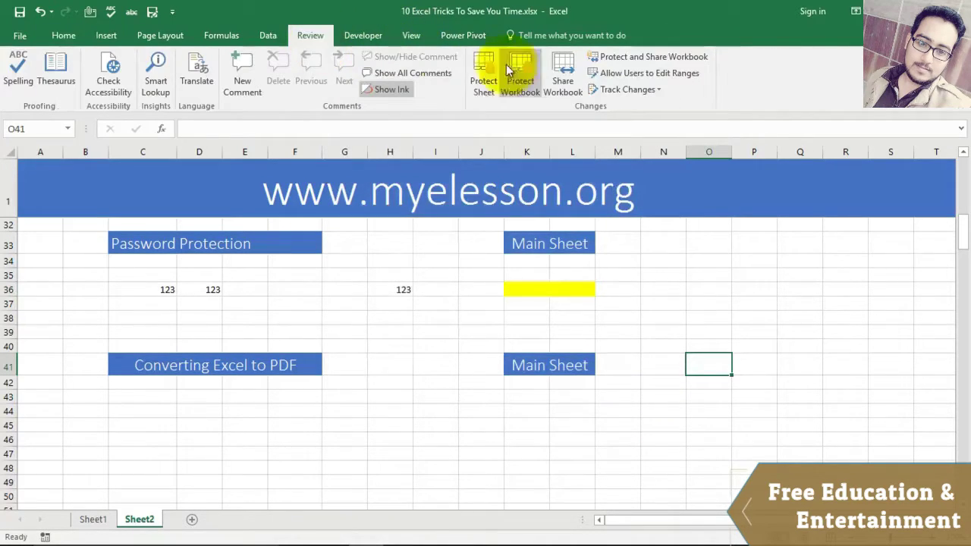
pyautogui.click(483, 72)
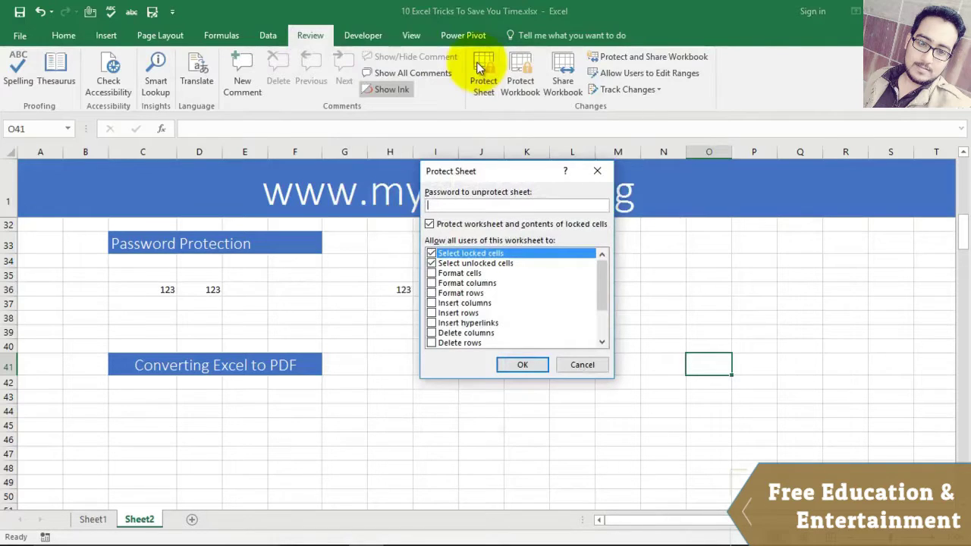
pyautogui.press('Return')
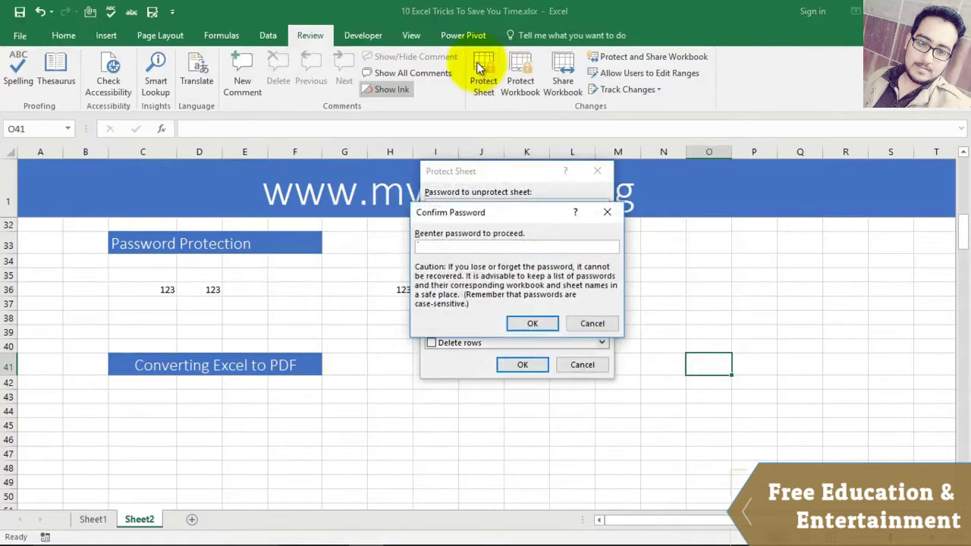
pyautogui.press('Return')
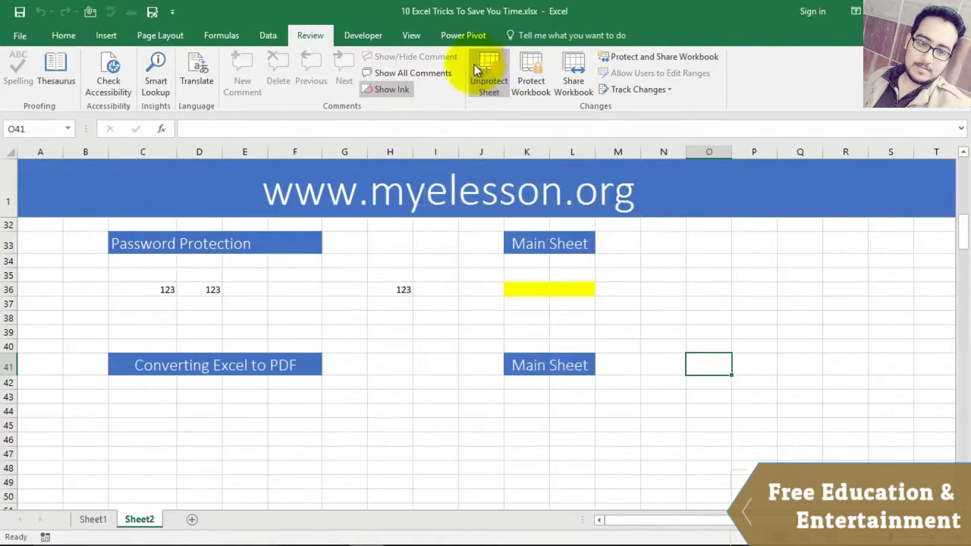
pyautogui.click(342, 299)
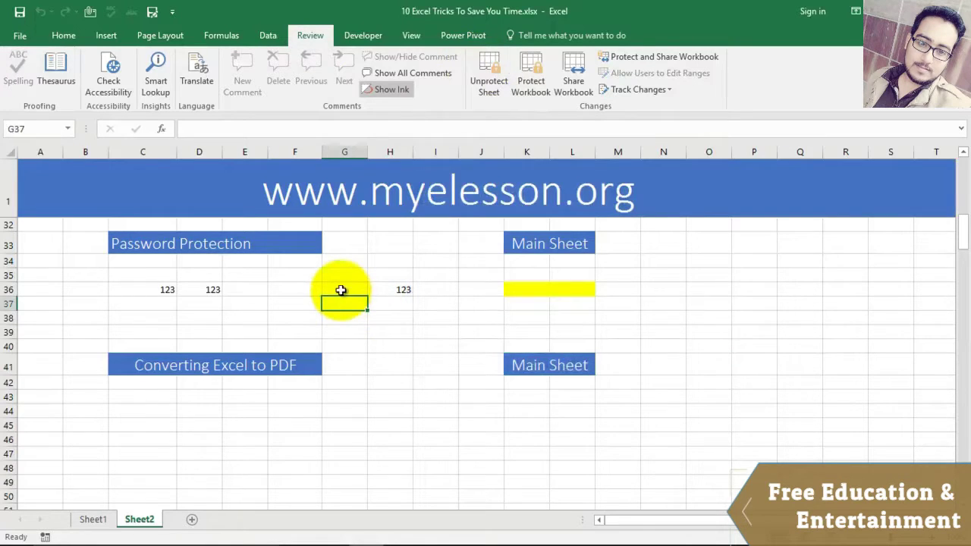
# Step: Attempt to edit locked G37, dismiss the warning, then enter 123 in unlocked yellow K36
pyautogui.doubleClick(342, 297)
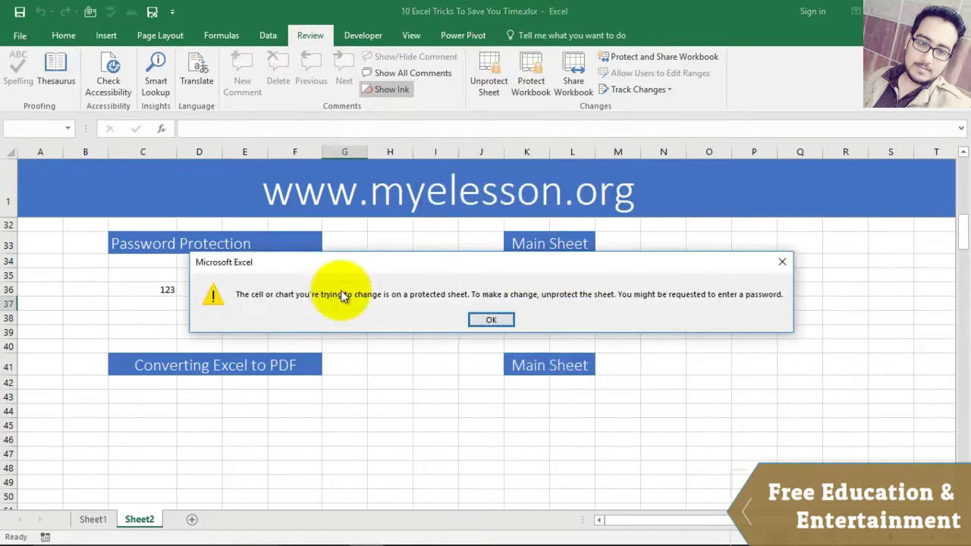
pyautogui.click(484, 319)
pyautogui.click(520, 292)
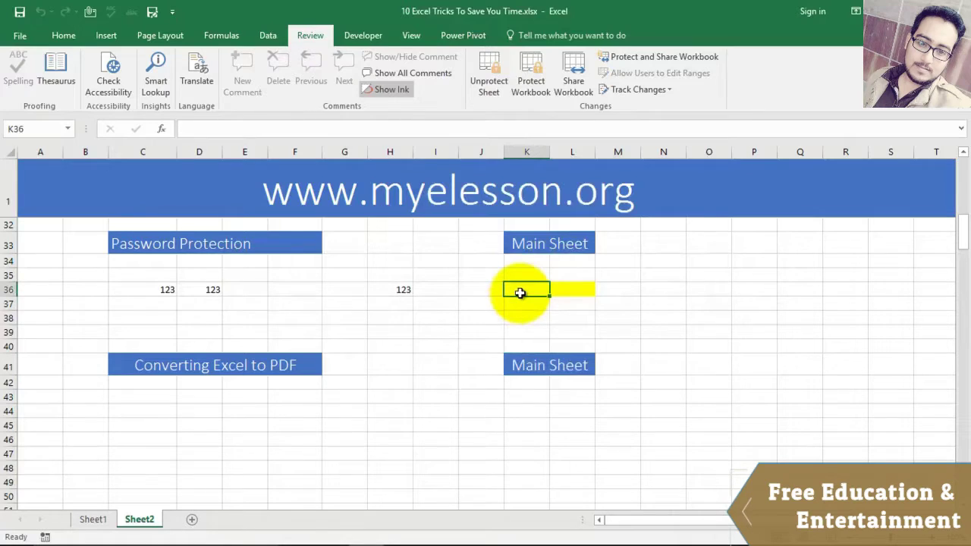
pyautogui.write('123')
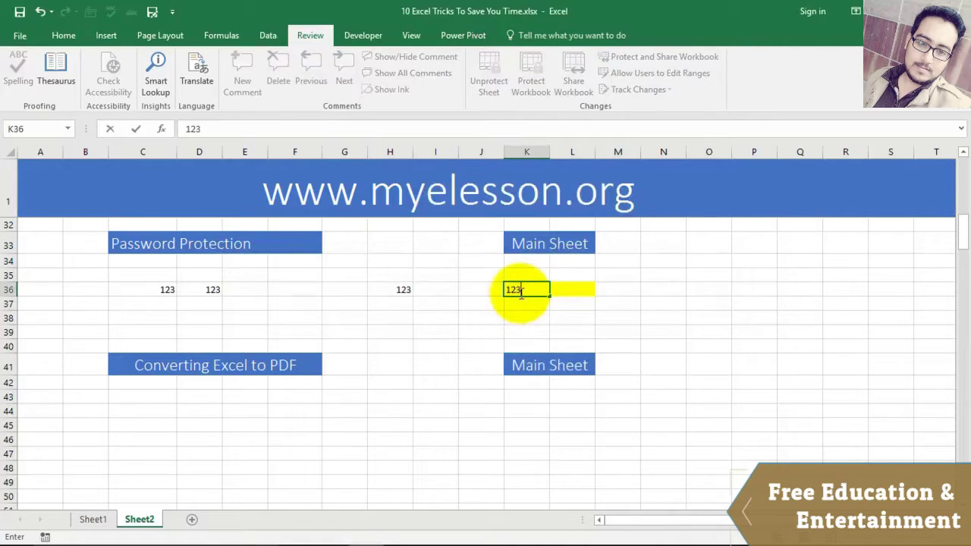
pyautogui.press('Return')
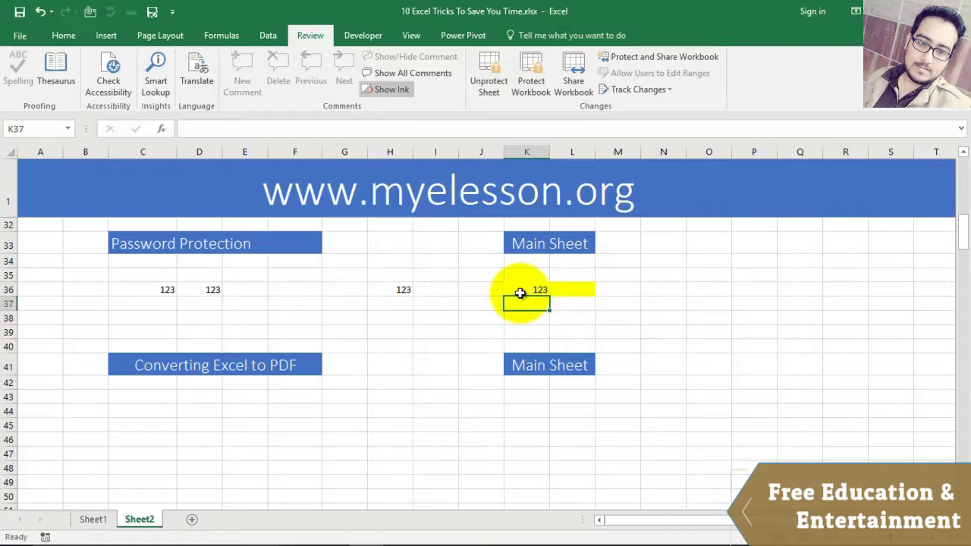
pyautogui.scroll(-2, 451, 301)
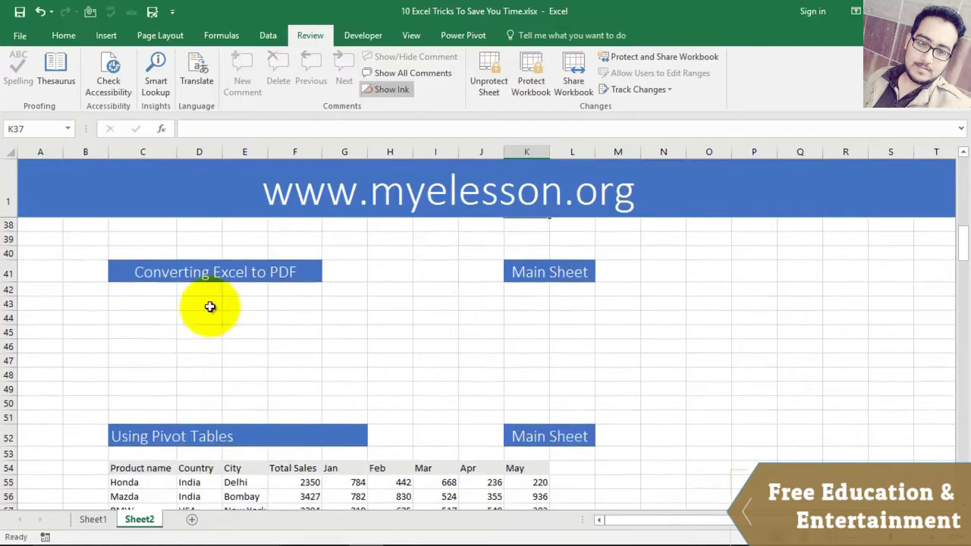
# Step: Publish Sheet1 as '10 Excel Tricks To Save You Time.pdf' on the Desktop, then close the viewer
pyautogui.click(93, 520)
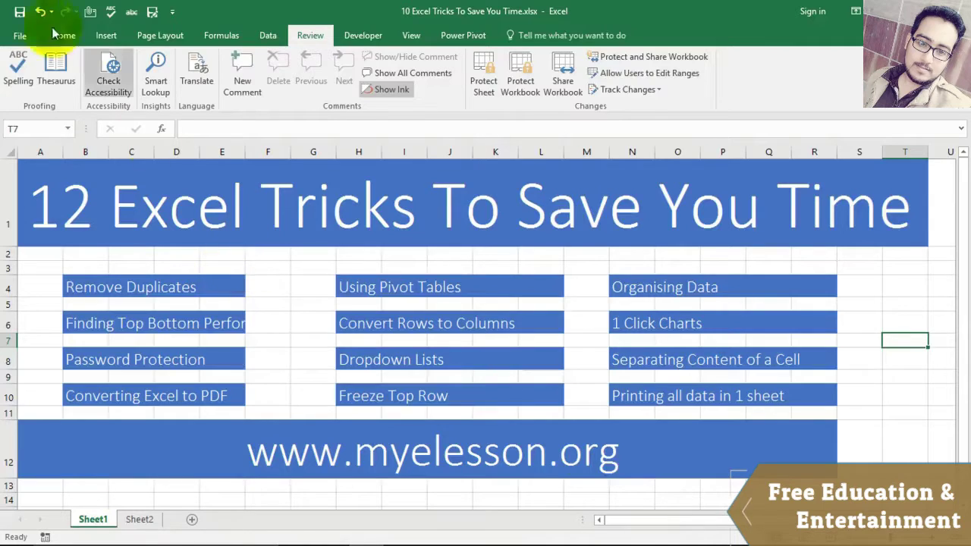
pyautogui.click(19, 35)
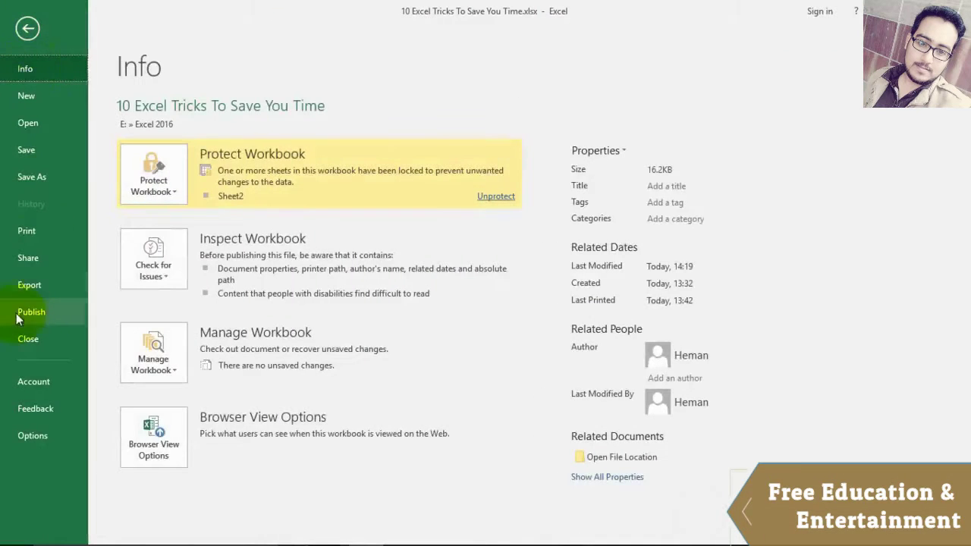
pyautogui.click(23, 284)
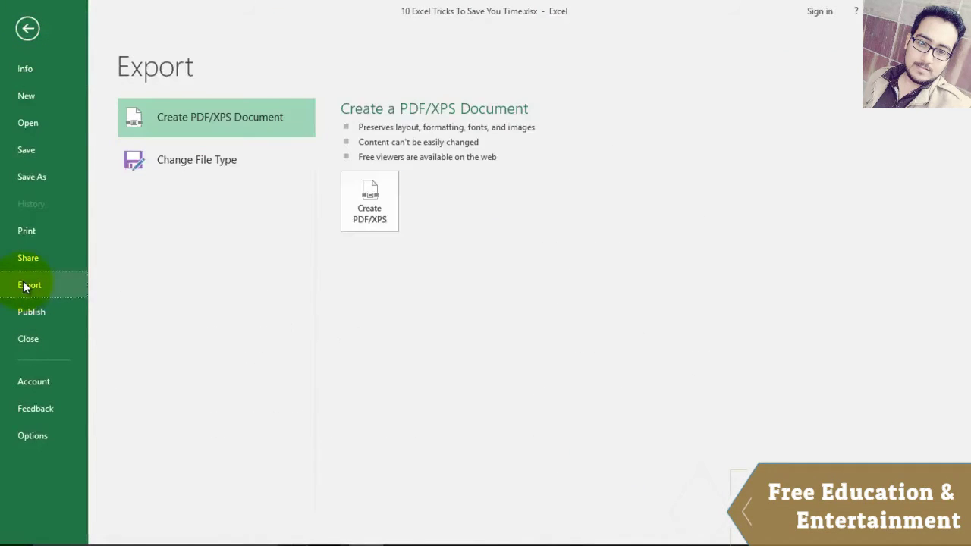
pyautogui.click(373, 207)
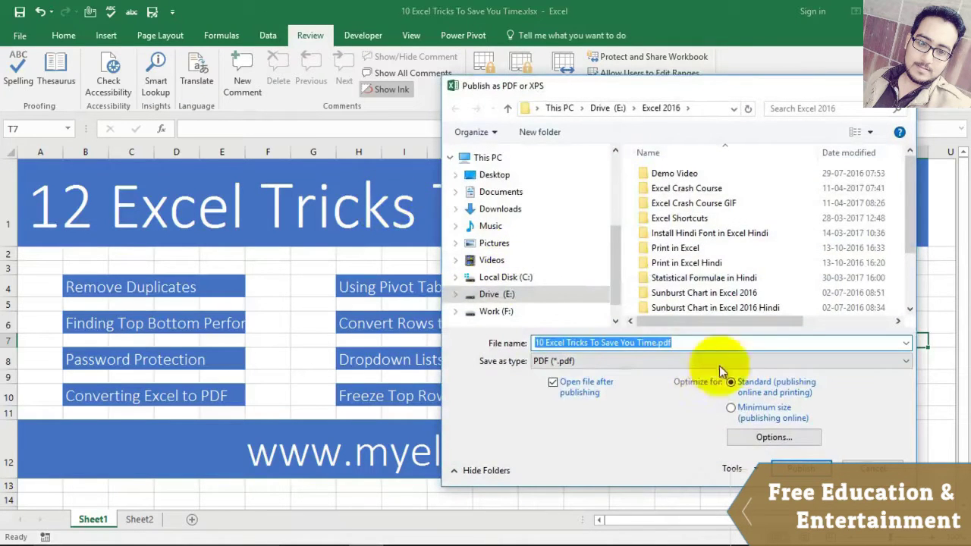
pyautogui.click(504, 181)
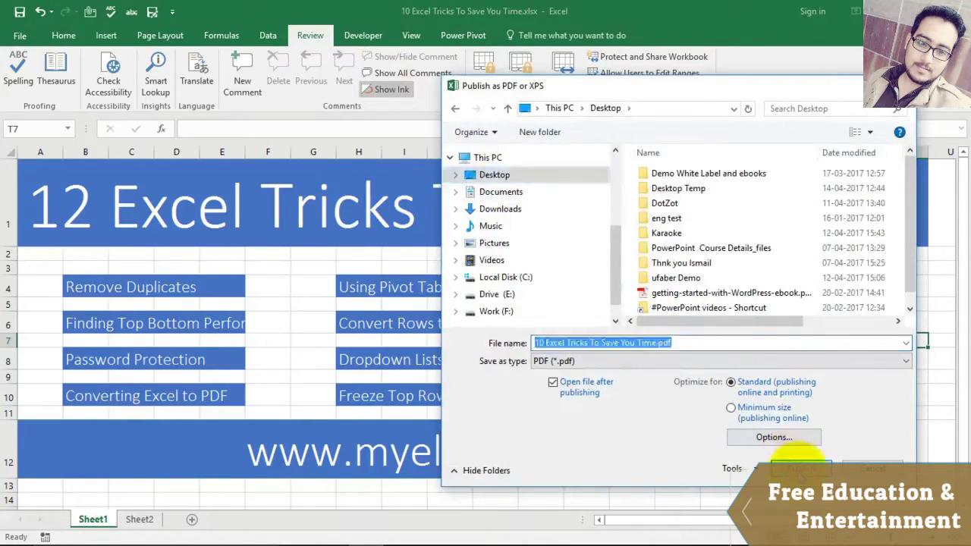
pyautogui.click(798, 464)
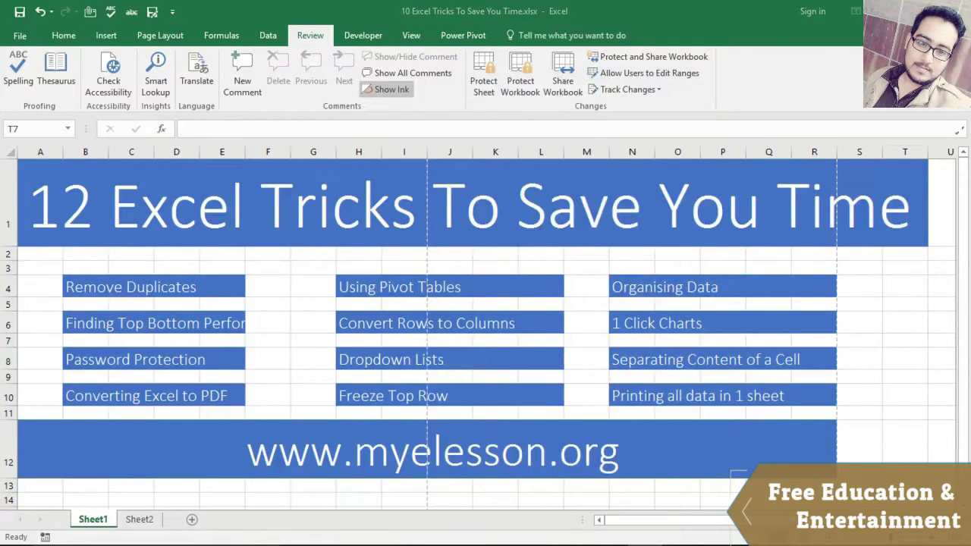
pyautogui.moveTo(941, 113); pyautogui.dragTo(429, 40)
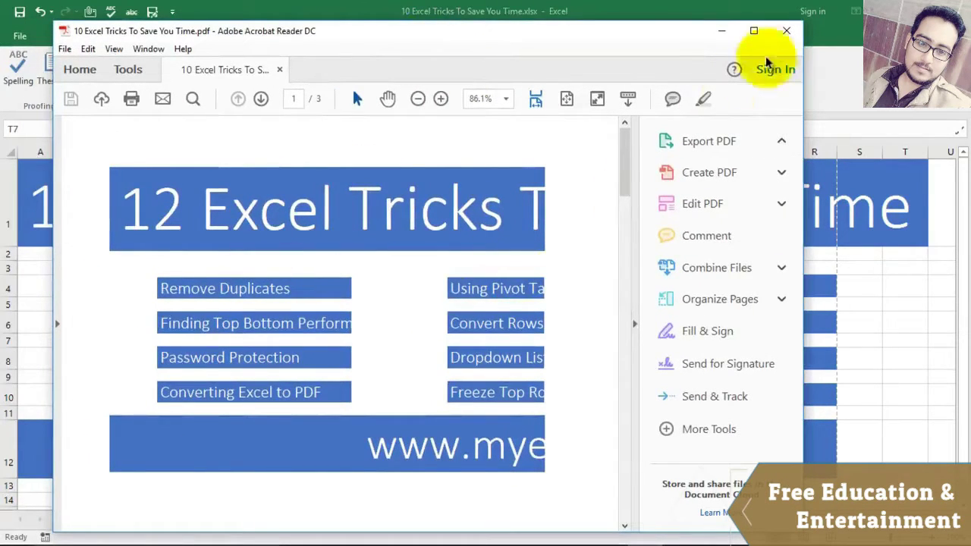
pyautogui.click(787, 31)
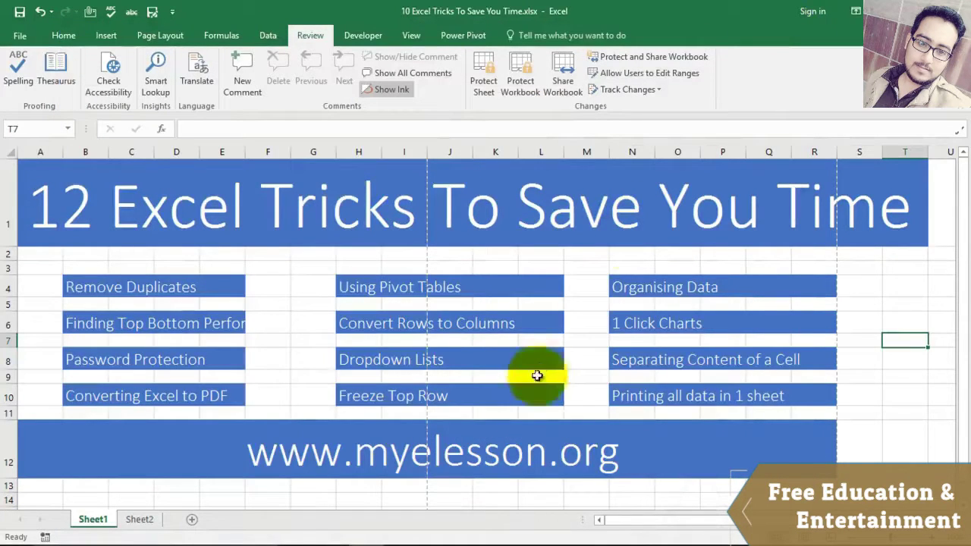
# Step: Export the entire workbook as a Standard-quality PDF to the Excel 2016 folder on drive E
pyautogui.click(19, 36)
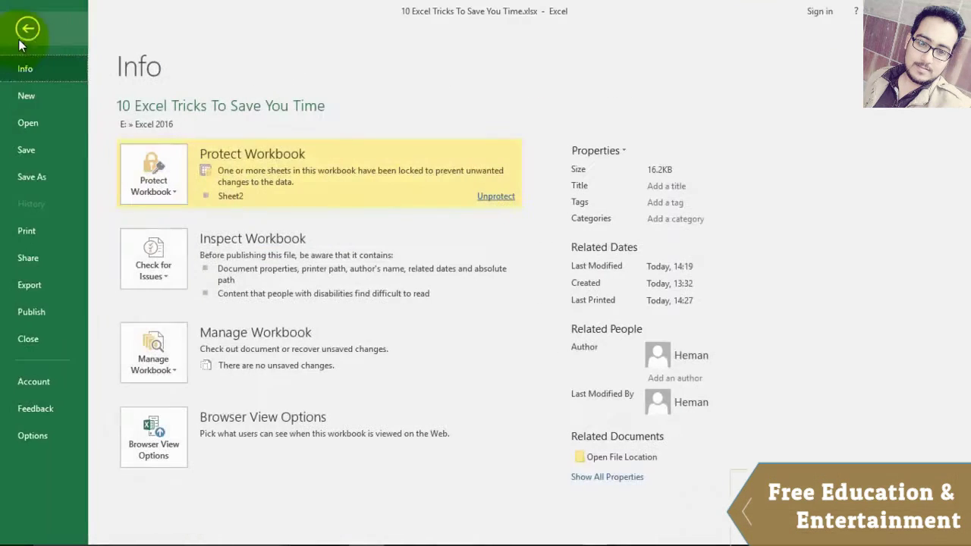
pyautogui.click(30, 286)
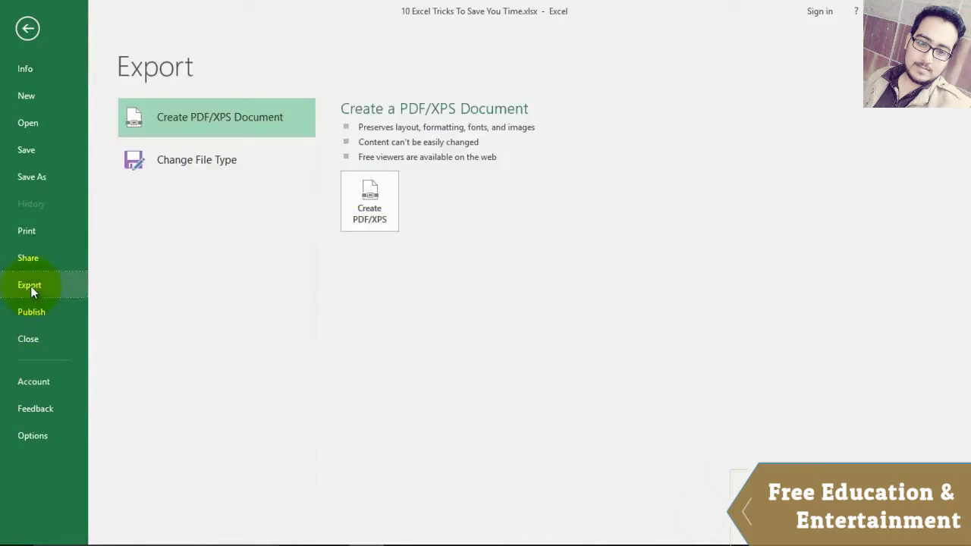
pyautogui.click(373, 201)
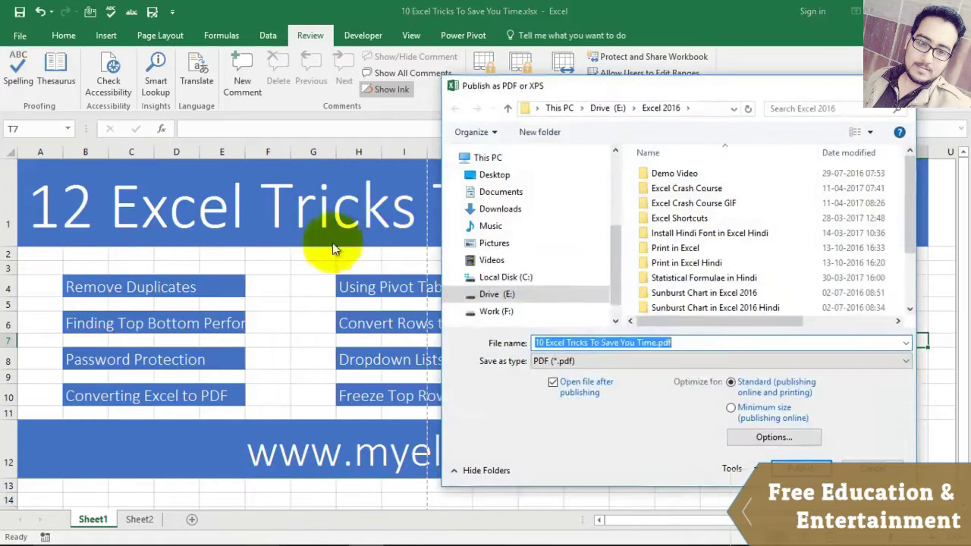
pyautogui.click(676, 362)
pyautogui.click(676, 362)
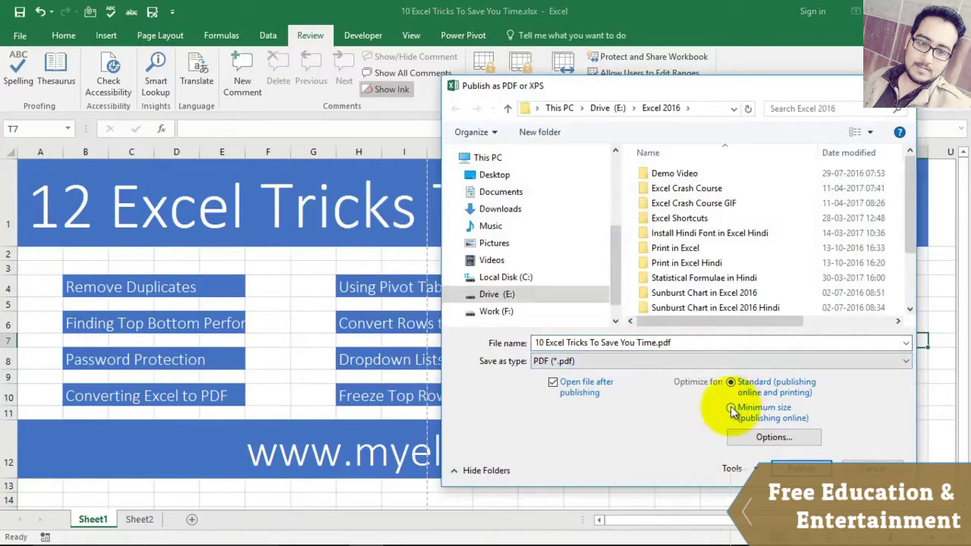
pyautogui.click(731, 382)
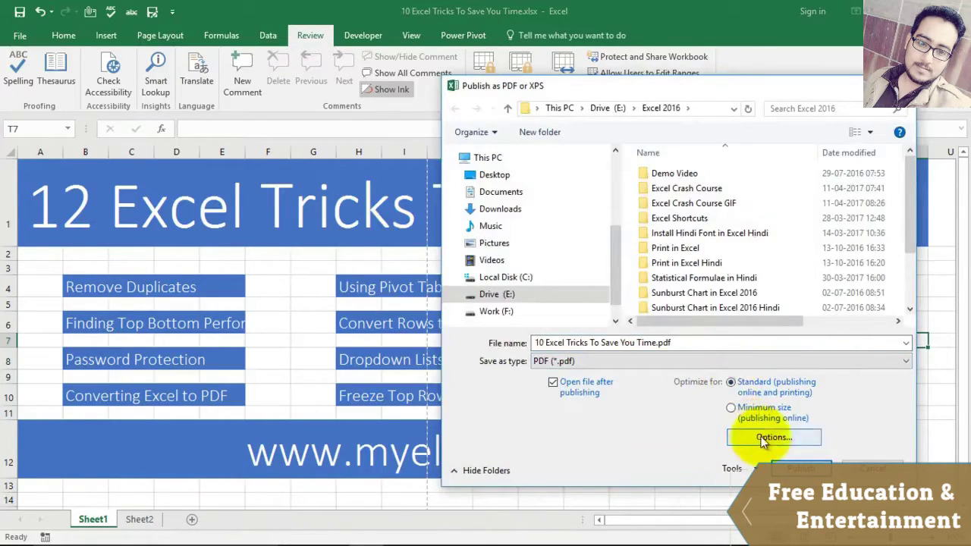
pyautogui.click(761, 436)
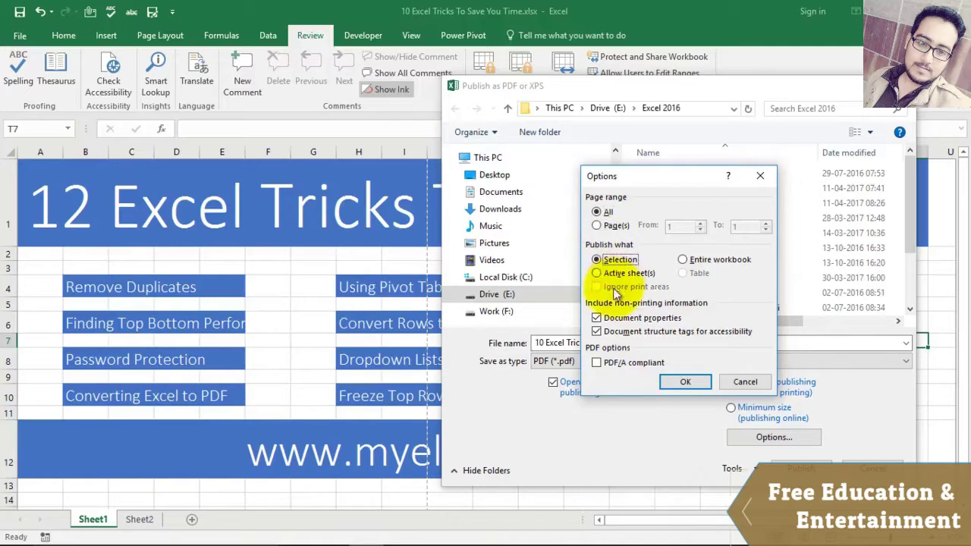
pyautogui.click(597, 273)
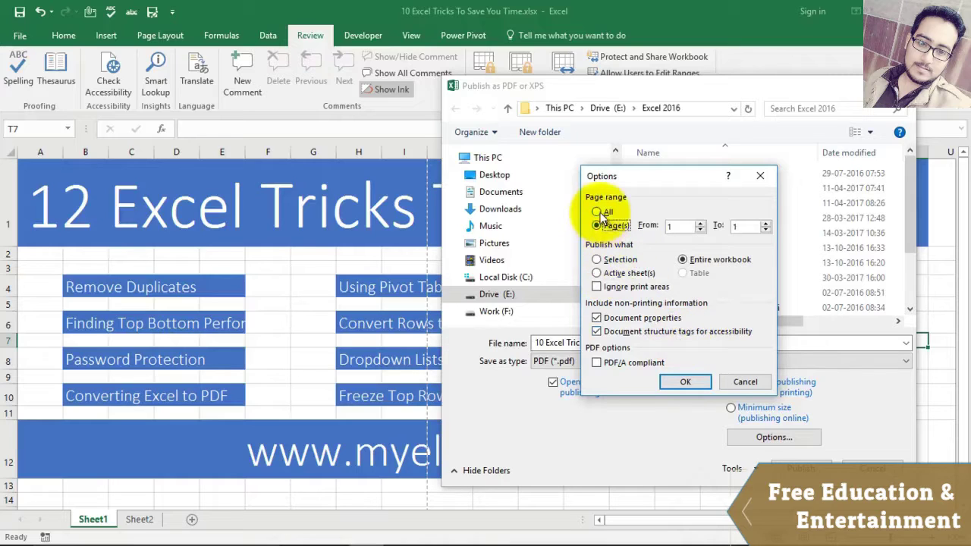
pyautogui.click(685, 382)
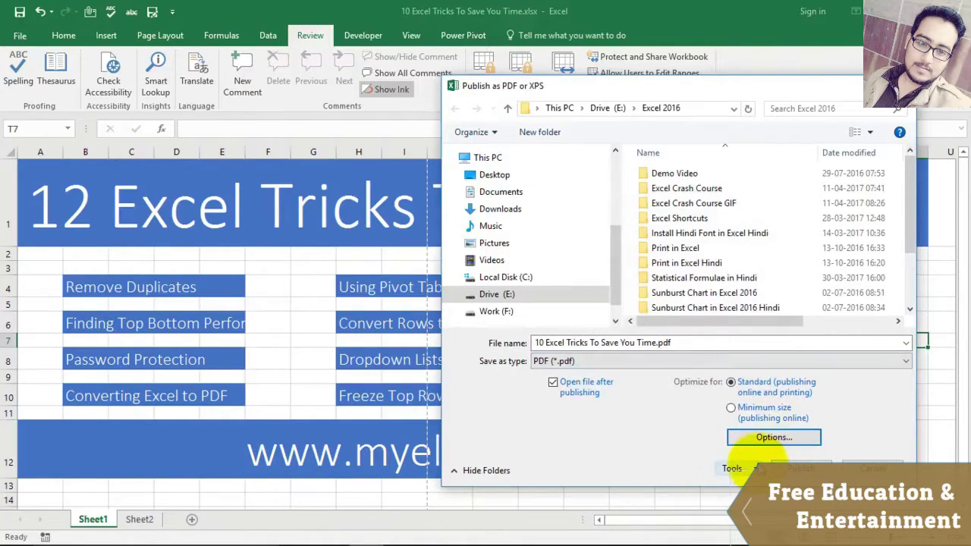
pyautogui.click(756, 469)
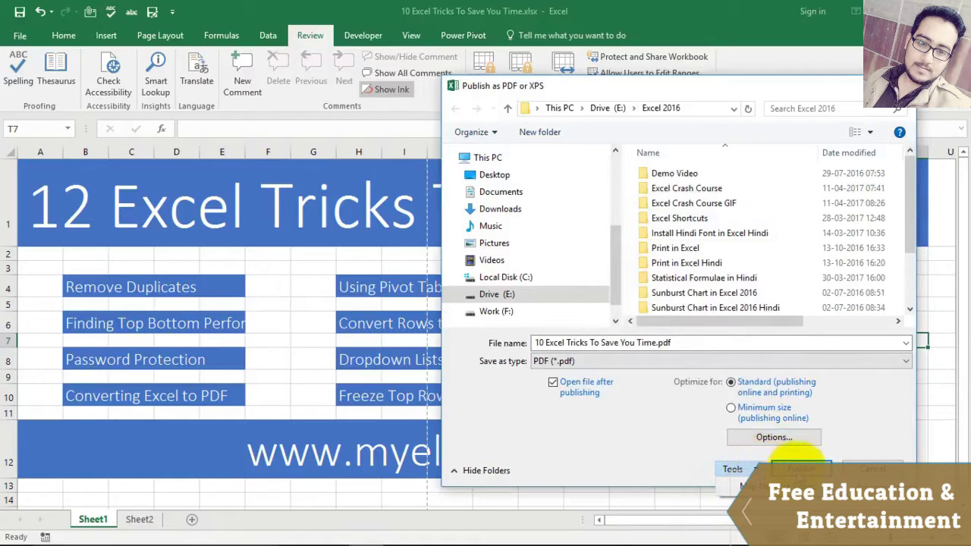
pyautogui.click(799, 469)
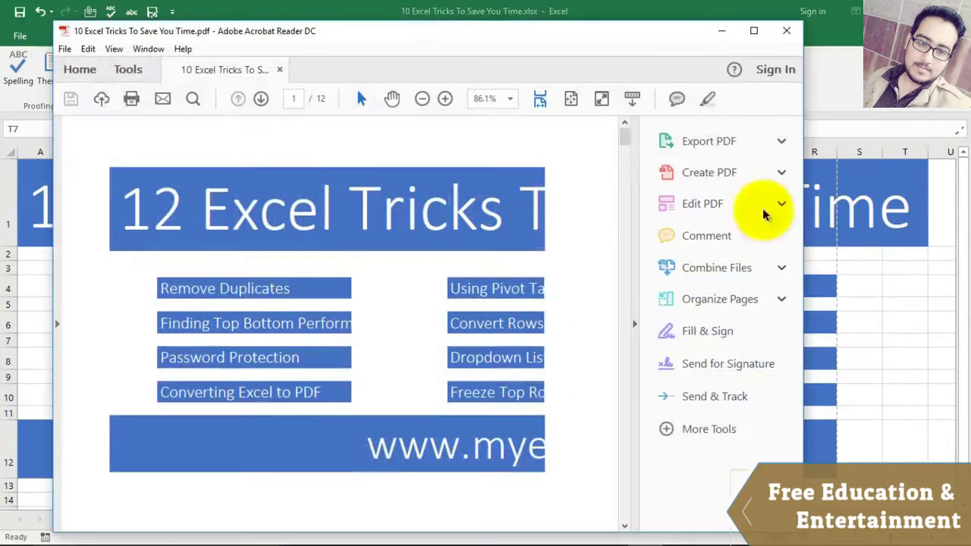
# Step: Maximize Acrobat Reader, scroll through the 12 pages, toggle the Export PDF pane, then close it
pyautogui.click(753, 30)
pyautogui.scroll(-5, 488, 288)
pyautogui.scroll(-10, 489, 296)
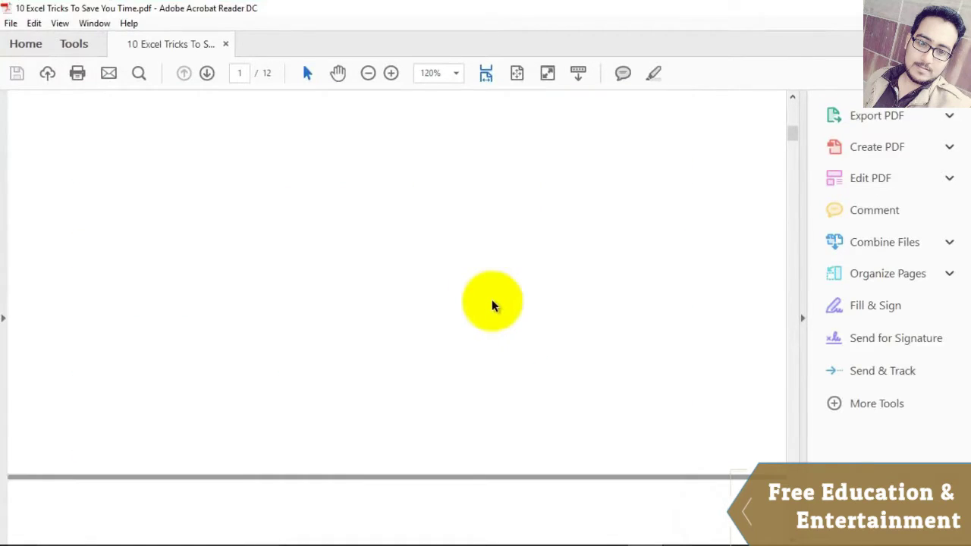
pyautogui.scroll(-10, 493, 306)
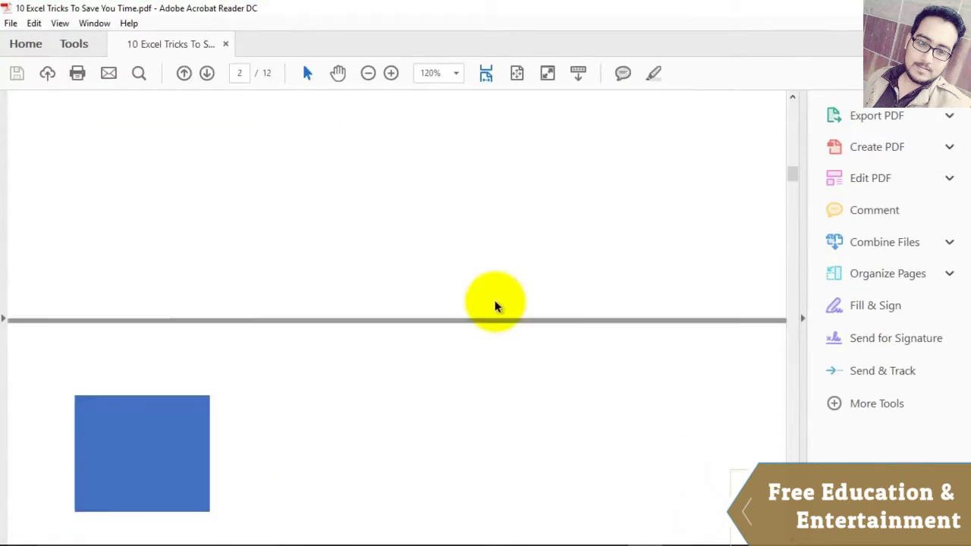
pyautogui.scroll(8, 514, 302)
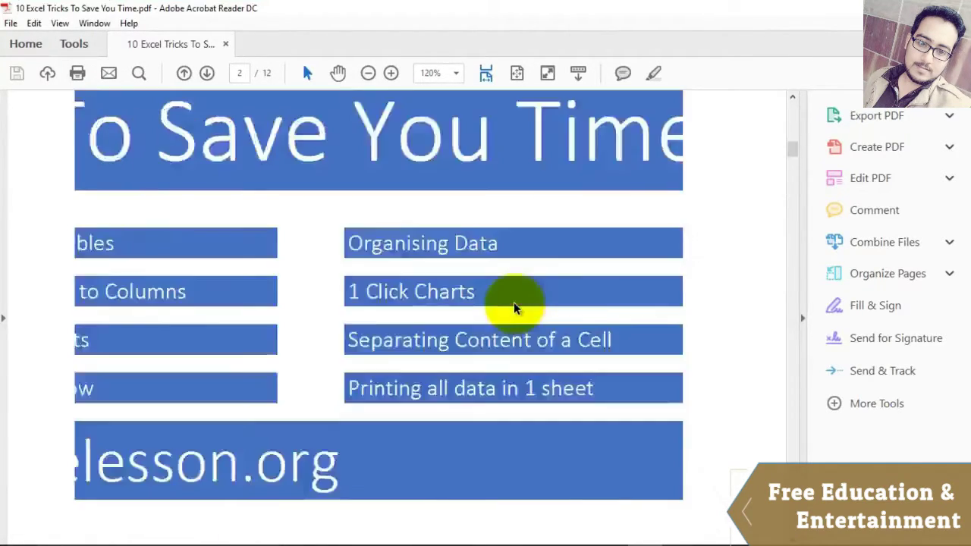
pyautogui.scroll(3, 499, 260)
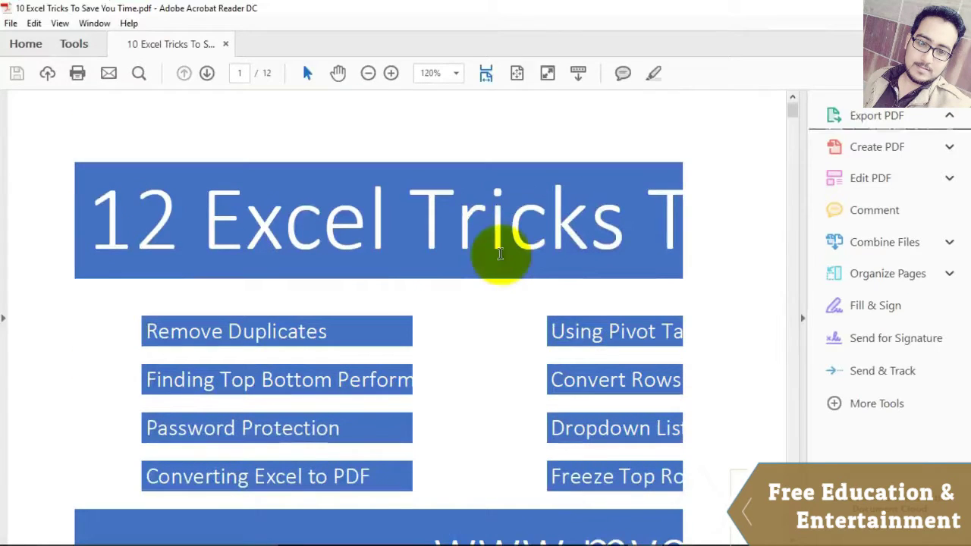
pyautogui.click(880, 115)
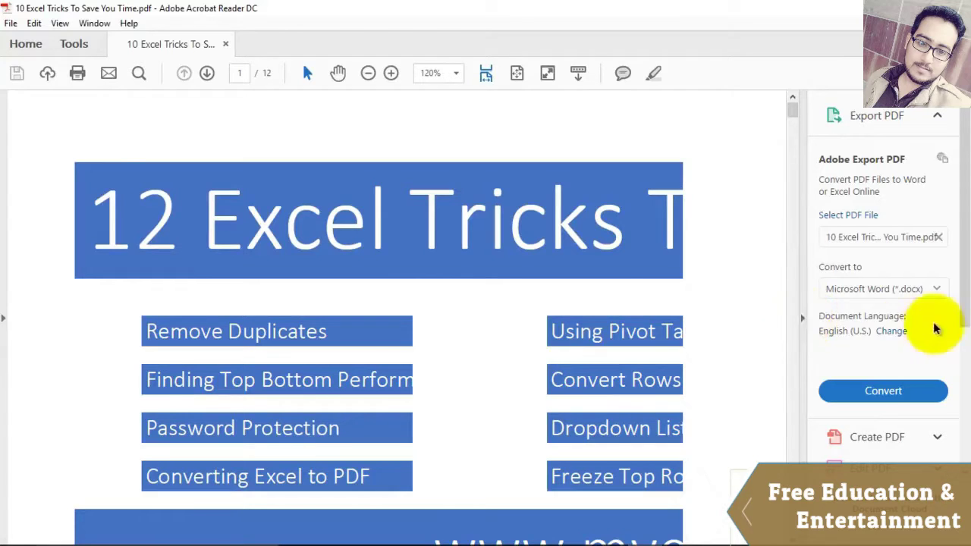
pyautogui.click(803, 320)
pyautogui.scroll(-5, 526, 271)
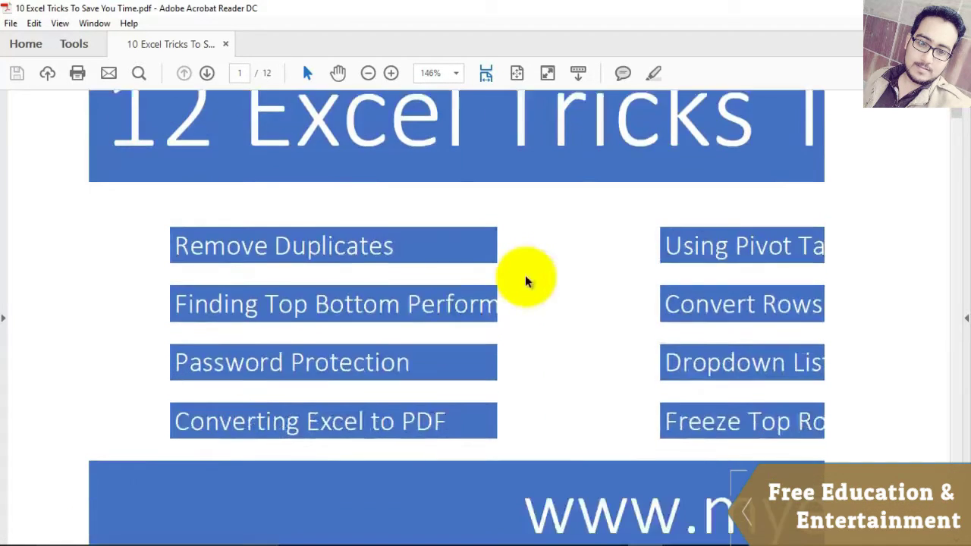
pyautogui.scroll(-10, 524, 278)
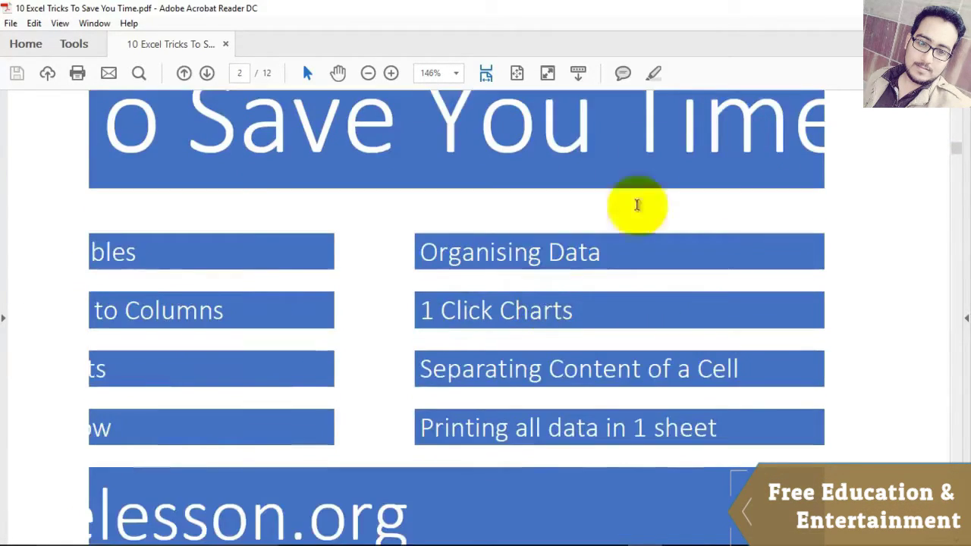
pyautogui.click(878, 9)
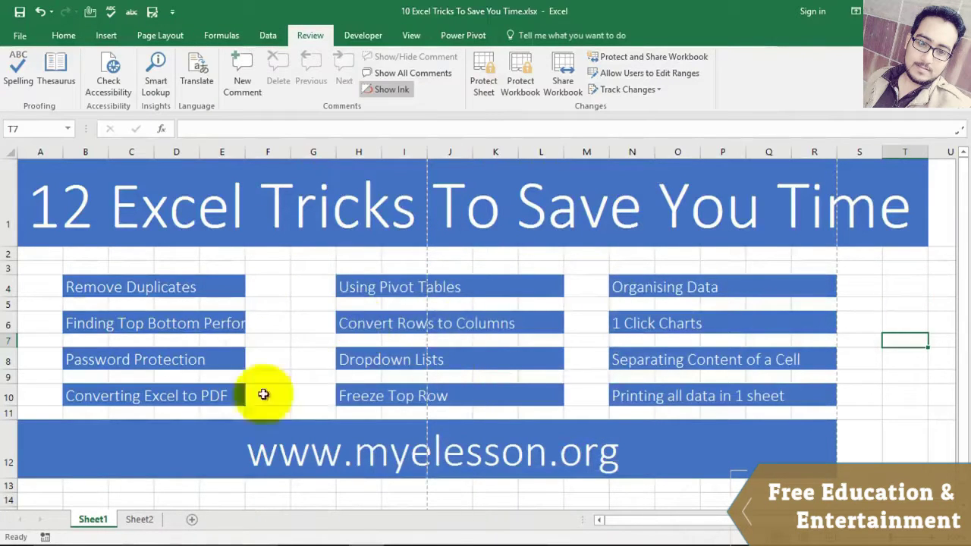
pyautogui.click(143, 519)
pyautogui.scroll(-2, 364, 332)
pyautogui.scroll(-2, 119, 340)
pyautogui.scroll(4, 200, 284)
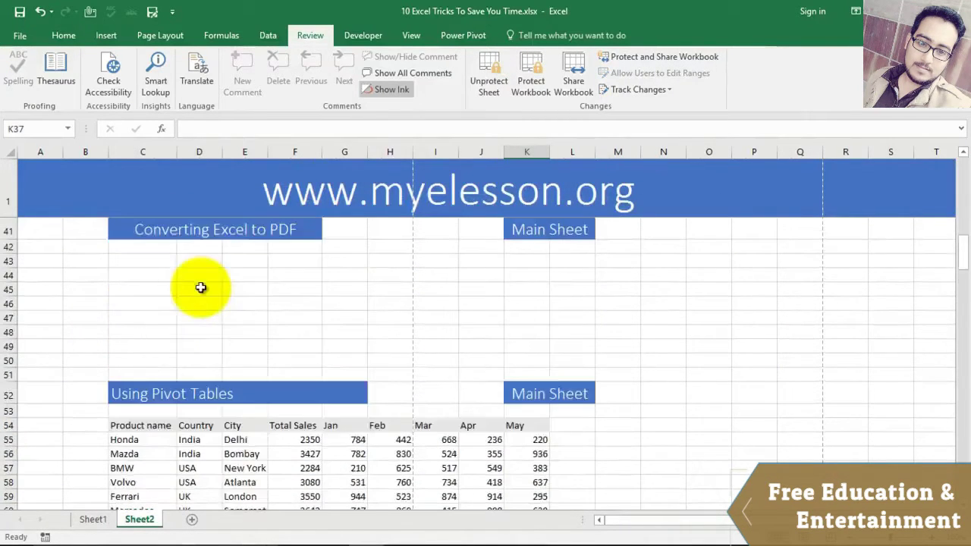
pyautogui.scroll(-2, 222, 328)
pyautogui.click(135, 340)
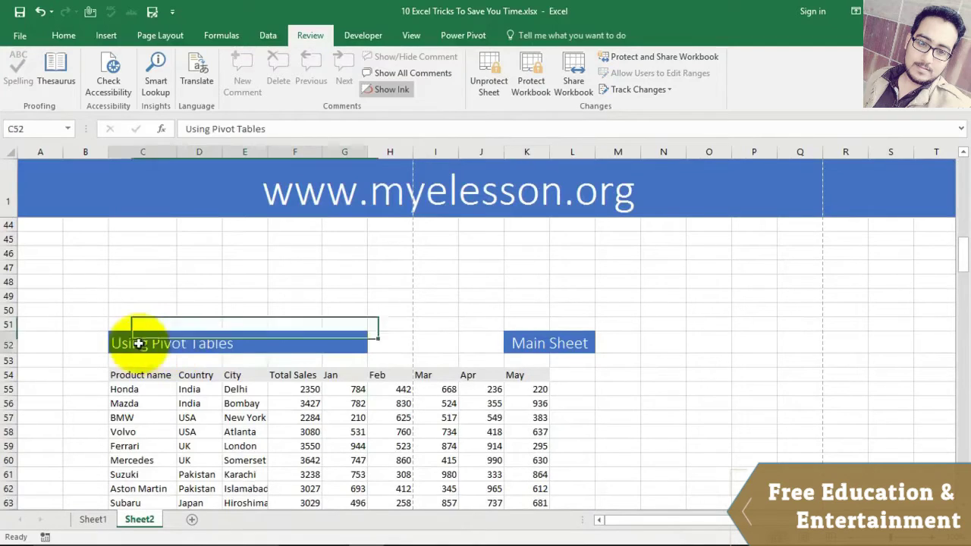
pyautogui.scroll(-4, 413, 298)
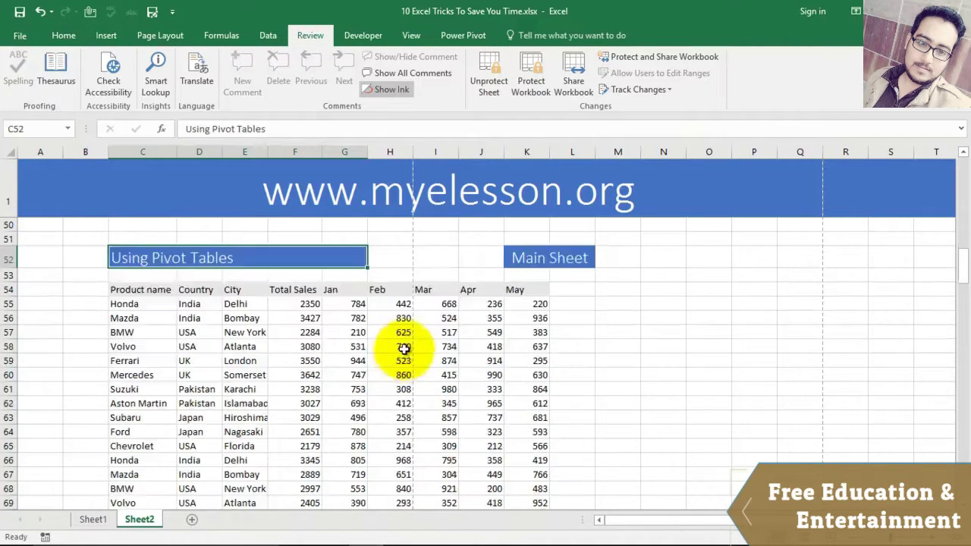
pyautogui.scroll(1, 405, 349)
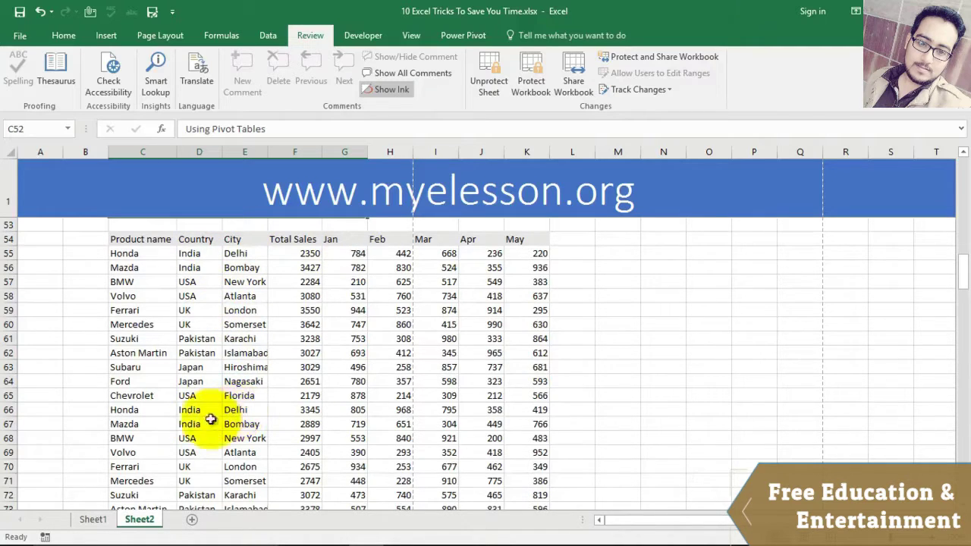
pyautogui.scroll(-2, 228, 412)
pyautogui.scroll(-1, 244, 423)
pyautogui.click(240, 439)
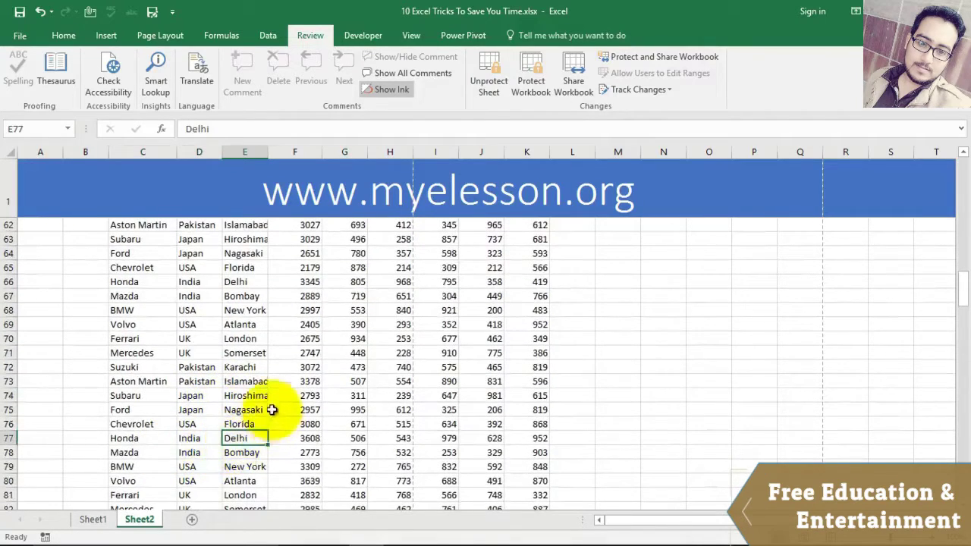
pyautogui.scroll(-3, 251, 406)
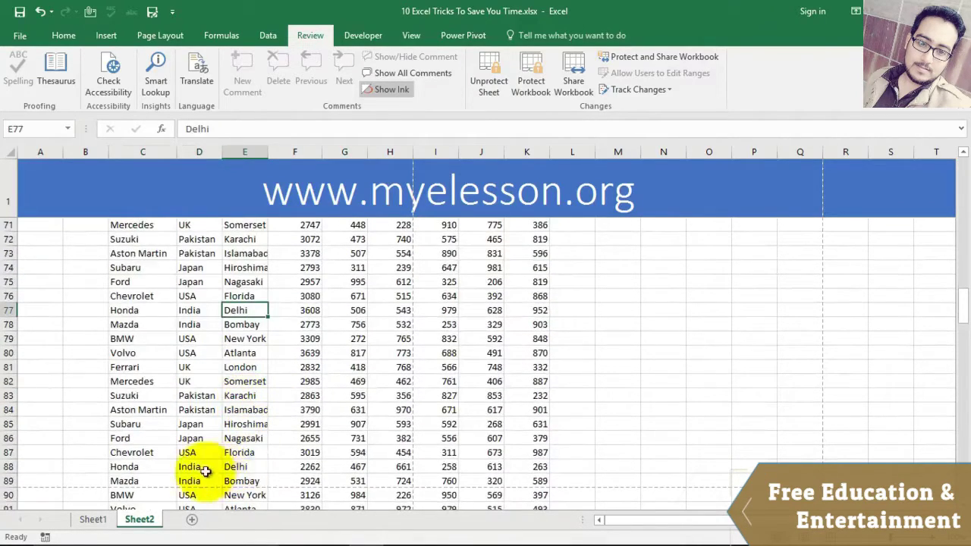
pyautogui.scroll(7, 310, 308)
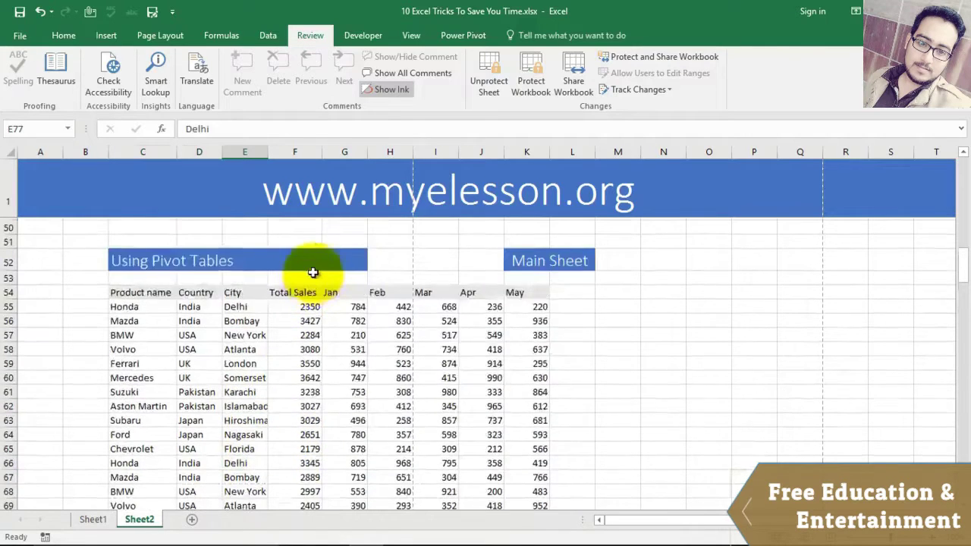
pyautogui.scroll(3, 313, 272)
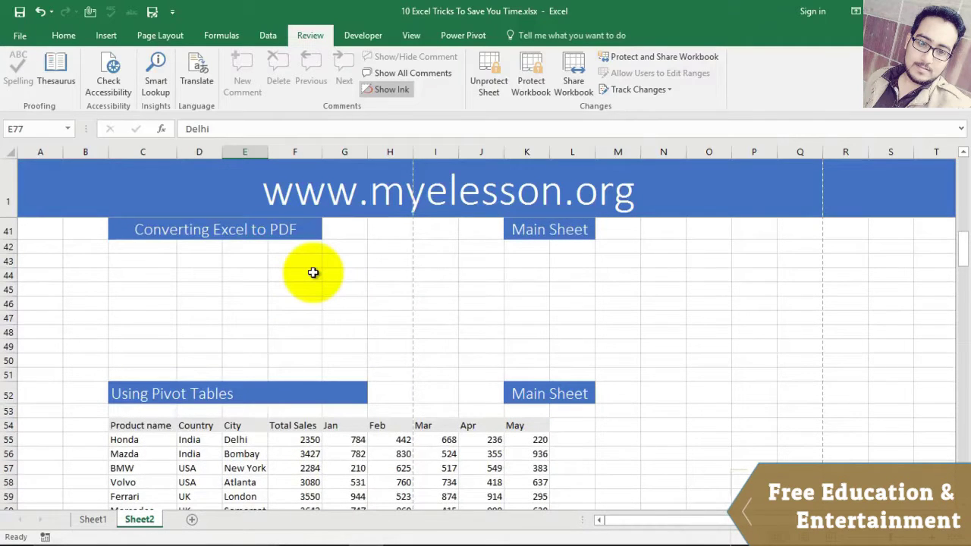
pyautogui.scroll(-4, 312, 275)
pyautogui.click(144, 282)
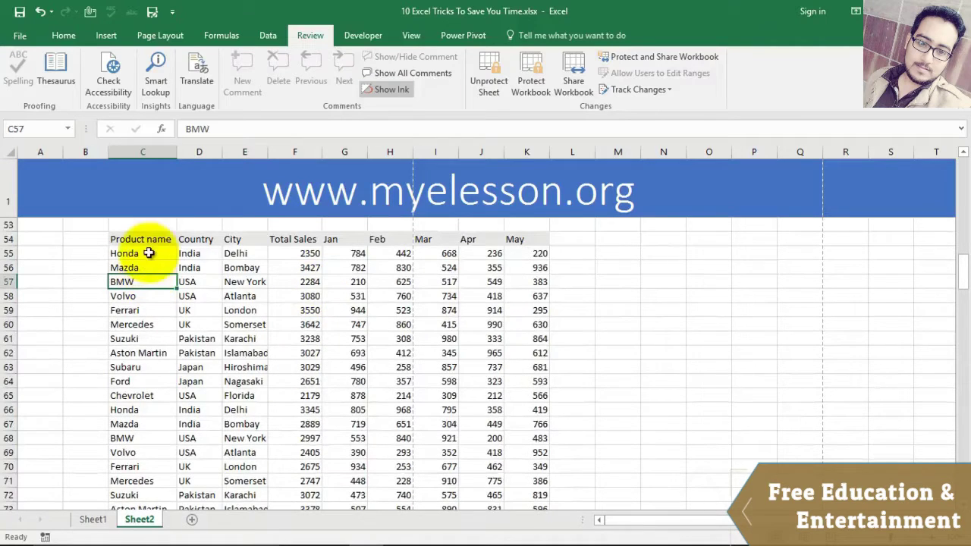
pyautogui.click(295, 281)
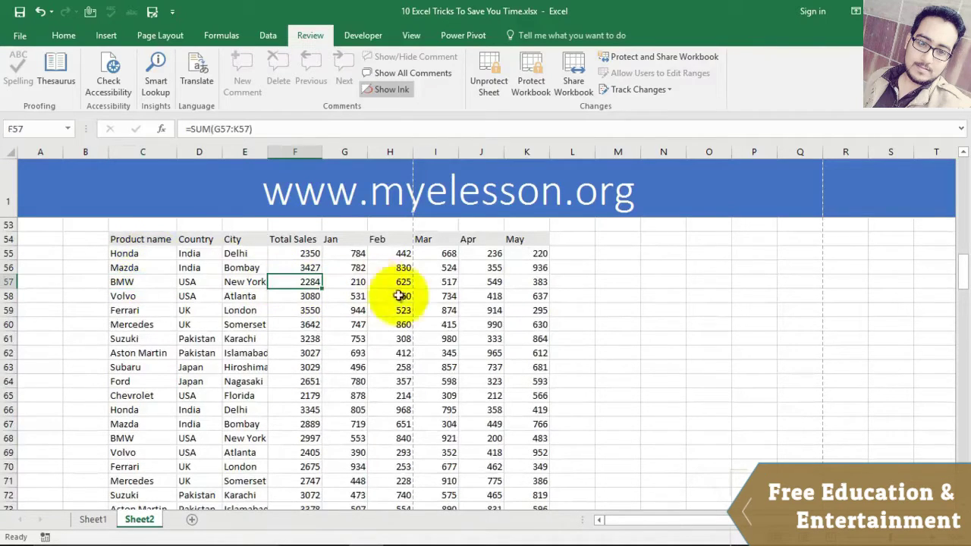
pyautogui.click(388, 381)
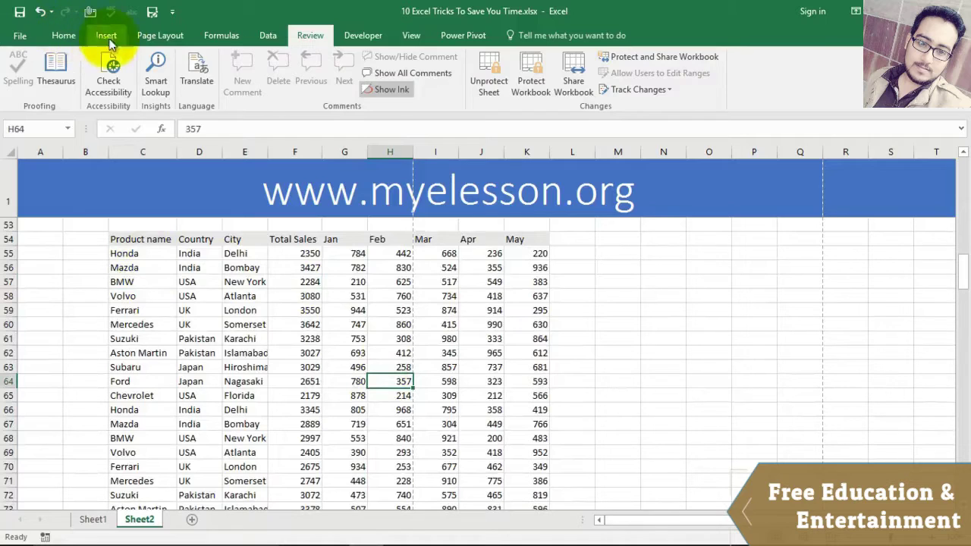
# Step: Select within the sales table and attempt a cell edit, triggering the protected-sheet warning
pyautogui.click(105, 35)
pyautogui.click(319, 306)
pyautogui.moveTo(124, 241); pyautogui.dragTo(290, 352)
pyautogui.click(273, 356)
pyautogui.scroll(2, 606, 369)
pyautogui.doubleClick(620, 375)
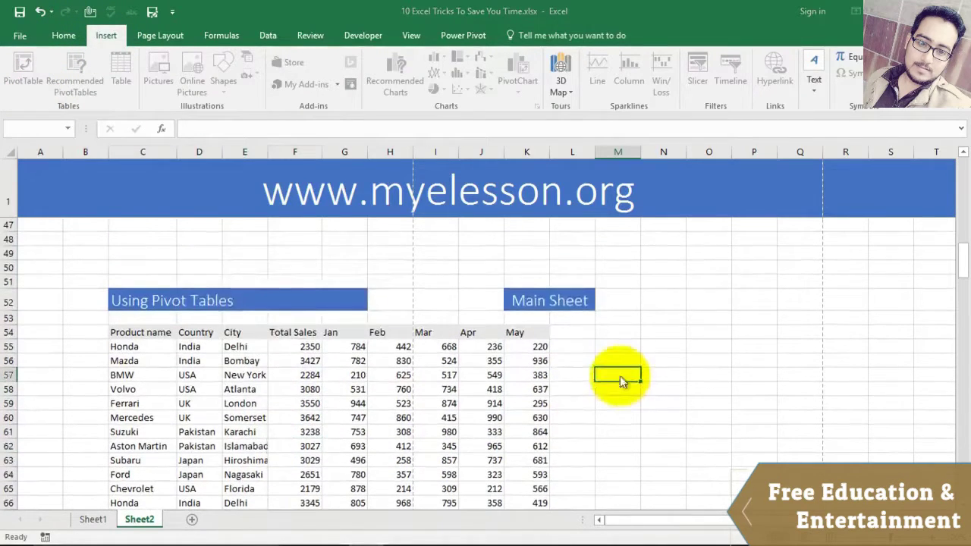
pyautogui.click(489, 320)
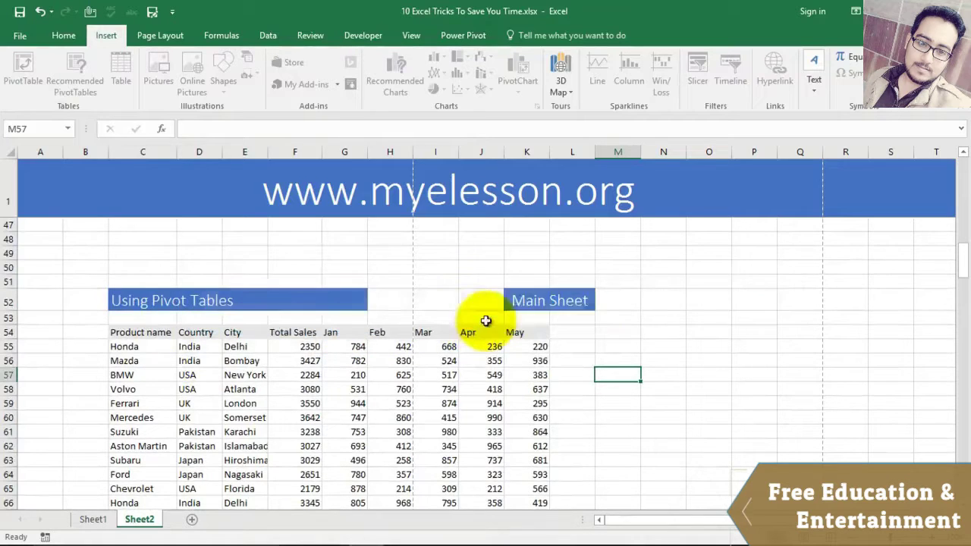
pyautogui.click(611, 343)
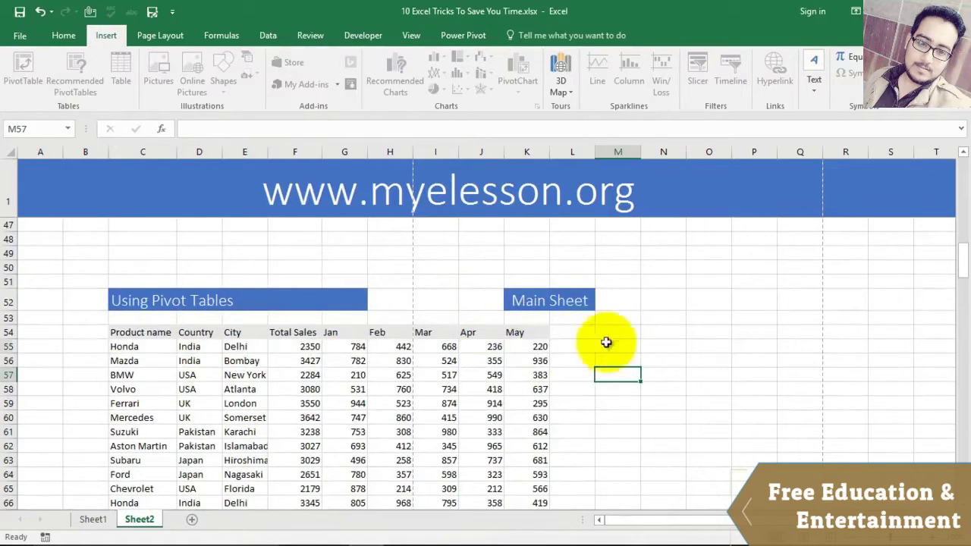
# Step: Unprotect Sheet2 with a blank password and select Honda in the table
pyautogui.click(312, 35)
pyautogui.click(491, 69)
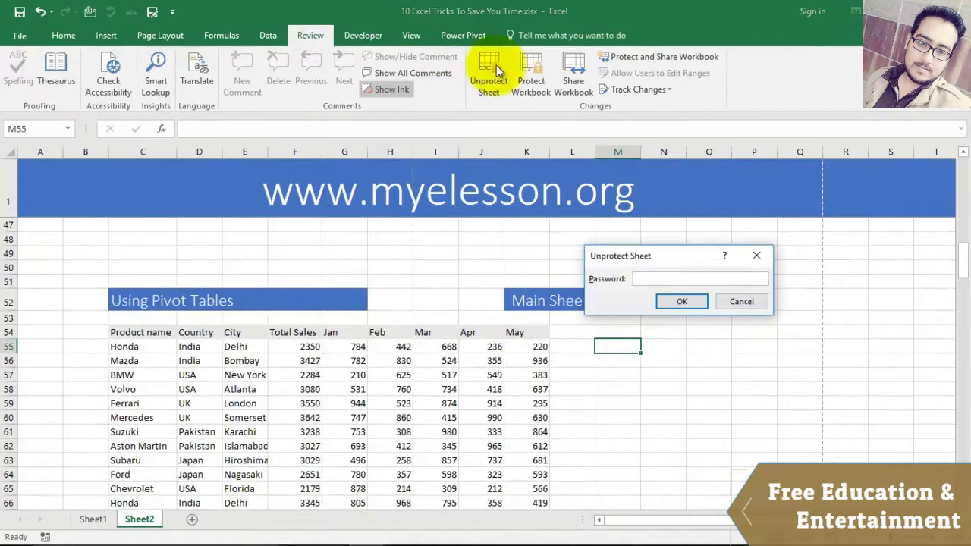
pyautogui.press('Return')
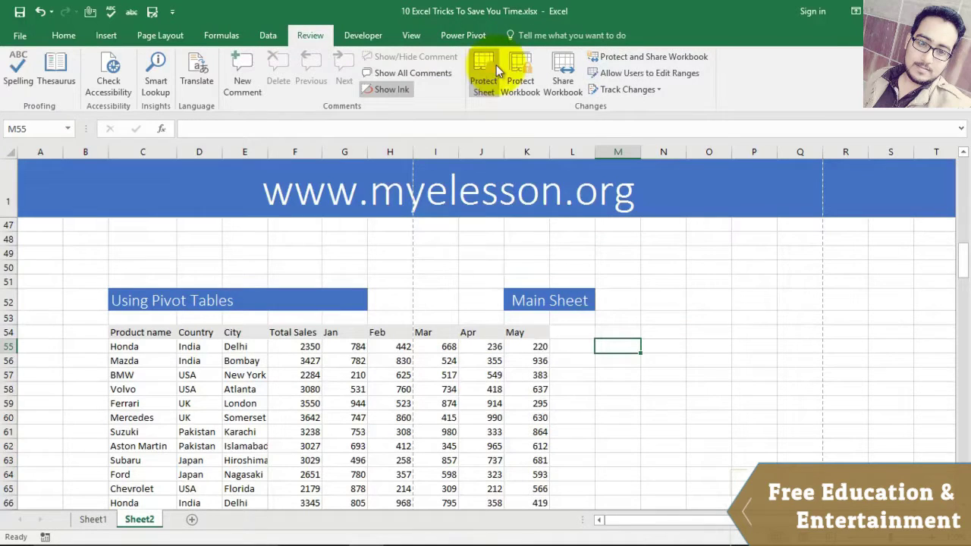
pyautogui.click(130, 346)
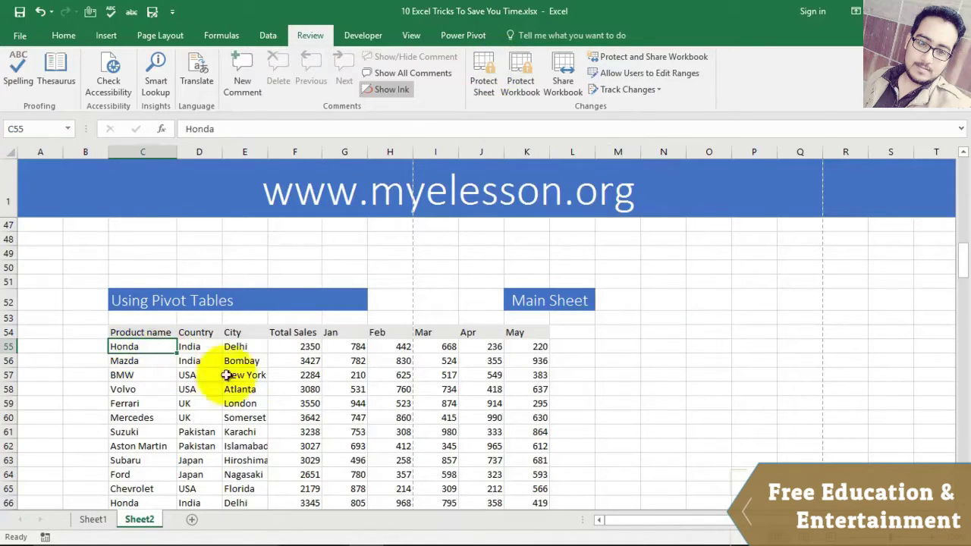
# Step: Insert a PivotTable from Sheet2!$C$54:$K$93 onto a new worksheet
pyautogui.click(106, 35)
pyautogui.click(24, 67)
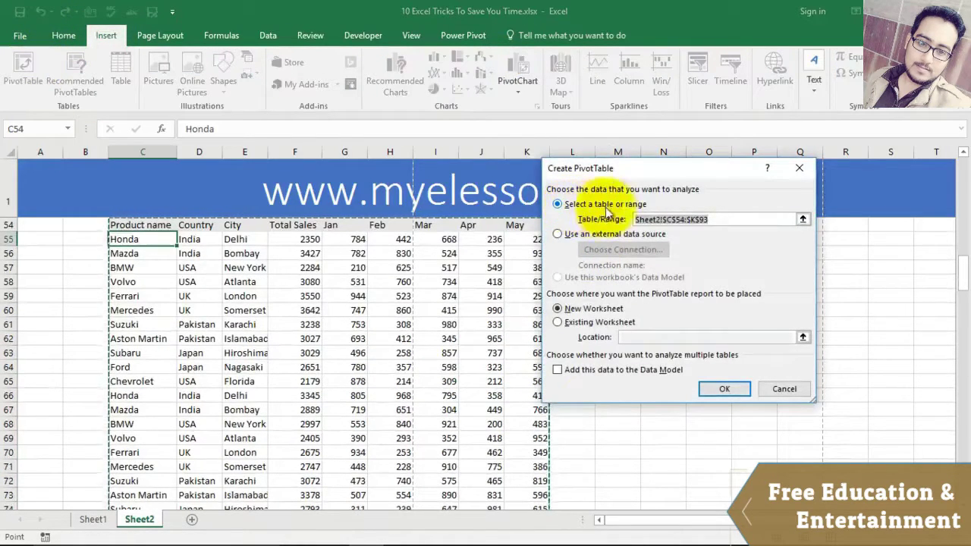
pyautogui.click(722, 390)
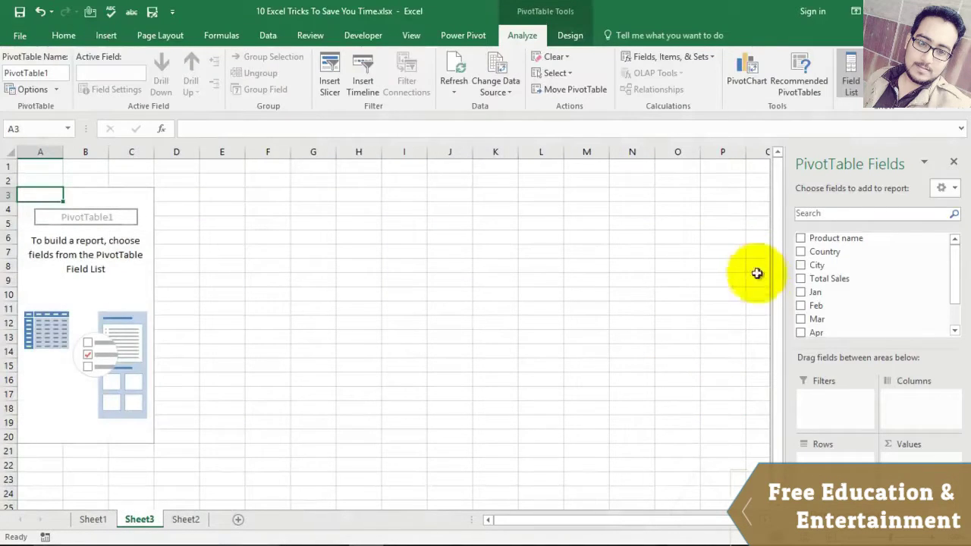
# Step: Place City in Rows and Jan in Values, showing Sum of Jan per city totalling 25136
pyautogui.moveTo(800, 264); pyautogui.dragTo(816, 449)
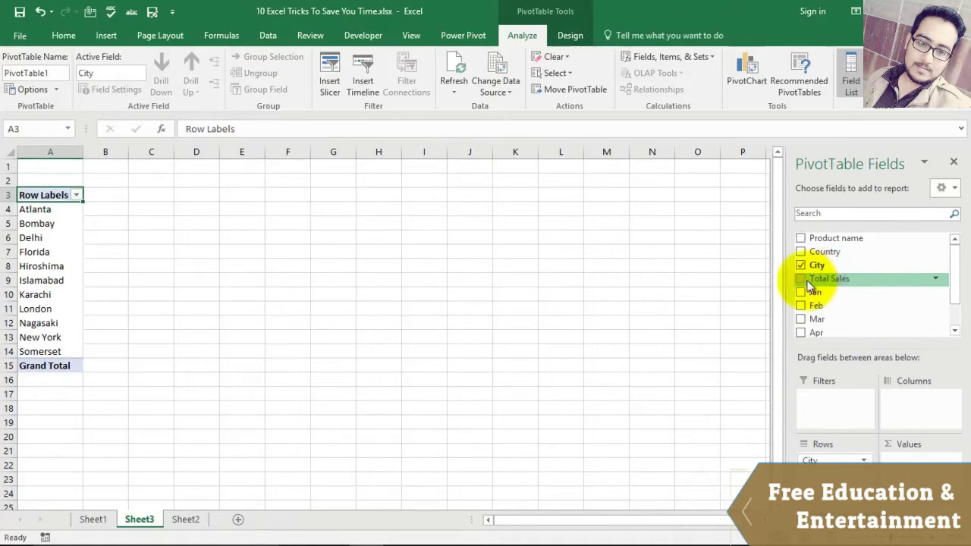
pyautogui.moveTo(804, 291); pyautogui.dragTo(904, 452)
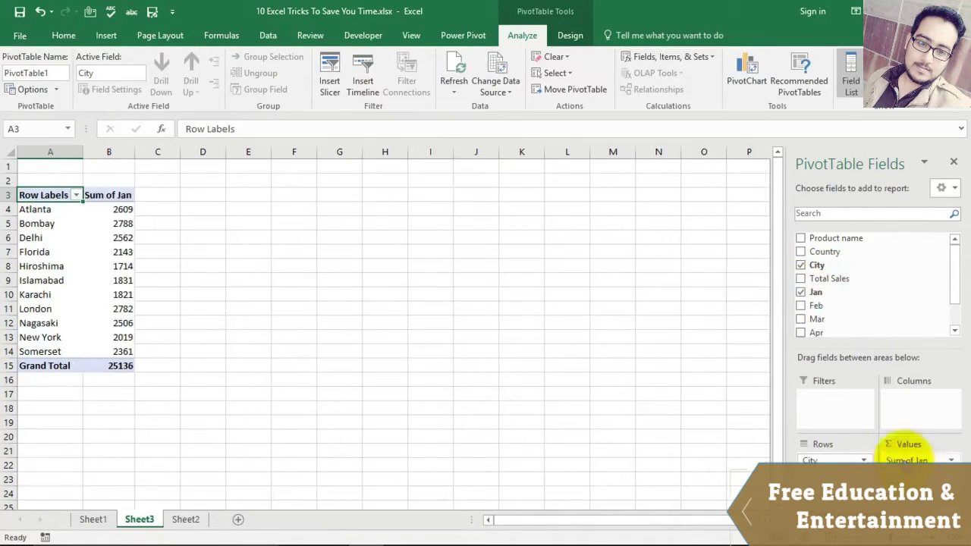
pyautogui.click(30, 239)
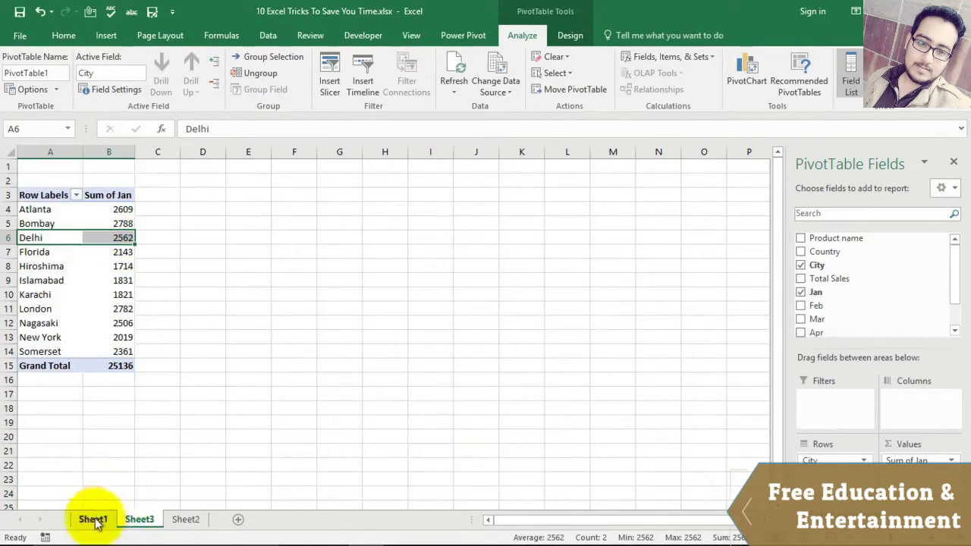
pyautogui.click(93, 519)
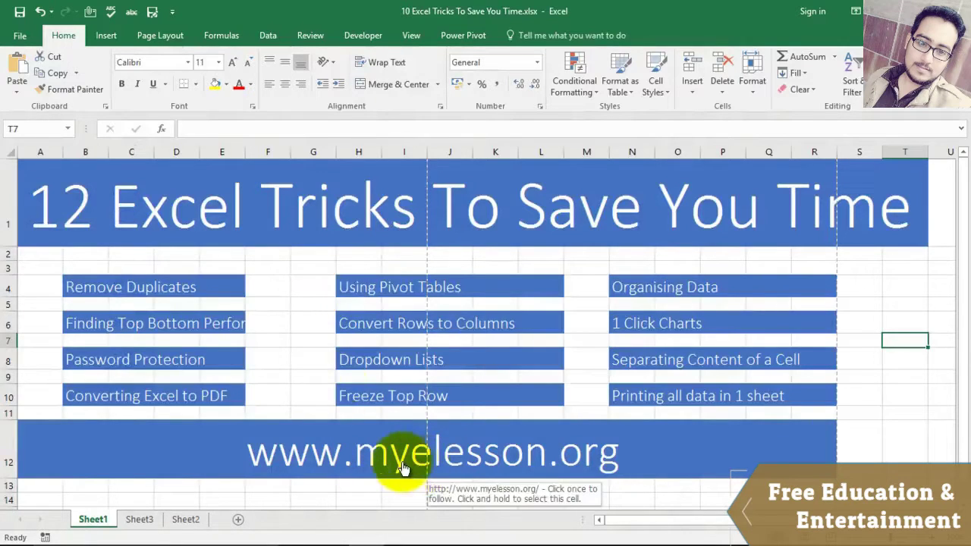
# Step: Switch to Sheet2 and scroll down to the Convert Rows to Columns section's city list
pyautogui.click(186, 519)
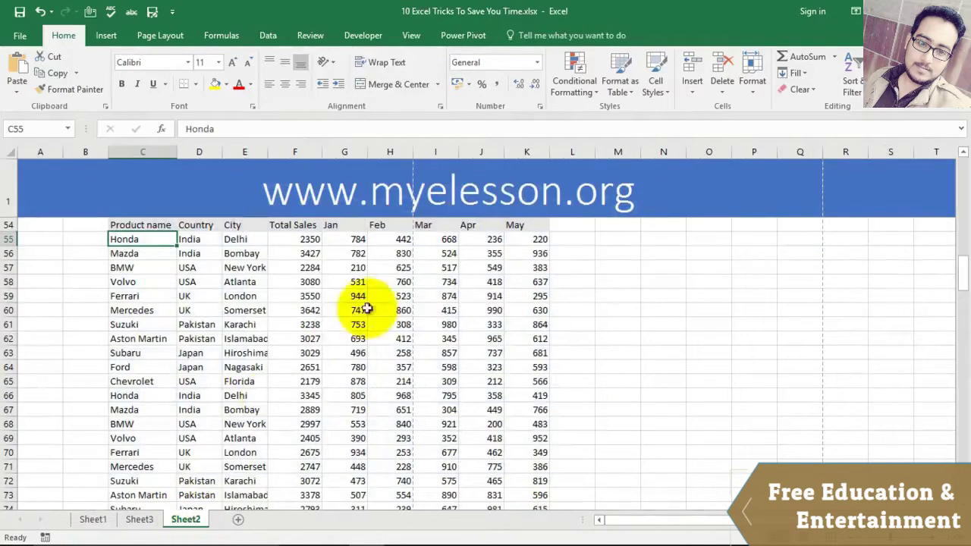
pyautogui.scroll(1, 425, 258)
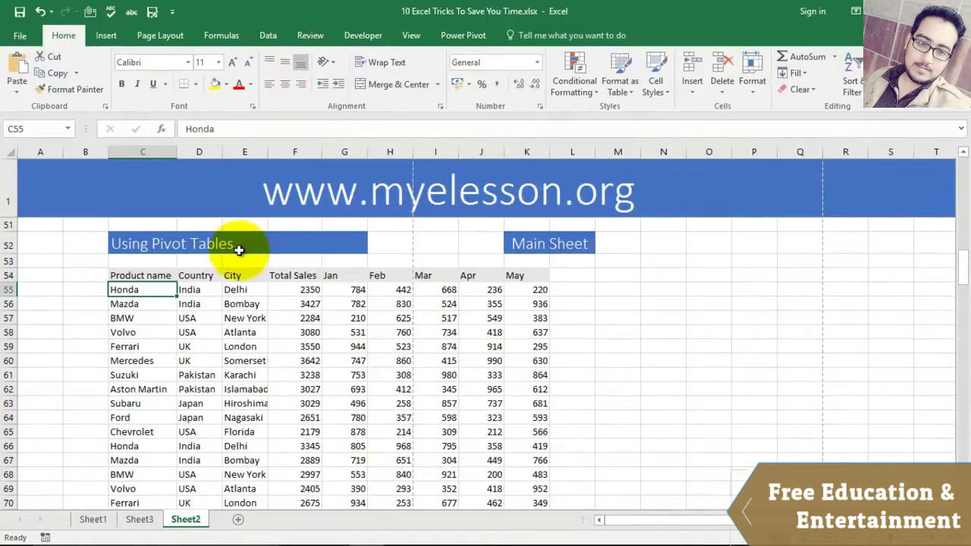
pyautogui.scroll(-1, 239, 250)
pyautogui.scroll(2, 235, 297)
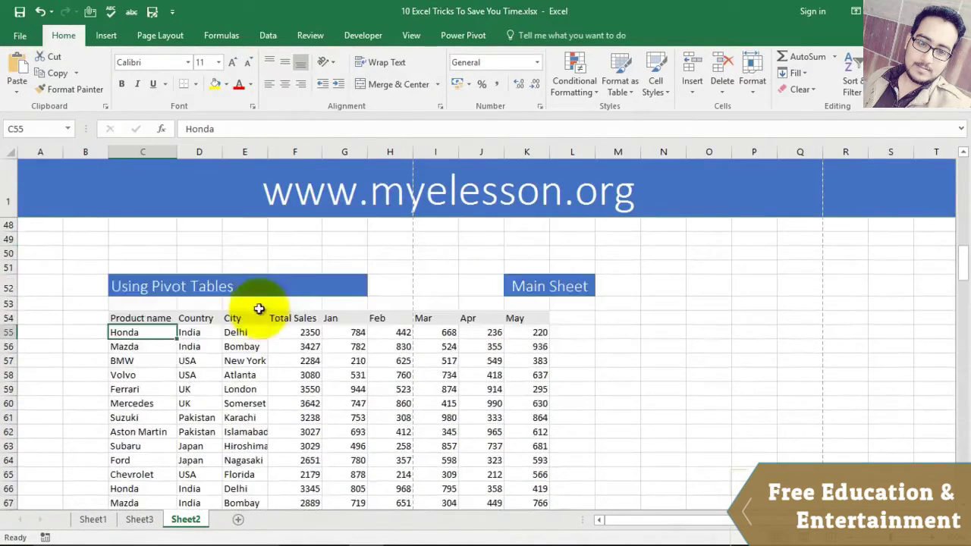
pyautogui.scroll(2, 282, 325)
pyautogui.scroll(-3, 307, 343)
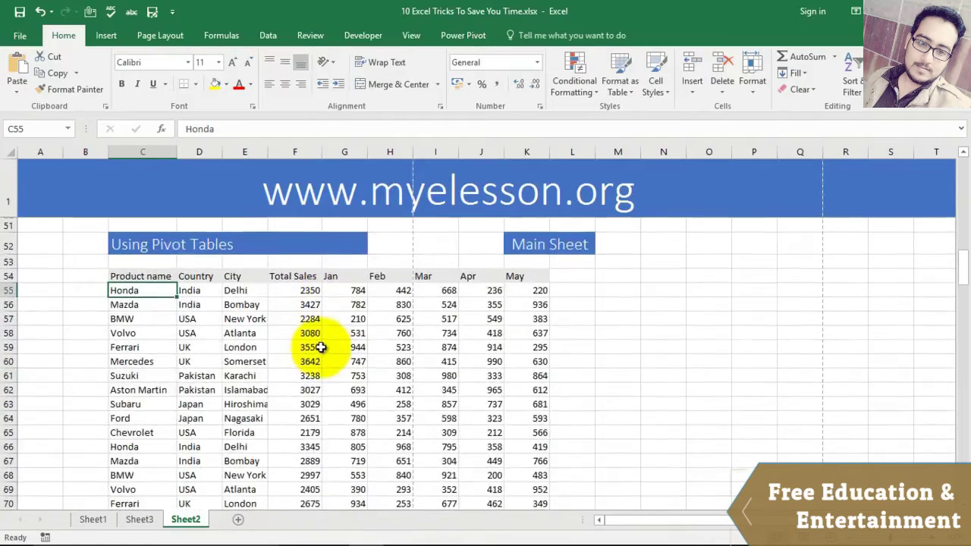
pyautogui.scroll(-12, 311, 343)
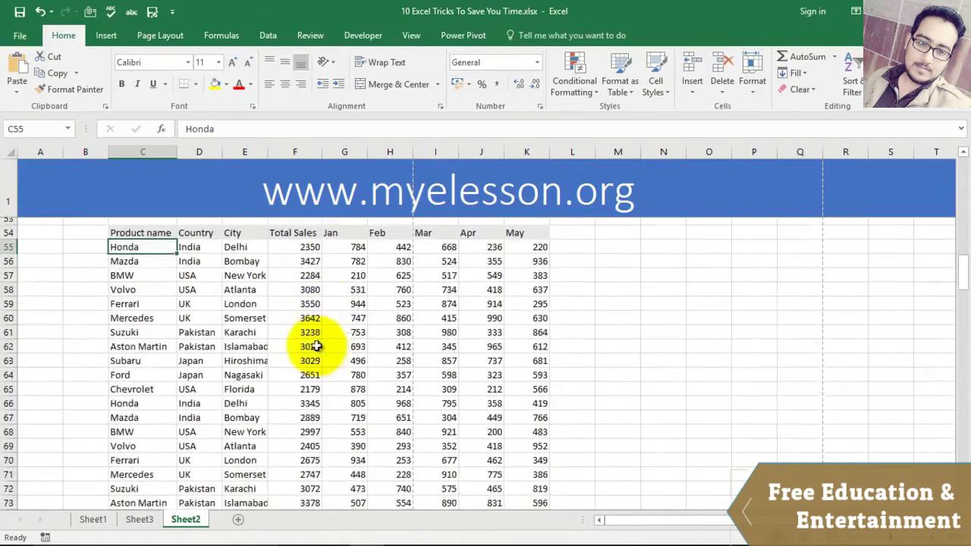
pyautogui.scroll(-4, 303, 339)
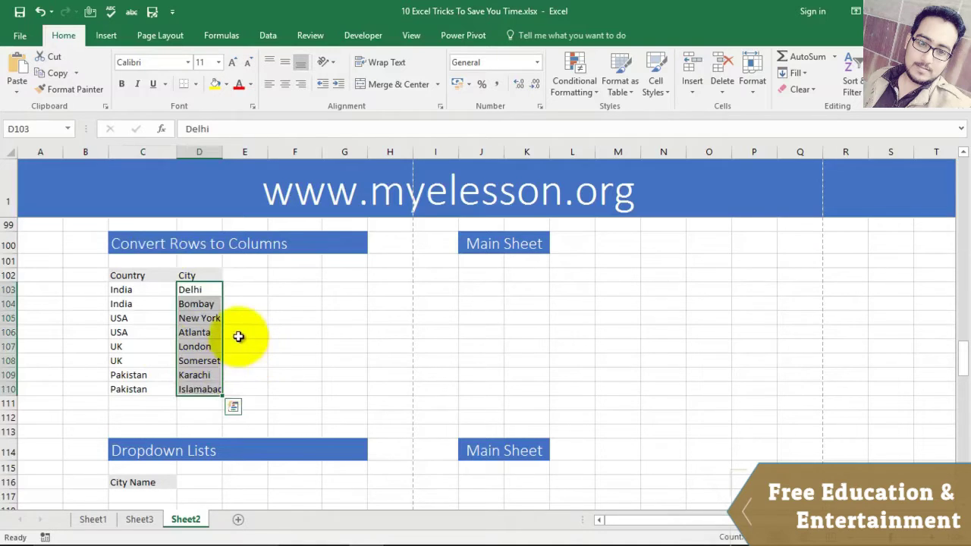
# Step: Copy the City list of eight cities, starting from Delhi
pyautogui.click(473, 272)
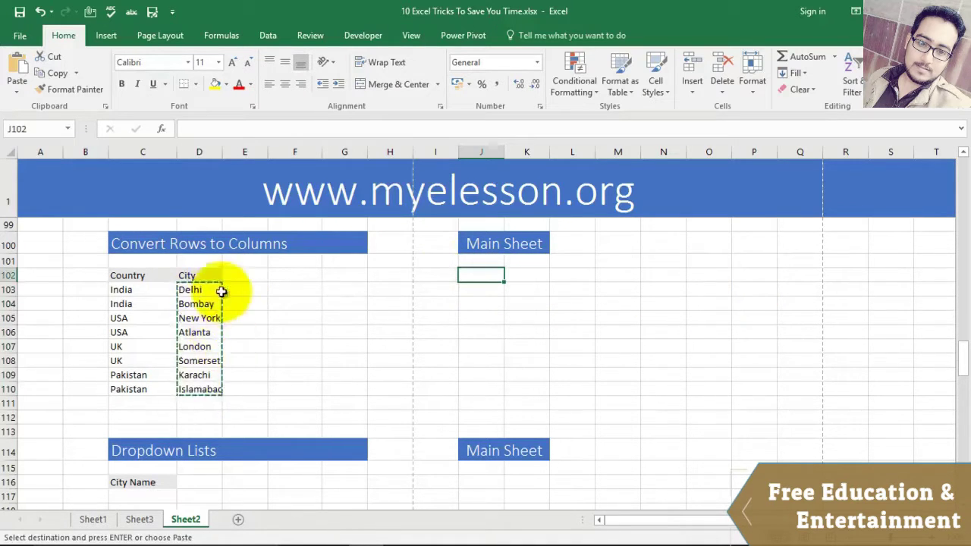
pyautogui.click(271, 357)
pyautogui.moveTo(203, 290); pyautogui.dragTo(203, 371)
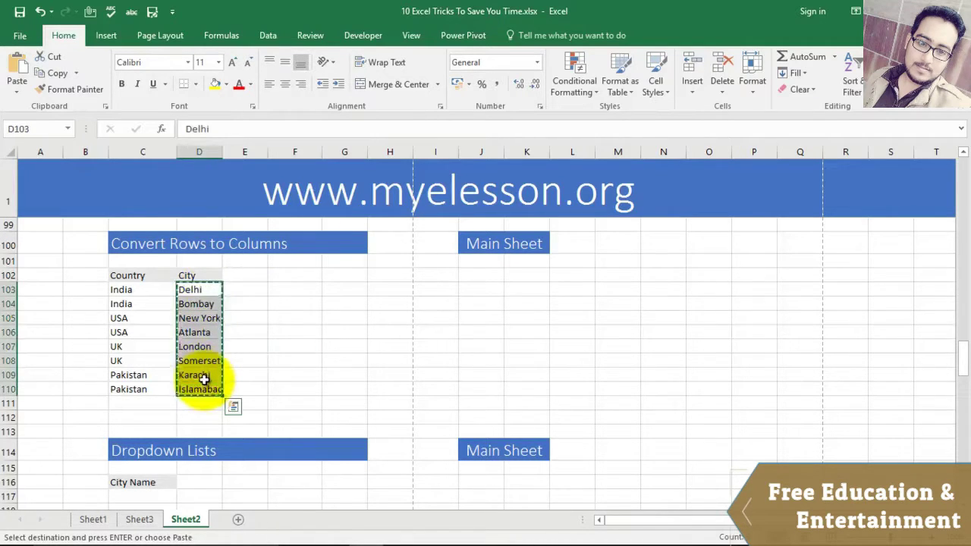
pyautogui.rightClick(203, 363)
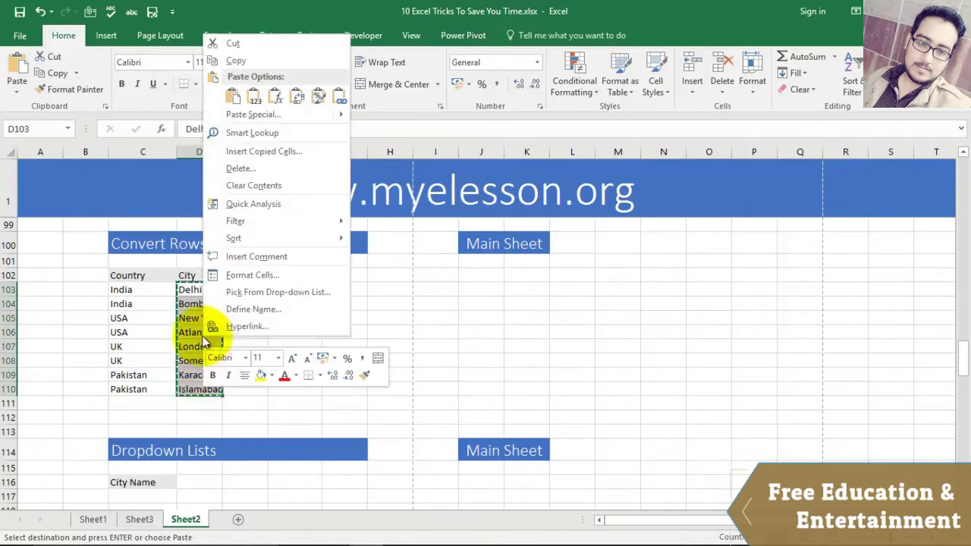
pyautogui.click(227, 59)
# Step: Paste Special the cities transposed into J102 so they run across to Q102
pyautogui.click(481, 277)
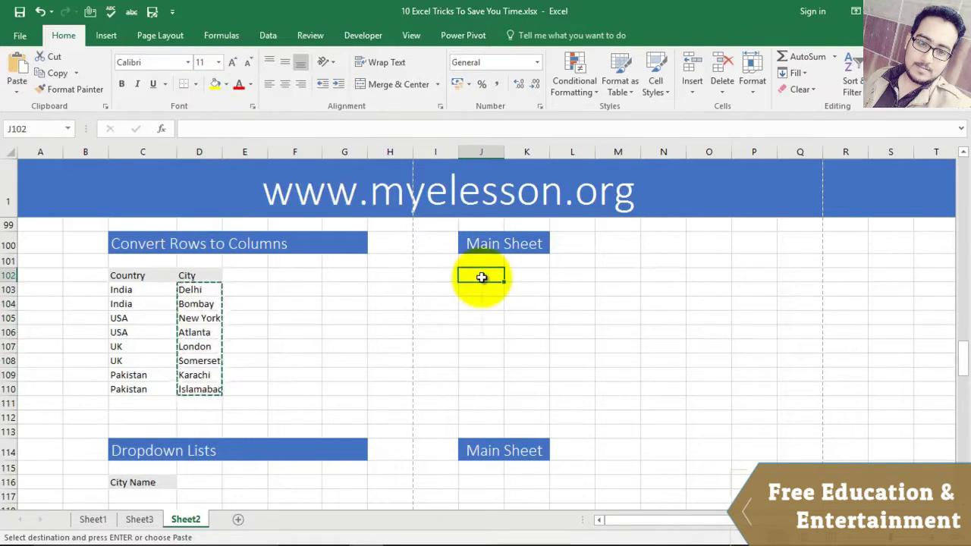
pyautogui.rightClick(481, 277)
pyautogui.moveTo(503, 322)
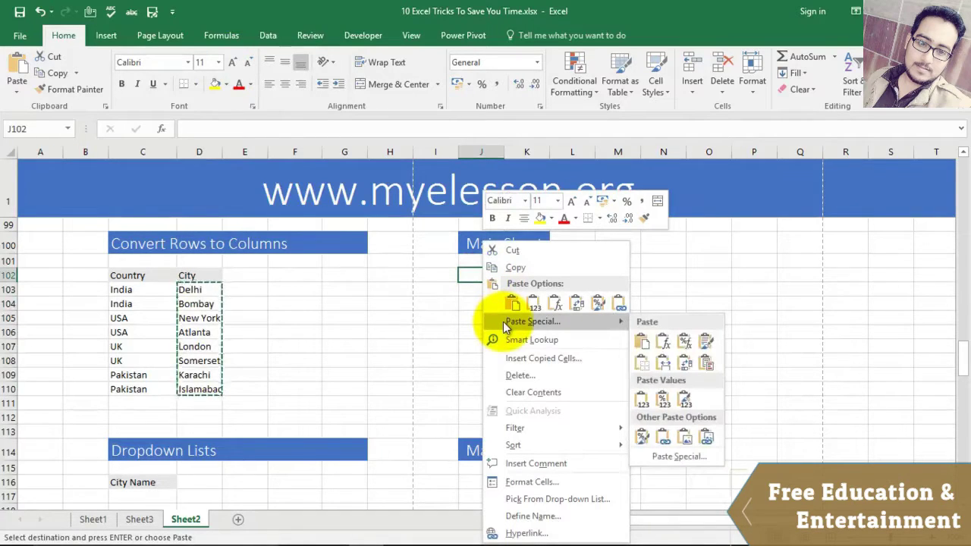
pyautogui.click(667, 459)
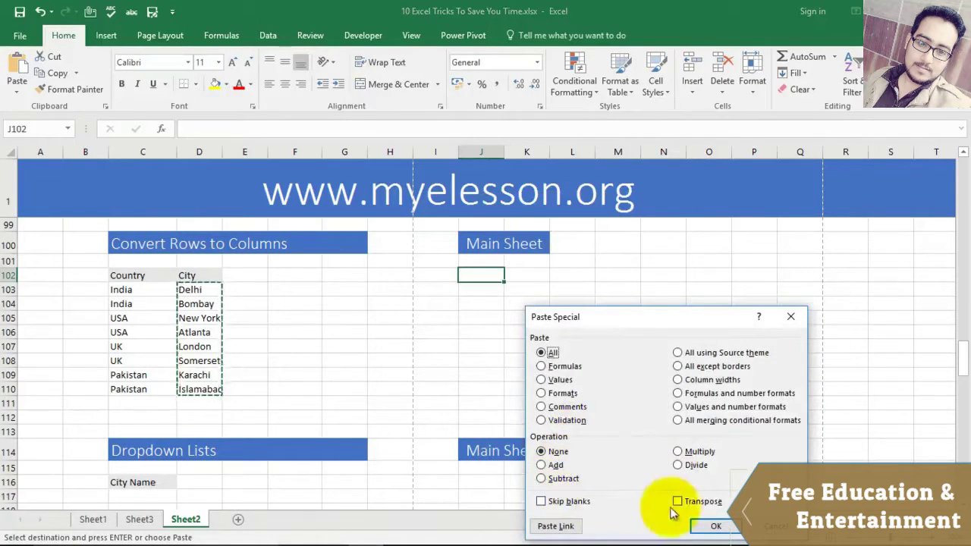
pyautogui.click(710, 525)
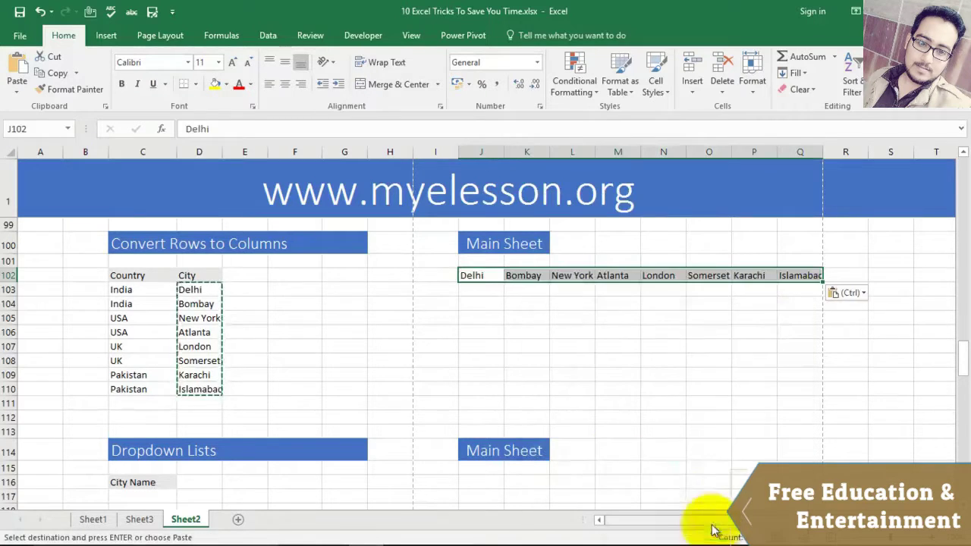
pyautogui.click(561, 363)
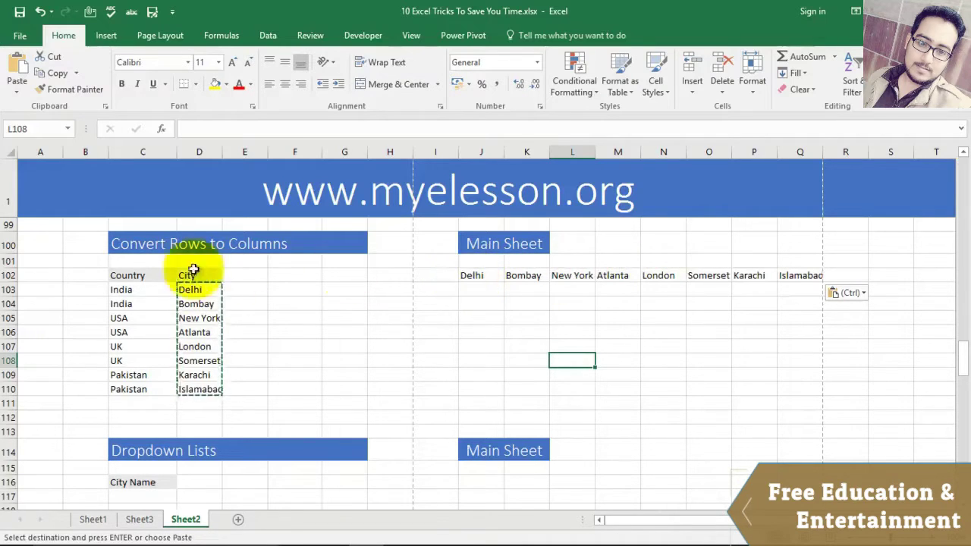
# Step: Copy the Country and City headers in C102:D102
pyautogui.moveTo(126, 275); pyautogui.dragTo(190, 275)
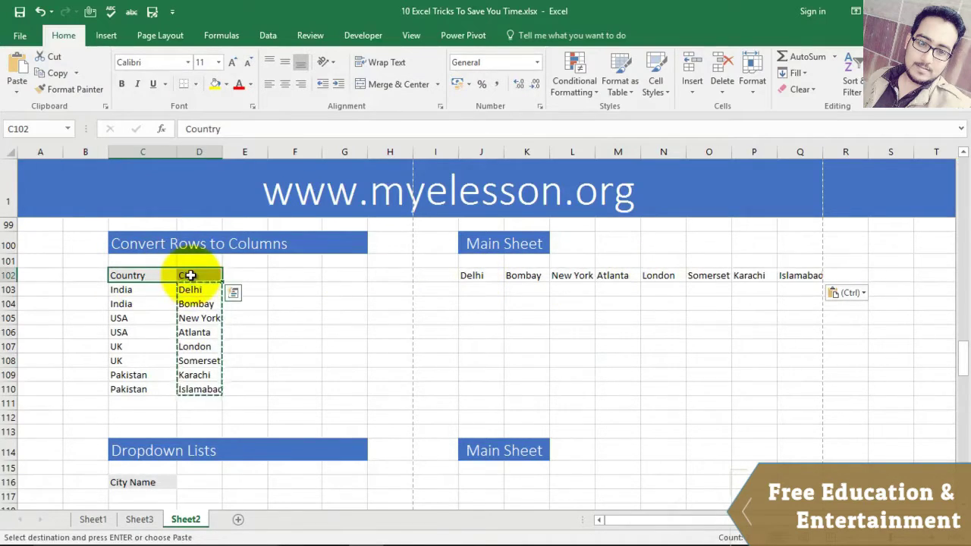
pyautogui.rightClick(191, 276)
pyautogui.click(224, 270)
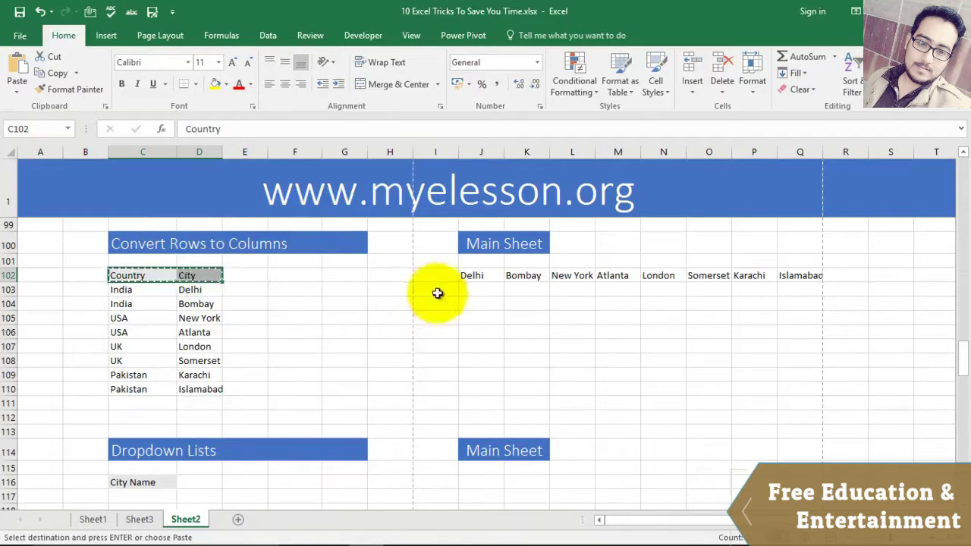
# Step: Paste Special the headers transposed into J104:J105
pyautogui.rightClick(473, 305)
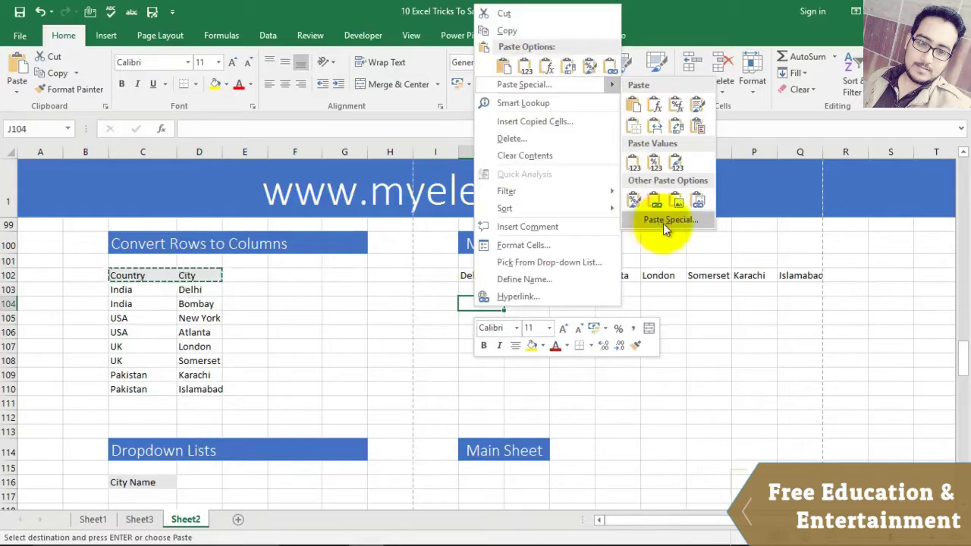
pyautogui.click(664, 220)
pyautogui.click(674, 291)
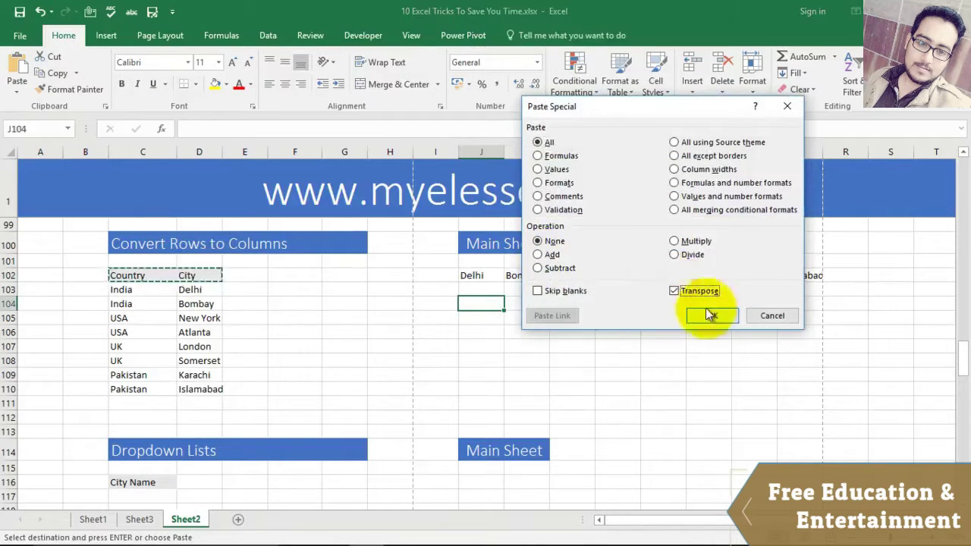
pyautogui.click(712, 316)
pyautogui.click(635, 346)
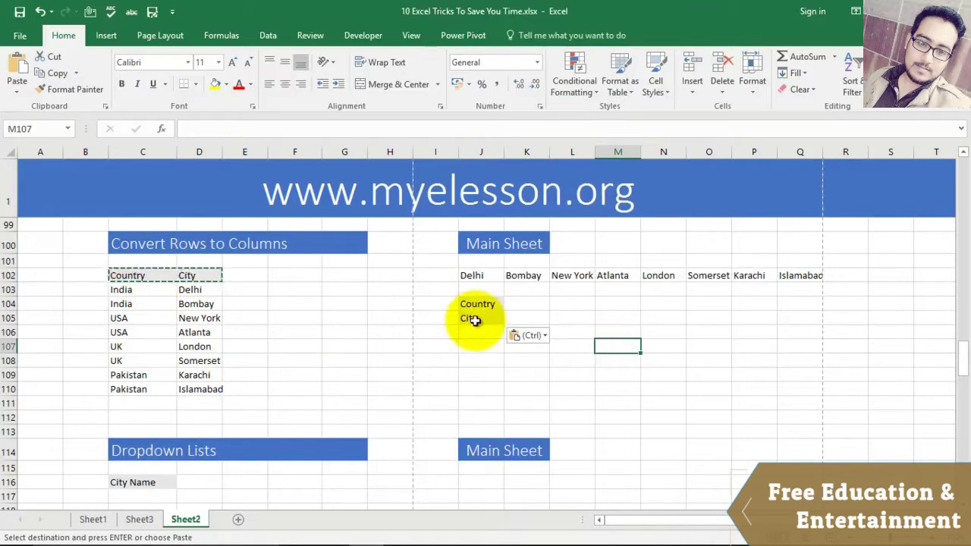
pyautogui.scroll(-3, 408, 349)
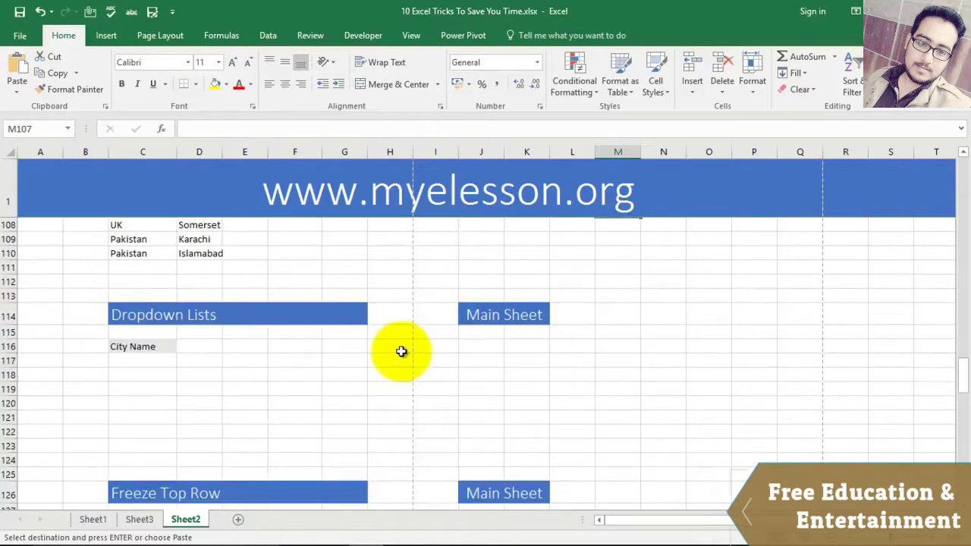
pyautogui.scroll(1, 381, 336)
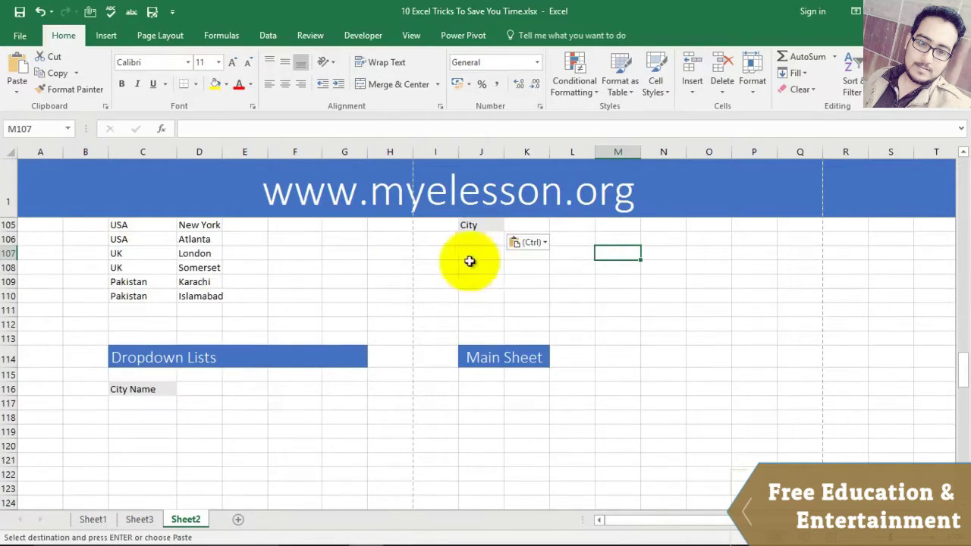
pyautogui.click(402, 533)
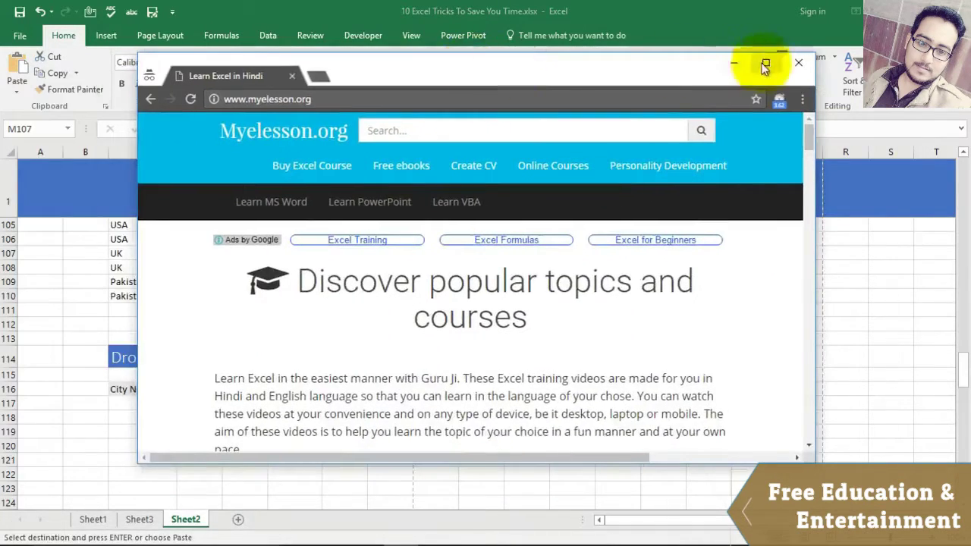
pyautogui.click(764, 66)
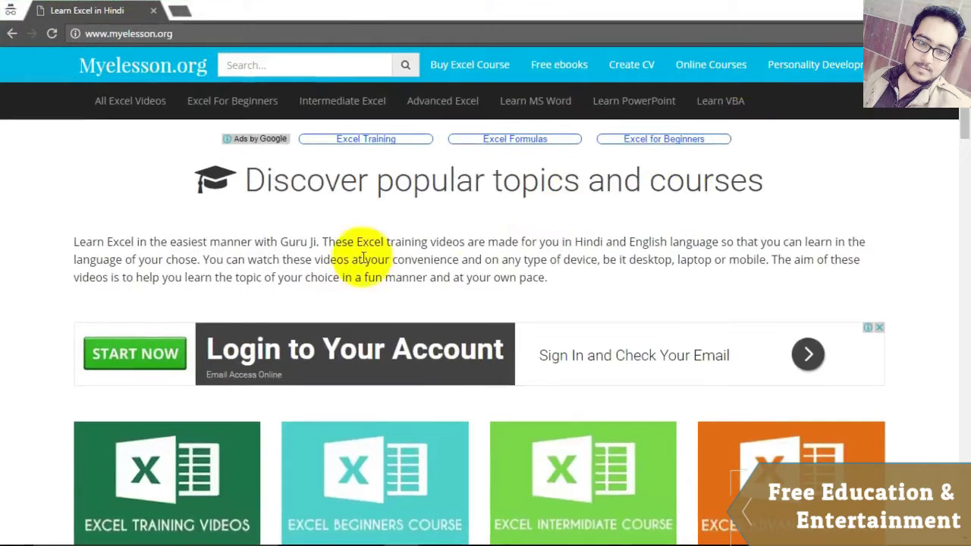
pyautogui.scroll(-2, 69, 355)
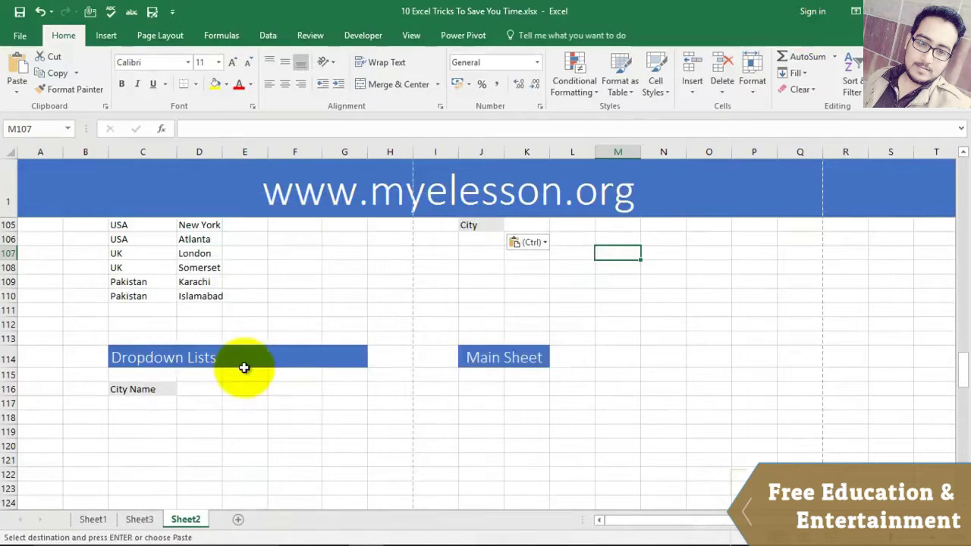
# Step: Cancel the pending copy, select C117:C123 under City Name, and fill them grey-blue
pyautogui.click(155, 402)
pyautogui.scroll(1, 228, 402)
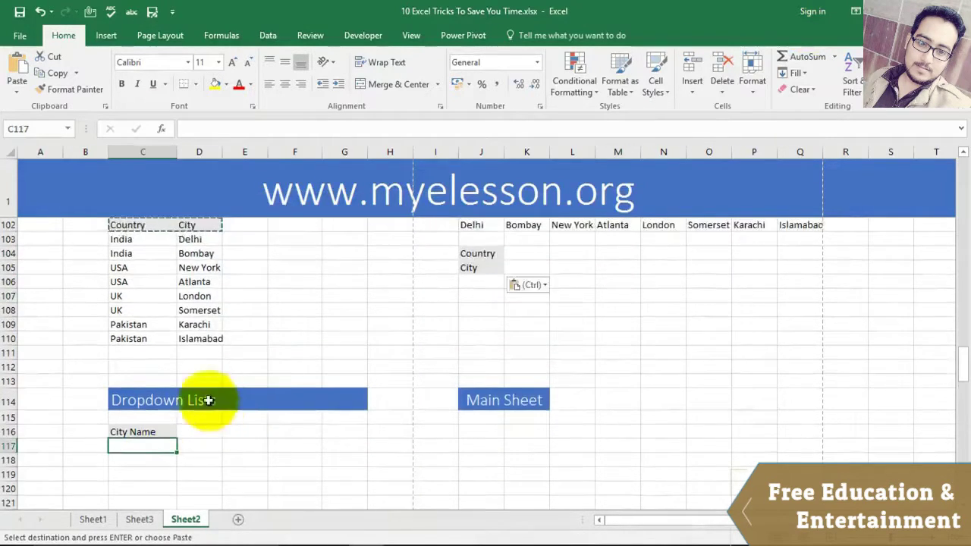
pyautogui.scroll(-2, 213, 400)
pyautogui.press('Escape')
pyautogui.click(245, 364)
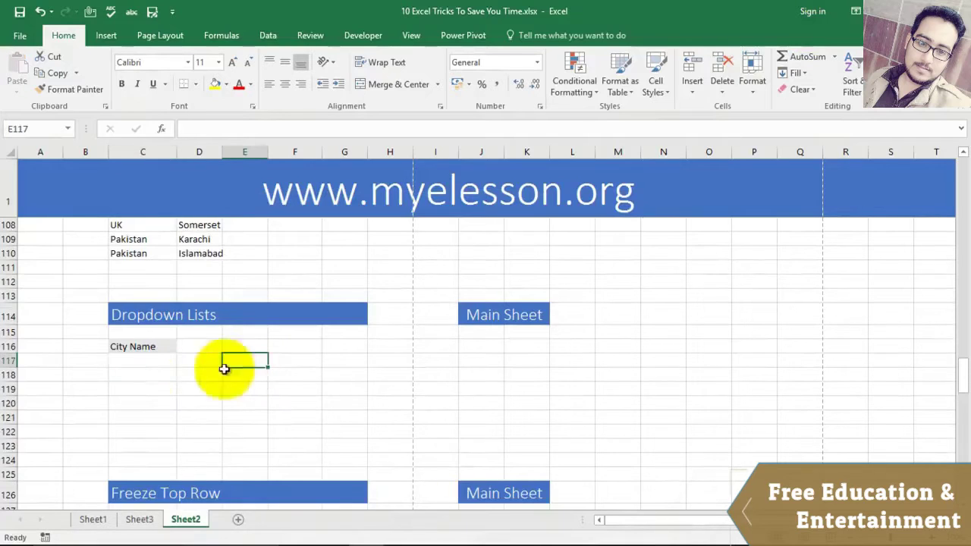
pyautogui.click(129, 362)
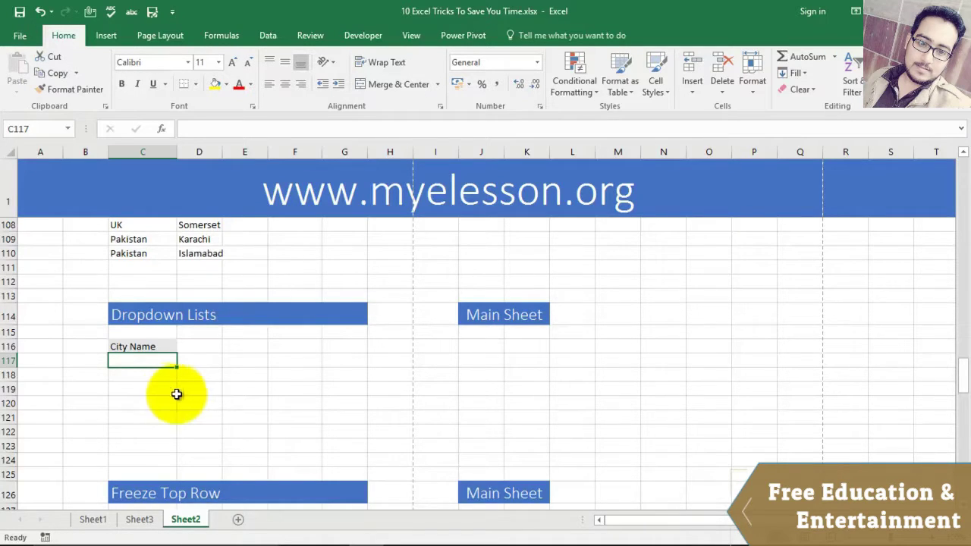
pyautogui.scroll(2, 169, 393)
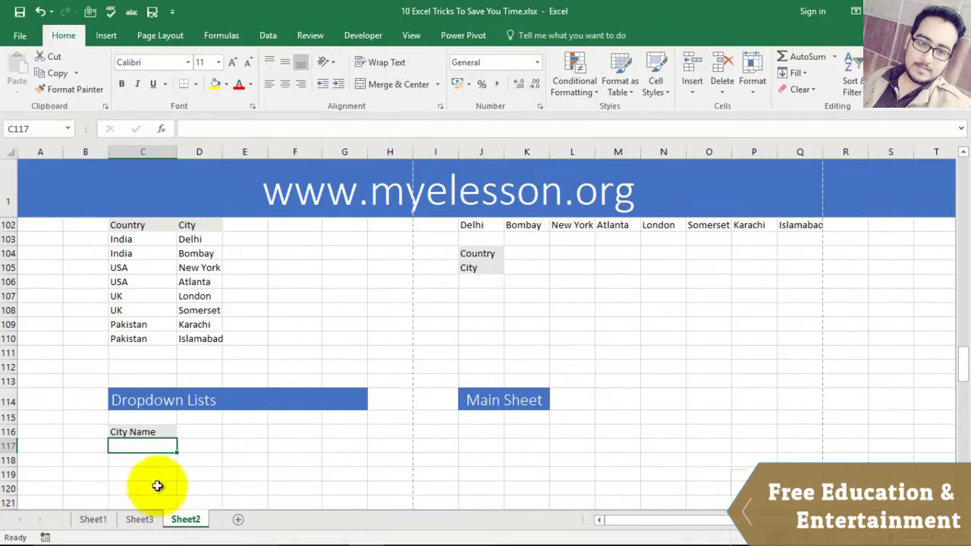
pyautogui.scroll(-1, 174, 408)
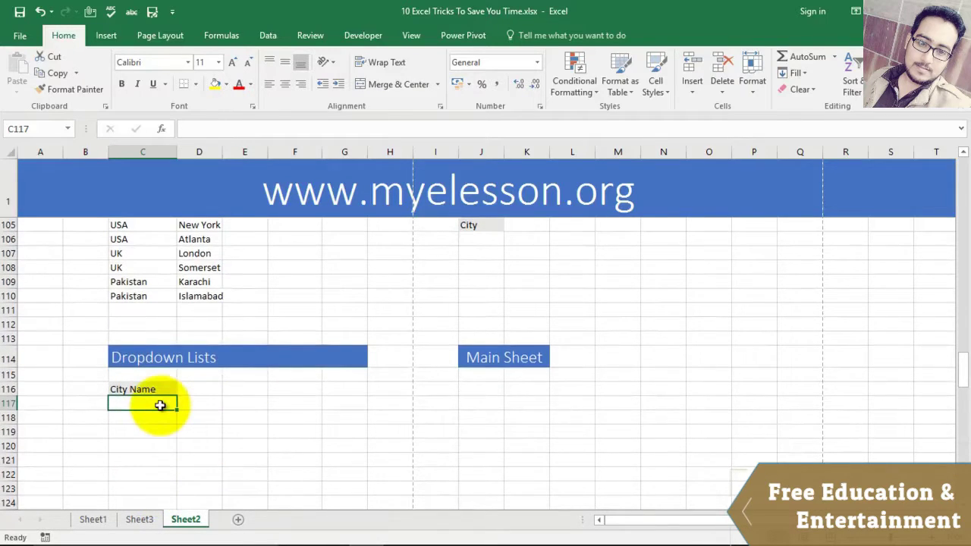
pyautogui.hotkey('shift', 'Down')
pyautogui.hotkey('shift', 'Down')
pyautogui.hotkey('shift', 'Down')
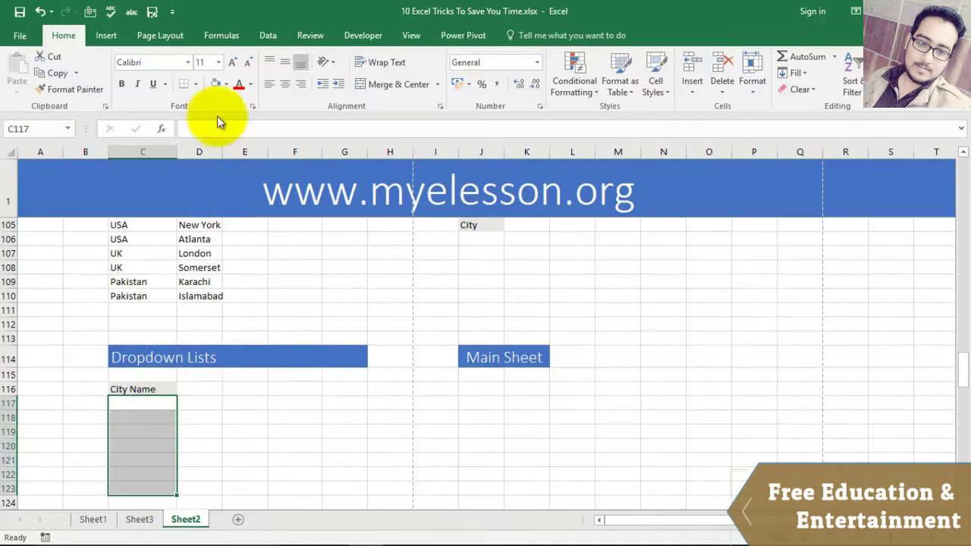
pyautogui.click(226, 84)
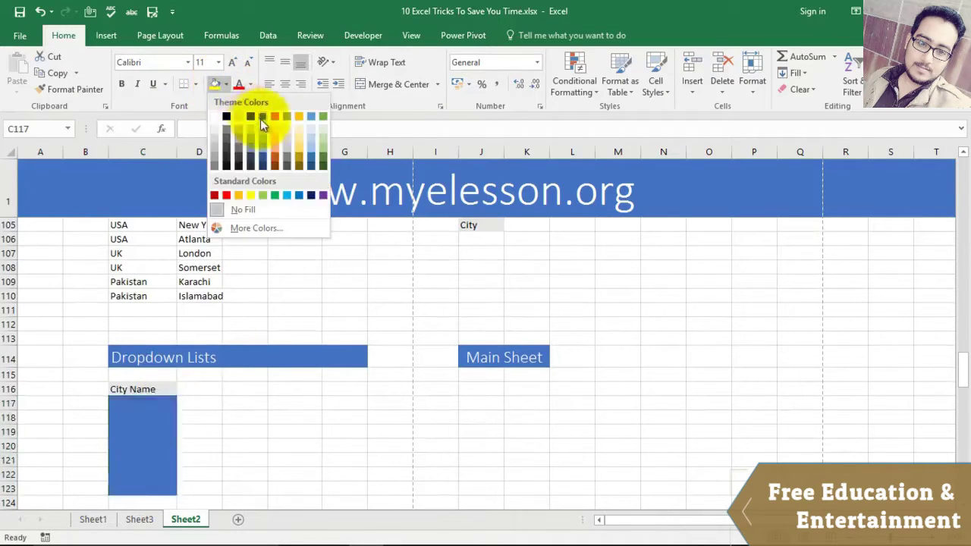
pyautogui.click(260, 123)
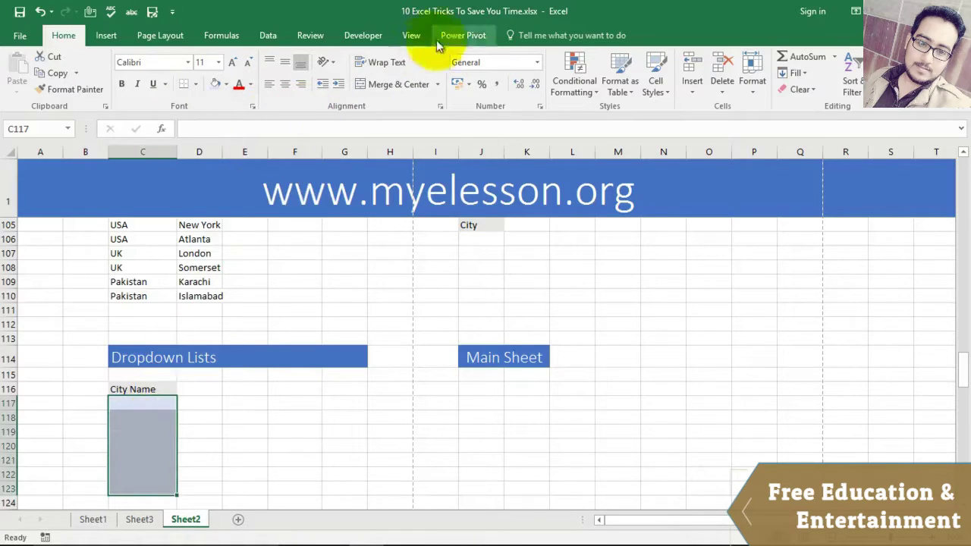
# Step: Give C117:C123 a List data validation sourced from the cities in D103:D110
pyautogui.click(270, 37)
pyautogui.click(619, 91)
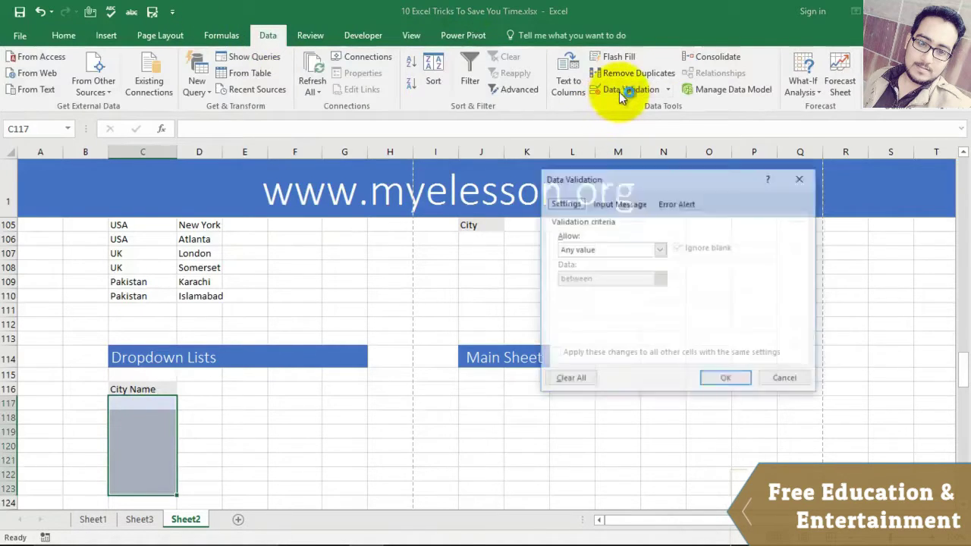
pyautogui.click(659, 251)
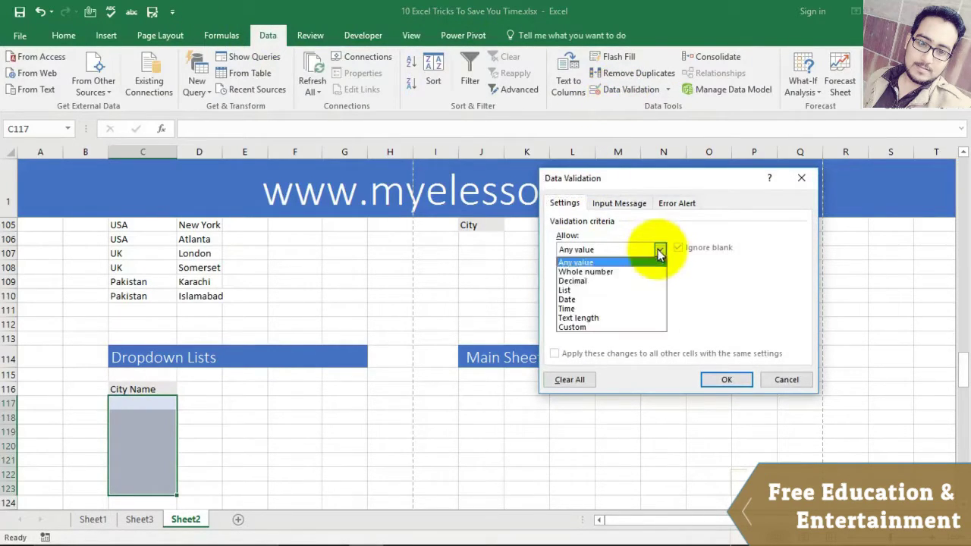
pyautogui.click(595, 289)
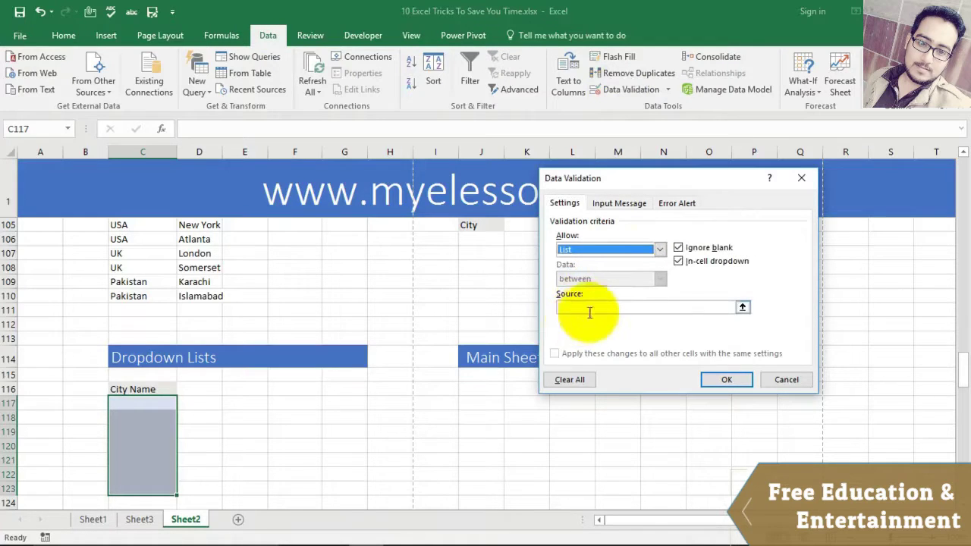
pyautogui.click(596, 306)
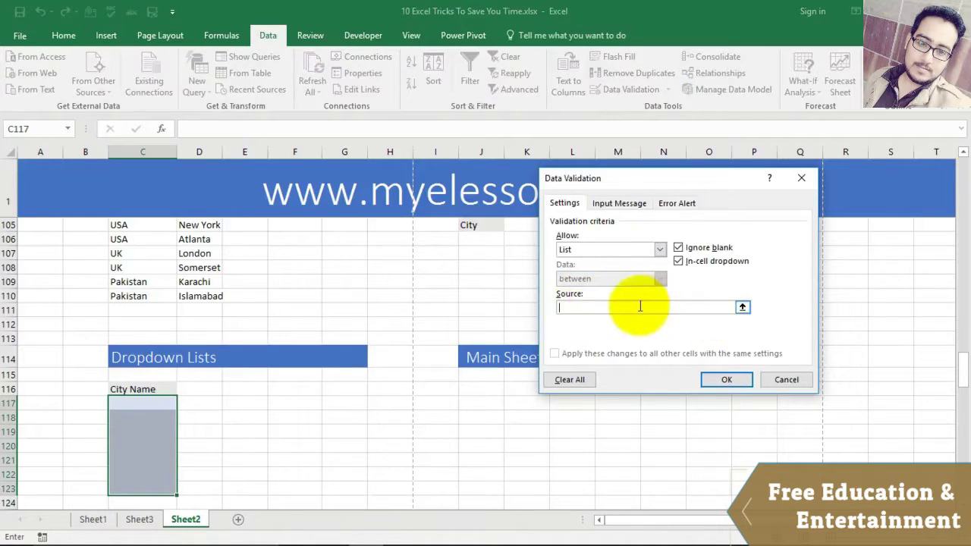
pyautogui.scroll(1, 314, 283)
pyautogui.moveTo(189, 238); pyautogui.dragTo(200, 339)
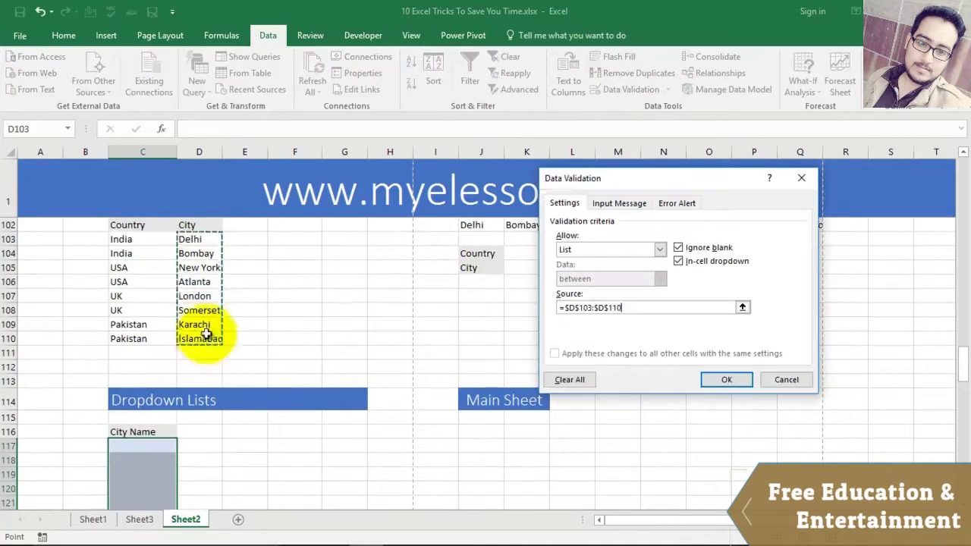
pyautogui.click(726, 380)
pyautogui.scroll(-2, 357, 310)
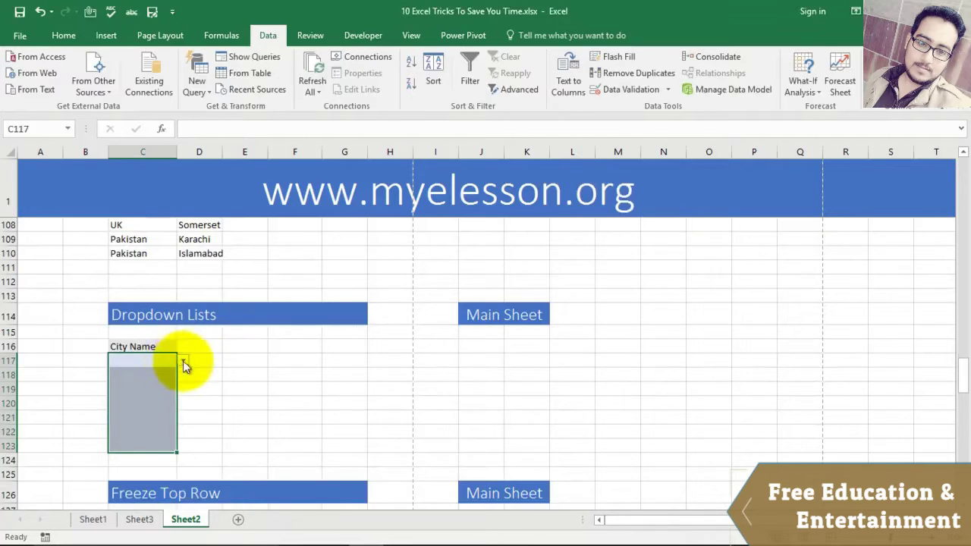
# Step: Pick Delhi, New York and New York from the dropdowns in C117, C118 and C119
pyautogui.click(231, 363)
pyautogui.click(161, 360)
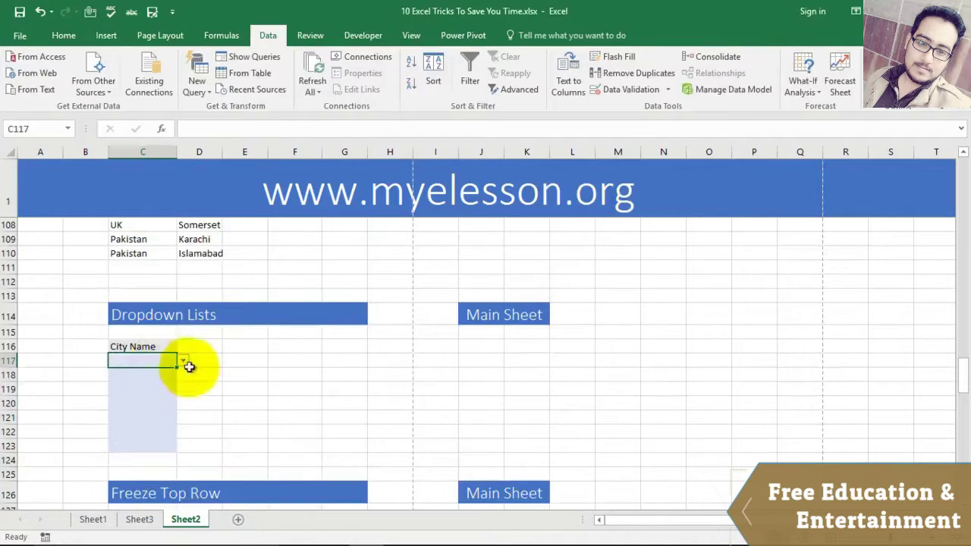
pyautogui.click(184, 361)
pyautogui.click(152, 369)
pyautogui.click(170, 378)
pyautogui.click(182, 378)
pyautogui.click(151, 402)
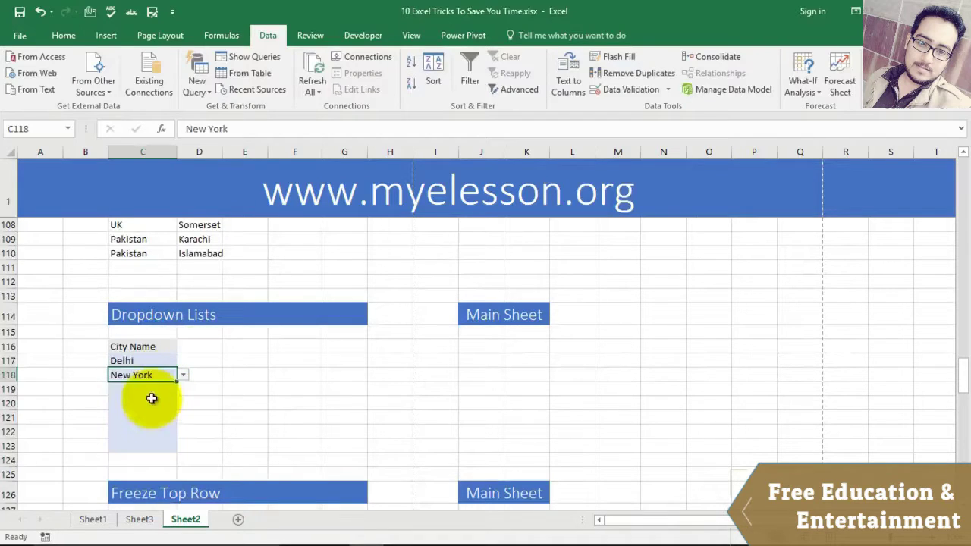
pyautogui.click(151, 391)
pyautogui.click(182, 389)
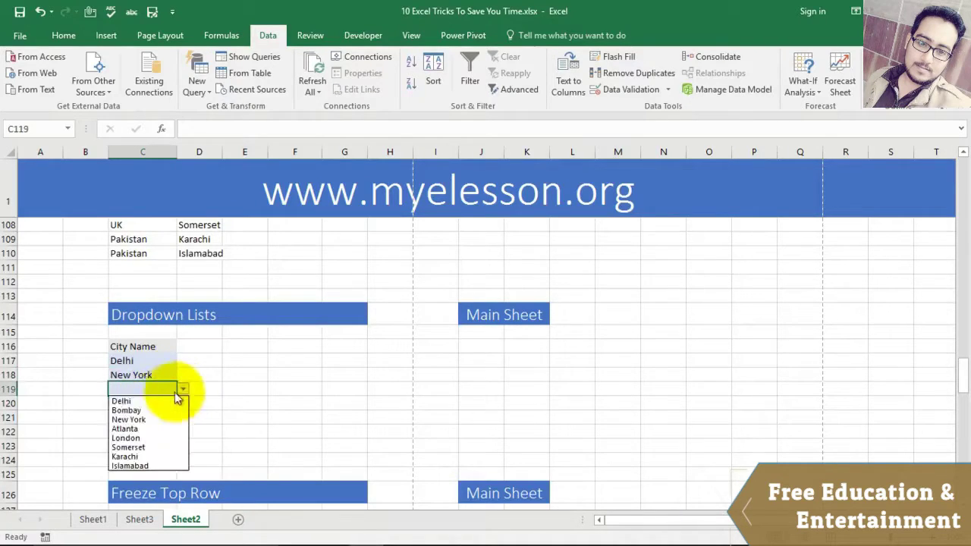
pyautogui.click(139, 420)
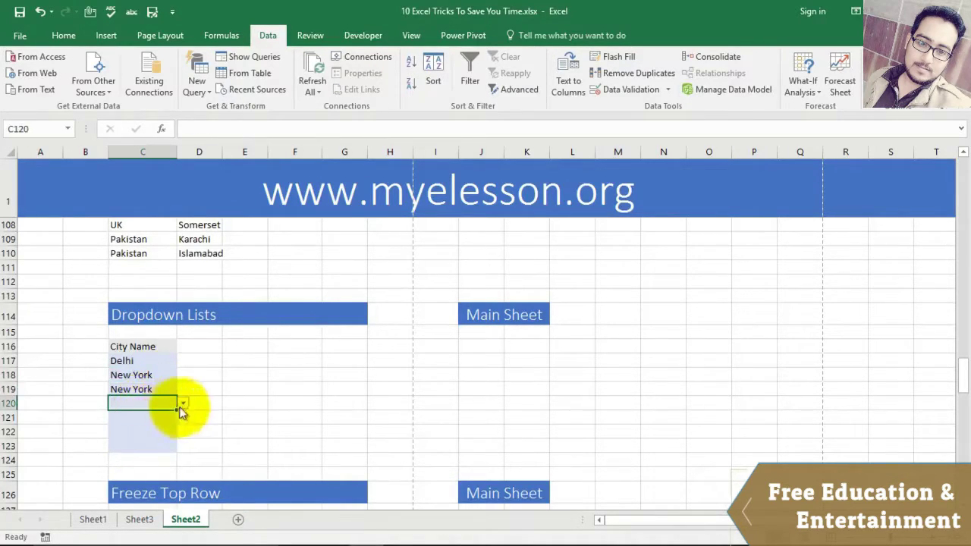
# Step: Choose Somerset for C120 and Islamabad for C121 from their dropdowns
pyautogui.click(183, 403)
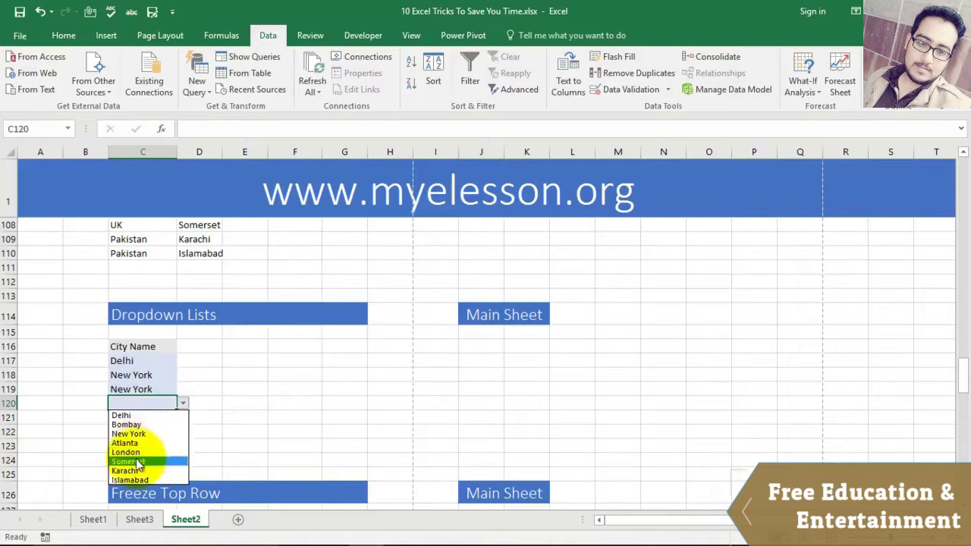
pyautogui.click(137, 462)
pyautogui.click(159, 418)
pyautogui.click(183, 418)
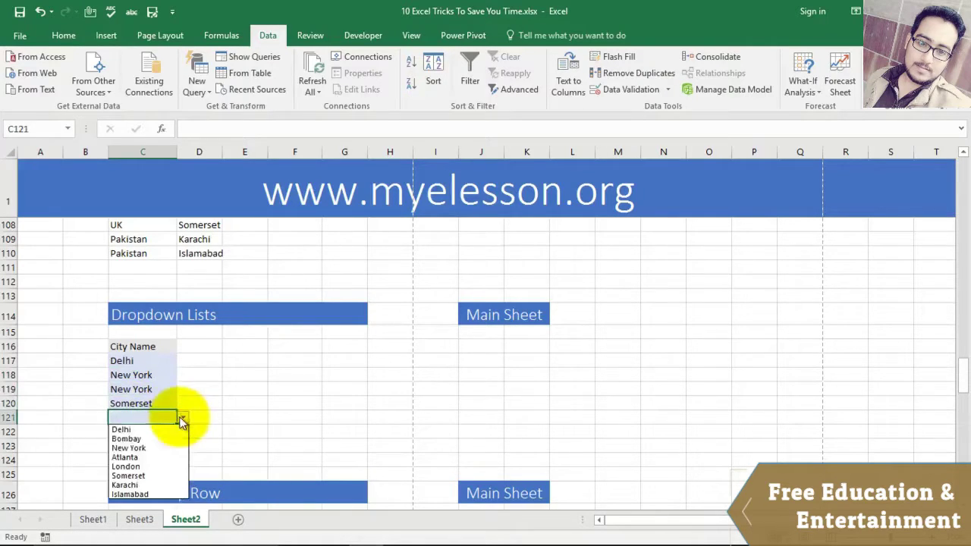
pyautogui.click(129, 494)
pyautogui.click(243, 432)
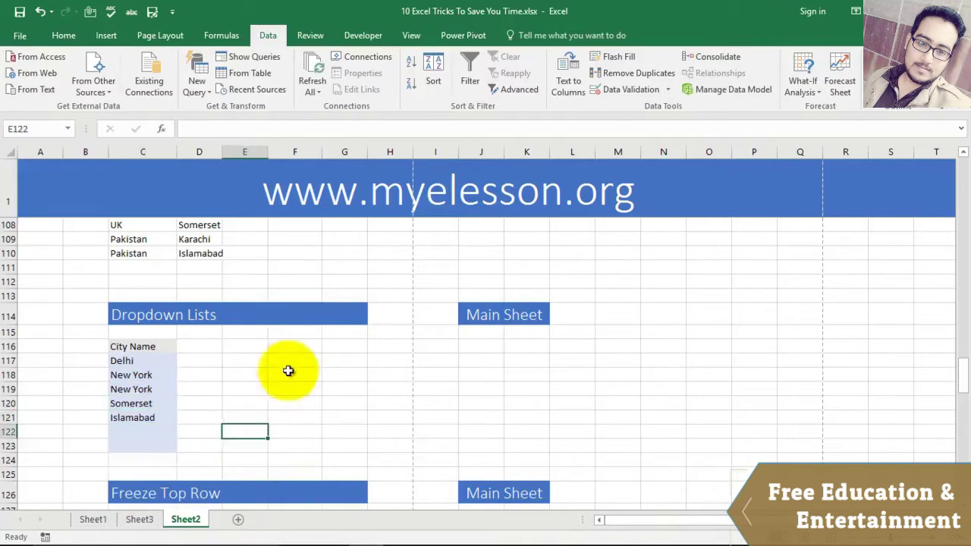
pyautogui.scroll(-5, 295, 363)
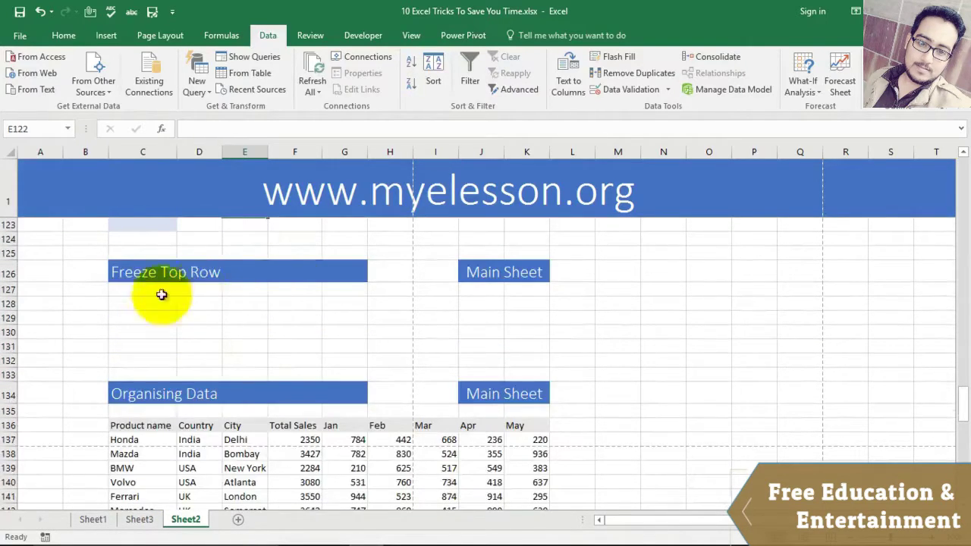
pyautogui.scroll(14, 561, 341)
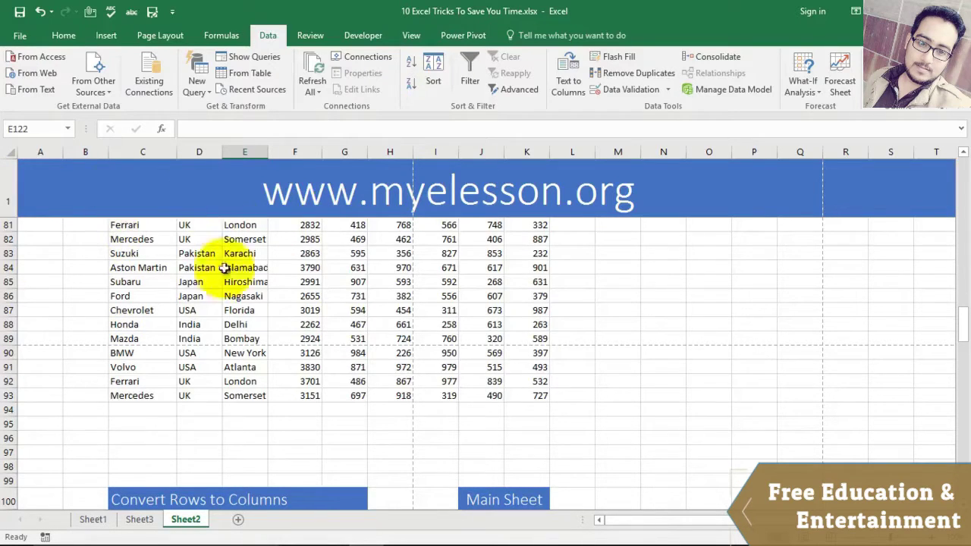
pyautogui.scroll(-6, 205, 303)
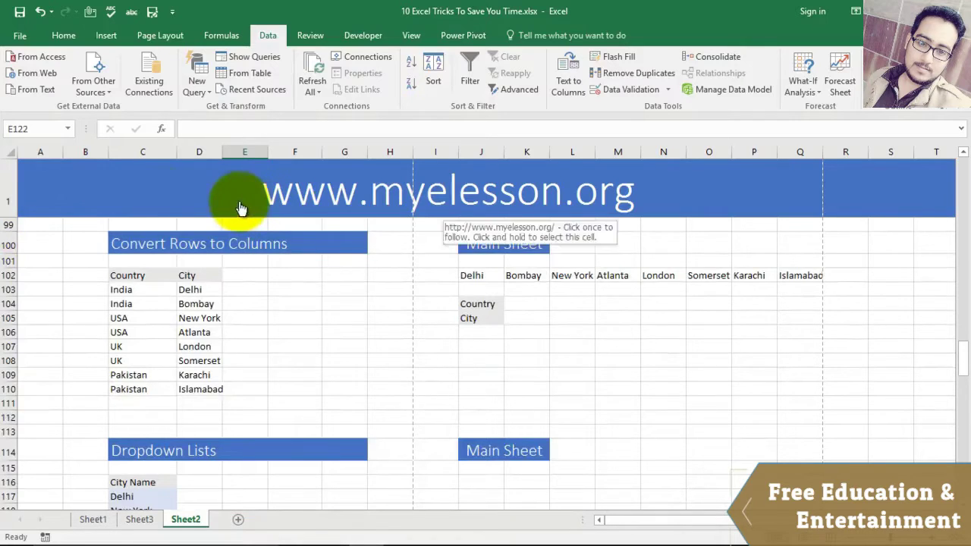
pyautogui.scroll(5, 440, 233)
pyautogui.scroll(2, 195, 222)
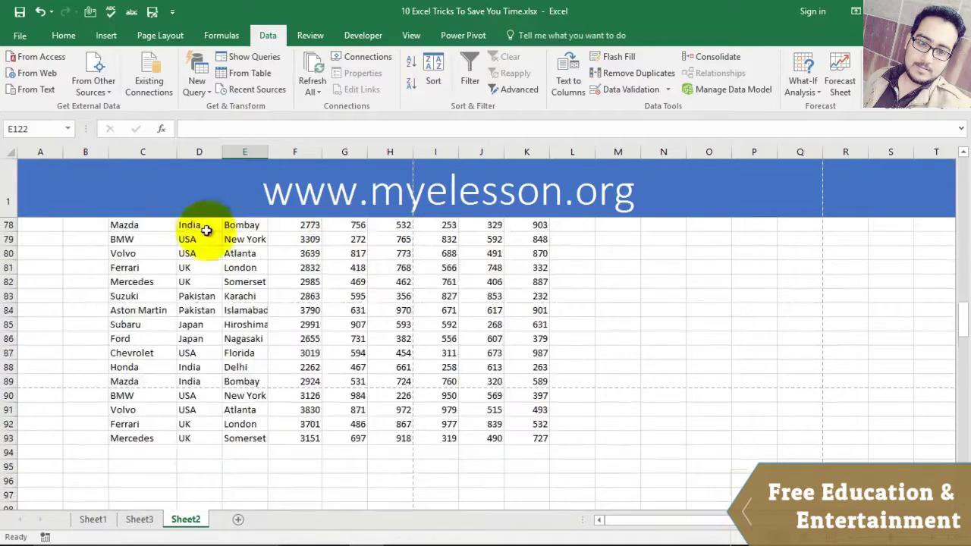
pyautogui.scroll(-9, 227, 293)
pyautogui.scroll(-4, 242, 301)
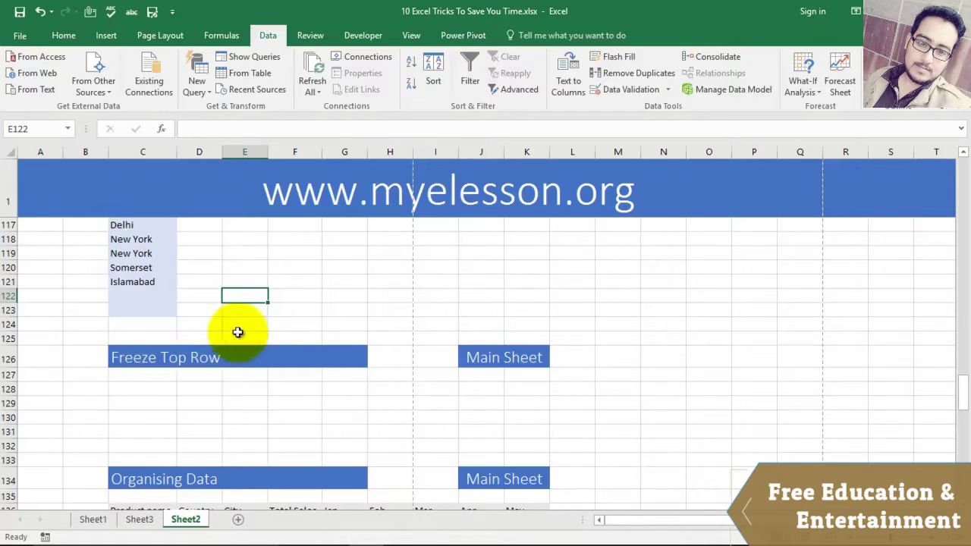
# Step: Show the View tab's Freeze Panes options and dismiss them without choosing
pyautogui.click(64, 35)
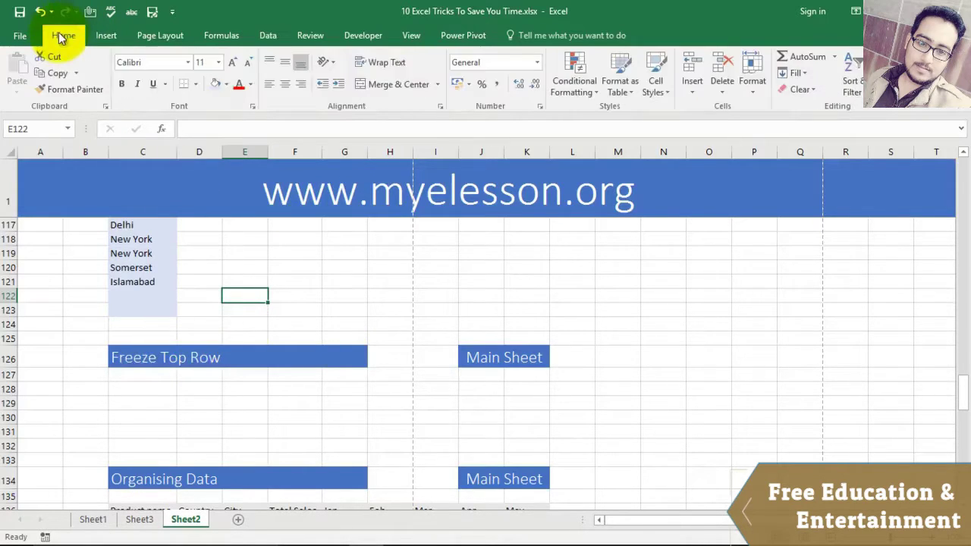
pyautogui.click(412, 38)
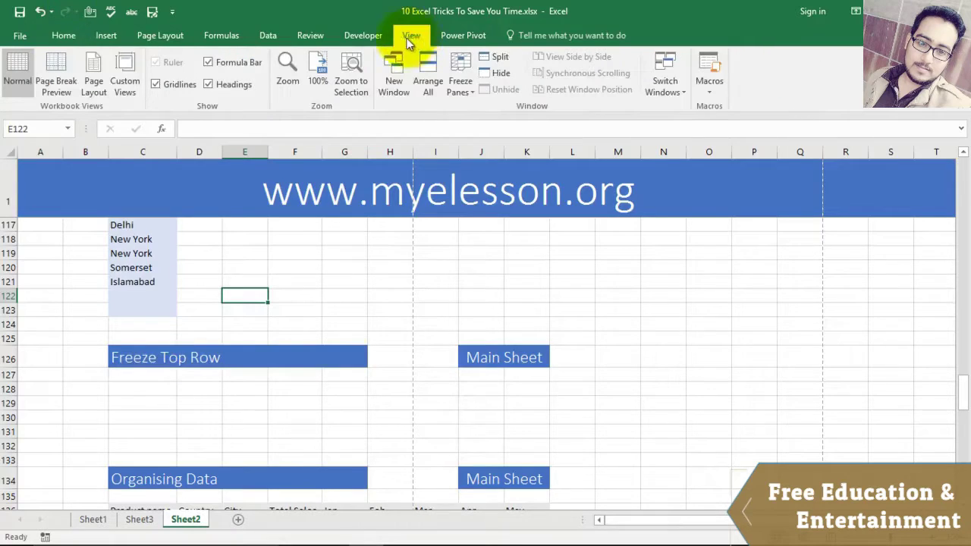
pyautogui.click(466, 77)
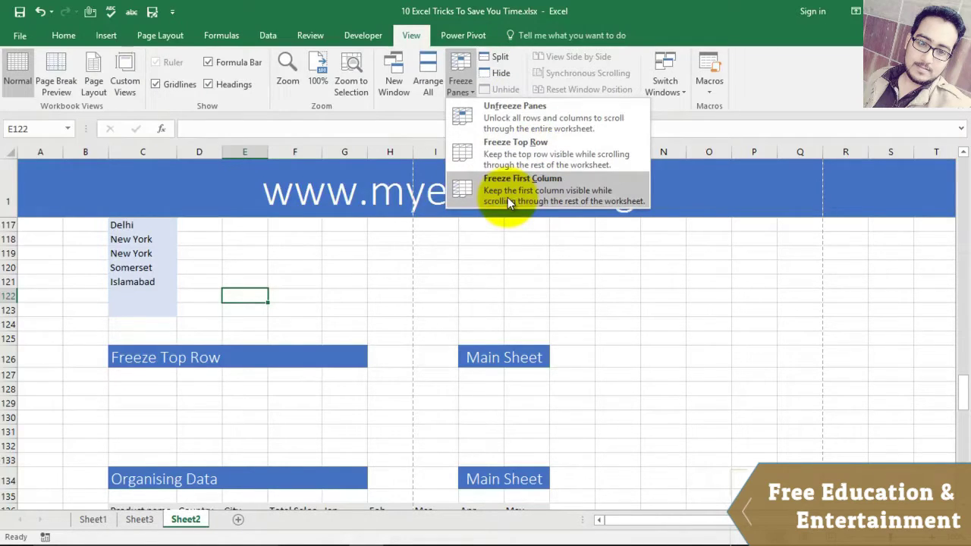
pyautogui.click(592, 292)
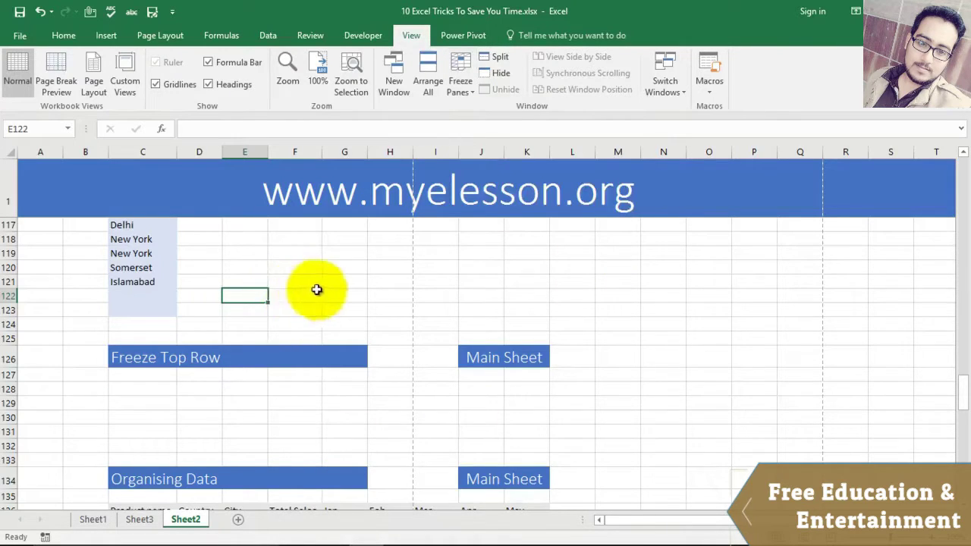
# Step: Scroll the sheet up and down to confirm the banner row stays frozen
pyautogui.scroll(-3, 308, 289)
pyautogui.scroll(8, 397, 299)
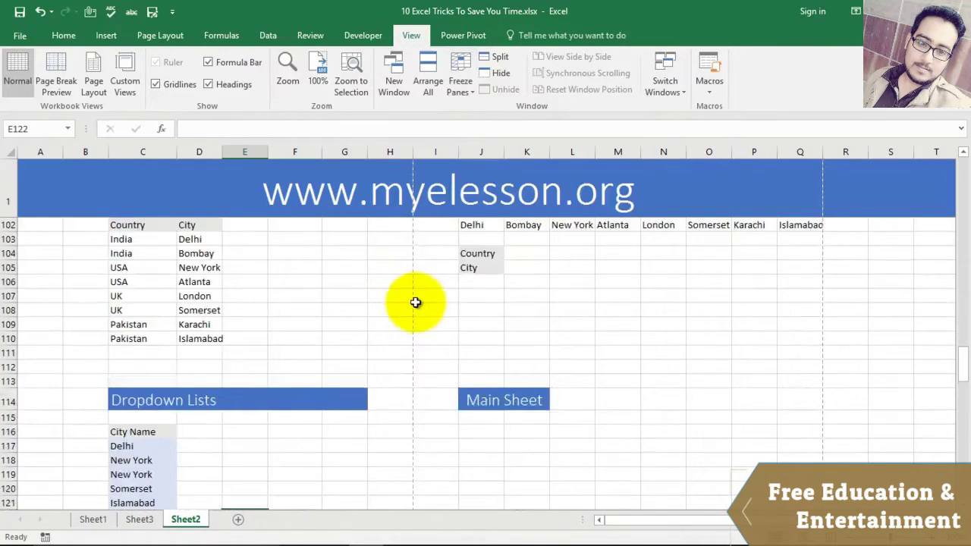
pyautogui.scroll(1, 416, 303)
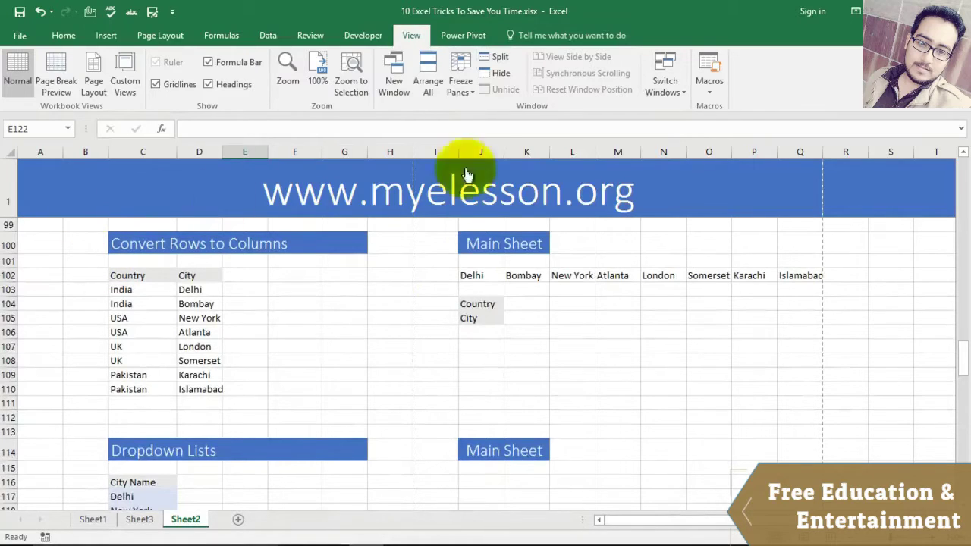
pyautogui.scroll(-2, 351, 331)
pyautogui.scroll(-10, 351, 331)
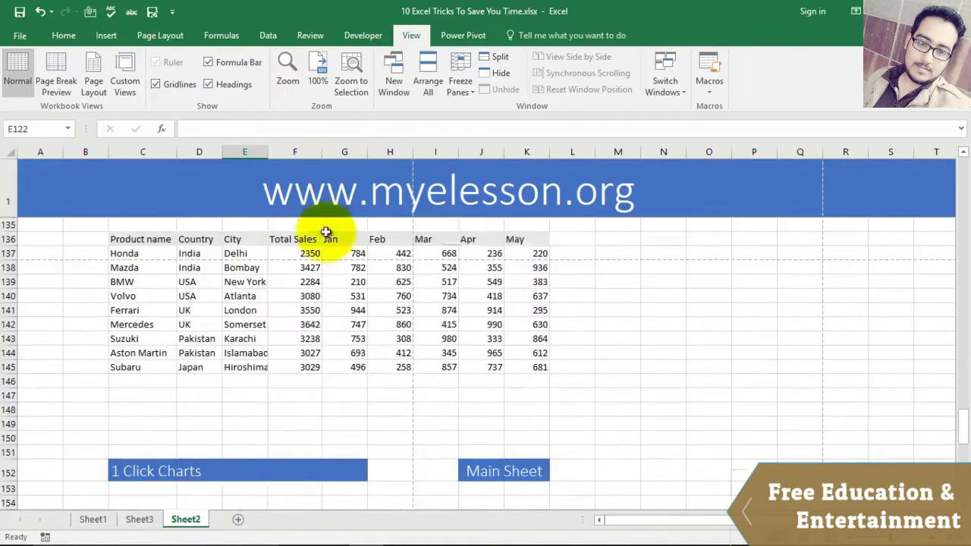
pyautogui.scroll(5, 336, 329)
pyautogui.scroll(-2, 620, 363)
pyautogui.scroll(-2, 621, 362)
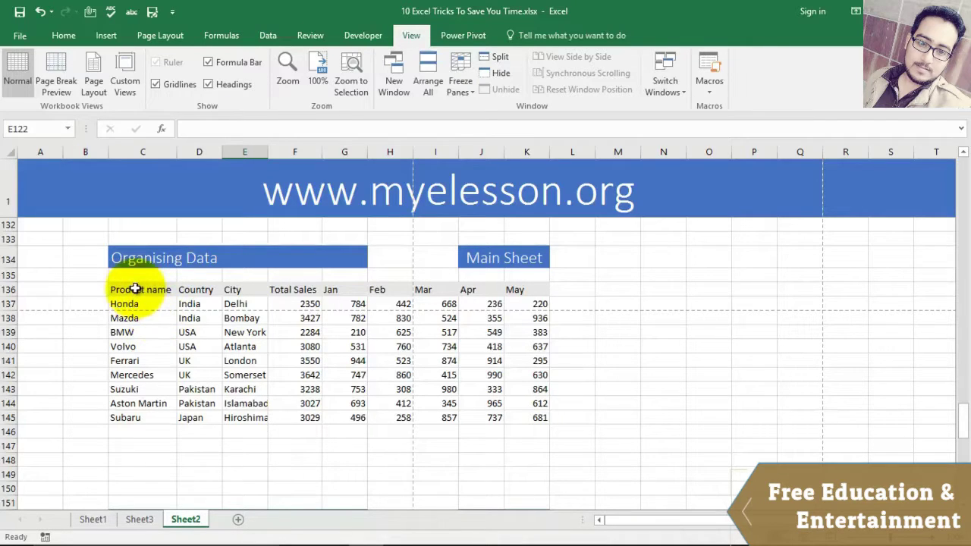
# Step: Turn on filters for the table header row from Product name to May
pyautogui.moveTo(135, 289); pyautogui.dragTo(536, 293)
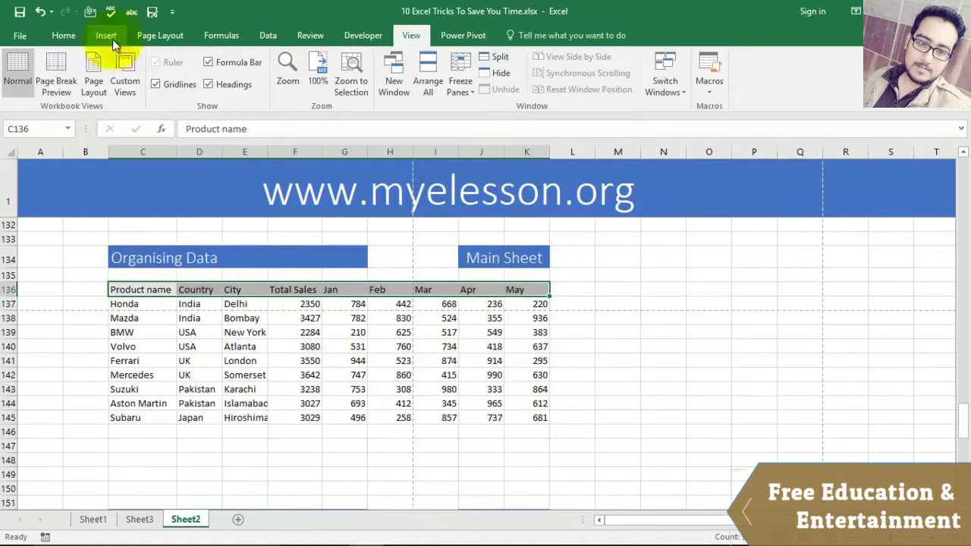
pyautogui.click(64, 36)
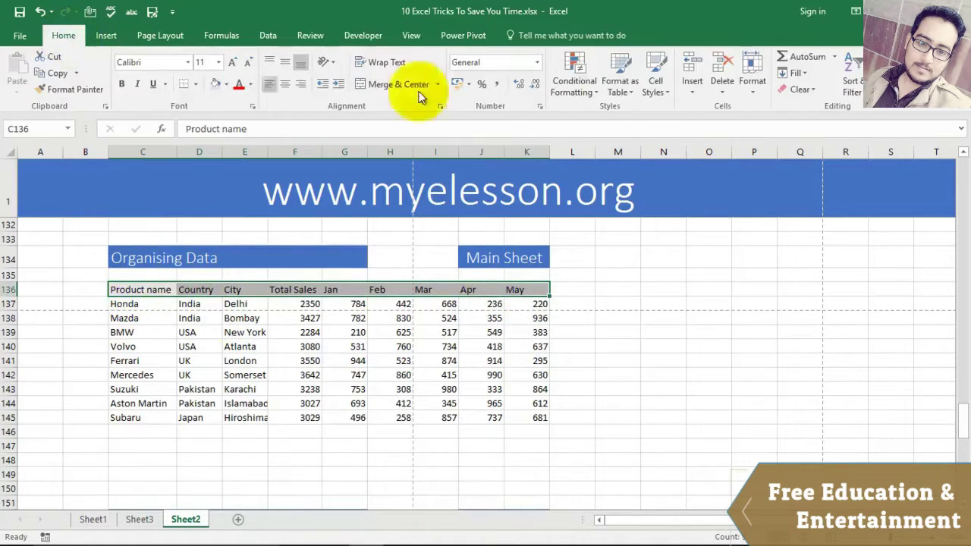
pyautogui.click(853, 85)
pyautogui.click(873, 160)
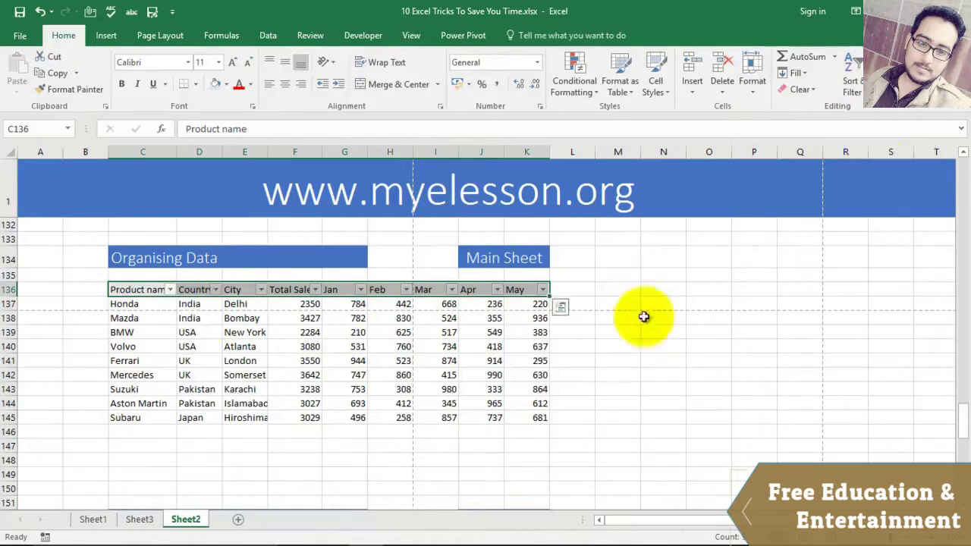
pyautogui.click(647, 361)
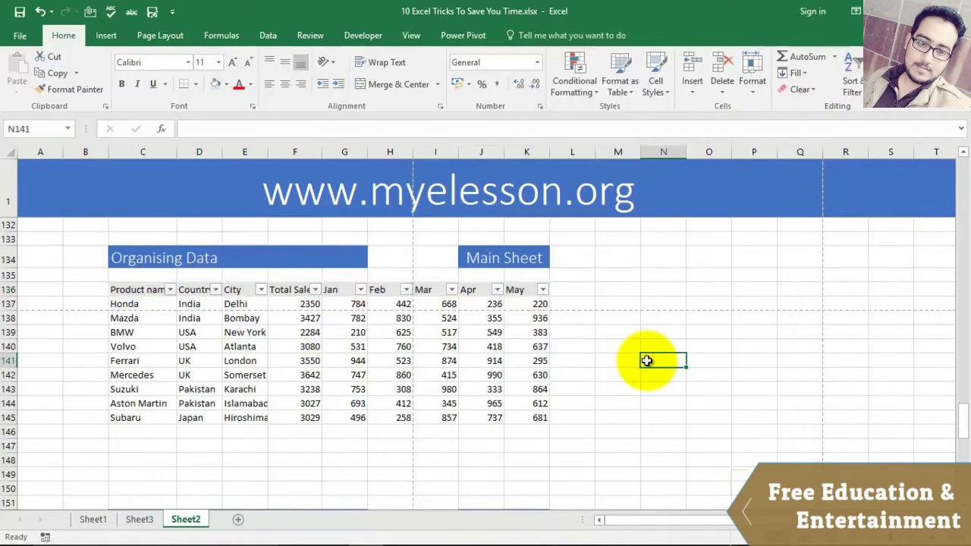
# Step: Filter Product name to BMW only, then restore all products
pyautogui.click(171, 289)
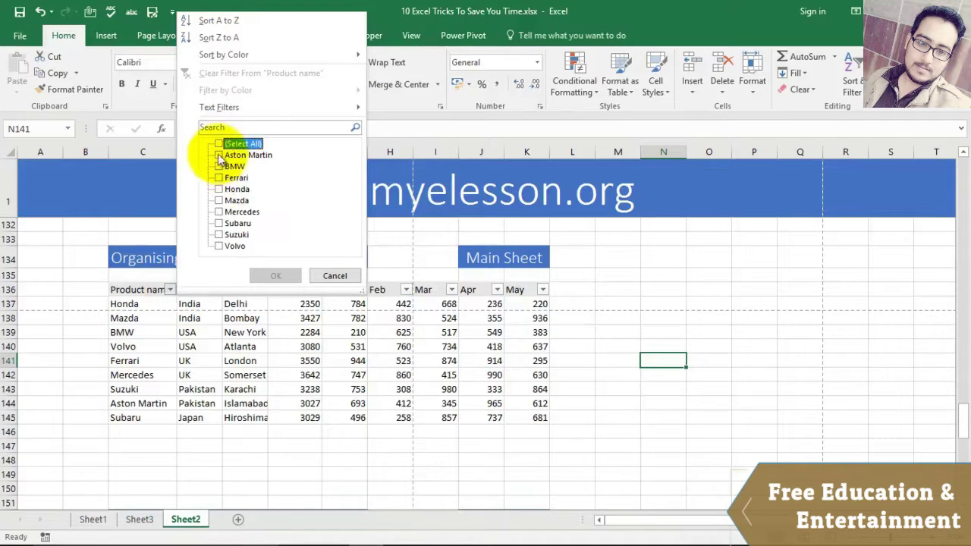
pyautogui.click(219, 166)
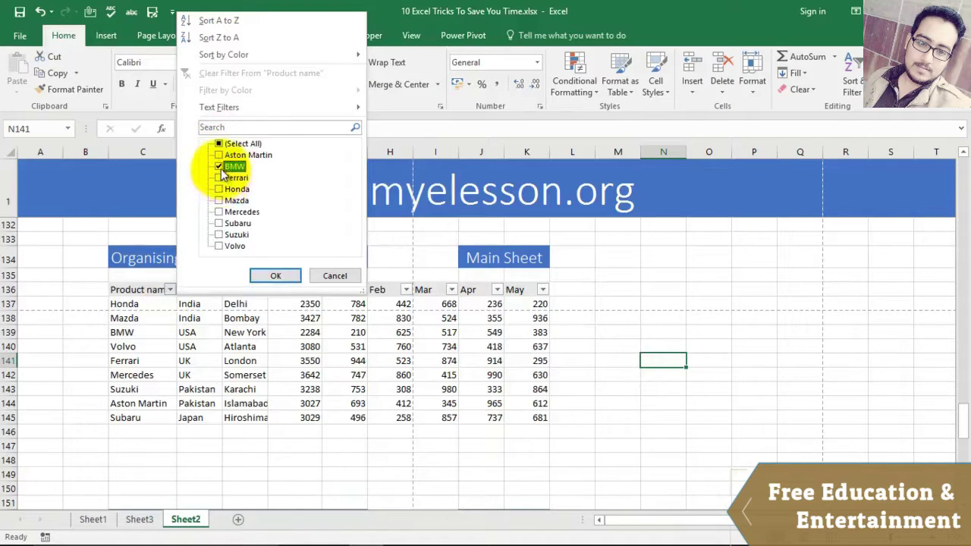
pyautogui.click(277, 275)
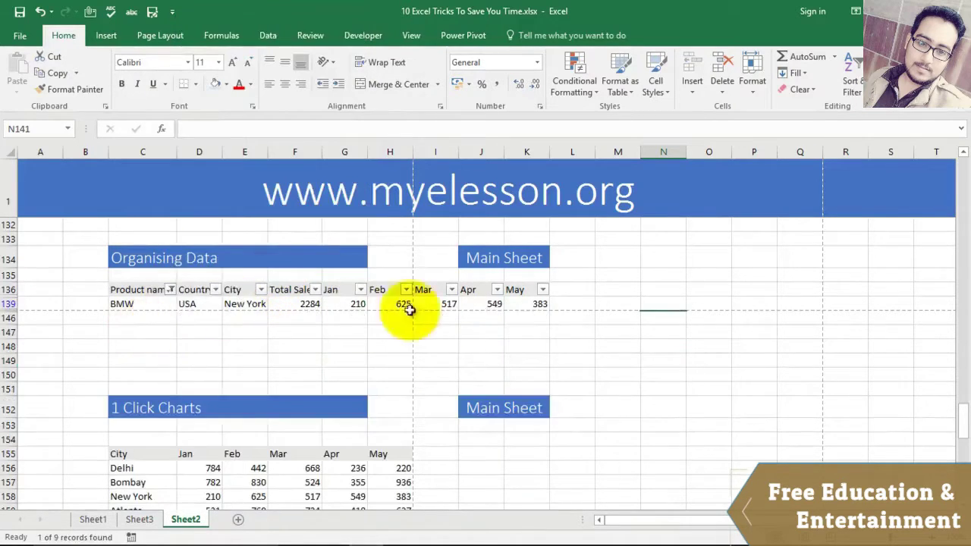
pyautogui.click(171, 289)
pyautogui.click(219, 143)
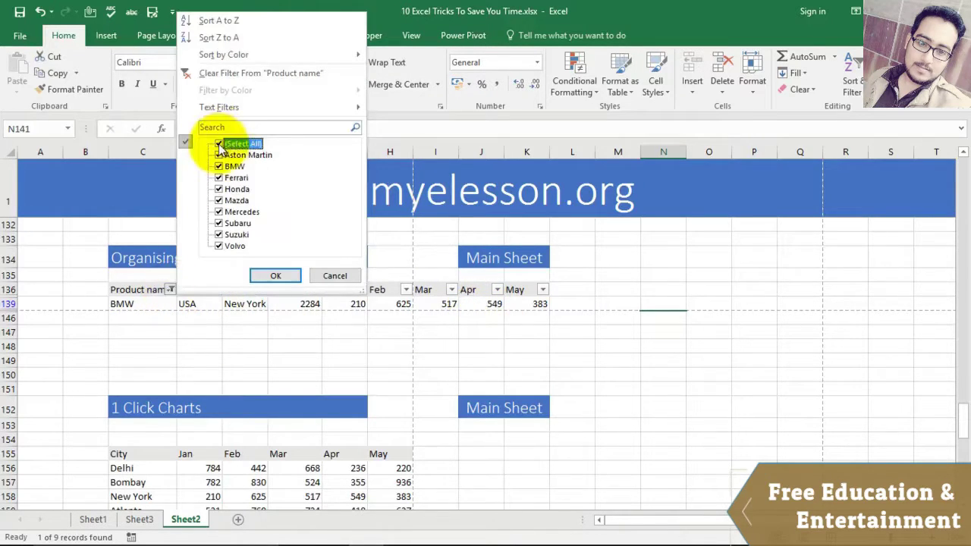
pyautogui.click(275, 274)
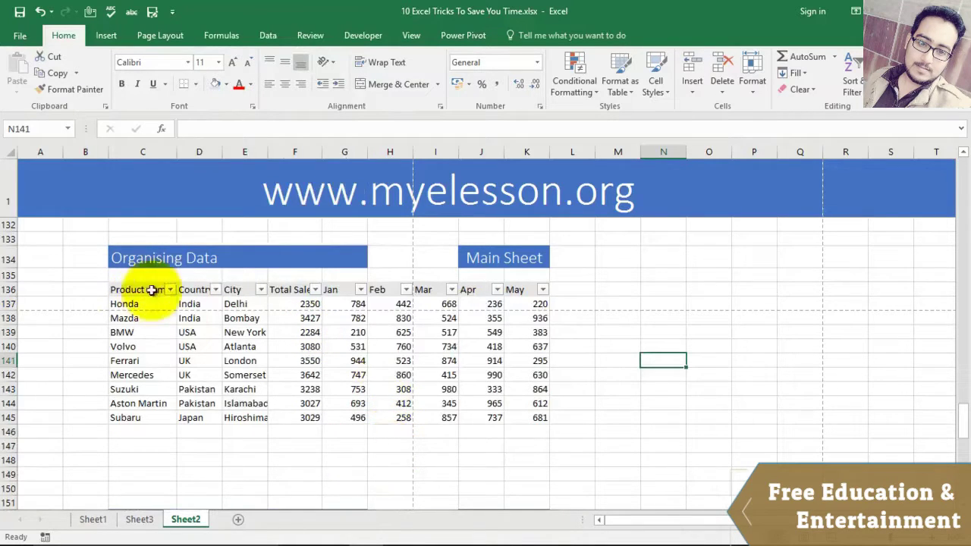
# Step: Filter Country to USA and UK, then restore all countries to show nine rows
pyautogui.click(215, 289)
pyautogui.click(67, 143)
pyautogui.click(61, 200)
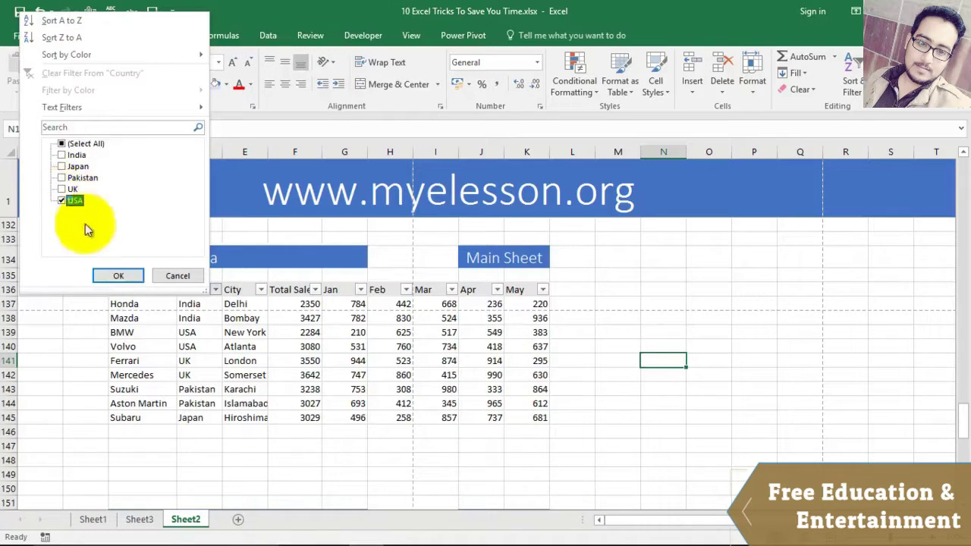
pyautogui.click(61, 189)
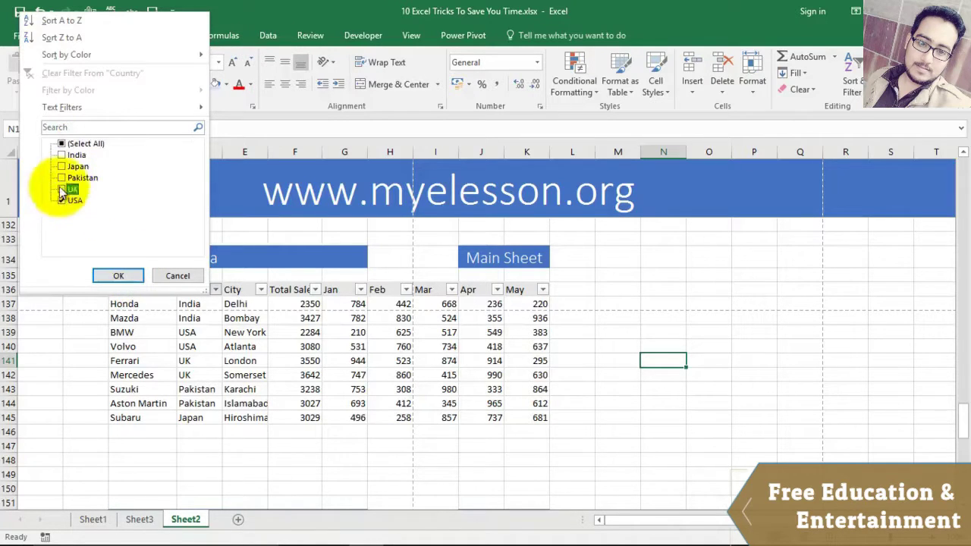
pyautogui.click(118, 276)
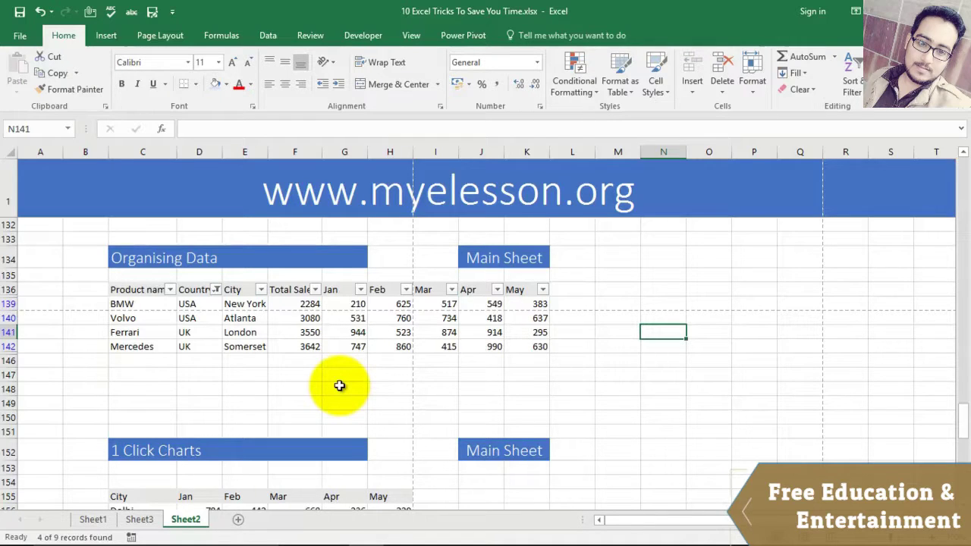
pyautogui.click(216, 289)
pyautogui.click(62, 143)
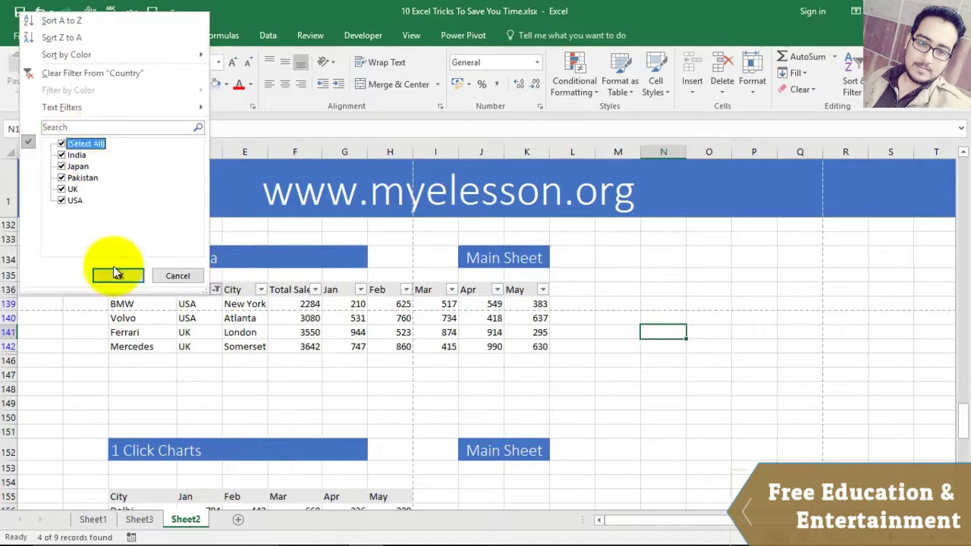
pyautogui.click(118, 275)
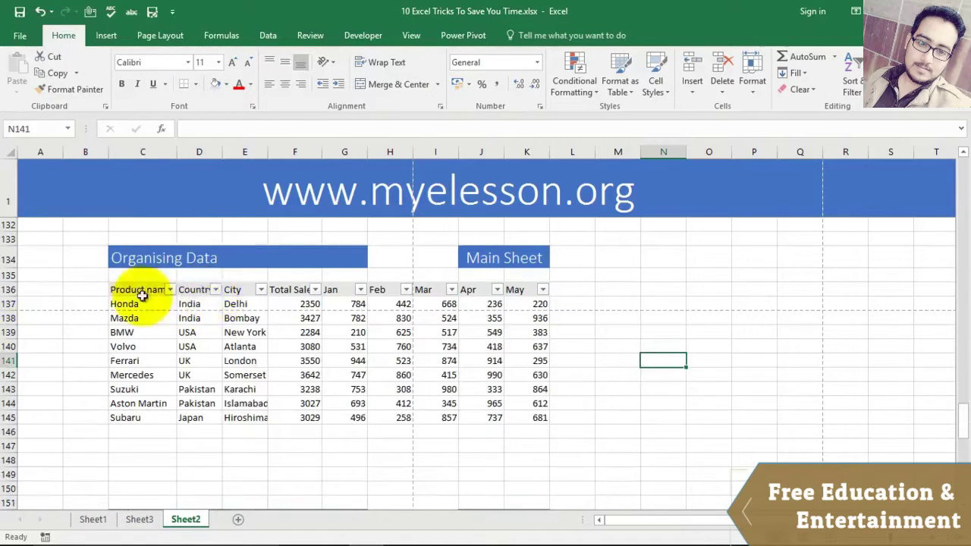
pyautogui.moveTo(123, 289); pyautogui.dragTo(536, 296)
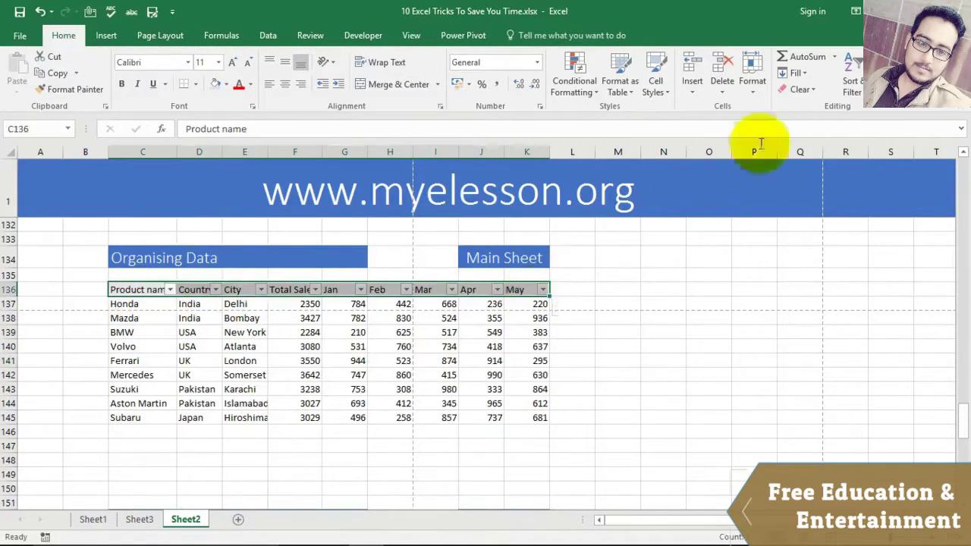
# Step: Re-apply header filters and sort the cars A to Z by Product name
pyautogui.click(851, 86)
pyautogui.click(871, 159)
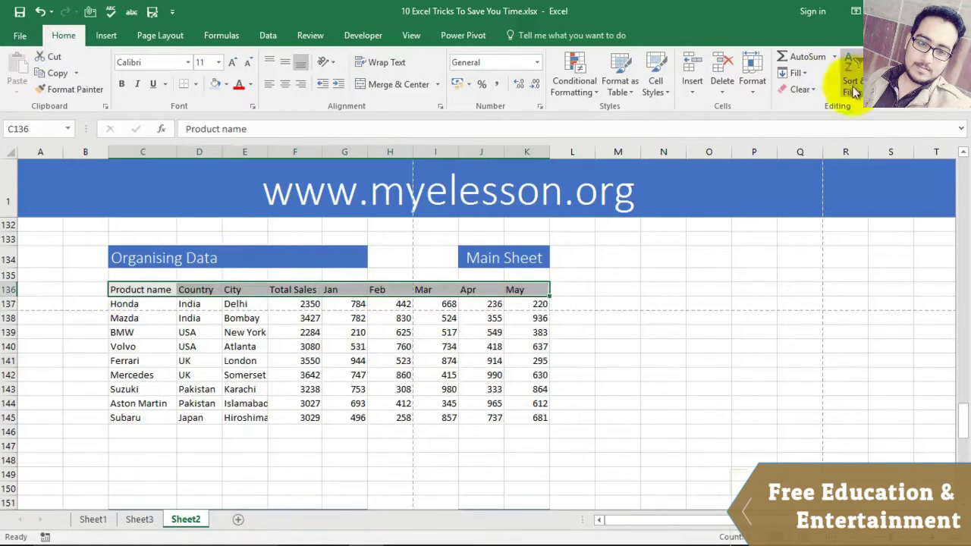
pyautogui.click(851, 87)
pyautogui.click(872, 160)
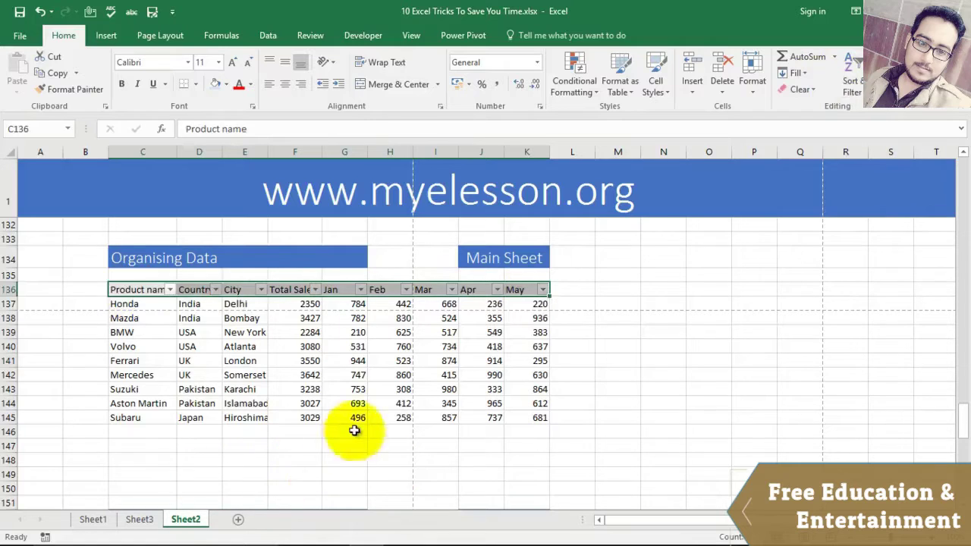
pyautogui.click(170, 289)
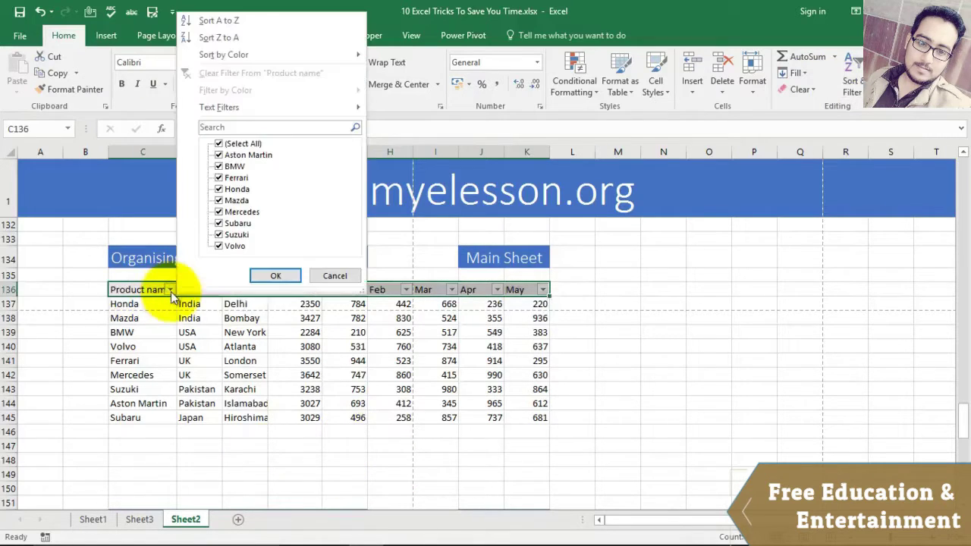
pyautogui.click(217, 21)
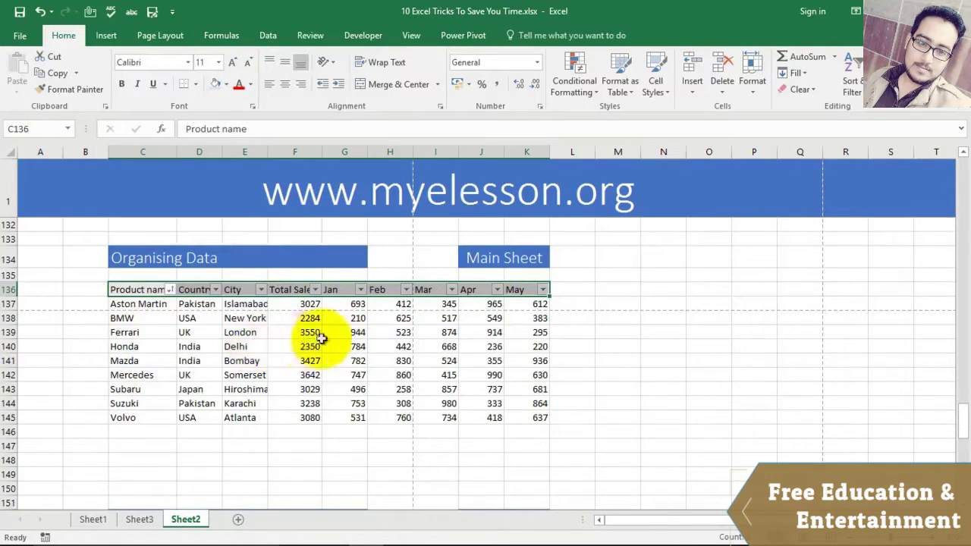
pyautogui.scroll(-4, 317, 333)
pyautogui.scroll(-2, 328, 310)
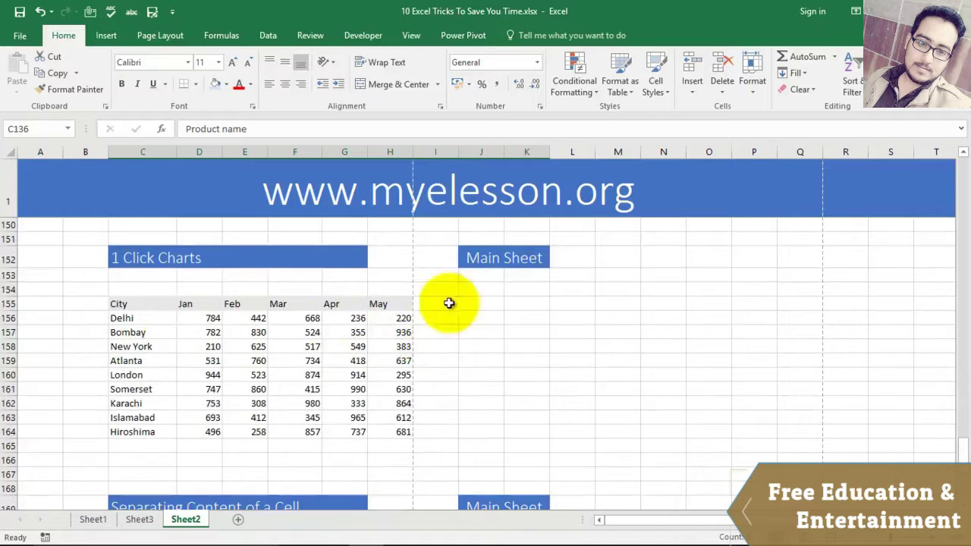
# Step: Select the city table of Jan–May values and press F11 to create the Chart1 column chart
pyautogui.scroll(-1, 458, 302)
pyautogui.moveTo(124, 253); pyautogui.dragTo(385, 384)
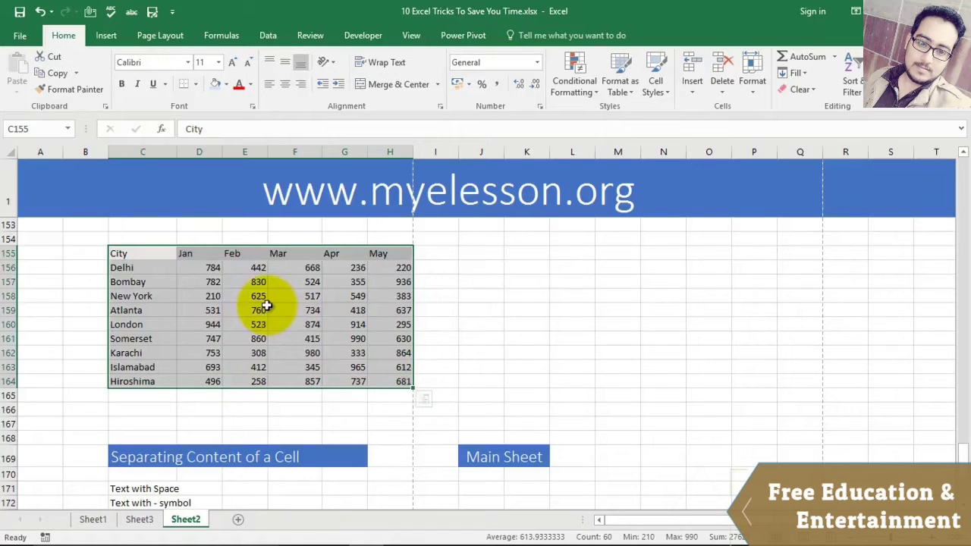
pyautogui.press('F11')
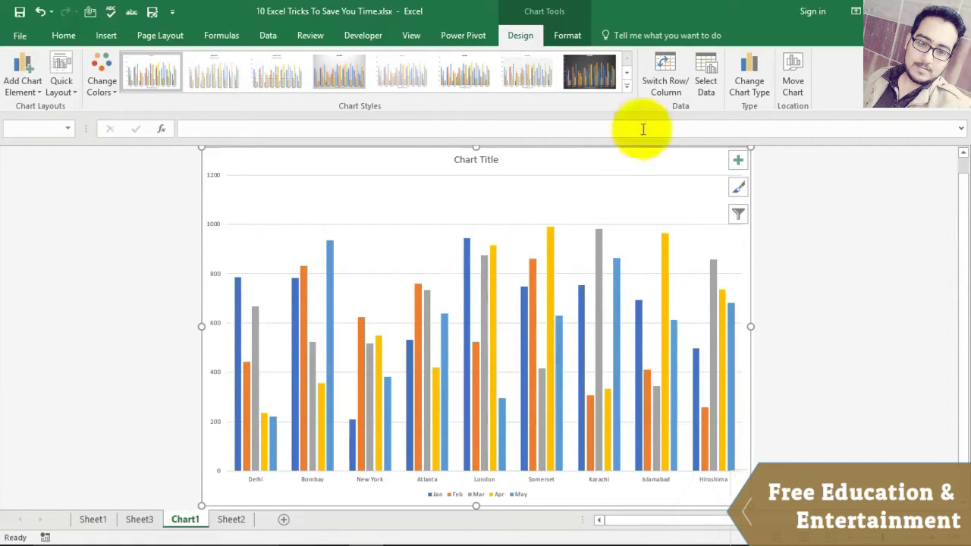
# Step: In Change Chart Type, compare Line, Pie and Bar, then choose Area and confirm
pyautogui.click(742, 83)
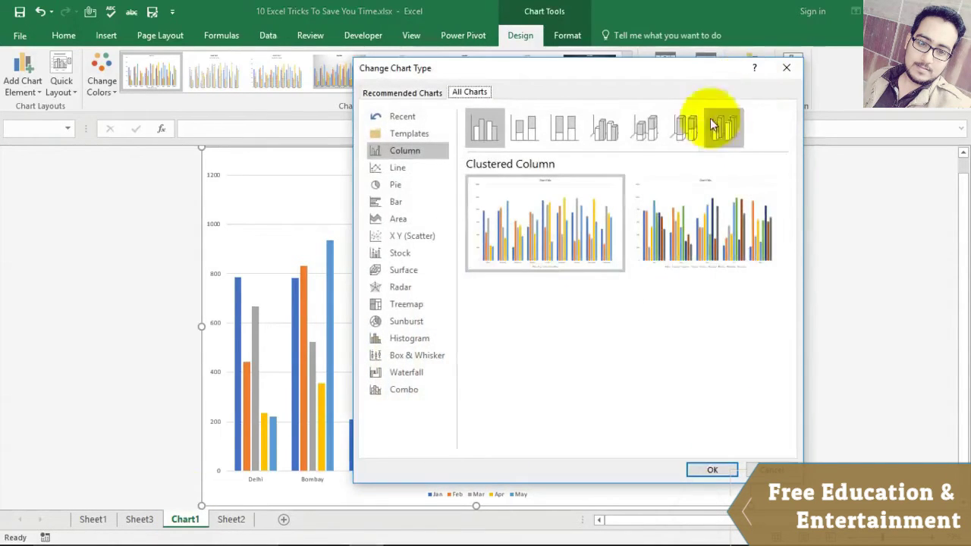
pyautogui.click(404, 166)
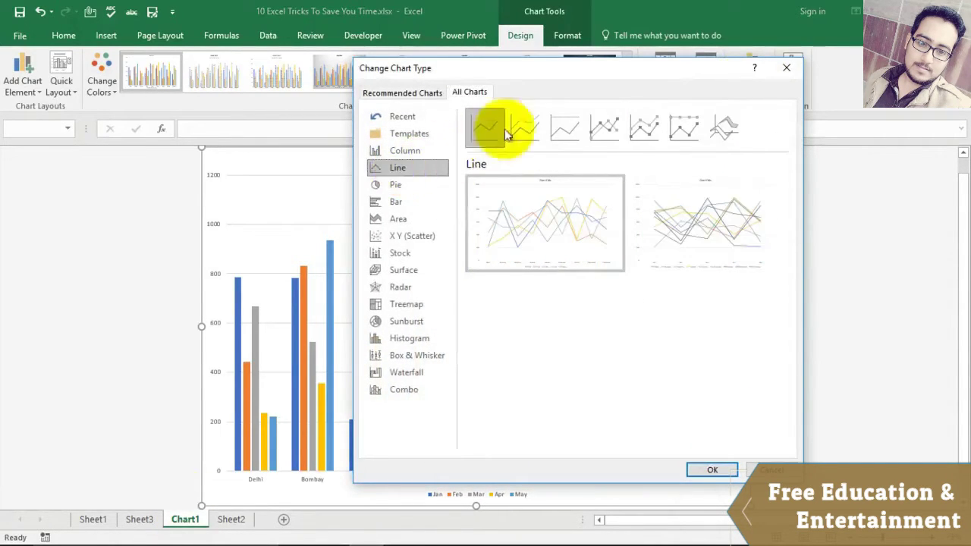
pyautogui.click(396, 186)
pyautogui.click(396, 201)
pyautogui.click(399, 220)
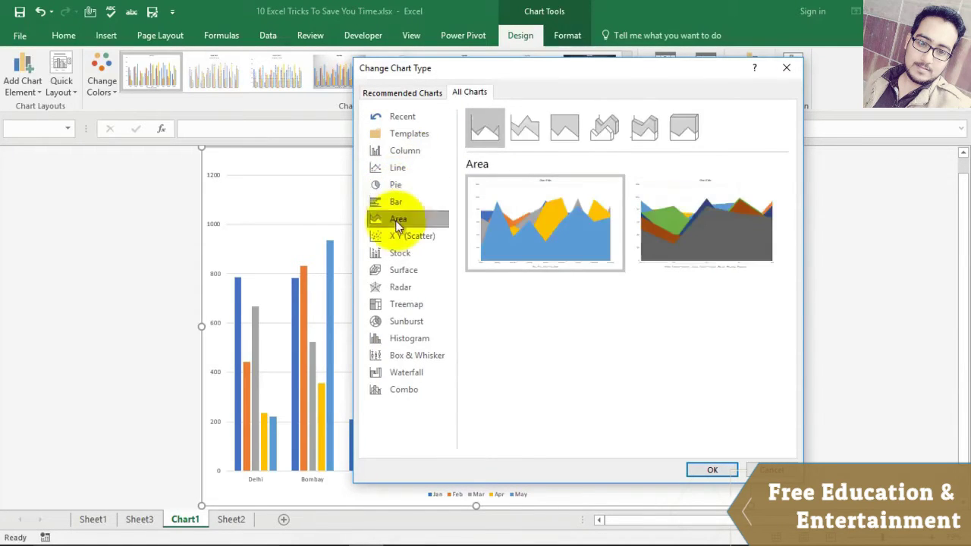
pyautogui.click(396, 185)
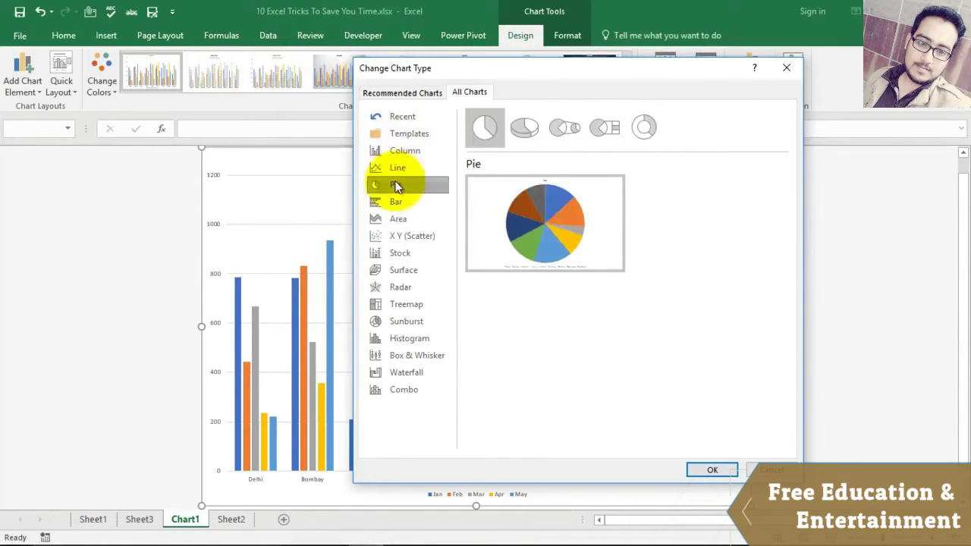
pyautogui.click(396, 201)
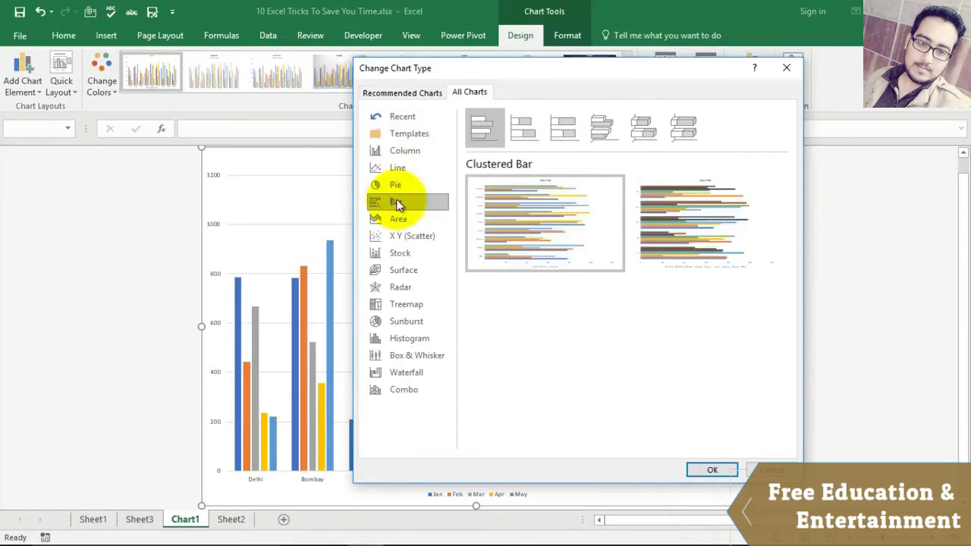
pyautogui.click(397, 216)
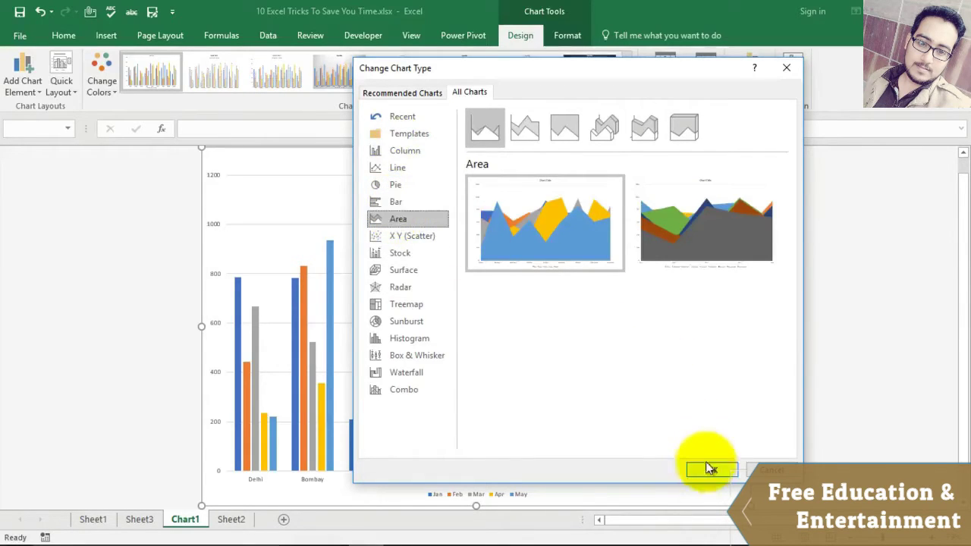
pyautogui.click(710, 468)
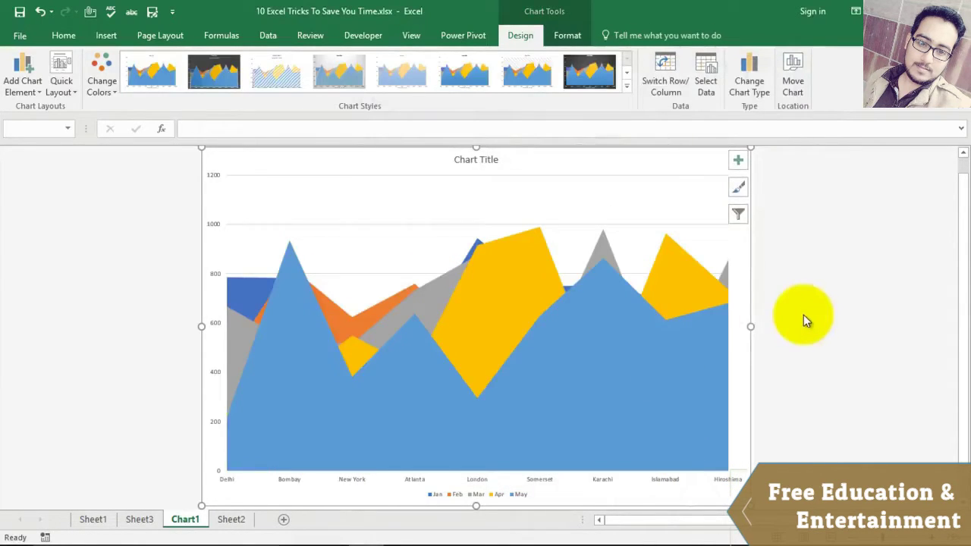
# Step: On Sheet2, enter 'text 123456' in cell C174 below the Separating Content of a Cell examples
pyautogui.click(228, 523)
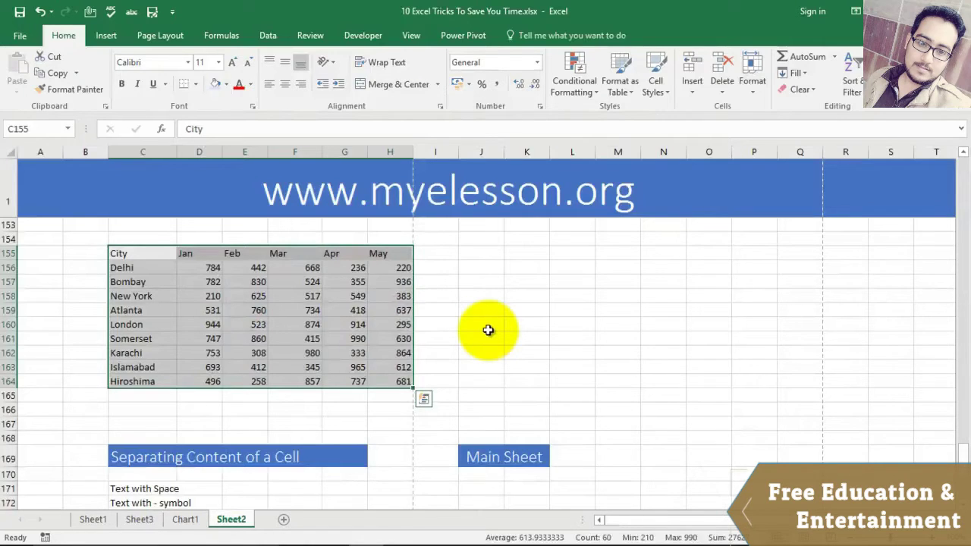
pyautogui.scroll(-4, 488, 330)
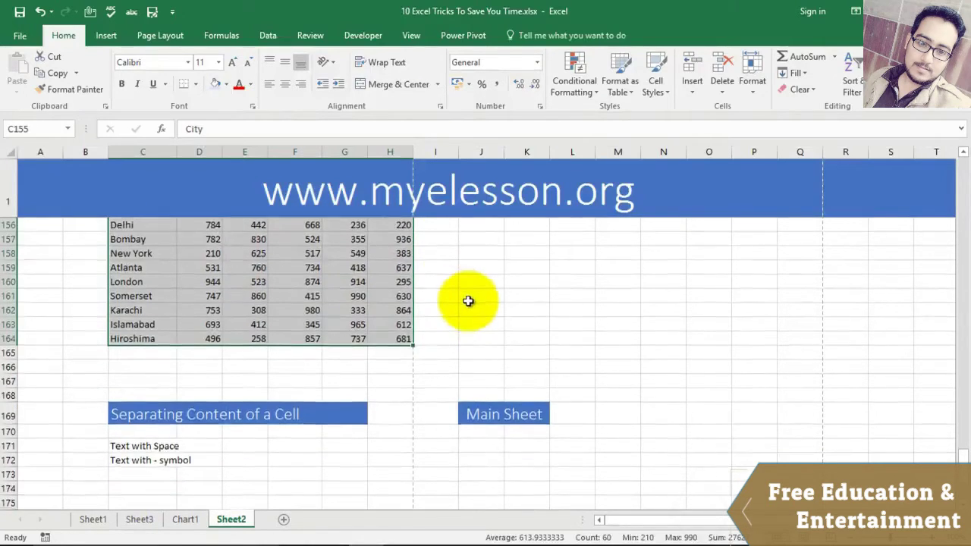
pyautogui.scroll(-1, 468, 301)
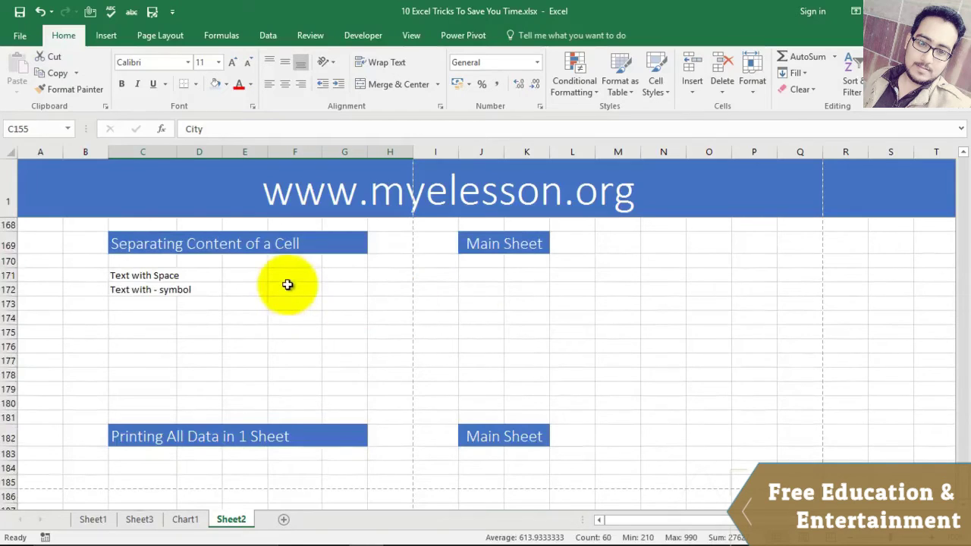
pyautogui.click(138, 275)
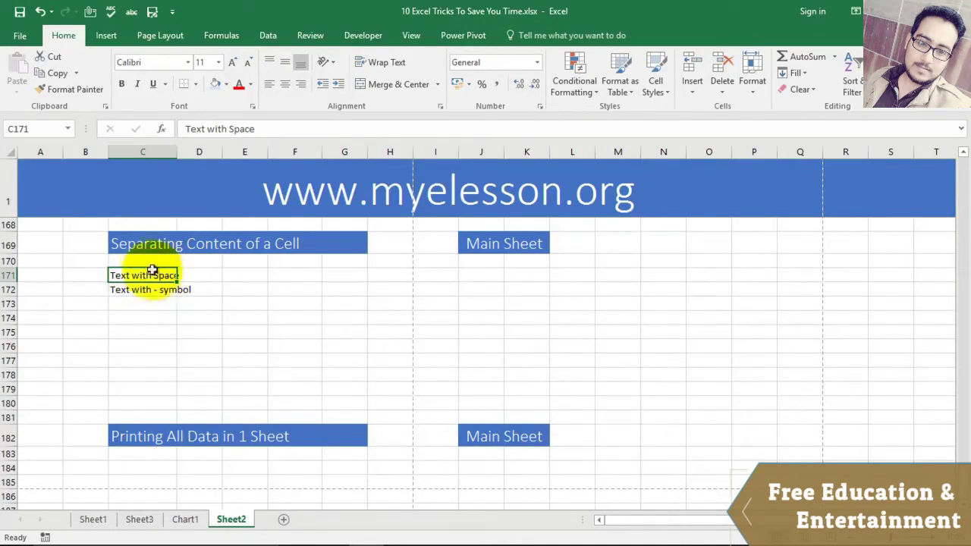
pyautogui.click(145, 299)
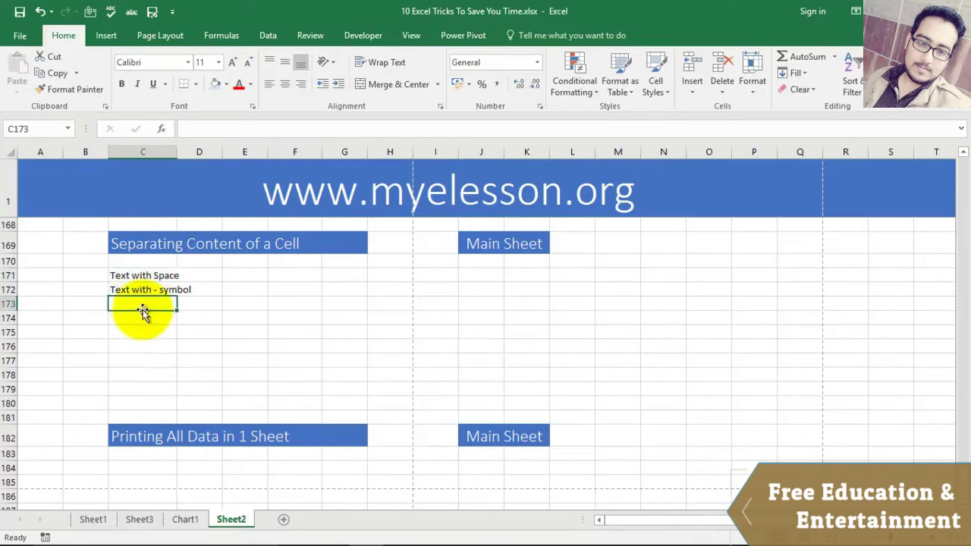
pyautogui.click(141, 319)
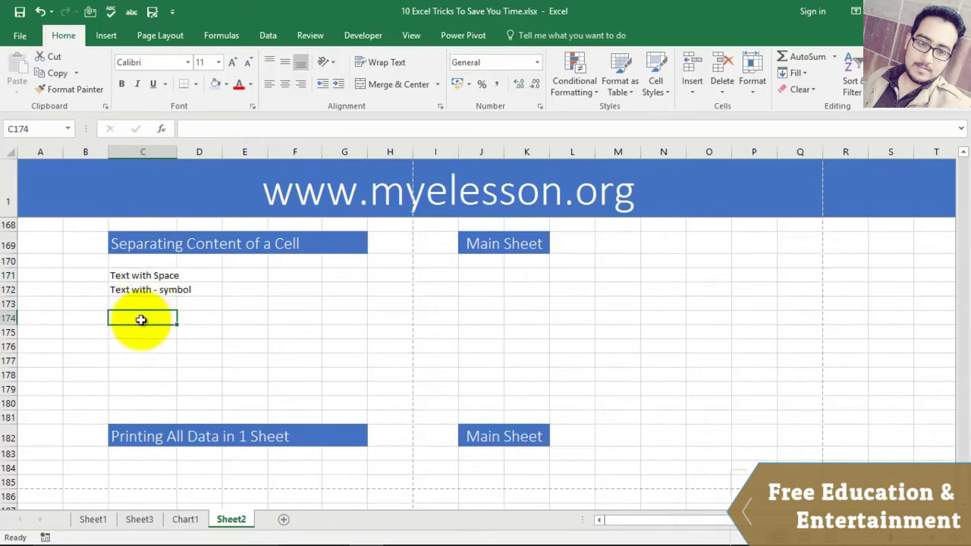
pyautogui.write('text 123')
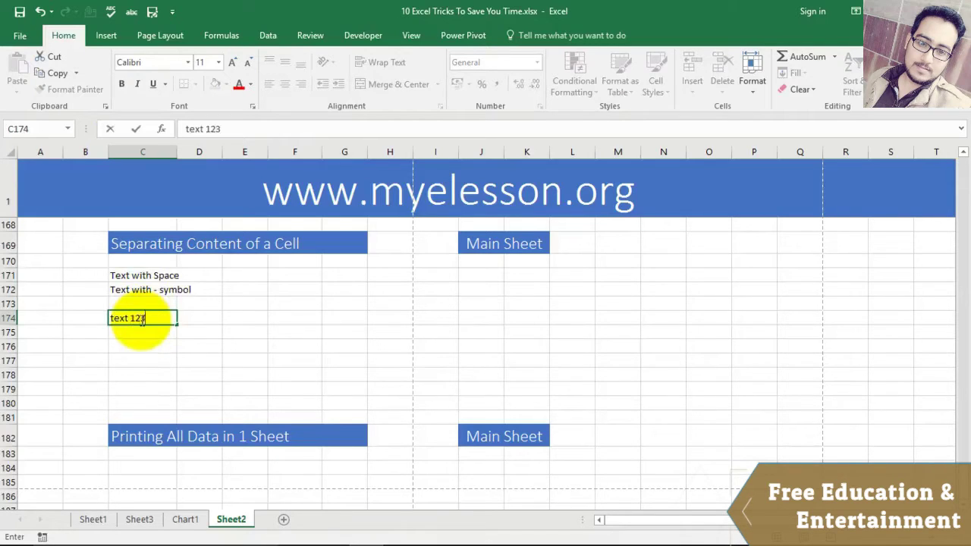
pyautogui.write('456')
pyautogui.press('Return')
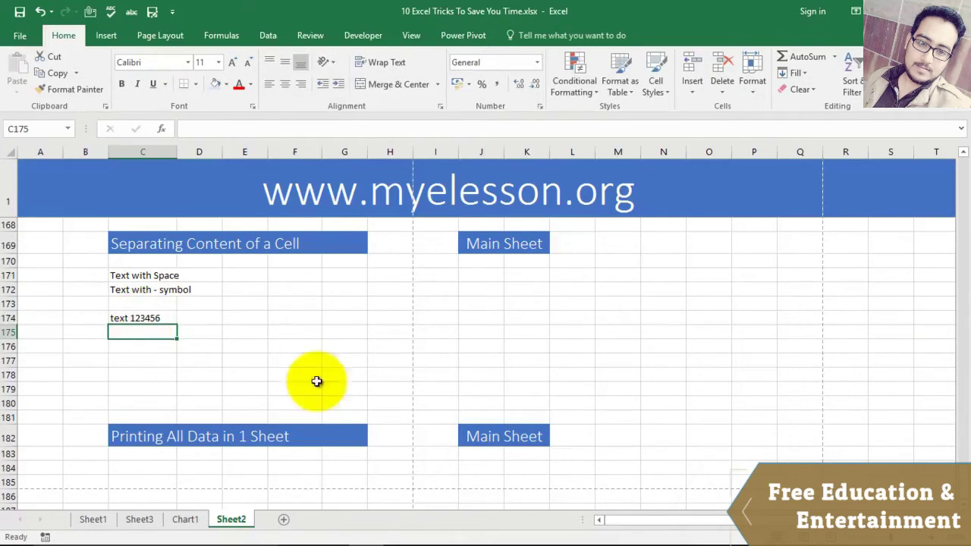
pyautogui.click(134, 319)
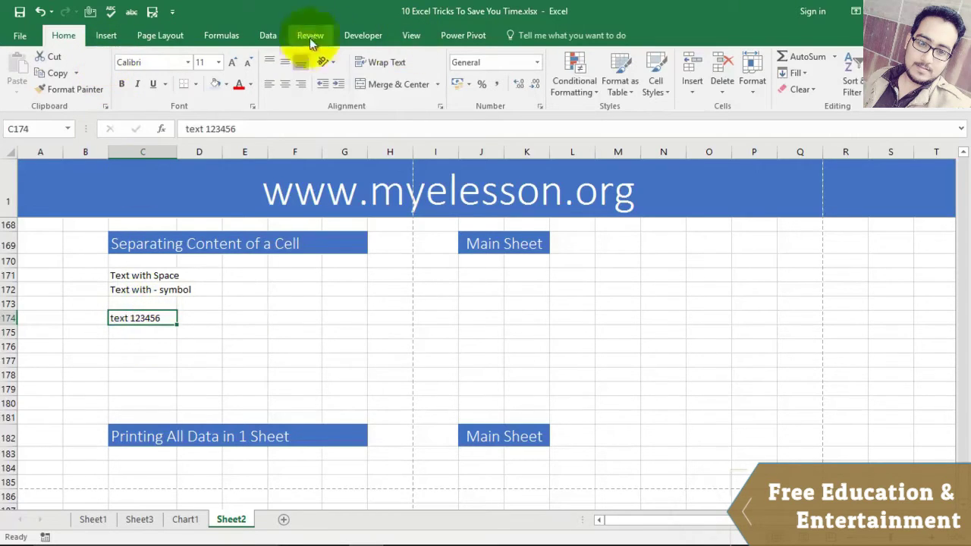
pyautogui.click(267, 34)
# Step: Split C174 at the space with Text to Columns, leaving 'text' in C174 and 123456 in D174
pyautogui.click(568, 95)
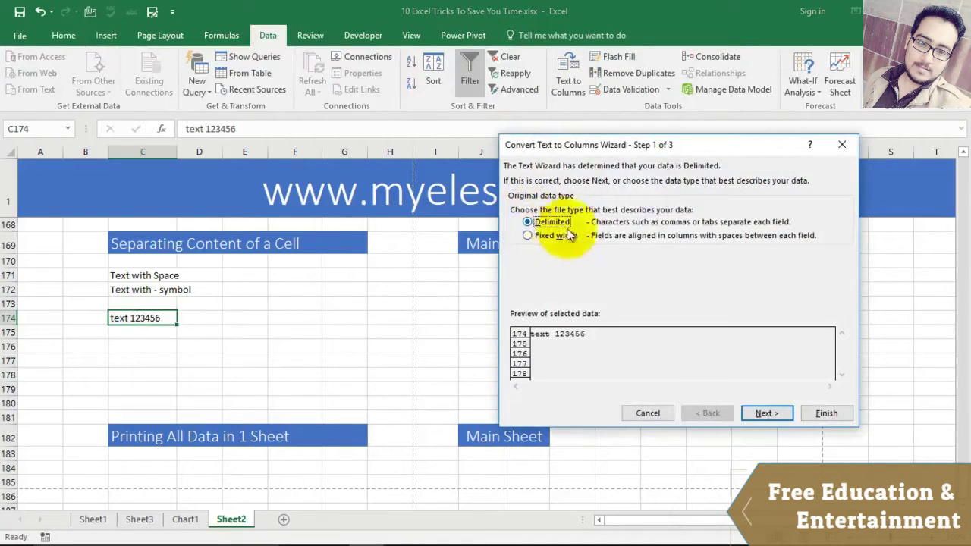
pyautogui.click(769, 412)
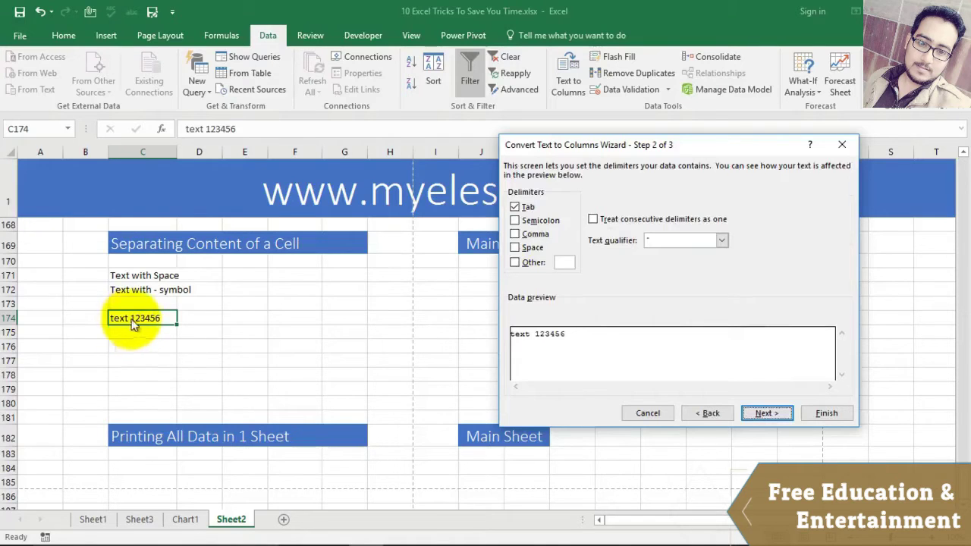
pyautogui.click(514, 207)
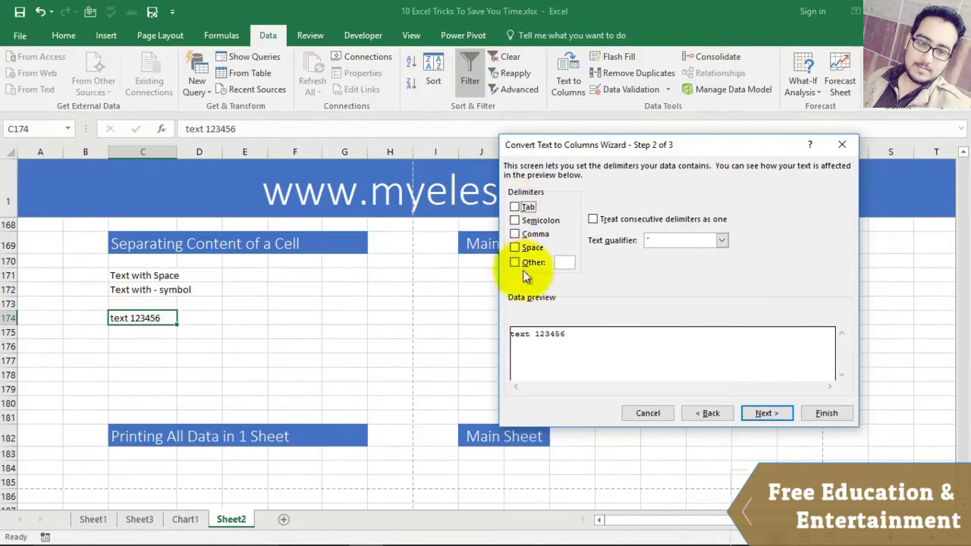
pyautogui.click(767, 413)
pyautogui.click(826, 412)
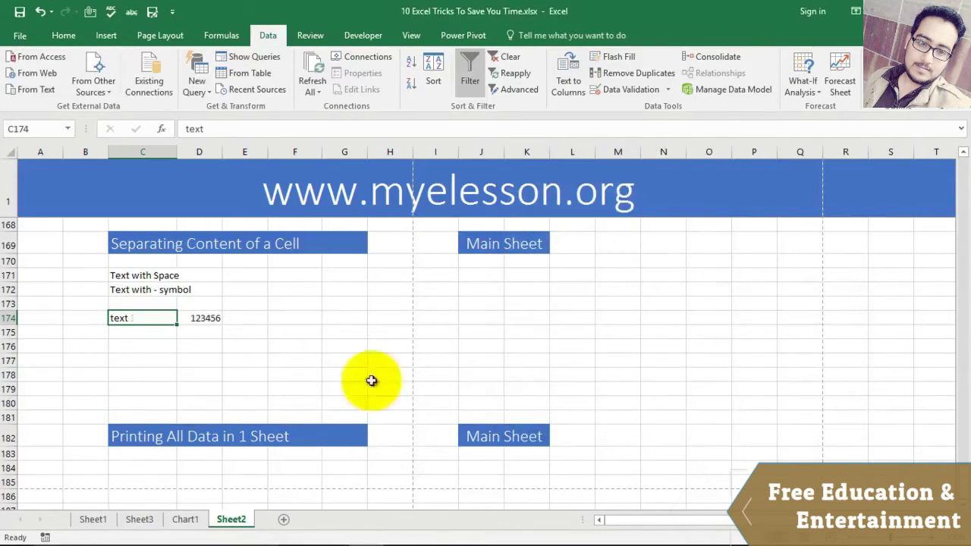
pyautogui.click(311, 360)
pyautogui.moveTo(129, 318); pyautogui.dragTo(221, 324)
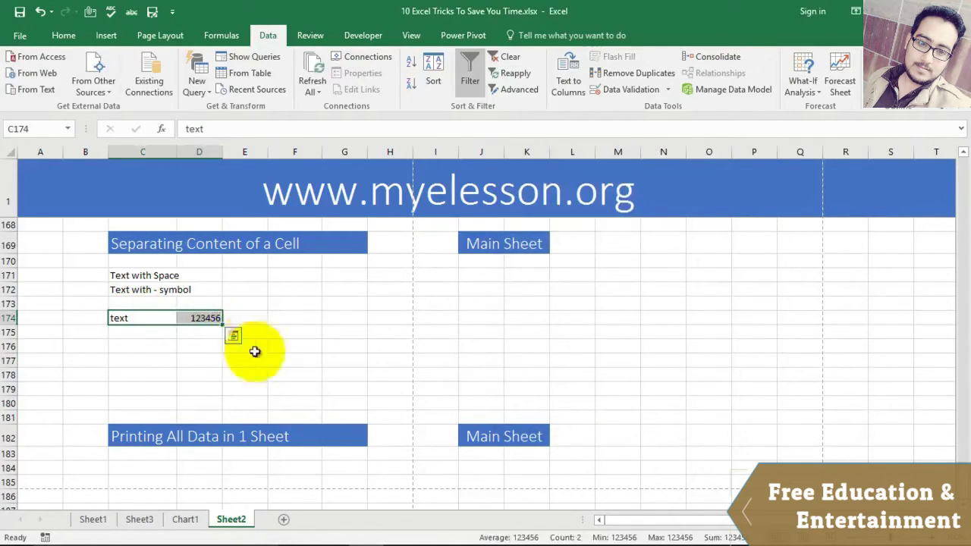
pyautogui.click(279, 361)
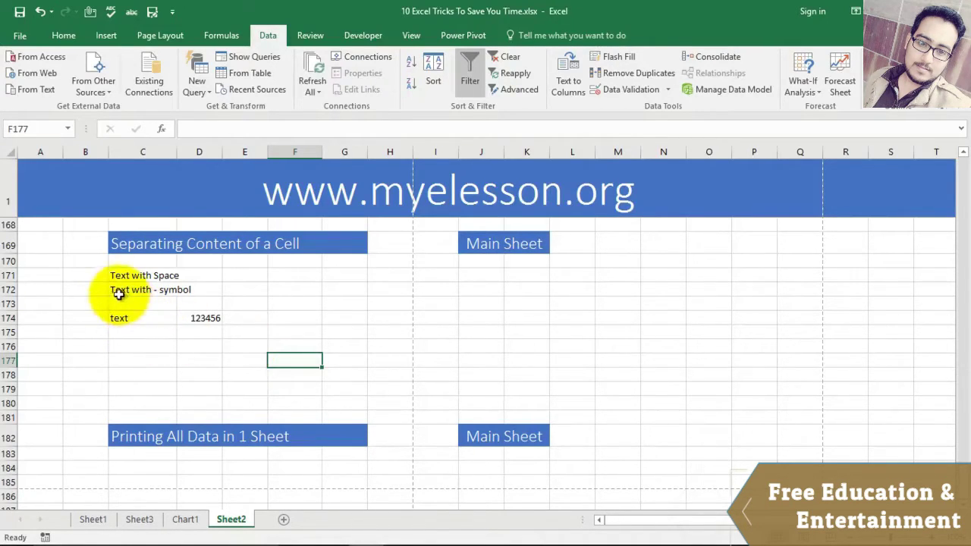
# Step: Split C172 ('Text with - symbol') with Text to Columns, using '-' as the Other delimiter
pyautogui.click(152, 291)
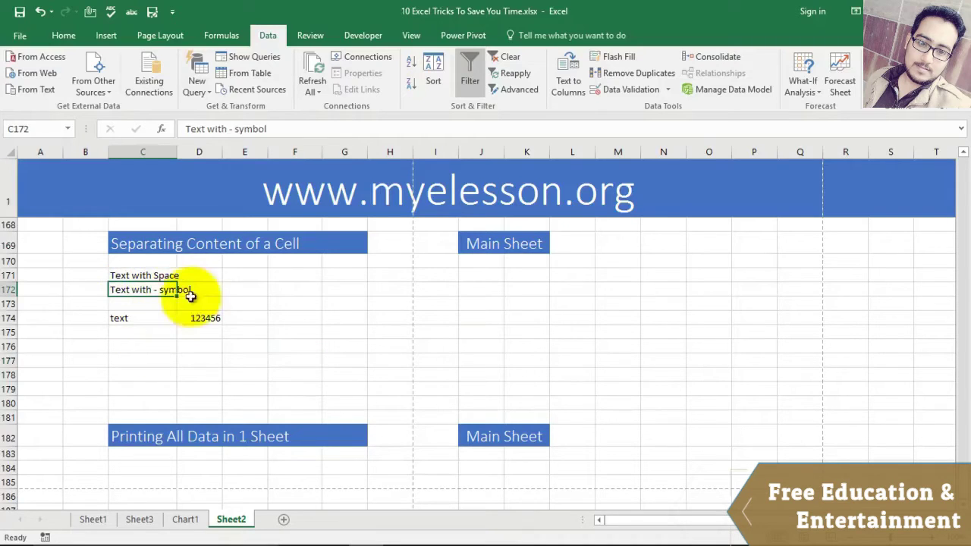
pyautogui.click(567, 85)
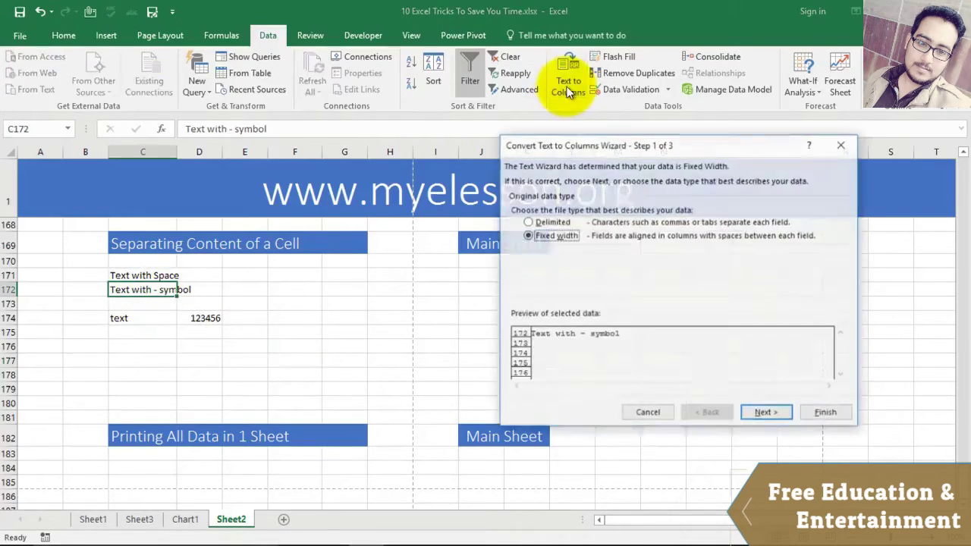
pyautogui.click(542, 223)
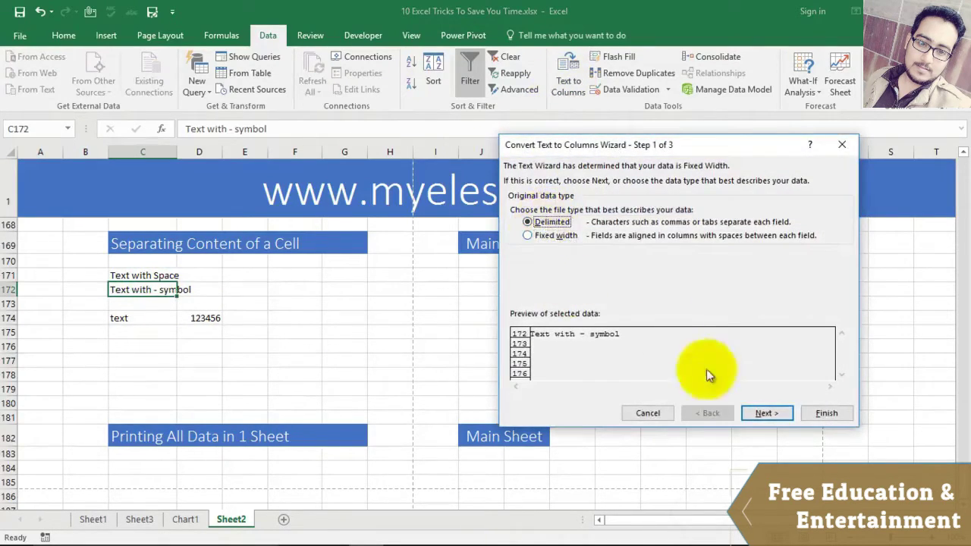
pyautogui.click(762, 412)
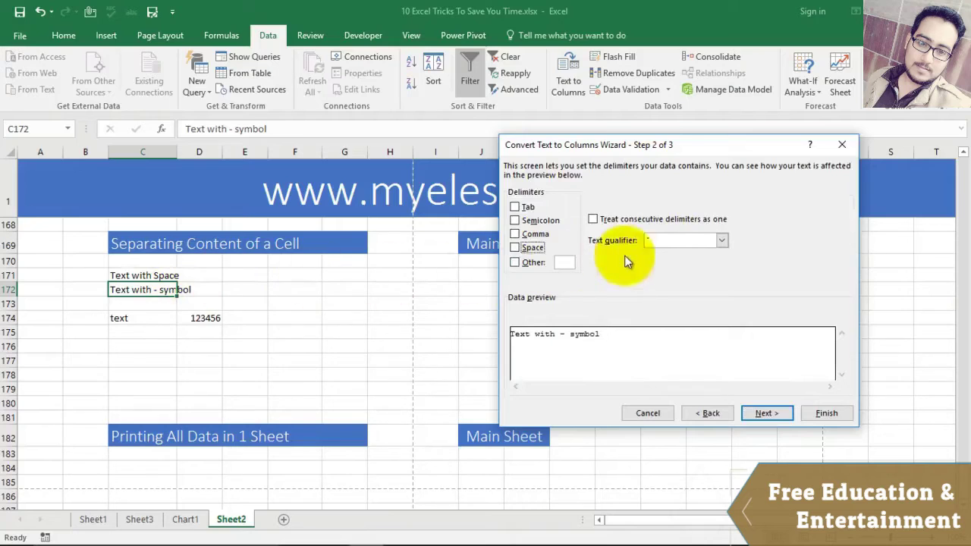
pyautogui.click(652, 240)
pyautogui.click(514, 262)
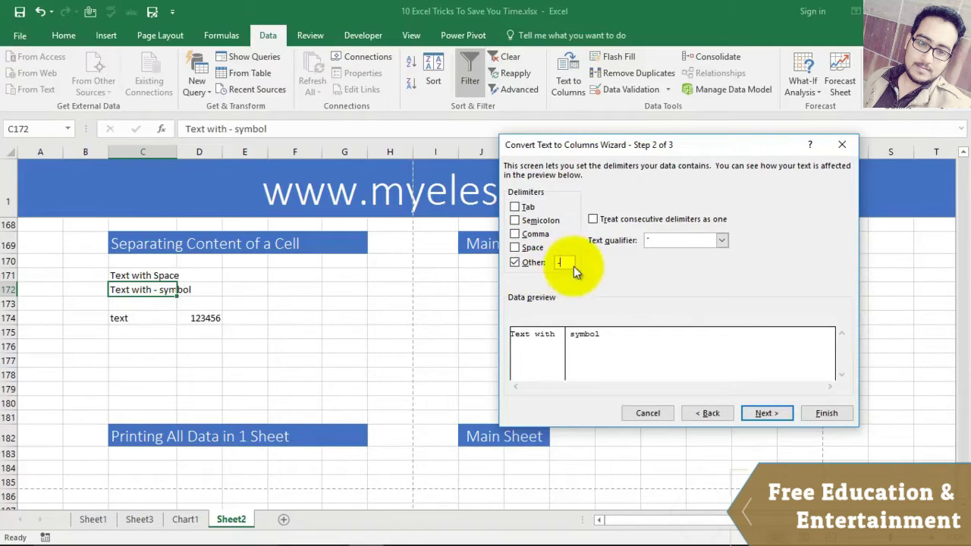
pyautogui.click(763, 413)
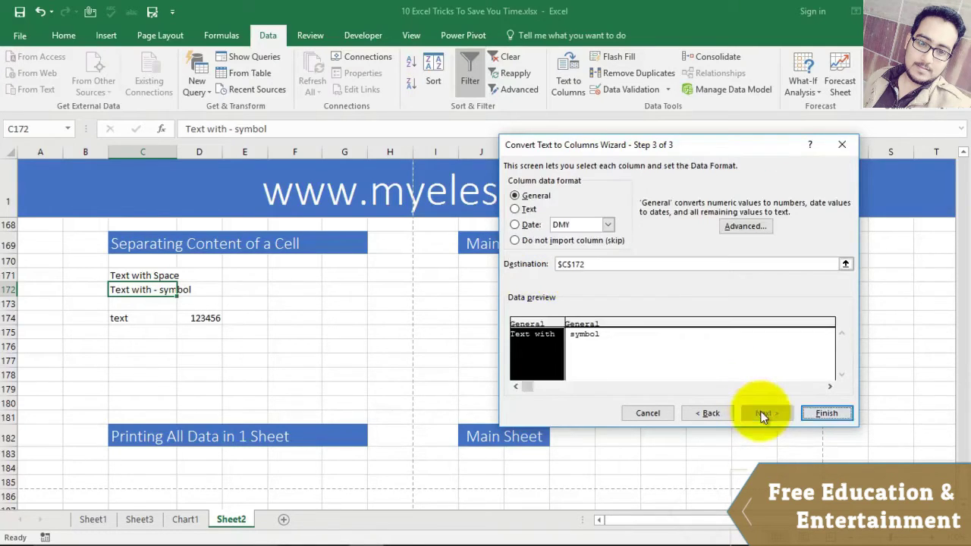
pyautogui.click(810, 413)
# Step: Check that C172 now reads 'Text with' and D172 holds 'symbol'
pyautogui.click(311, 335)
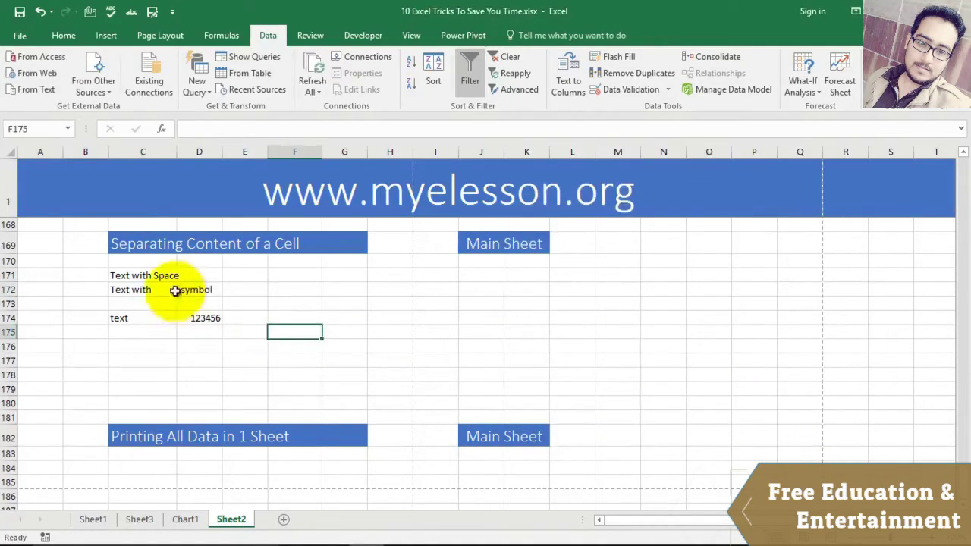
pyautogui.click(201, 289)
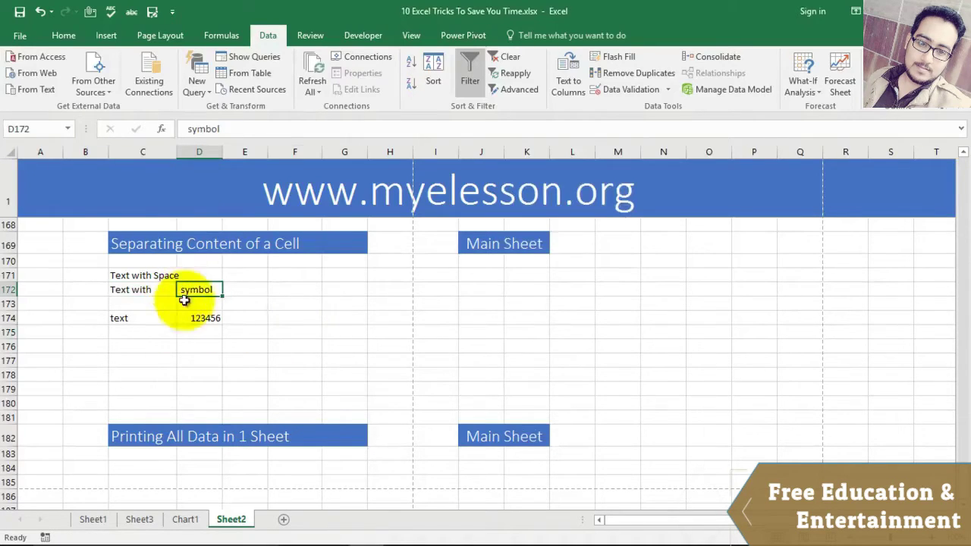
pyautogui.click(160, 286)
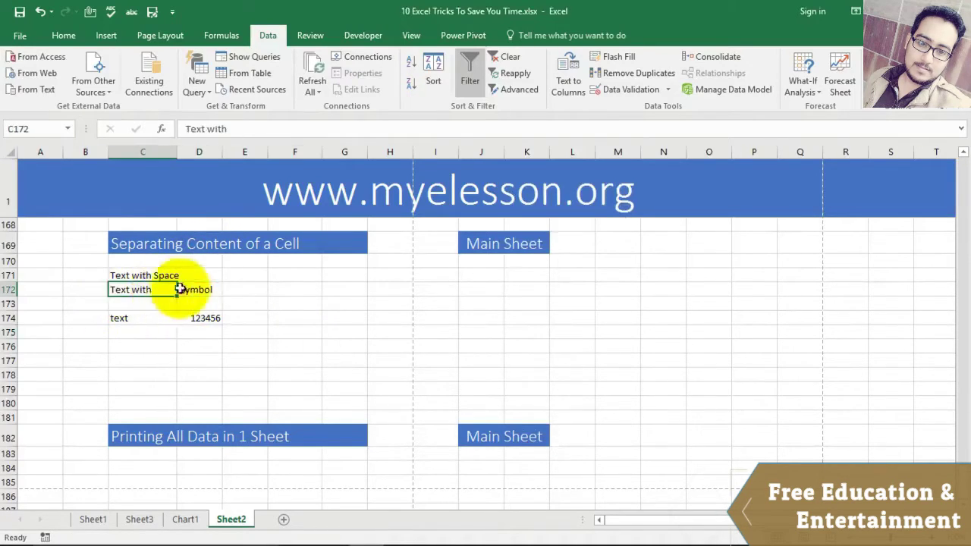
pyautogui.click(199, 289)
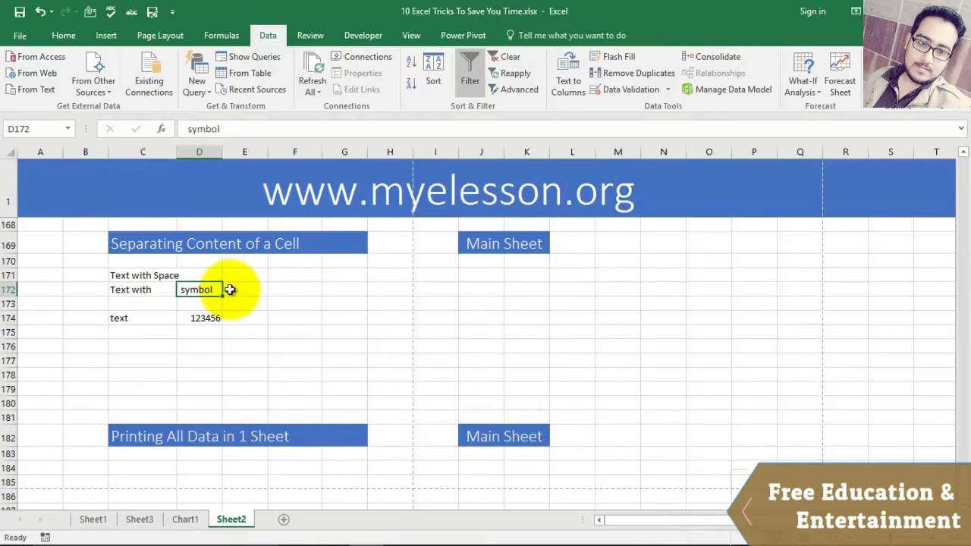
pyautogui.scroll(-4, 305, 309)
pyautogui.scroll(1, 297, 316)
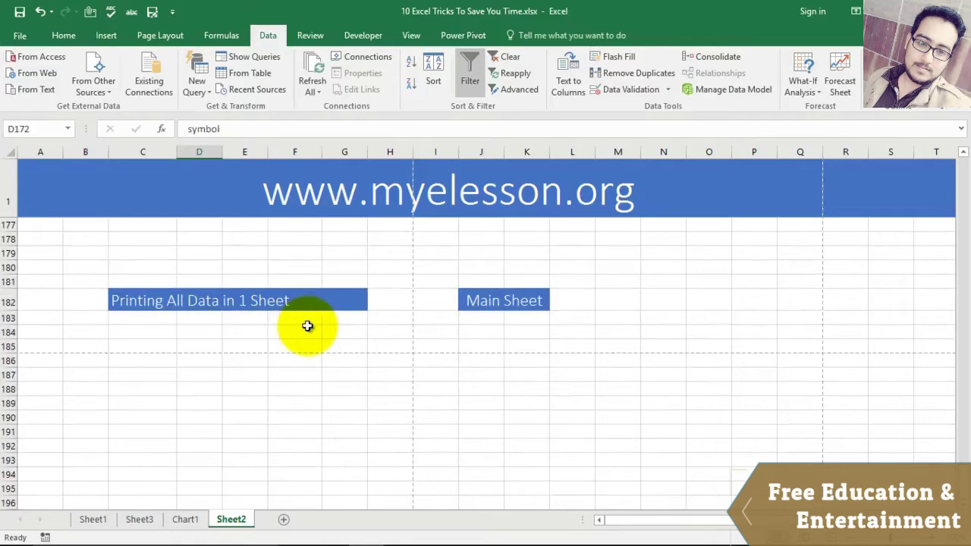
# Step: Set Sheet1 to print in Landscape orientation with Fit Sheet on One Page scaling
pyautogui.click(92, 519)
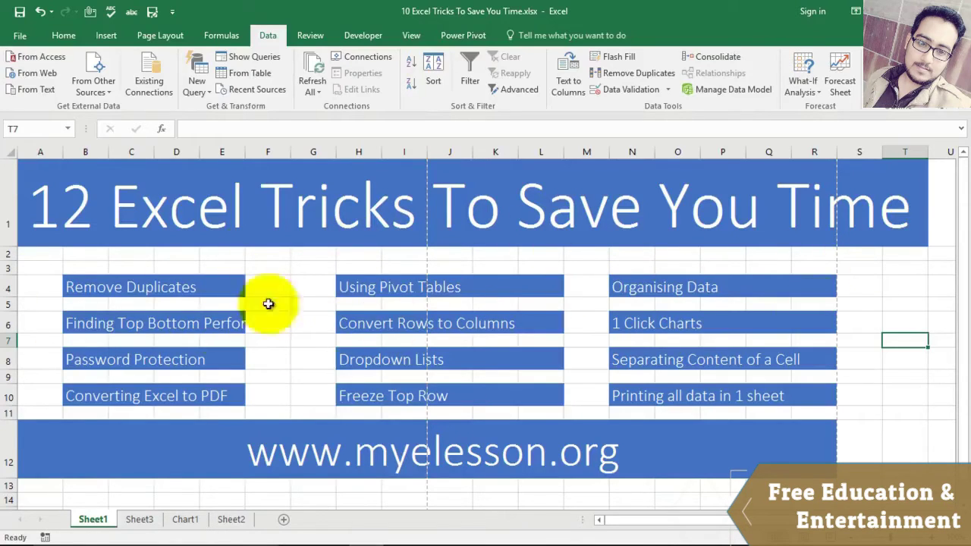
pyautogui.click(23, 36)
pyautogui.click(26, 233)
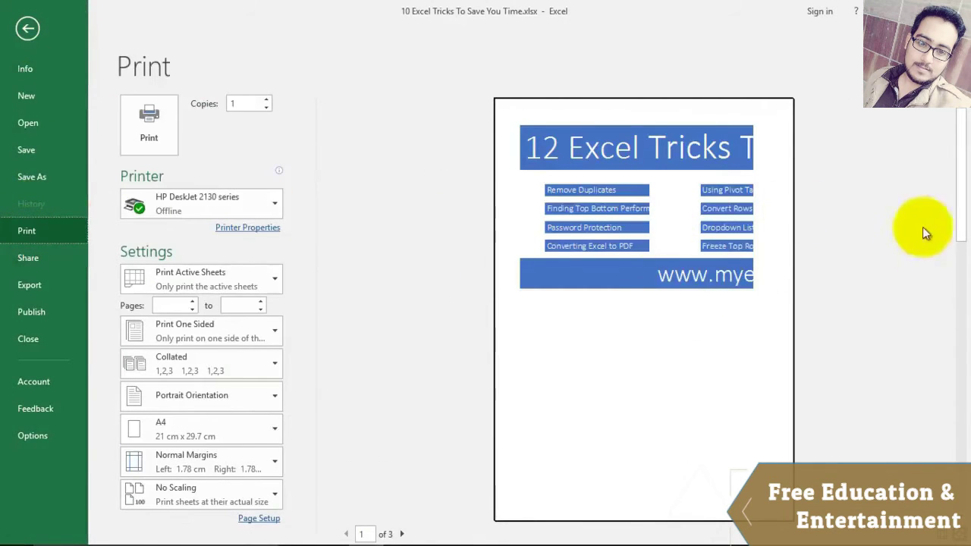
pyautogui.moveTo(966, 195); pyautogui.dragTo(953, 152)
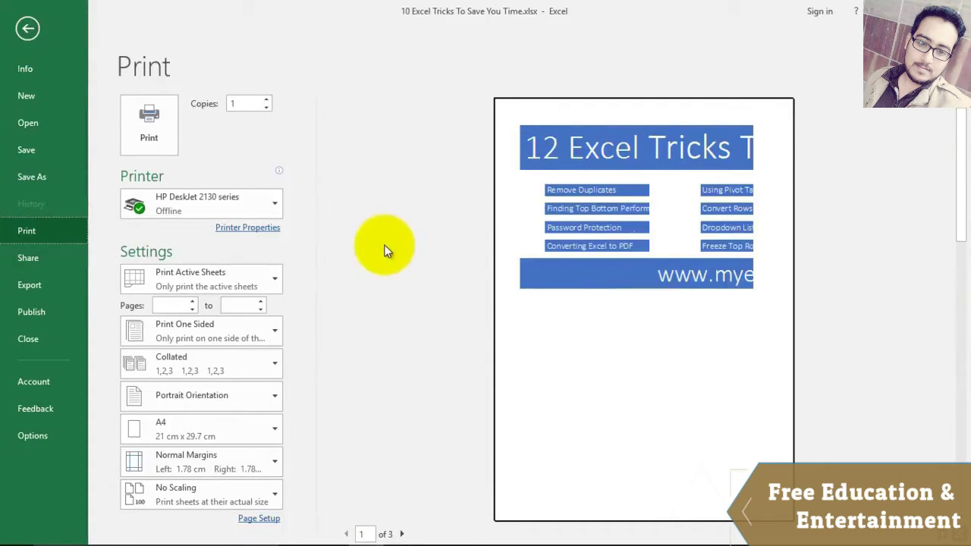
pyautogui.click(275, 494)
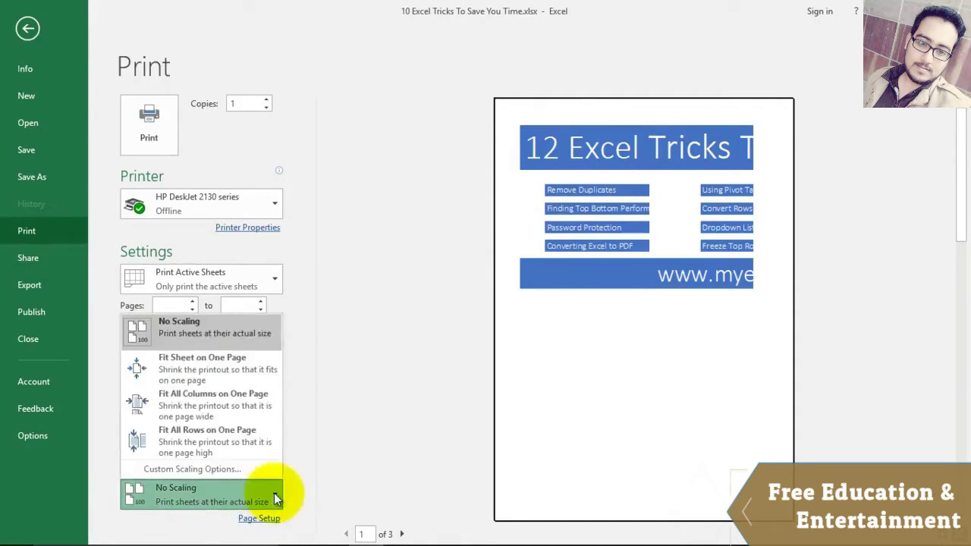
pyautogui.click(209, 368)
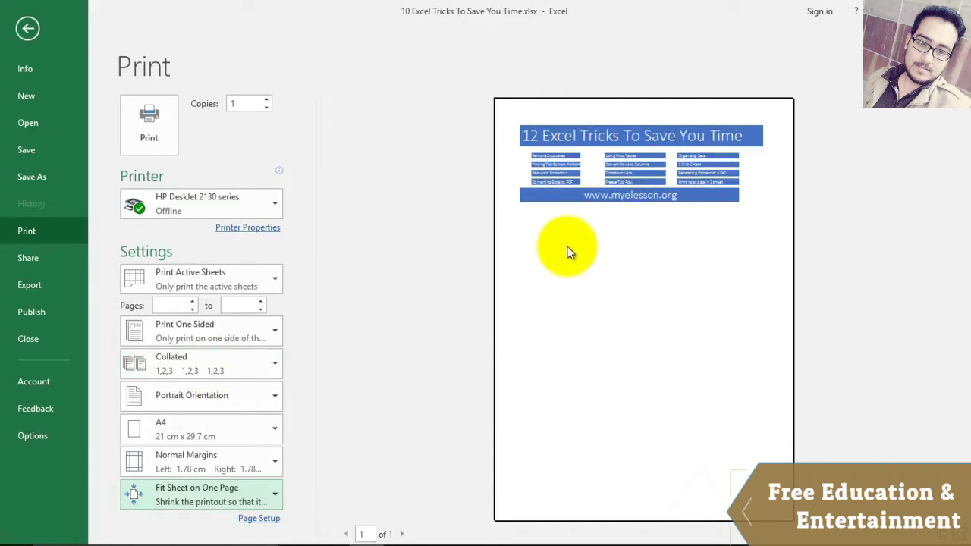
pyautogui.click(270, 397)
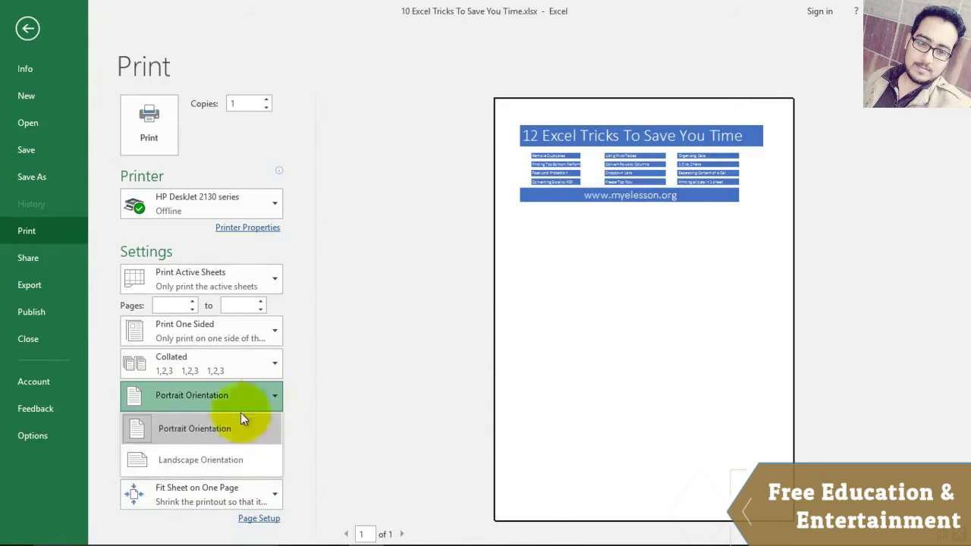
pyautogui.click(213, 457)
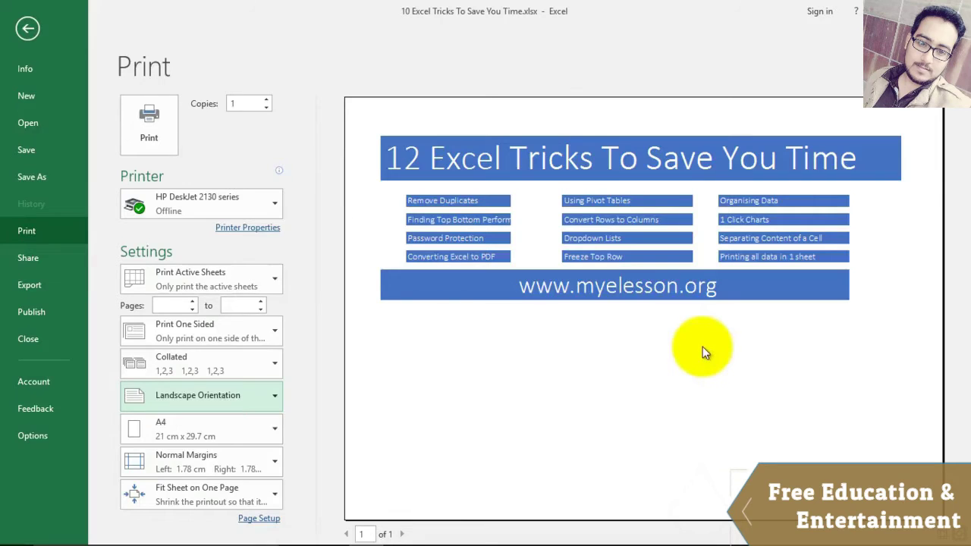
pyautogui.click(27, 29)
# Step: Open the Quick Access Toolbar's More Commands list and show All Commands
pyautogui.scroll(-1, 320, 304)
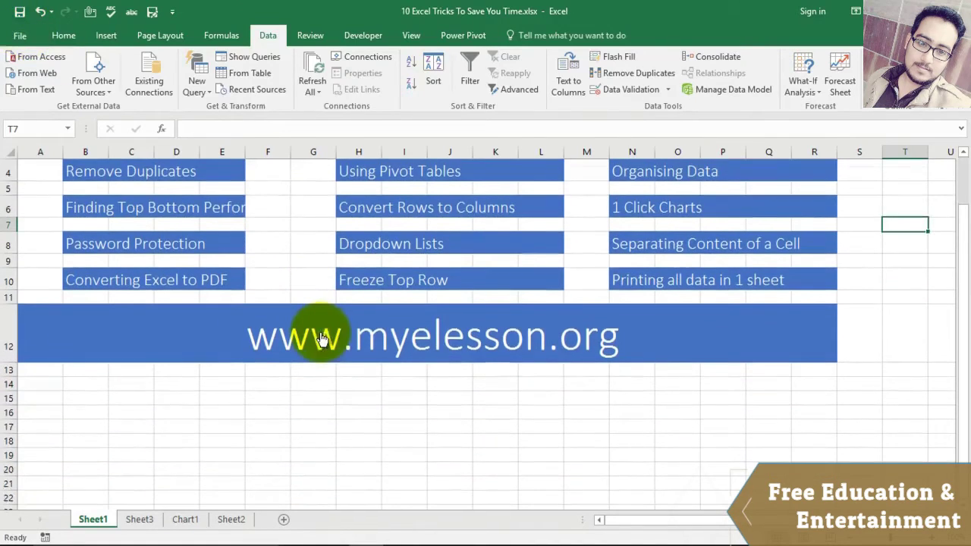
pyautogui.scroll(1, 687, 265)
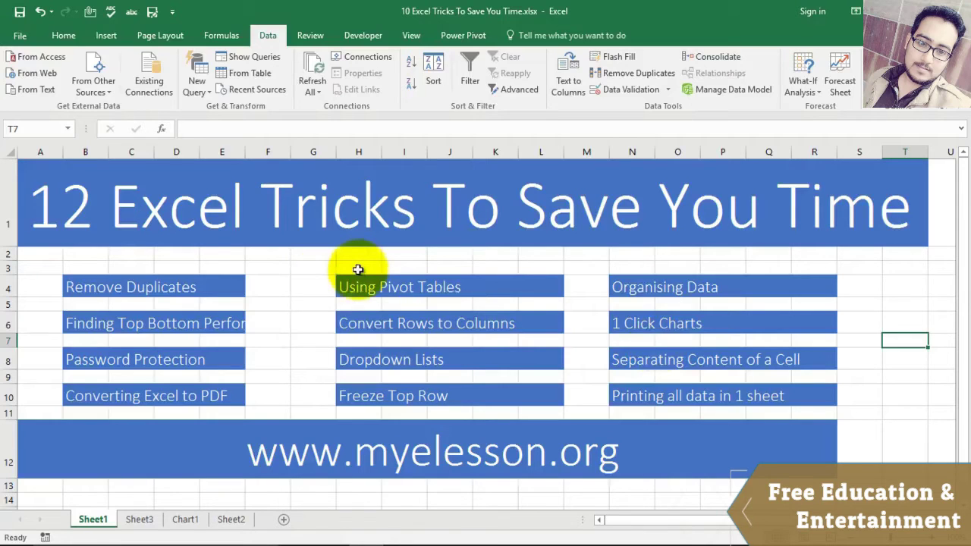
pyautogui.click(173, 12)
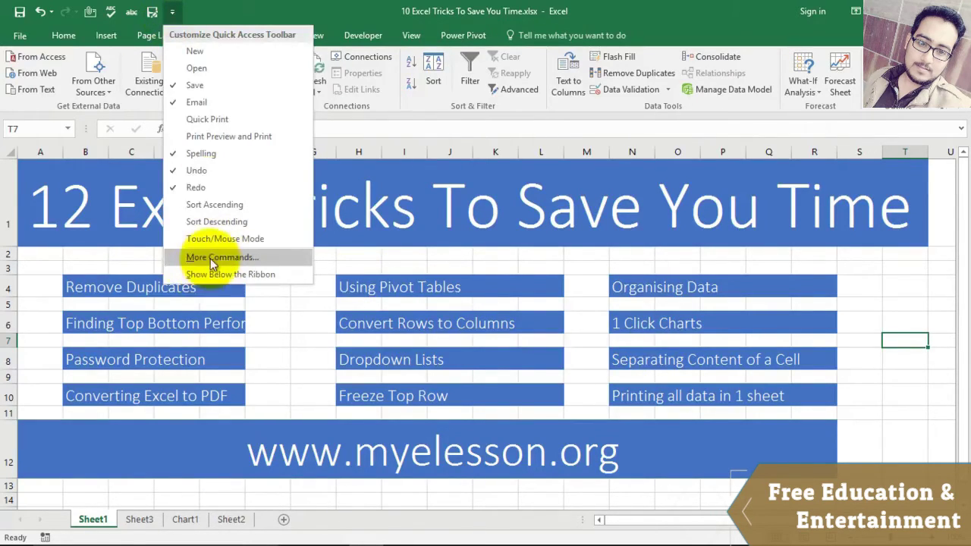
pyautogui.click(210, 258)
pyautogui.click(322, 84)
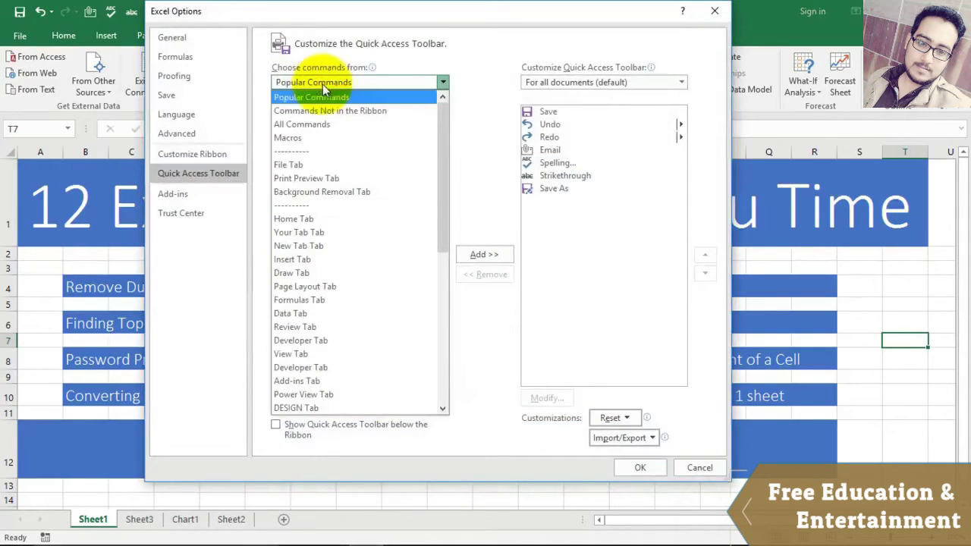
pyautogui.click(309, 127)
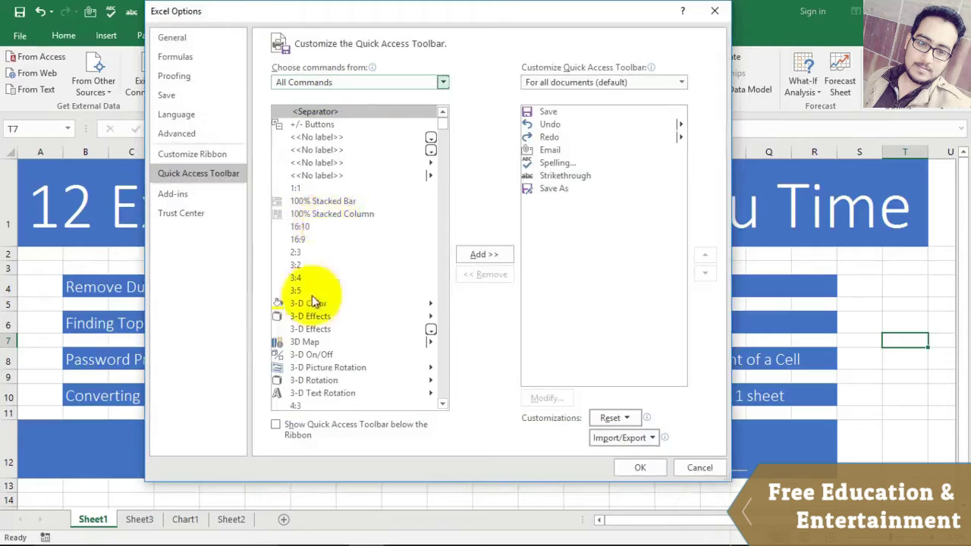
# Step: Add the Camera command to the Quick Access Toolbar and confirm with OK
pyautogui.scroll(-1, 311, 303)
pyautogui.click(309, 319)
pyautogui.scroll(-10, 316, 317)
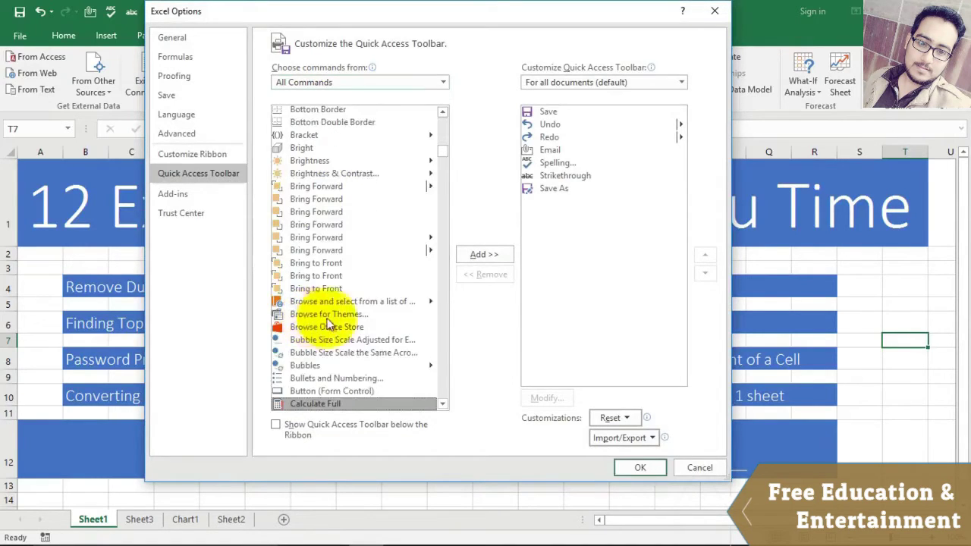
pyautogui.scroll(-3, 344, 314)
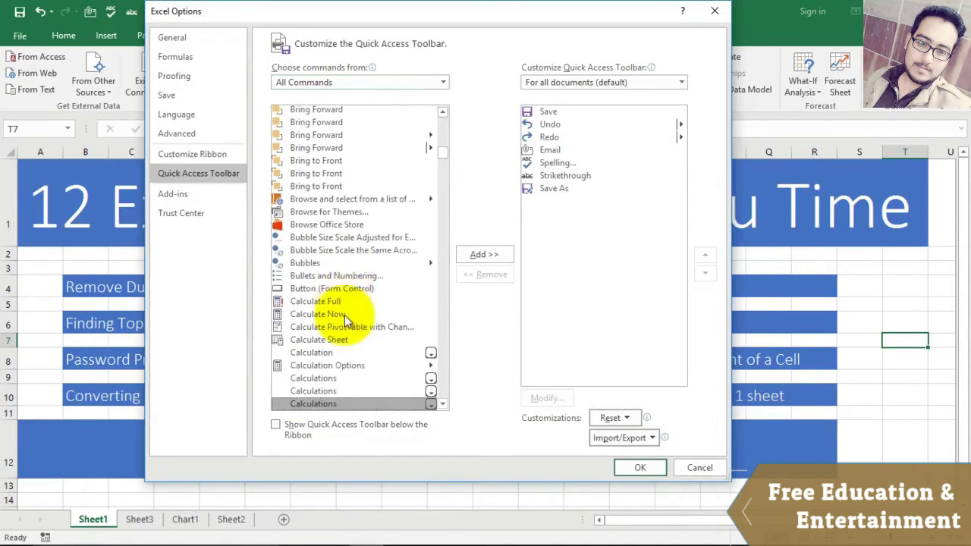
pyautogui.scroll(-1, 344, 314)
pyautogui.click(306, 392)
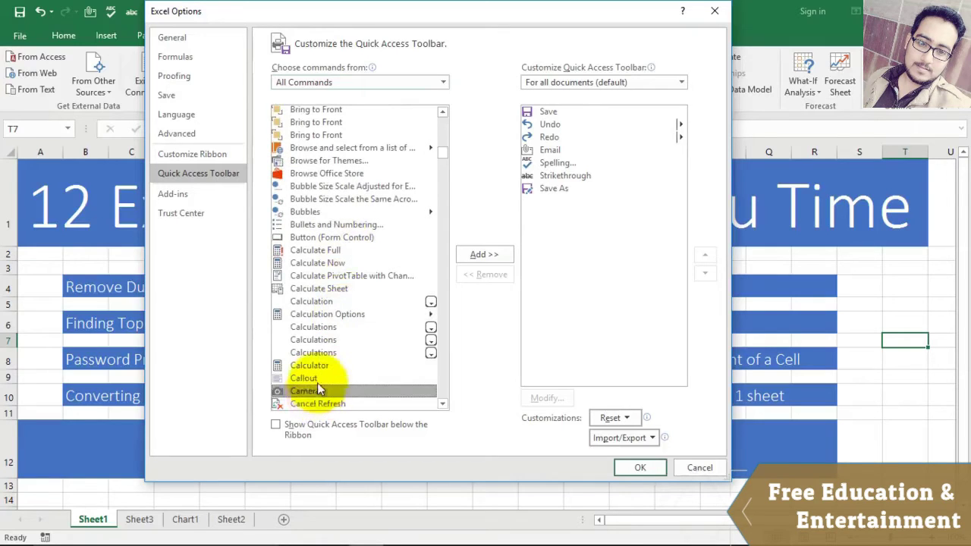
pyautogui.click(478, 256)
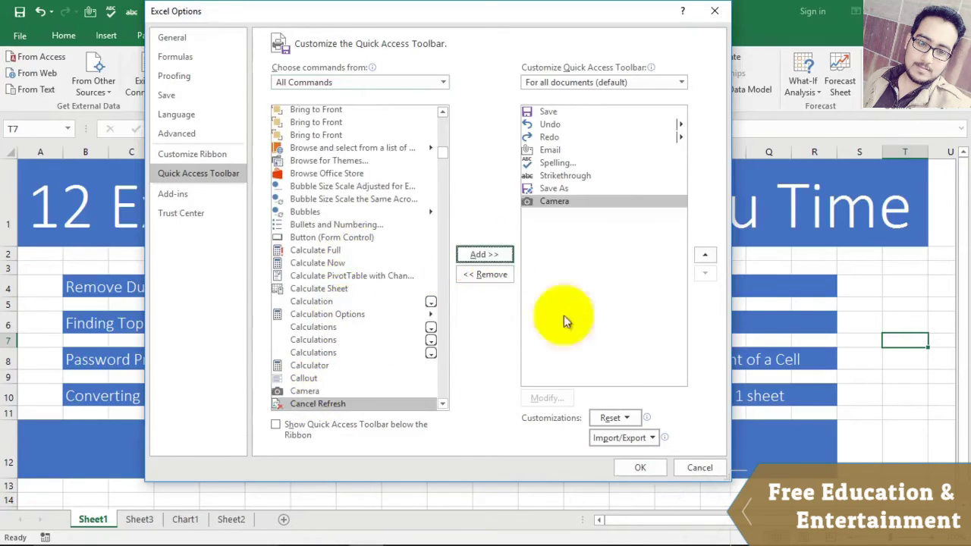
pyautogui.click(639, 468)
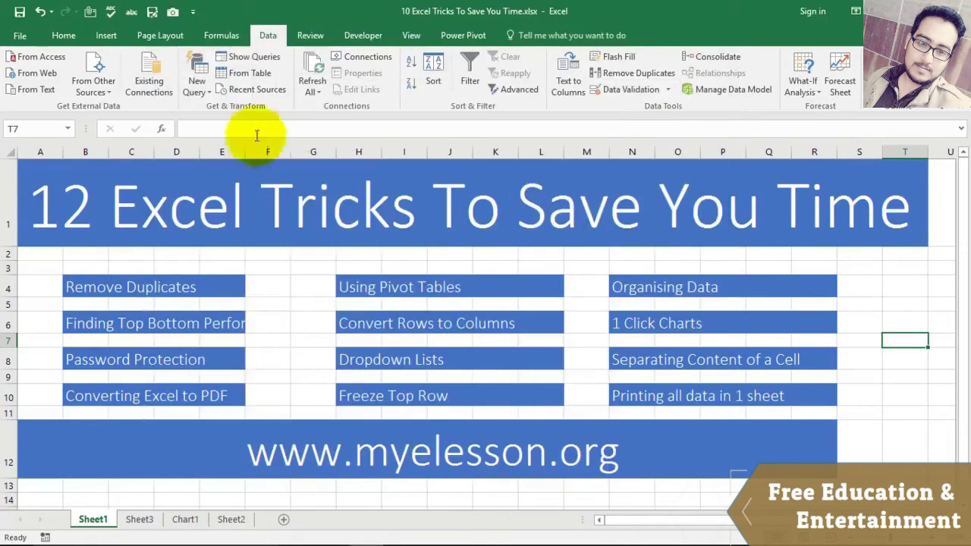
# Step: Draw a Camera snapshot picture and resize it to span roughly B2 to row 12
pyautogui.click(173, 13)
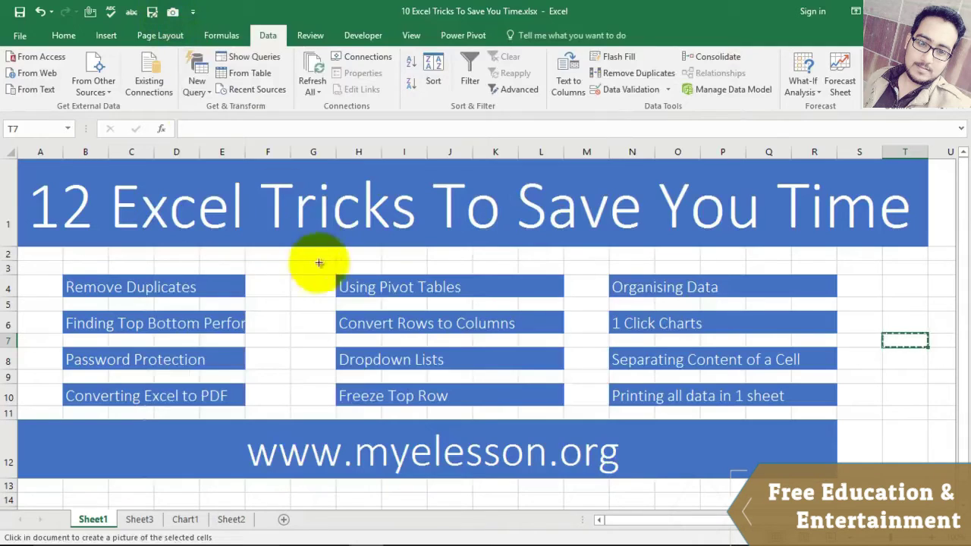
pyautogui.moveTo(308, 267); pyautogui.dragTo(574, 287)
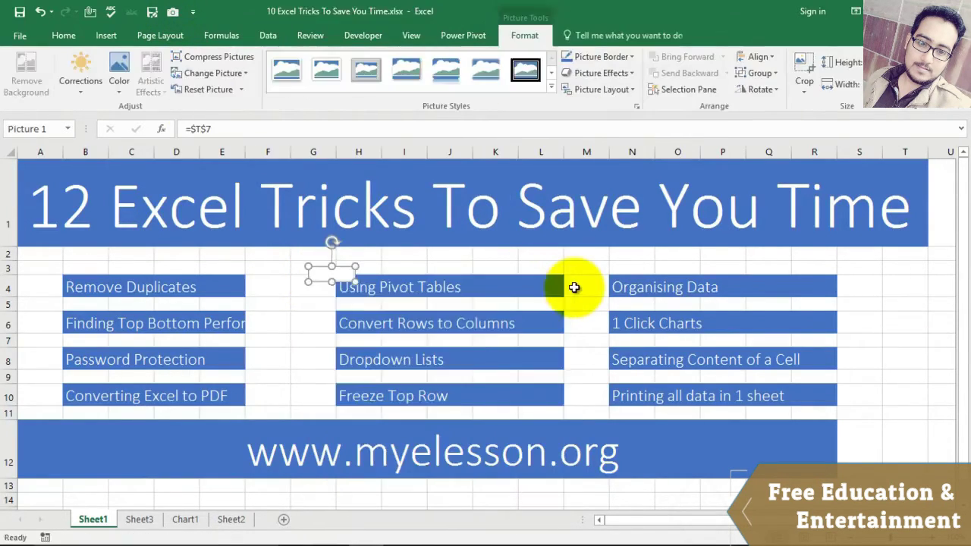
pyautogui.moveTo(353, 282); pyautogui.dragTo(455, 397)
pyautogui.moveTo(396, 328); pyautogui.dragTo(151, 305)
pyautogui.moveTo(266, 374); pyautogui.dragTo(265, 458)
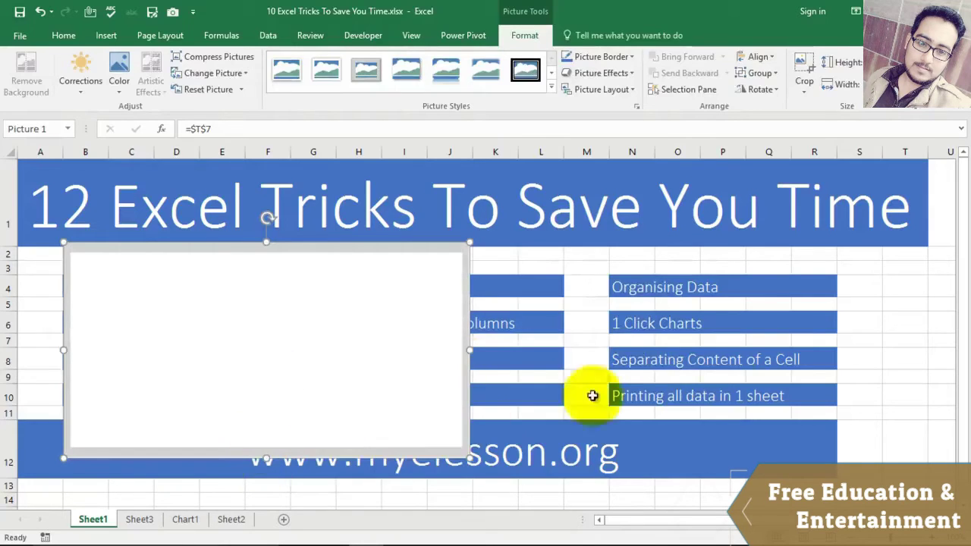
# Step: Delete the blank snapshot picture and capture H4:L10 with the Camera
pyautogui.click(899, 326)
pyautogui.doubleClick(410, 264)
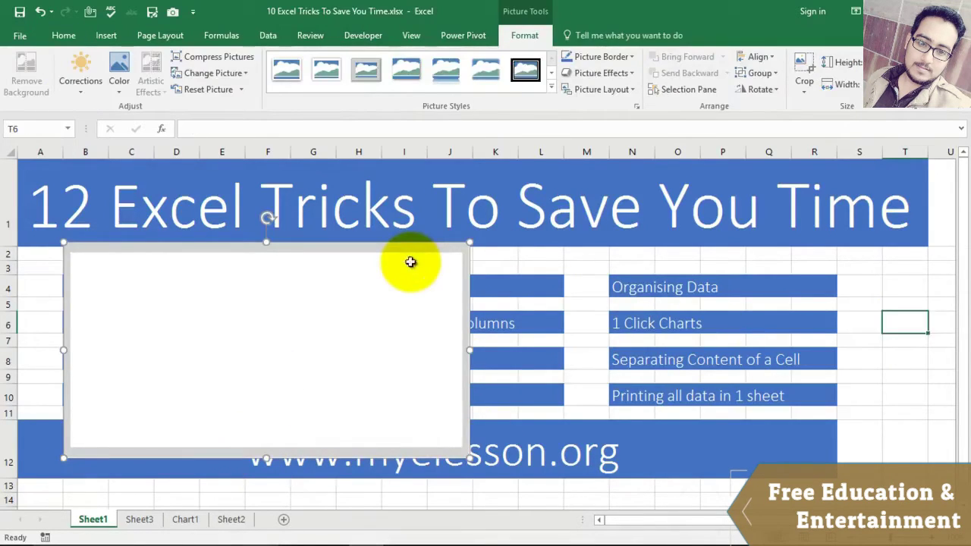
pyautogui.press('Delete')
pyautogui.moveTo(337, 279); pyautogui.dragTo(521, 392)
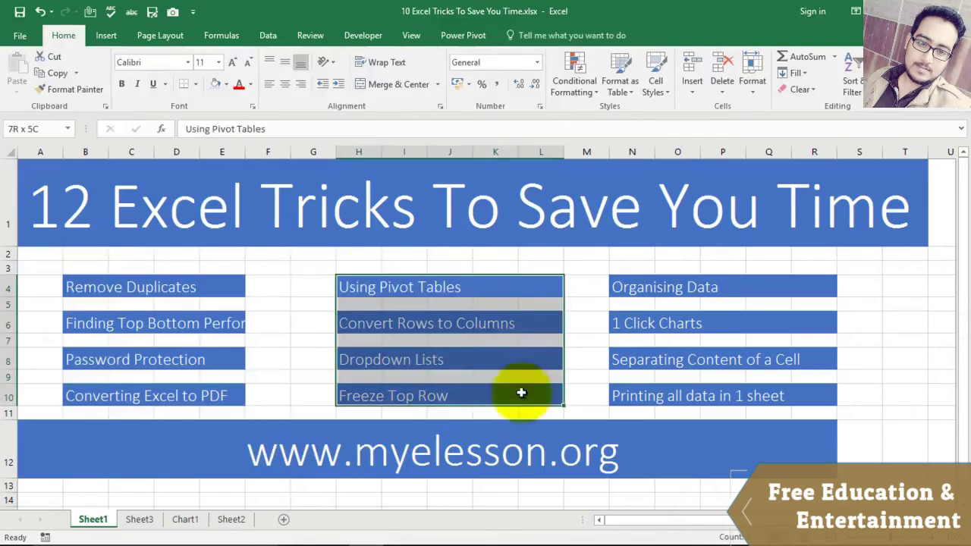
pyautogui.click(173, 13)
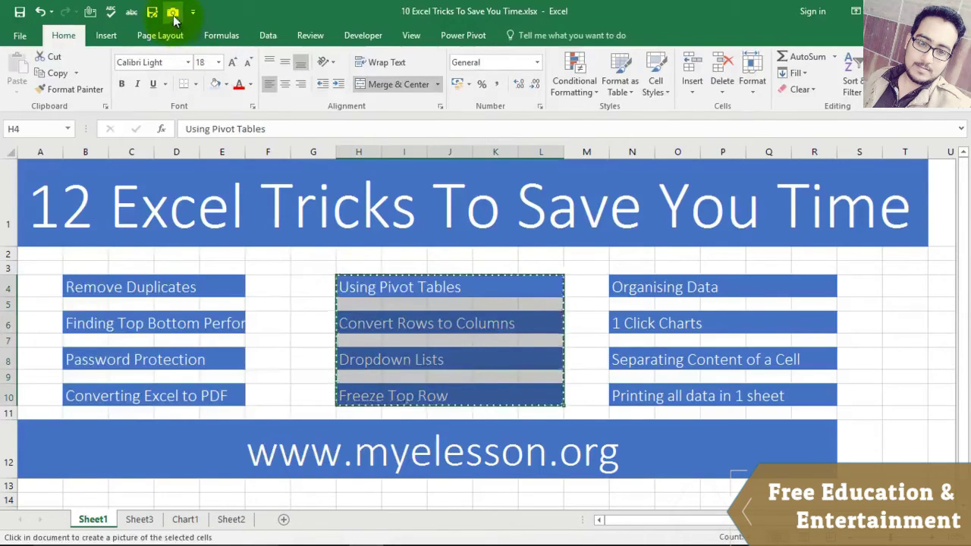
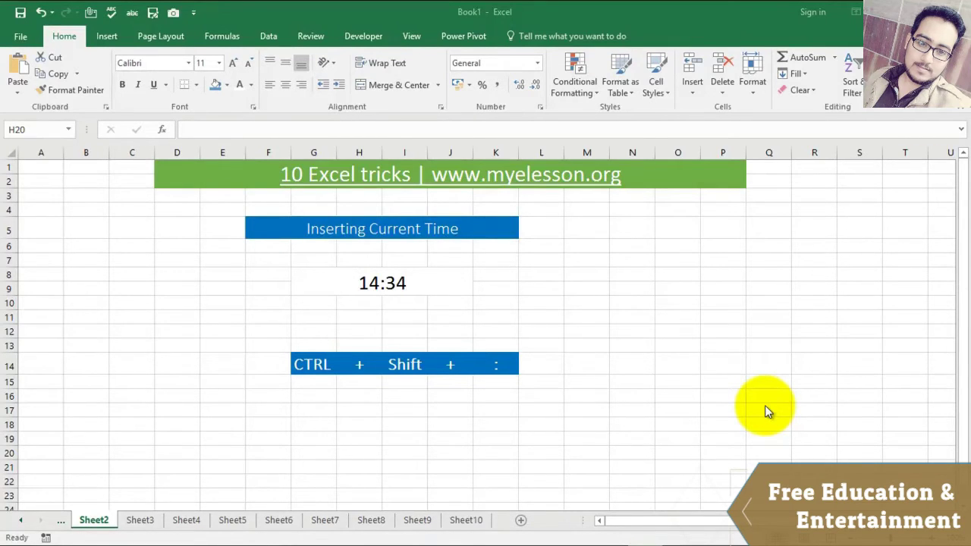
# Step: Scroll the sheet tabs back so Sheet1 is within reach
pyautogui.click(20, 527)
# Step: AutoSum D6:D12 into D13 on Sheet1, giving a total of 228
pyautogui.click(91, 520)
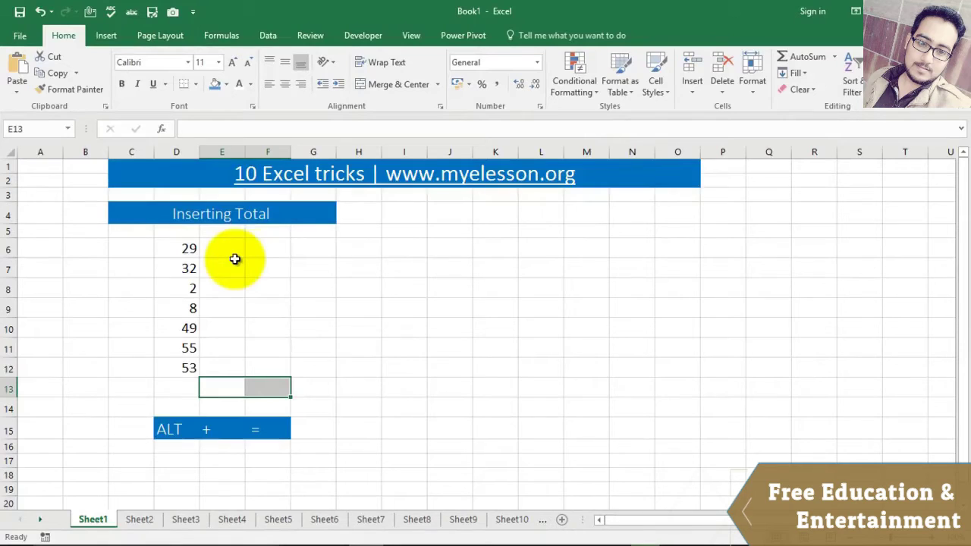
pyautogui.click(187, 389)
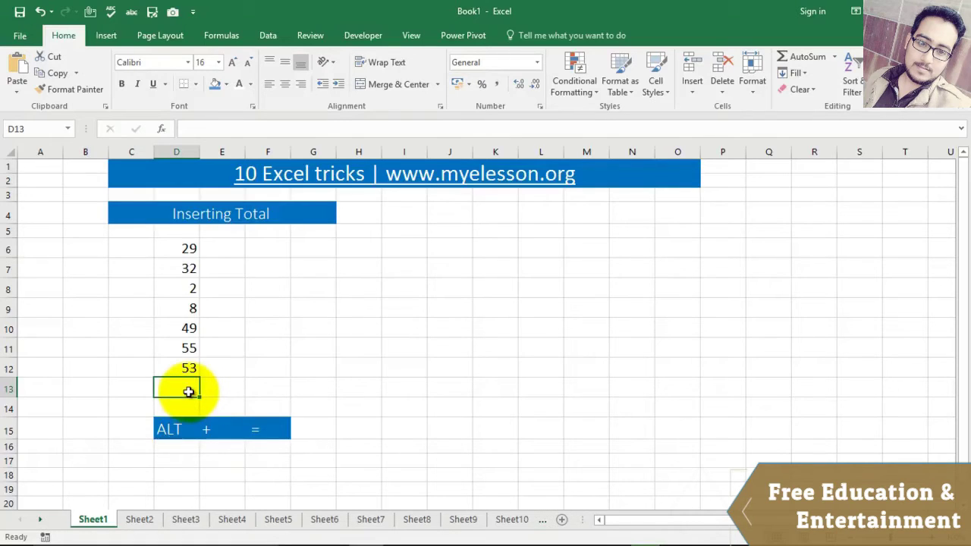
pyautogui.hotkey('alt', '=')
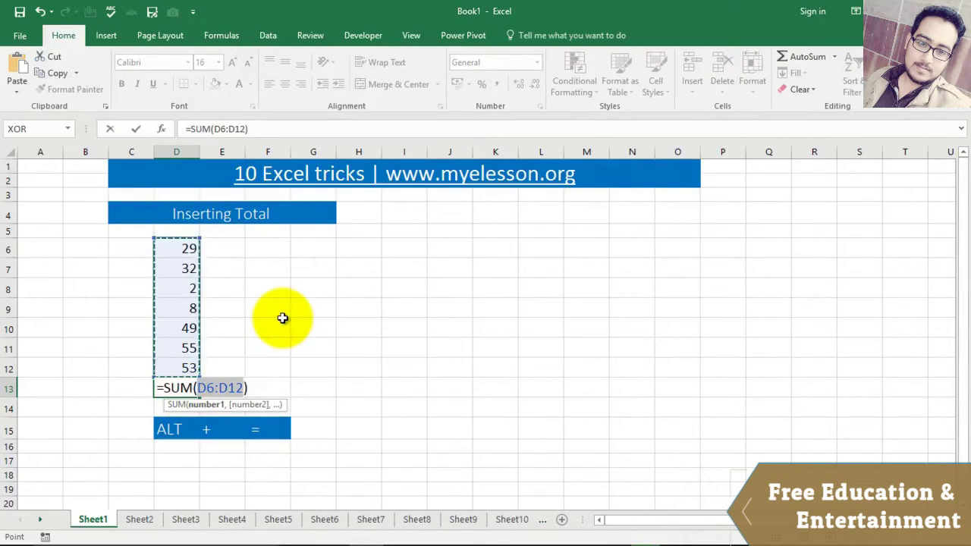
pyautogui.press('Return')
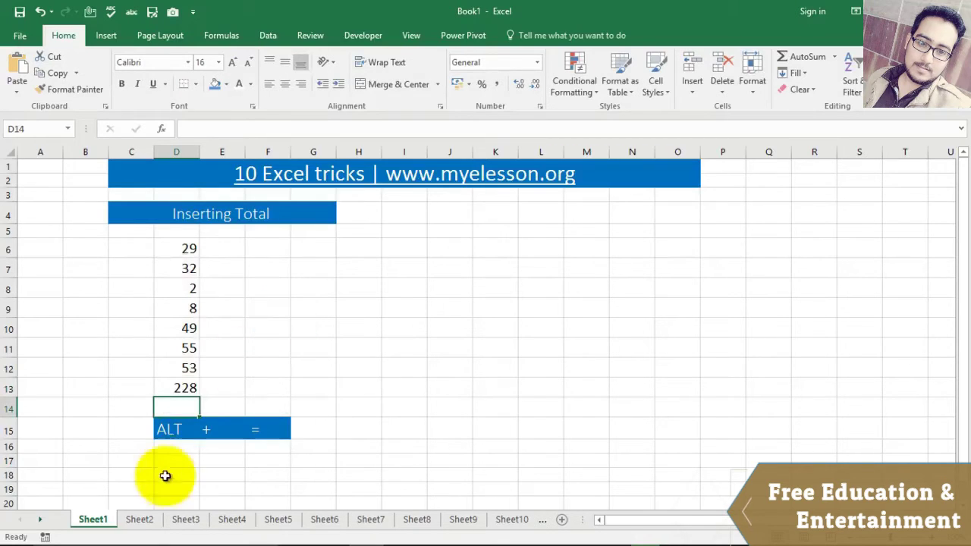
pyautogui.click(140, 519)
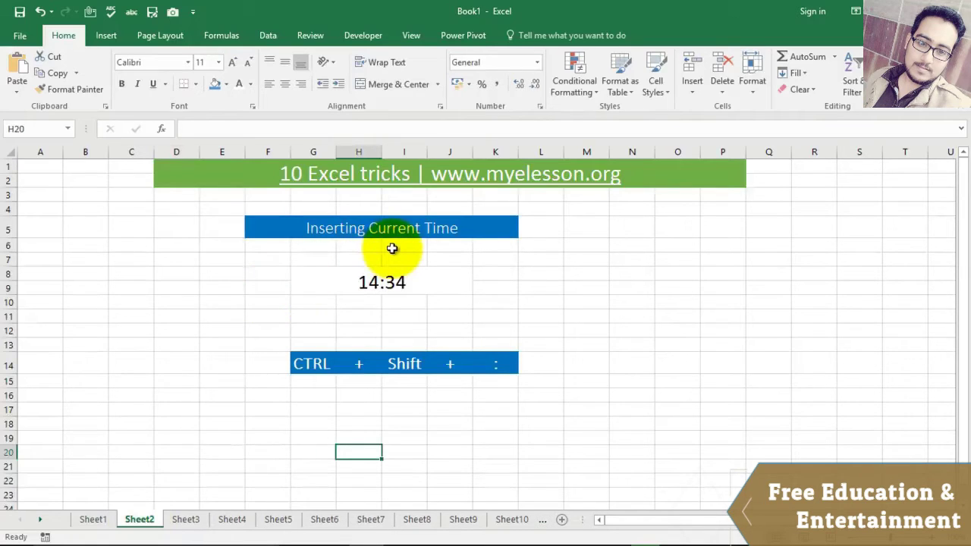
# Step: Replace the 14:34 time in G8 with the current time 05:03 using Ctrl+Shift+:
pyautogui.click(379, 278)
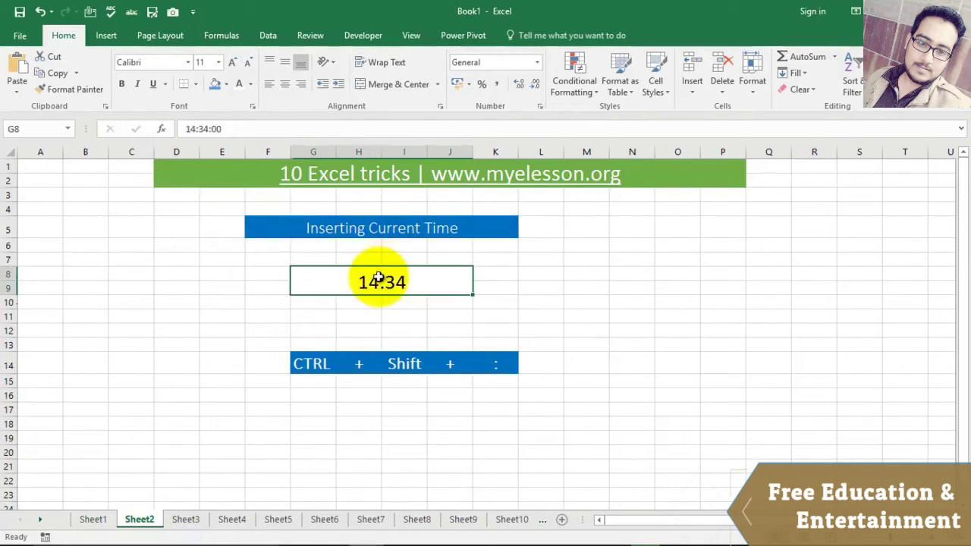
pyautogui.press('Delete')
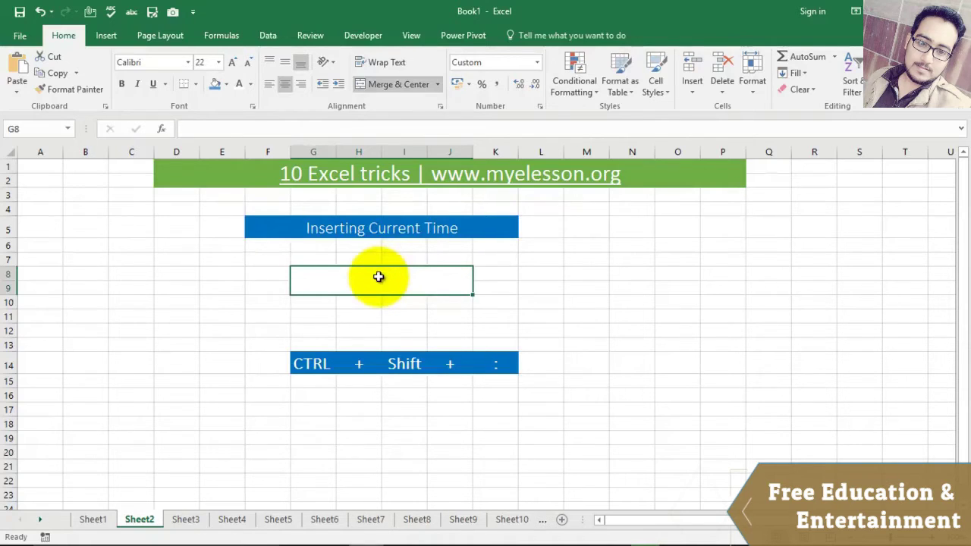
pyautogui.hotkey('ctrl', 'shift', ';')
pyautogui.press('Return')
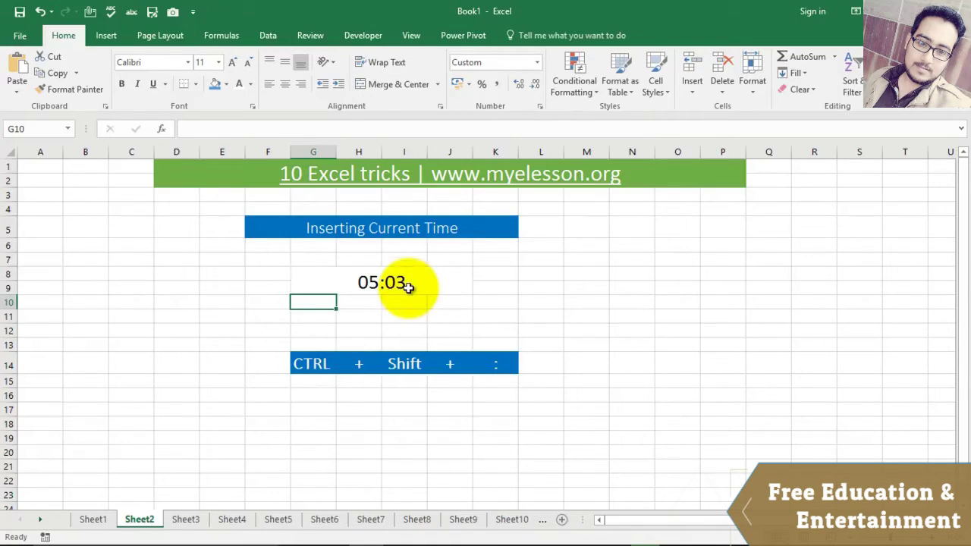
pyautogui.click(185, 522)
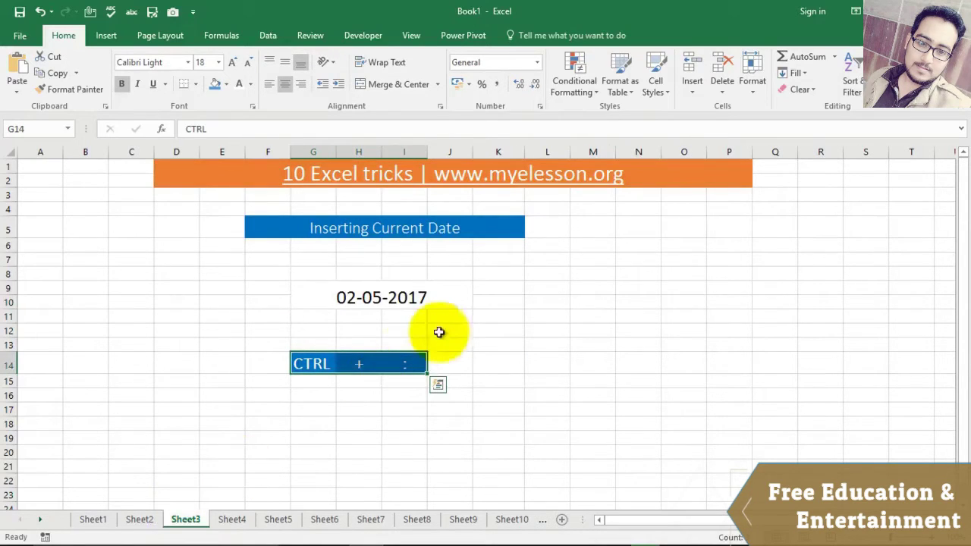
# Step: Replace the 02-05-2017 date in G9 with today's date 03-05-2017 using Ctrl+;
pyautogui.click(371, 298)
pyautogui.press('Delete')
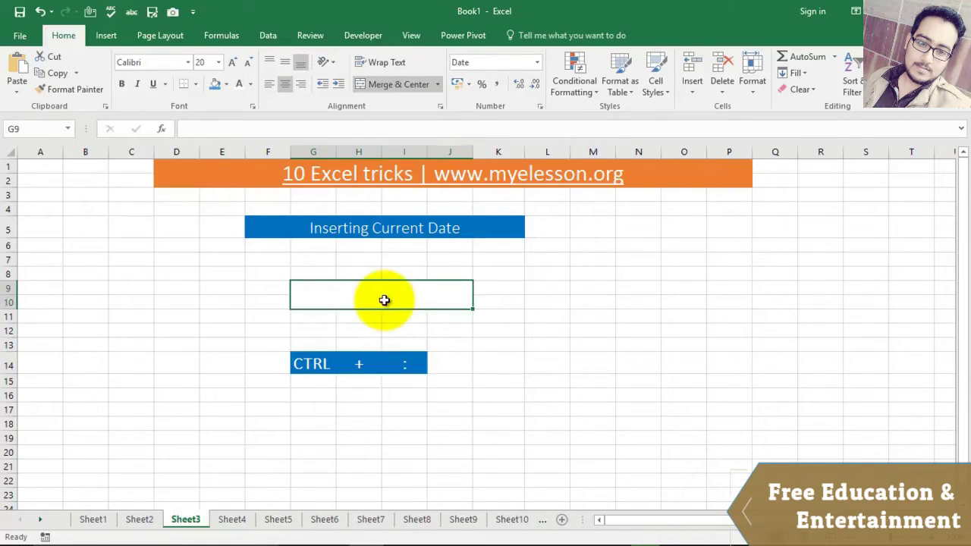
pyautogui.doubleClick(385, 300)
pyautogui.hotkey('ctrl', ';')
pyautogui.press('Return')
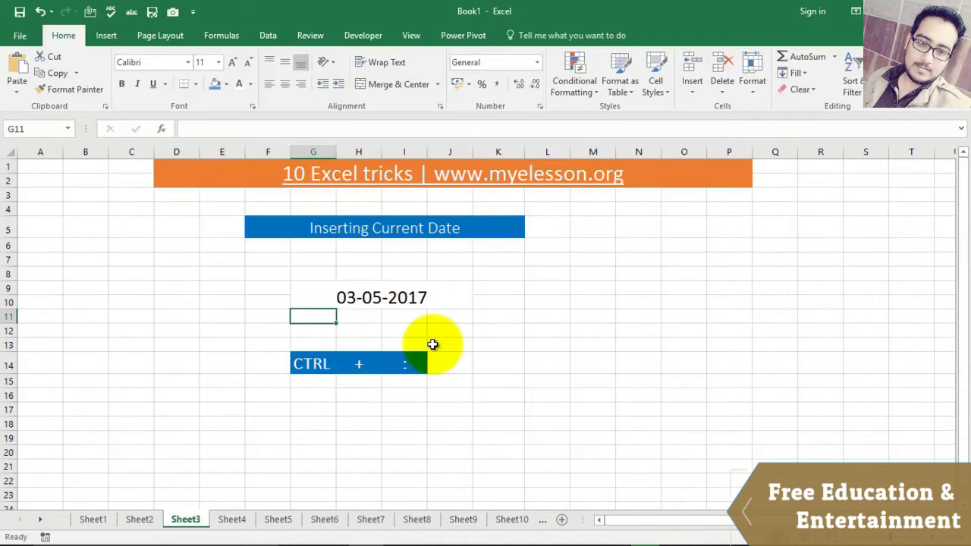
pyautogui.click(232, 519)
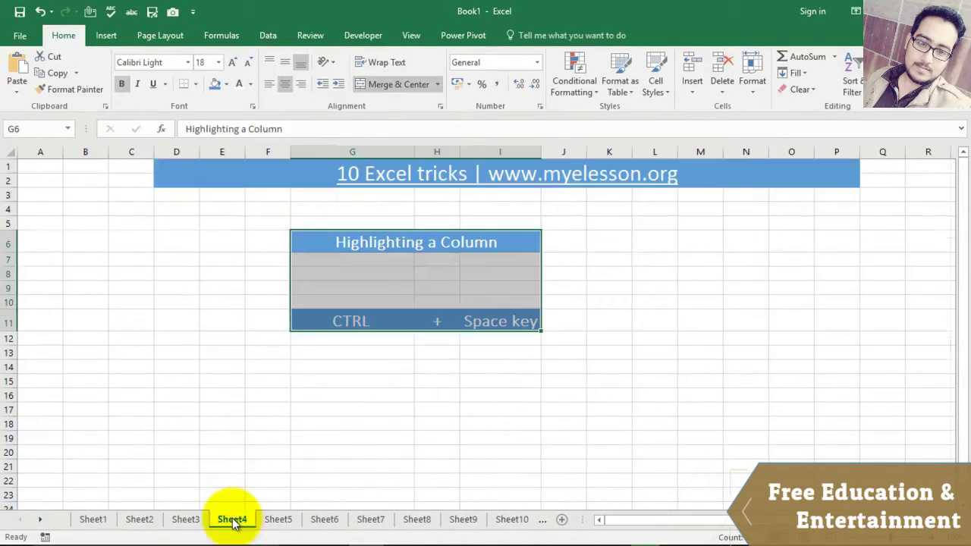
# Step: Pick cell B10 and select all of column B with Ctrl+Space
pyautogui.click(249, 365)
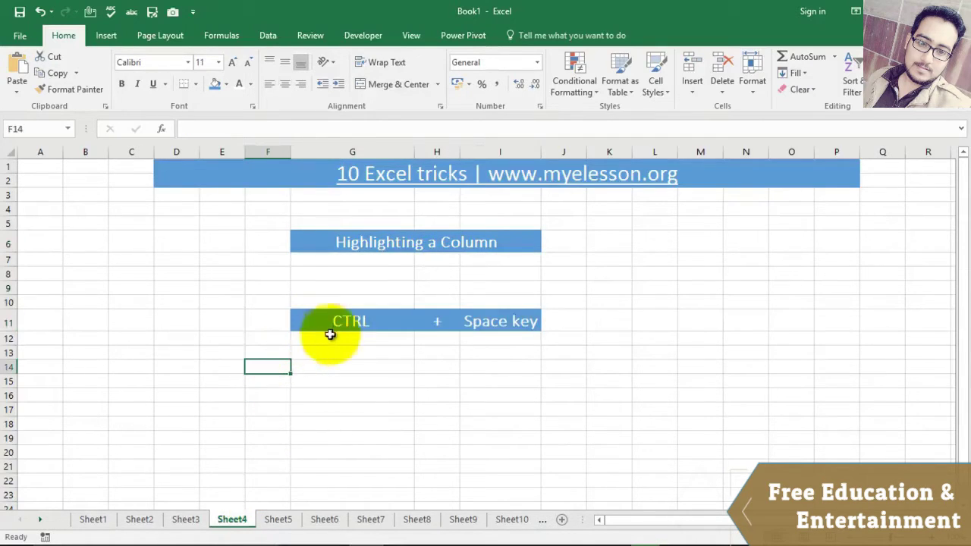
pyautogui.click(87, 304)
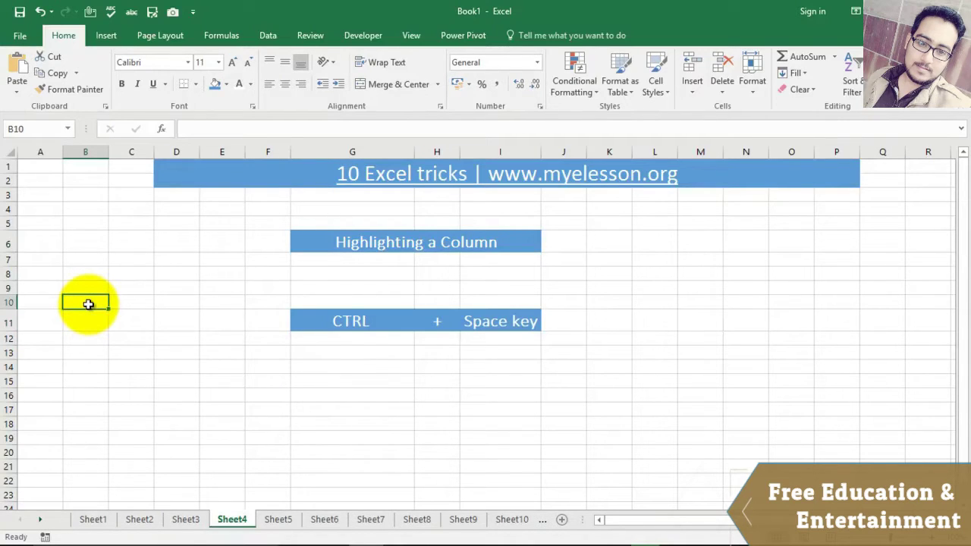
pyautogui.hotkey('ctrl', 'space')
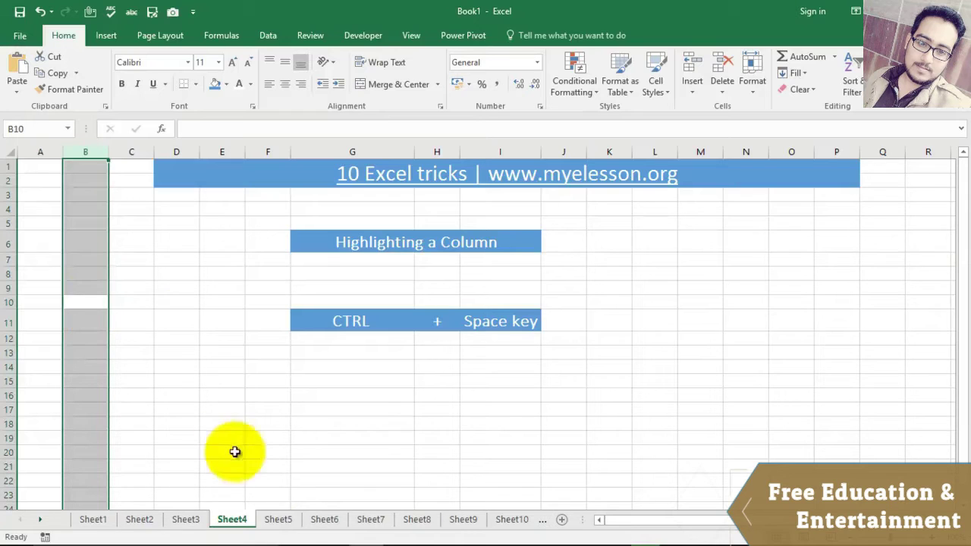
# Step: On Sheet5, select row 21 and then row 11 with Shift+Space
pyautogui.click(277, 518)
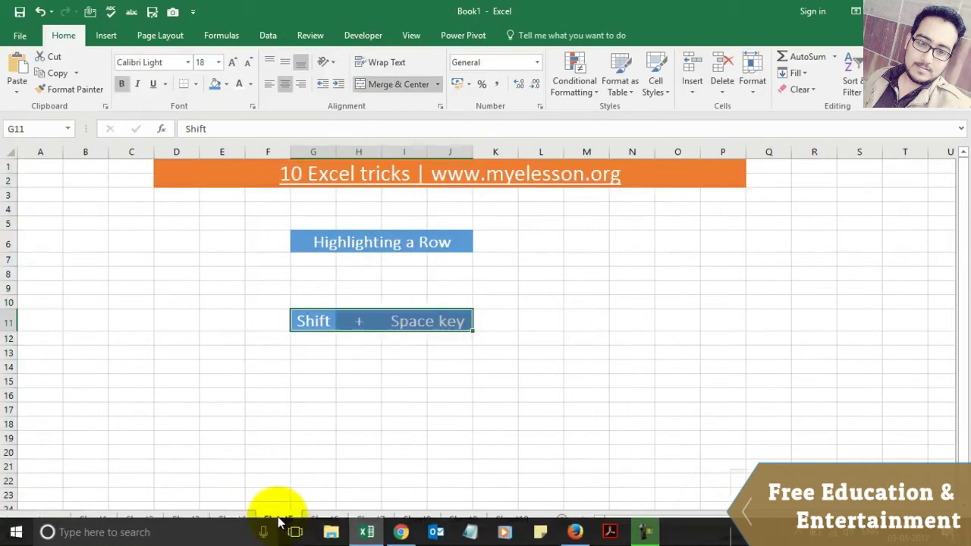
pyautogui.click(277, 465)
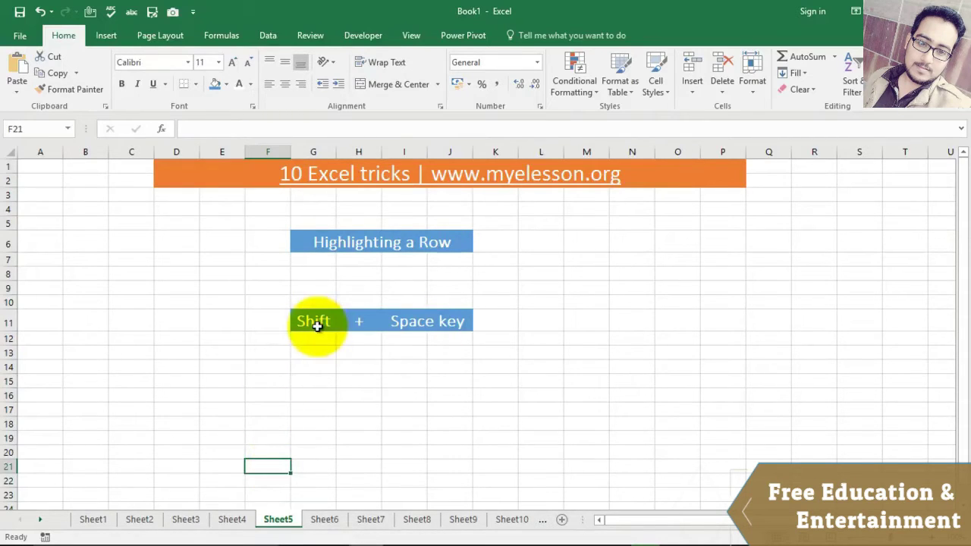
pyautogui.hotkey('shift', 'space')
pyautogui.press('Up')
pyautogui.press('Up')
pyautogui.press('Up')
pyautogui.press('Up')
pyautogui.press('Up')
pyautogui.press('Up')
pyautogui.press('Up')
pyautogui.press('Up')
pyautogui.press('Up')
pyautogui.press('Up')
pyautogui.hotkey('shift', 'space')
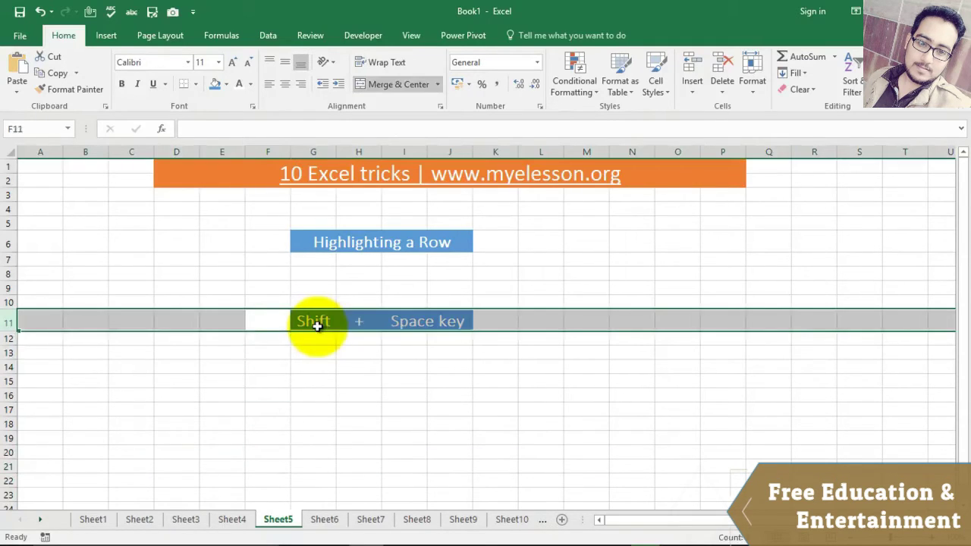
pyautogui.click(271, 317)
pyautogui.hotkey('shift', 'space')
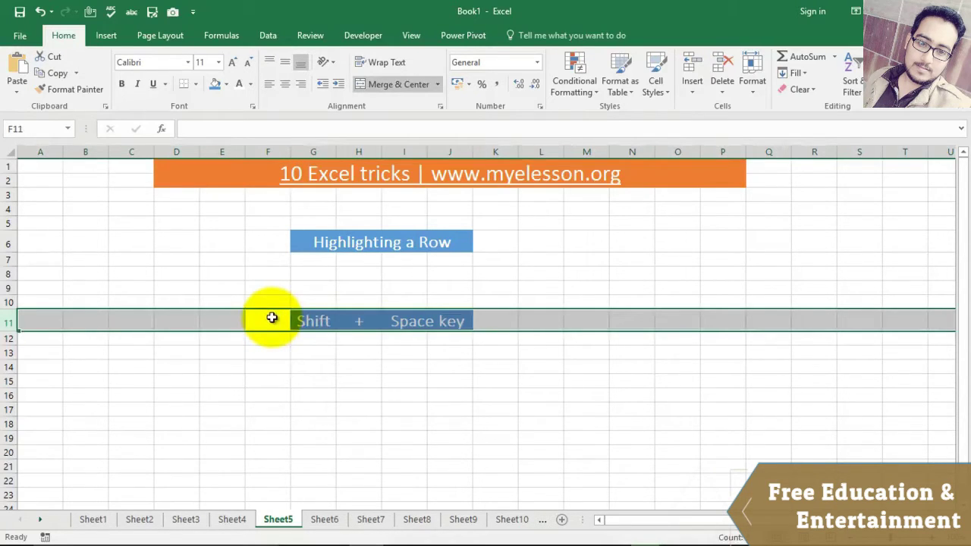
# Step: On Sheet7, enter aaa in E10 and hide row 10 with Ctrl+9
pyautogui.click(326, 522)
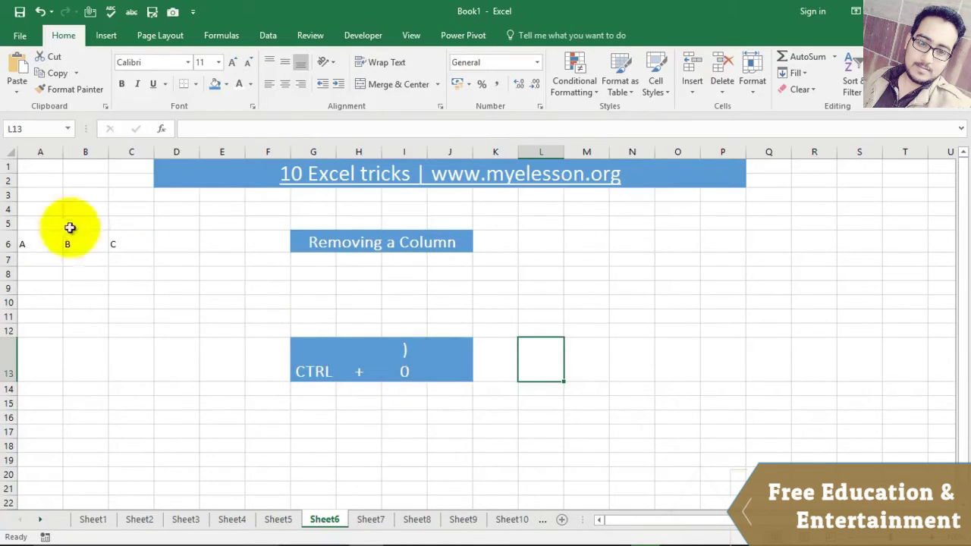
pyautogui.hotkey('ctrl', 'pagedown')
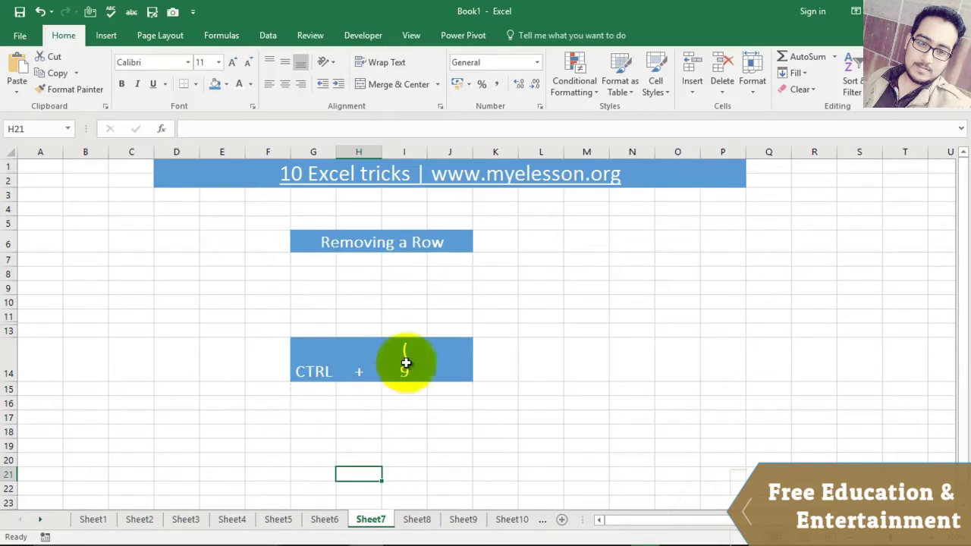
pyautogui.click(240, 299)
pyautogui.write('aaa')
pyautogui.press('Return')
pyautogui.click(240, 299)
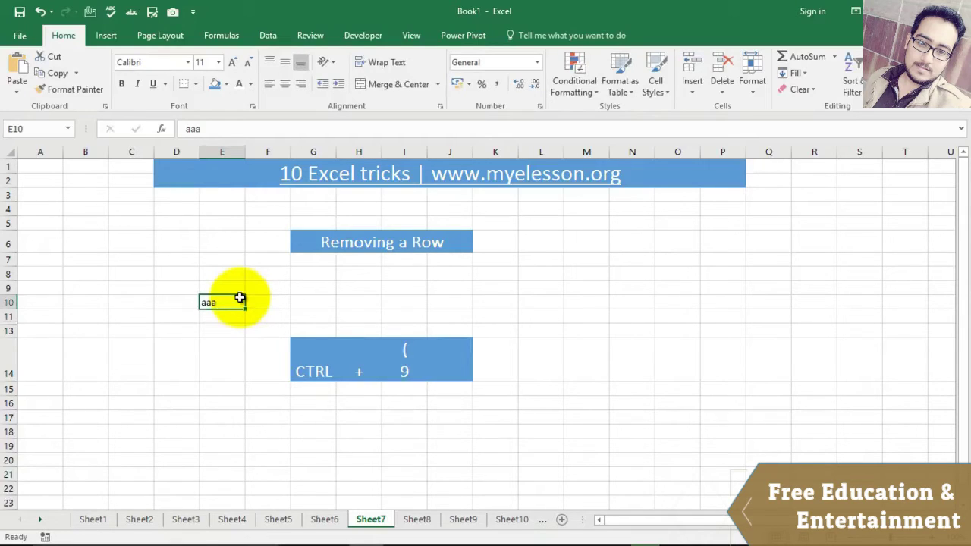
pyautogui.hotkey('ctrl', '9')
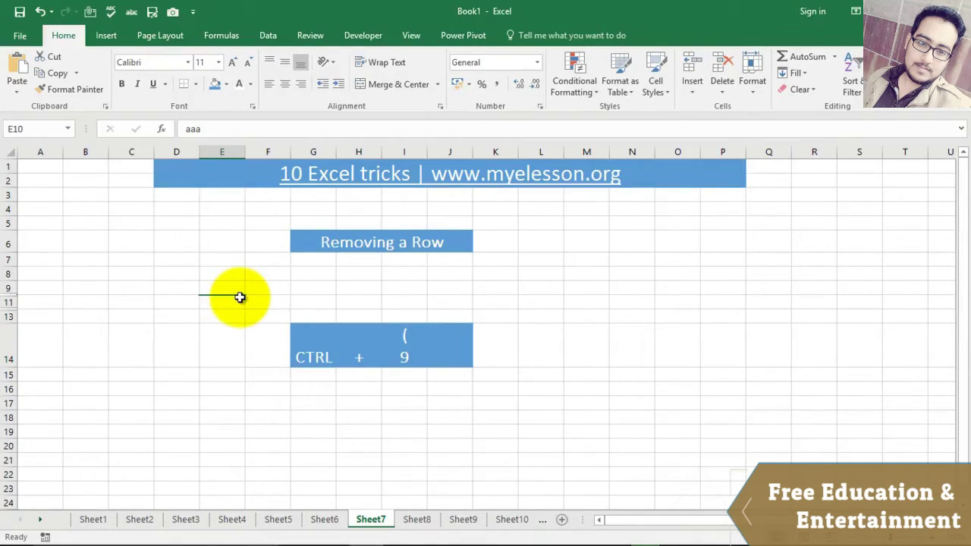
pyautogui.click(407, 488)
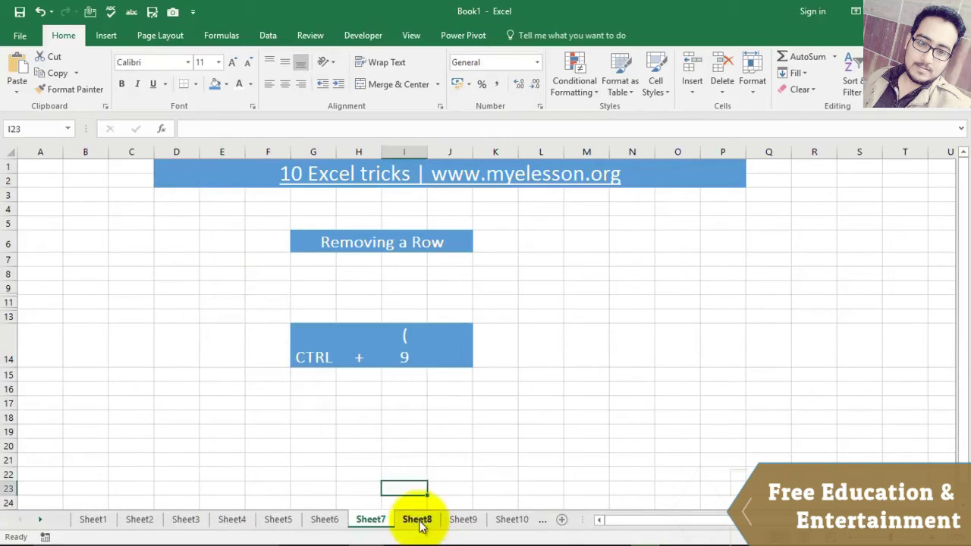
# Step: Toggle Ctrl+` on Sheet8 to show J9's =SUM(G9,I9), then back to 143
pyautogui.click(420, 521)
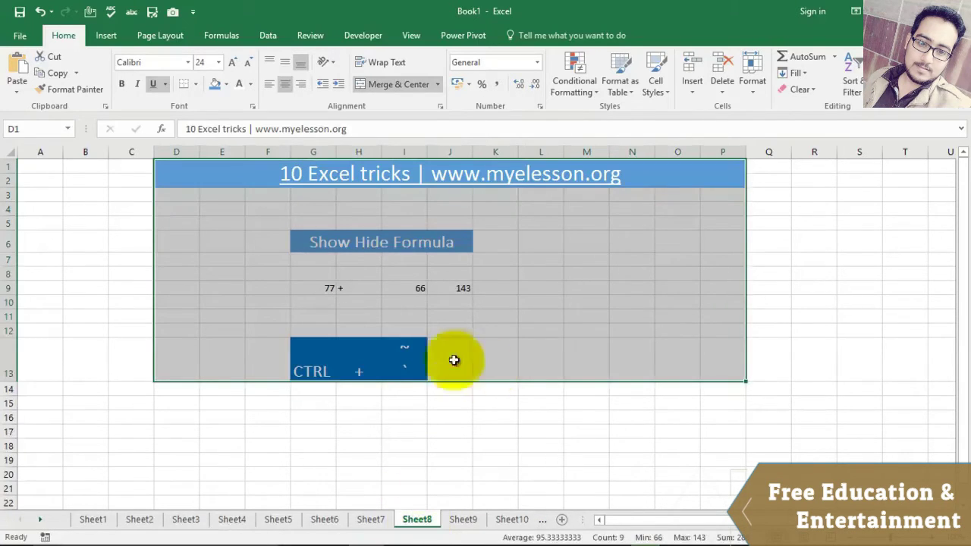
pyautogui.click(458, 316)
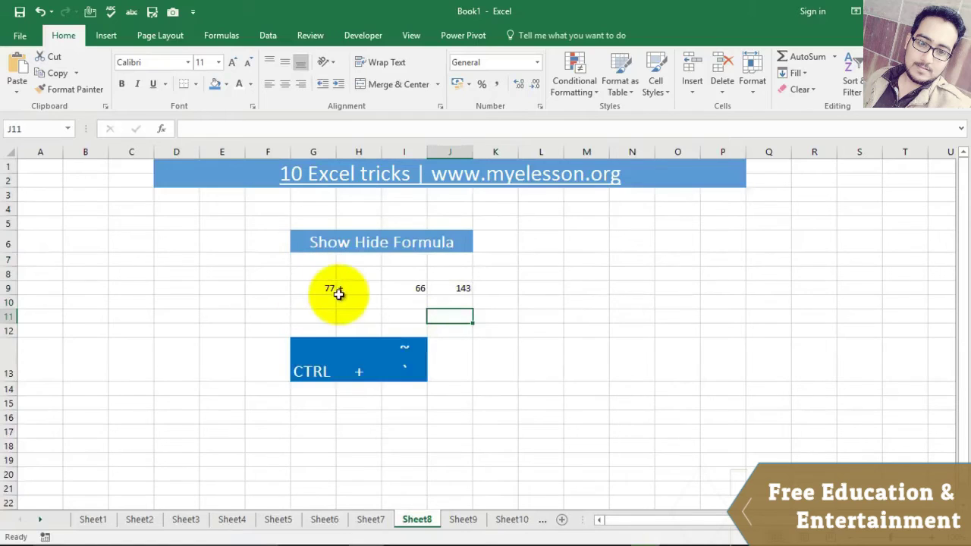
pyautogui.click(455, 288)
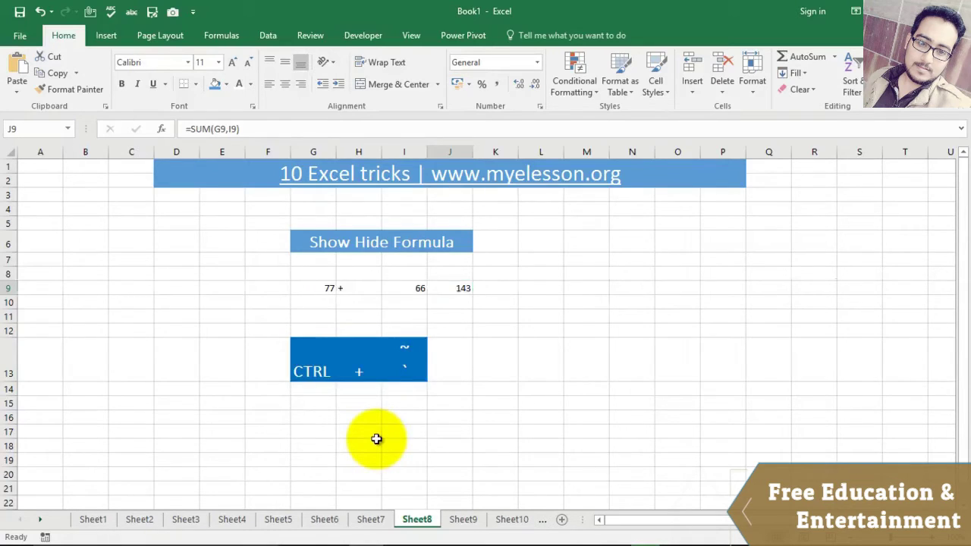
pyautogui.hotkey('ctrl', '`')
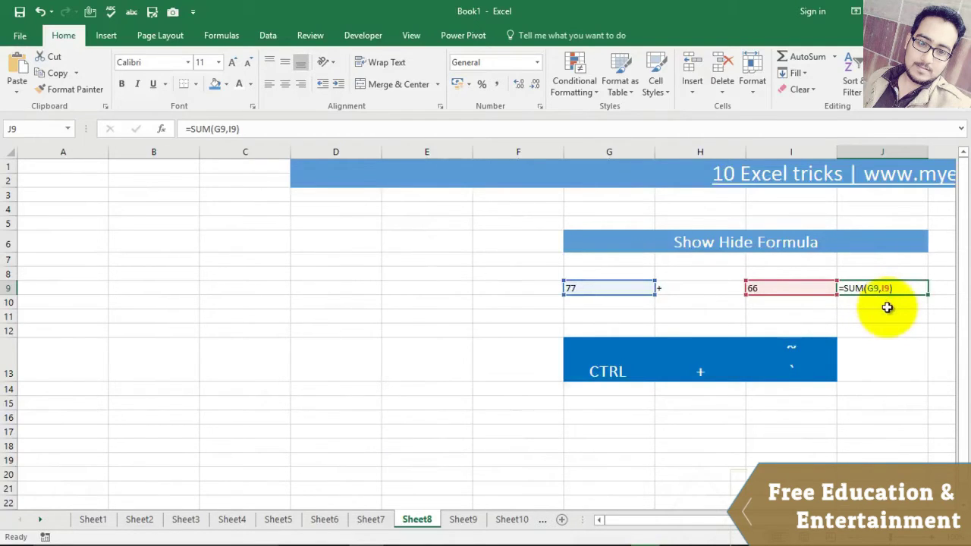
pyautogui.hotkey('ctrl', '`')
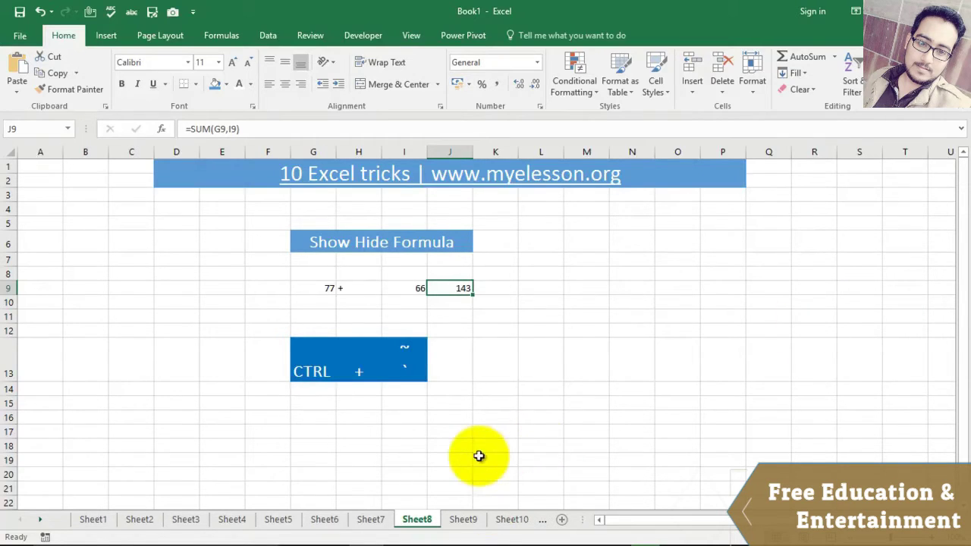
# Step: Check the Removing a Row and Sheet8 examples, ending on the Add New Line in Cell sheet
pyautogui.moveTo(451, 543)
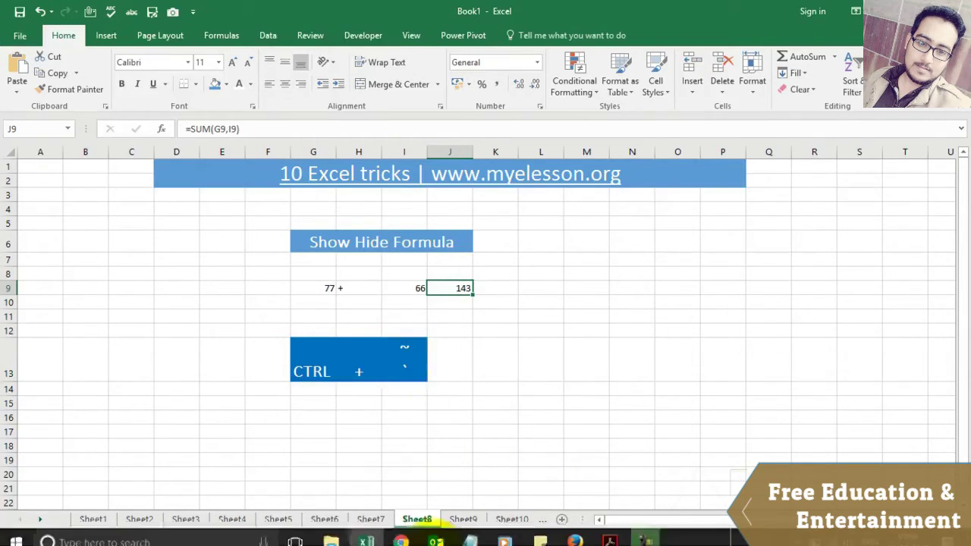
pyautogui.click(461, 516)
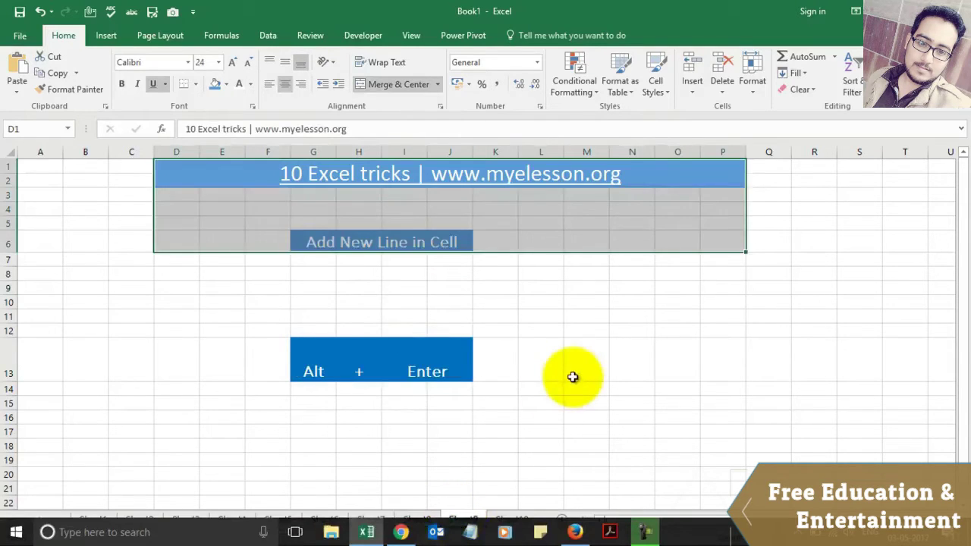
pyautogui.click(571, 377)
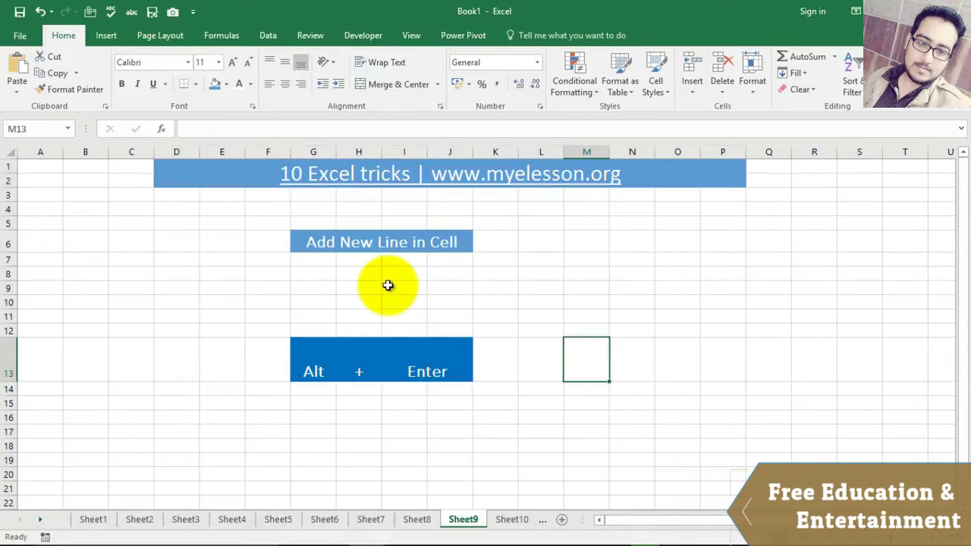
pyautogui.click(374, 519)
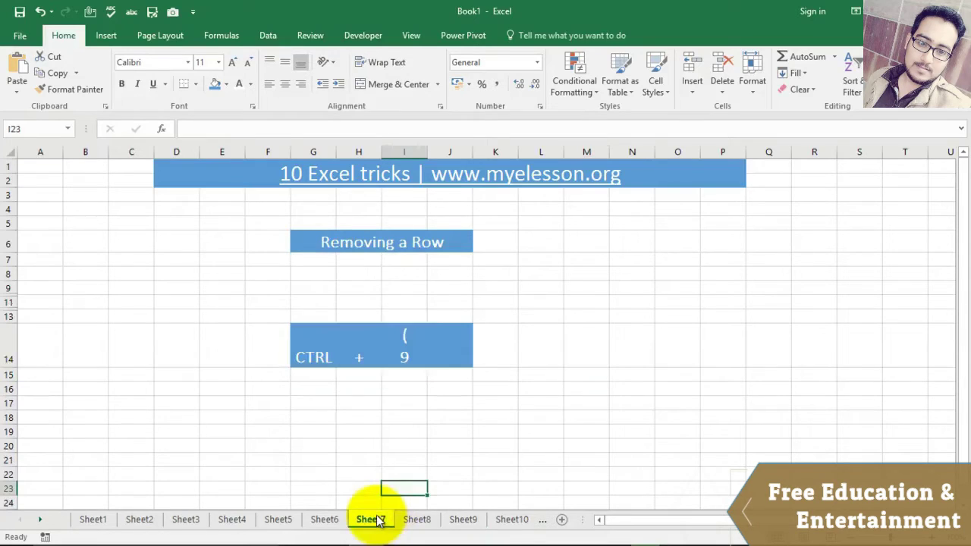
pyautogui.click(400, 335)
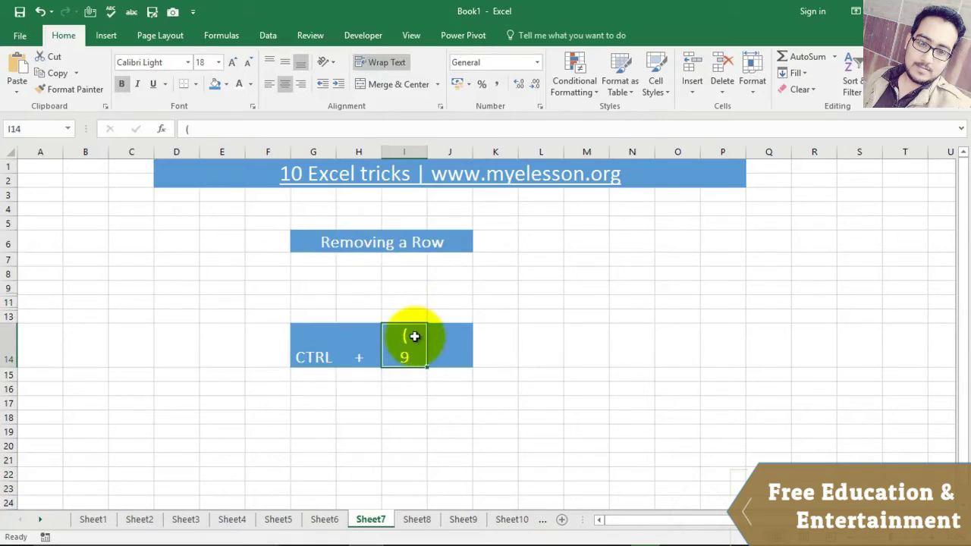
pyautogui.click(416, 520)
pyautogui.click(458, 519)
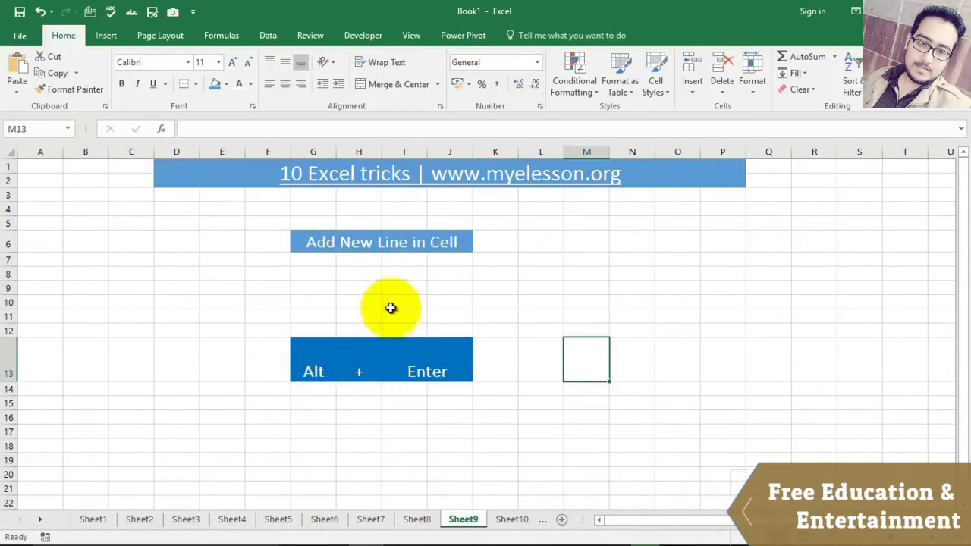
# Step: Enter A, B and C on three lines in H9 using Alt+Enter
pyautogui.click(360, 291)
pyautogui.write('A')
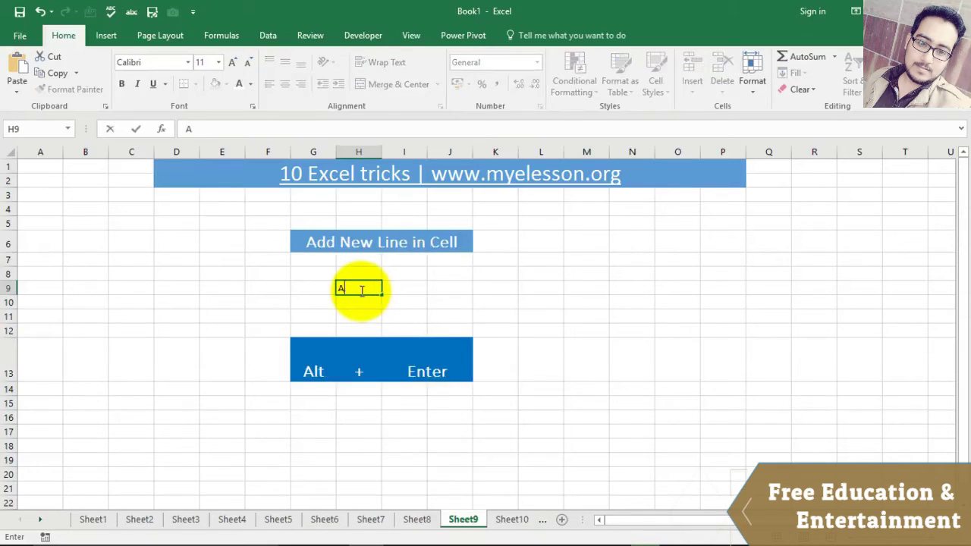
pyautogui.press('Return')
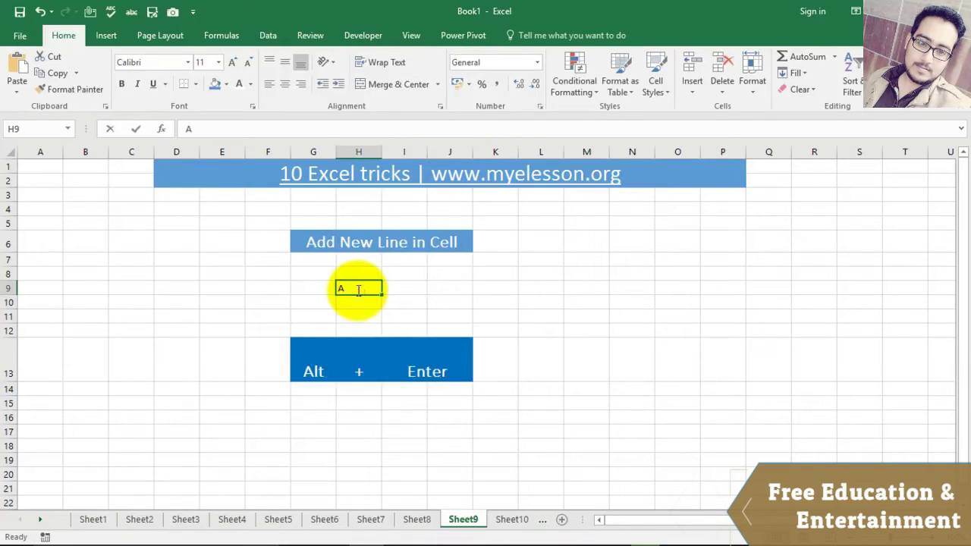
pyautogui.doubleClick(358, 290)
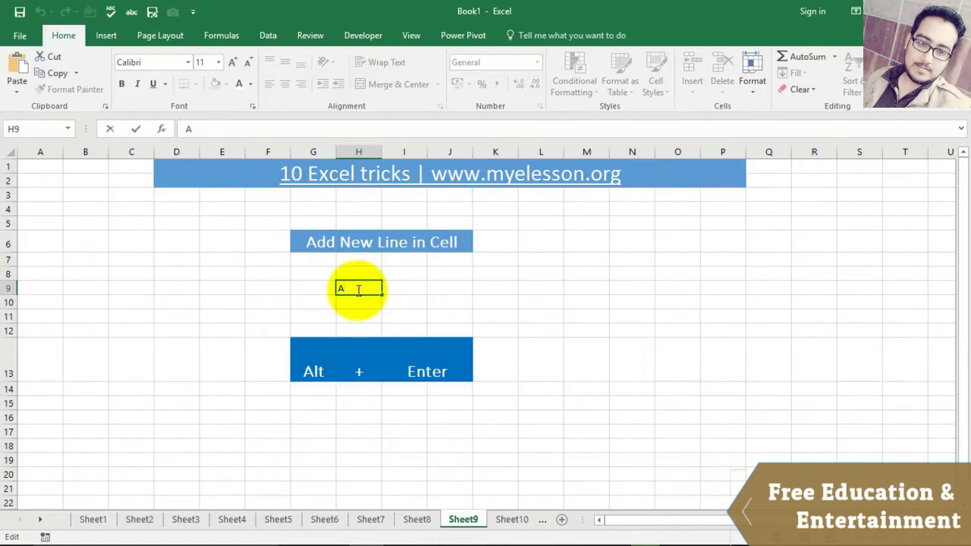
pyautogui.press('Escape')
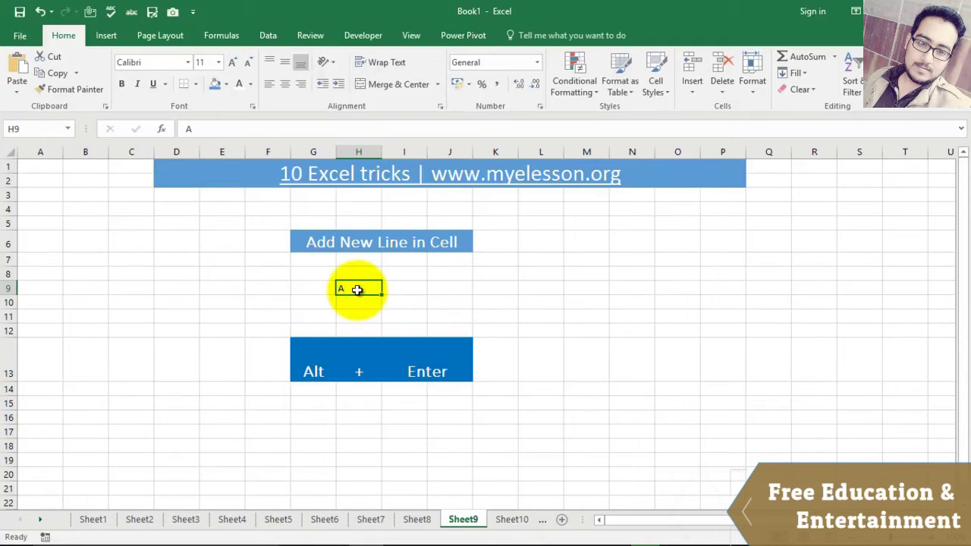
pyautogui.doubleClick(356, 289)
pyautogui.hotkey('alt', 'Return')
pyautogui.write('B')
pyautogui.hotkey('alt', 'Return')
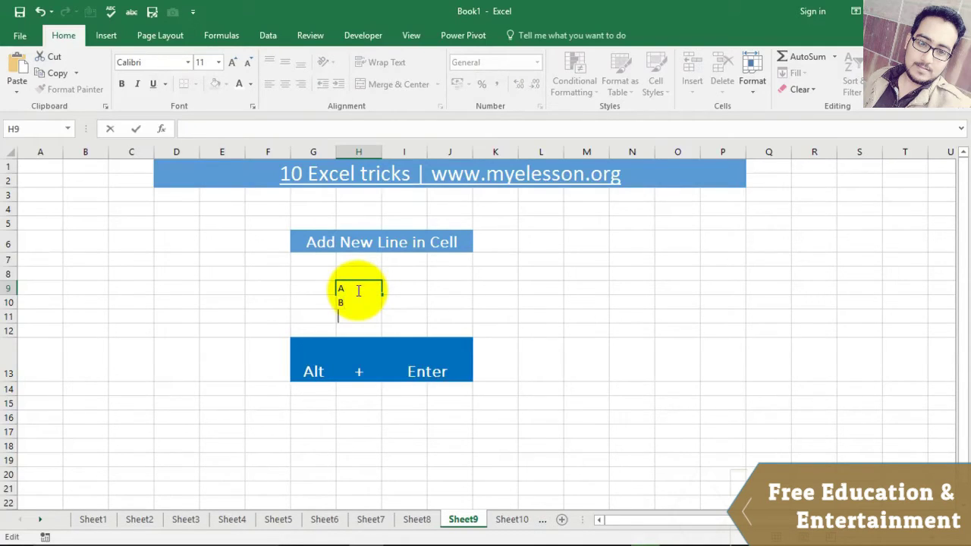
pyautogui.write('C')
pyautogui.press('Return')
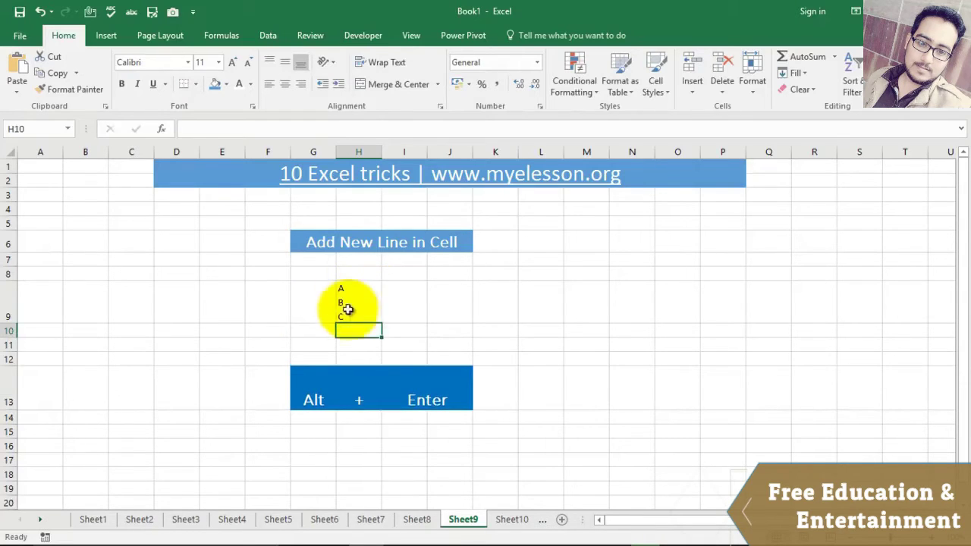
# Step: Format Paint the Copy Style heading's blue merged style onto the row 13 text
pyautogui.click(511, 521)
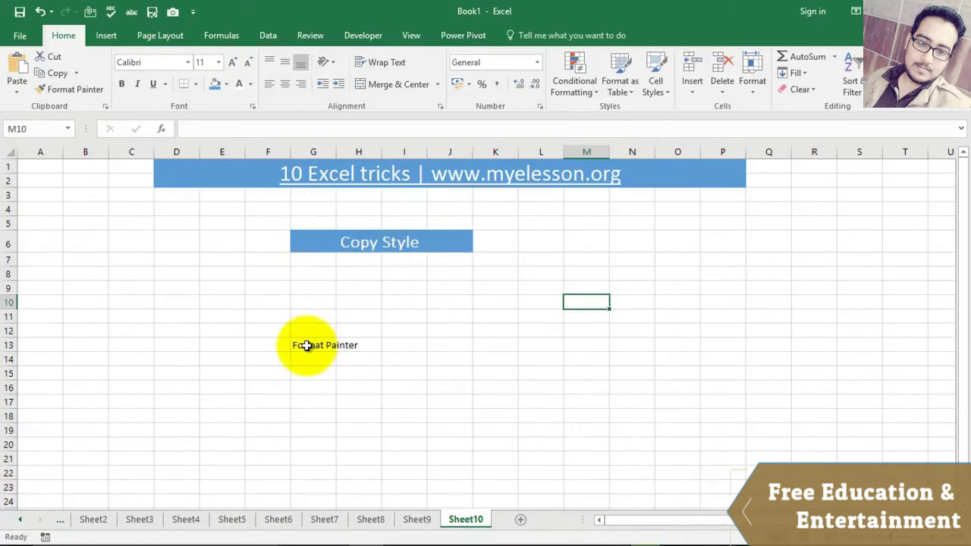
pyautogui.click(320, 242)
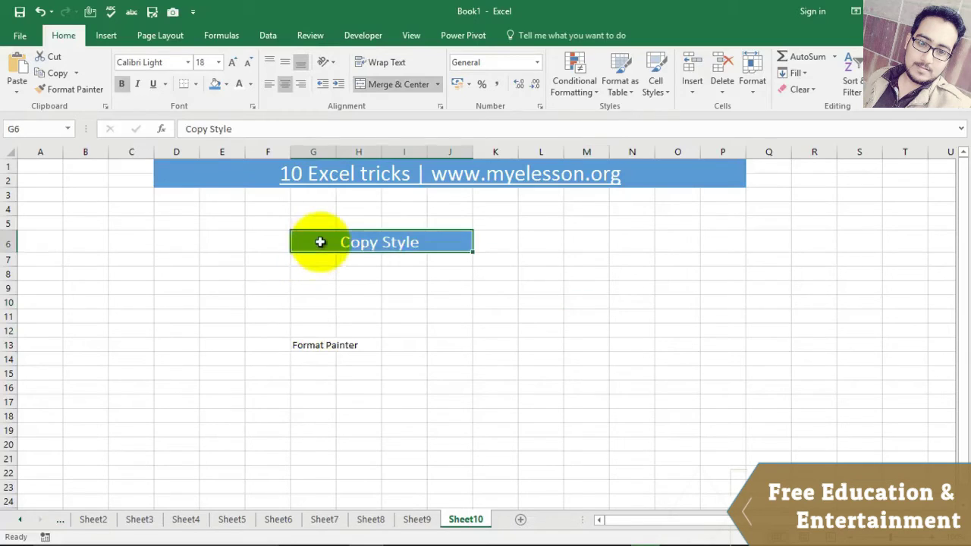
pyautogui.click(83, 89)
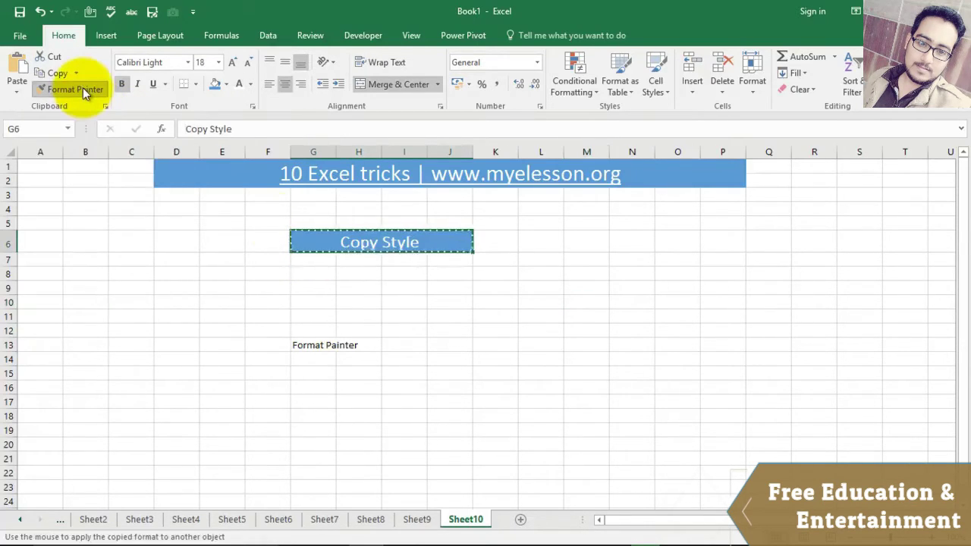
pyautogui.click(303, 343)
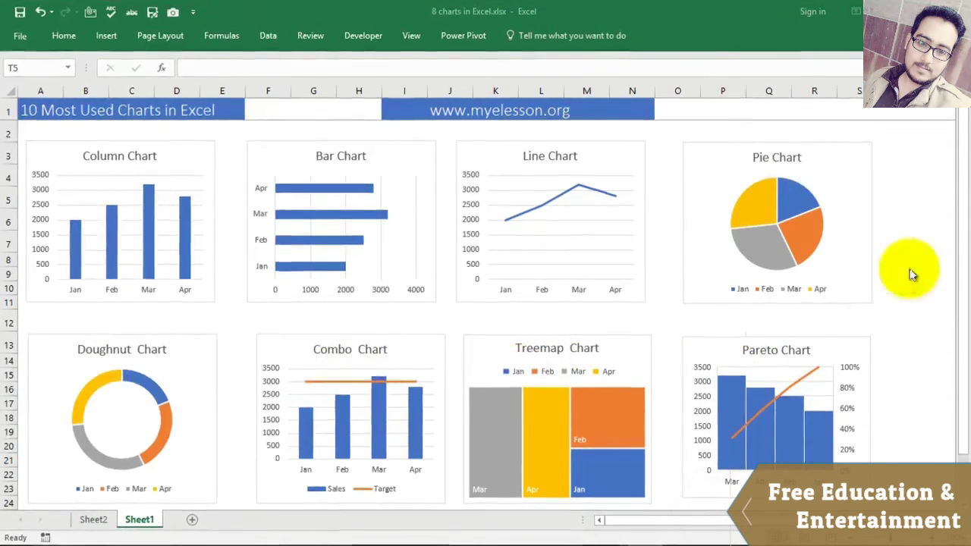
# Step: Move from the sparkline headings to the Month, Sales and Target tables around columns Y–AE
pyautogui.scroll(-1, 962, 254)
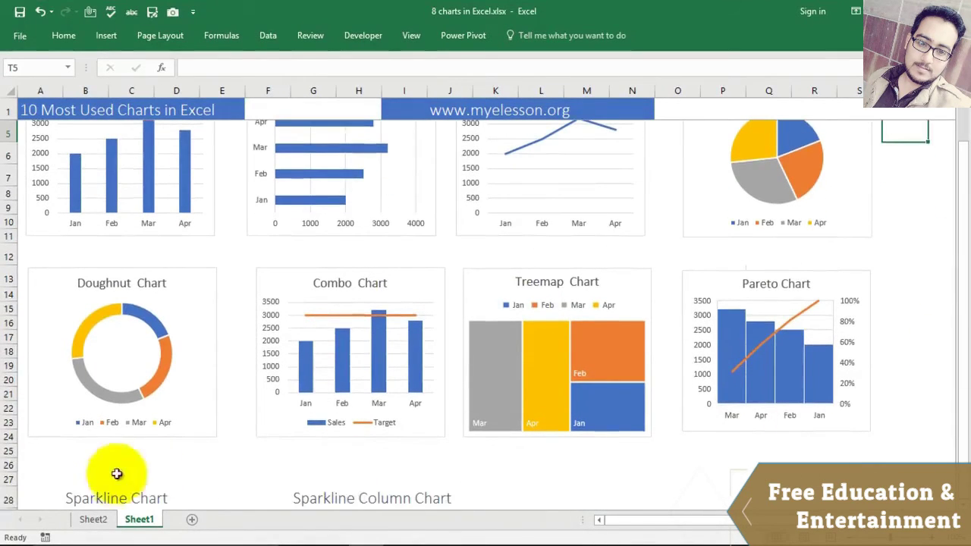
pyautogui.click(101, 497)
pyautogui.click(350, 501)
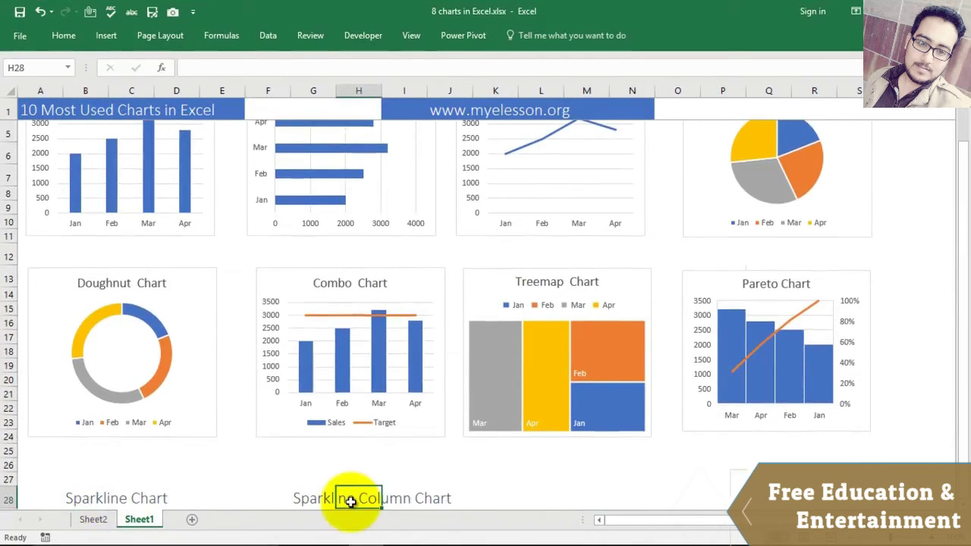
pyautogui.scroll(1, 412, 439)
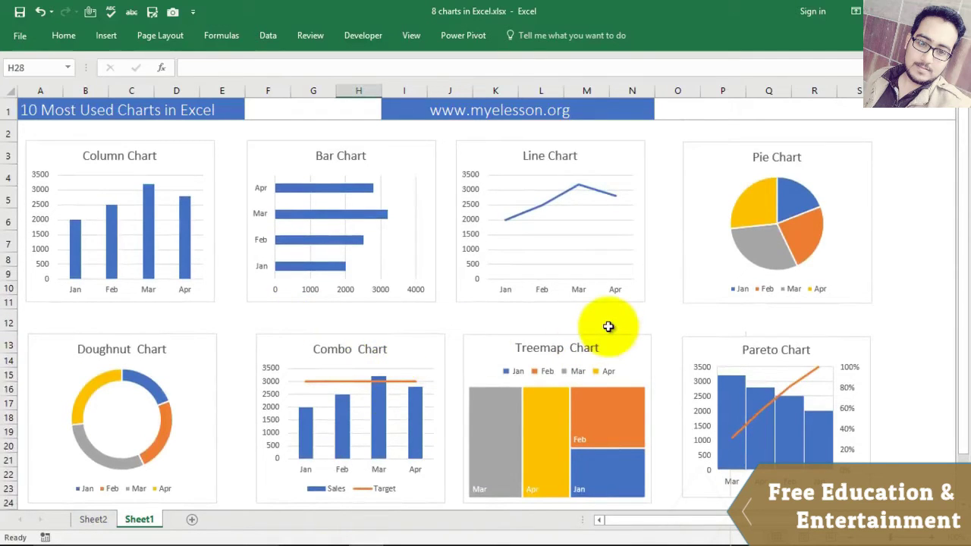
pyautogui.press('Right')
pyautogui.press('Right')
pyautogui.press('Right')
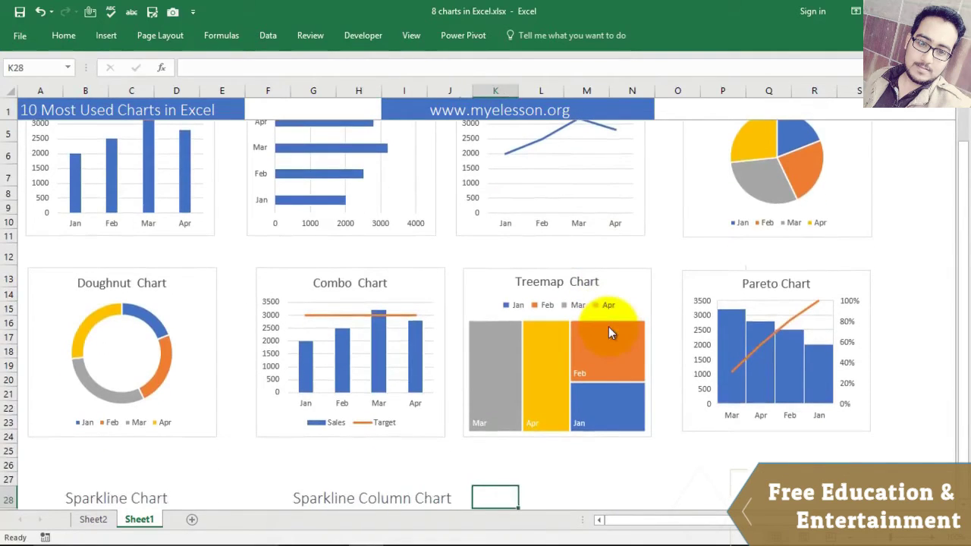
pyautogui.press('Right')
pyautogui.press('Right')
pyautogui.press('Right')
pyautogui.press('Right')
pyautogui.press('Right')
pyautogui.press('Right')
pyautogui.press('Right')
pyautogui.press('Right')
pyautogui.press('Right')
pyautogui.press('Right')
pyautogui.press('Right')
pyautogui.press('Right')
pyautogui.press('Right')
pyautogui.press('Right')
pyautogui.press('Right')
pyautogui.press('Right')
pyautogui.press('Right')
pyautogui.press('Right')
pyautogui.press('Right')
pyautogui.press('Right')
pyautogui.press('Up')
pyautogui.press('Up')
pyautogui.press('Up')
pyautogui.press('Up')
pyautogui.press('Up')
pyautogui.press('Up')
pyautogui.press('Up')
pyautogui.press('Up')
pyautogui.press('Up')
pyautogui.press('Up')
pyautogui.press('Up')
pyautogui.press('Up')
pyautogui.press('Up')
pyautogui.press('Up')
pyautogui.press('Up')
pyautogui.press('Up')
pyautogui.press('Up')
pyautogui.press('Up')
pyautogui.press('Up')
pyautogui.press('Up')
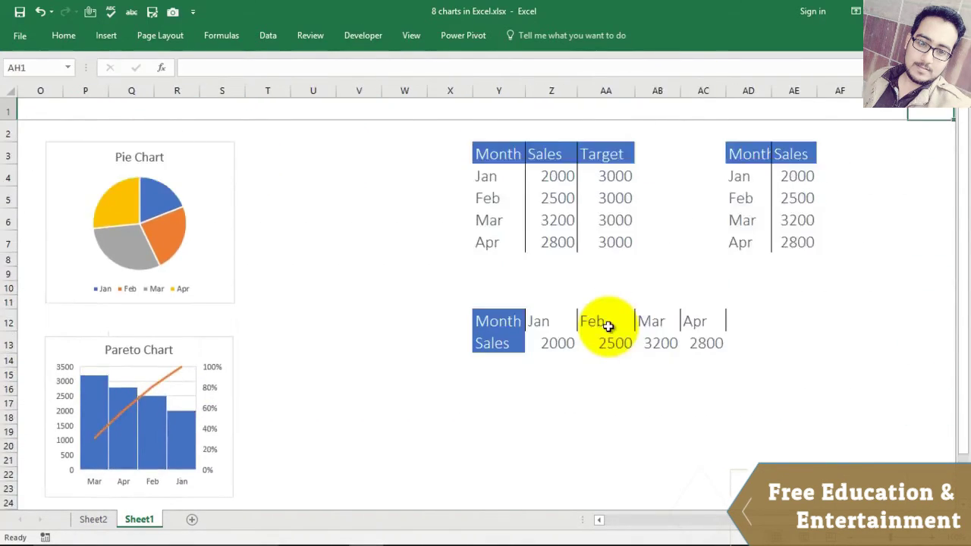
pyautogui.press('Right')
pyautogui.press('Right')
pyautogui.press('Right')
pyautogui.press('Right')
pyautogui.press('Right')
pyautogui.press('Right')
pyautogui.press('Right')
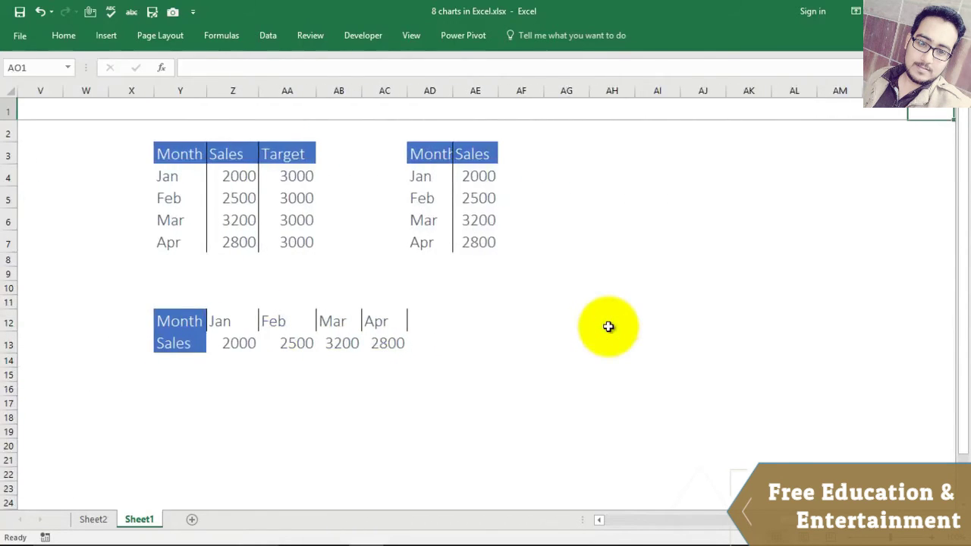
pyautogui.press('Right')
pyautogui.press('Right')
pyautogui.press('Right')
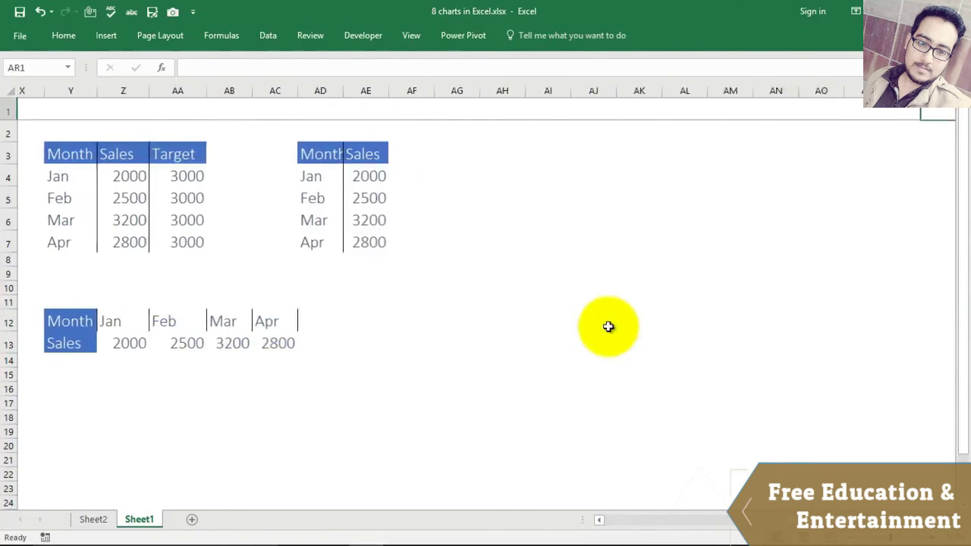
# Step: Select the Month and Sales data Y3:Z7 and insert a clustered column chart
pyautogui.click(30, 153)
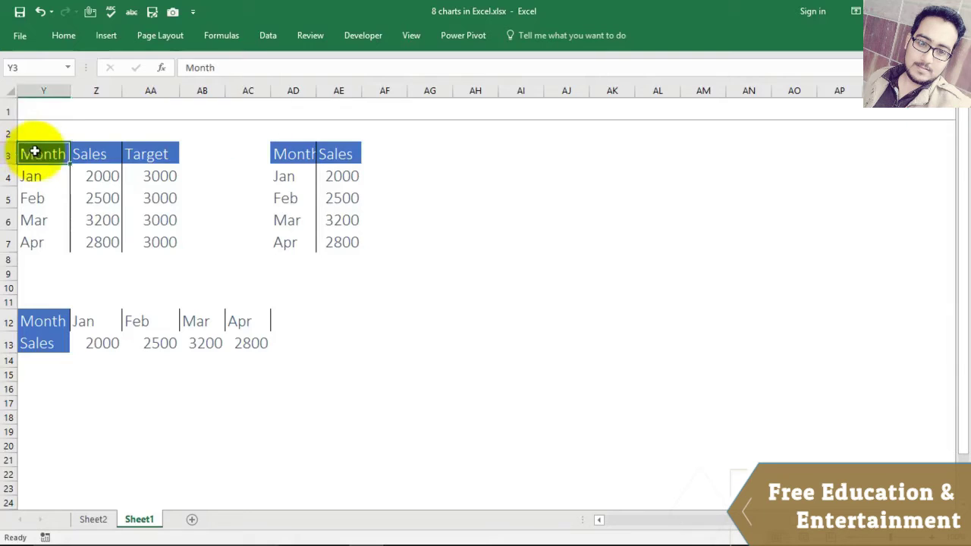
pyautogui.moveTo(34, 152); pyautogui.dragTo(83, 242)
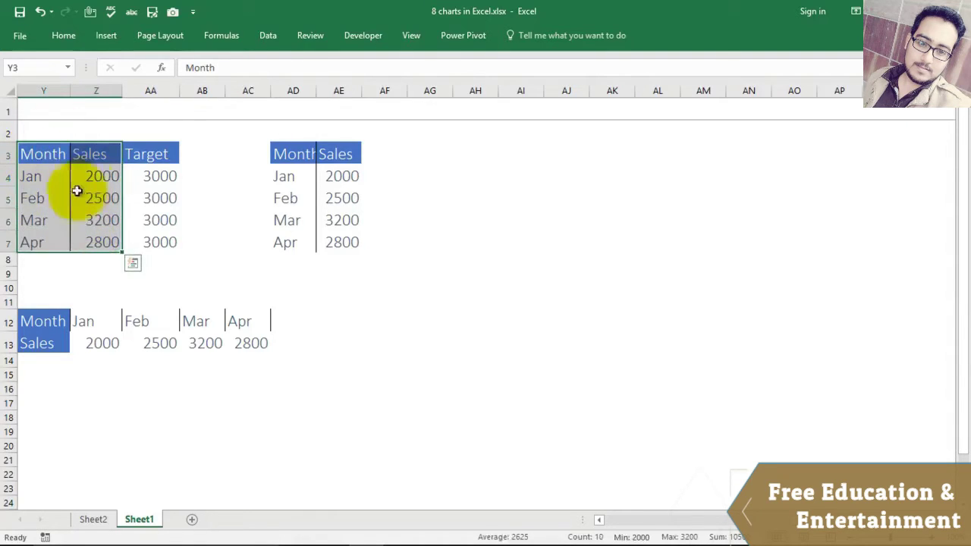
pyautogui.click(74, 33)
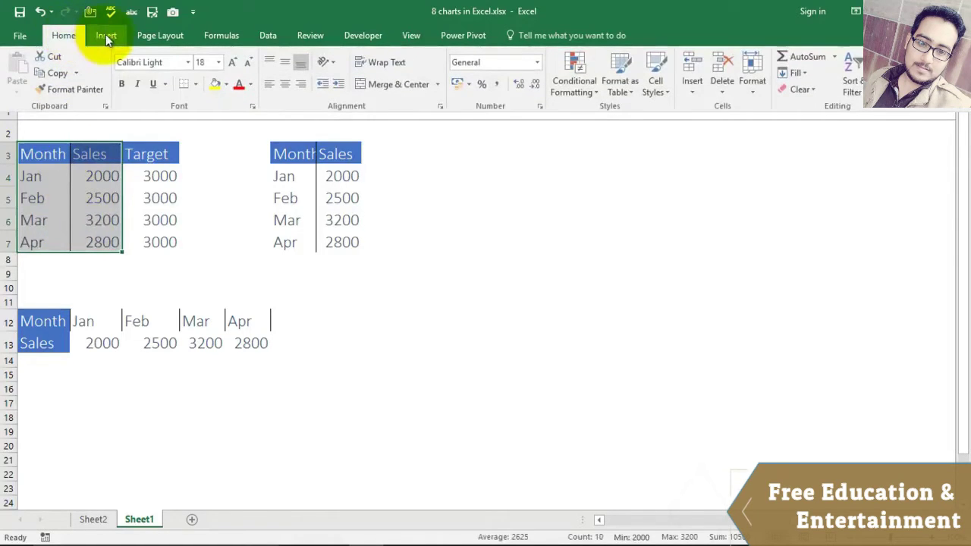
pyautogui.click(104, 35)
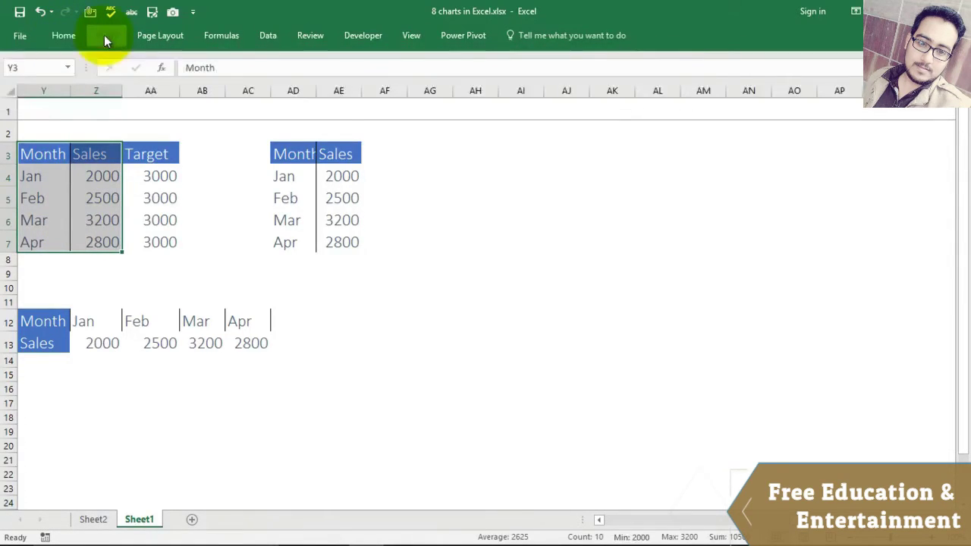
pyautogui.click(104, 35)
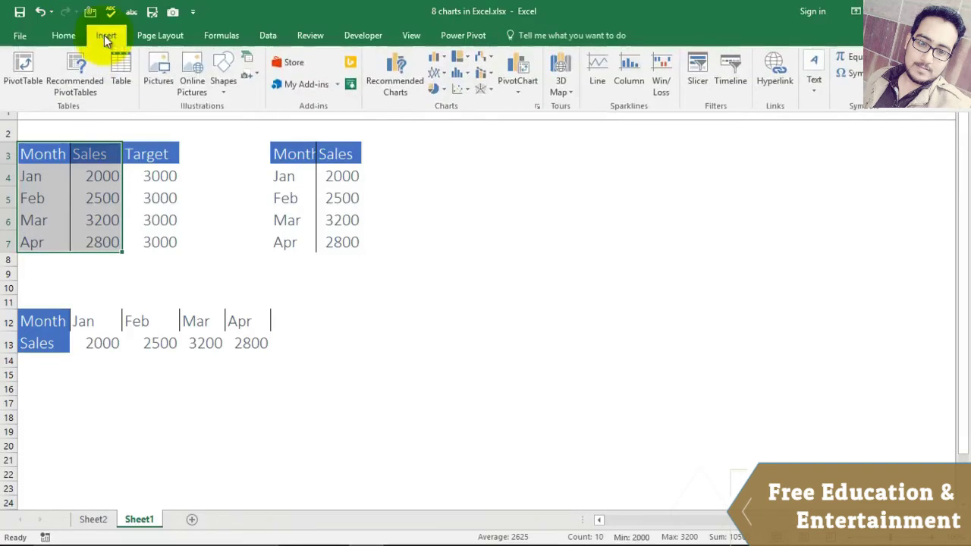
pyautogui.click(443, 55)
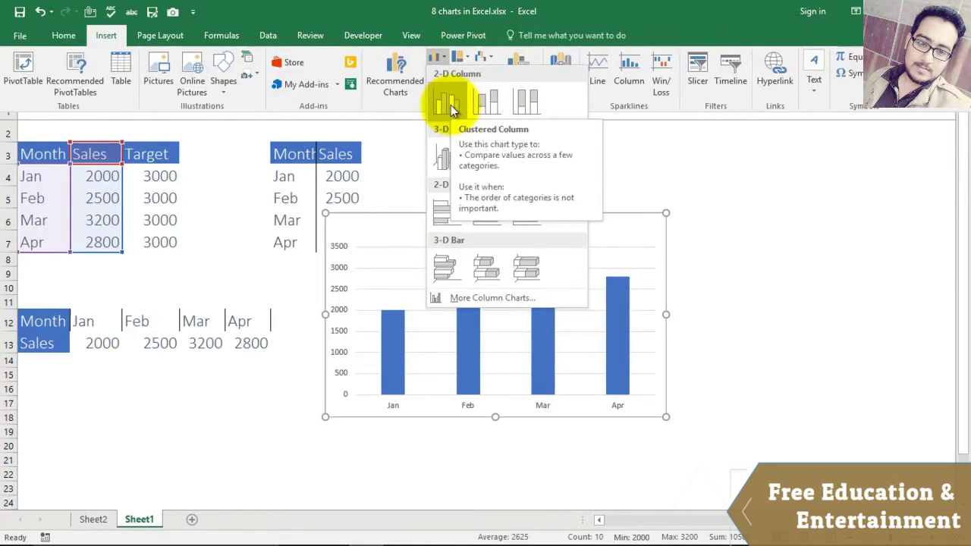
pyautogui.click(450, 110)
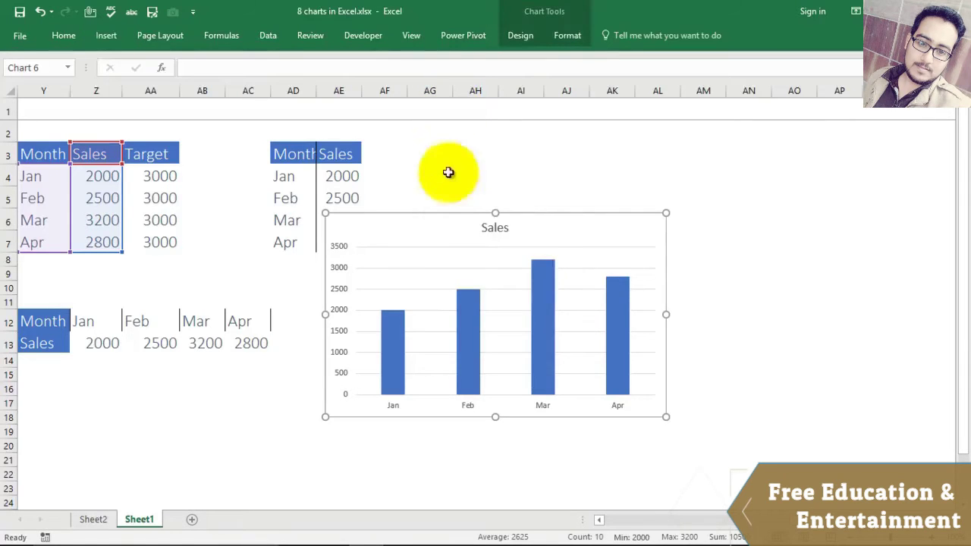
# Step: Position the new Sales column chart to the right of the data tables
pyautogui.moveTo(444, 221); pyautogui.dragTo(545, 174)
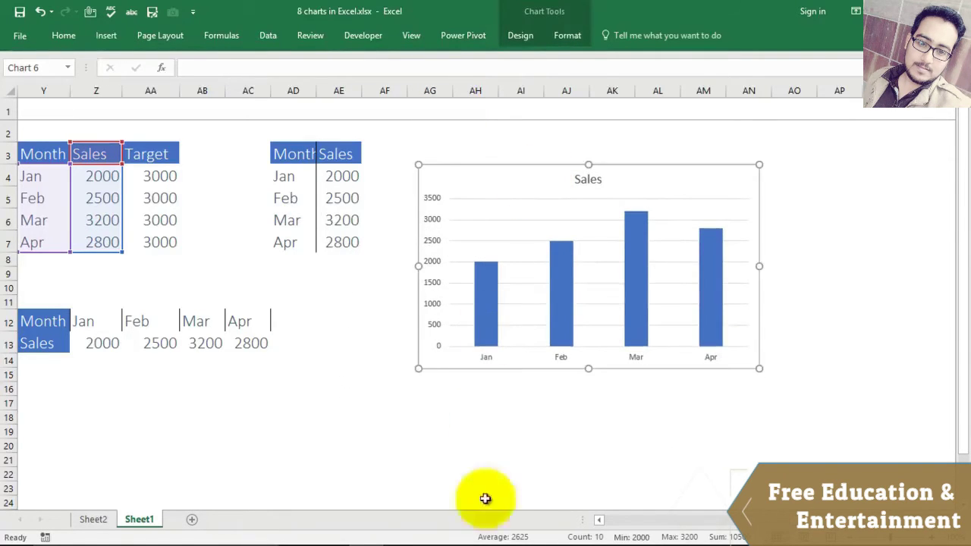
pyautogui.moveTo(813, 521); pyautogui.dragTo(634, 522)
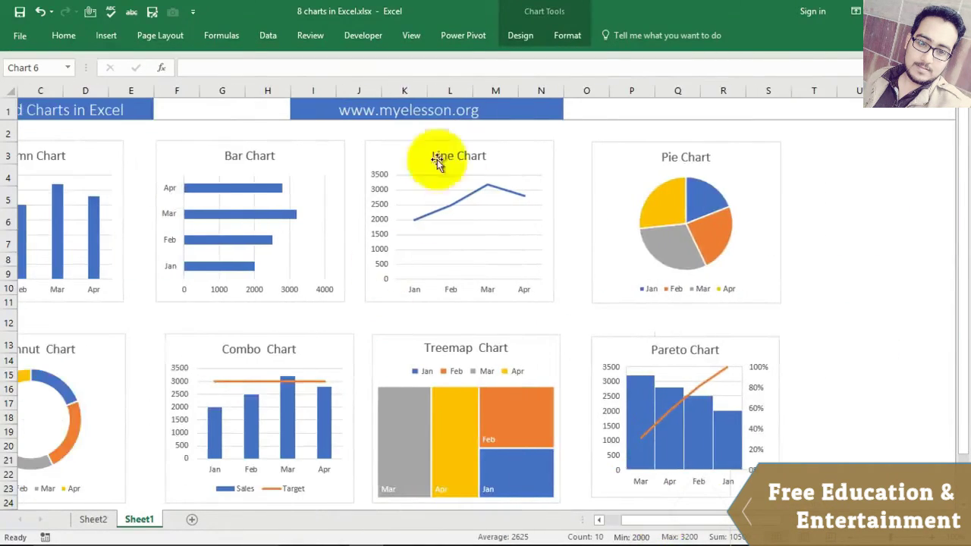
pyautogui.moveTo(700, 521); pyautogui.dragTo(836, 521)
pyautogui.moveTo(634, 174)
pyautogui.mouseDown()
pyautogui.moveTo(611, 167)
pyautogui.moveTo(609, 152)
pyautogui.moveTo(620, 164)
pyautogui.mouseUp()
pyautogui.doubleClick(674, 161)
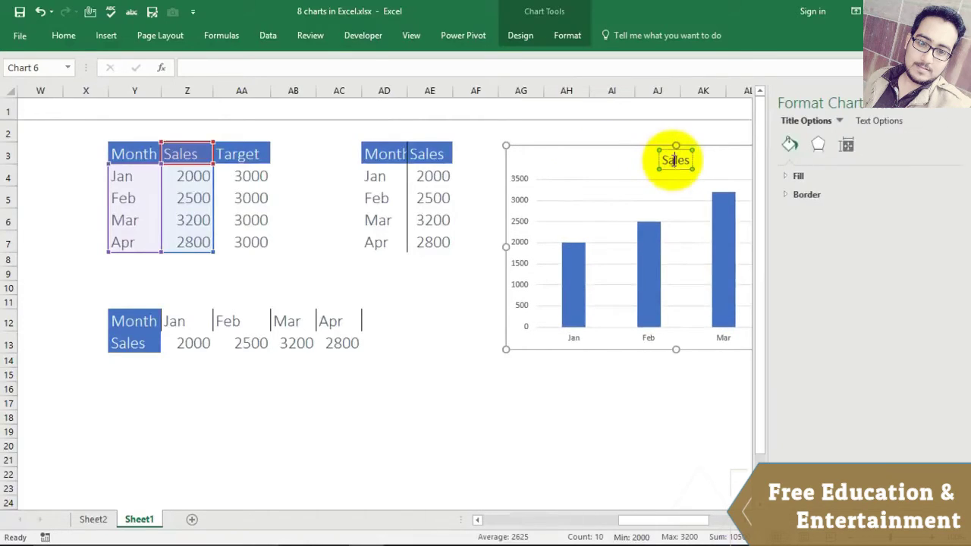
# Step: Retitle the chart 'Column Chart' and expand the title's Fill options
pyautogui.doubleClick(675, 161)
pyautogui.press('Delete')
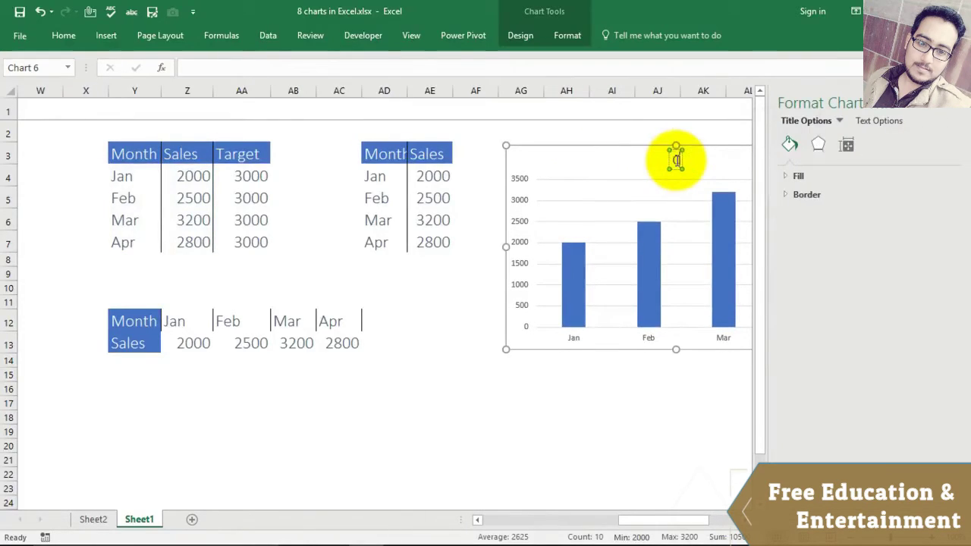
pyautogui.write('Column')
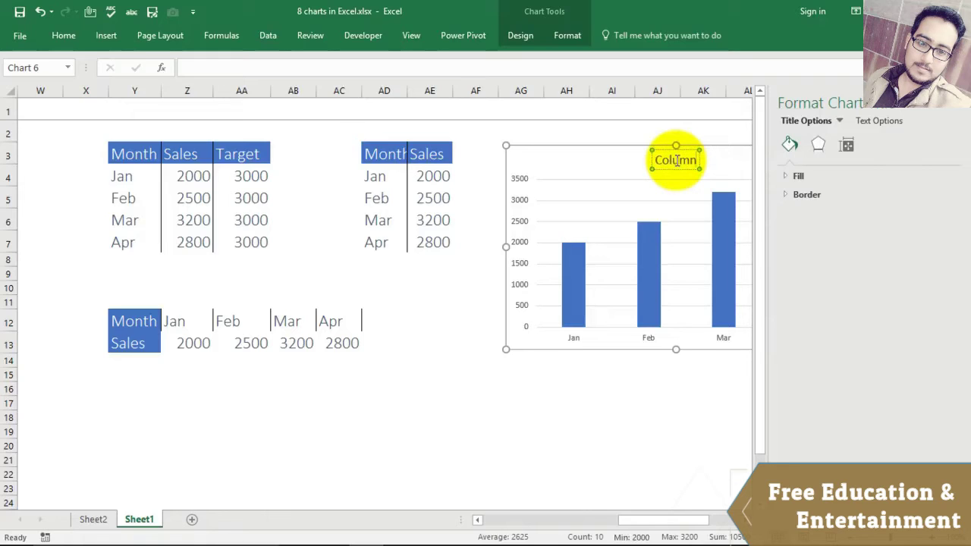
pyautogui.write(' Chart')
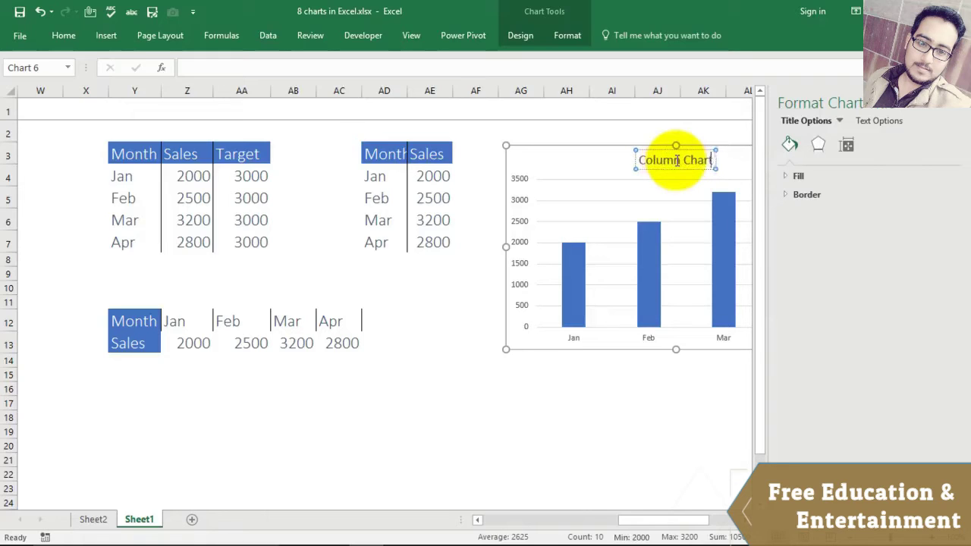
pyautogui.click(787, 176)
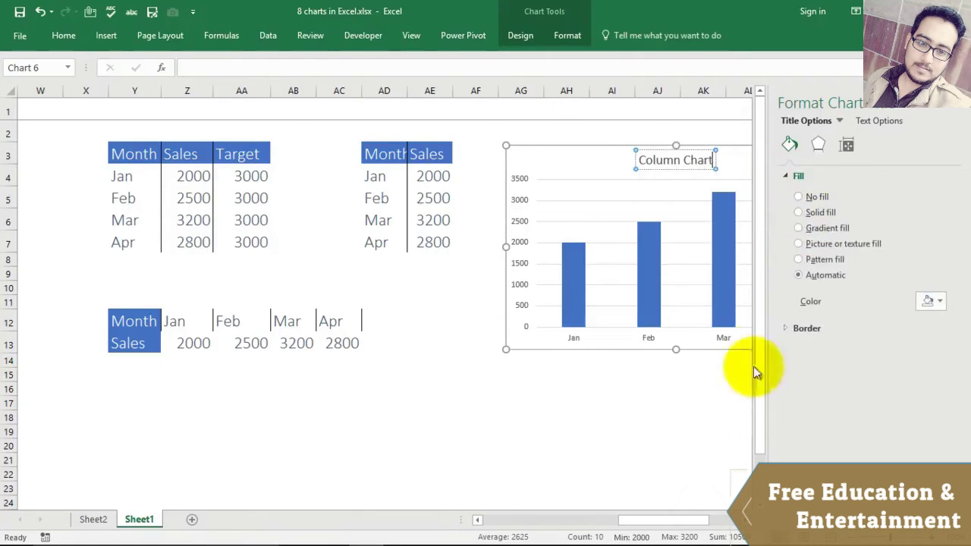
# Step: Deselect the chart, close the Format pane and start selecting the Month and Sales data
pyautogui.click(693, 444)
pyautogui.click(688, 427)
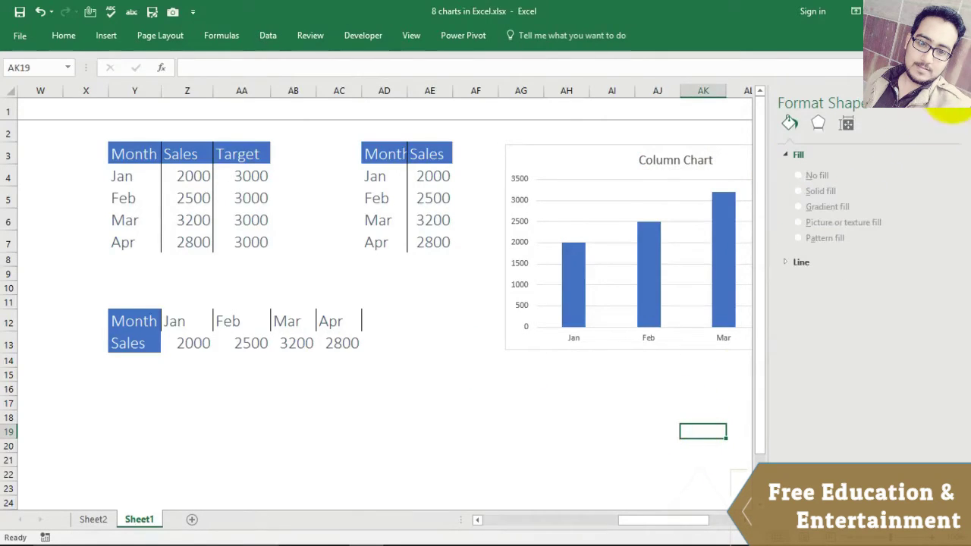
pyautogui.click(957, 104)
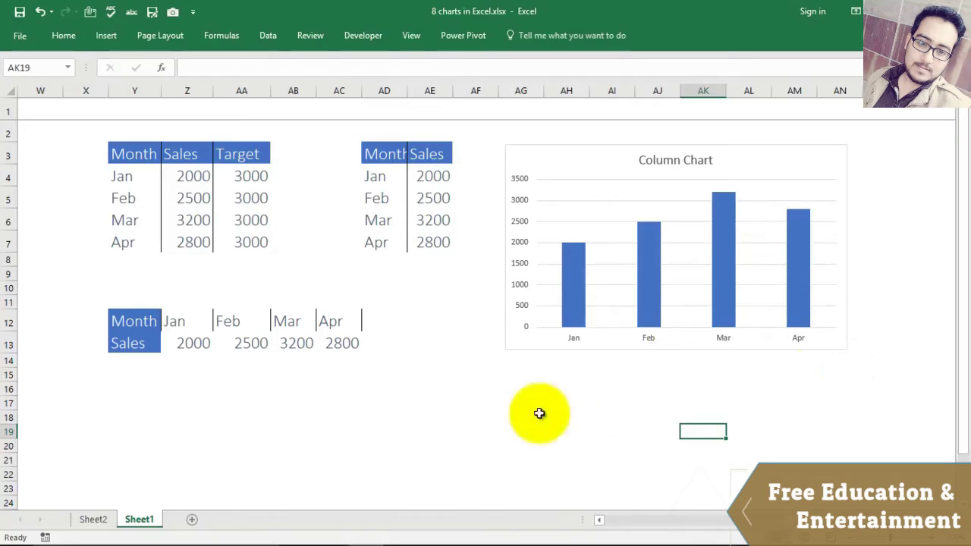
pyautogui.moveTo(121, 151); pyautogui.dragTo(186, 199)
pyautogui.moveTo(798, 523)
pyautogui.mouseDown()
pyautogui.moveTo(622, 524)
pyautogui.moveTo(795, 523)
pyautogui.mouseUp()
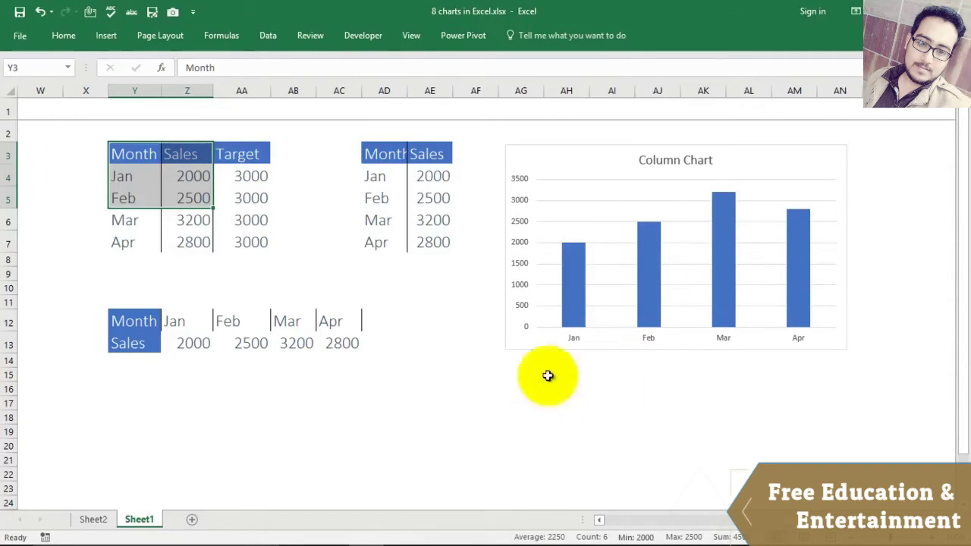
# Step: Select the Jan–Apr Month and Sales data and insert a 2-D clustered bar chart
pyautogui.click(587, 416)
pyautogui.moveTo(137, 154); pyautogui.dragTo(190, 251)
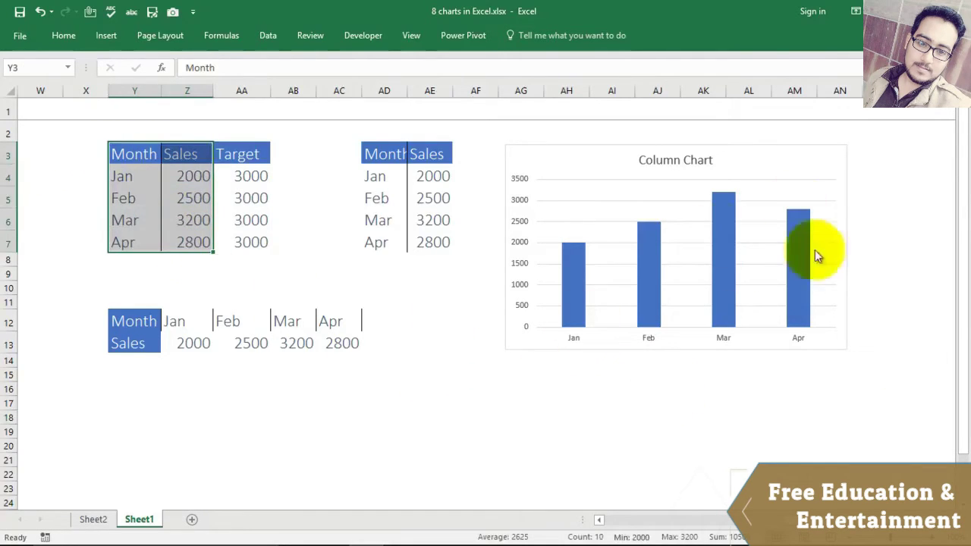
pyautogui.click(103, 35)
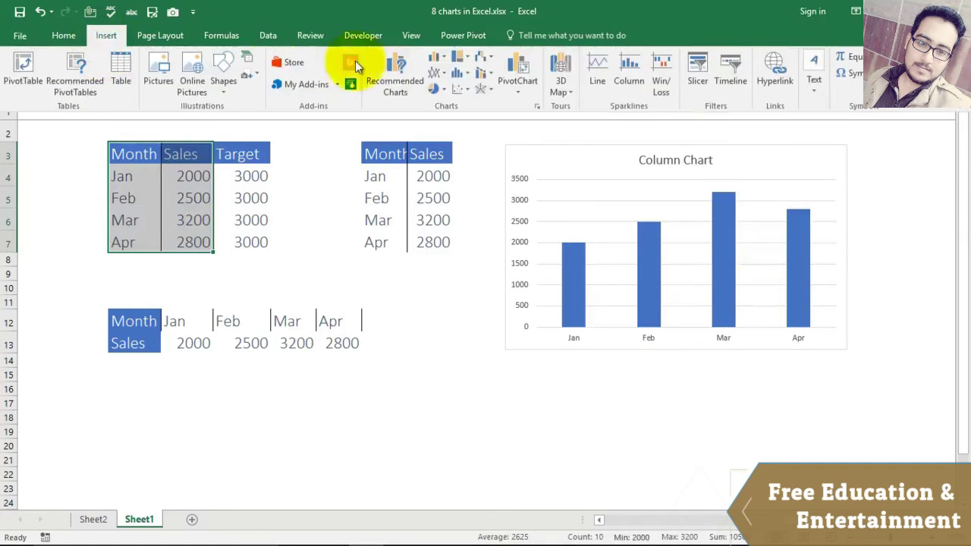
pyautogui.click(435, 61)
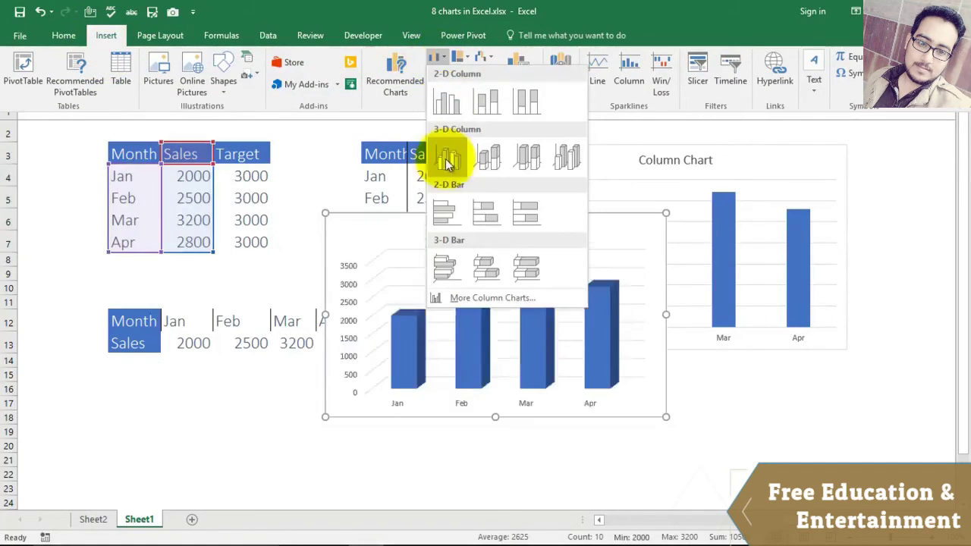
pyautogui.click(444, 216)
# Step: Move the bar chart below the Column Chart and apply the dark chart style
pyautogui.moveTo(509, 238); pyautogui.dragTo(741, 377)
pyautogui.scroll(-4, 448, 323)
pyautogui.scroll(2, 432, 468)
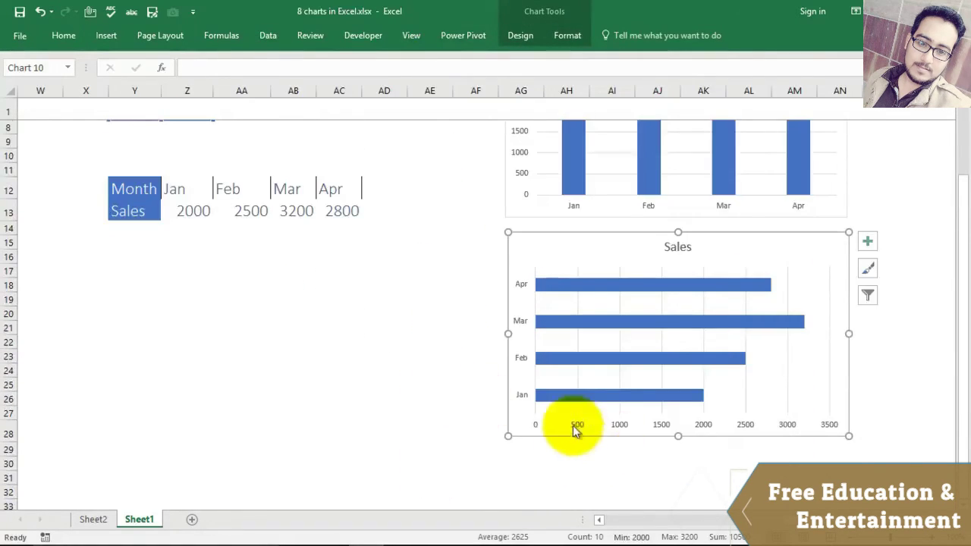
pyautogui.click(763, 347)
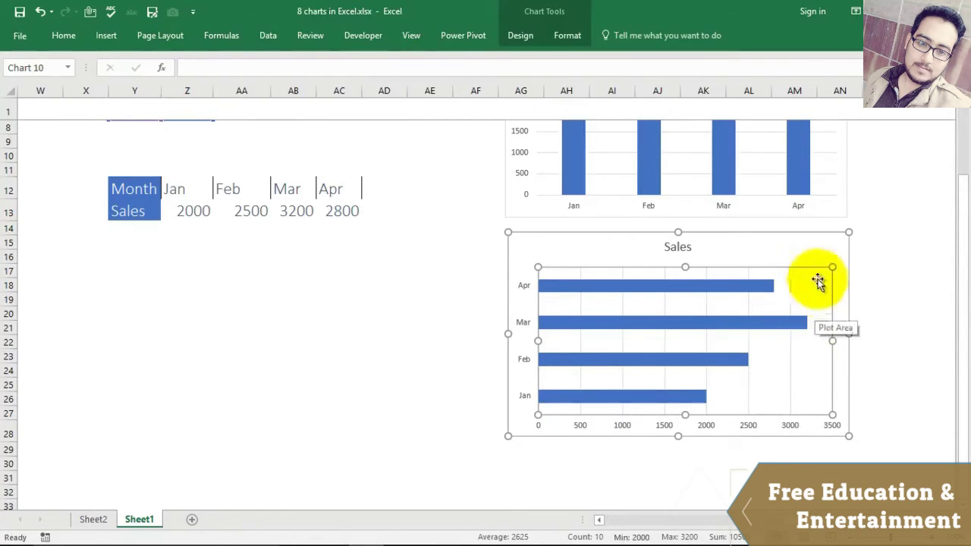
pyautogui.click(821, 254)
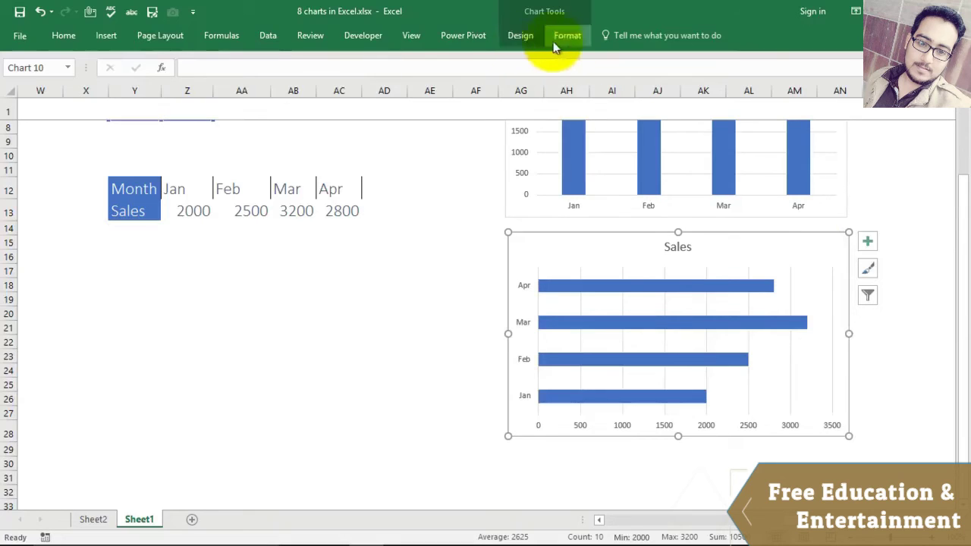
pyautogui.click(520, 35)
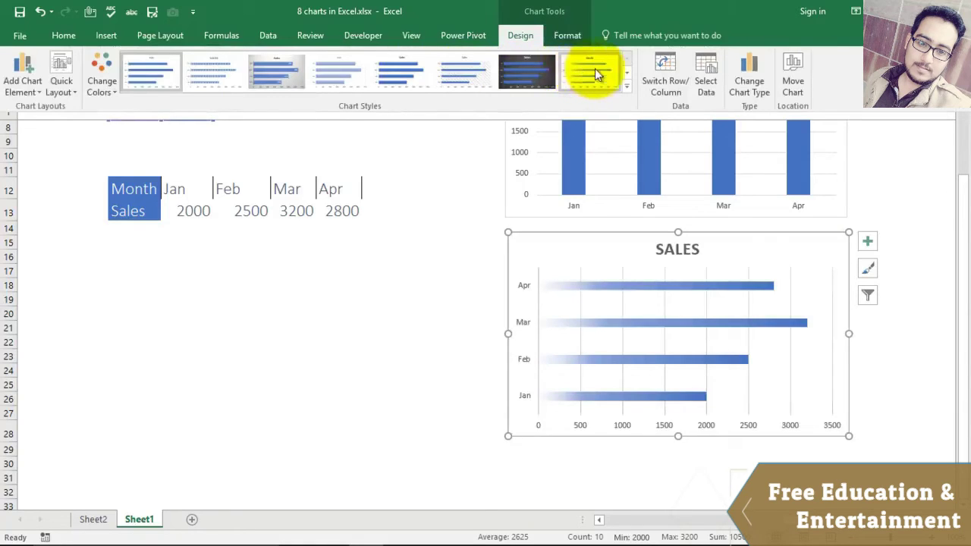
pyautogui.click(536, 73)
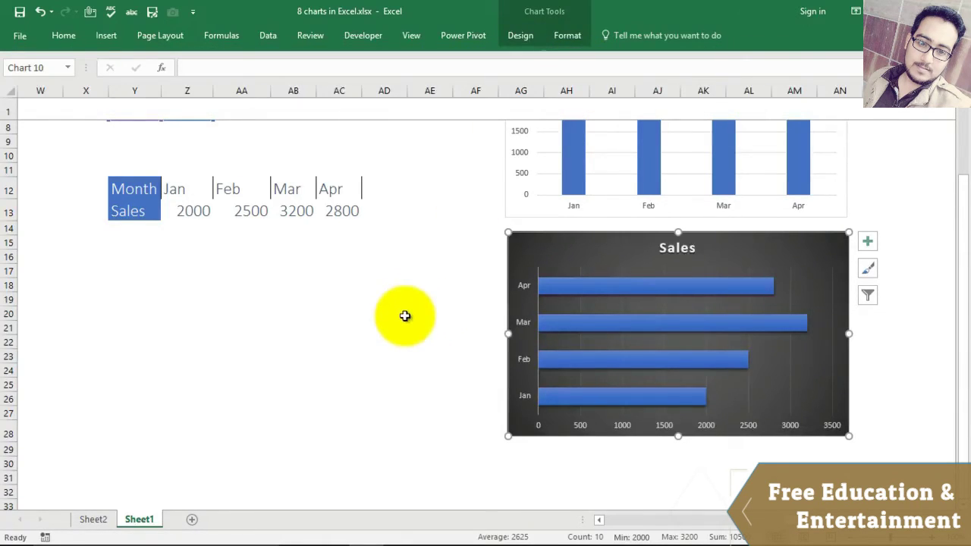
pyautogui.scroll(3, 405, 316)
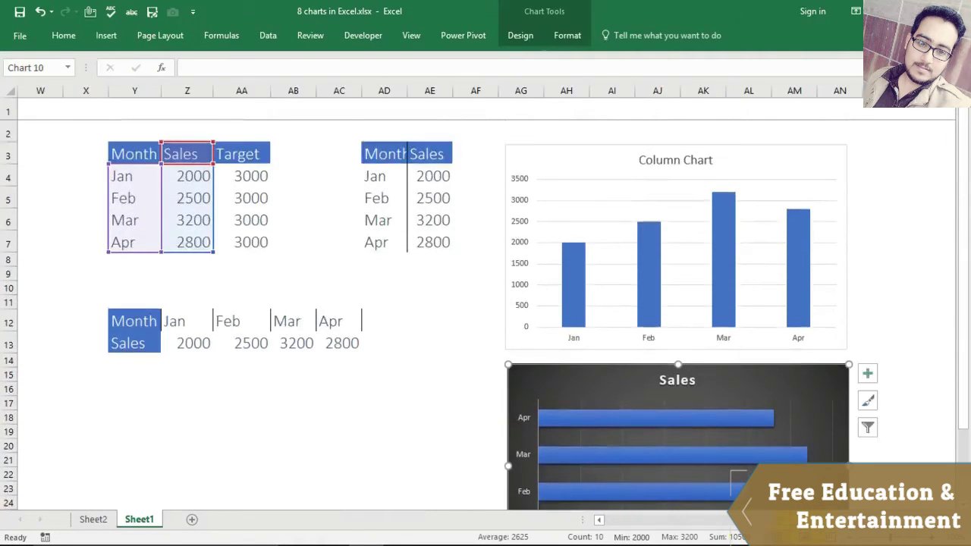
# Step: Select the Jan–Apr Month and Sales data and insert a 2-D line chart
pyautogui.moveTo(814, 524); pyautogui.dragTo(775, 533)
pyautogui.click(454, 289)
pyautogui.moveTo(361, 154); pyautogui.dragTo(429, 242)
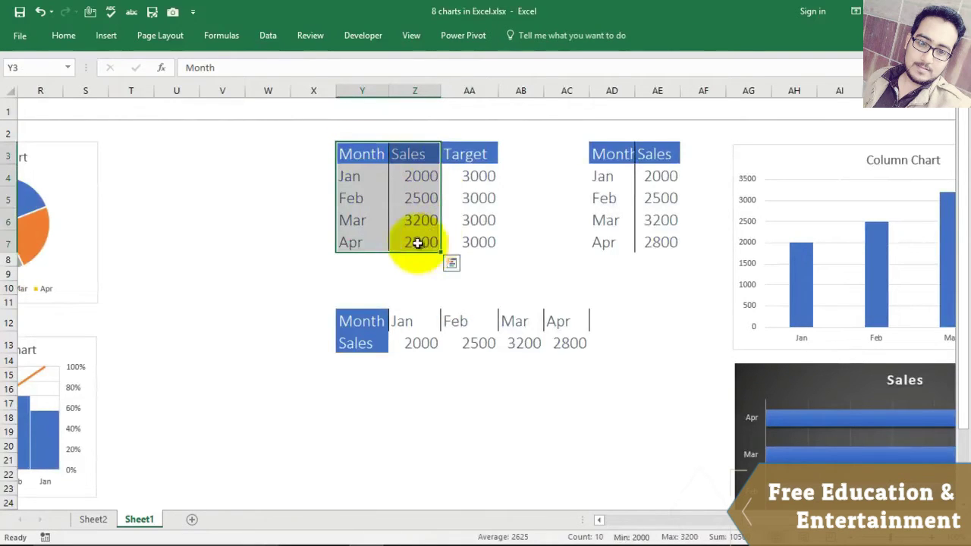
pyautogui.click(108, 37)
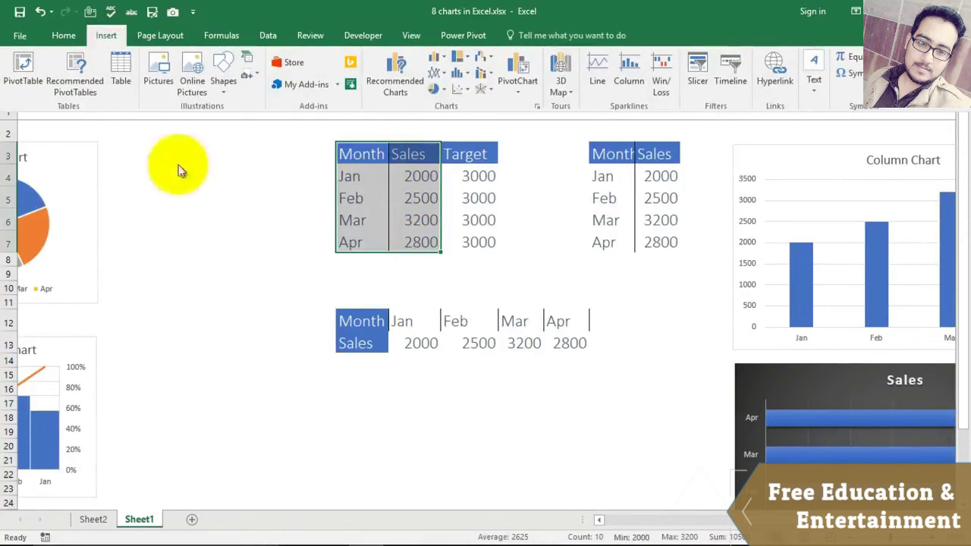
pyautogui.click(442, 71)
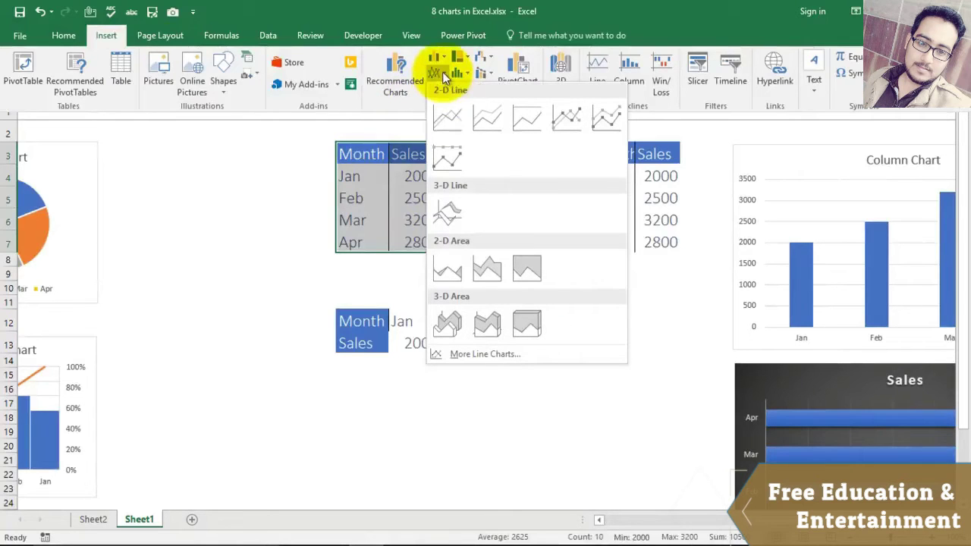
pyautogui.click(442, 118)
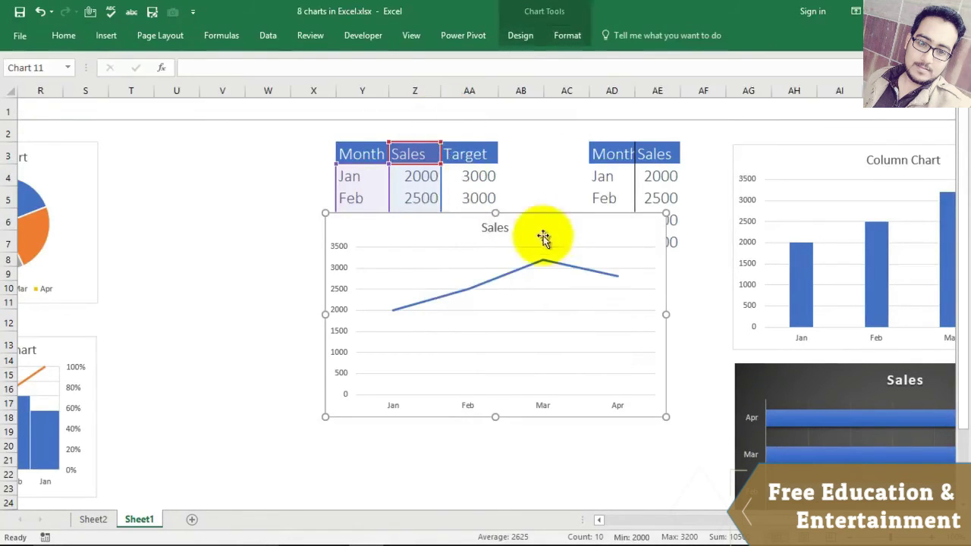
# Step: Zoom out to about 70% and place the line chart below the bar chart
pyautogui.moveTo(559, 230); pyautogui.dragTo(753, 504)
pyautogui.moveTo(847, 540); pyautogui.dragTo(847, 523)
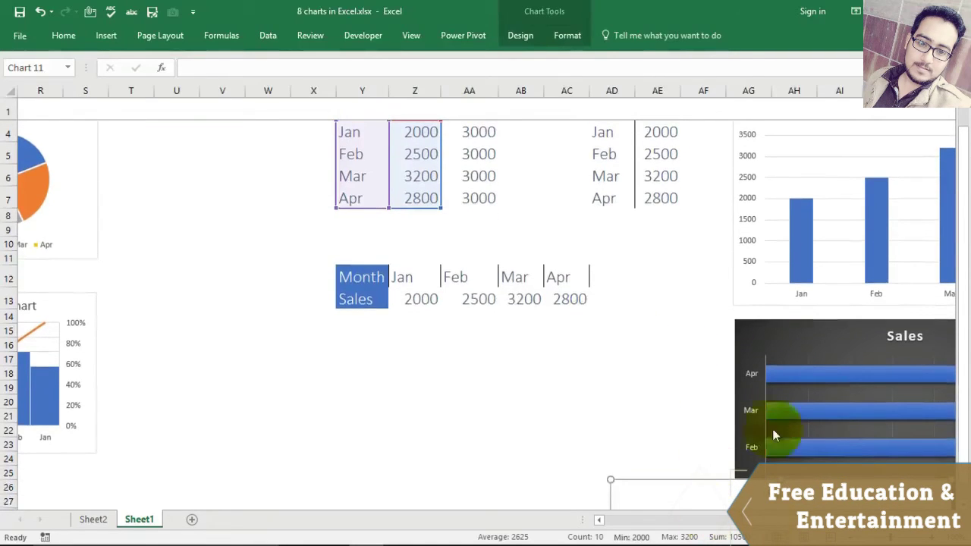
pyautogui.scroll(-3, 579, 249)
pyautogui.scroll(-3, 579, 250)
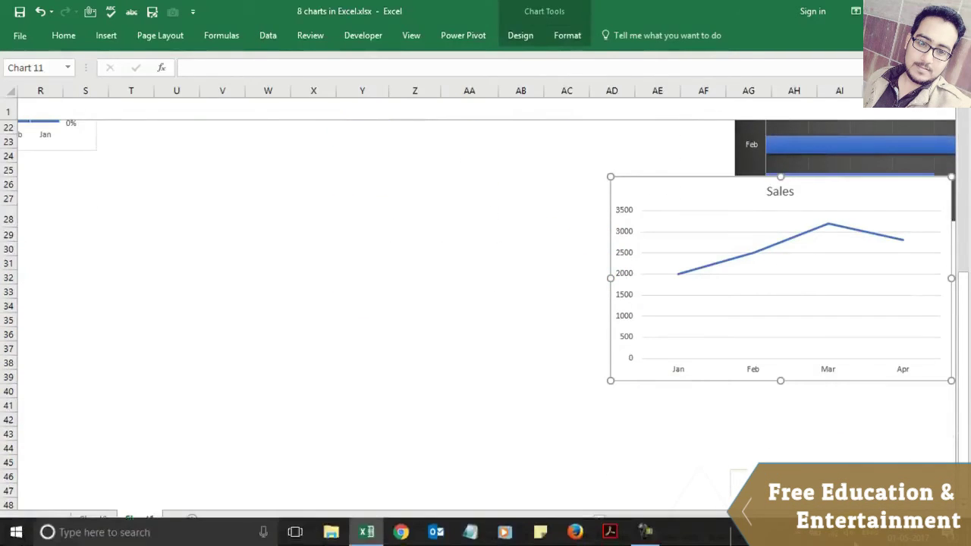
pyautogui.moveTo(891, 537); pyautogui.dragTo(880, 536)
pyautogui.moveTo(592, 159); pyautogui.dragTo(676, 213)
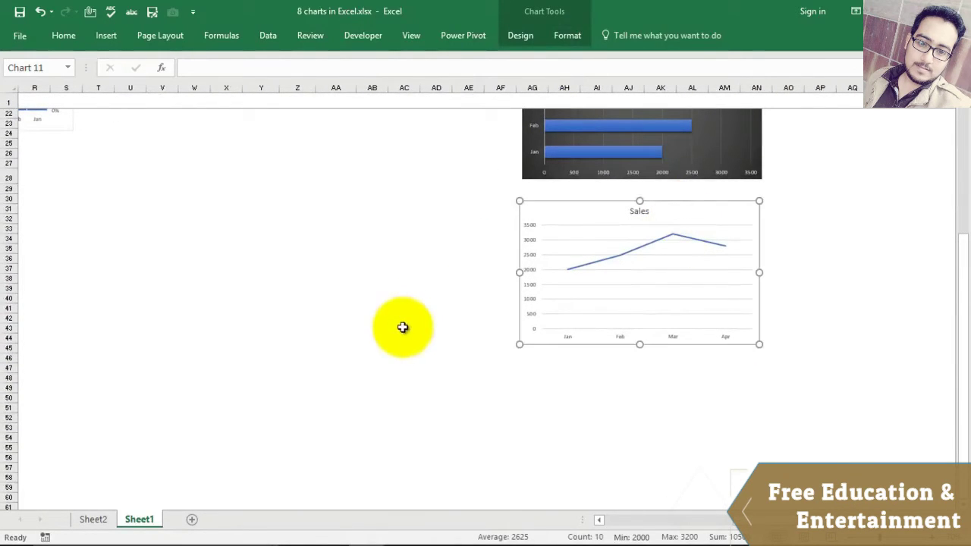
# Step: Apply the blue style to the Sales line chart and put its legend at the top
pyautogui.click(605, 254)
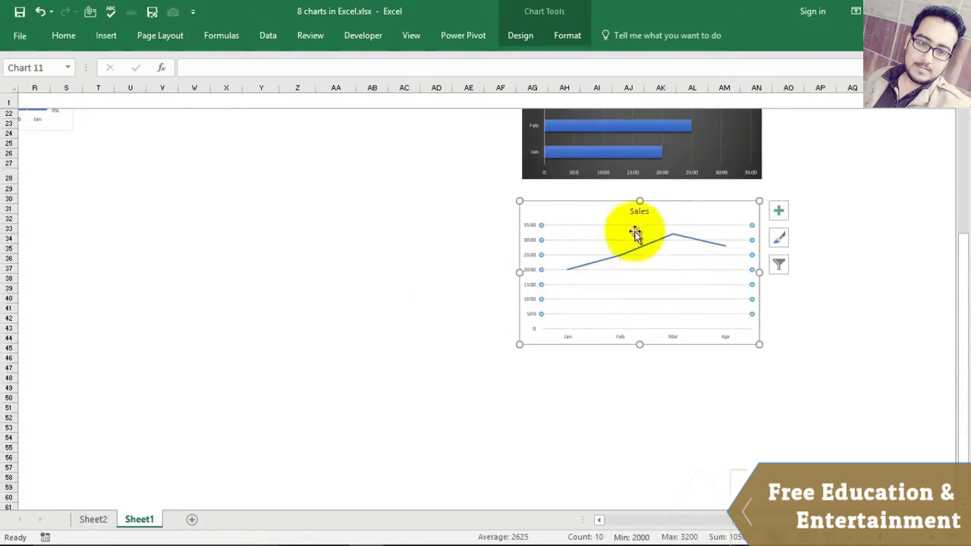
pyautogui.click(781, 241)
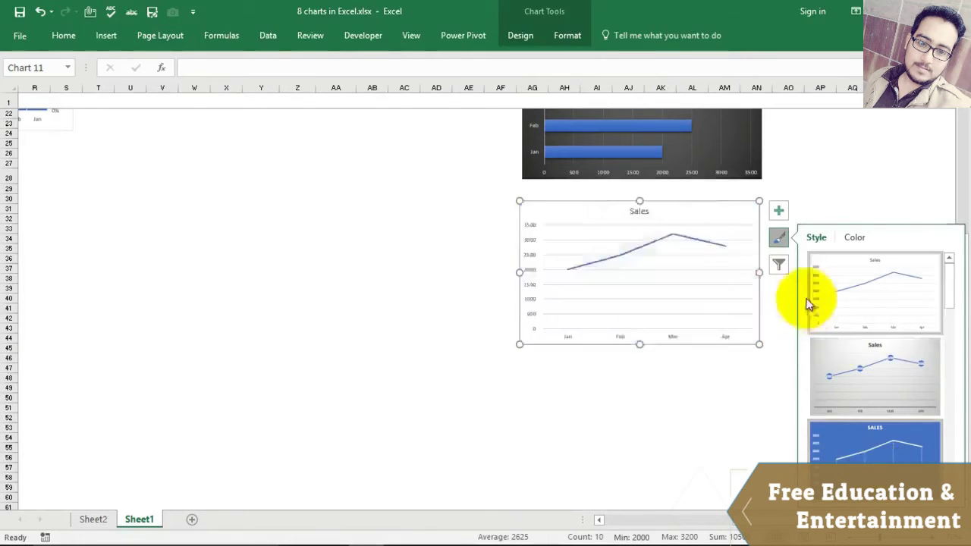
pyautogui.click(779, 237)
pyautogui.click(779, 212)
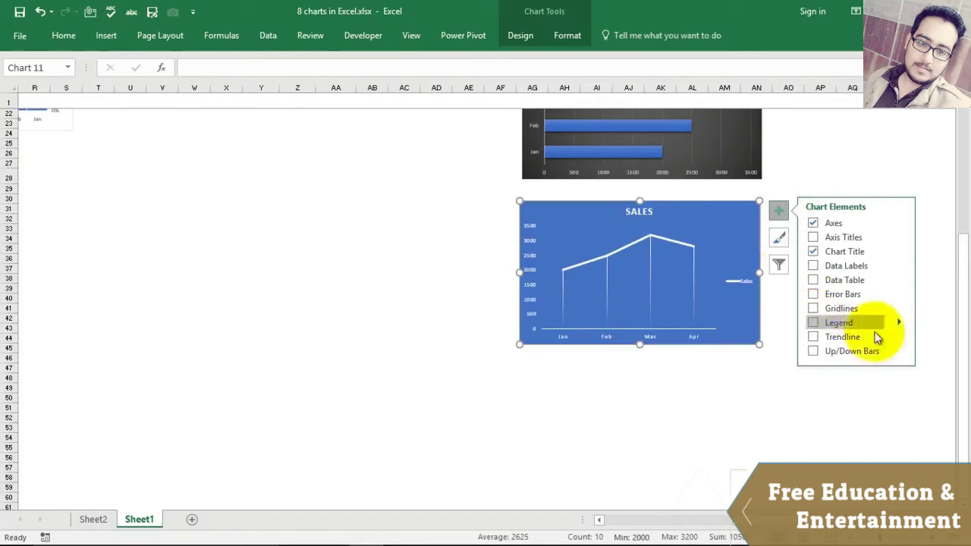
pyautogui.click(901, 324)
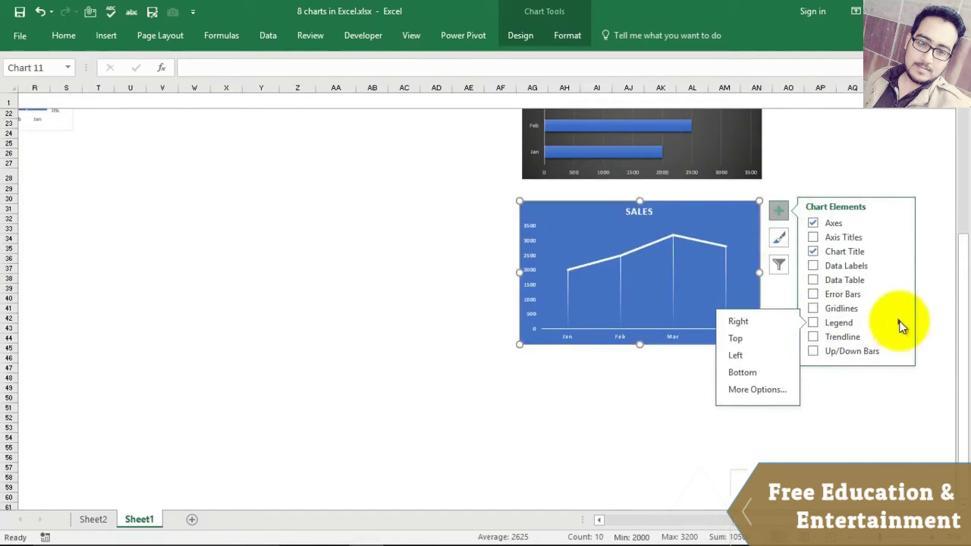
pyautogui.click(740, 338)
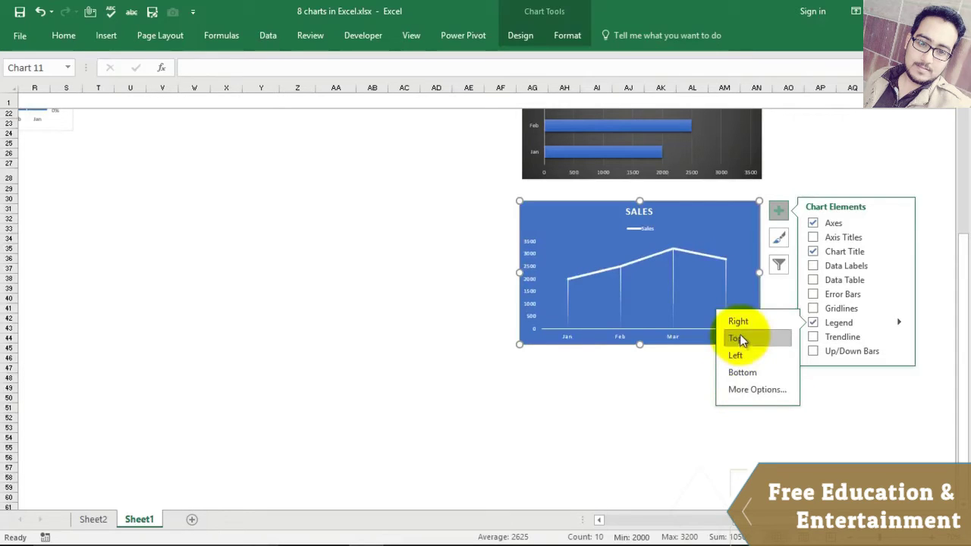
# Step: Add data labels above each point showing 2000, 2500, 3200 and 2800
pyautogui.click(852, 418)
pyautogui.click(736, 289)
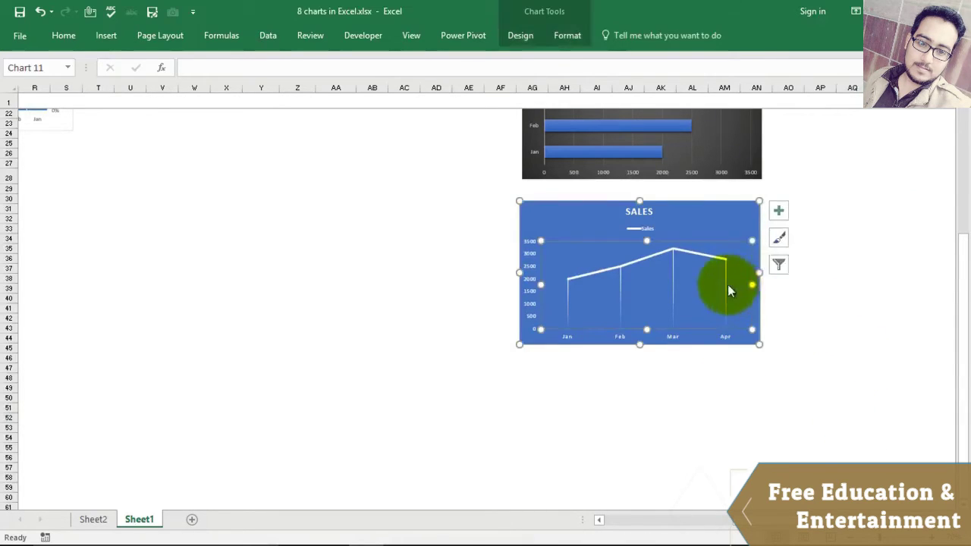
pyautogui.click(779, 212)
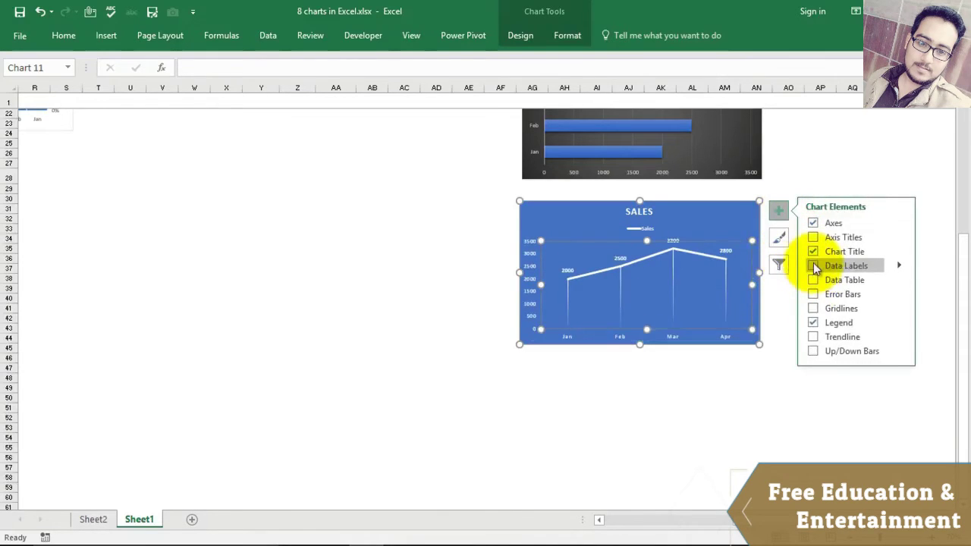
pyautogui.click(898, 266)
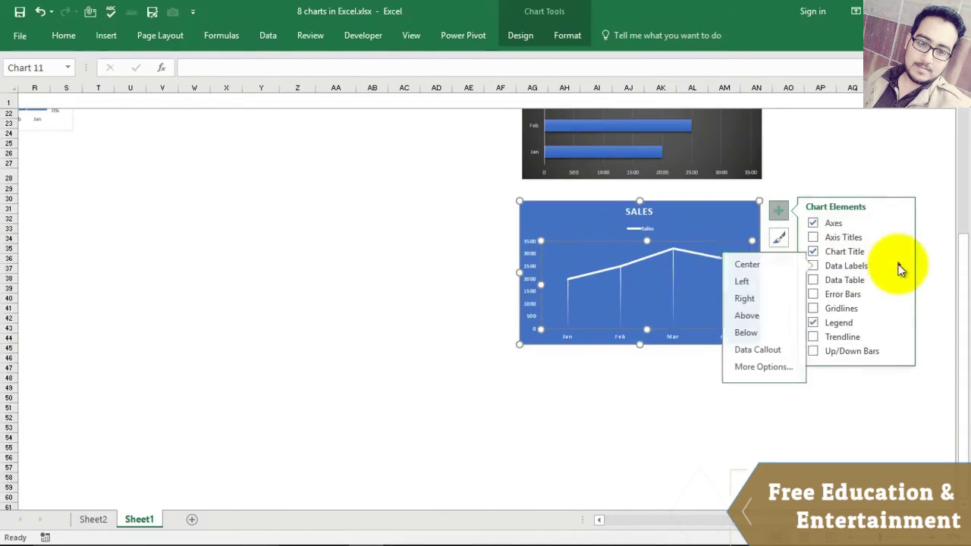
pyautogui.click(746, 315)
pyautogui.click(724, 438)
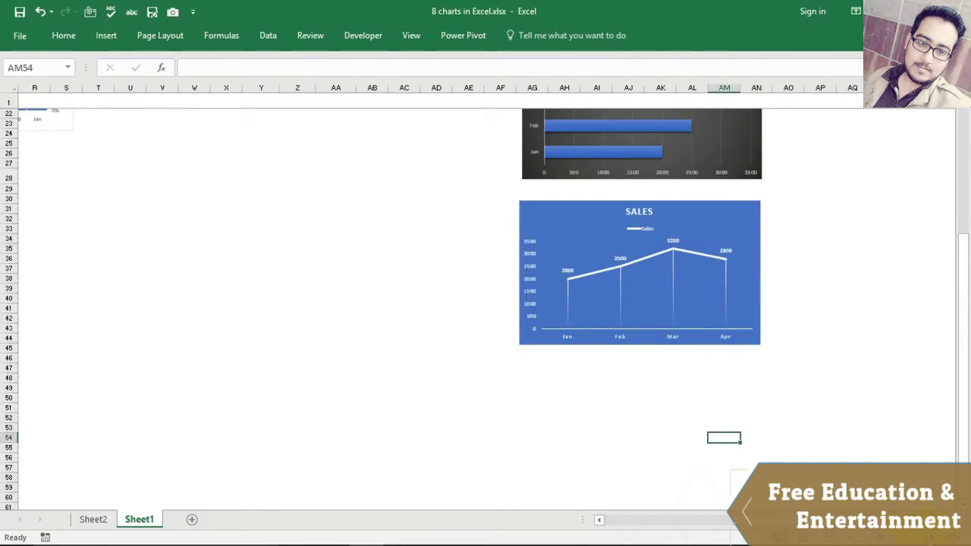
# Step: Select the Month and Sales data for Jan–Apr
pyautogui.scroll(3, 486, 304)
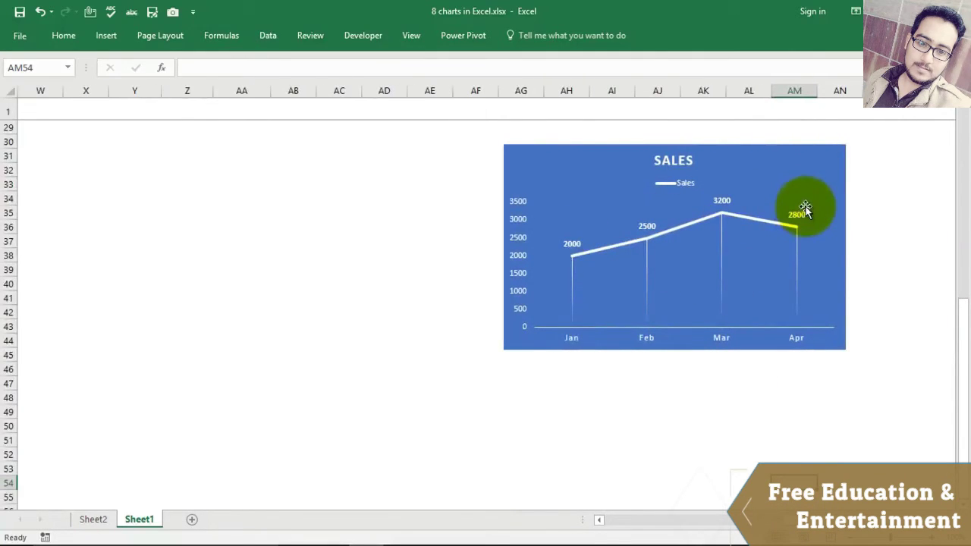
pyautogui.click(299, 238)
pyautogui.scroll(9, 156, 180)
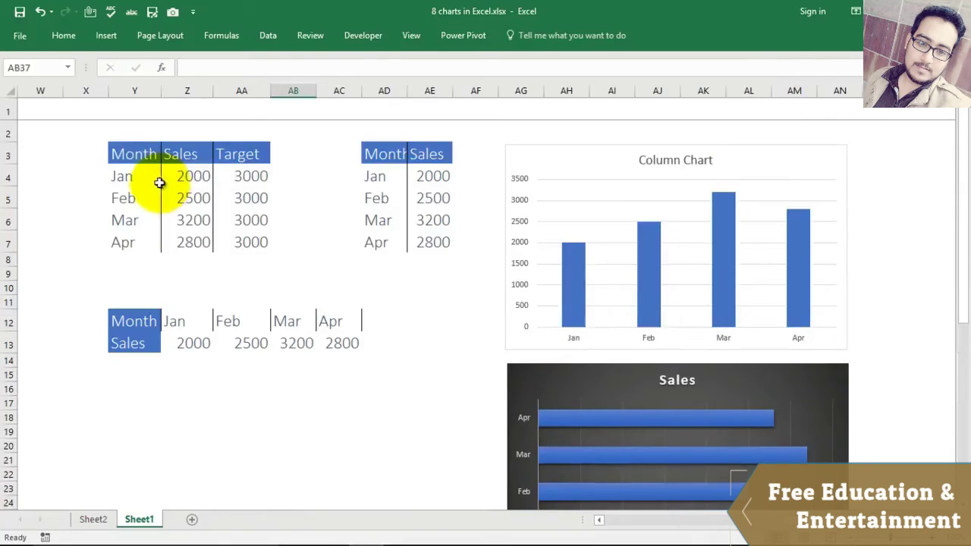
pyautogui.moveTo(111, 152); pyautogui.dragTo(194, 221)
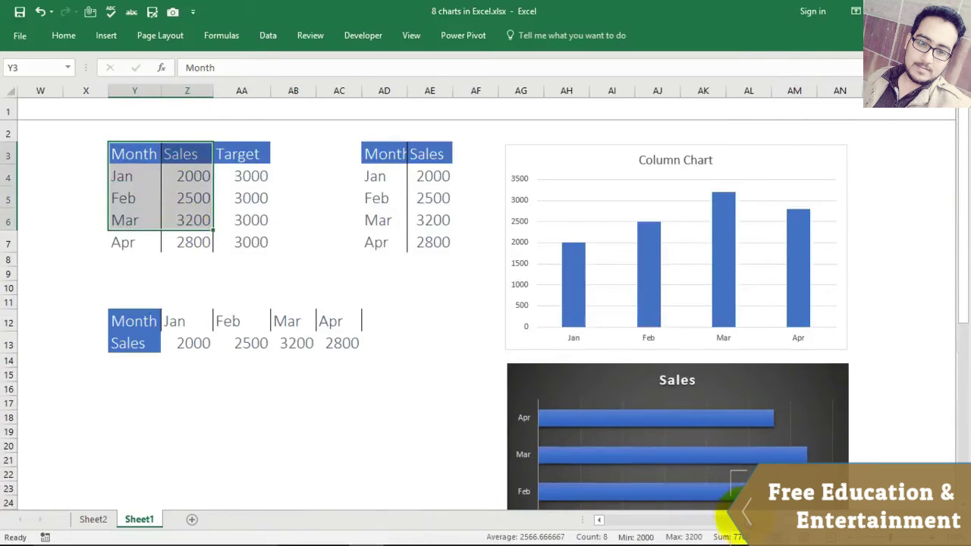
pyautogui.moveTo(796, 521); pyautogui.dragTo(773, 535)
pyautogui.moveTo(511, 430); pyautogui.dragTo(511, 417)
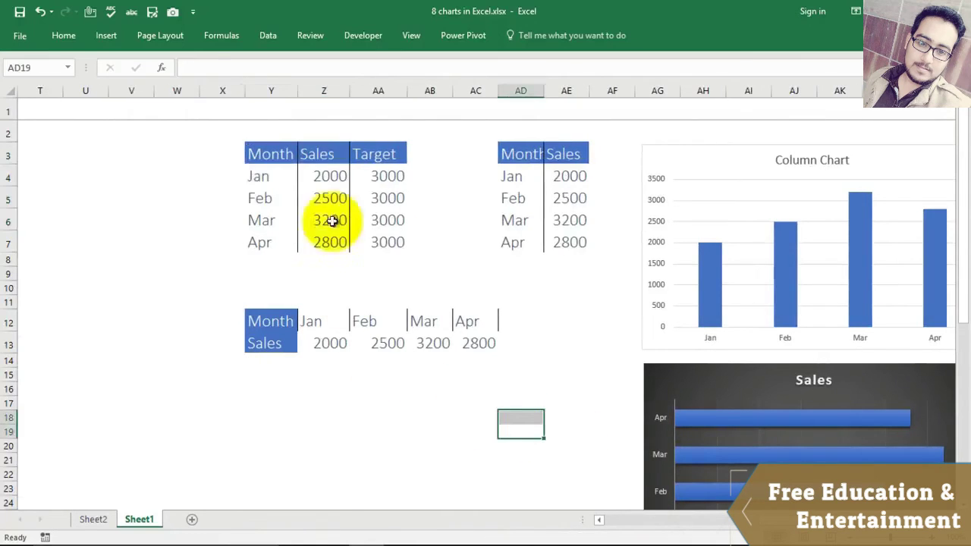
pyautogui.moveTo(255, 150); pyautogui.dragTo(315, 255)
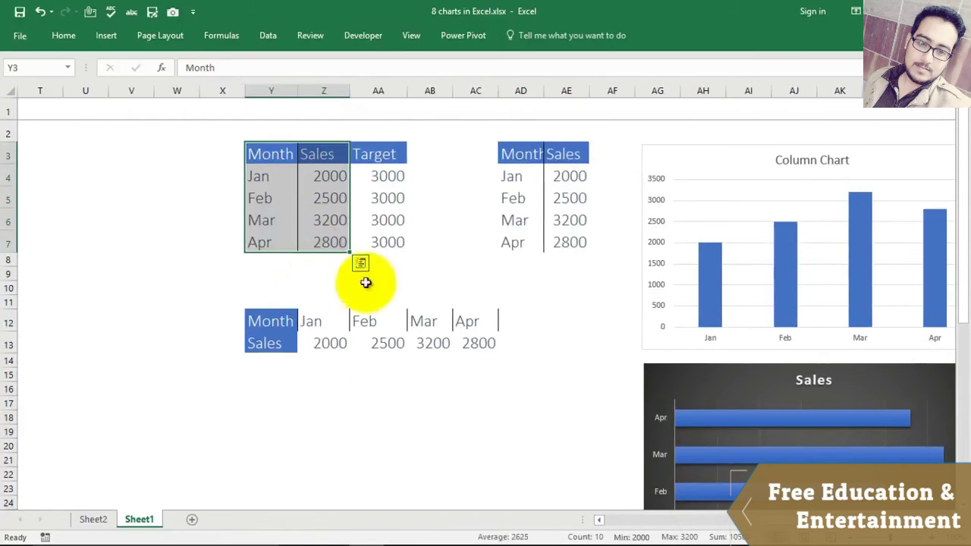
# Step: Insert a 2-D pie chart of Sales and move it below row 14
pyautogui.click(105, 35)
pyautogui.click(436, 89)
pyautogui.click(445, 134)
pyautogui.moveTo(570, 260); pyautogui.dragTo(502, 412)
pyautogui.scroll(-2, 576, 320)
pyautogui.scroll(2, 581, 315)
pyautogui.scroll(-2, 583, 314)
pyautogui.scroll(2, 579, 326)
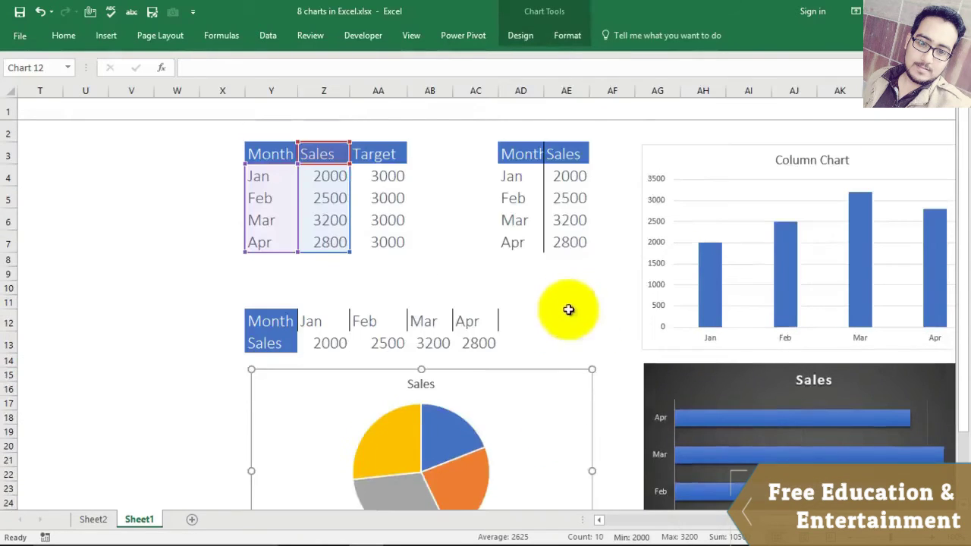
# Step: Move the pie chart up beside the data tables and give its slices a theme-colour outline
pyautogui.moveTo(526, 389); pyautogui.dragTo(905, 155)
pyautogui.moveTo(773, 521); pyautogui.dragTo(797, 521)
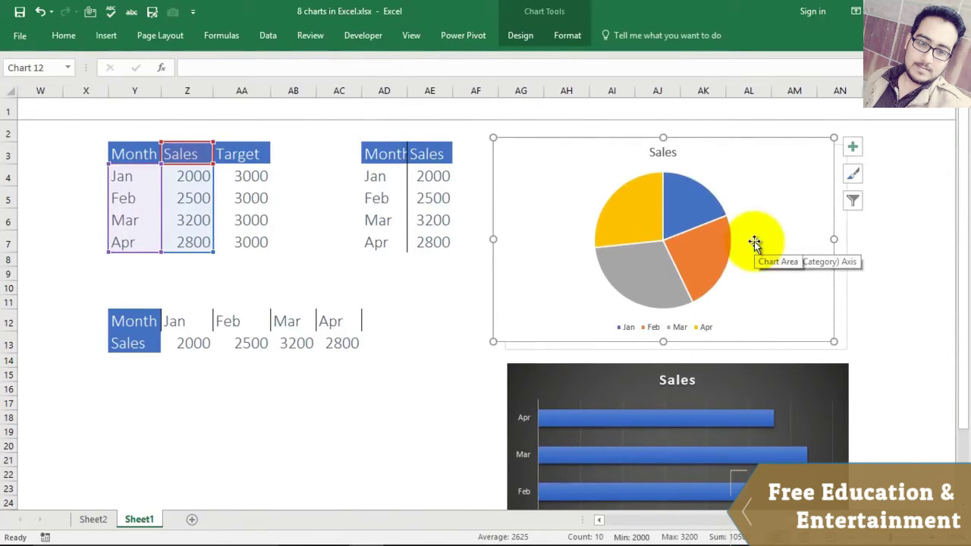
pyautogui.click(693, 199)
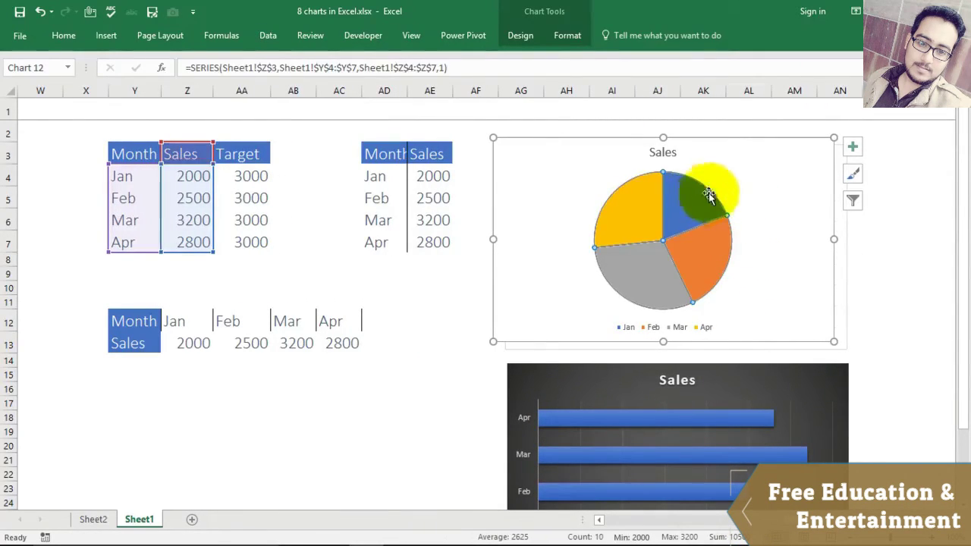
pyautogui.click(567, 38)
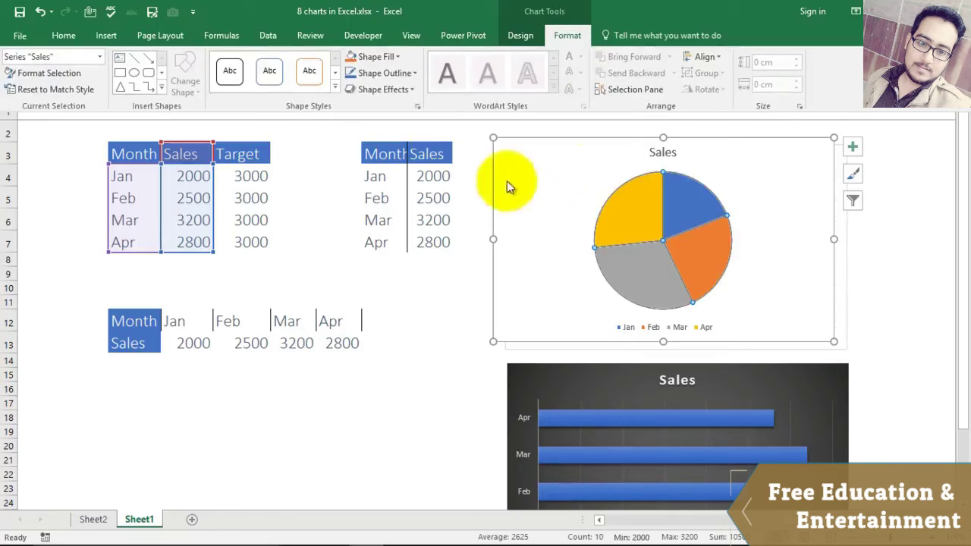
pyautogui.click(415, 79)
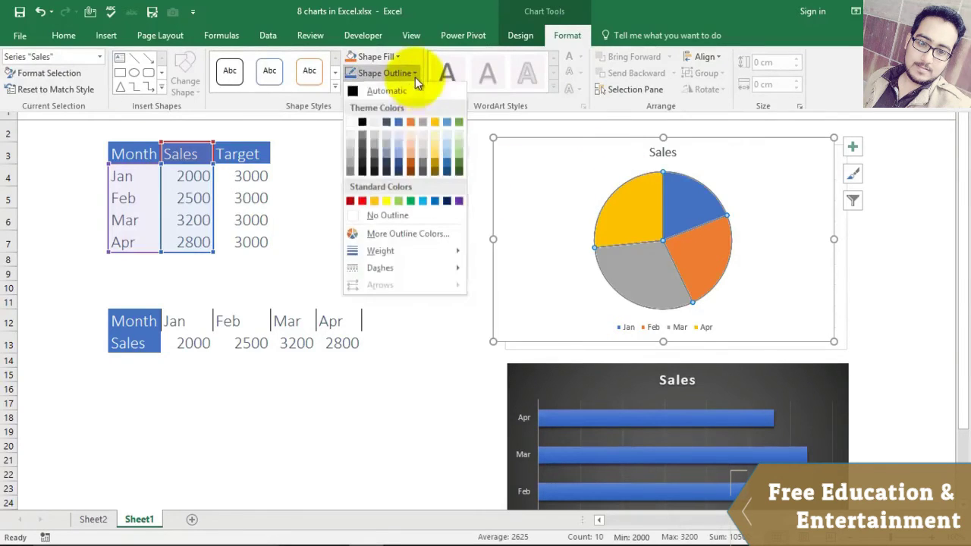
pyautogui.click(399, 126)
pyautogui.click(641, 200)
pyautogui.click(565, 36)
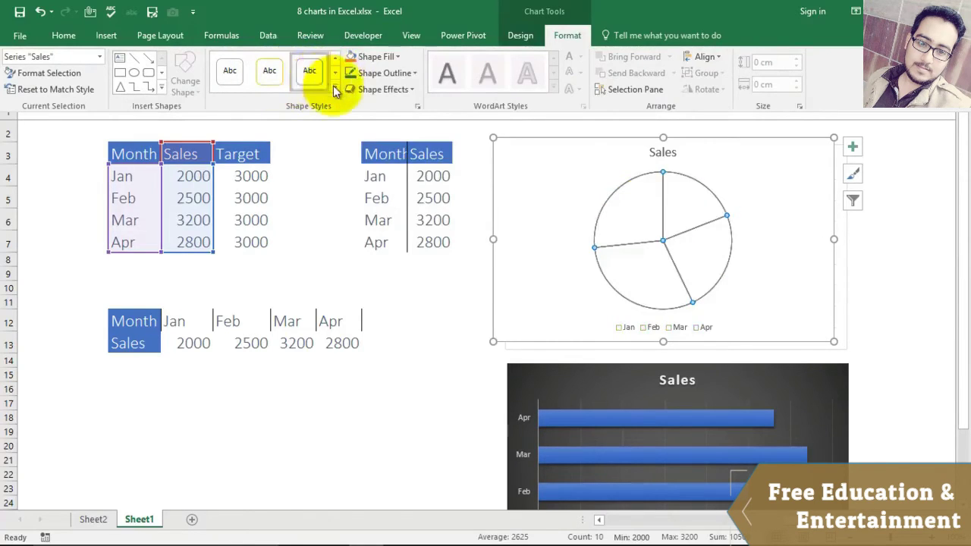
pyautogui.click(333, 88)
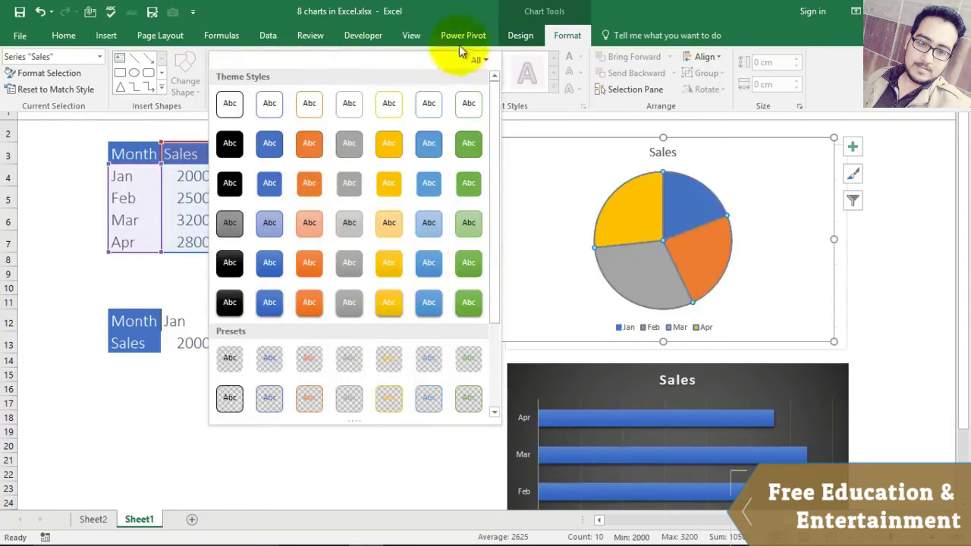
# Step: Select the Jan slice and fill it light blue
pyautogui.click(571, 112)
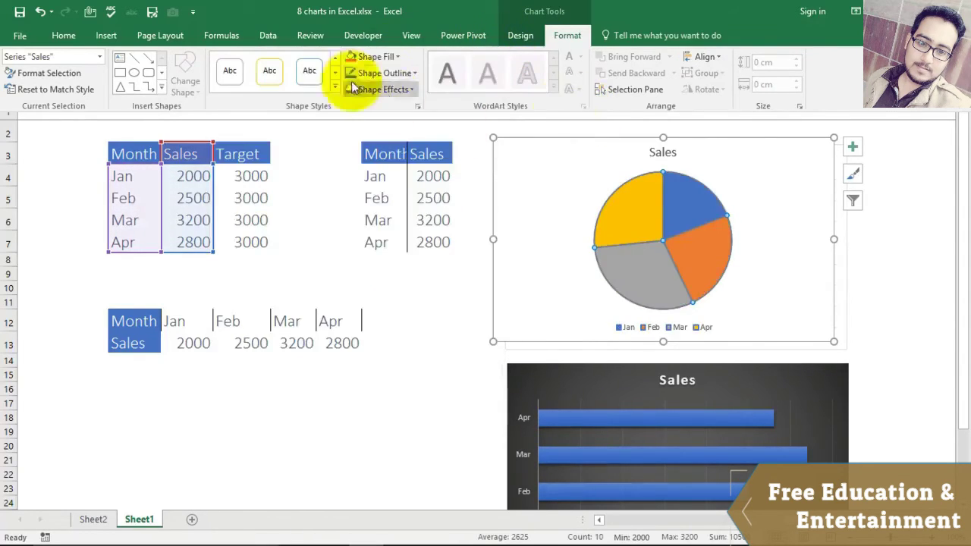
pyautogui.click(396, 58)
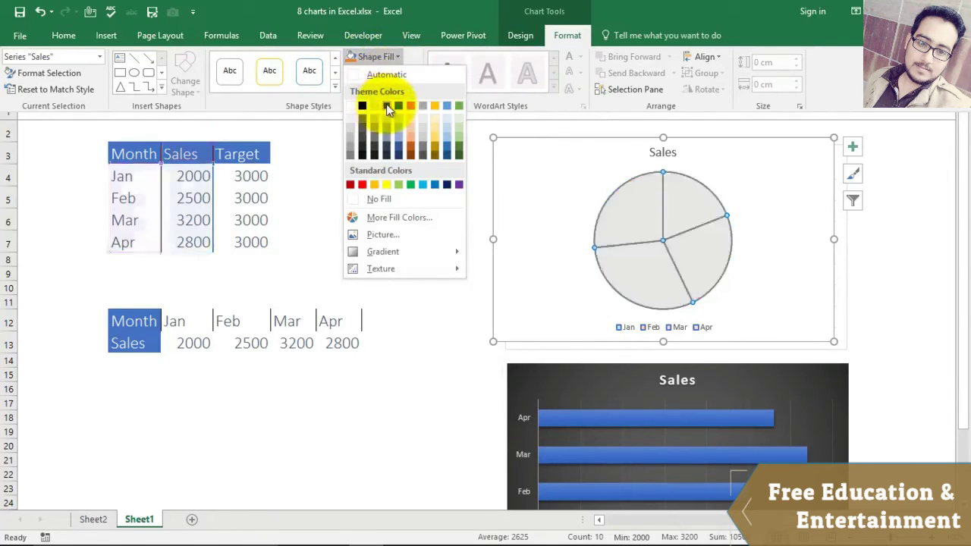
pyautogui.click(634, 213)
pyautogui.click(635, 212)
pyautogui.click(798, 260)
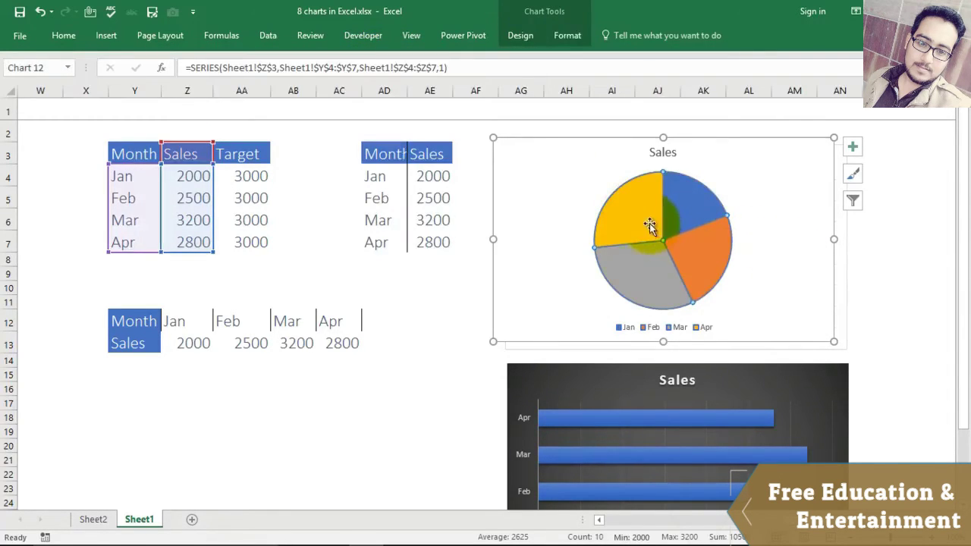
pyautogui.doubleClick(646, 226)
pyautogui.click(678, 210)
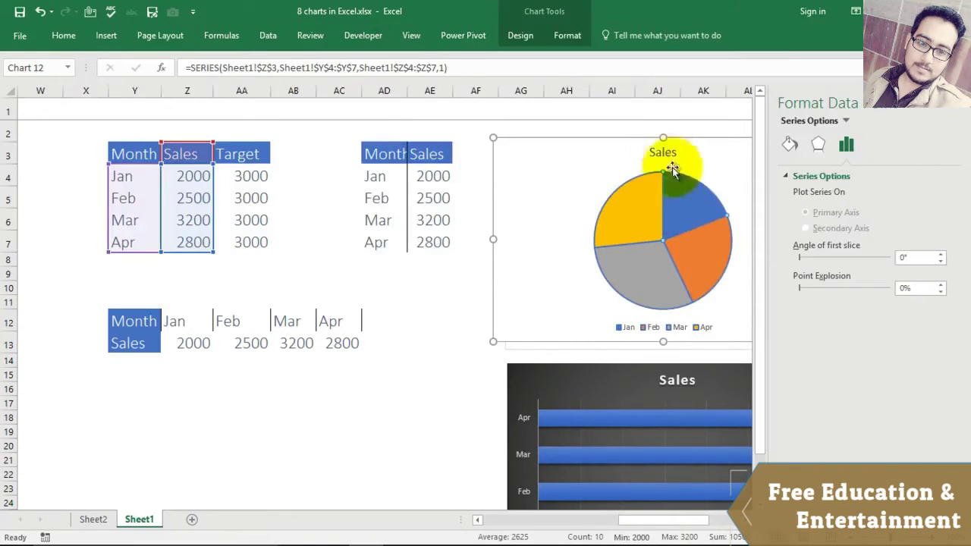
pyautogui.click(569, 38)
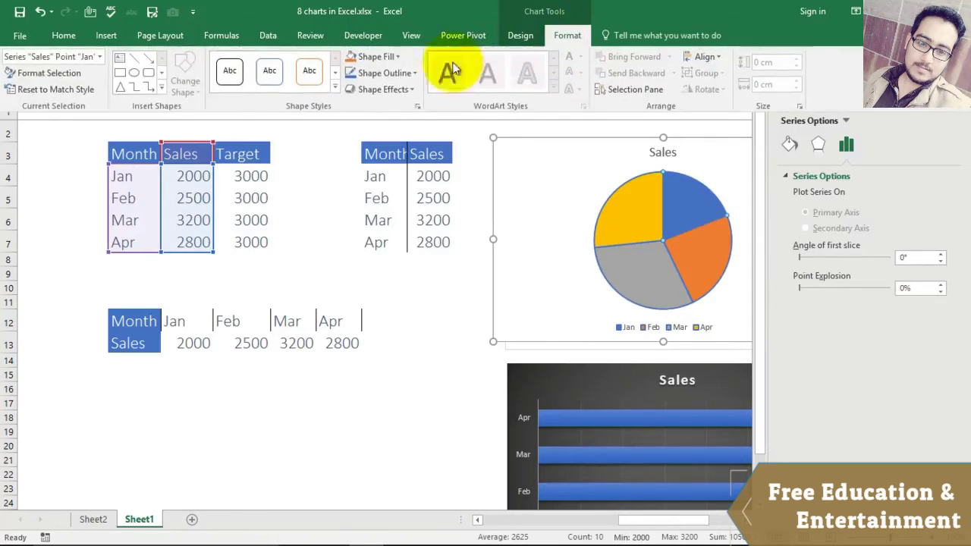
pyautogui.click(396, 59)
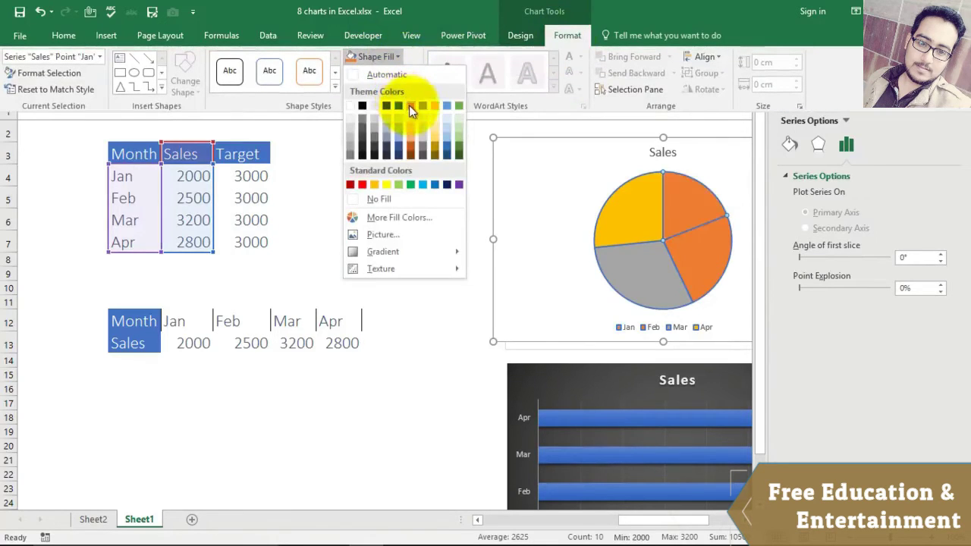
pyautogui.click(451, 108)
# Step: Fill the Apr slice red and the Mar slice yellow
pyautogui.click(639, 212)
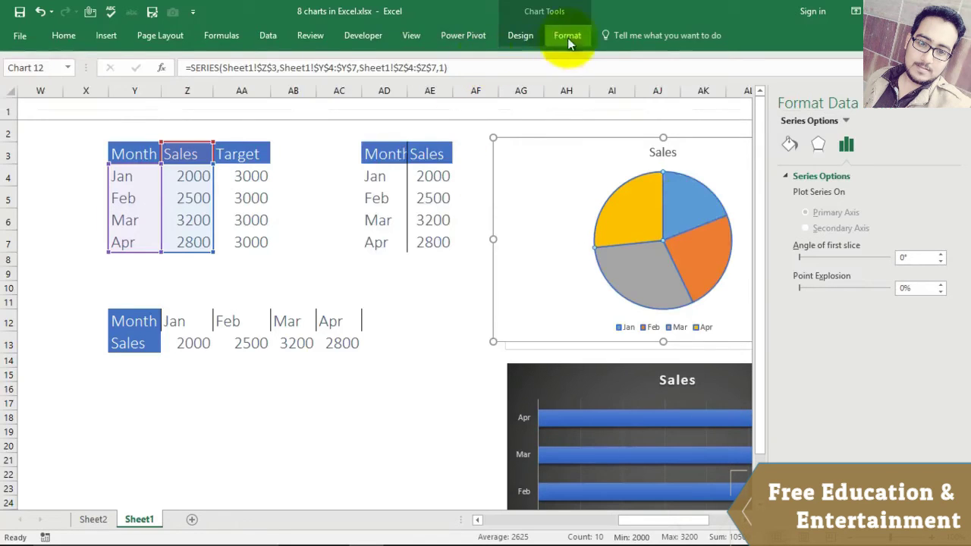
pyautogui.click(569, 36)
pyautogui.click(396, 57)
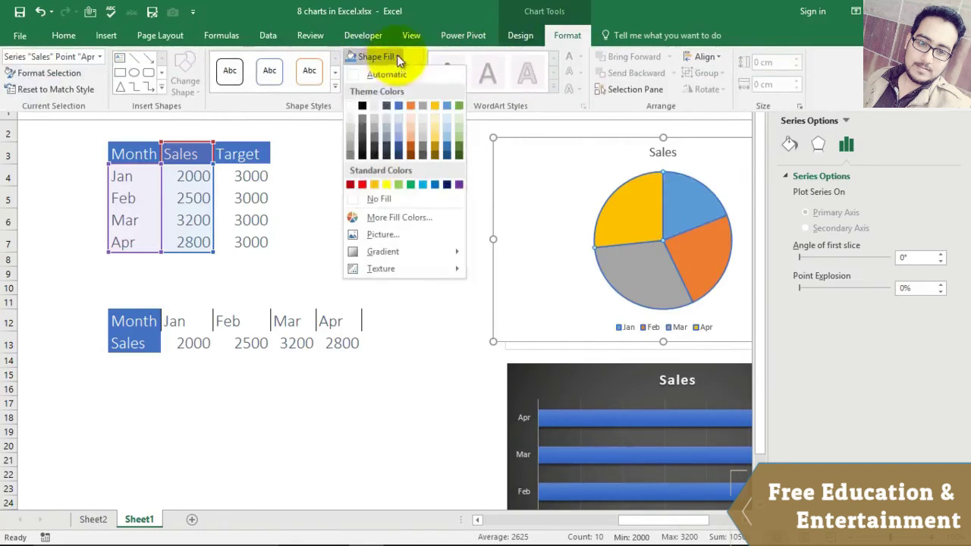
pyautogui.click(365, 184)
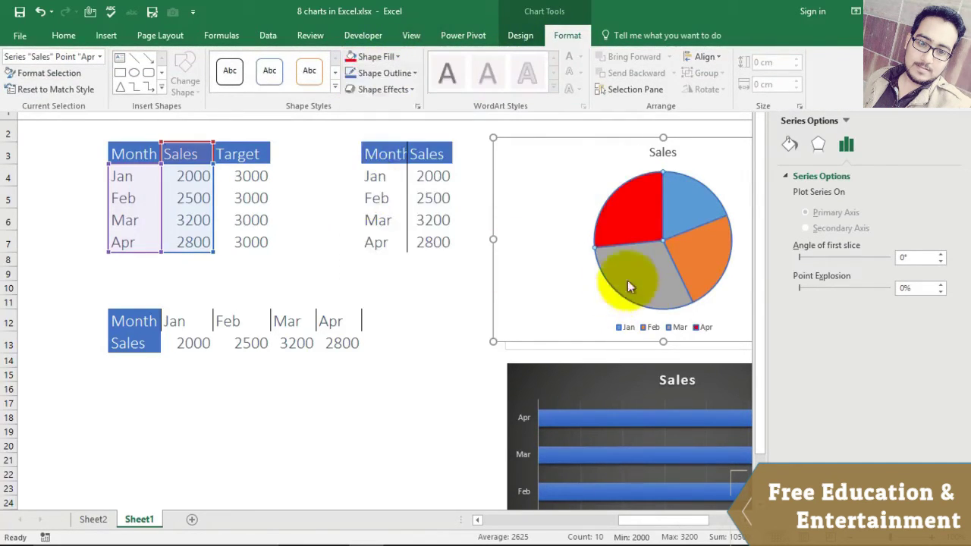
pyautogui.click(634, 279)
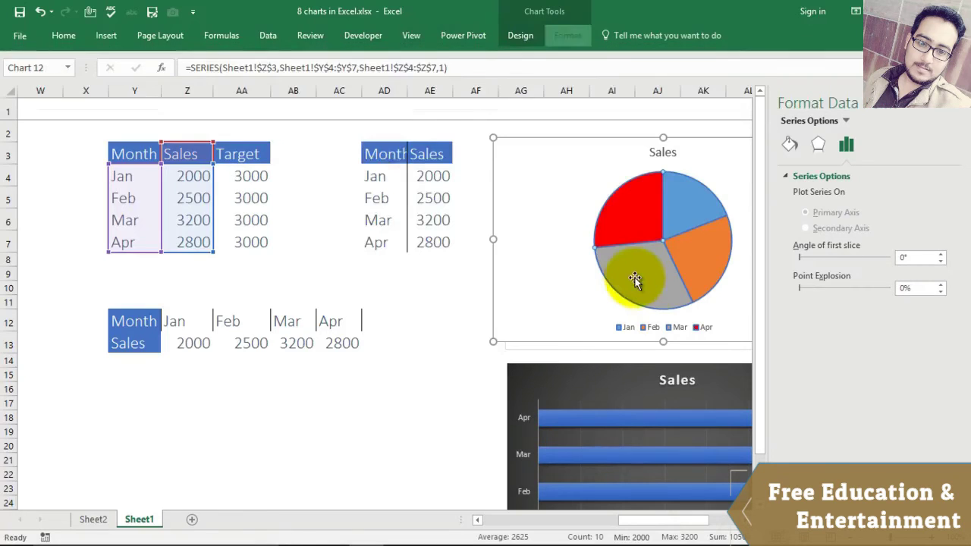
pyautogui.click(567, 36)
pyautogui.click(398, 56)
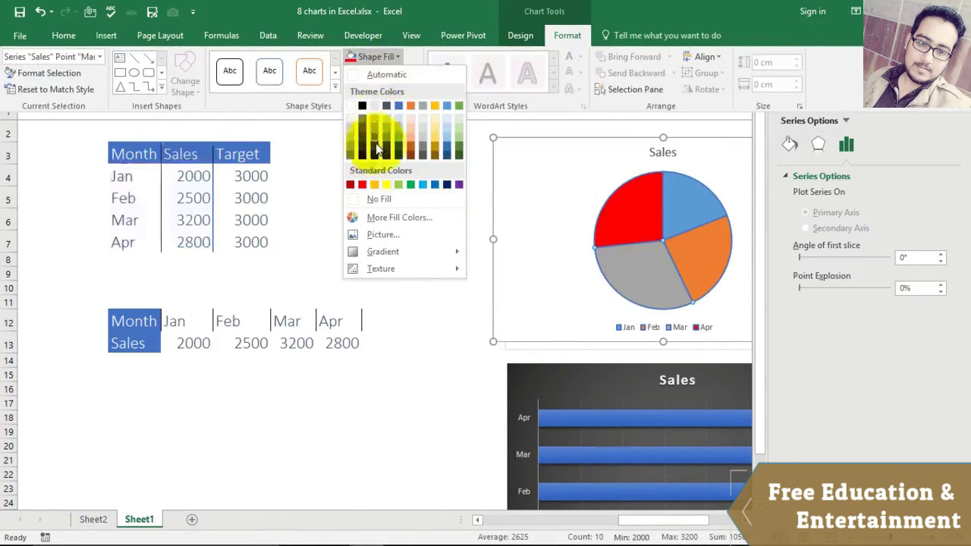
pyautogui.click(387, 183)
# Step: Fill the Feb slice green and close the series formatting pane
pyautogui.click(698, 245)
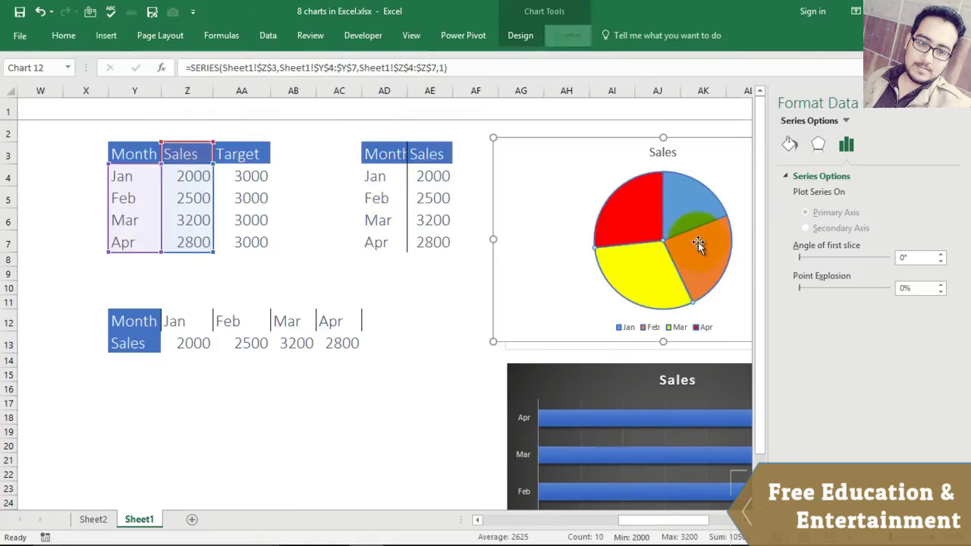
pyautogui.click(567, 35)
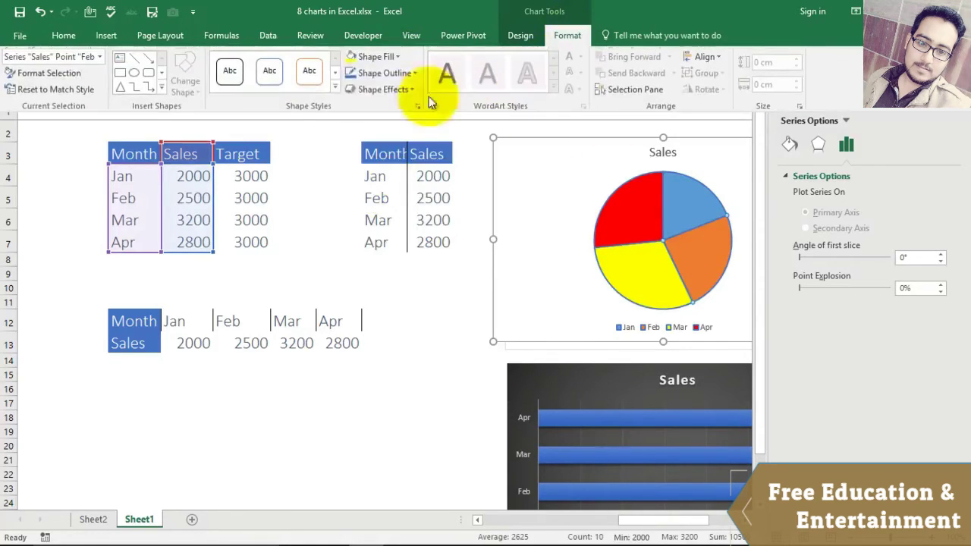
pyautogui.click(396, 58)
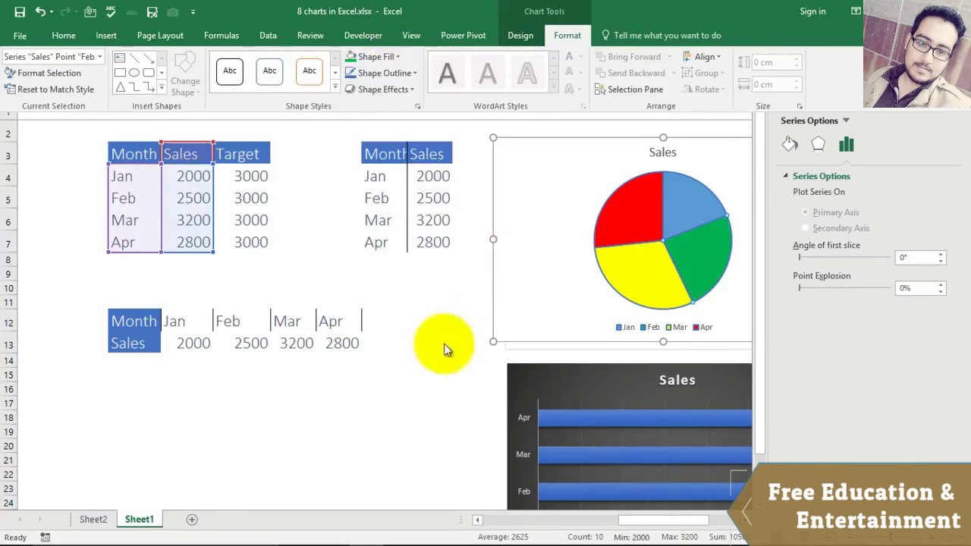
pyautogui.click(528, 297)
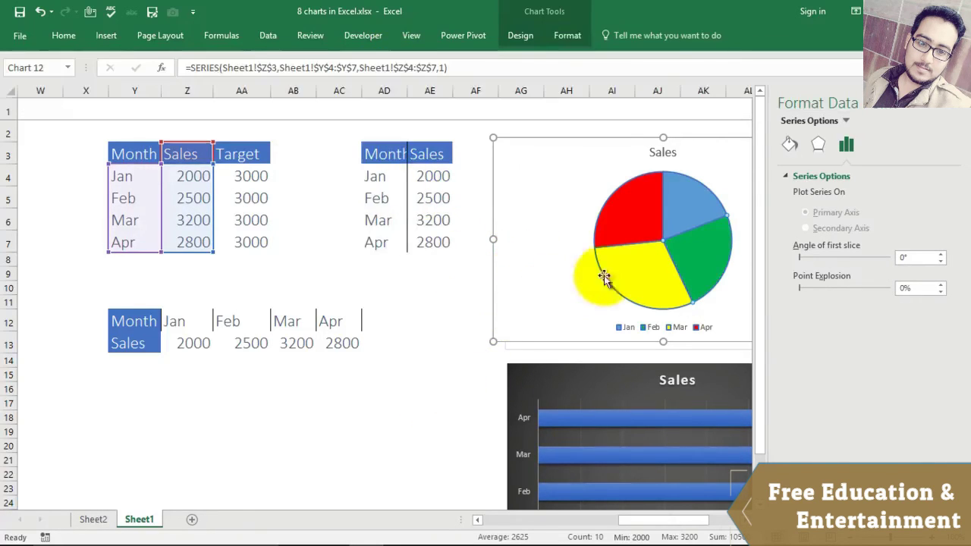
pyautogui.click(958, 112)
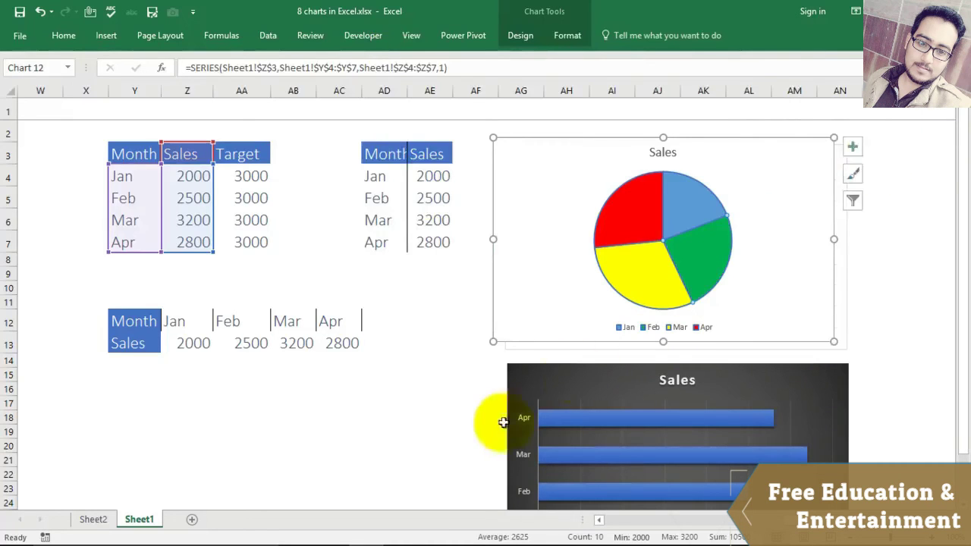
pyautogui.click(449, 445)
# Step: Drag the pie chart right off the column chart, then reselect the Jan–Apr Month and Sales data
pyautogui.moveTo(746, 179); pyautogui.dragTo(963, 186)
pyautogui.moveTo(966, 135); pyautogui.dragTo(813, 159)
pyautogui.hscroll(-5, 726, 531)
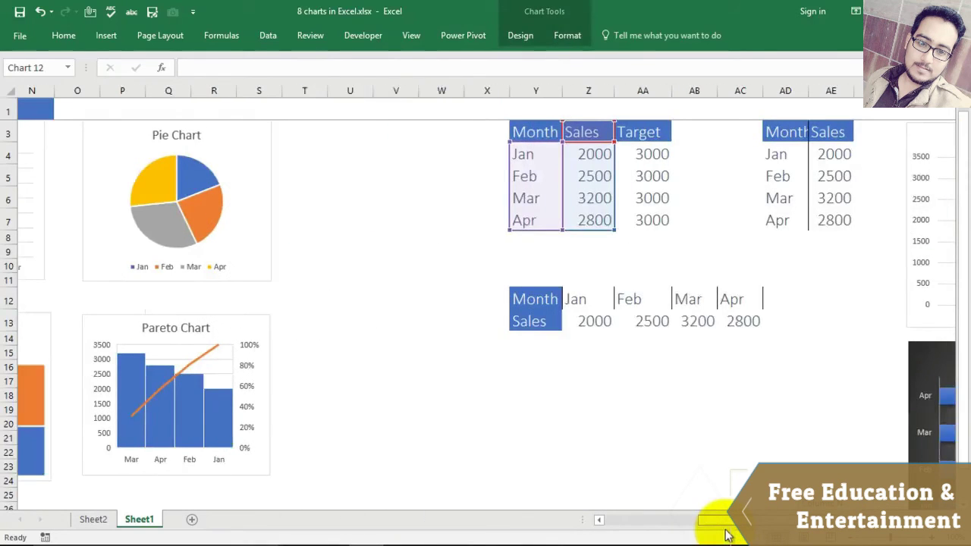
pyautogui.click(450, 424)
pyautogui.moveTo(733, 531); pyautogui.dragTo(692, 522)
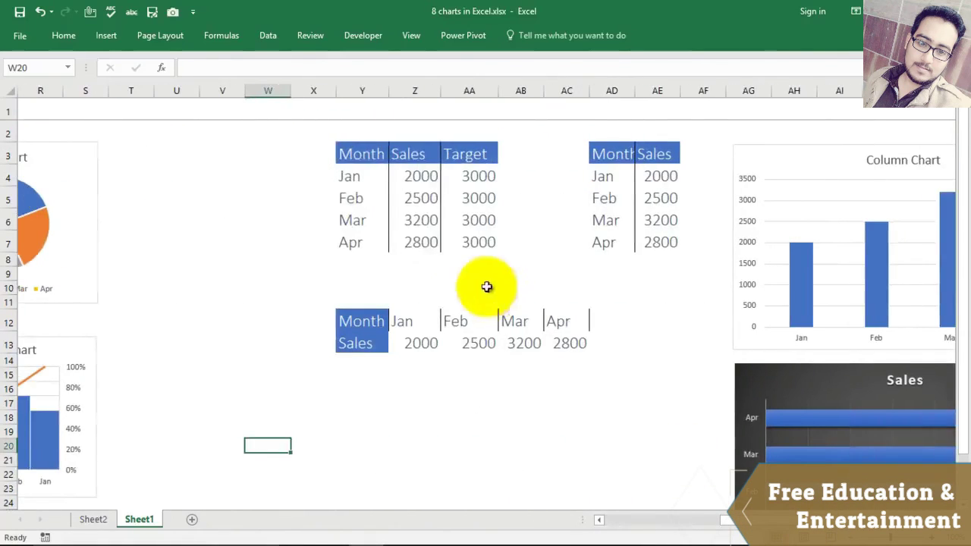
pyautogui.moveTo(357, 157); pyautogui.dragTo(419, 245)
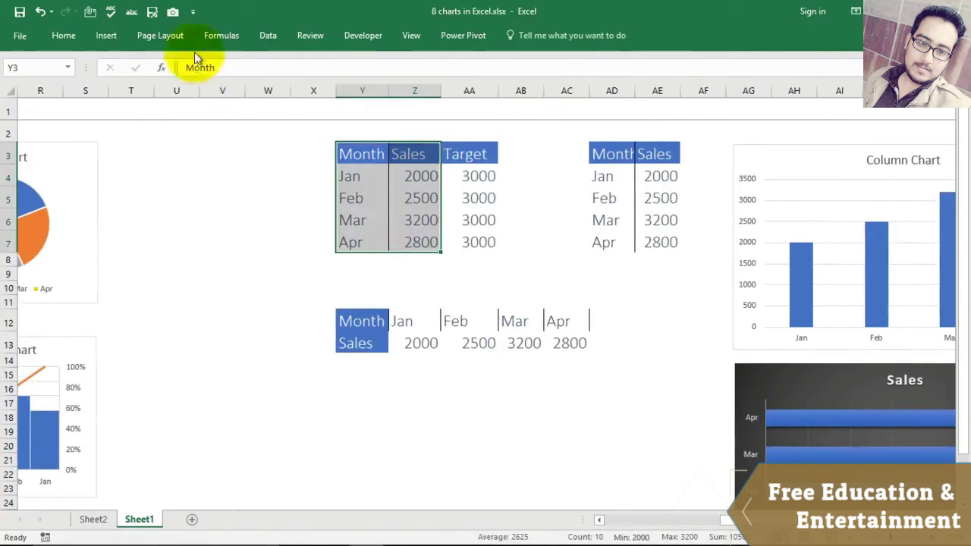
# Step: Insert a doughnut chart of the Sales data and drag it below the horizontal Month/Sales table
pyautogui.click(103, 38)
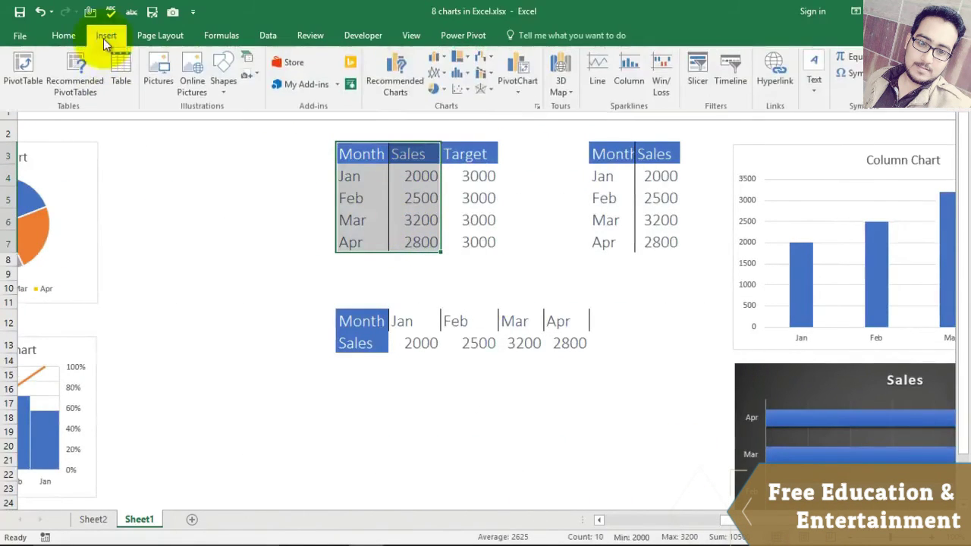
pyautogui.click(441, 90)
pyautogui.click(445, 245)
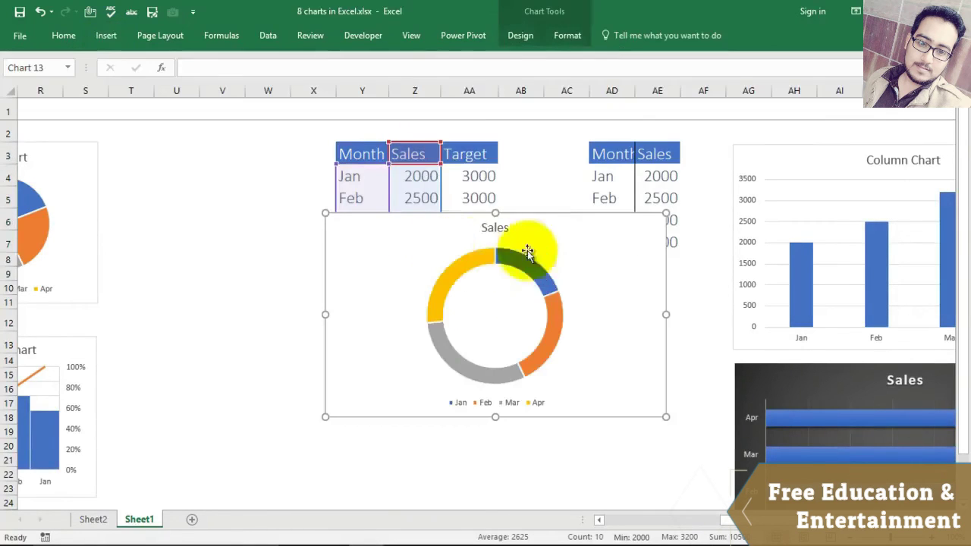
pyautogui.moveTo(584, 232); pyautogui.dragTo(600, 390)
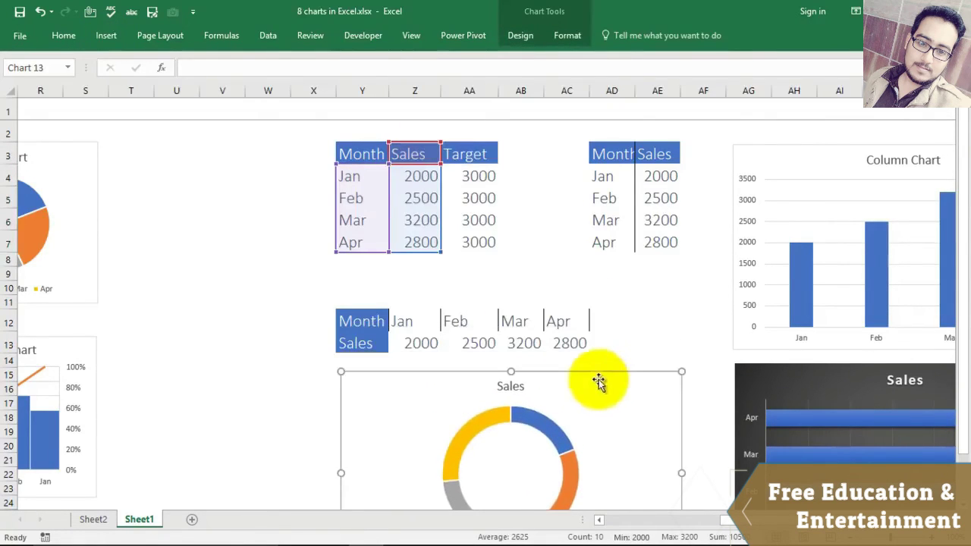
pyautogui.scroll(-2, 661, 297)
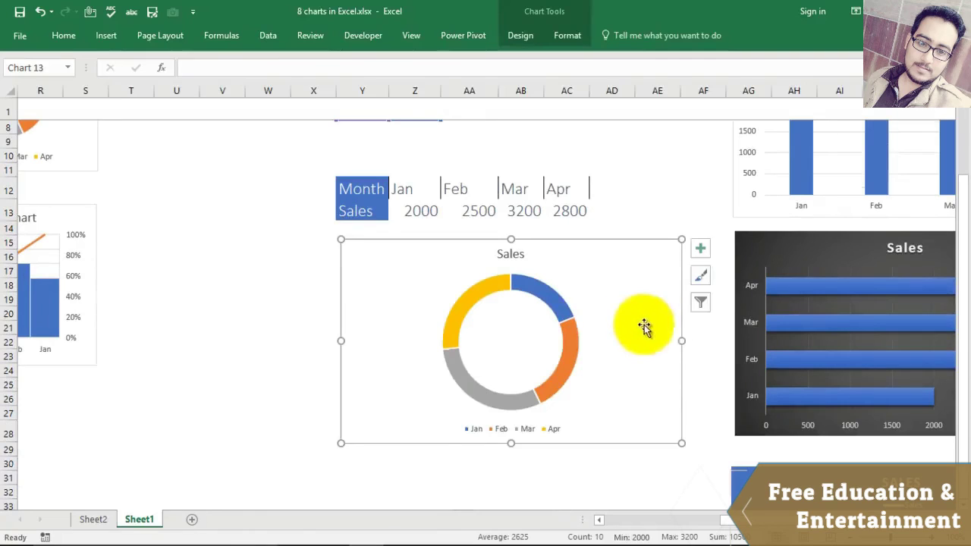
# Step: Copy the Sales doughnut chart and paste it at cell B2 on a new Sheet3
pyautogui.rightClick(617, 264)
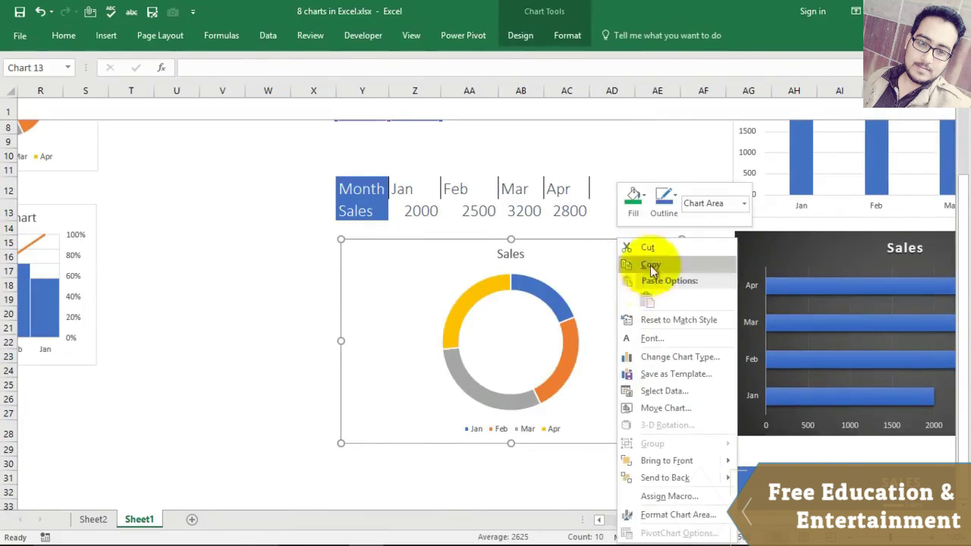
pyautogui.click(650, 266)
pyautogui.click(191, 519)
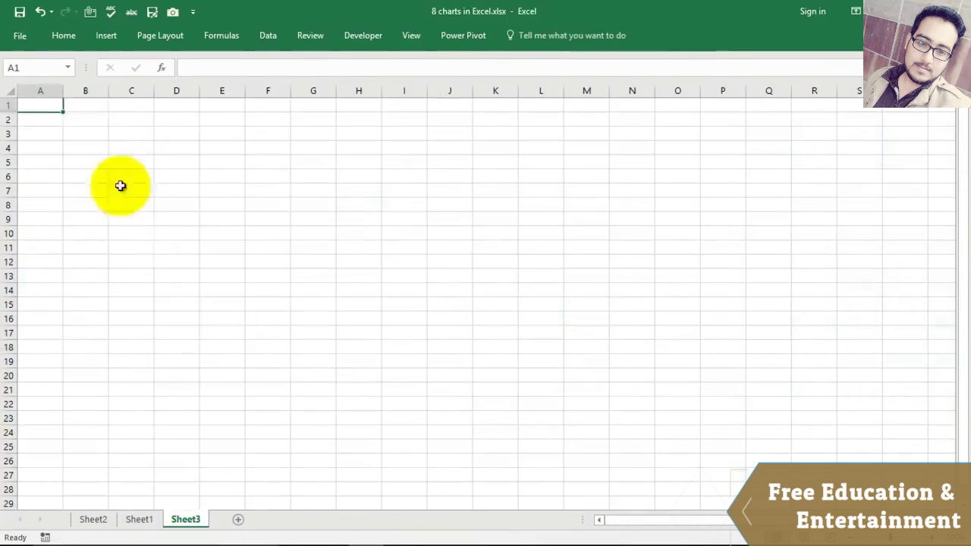
pyautogui.click(96, 118)
pyautogui.rightClick(95, 122)
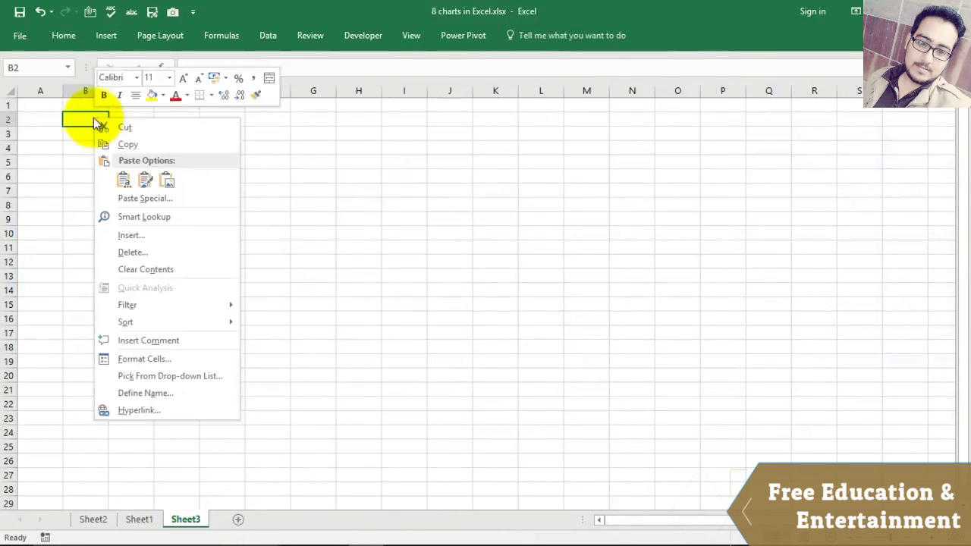
pyautogui.click(123, 181)
pyautogui.click(617, 286)
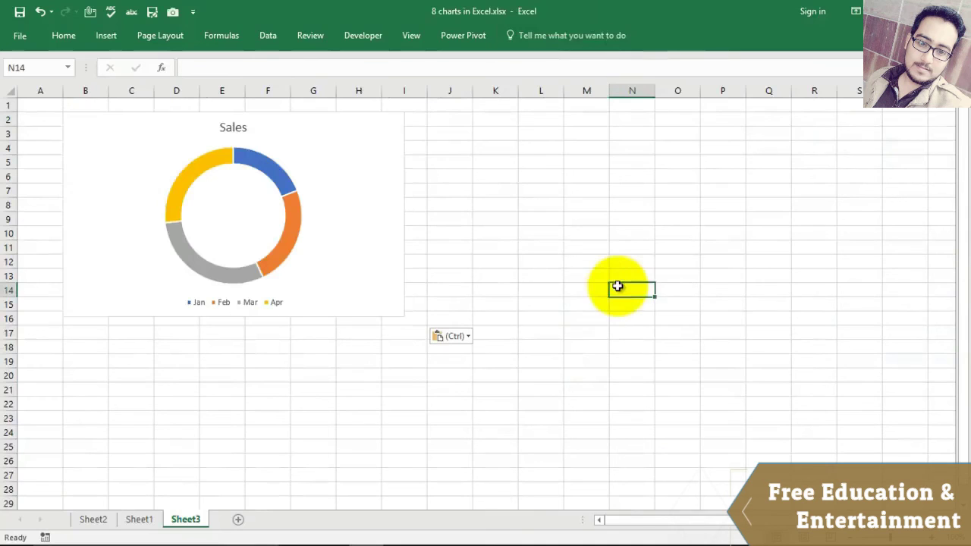
# Step: Return to Sheet1 and deselect the doughnut chart
pyautogui.click(138, 521)
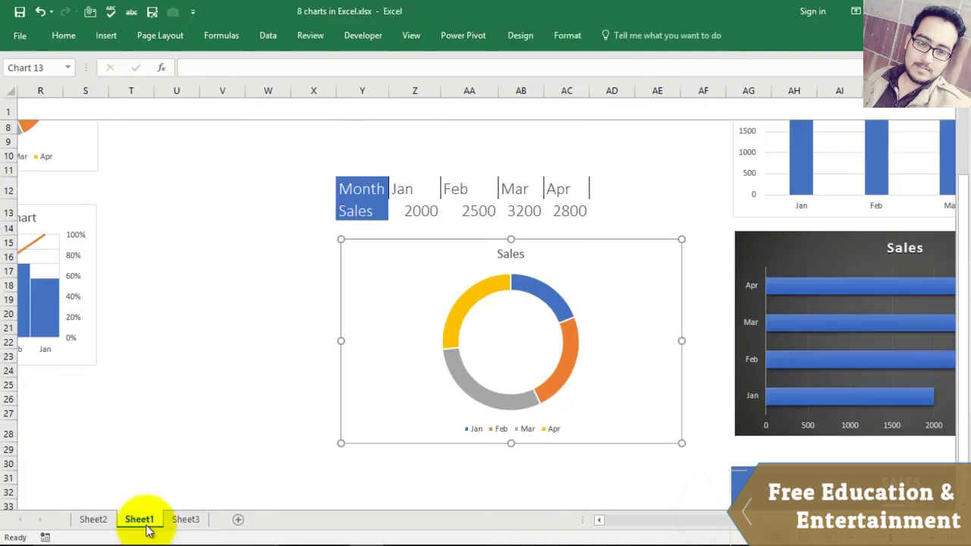
pyautogui.click(250, 327)
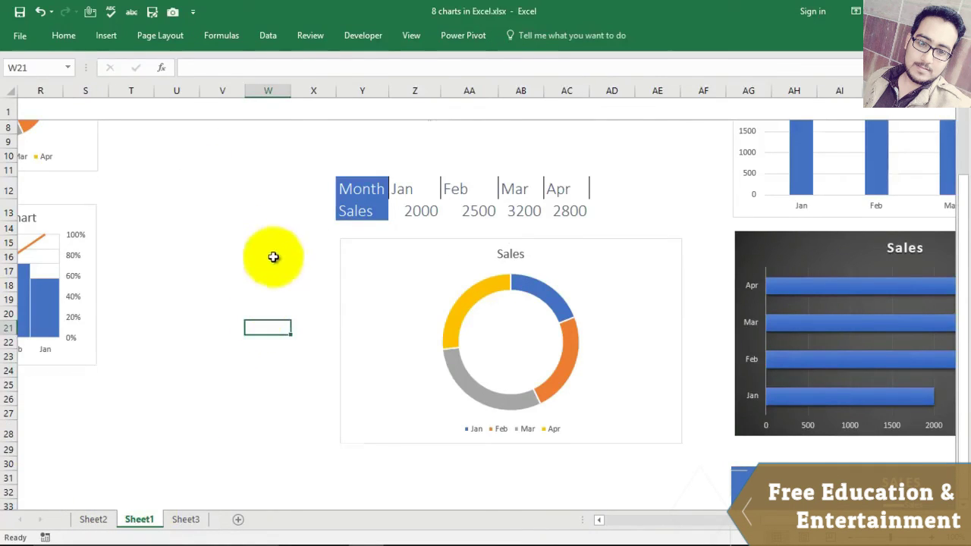
pyautogui.scroll(2, 266, 277)
pyautogui.moveTo(764, 521); pyautogui.dragTo(688, 523)
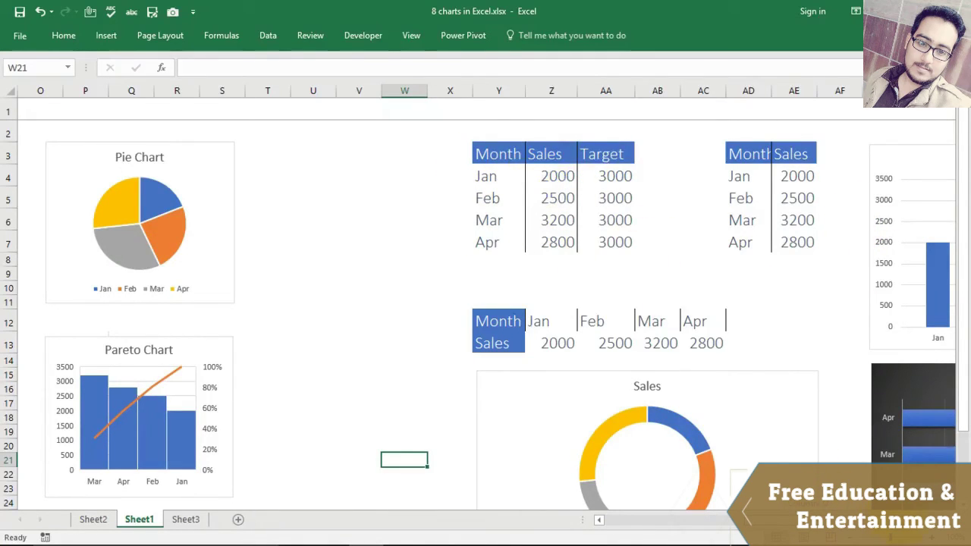
# Step: Select the Month, Sales and Target range Y3:AA7 and insert a Clustered Column – Line combo chart
pyautogui.moveTo(497, 156); pyautogui.dragTo(614, 237)
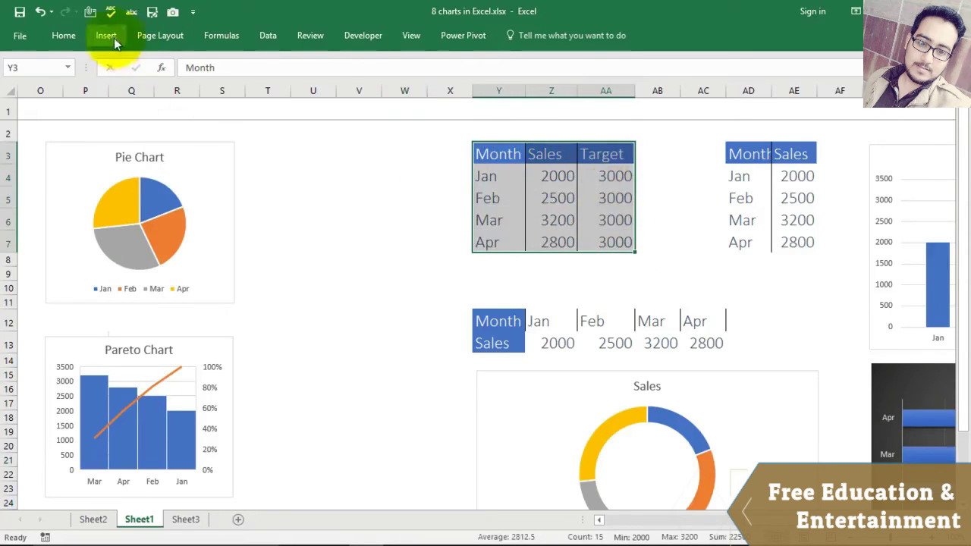
pyautogui.click(113, 37)
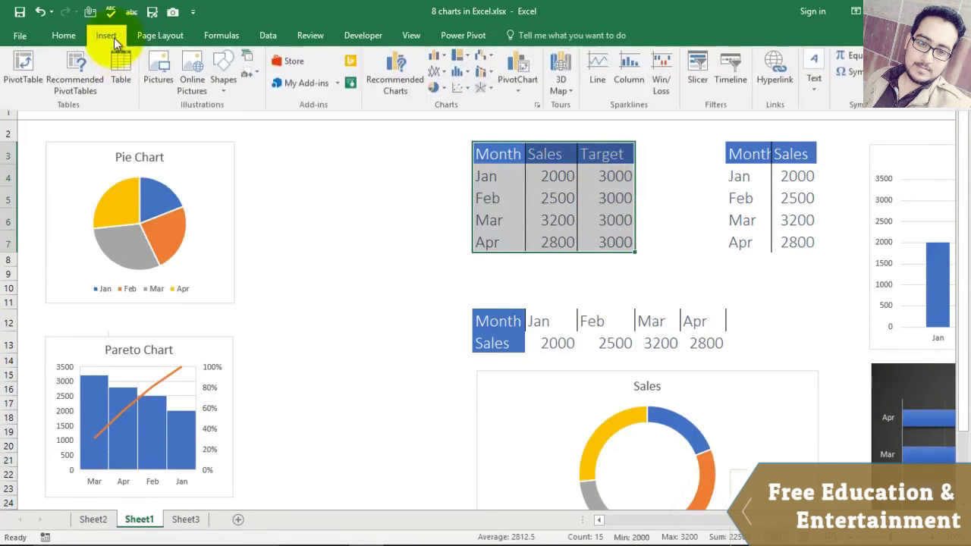
pyautogui.click(489, 74)
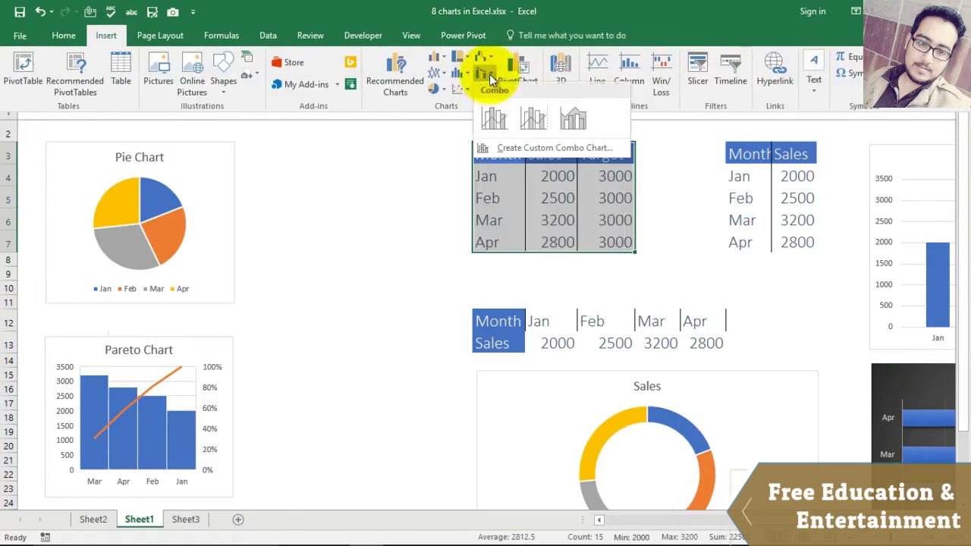
pyautogui.click(494, 118)
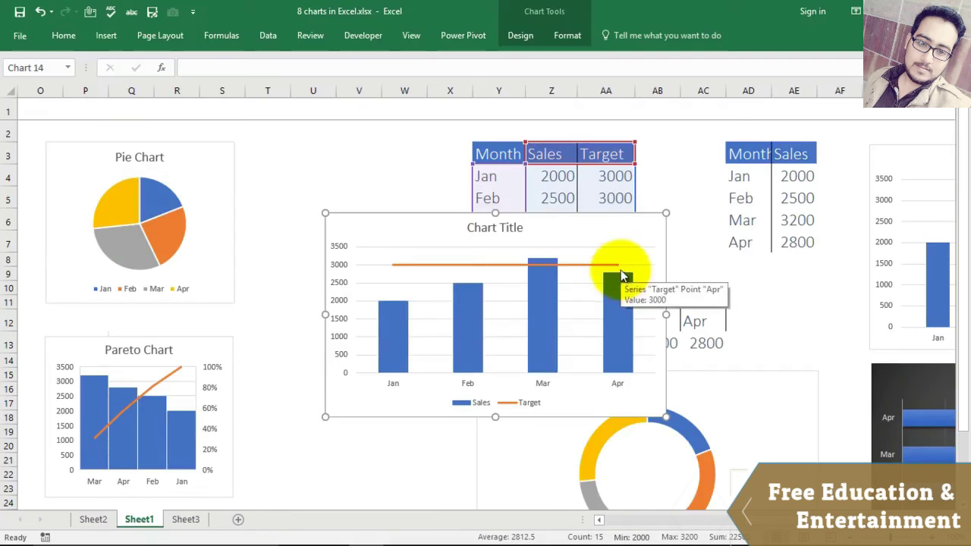
# Step: Drag the combo chart down so it sits below the Sales doughnut chart
pyautogui.moveTo(622, 236); pyautogui.dragTo(680, 412)
pyautogui.scroll(-7, 460, 296)
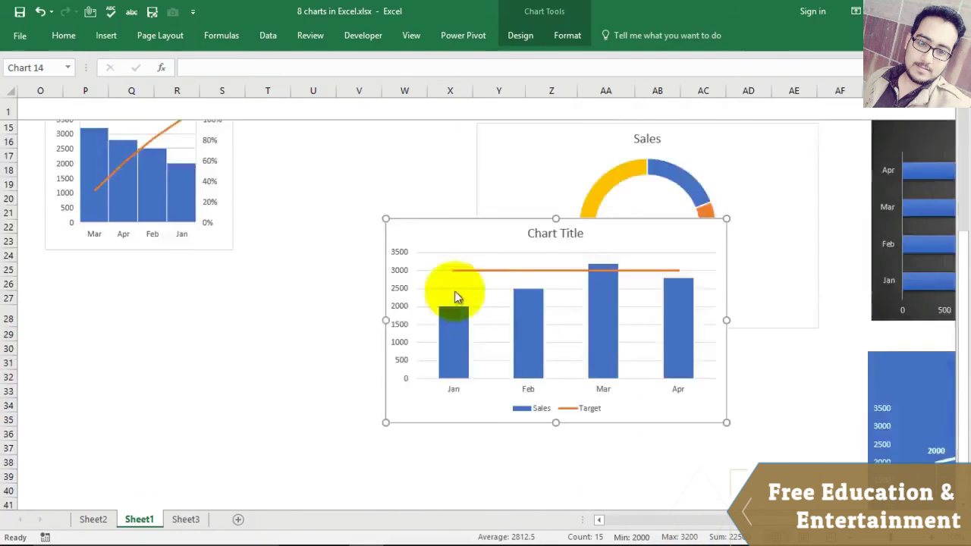
pyautogui.scroll(2, 614, 299)
pyautogui.moveTo(641, 191); pyautogui.dragTo(754, 314)
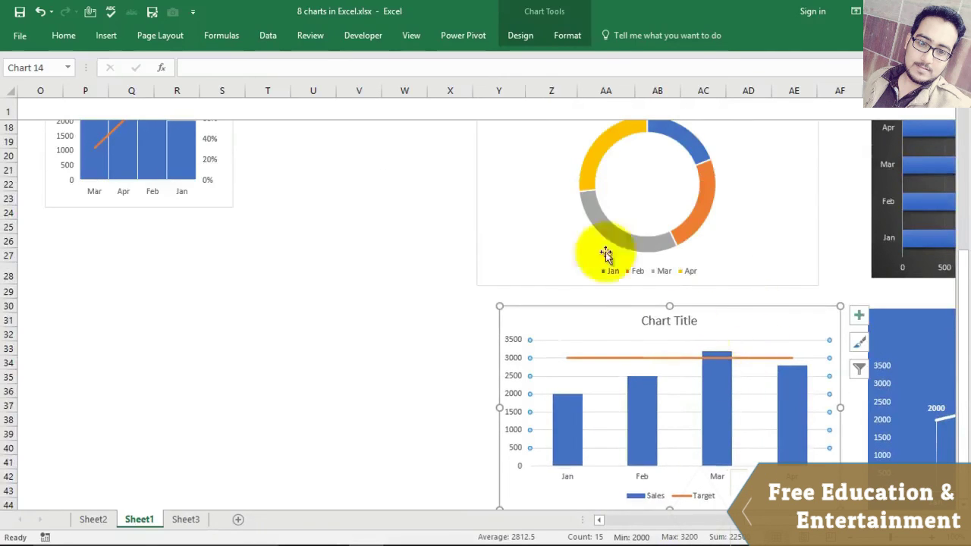
# Step: Delete the combo chart's vertical value axis and deselect the chart
pyautogui.click(653, 341)
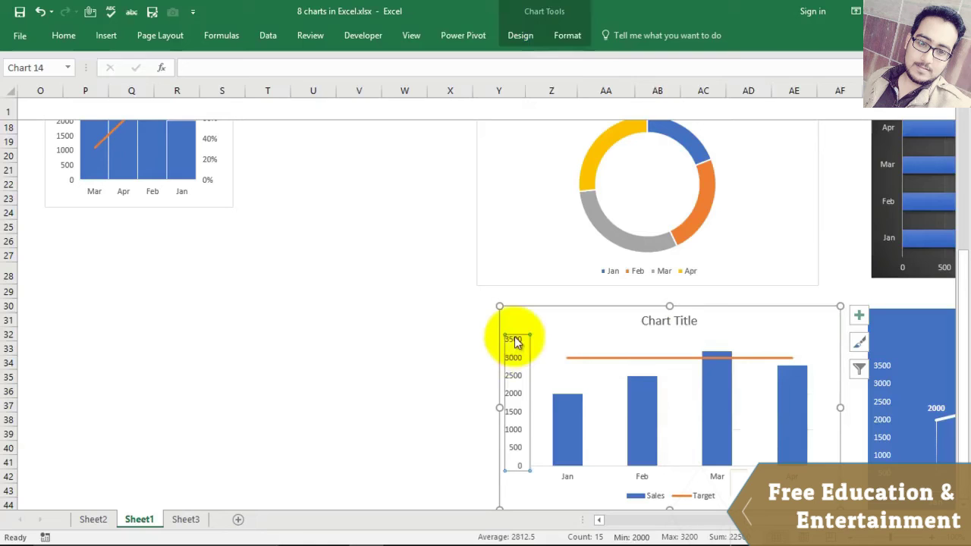
pyautogui.press('Delete')
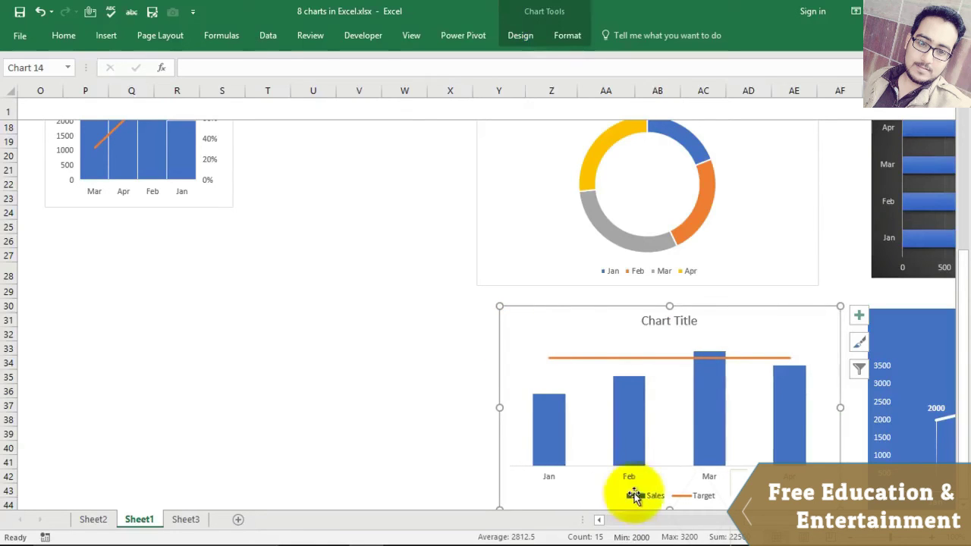
pyautogui.scroll(-1, 533, 476)
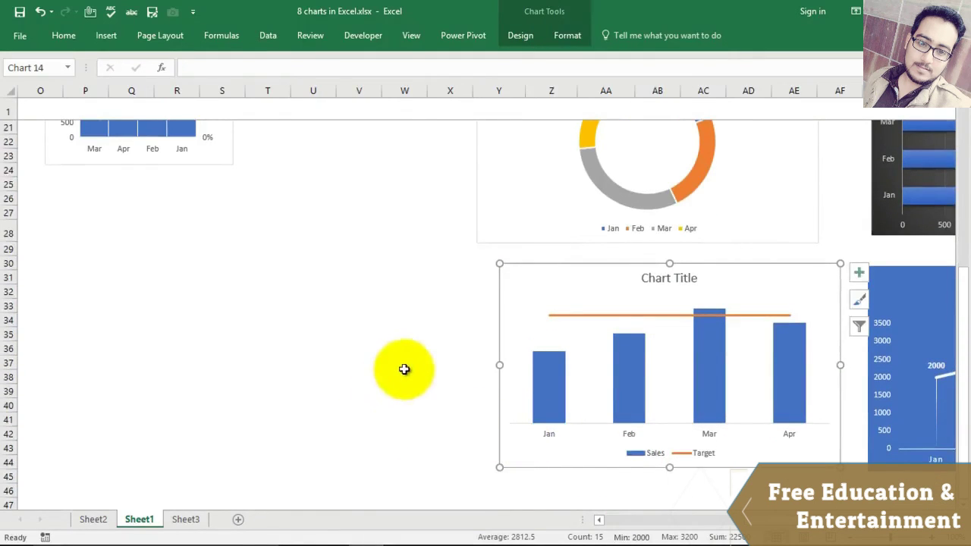
pyautogui.click(404, 369)
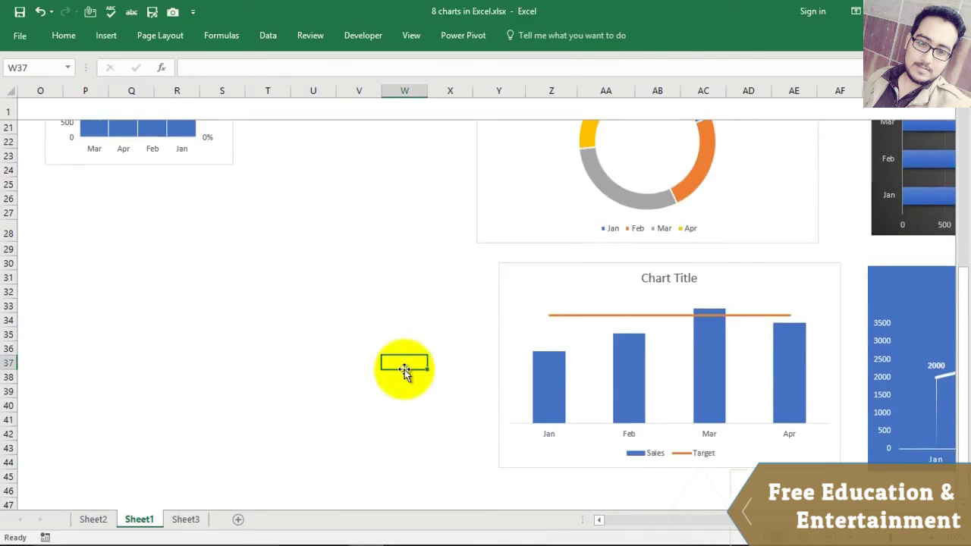
pyautogui.scroll(2, 540, 516)
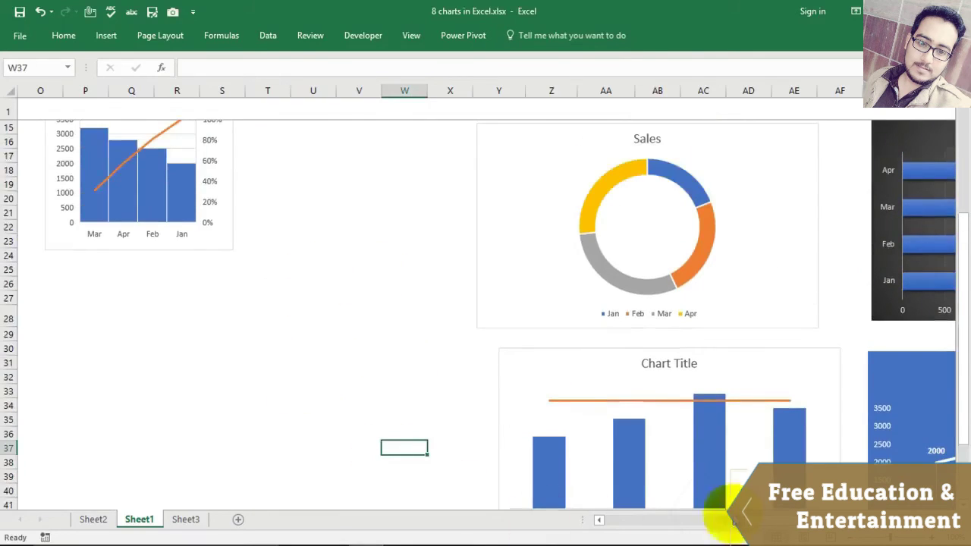
# Step: Select the Jan–Apr Month and Sales cells Y3:Z7 at the top of the sheet
pyautogui.moveTo(736, 521); pyautogui.dragTo(654, 538)
pyautogui.scroll(1, 506, 303)
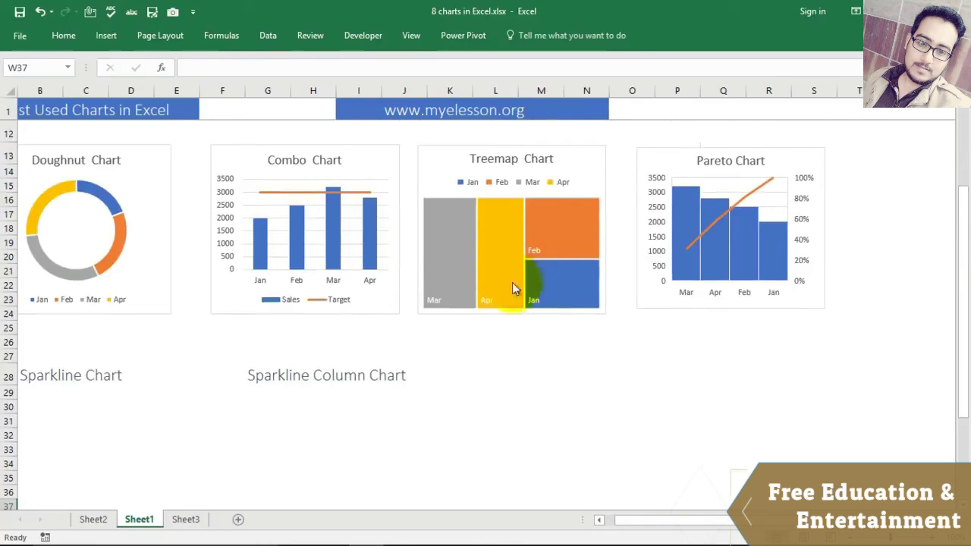
pyautogui.moveTo(712, 526); pyautogui.dragTo(687, 531)
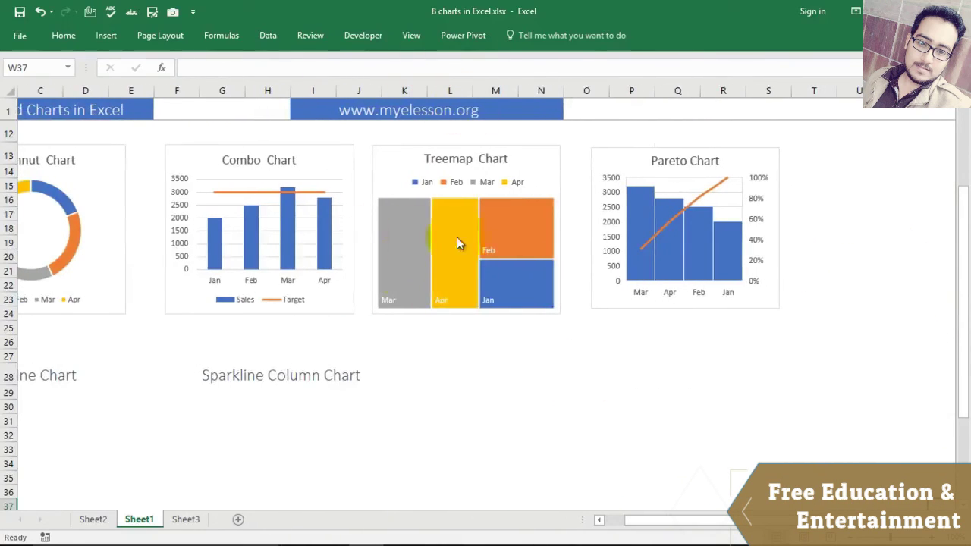
pyautogui.moveTo(715, 523); pyautogui.dragTo(798, 524)
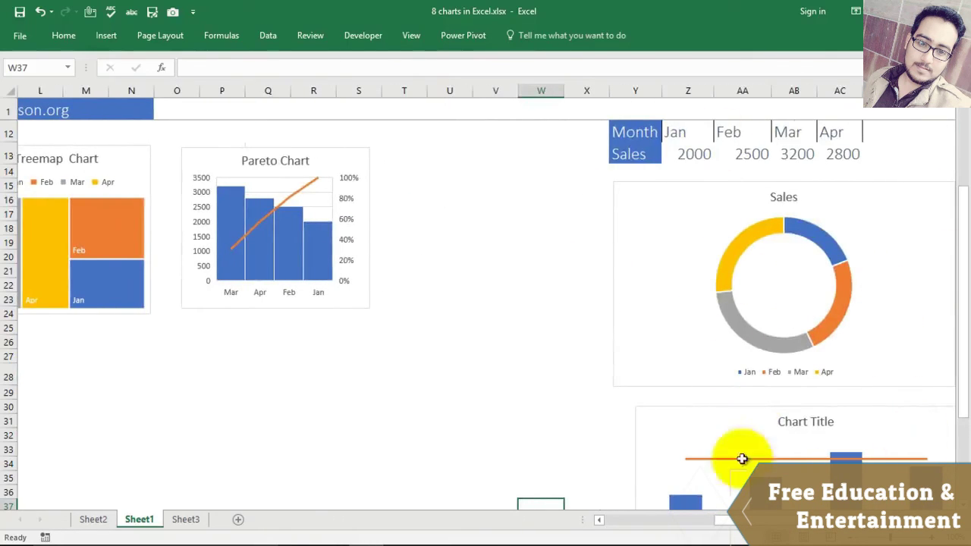
pyautogui.scroll(4, 589, 249)
pyautogui.moveTo(642, 154); pyautogui.dragTo(692, 241)
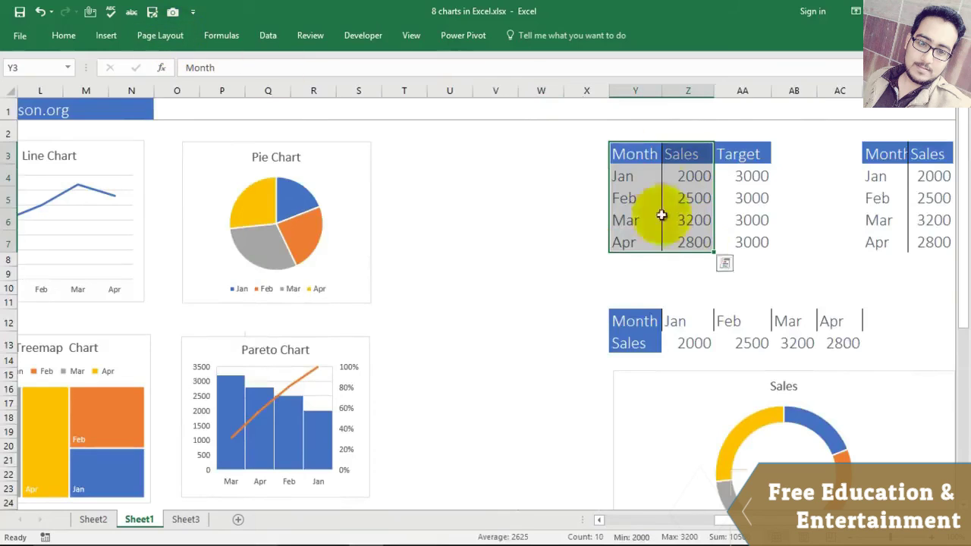
# Step: Insert a treemap of the Jan–Apr sales, place it below the Pareto chart and shrink it
pyautogui.click(106, 35)
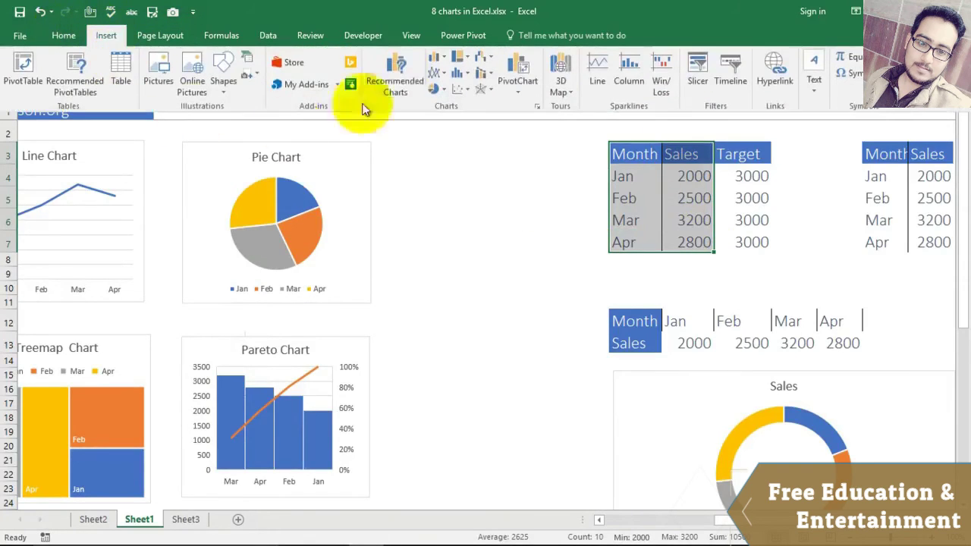
pyautogui.click(468, 59)
pyautogui.click(470, 105)
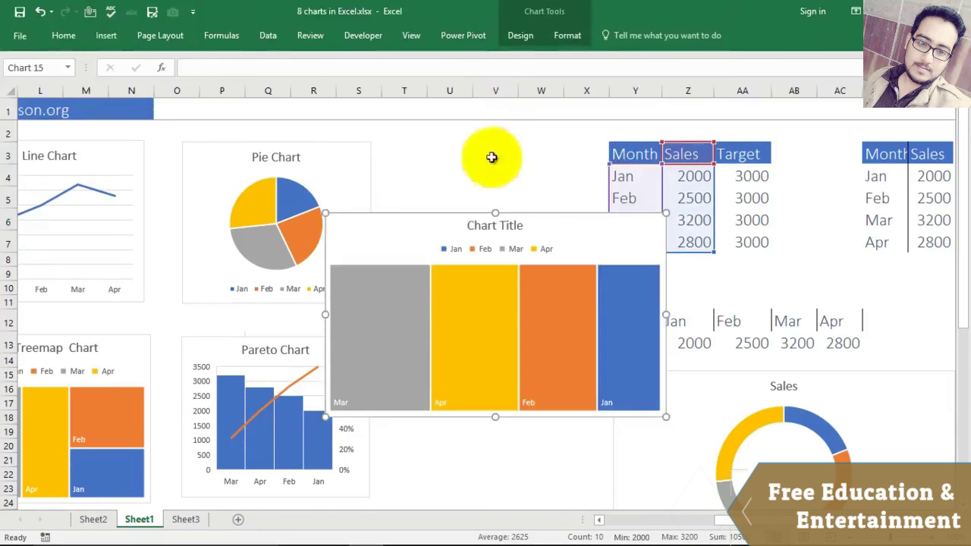
pyautogui.moveTo(546, 225); pyautogui.dragTo(511, 316)
pyautogui.moveTo(560, 349); pyautogui.dragTo(462, 336)
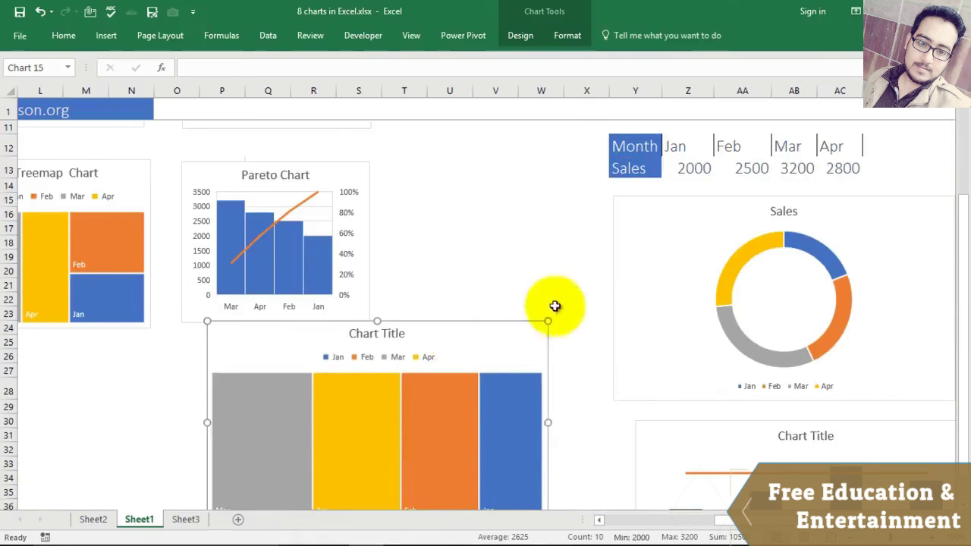
pyautogui.scroll(-3, 557, 311)
pyautogui.moveTo(548, 177); pyautogui.dragTo(479, 232)
pyautogui.scroll(5, 516, 225)
pyautogui.scroll(1, 656, 227)
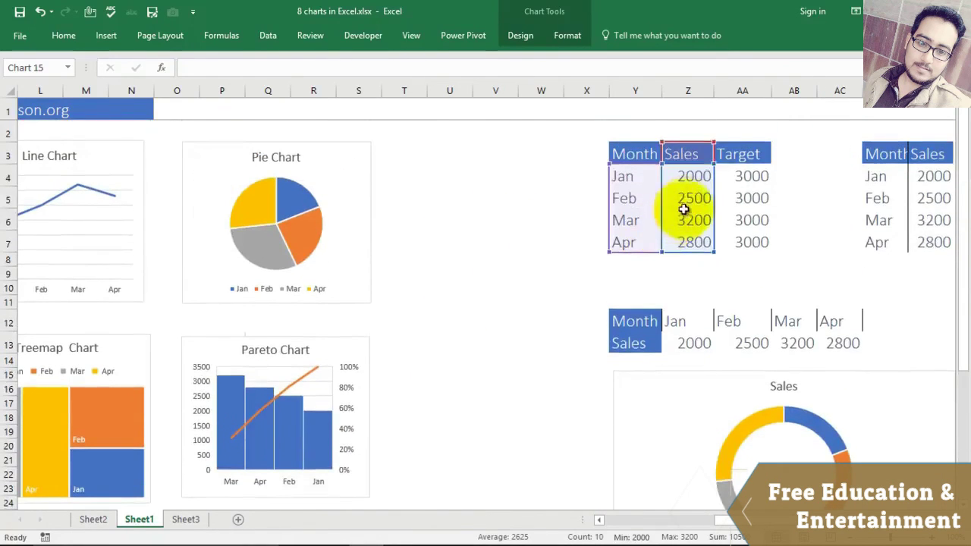
# Step: Test 800 as Feb's sales in Z5, then enlarge the treemap and undo the resize
pyautogui.click(693, 198)
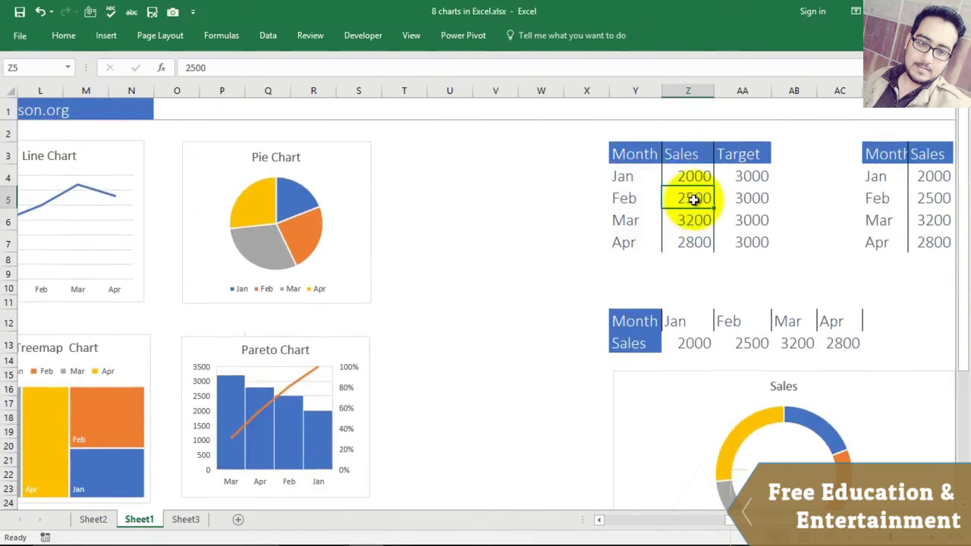
pyautogui.press('Return')
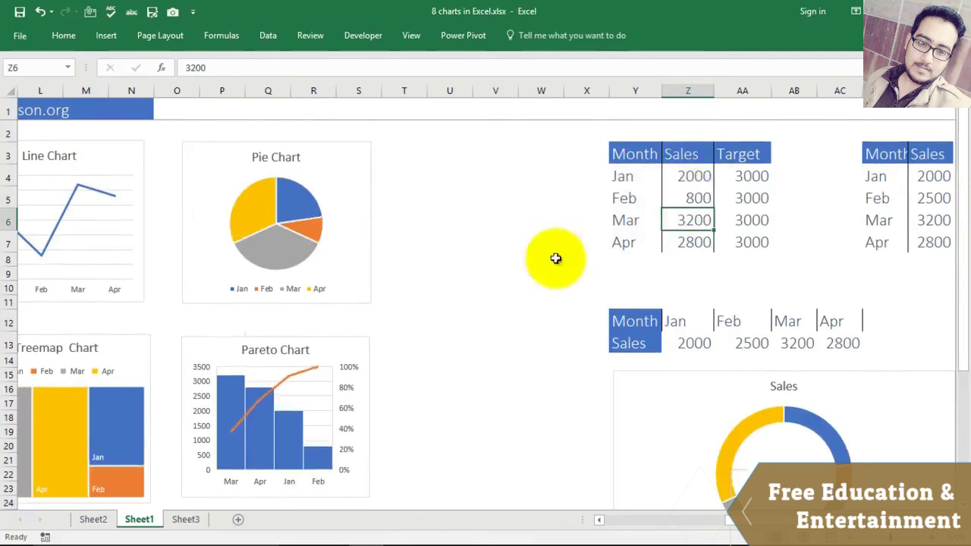
pyautogui.scroll(-5, 457, 241)
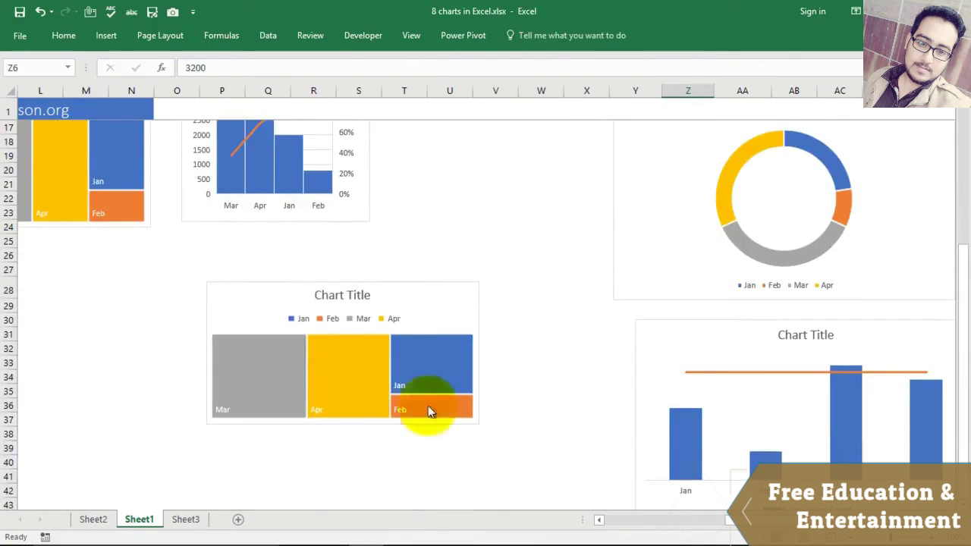
pyautogui.click(460, 409)
pyautogui.moveTo(478, 424); pyautogui.dragTo(496, 452)
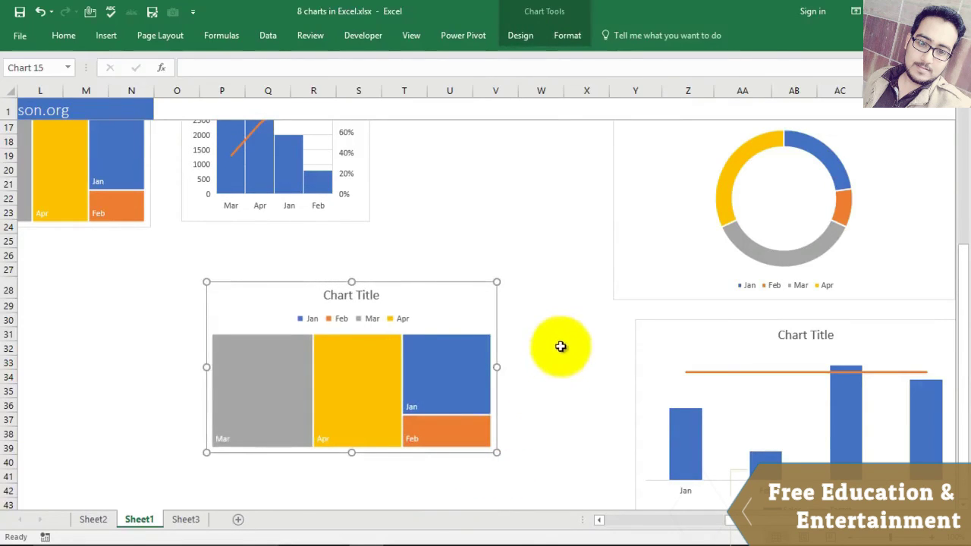
pyautogui.hotkey('ctrl', 'z')
pyautogui.hotkey('ctrl', 'z')
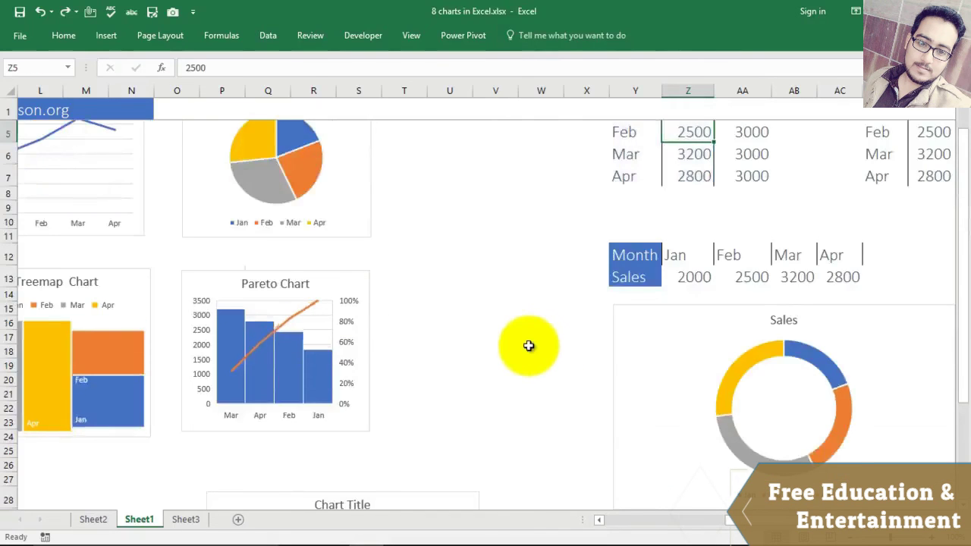
# Step: Delete the treemap's title and legend so only the tiles remain
pyautogui.scroll(-3, 524, 346)
pyautogui.scroll(-1, 522, 345)
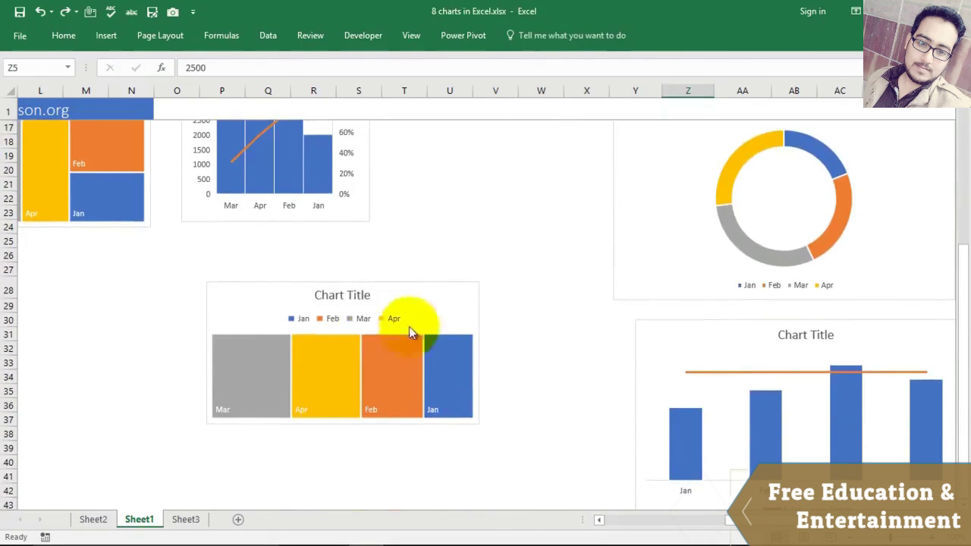
pyautogui.click(343, 298)
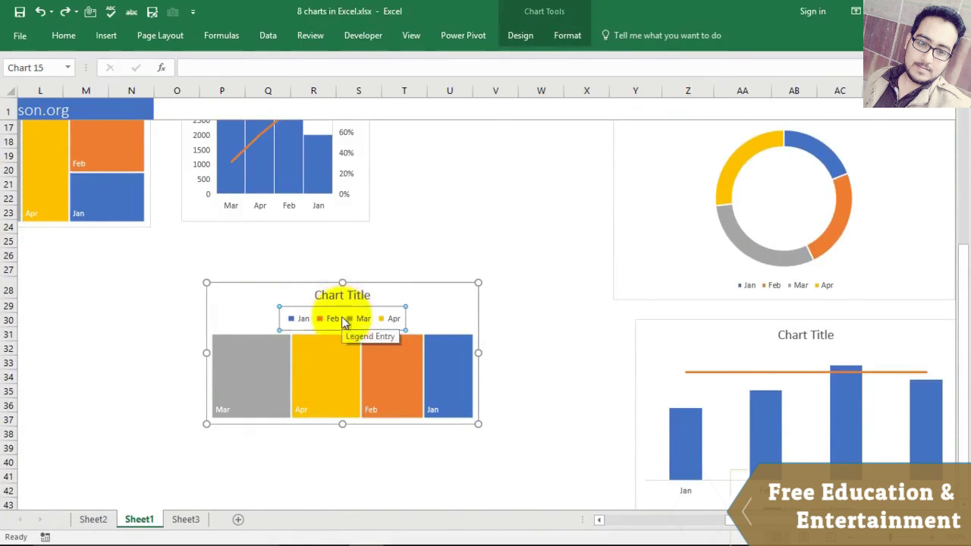
pyautogui.press('Delete')
pyautogui.press('Delete')
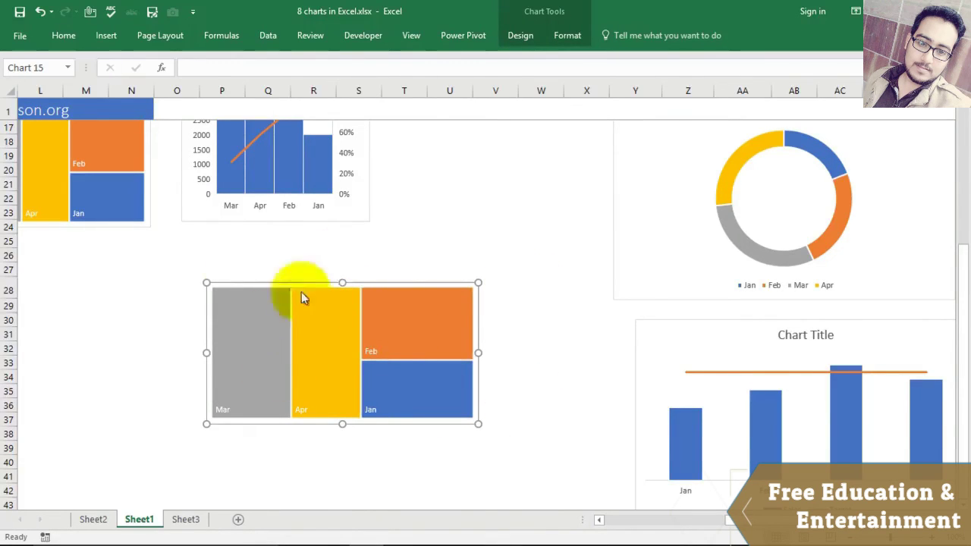
pyautogui.click(449, 212)
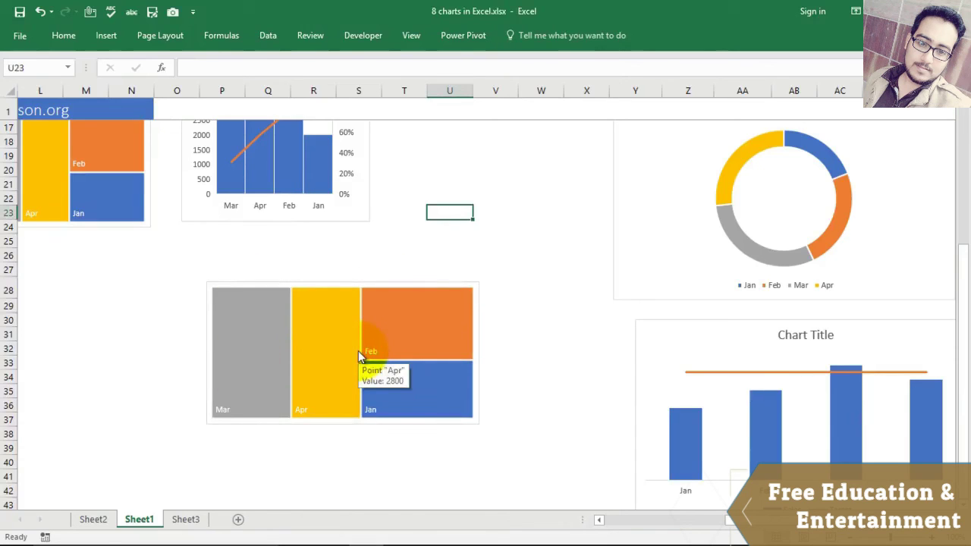
pyautogui.click(407, 342)
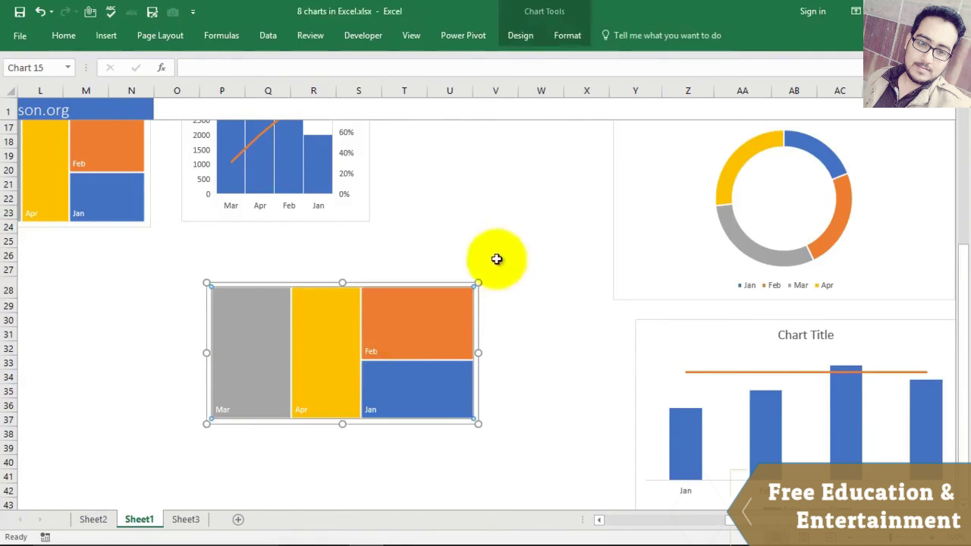
# Step: Select the Jan–Apr Month and Sales range Y3:Z7 at the top of the sheet
pyautogui.scroll(1, 501, 269)
pyautogui.click(289, 210)
pyautogui.scroll(2, 494, 267)
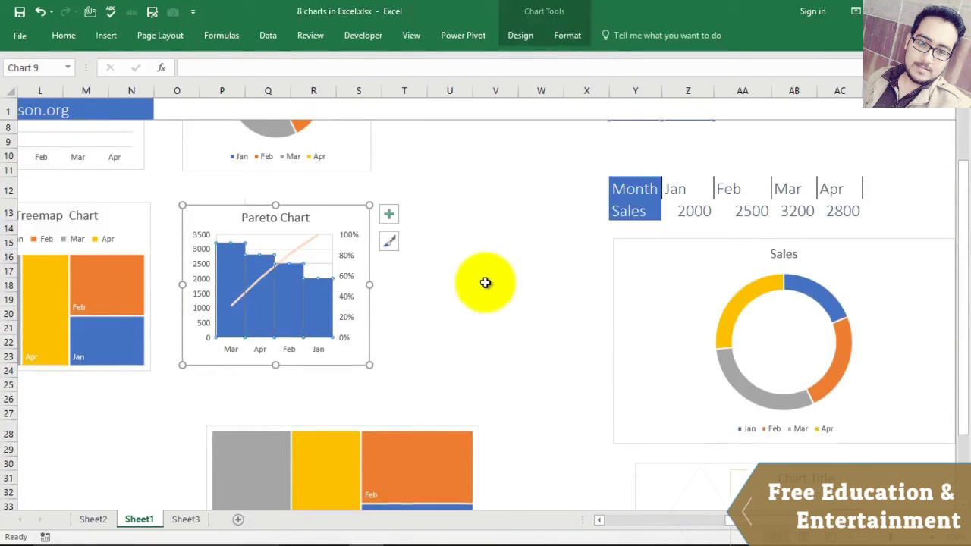
pyautogui.scroll(1, 500, 296)
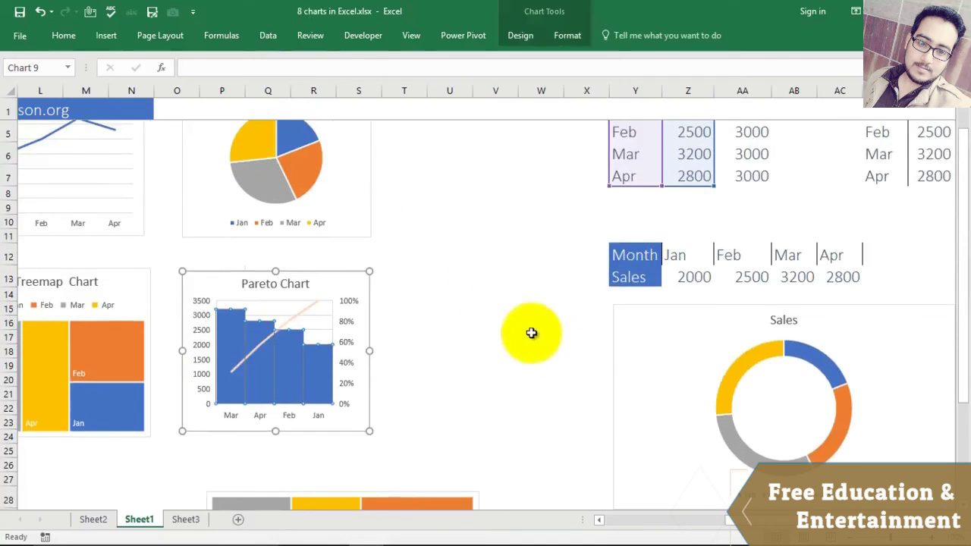
pyautogui.scroll(1, 540, 314)
pyautogui.click(539, 291)
pyautogui.moveTo(611, 154); pyautogui.dragTo(690, 243)
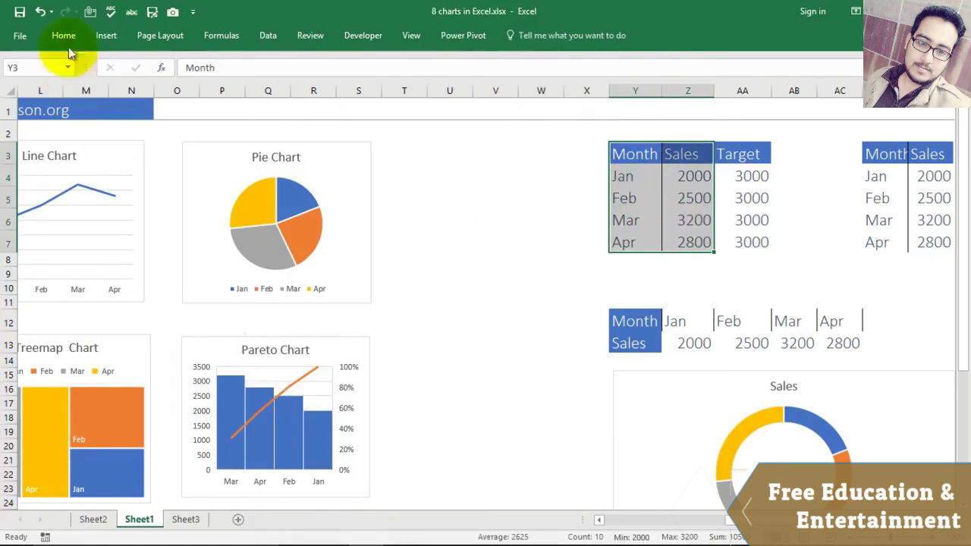
# Step: Insert a Pareto chart from the Histogram family in the All Charts gallery
pyautogui.click(105, 35)
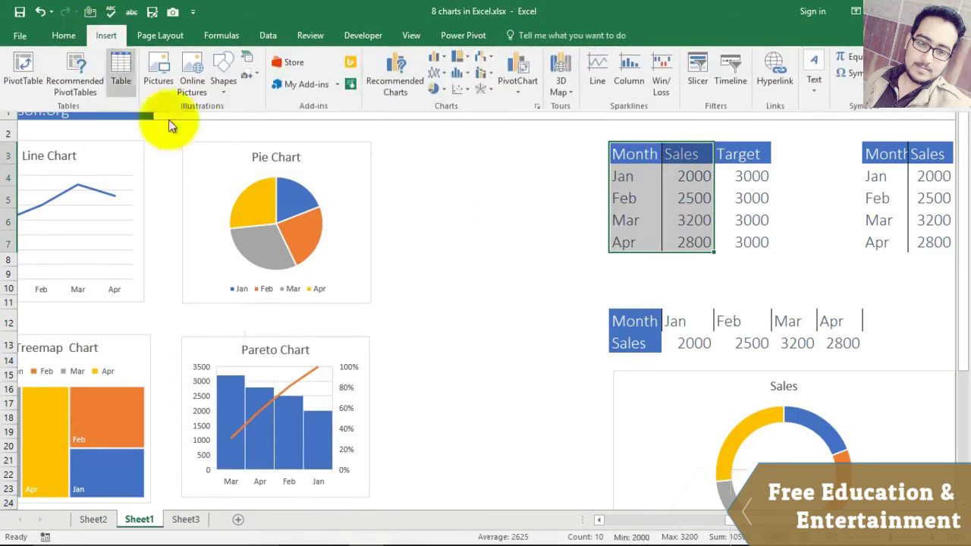
pyautogui.click(489, 61)
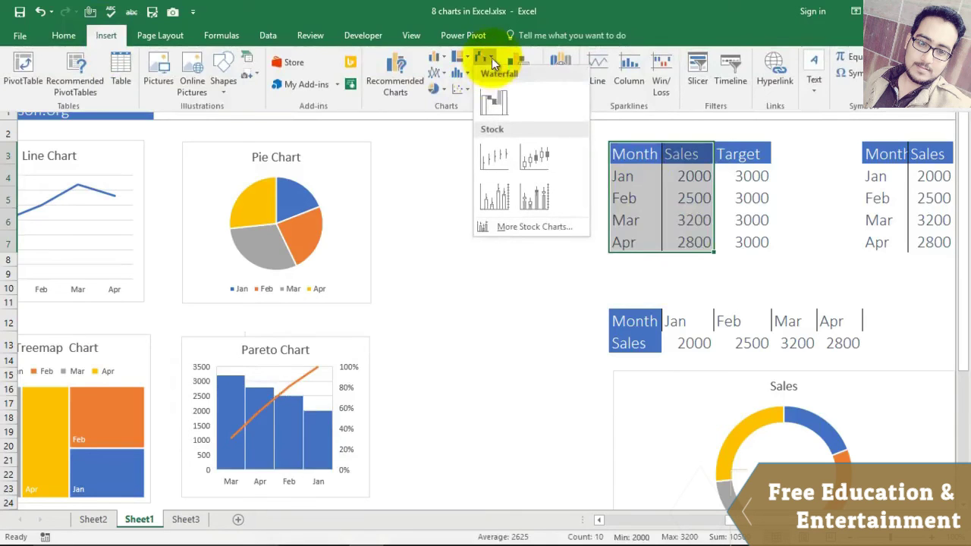
pyautogui.click(512, 225)
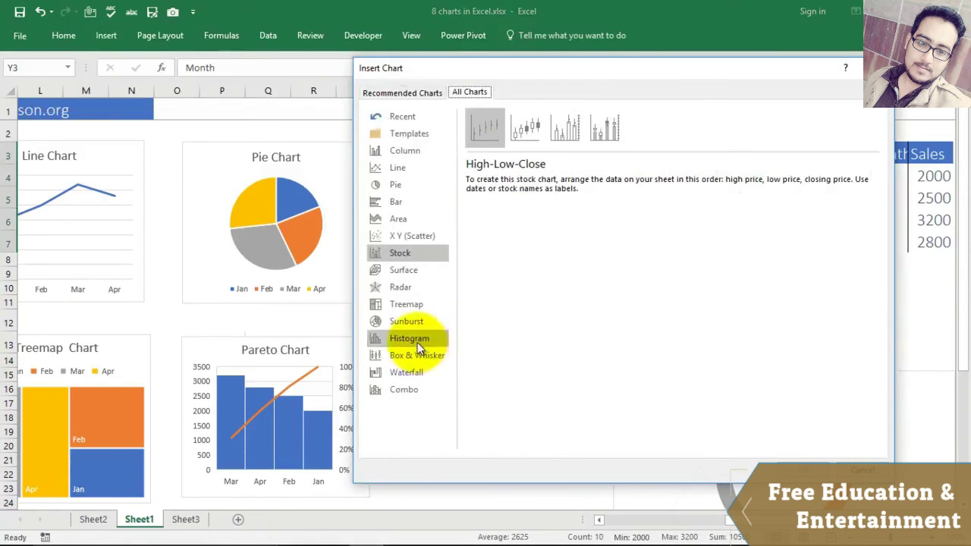
pyautogui.click(416, 339)
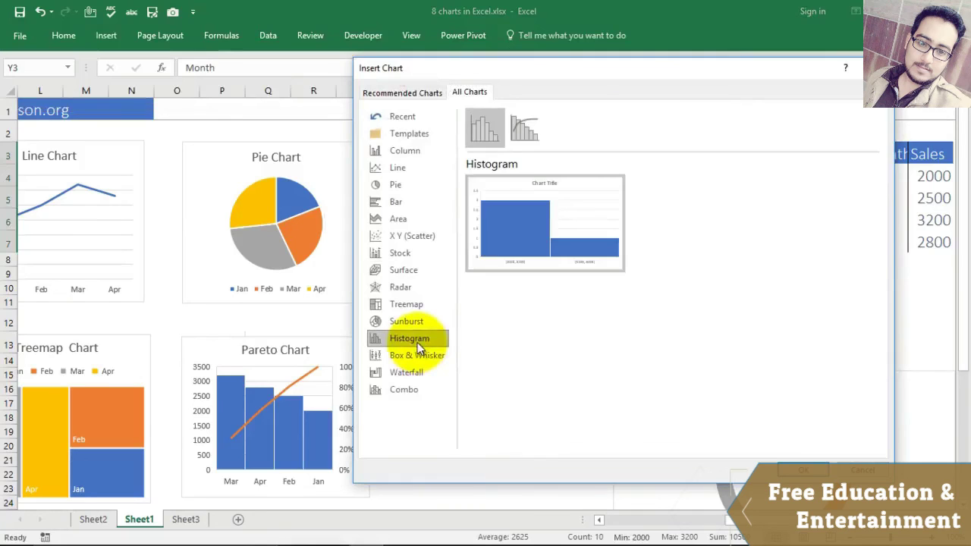
pyautogui.click(530, 137)
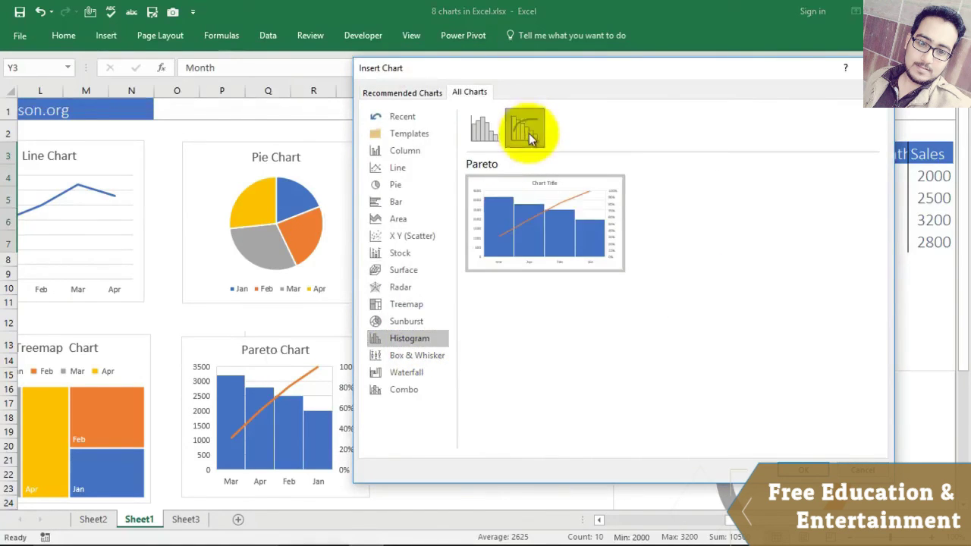
pyautogui.click(804, 469)
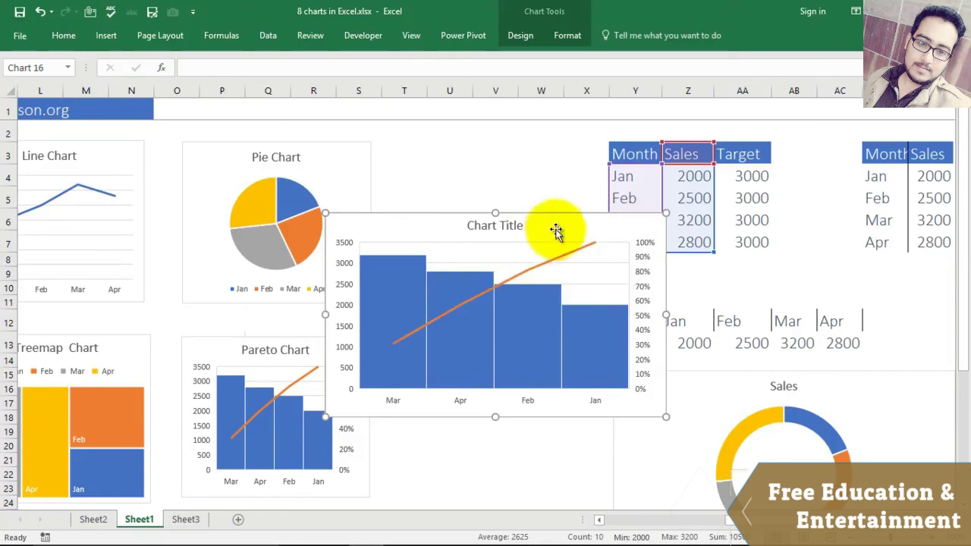
# Step: Drag the Pareto chart below the horizontal Month/Sales table and deselect it
pyautogui.moveTo(556, 229); pyautogui.dragTo(583, 529)
pyautogui.scroll(-3, 559, 384)
pyautogui.scroll(4, 559, 384)
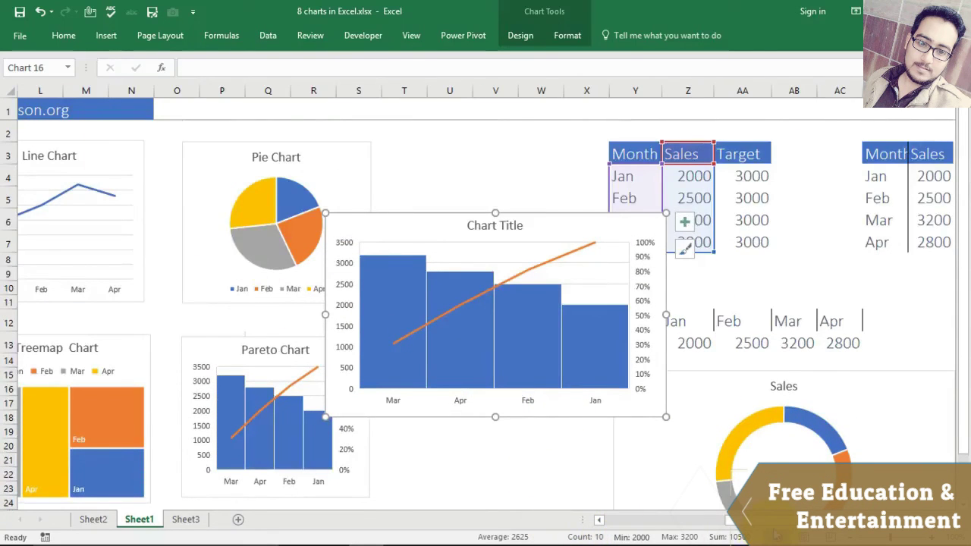
pyautogui.moveTo(729, 522)
pyautogui.mouseDown()
pyautogui.moveTo(705, 529)
pyautogui.moveTo(726, 523)
pyautogui.mouseUp()
pyautogui.moveTo(581, 262); pyautogui.dragTo(860, 382)
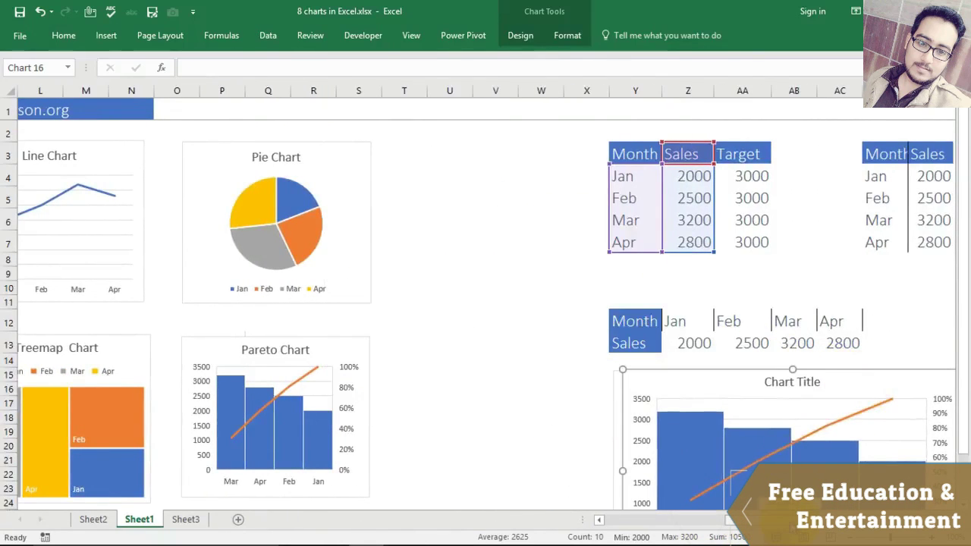
pyautogui.scroll(-2, 715, 466)
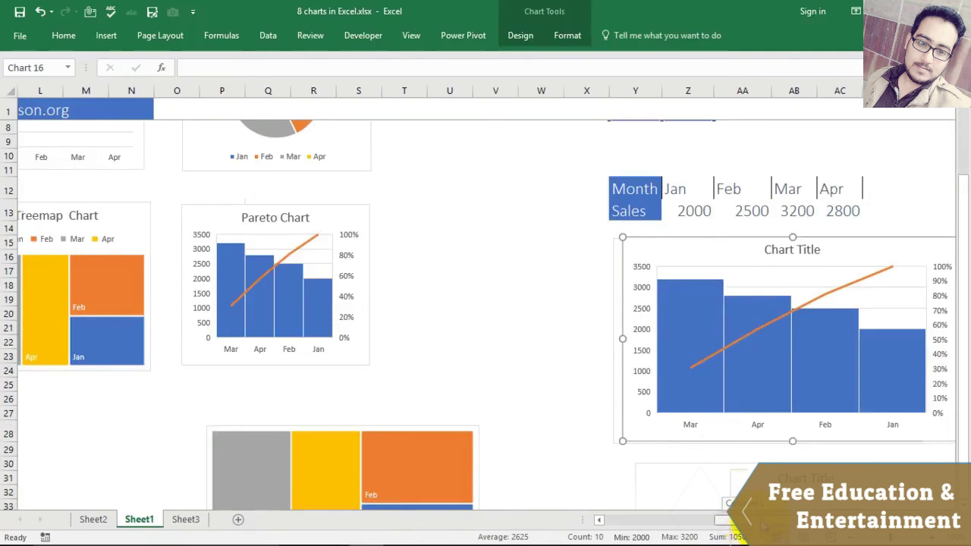
pyautogui.hscroll(3, 730, 504)
pyautogui.scroll(-5, 342, 329)
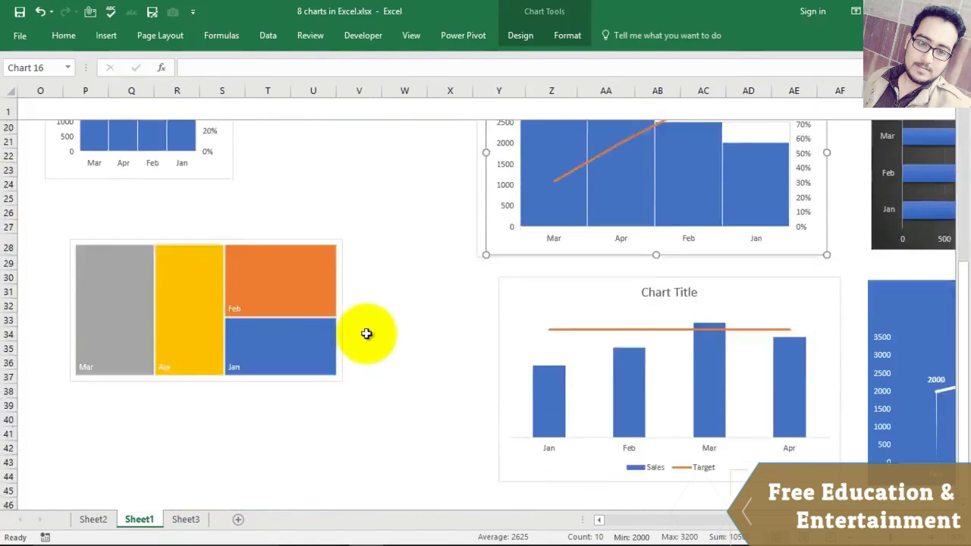
pyautogui.click(309, 388)
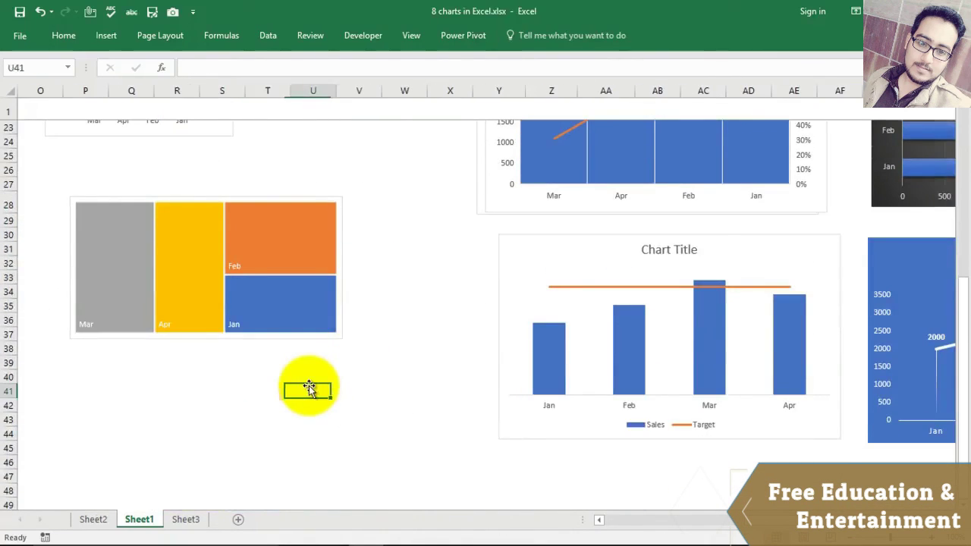
pyautogui.press('Left')
pyautogui.press('Left')
pyautogui.press('Left')
pyautogui.press('Left')
pyautogui.press('Left')
pyautogui.press('Left')
pyautogui.press('Left')
pyautogui.press('Left')
pyautogui.press('Left')
pyautogui.press('Left')
pyautogui.press('Left')
pyautogui.press('Left')
pyautogui.press('Left')
pyautogui.press('Left')
pyautogui.press('Left')
pyautogui.press('Left')
pyautogui.press('Left')
pyautogui.press('Left')
pyautogui.press('Left')
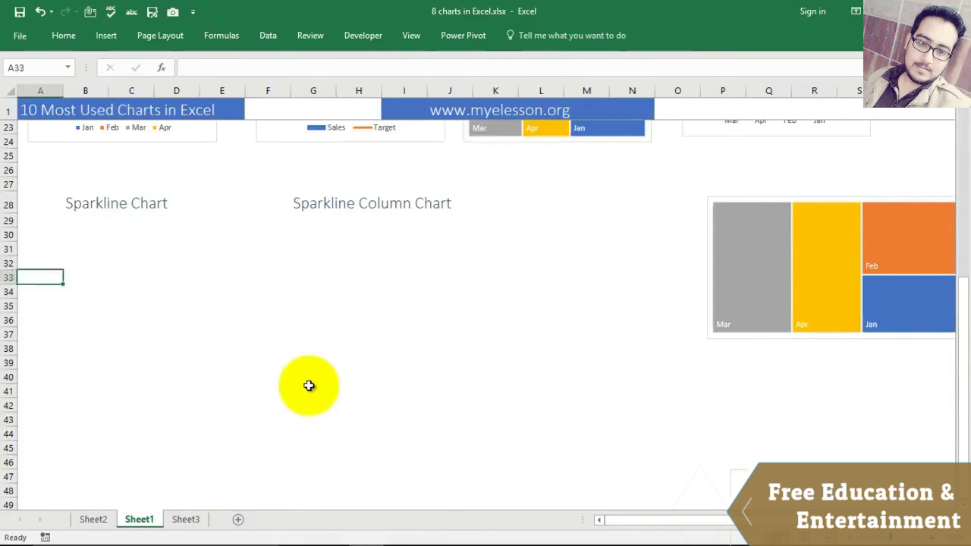
# Step: Select the horizontal table's Sales values Y13:AC13 (2000, 2500, 3200, 2800)
pyautogui.press('Right')
pyautogui.press('Right')
pyautogui.press('Right')
pyautogui.press('Right')
pyautogui.press('Right')
pyautogui.press('Right')
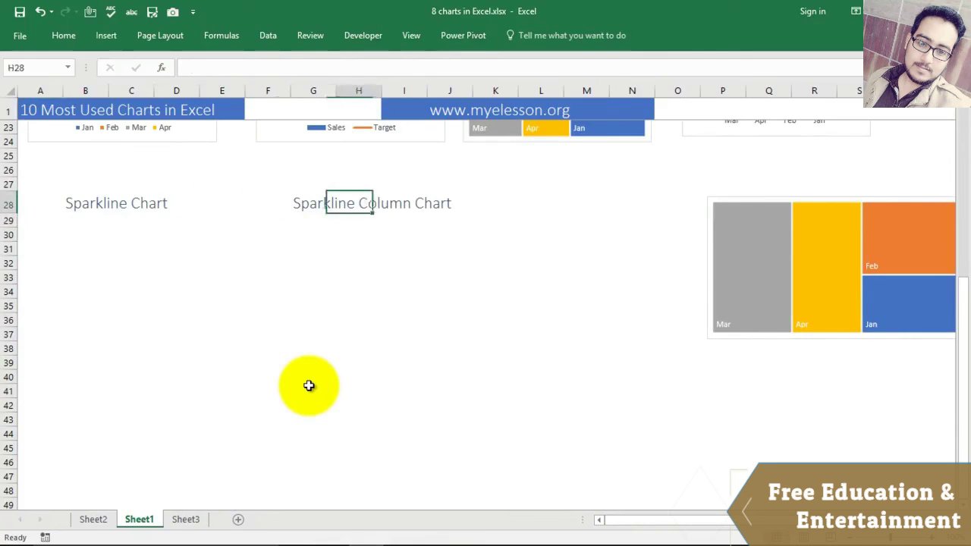
pyautogui.click(85, 232)
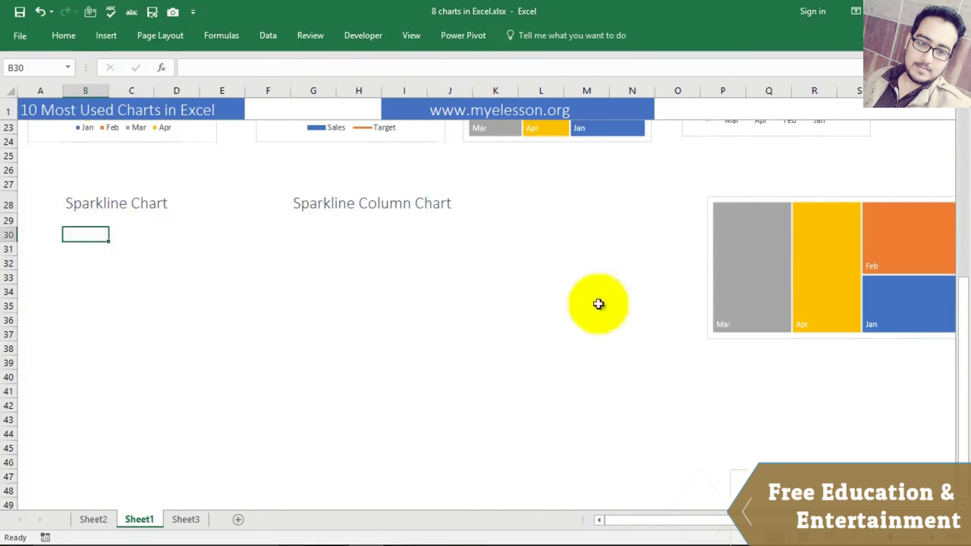
pyautogui.scroll(7, 791, 314)
pyautogui.moveTo(730, 521); pyautogui.dragTo(826, 522)
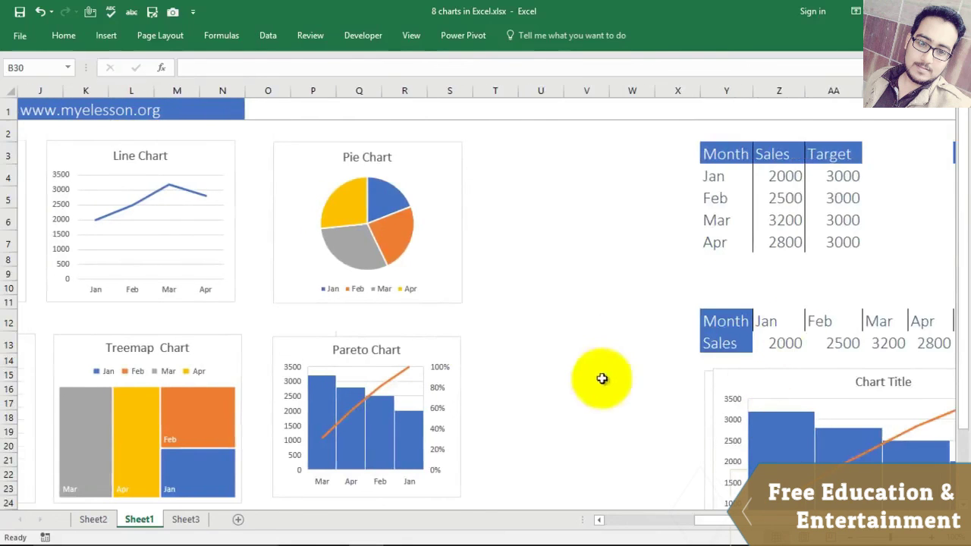
pyautogui.scroll(-1, 596, 371)
pyautogui.moveTo(734, 520)
pyautogui.mouseDown()
pyautogui.moveTo(760, 523)
pyautogui.moveTo(751, 522)
pyautogui.mouseUp()
pyautogui.moveTo(618, 278); pyautogui.dragTo(837, 286)
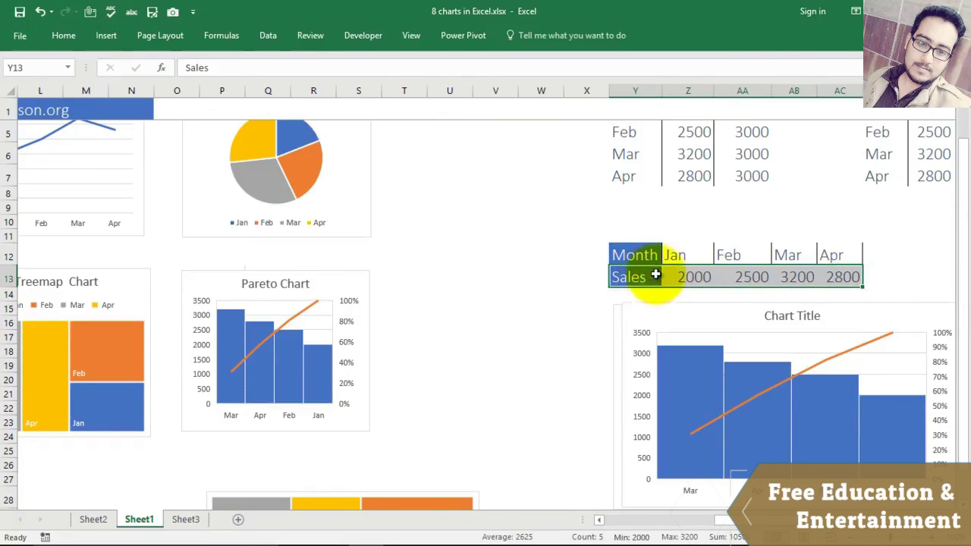
pyautogui.click(107, 35)
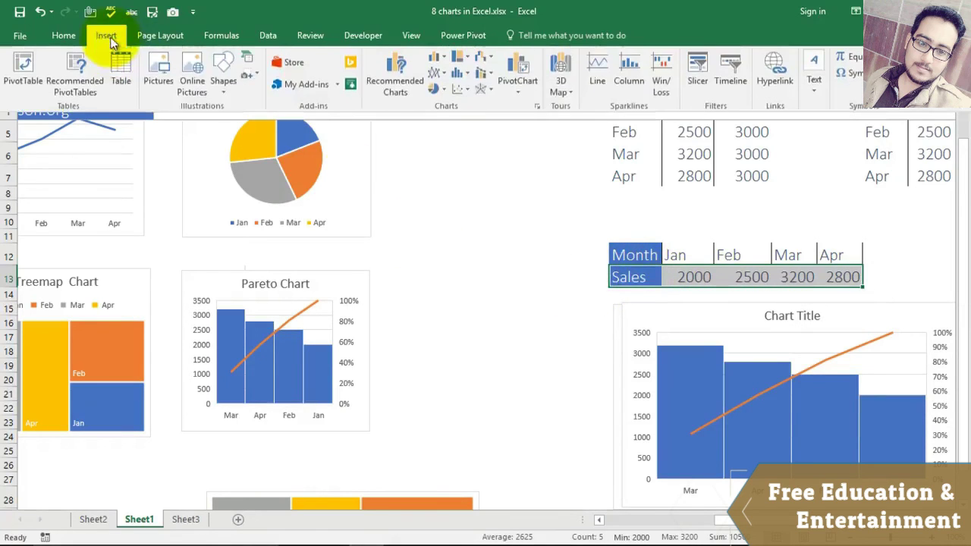
pyautogui.click(596, 66)
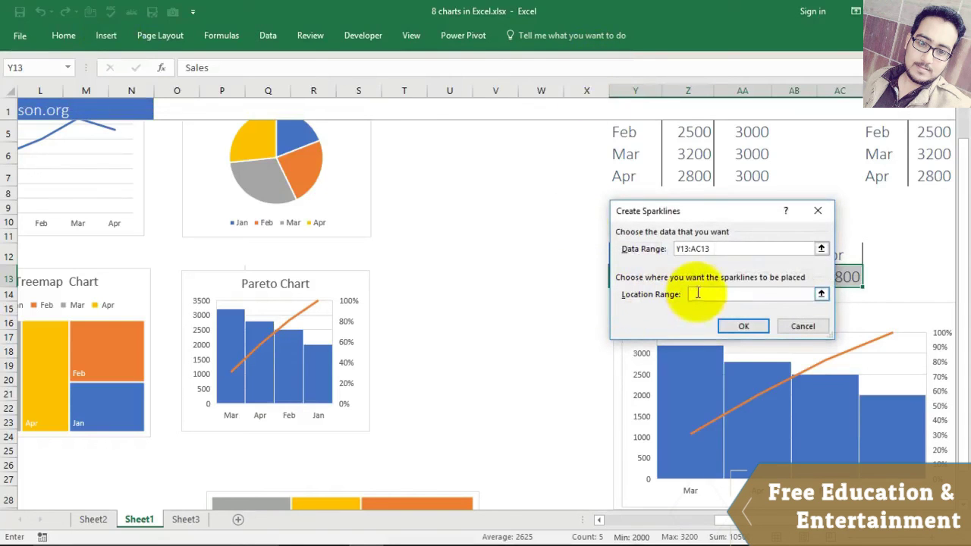
pyautogui.scroll(1, 445, 351)
pyautogui.scroll(-7, 431, 379)
pyautogui.click(34, 235)
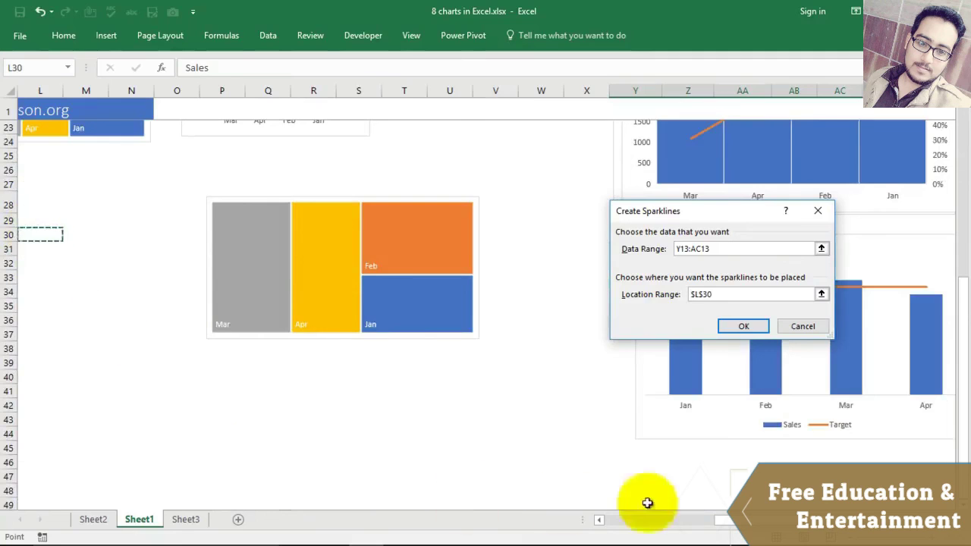
pyautogui.moveTo(726, 526); pyautogui.dragTo(635, 522)
pyautogui.click(51, 249)
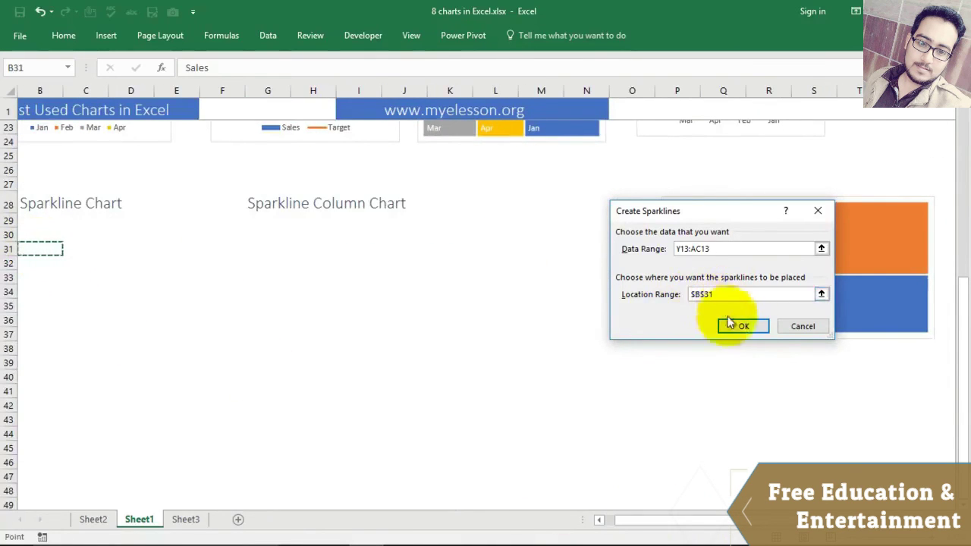
pyautogui.click(744, 327)
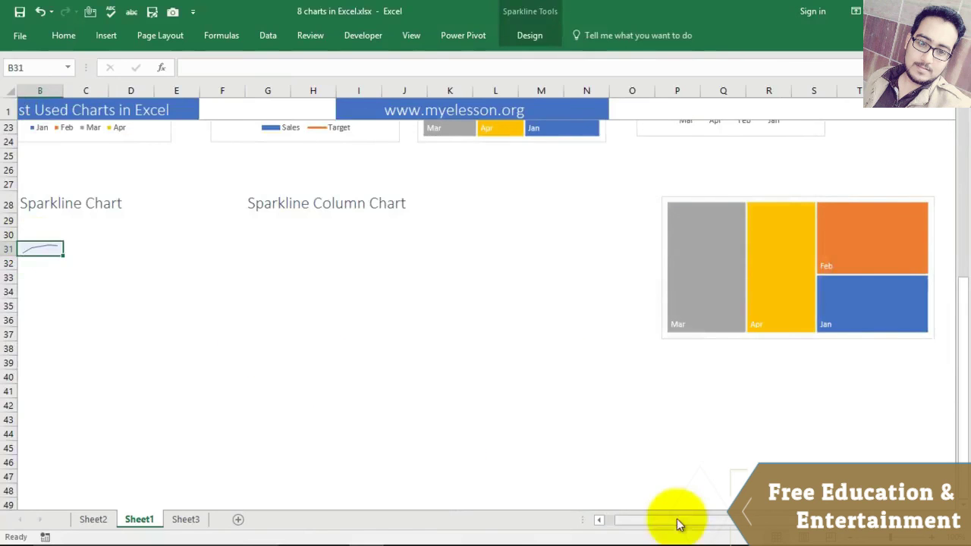
pyautogui.moveTo(679, 523); pyautogui.dragTo(632, 521)
pyautogui.click(148, 282)
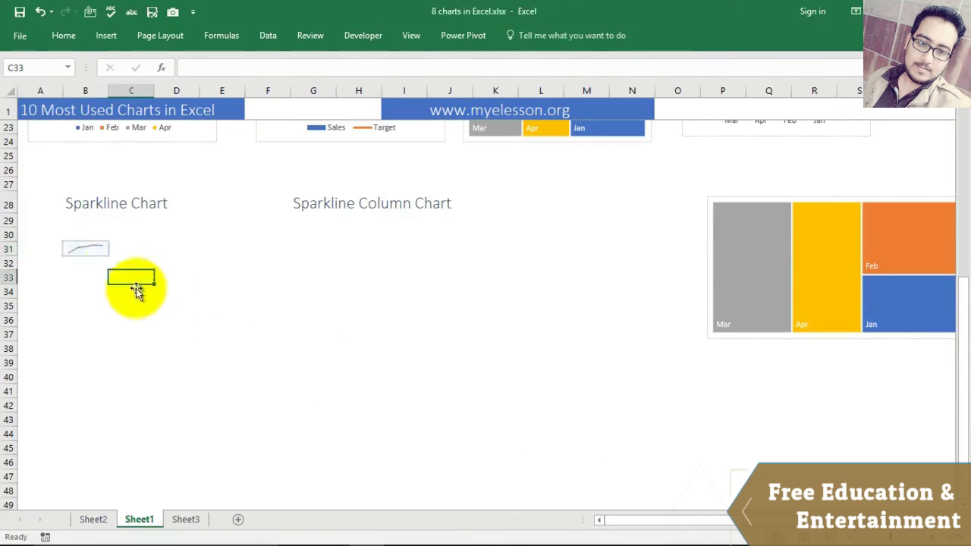
pyautogui.click(81, 251)
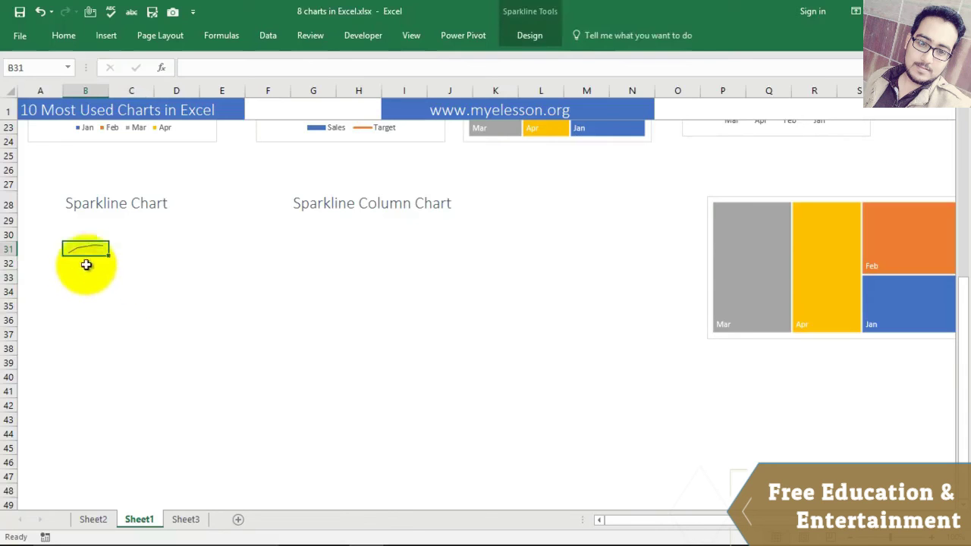
pyautogui.scroll(3, 346, 325)
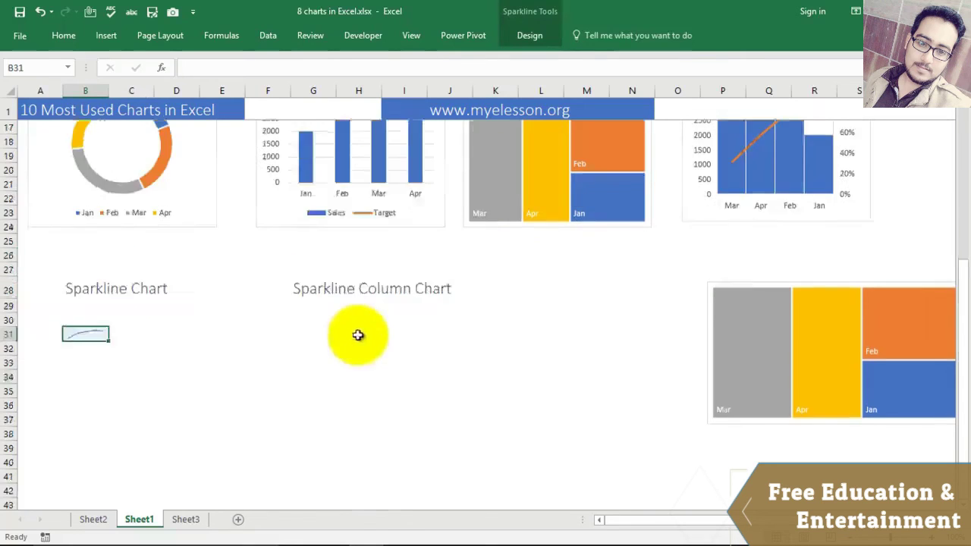
pyautogui.click(278, 243)
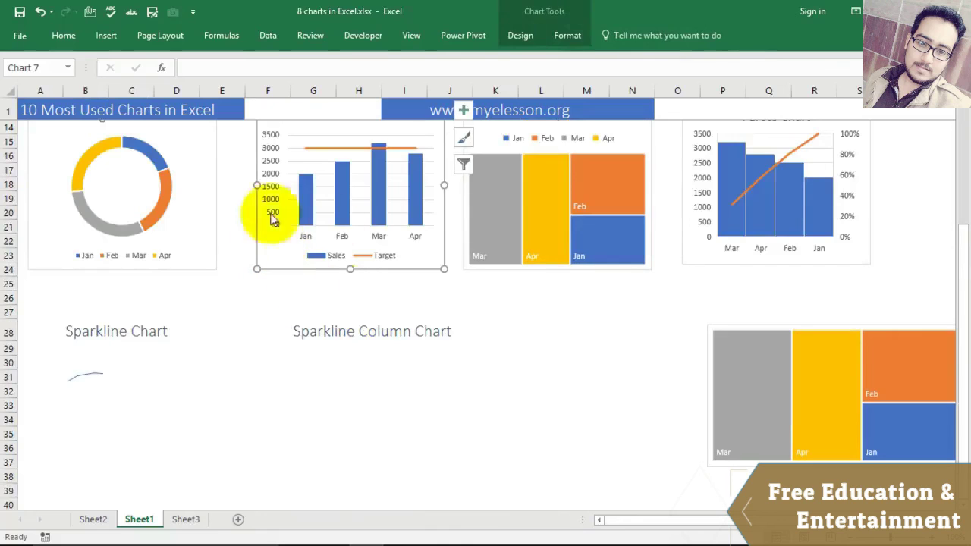
pyautogui.click(89, 377)
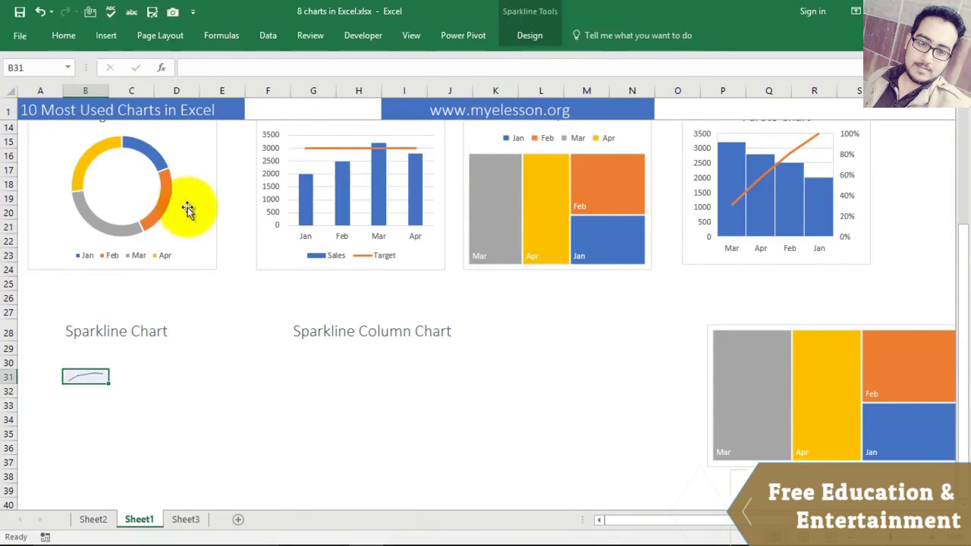
pyautogui.click(162, 216)
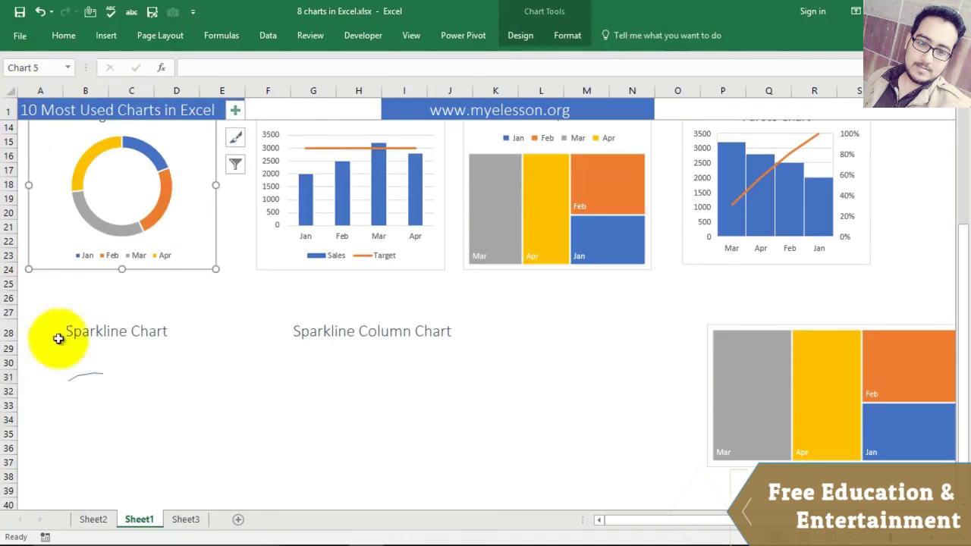
pyautogui.click(87, 377)
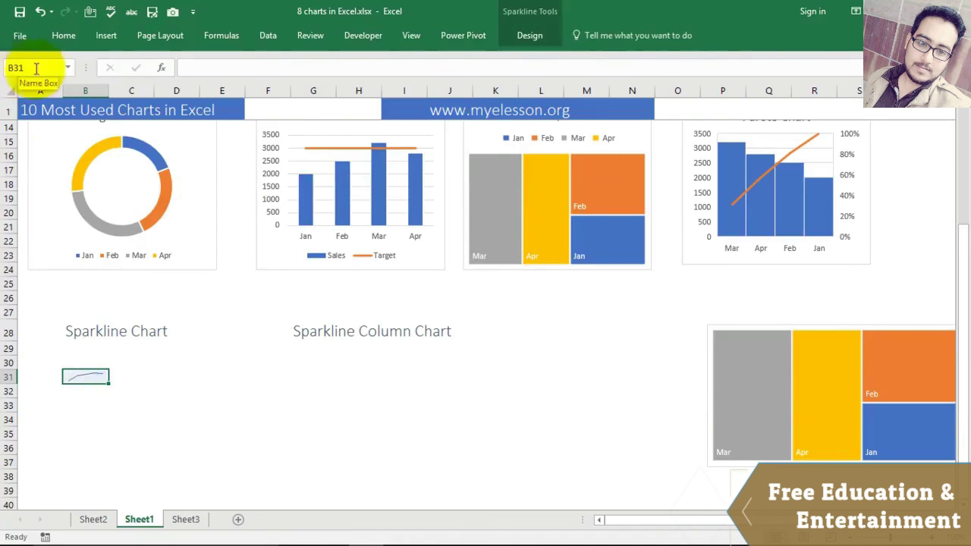
pyautogui.click(235, 391)
pyautogui.click(101, 378)
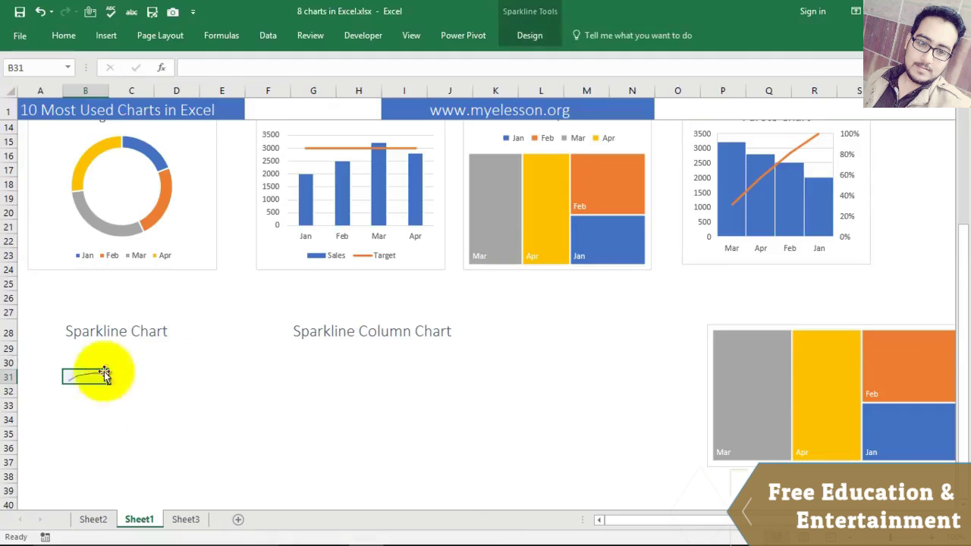
# Step: Select the horizontal table's Sales values Y13:AC13 for the sparkline
pyautogui.click(339, 374)
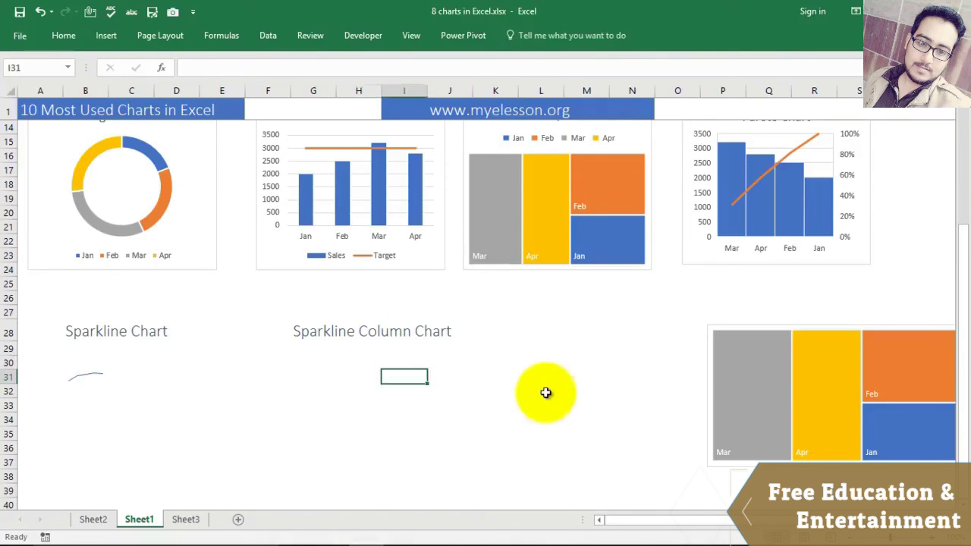
pyautogui.press('Right')
pyautogui.press('Right')
pyautogui.press('Right')
pyautogui.press('Right')
pyautogui.press('Right')
pyautogui.press('Right')
pyautogui.press('Right')
pyautogui.press('Right')
pyautogui.press('Right')
pyautogui.press('Right')
pyautogui.press('Right')
pyautogui.press('Right')
pyautogui.press('Right')
pyautogui.press('Right')
pyautogui.press('Right')
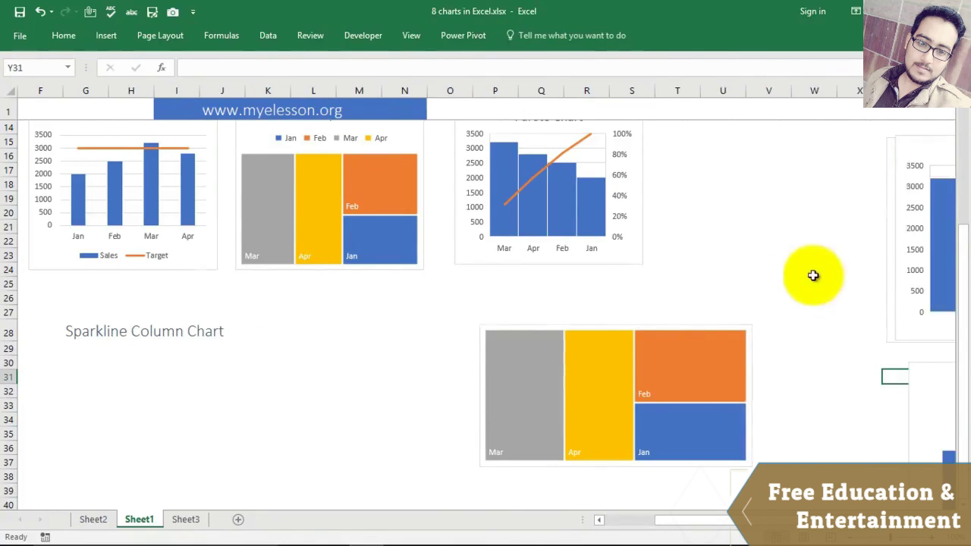
pyautogui.scroll(4, 765, 288)
pyautogui.scroll(-4, 613, 340)
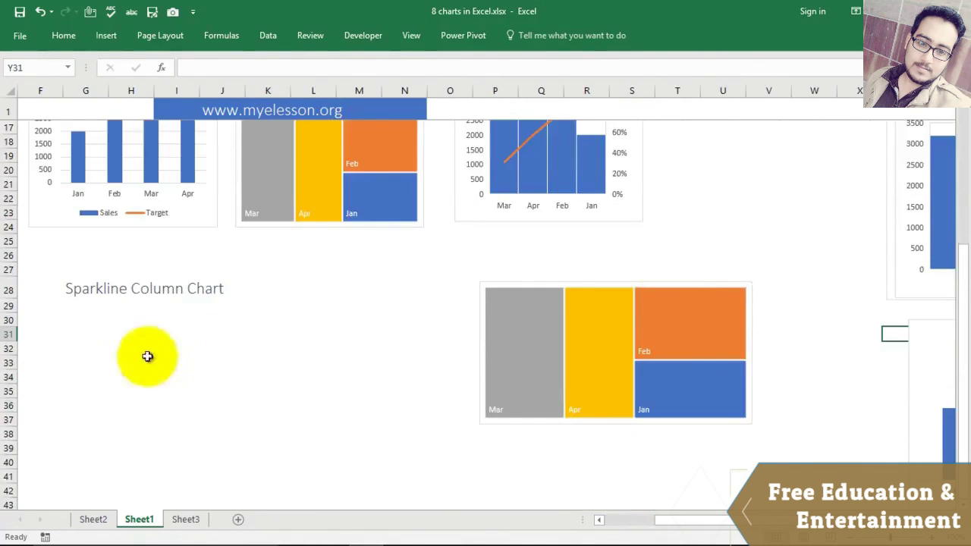
pyautogui.scroll(4, 770, 249)
pyautogui.moveTo(721, 520); pyautogui.dragTo(748, 520)
pyautogui.moveTo(581, 276); pyautogui.dragTo(783, 278)
# Step: Insert a column sparkline from those values with location range $G$31
pyautogui.click(106, 36)
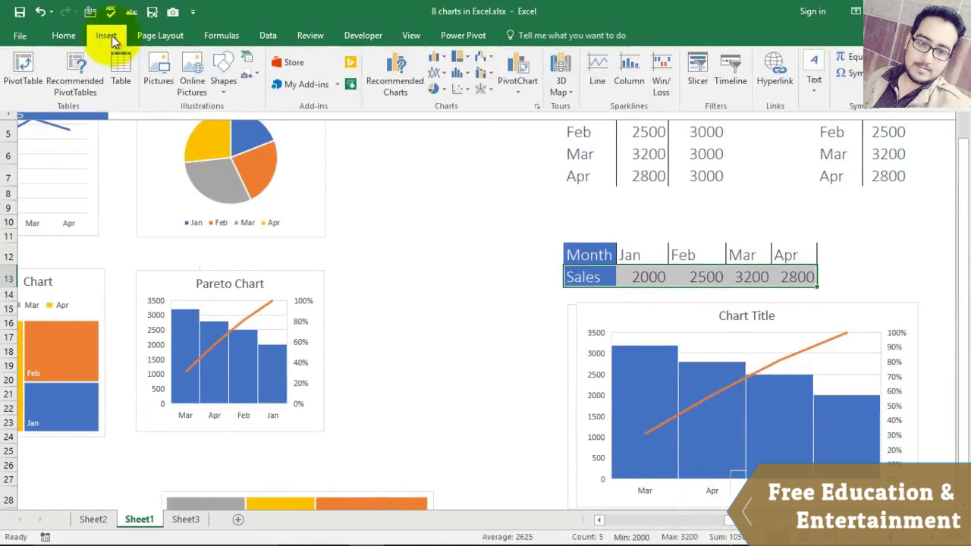
pyautogui.click(632, 76)
pyautogui.scroll(-7, 400, 360)
pyautogui.moveTo(748, 527); pyautogui.dragTo(493, 448)
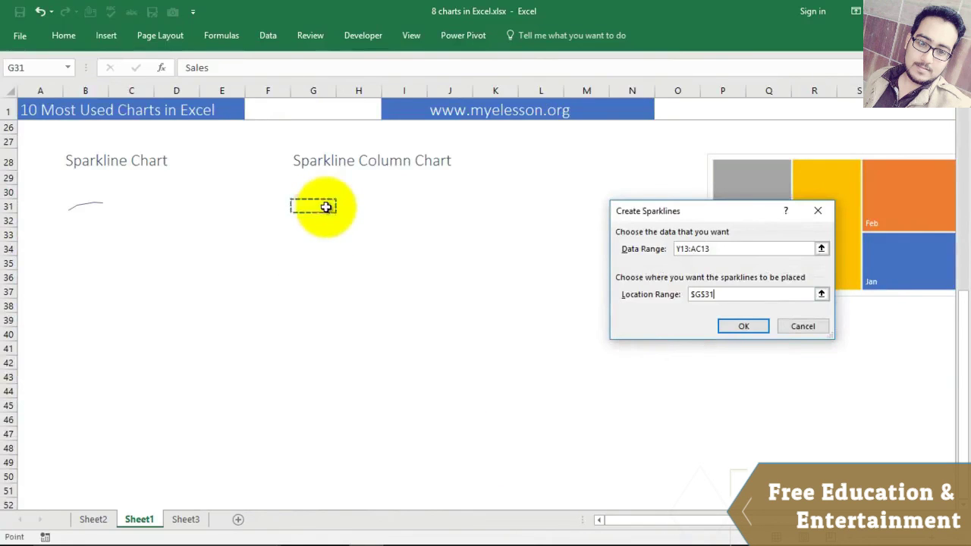
pyautogui.click(743, 326)
pyautogui.click(364, 263)
pyautogui.click(316, 207)
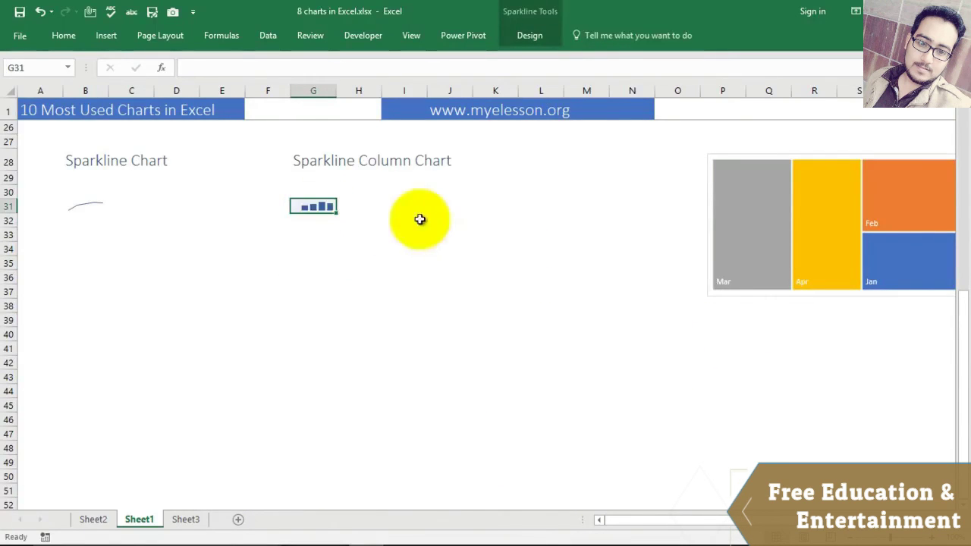
pyautogui.scroll(3, 475, 321)
pyautogui.scroll(3, 476, 321)
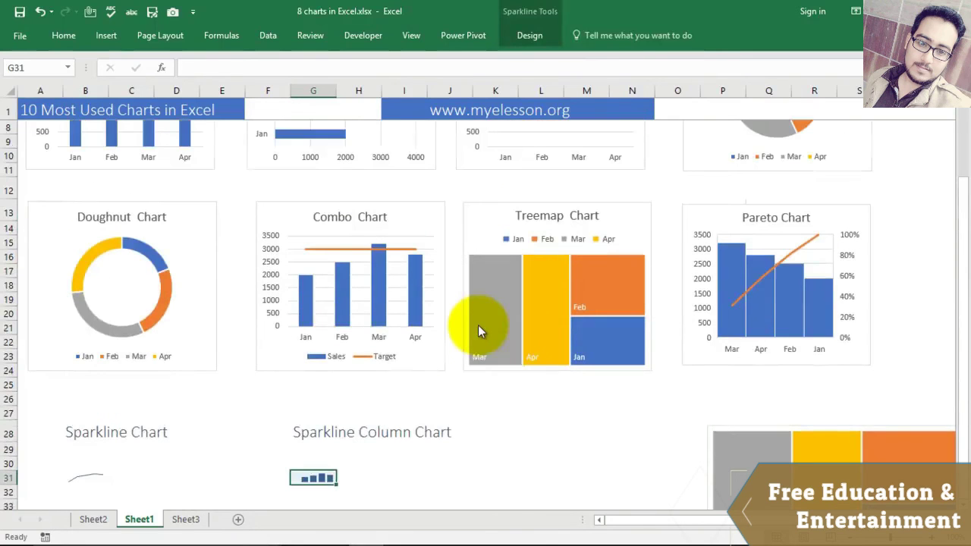
# Step: Select the Month/Sales/Target table Y3:AA7 and press F11 to make the Chart1 column chart sheet
pyautogui.press('Right')
pyautogui.press('Right')
pyautogui.press('Right')
pyautogui.press('Right')
pyautogui.press('Right')
pyautogui.press('Right')
pyautogui.press('Right')
pyautogui.press('Right')
pyautogui.press('Right')
pyautogui.press('Right')
pyautogui.press('Right')
pyautogui.press('Right')
pyautogui.press('Right')
pyautogui.press('Right')
pyautogui.press('Right')
pyautogui.press('Right')
pyautogui.press('Right')
pyautogui.press('Right')
pyautogui.press('Right')
pyautogui.press('Right')
pyautogui.press('Right')
pyautogui.press('Right')
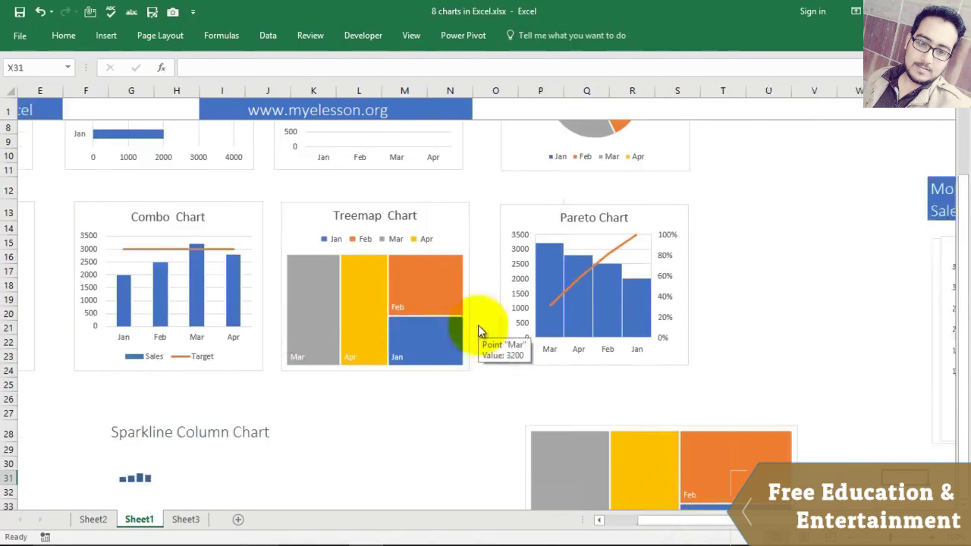
pyautogui.press('Up')
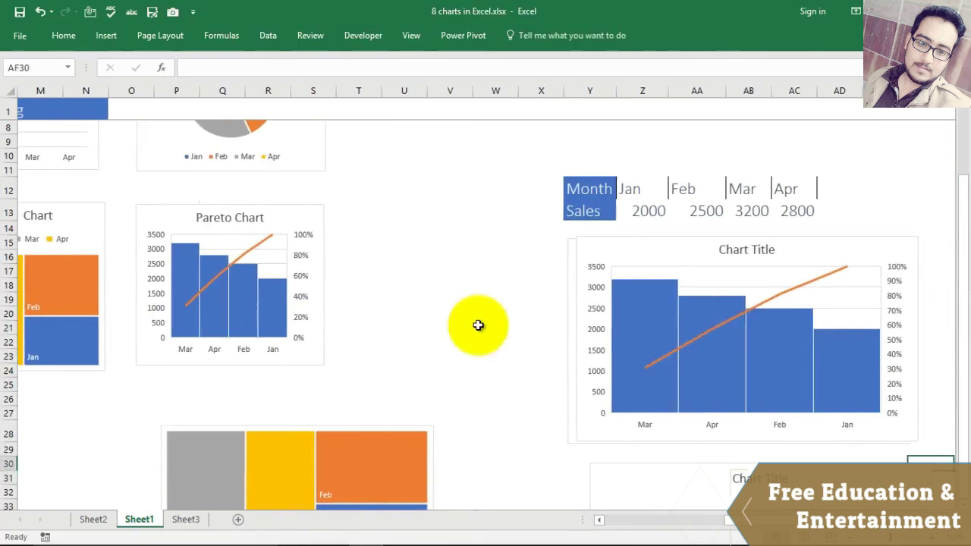
pyautogui.press('Up')
pyautogui.press('Up')
pyautogui.press('Up')
pyautogui.press('Up')
pyautogui.press('Up')
pyautogui.press('Up')
pyautogui.press('Up')
pyautogui.press('Up')
pyautogui.press('Up')
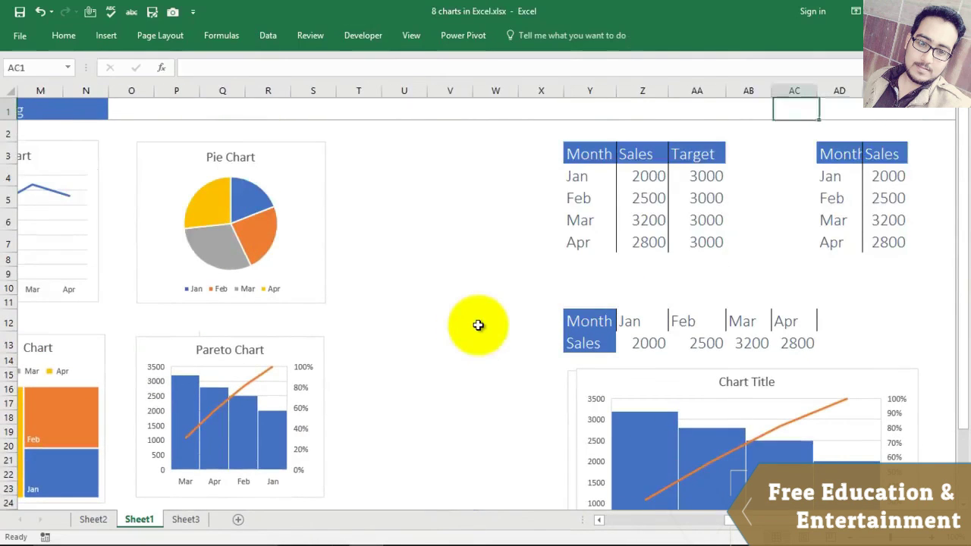
pyautogui.press('Left')
pyautogui.press('Down')
pyautogui.press('Down')
pyautogui.hotkey('shift', 'Right')
pyautogui.hotkey('shift', 'Right')
pyautogui.hotkey('shift', 'Down')
pyautogui.hotkey('shift', 'Down')
pyautogui.hotkey('shift', 'Down')
pyautogui.hotkey('shift', 'Down')
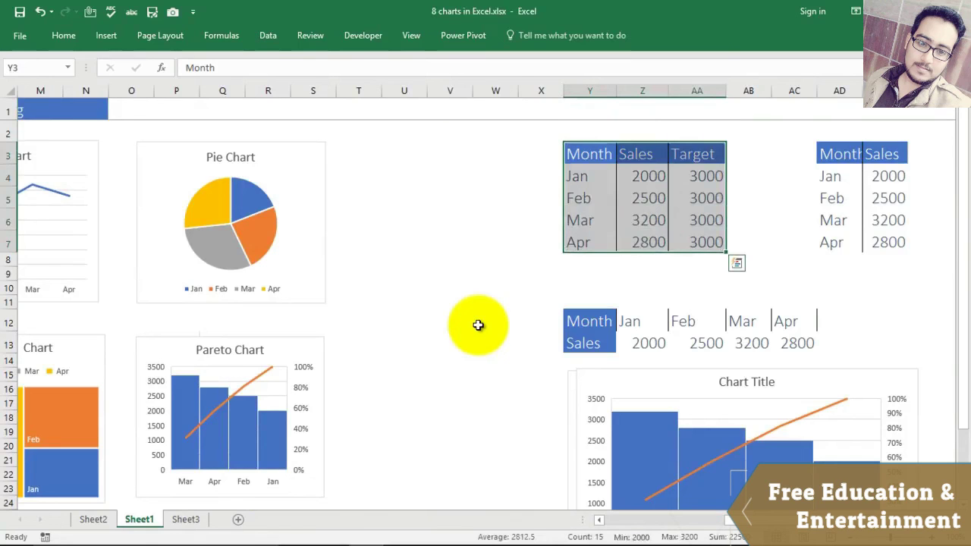
pyautogui.press('F11')
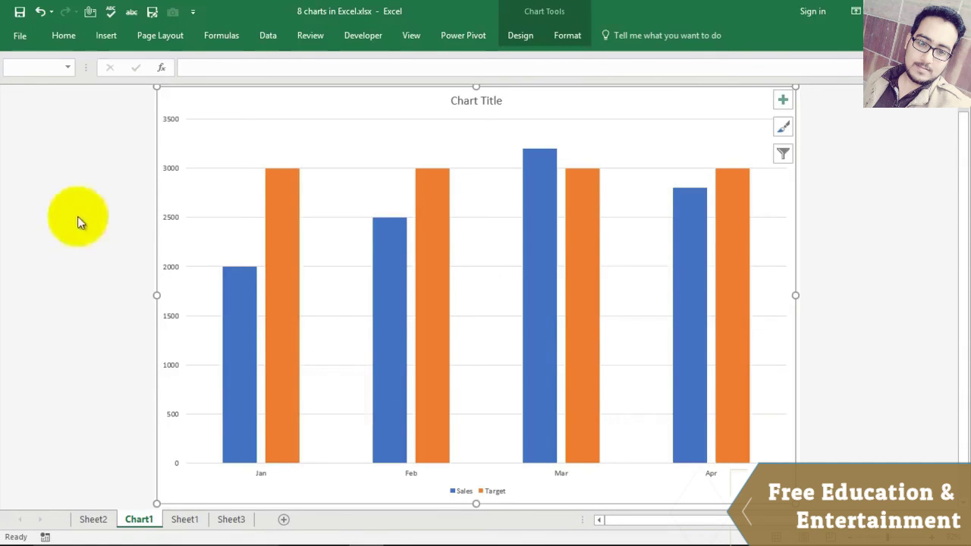
# Step: Give the Chart1 columns a green/blue colour scheme and a layout with data labels and top legend
pyautogui.click(42, 191)
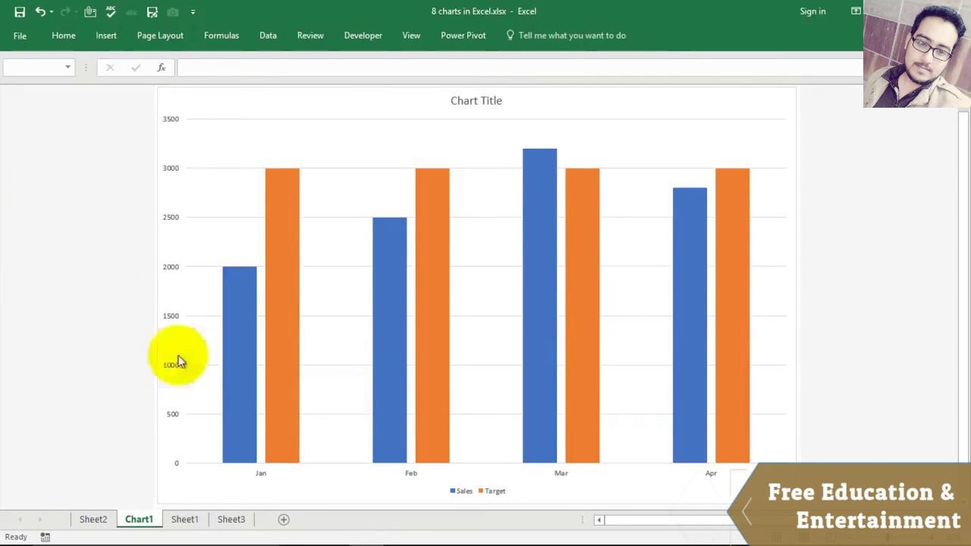
pyautogui.moveTo(416, 244)
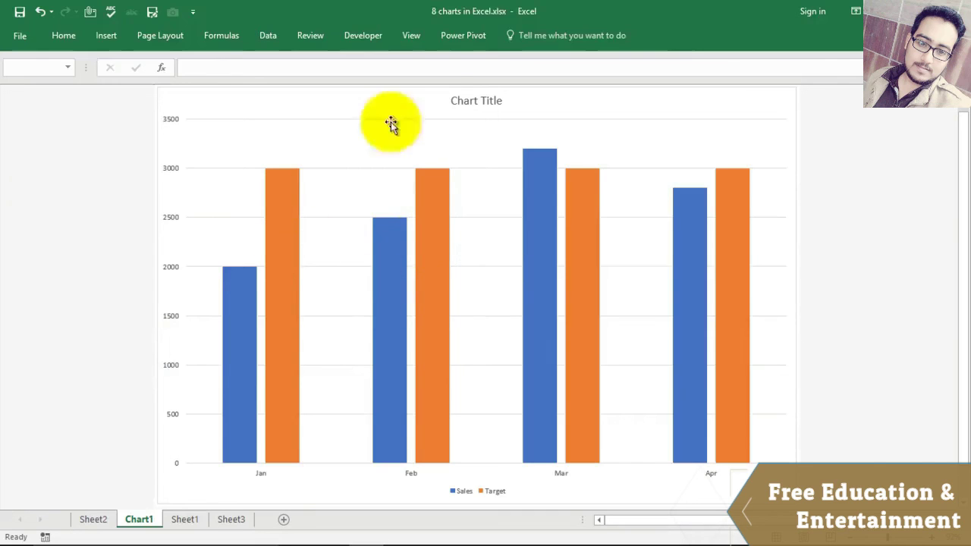
pyautogui.click(463, 135)
pyautogui.click(519, 38)
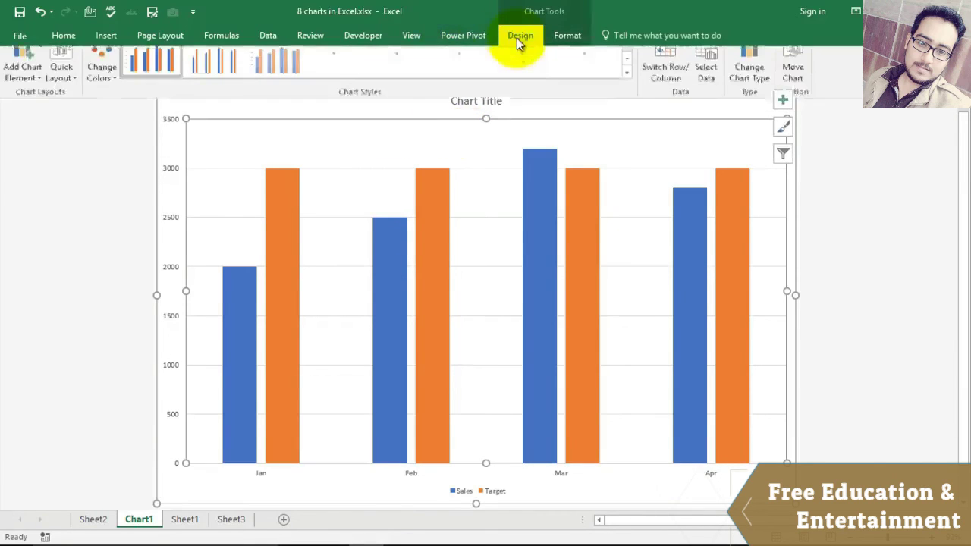
pyautogui.click(62, 83)
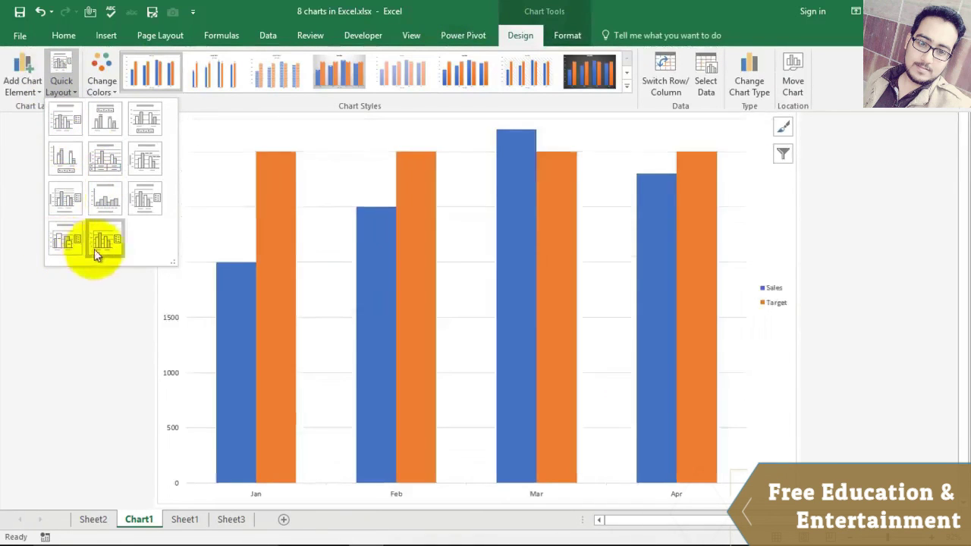
pyautogui.click(102, 84)
pyautogui.click(102, 83)
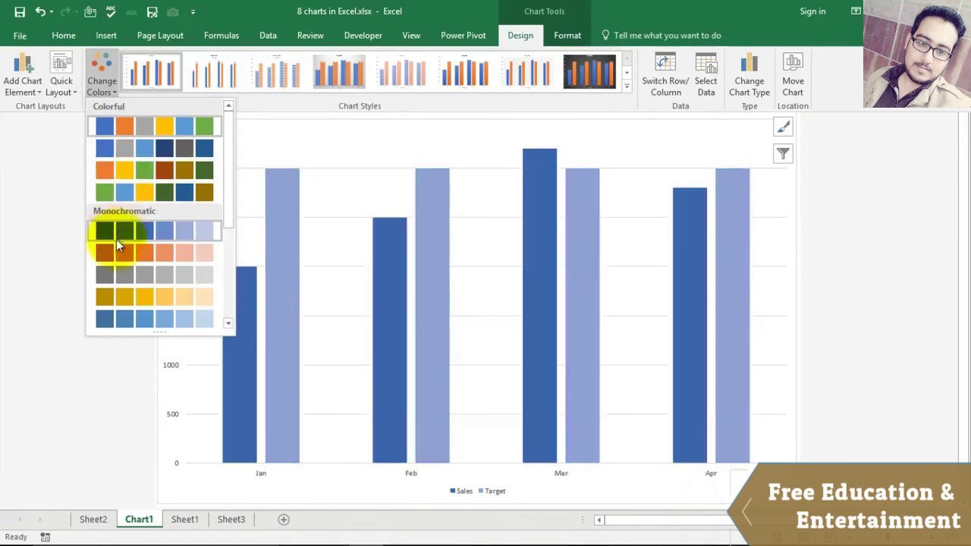
pyautogui.click(113, 188)
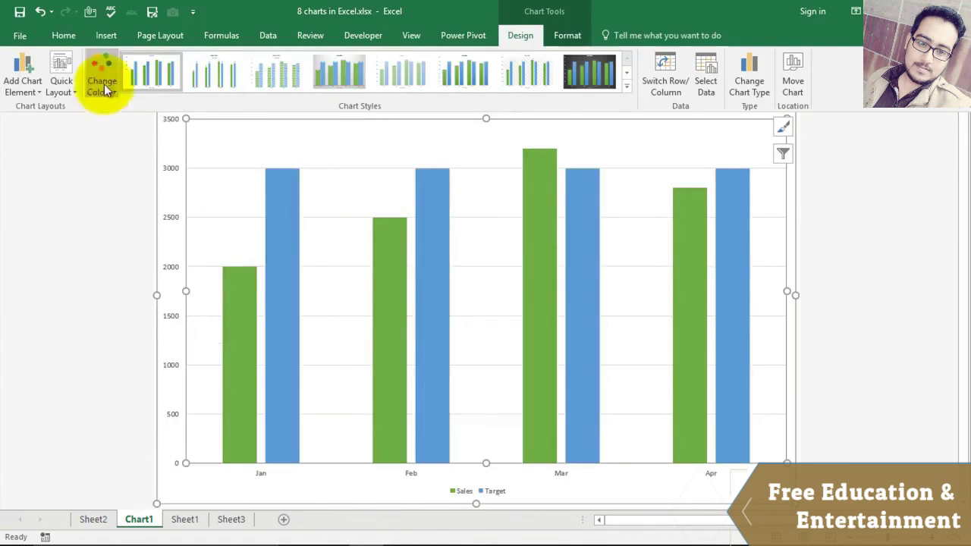
pyautogui.click(76, 91)
pyautogui.click(103, 119)
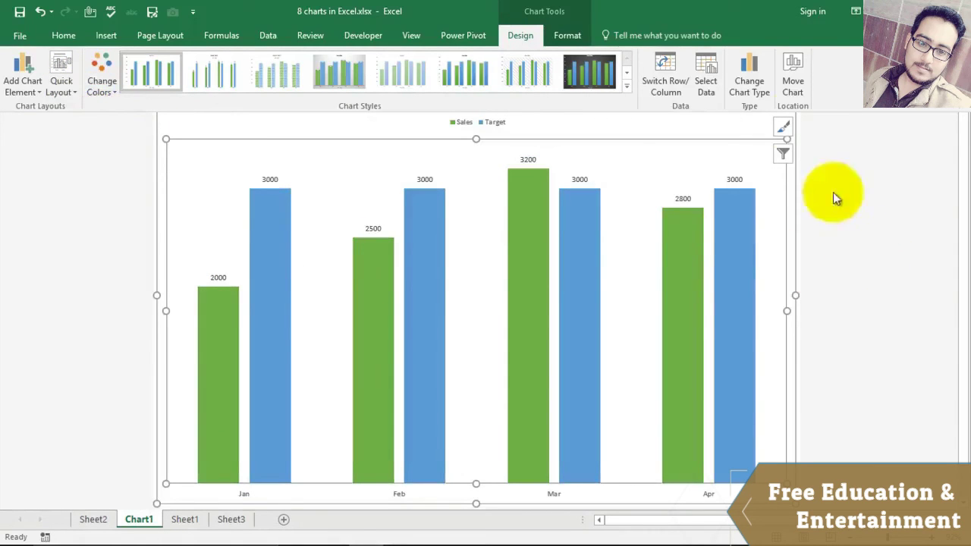
# Step: Browse line, pie, bar, area and scatter chart types without changing, then return to Sheet1
pyautogui.click(754, 70)
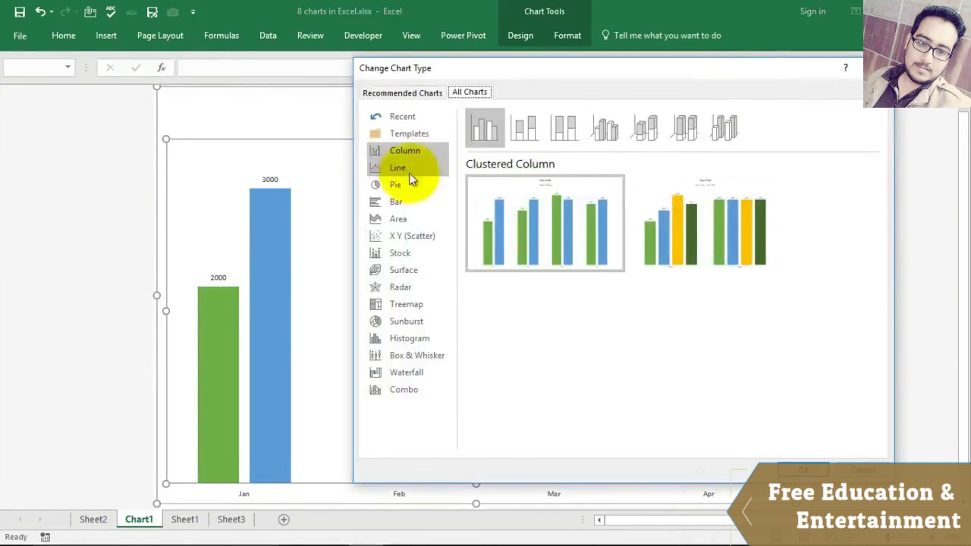
pyautogui.click(400, 170)
pyautogui.click(395, 185)
pyautogui.click(393, 204)
pyautogui.click(398, 219)
pyautogui.click(402, 235)
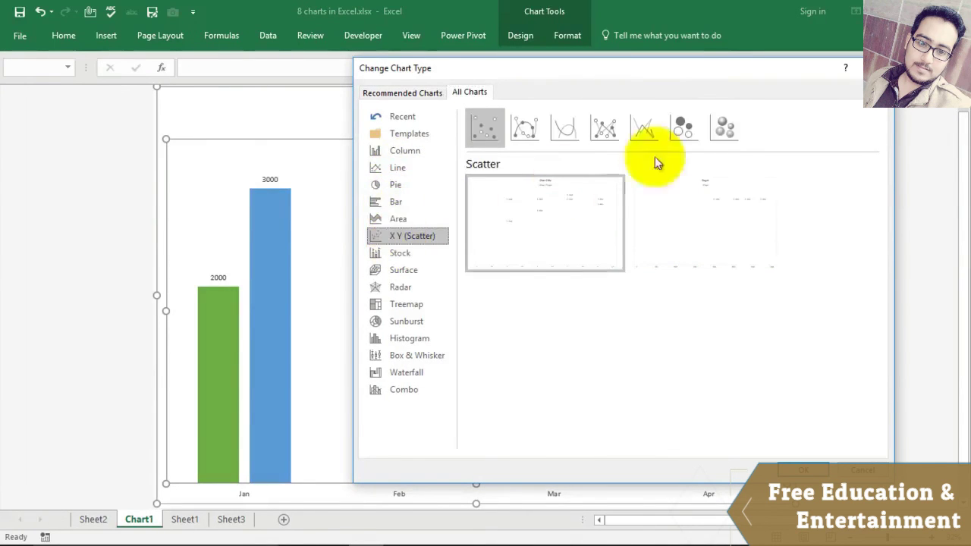
pyautogui.click(878, 68)
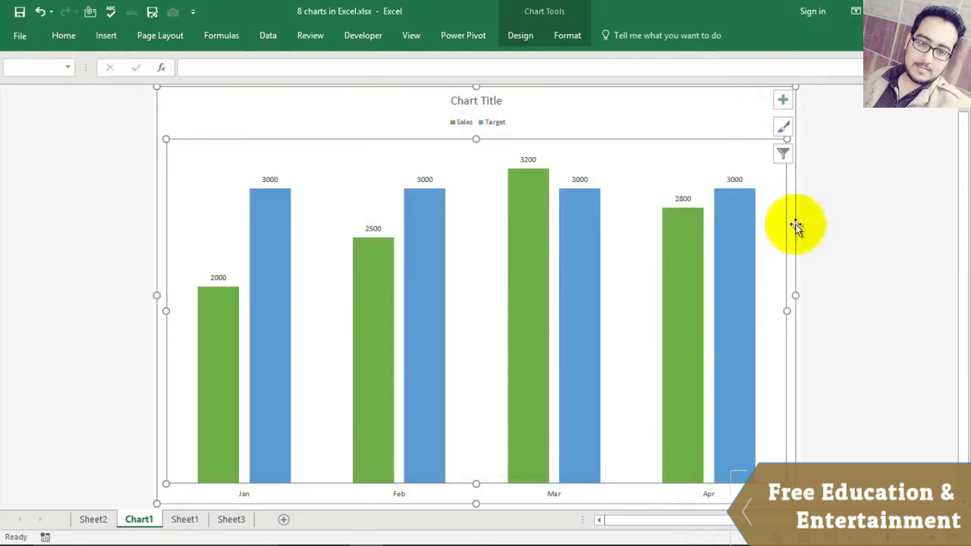
pyautogui.click(184, 520)
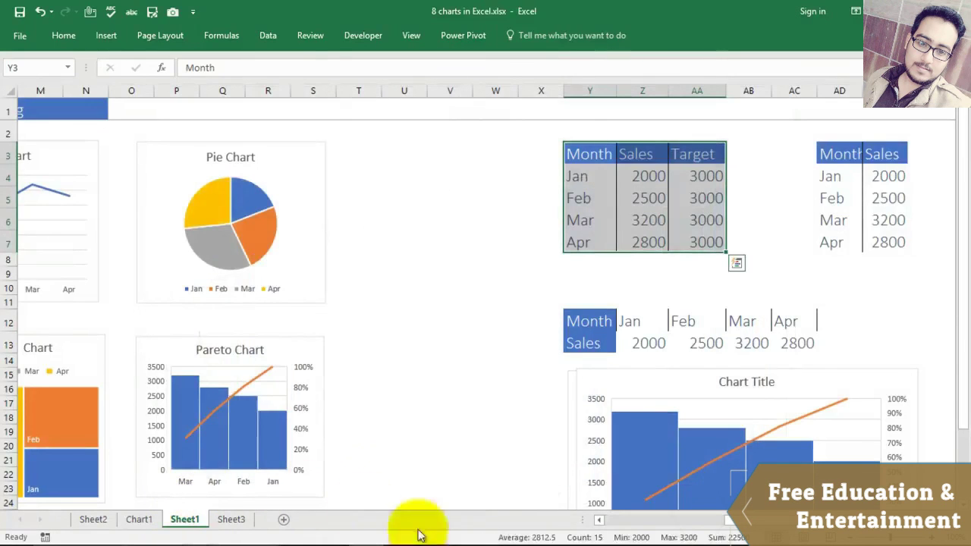
pyautogui.moveTo(731, 521); pyautogui.dragTo(596, 523)
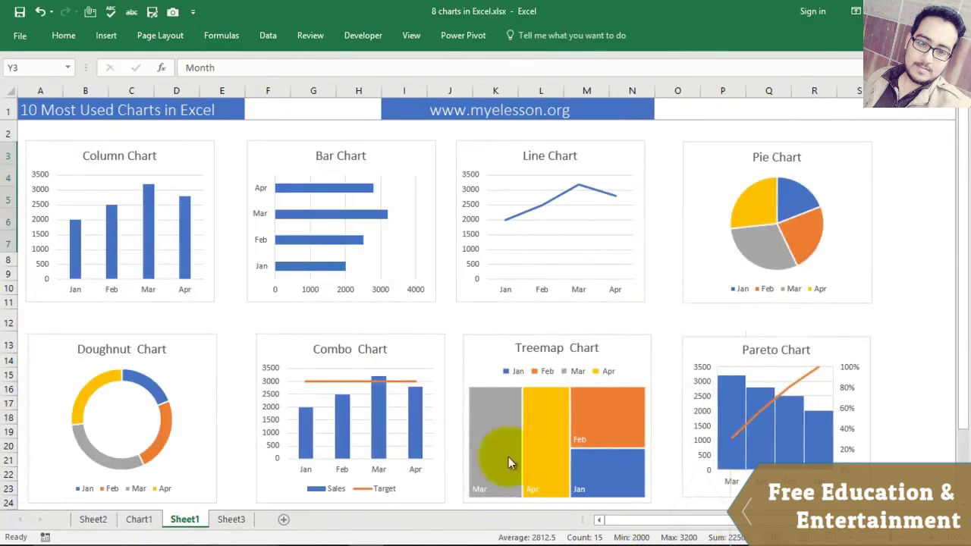